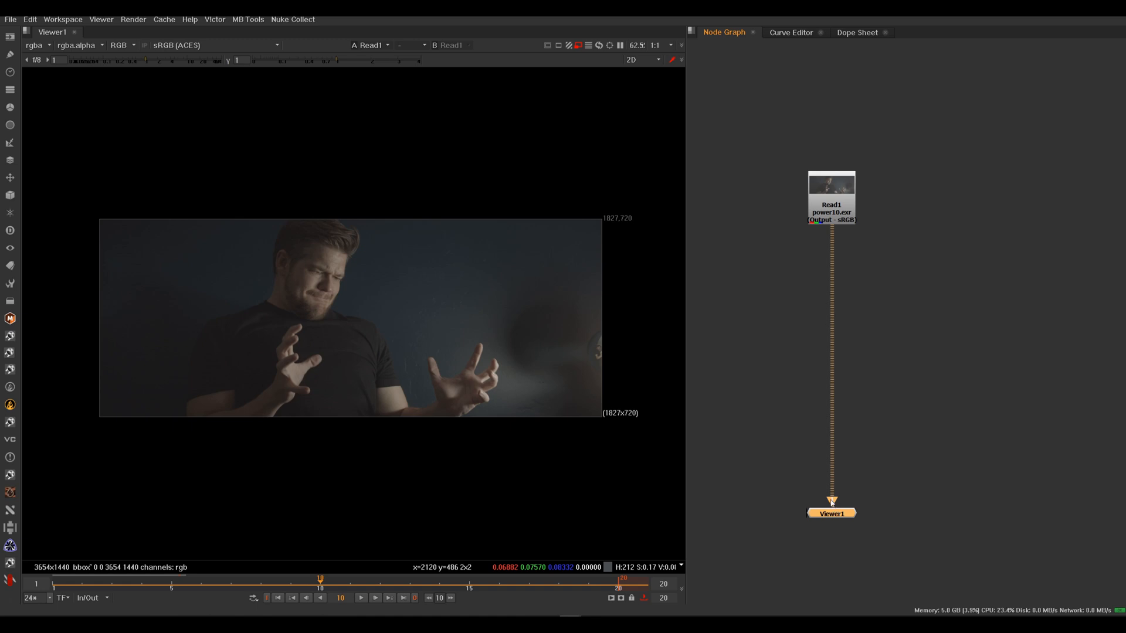
Disconnect the viewer from the Read1 node and reconnect it to Read1.
{"action": "scroll", "coordinate": [833, 502], "scroll_direction": "up", "scroll_amount": 5}
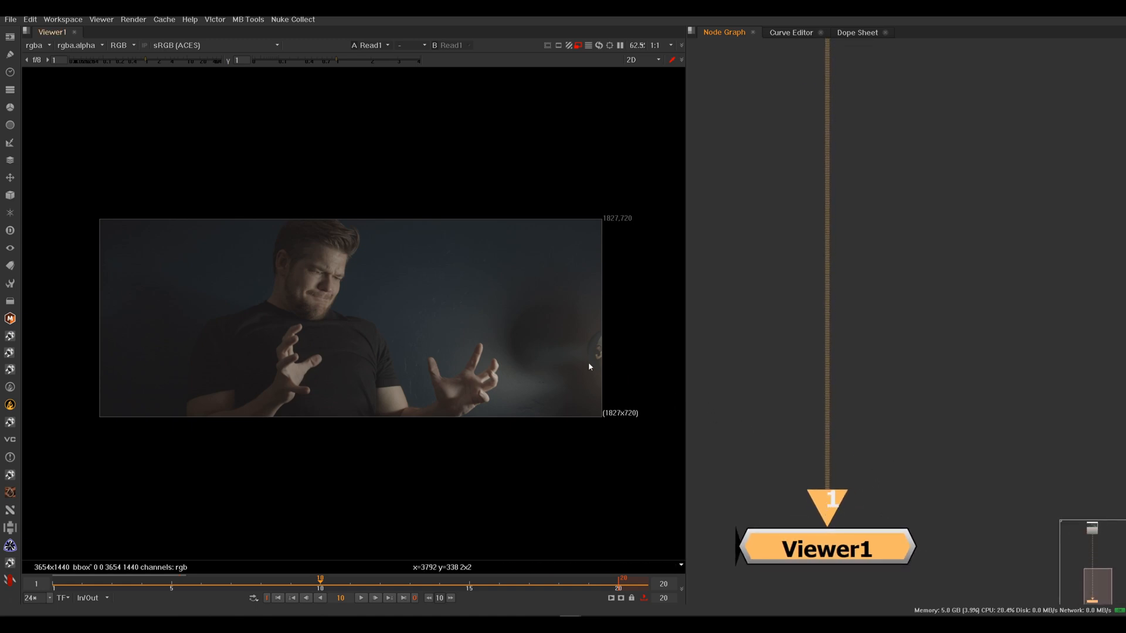
{"action": "left_click_drag", "start_coordinate": [834, 503], "coordinate": [909, 423]}
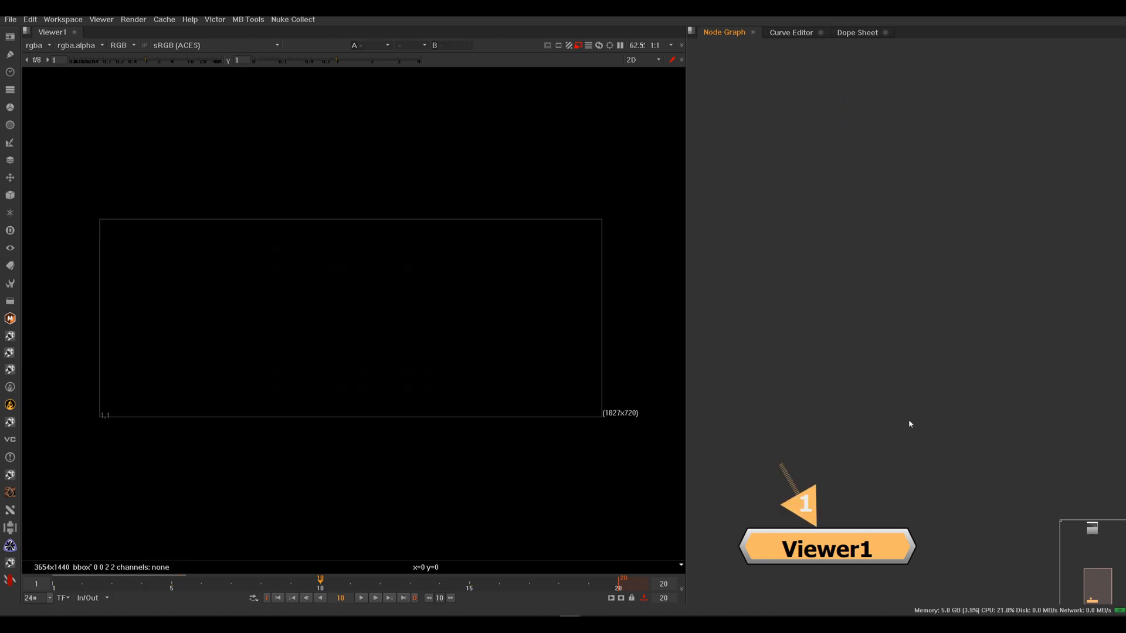
{"action": "scroll", "coordinate": [838, 479], "scroll_direction": "down", "scroll_amount": 3}
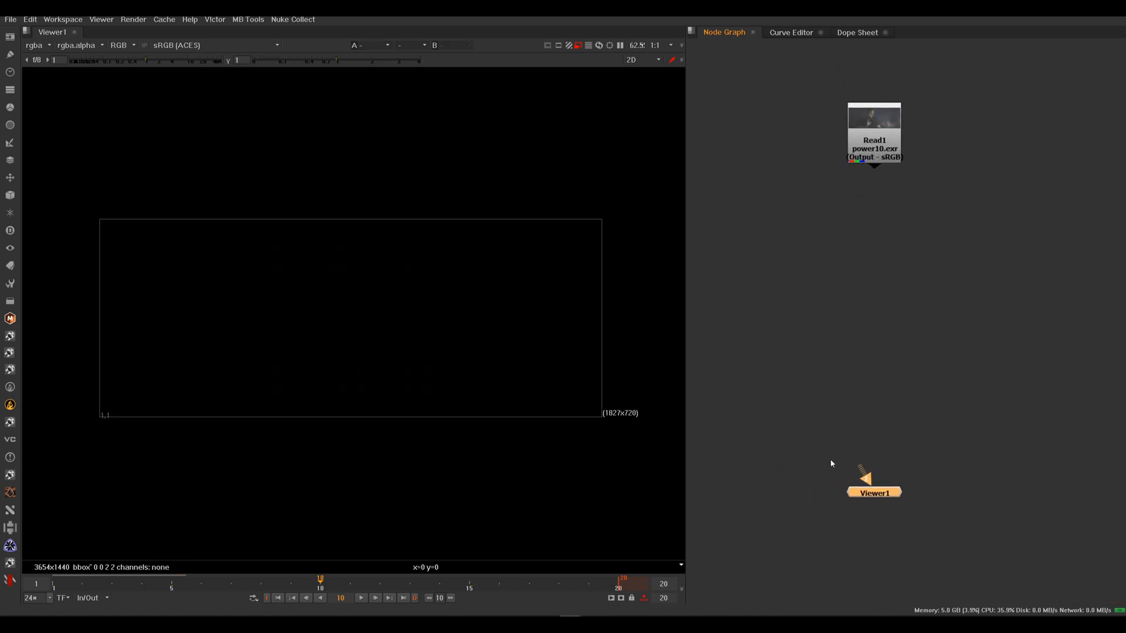
{"action": "left_click", "coordinate": [878, 154]}
{"action": "key", "text": "1"}
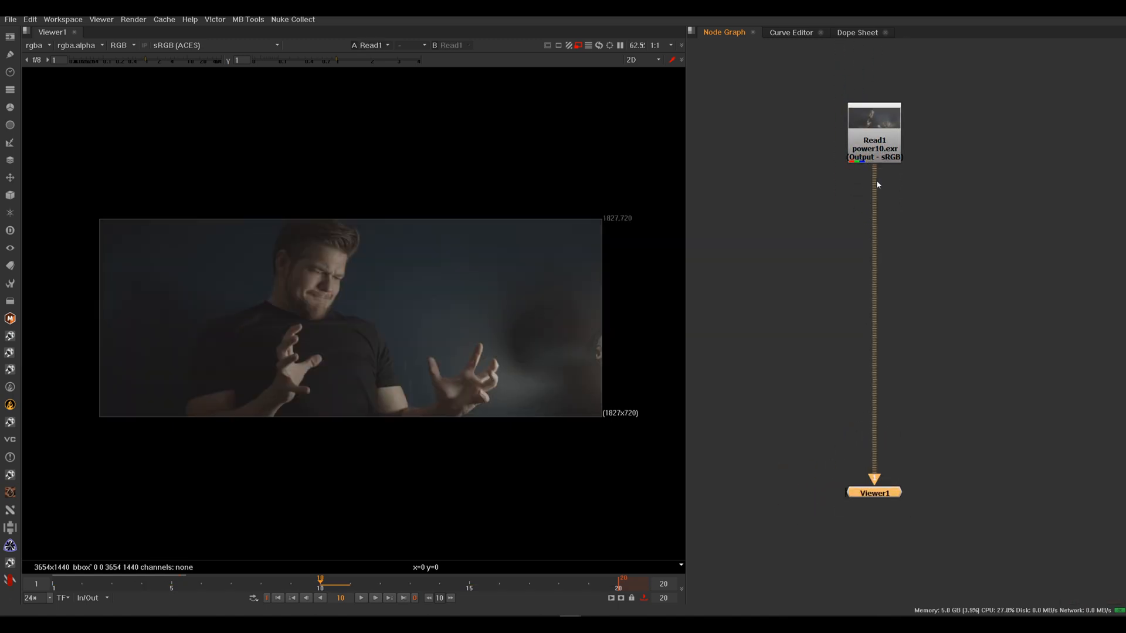
{"action": "left_click", "coordinate": [879, 142]}
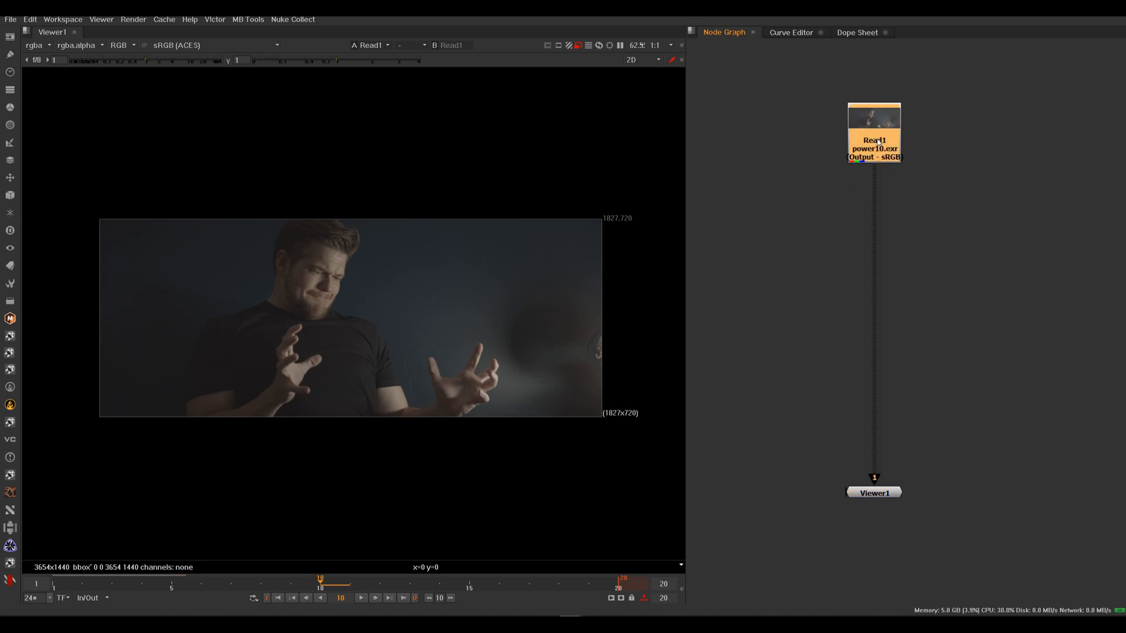
{"action": "left_click", "coordinate": [830, 225]}
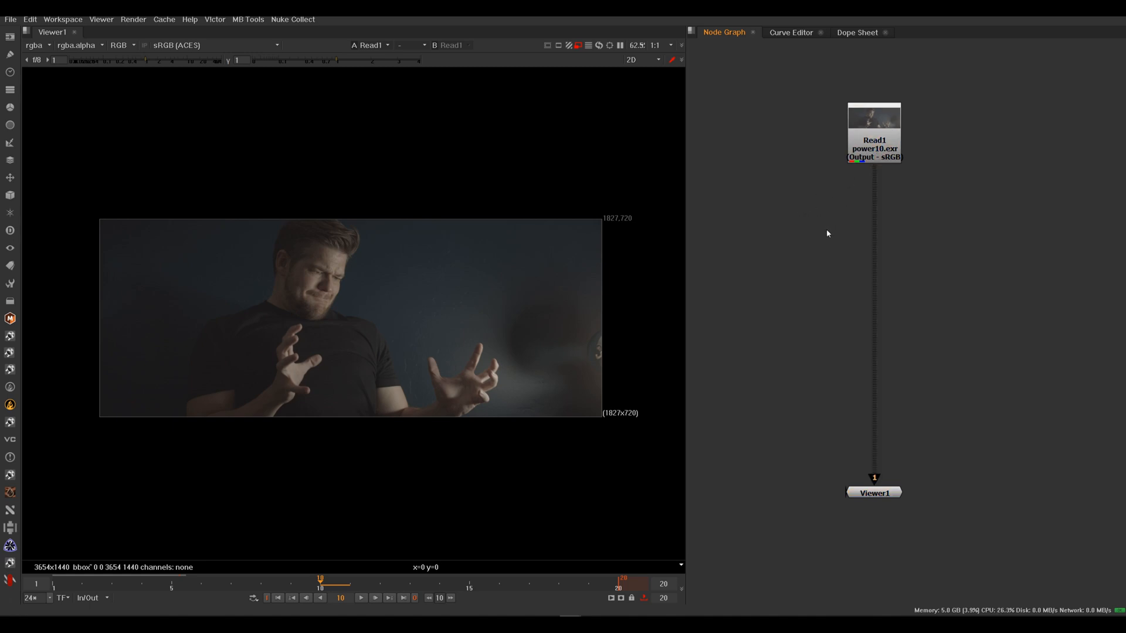
{"action": "right_click", "coordinate": [807, 206]}
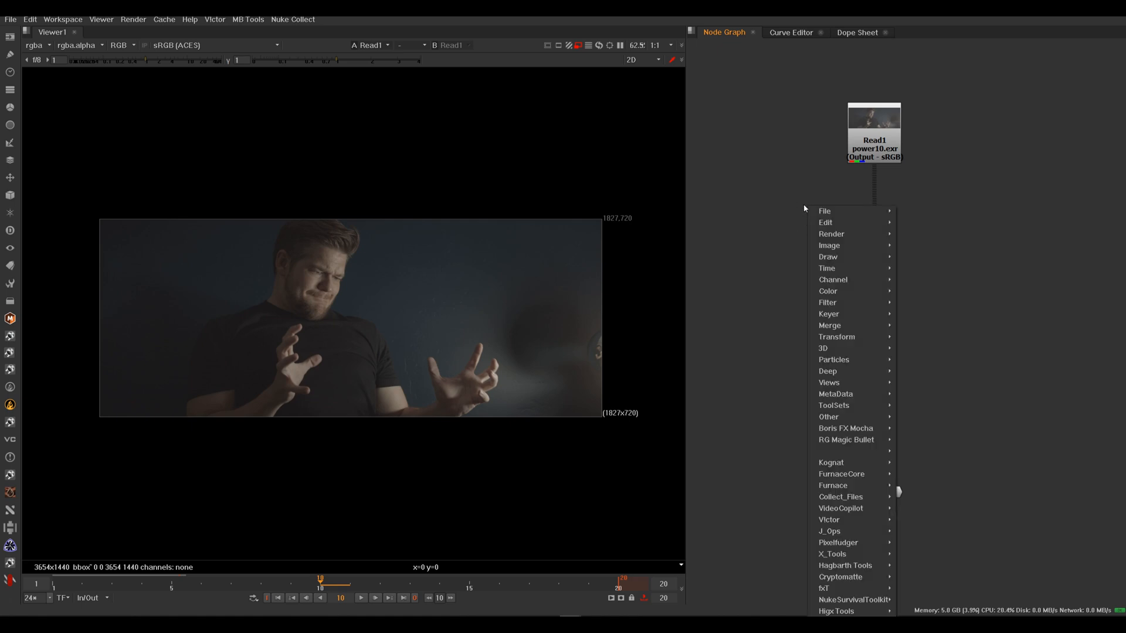
{"action": "mouse_move", "coordinate": [879, 212]}
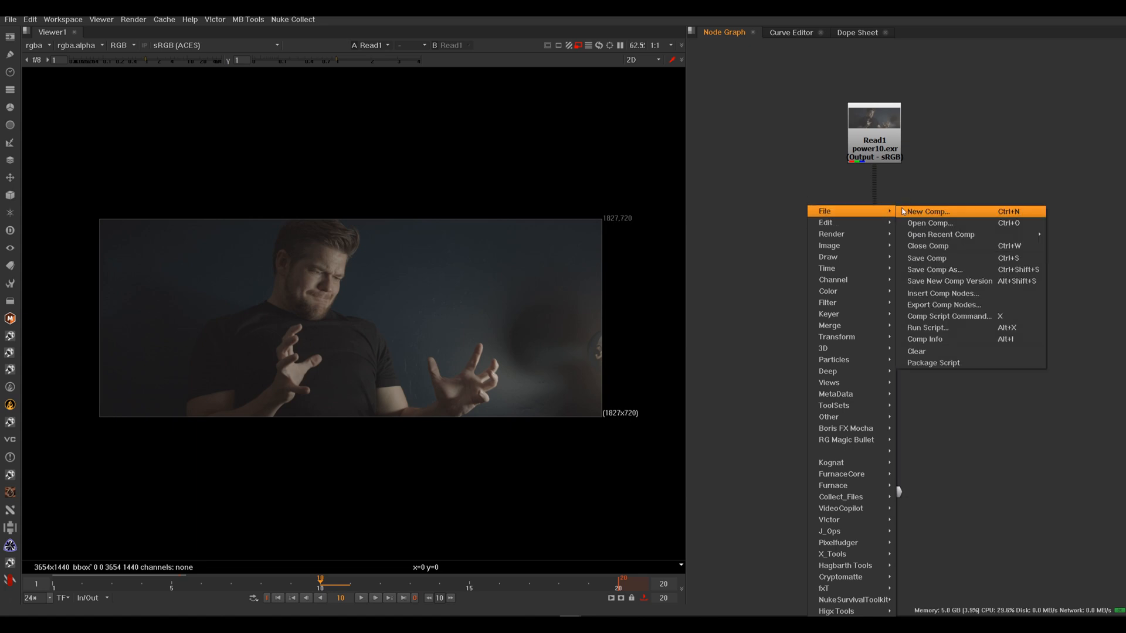
{"action": "mouse_move", "coordinate": [869, 248]}
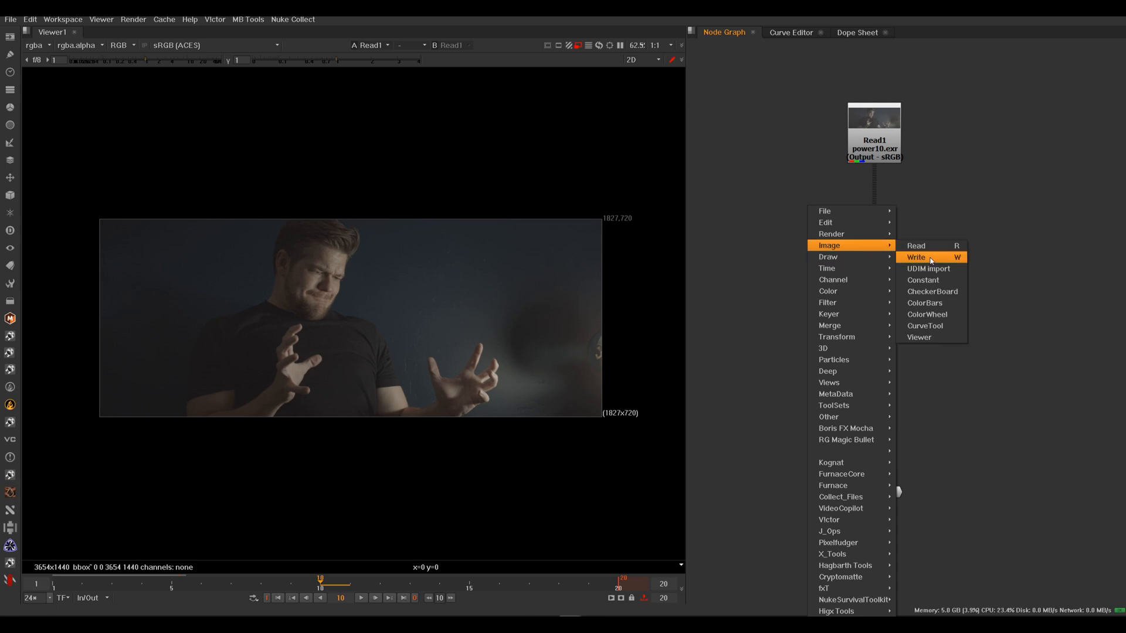
{"action": "left_click", "coordinate": [806, 172]}
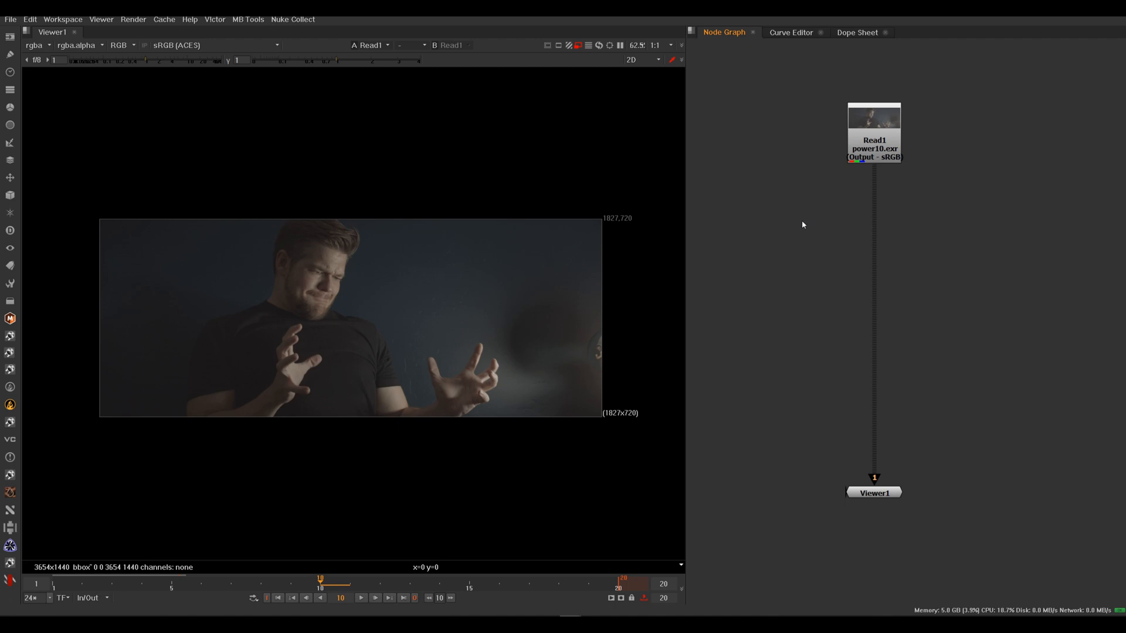
Add an unconnected Write node to the node graph and delete it again.
{"action": "key", "text": "r"}
{"action": "left_click", "coordinate": [838, 329]}
{"action": "key", "text": "w"}
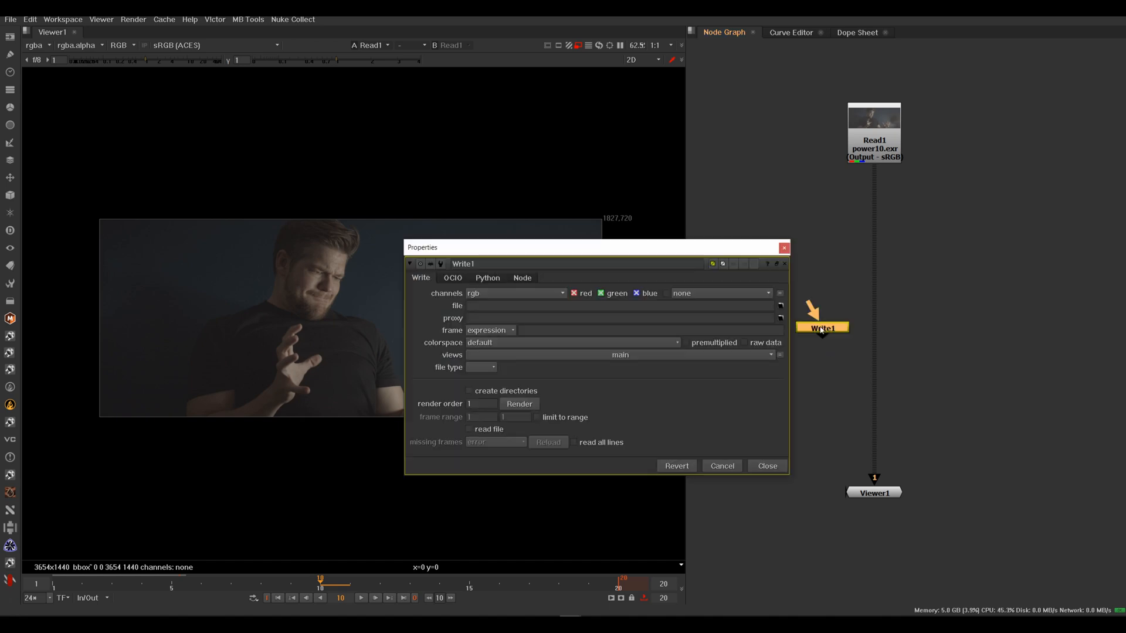
{"action": "left_click_drag", "start_coordinate": [824, 327], "coordinate": [831, 292]}
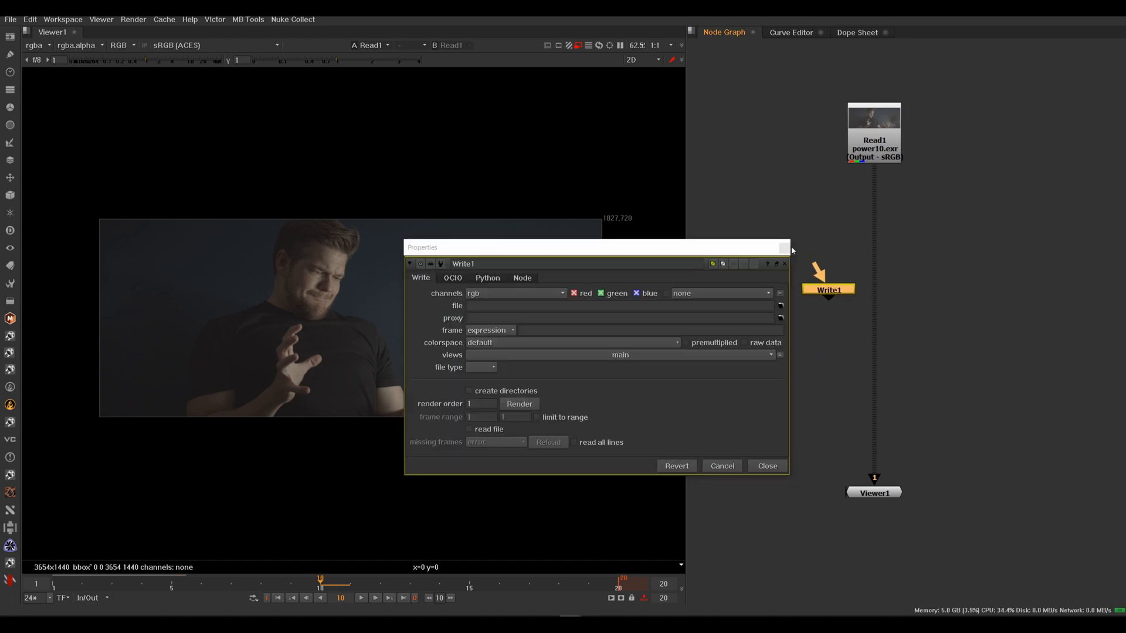
{"action": "left_click", "coordinate": [767, 467]}
{"action": "key", "text": "Delete"}
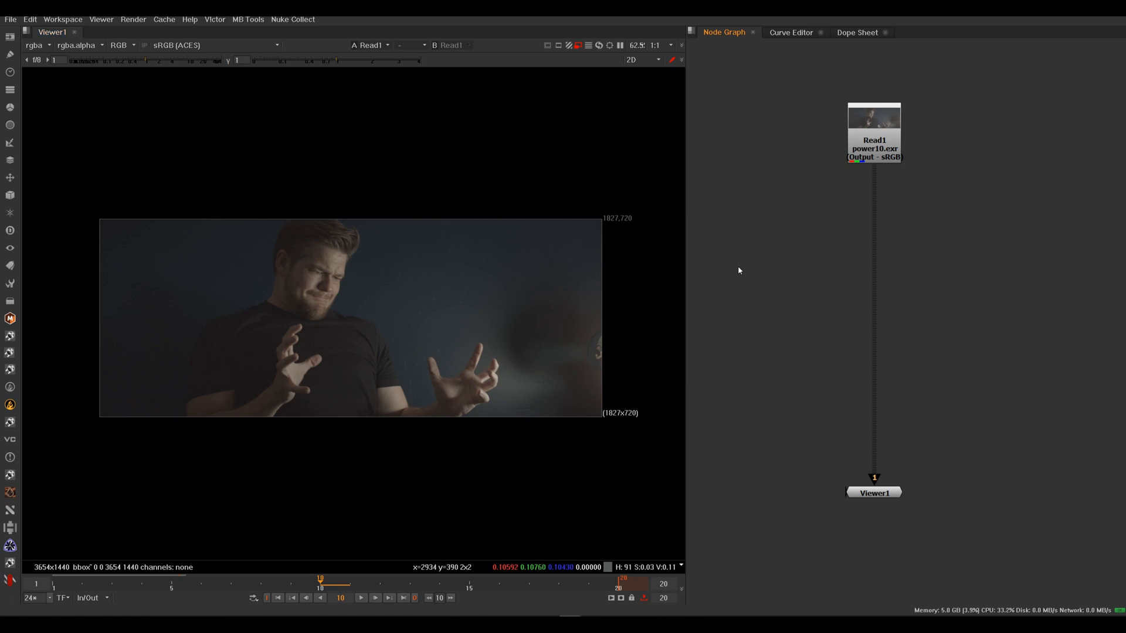
Open the project settings and check the available full size formats.
{"action": "key", "text": "s"}
{"action": "left_click_drag", "start_coordinate": [723, 126], "coordinate": [659, 122]}
{"action": "left_click_drag", "start_coordinate": [525, 121], "coordinate": [573, 119]}
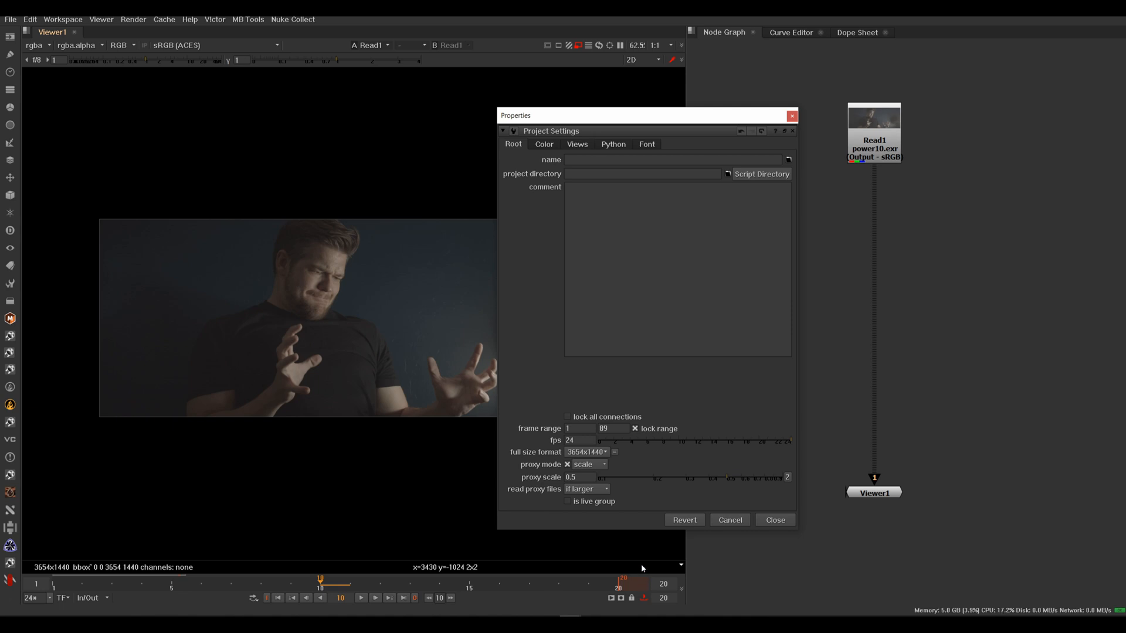
{"action": "left_click", "coordinate": [604, 453]}
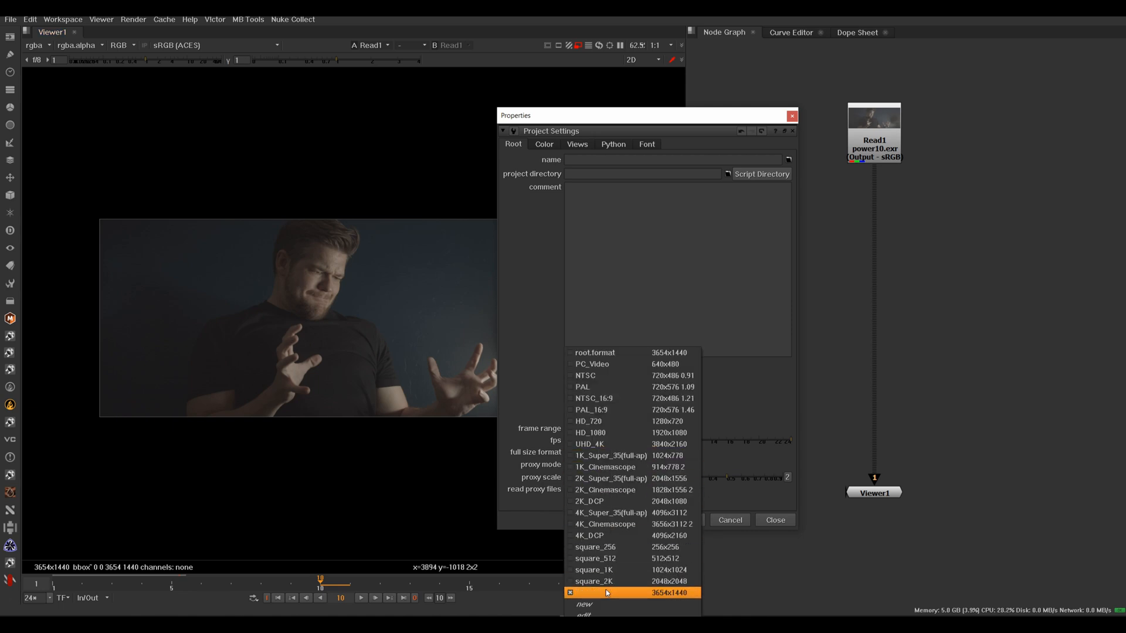
{"action": "left_click", "coordinate": [864, 364]}
Compare the Read1 node's format with the project's full size format and close the node's properties.
{"action": "left_click", "coordinate": [884, 127]}
{"action": "double_click", "coordinate": [884, 128]}
{"action": "left_click_drag", "start_coordinate": [746, 64], "coordinate": [557, 91]}
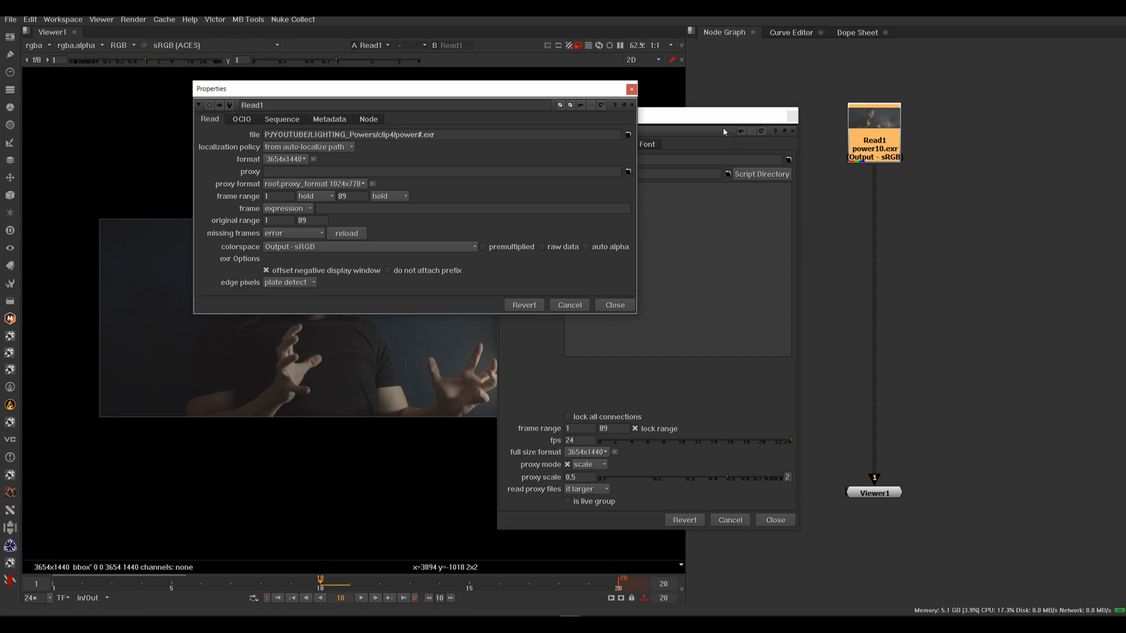
{"action": "left_click_drag", "start_coordinate": [721, 120], "coordinate": [737, 90]}
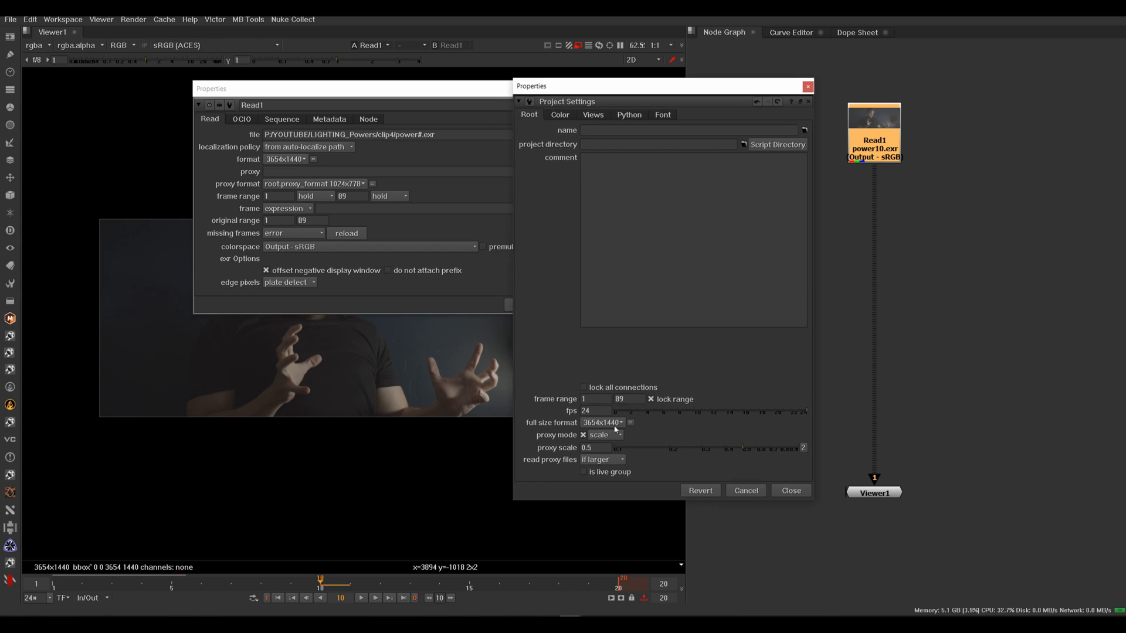
{"action": "left_click", "coordinate": [481, 102]}
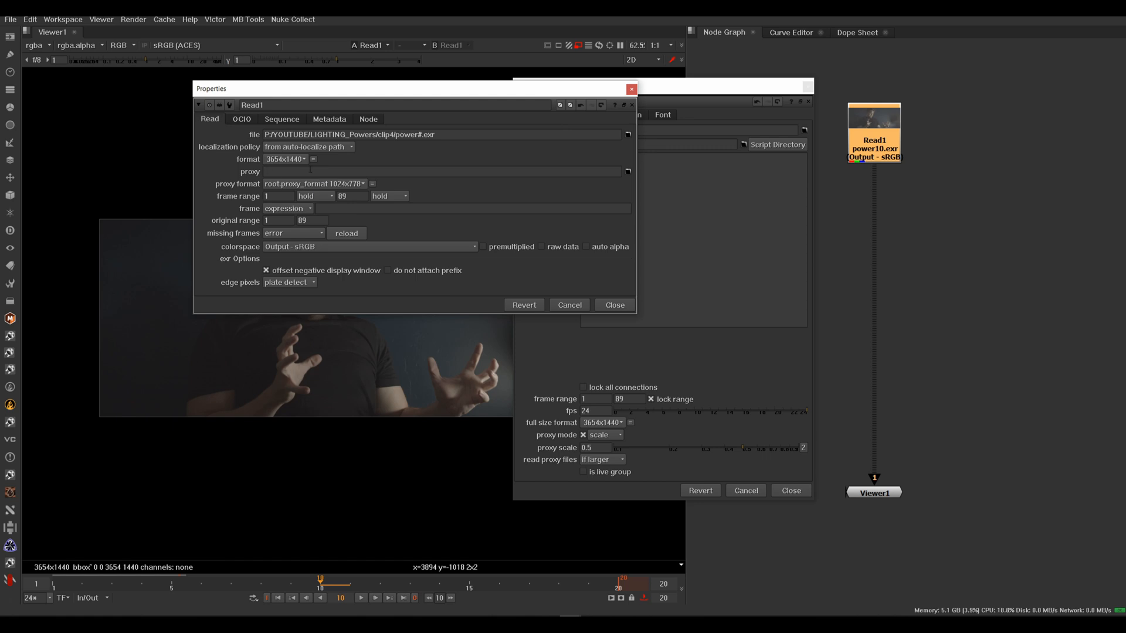
{"action": "left_click", "coordinate": [630, 89]}
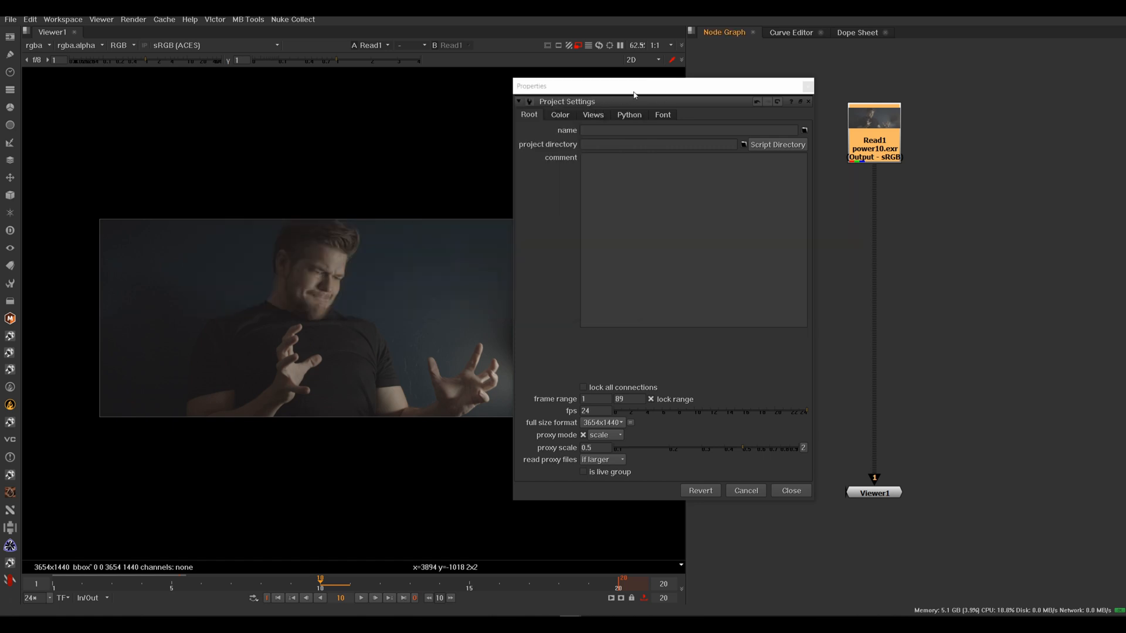
Switch the project's full size format to HD_1080 and back to 3654x1440.
{"action": "left_click", "coordinate": [622, 421]}
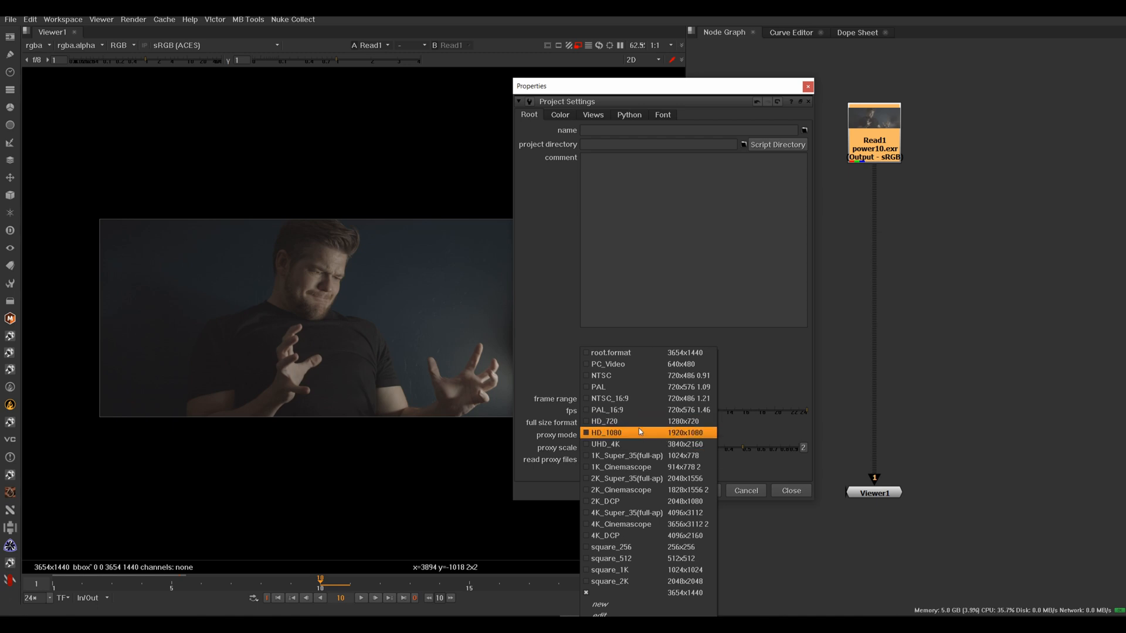
{"action": "left_click", "coordinate": [641, 433]}
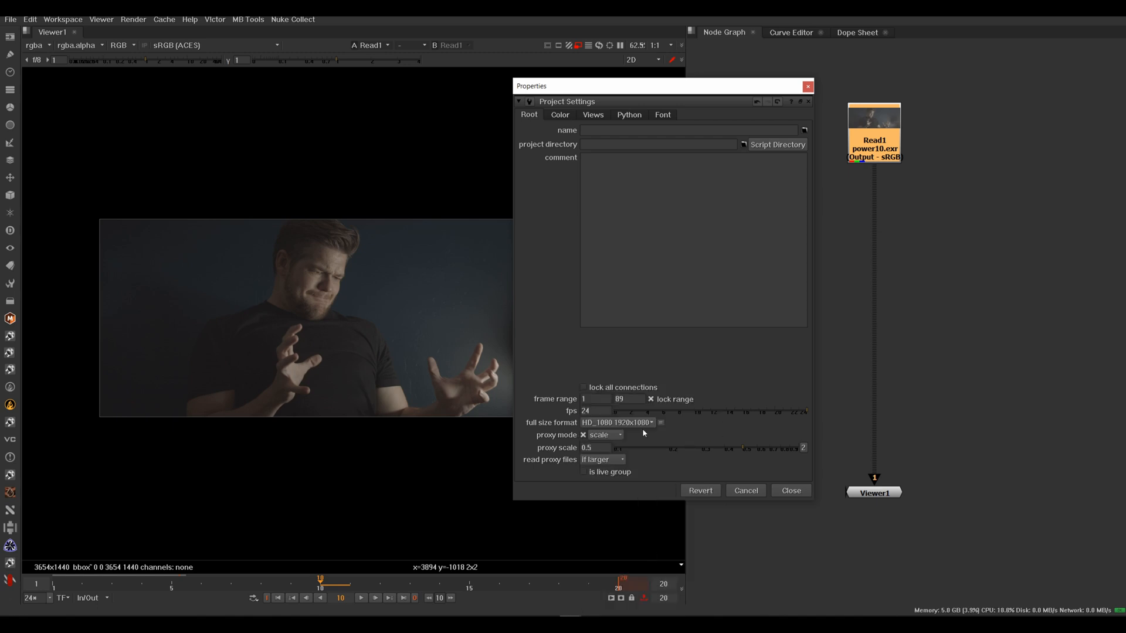
{"action": "left_click", "coordinate": [642, 426]}
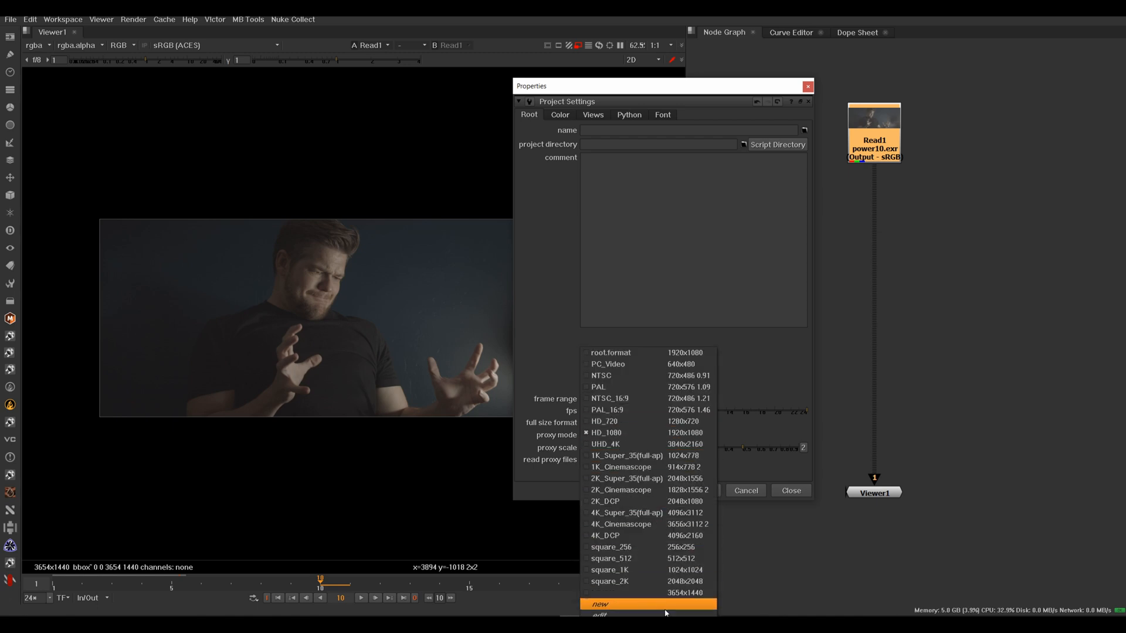
{"action": "left_click", "coordinate": [685, 595]}
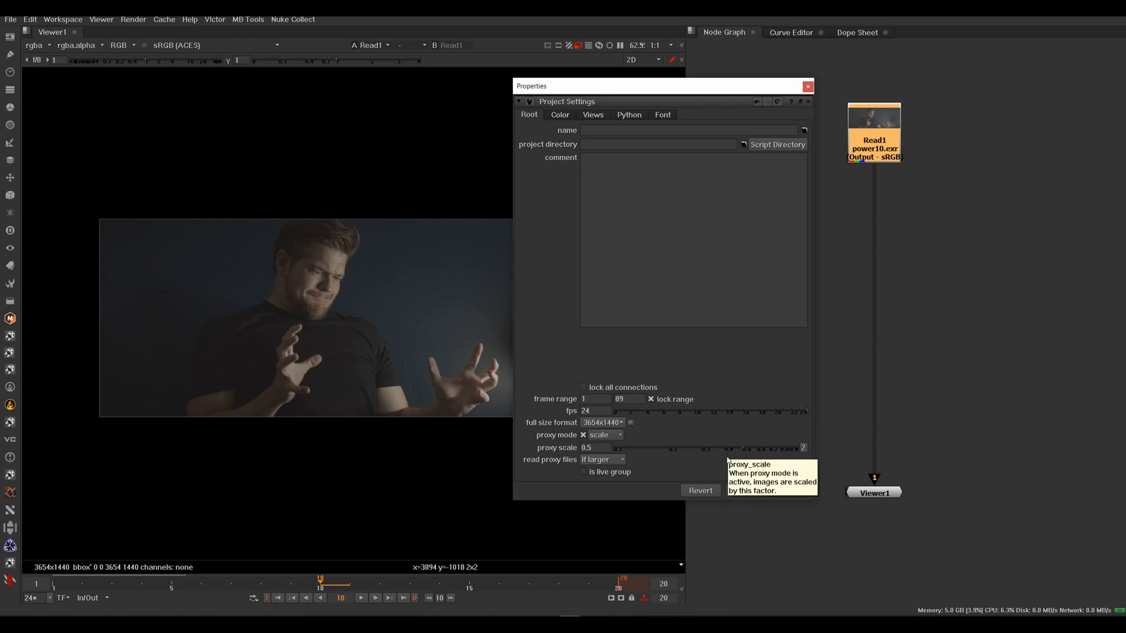
Set the end of the project's frame range to 20.
{"action": "double_click", "coordinate": [621, 399]}
{"action": "type", "text": "20"}
{"action": "left_click", "coordinate": [723, 371]}
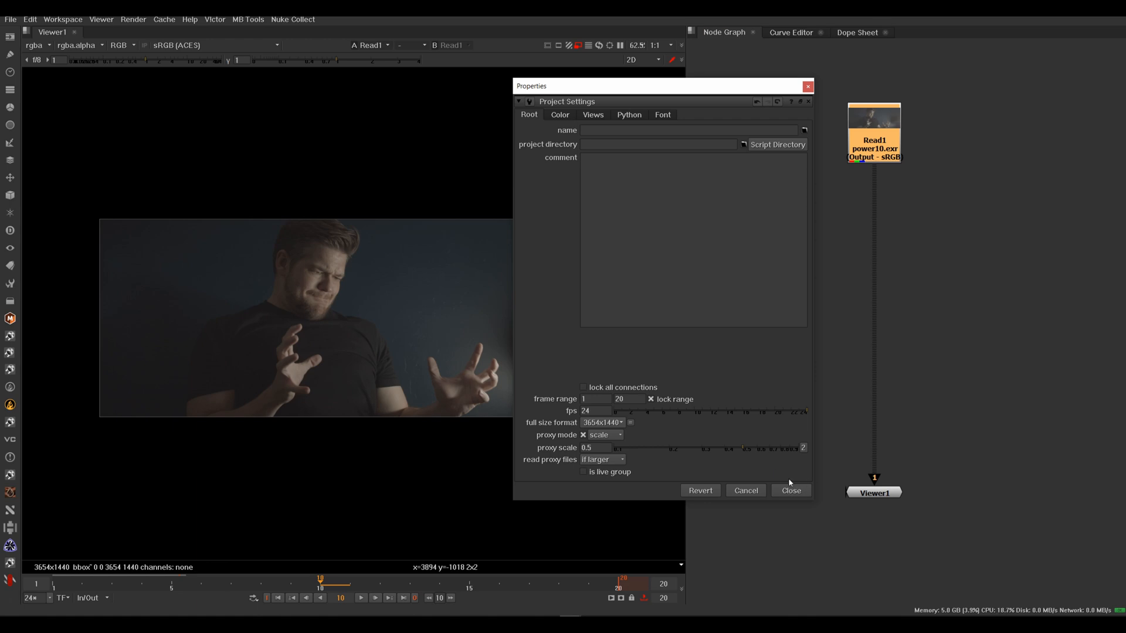
Review the project's OCIO color management and default LUT settings, and close the project settings.
{"action": "left_click", "coordinate": [562, 115]}
{"action": "left_click", "coordinate": [616, 135]}
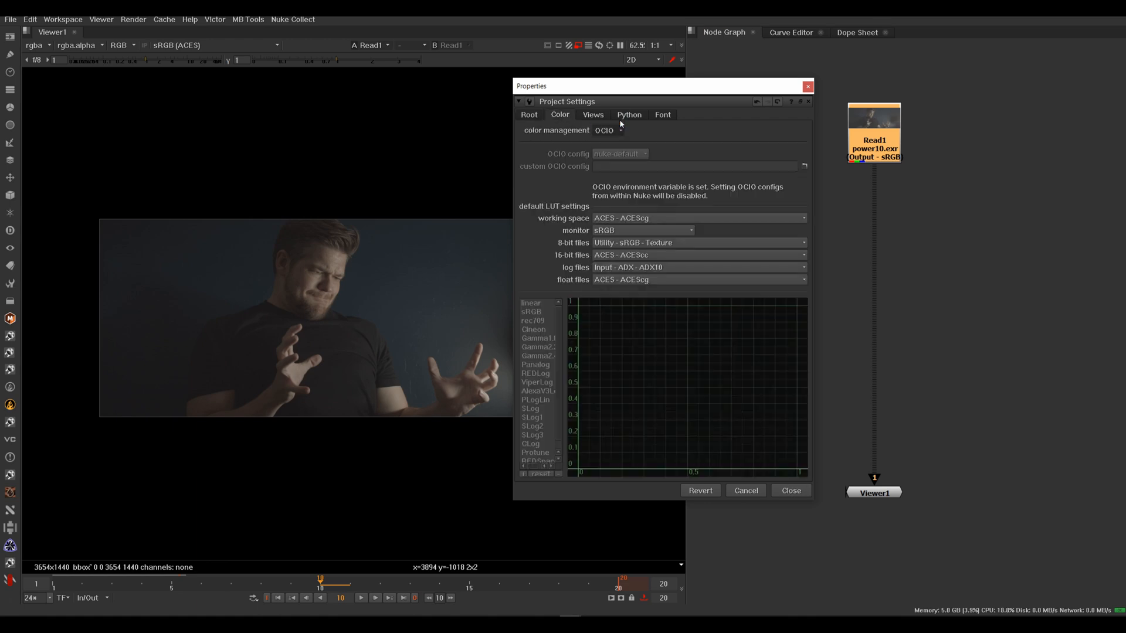
{"action": "left_click", "coordinate": [619, 119]}
{"action": "left_click", "coordinate": [618, 142]}
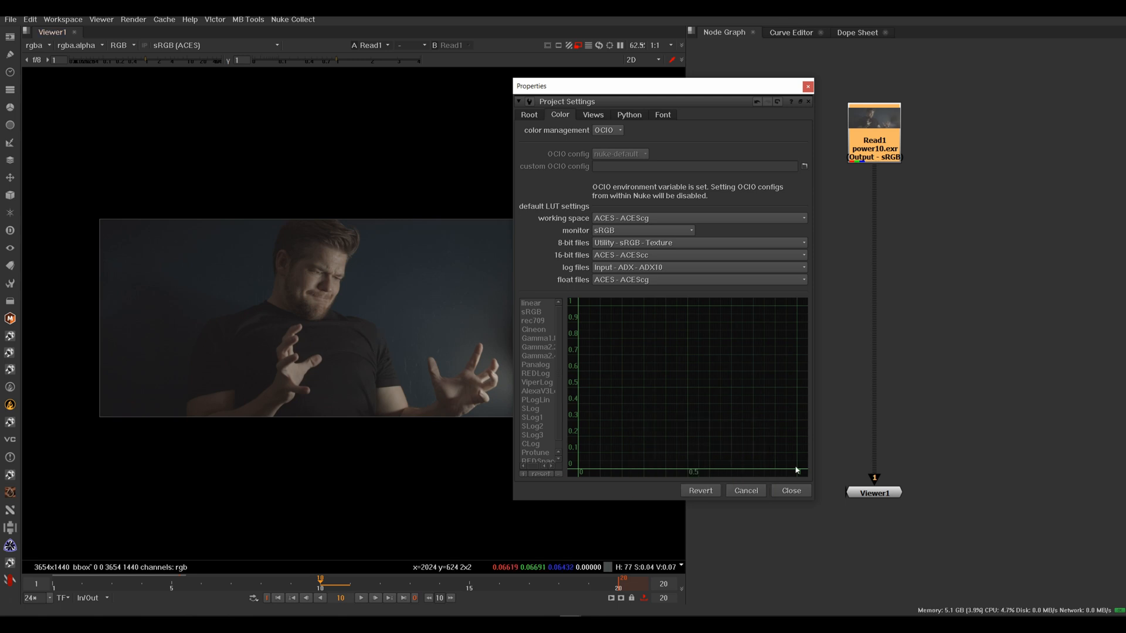
{"action": "left_click", "coordinate": [791, 490]}
Reposition the Read1 node above the viewer node and clear the selection.
{"action": "mouse_move", "coordinate": [873, 143]}
{"action": "left_mouse_down"}
{"action": "mouse_move", "coordinate": [874, 162]}
{"action": "mouse_move", "coordinate": [888, 157]}
{"action": "left_mouse_up"}
{"action": "middle_click_drag", "start_coordinate": [887, 158], "coordinate": [803, 157]}
{"action": "left_click_drag", "start_coordinate": [804, 158], "coordinate": [802, 158]}
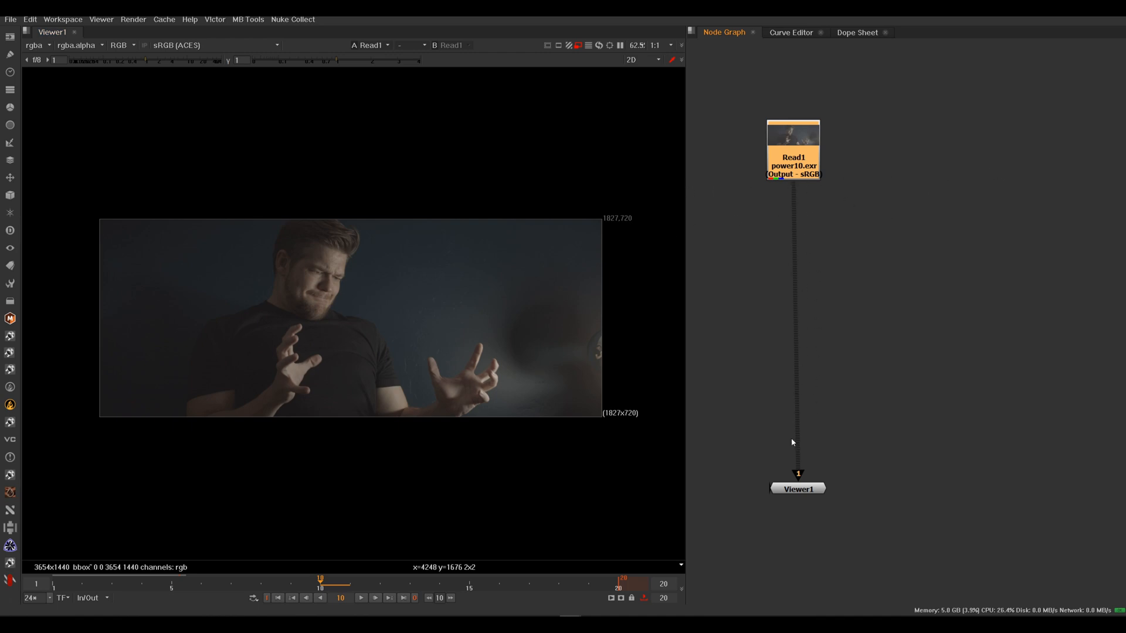
{"action": "middle_click_drag", "start_coordinate": [758, 272], "coordinate": [803, 273]}
{"action": "left_click", "coordinate": [773, 241]}
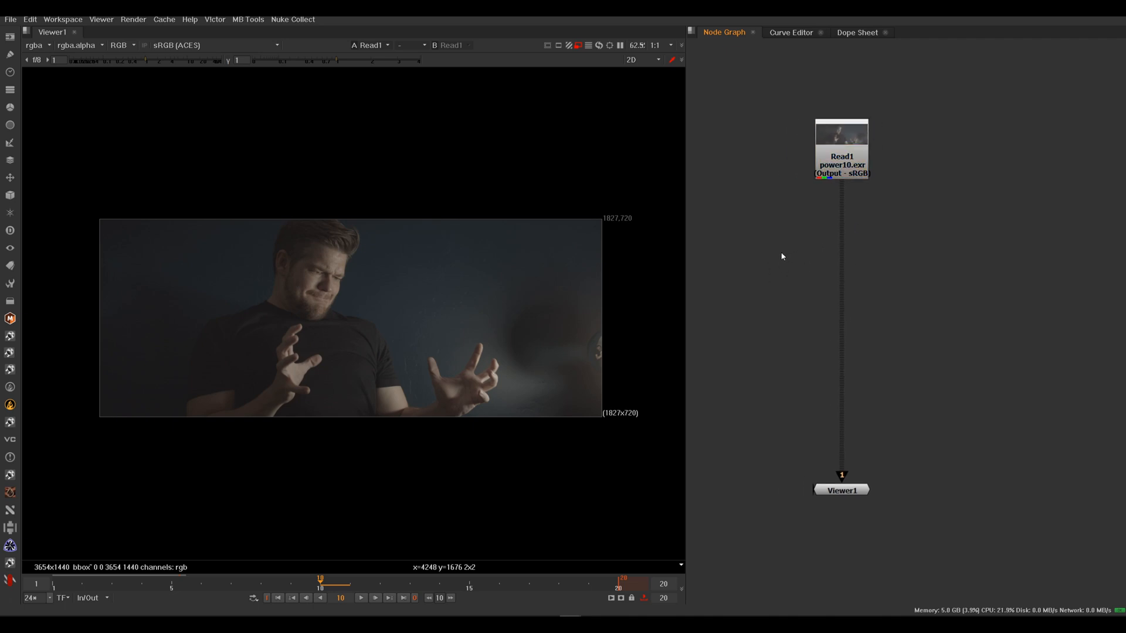
Add an X_Tesla node from the X_Tools filters to the node graph.
{"action": "left_click", "coordinate": [10, 579]}
{"action": "mouse_move", "coordinate": [61, 580]}
{"action": "mouse_move", "coordinate": [58, 613]}
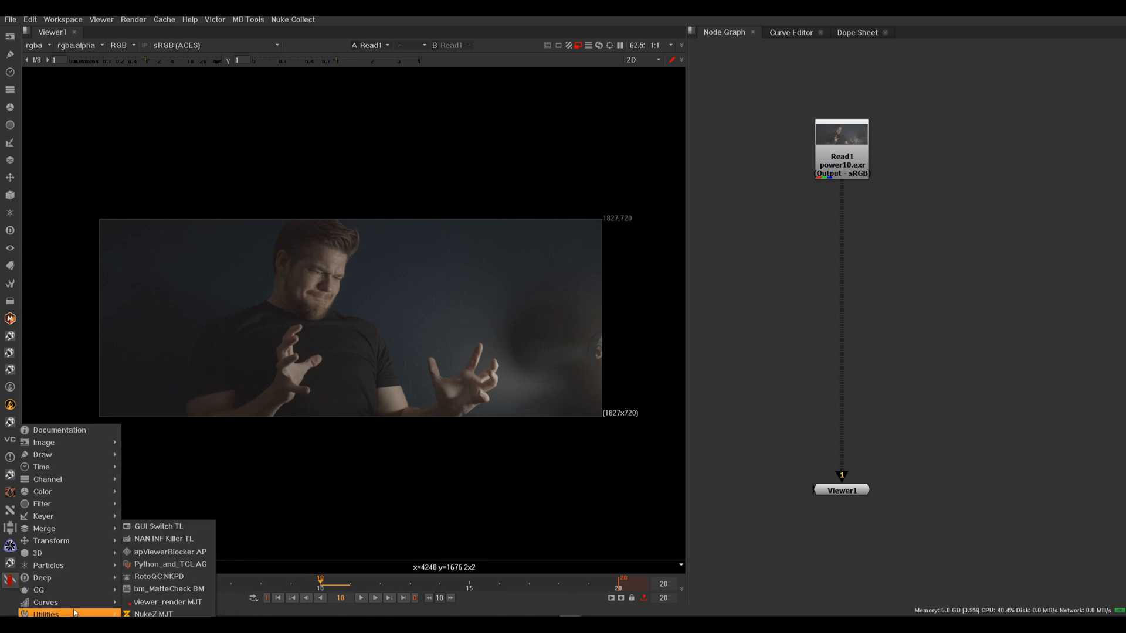
{"action": "mouse_move", "coordinate": [113, 506]}
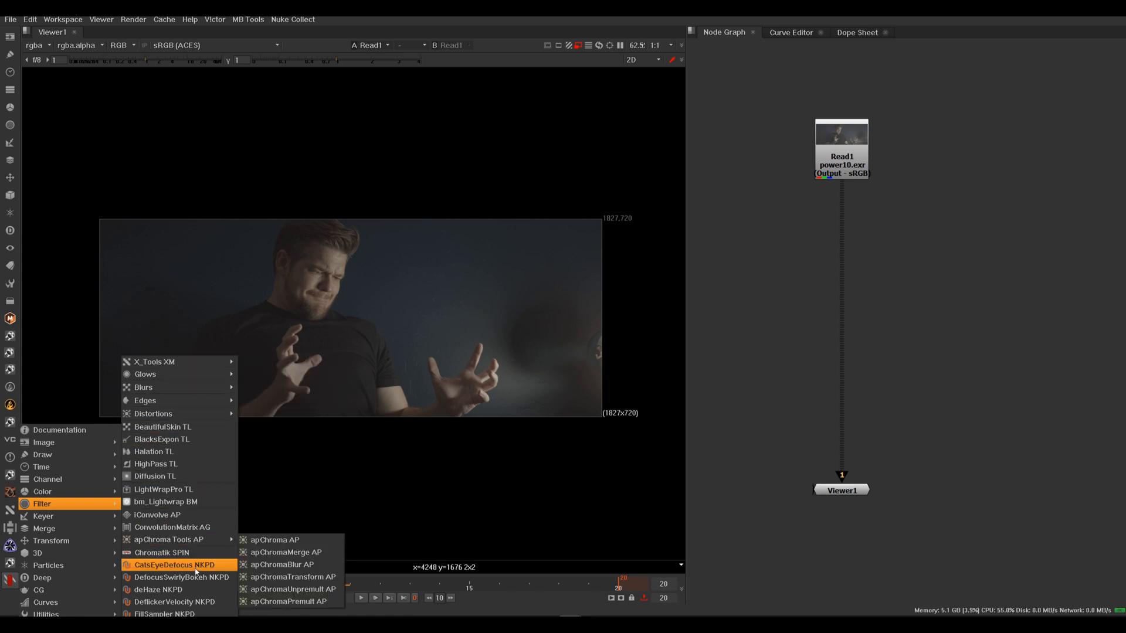
{"action": "mouse_move", "coordinate": [176, 362]}
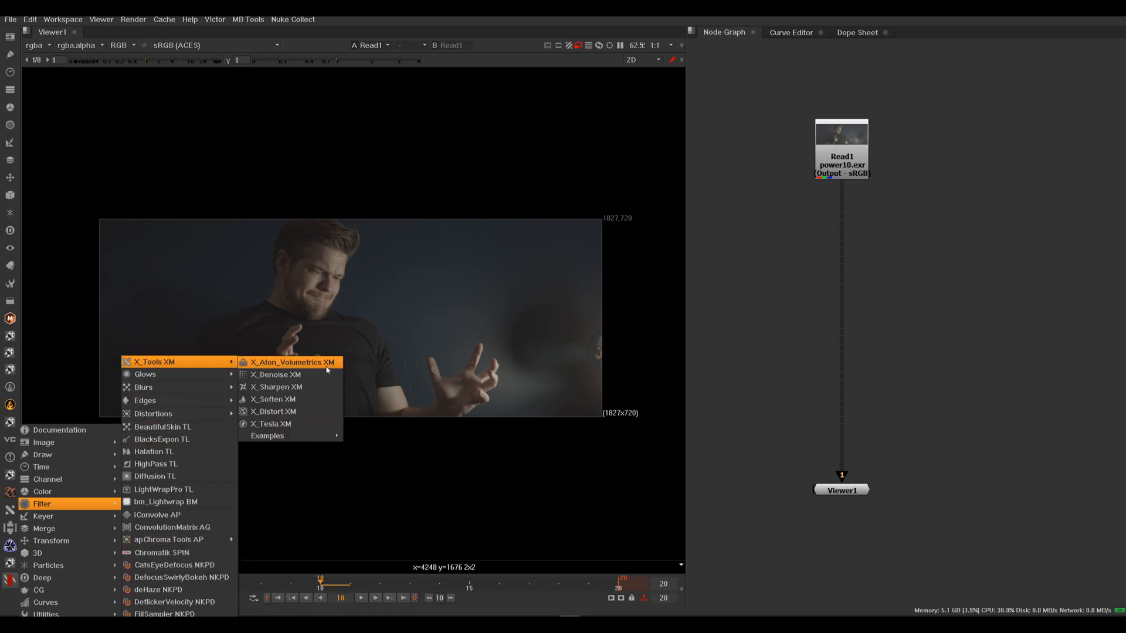
{"action": "left_click", "coordinate": [304, 423]}
Place the X_Tesla node beside Read1, move its properties window aside, and show the node's output in the viewer.
{"action": "left_click_drag", "start_coordinate": [715, 245], "coordinate": [894, 267]}
{"action": "left_click_drag", "start_coordinate": [776, 241], "coordinate": [745, 213]}
{"action": "left_click_drag", "start_coordinate": [829, 265], "coordinate": [861, 210]}
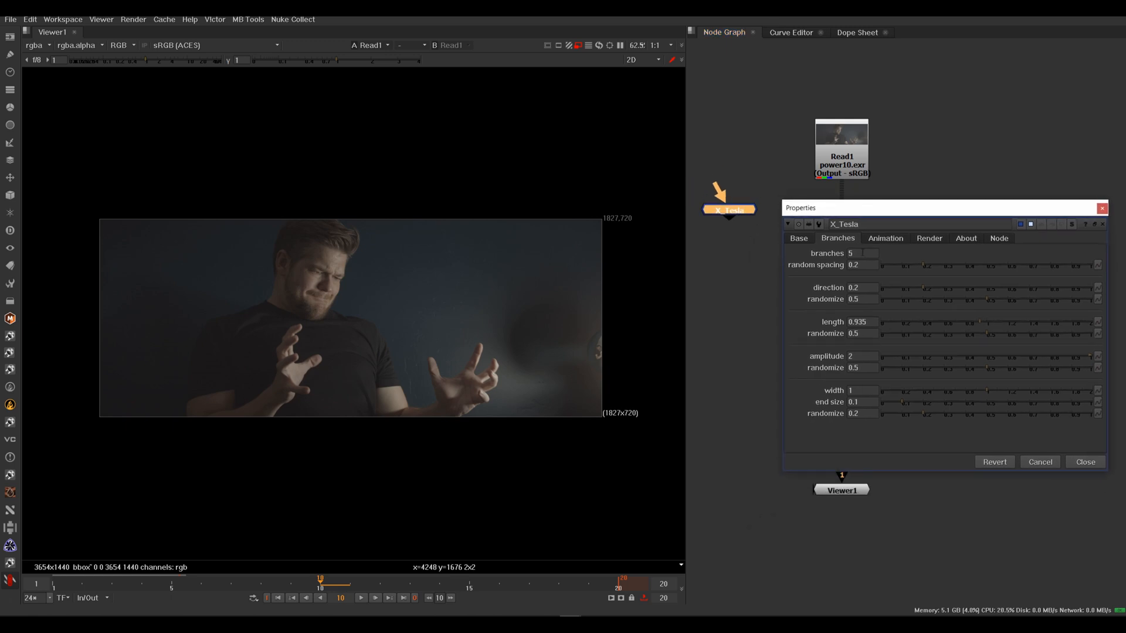
{"action": "left_click", "coordinate": [737, 212]}
{"action": "key", "text": "1"}
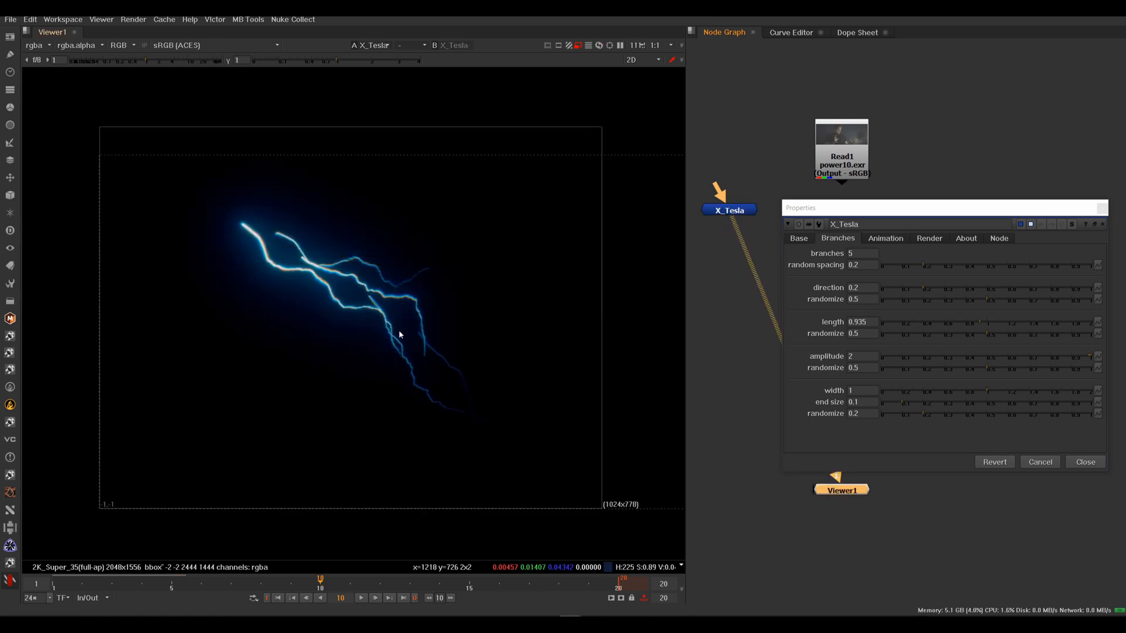
Connect the X_Tesla node's input to Read1 to preview the lightning over the footage, and disconnect it again.
{"action": "left_click_drag", "start_coordinate": [728, 209], "coordinate": [823, 152]}
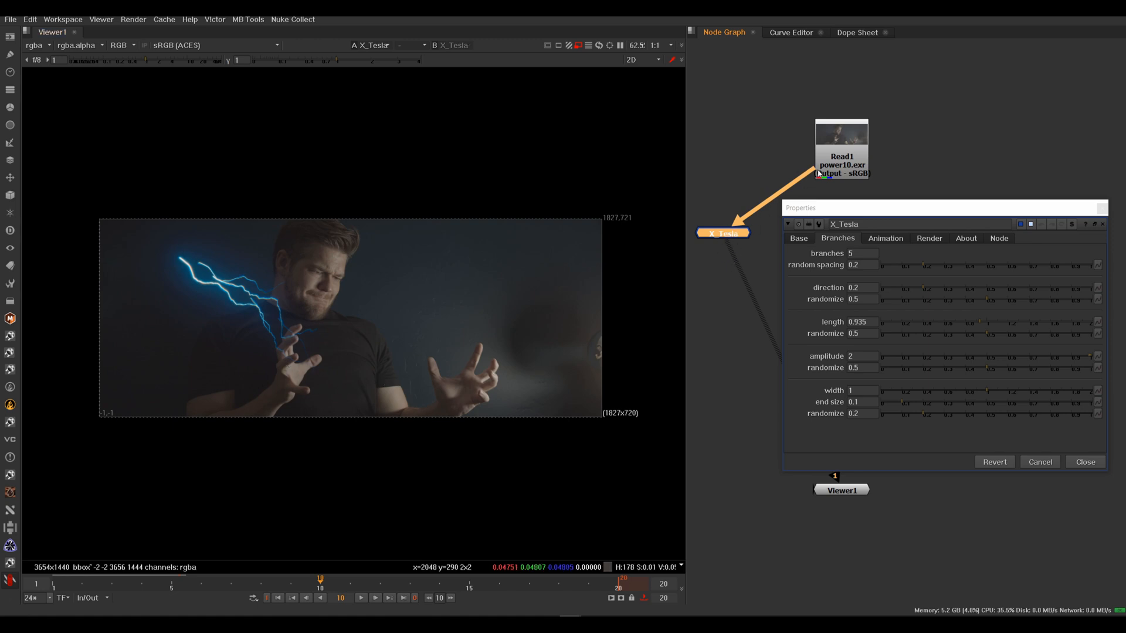
{"action": "left_click_drag", "start_coordinate": [806, 174], "coordinate": [740, 186]}
{"action": "left_click_drag", "start_coordinate": [729, 234], "coordinate": [736, 243]}
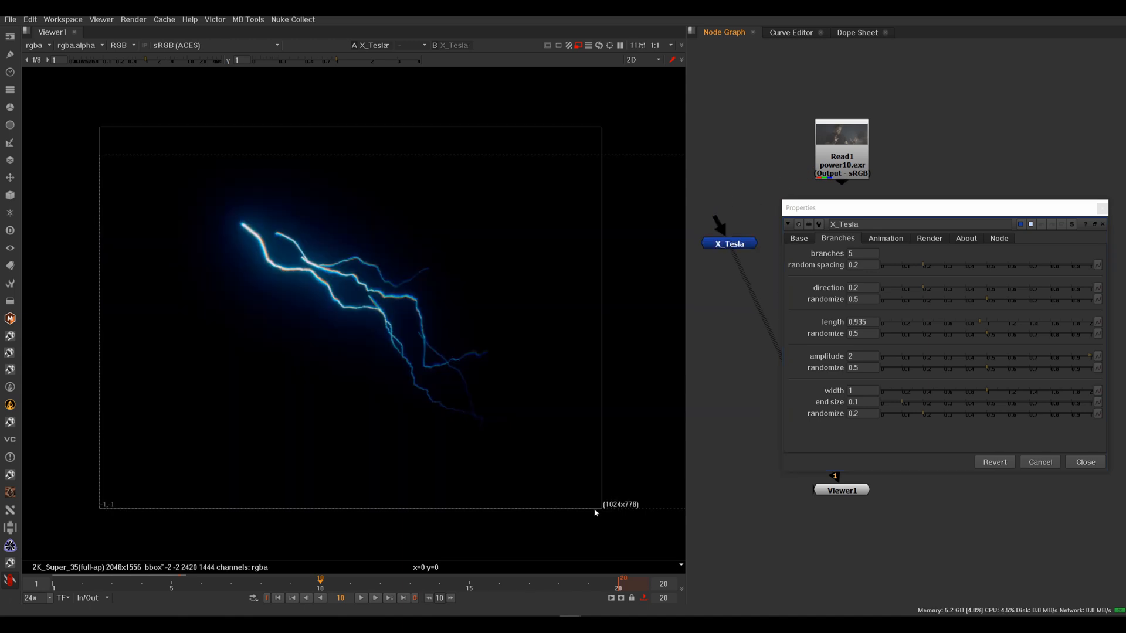
Move the X_Tesla node slightly down, add a Constant node above it, and shift the new node's properties window aside.
{"action": "scroll", "coordinate": [516, 444], "scroll_direction": "down", "scroll_amount": 3}
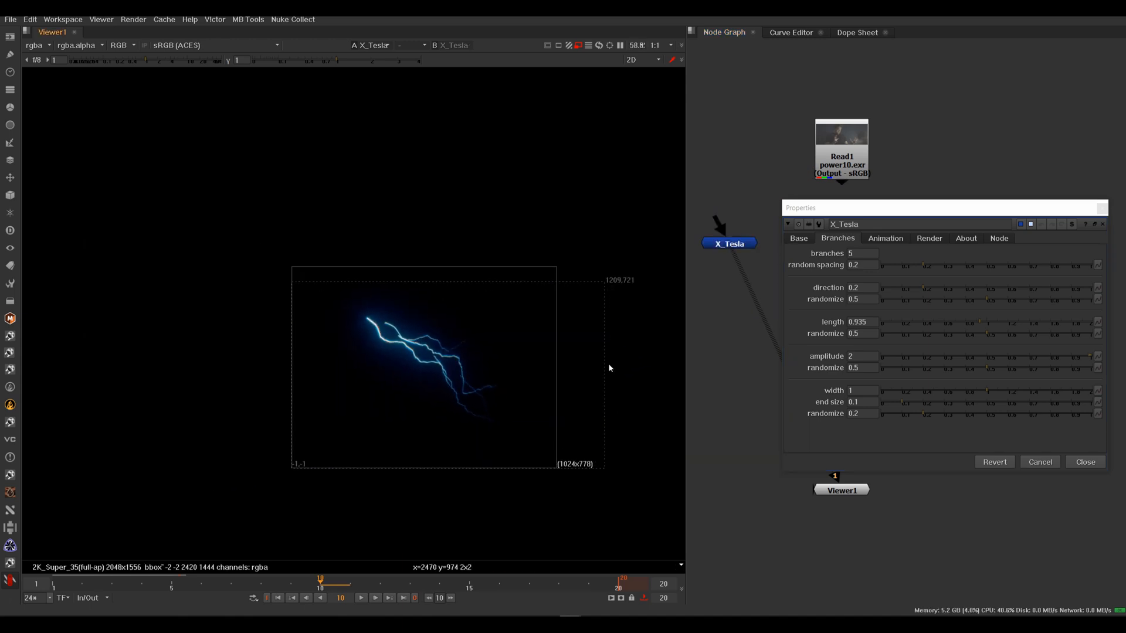
{"action": "left_click", "coordinate": [807, 242]}
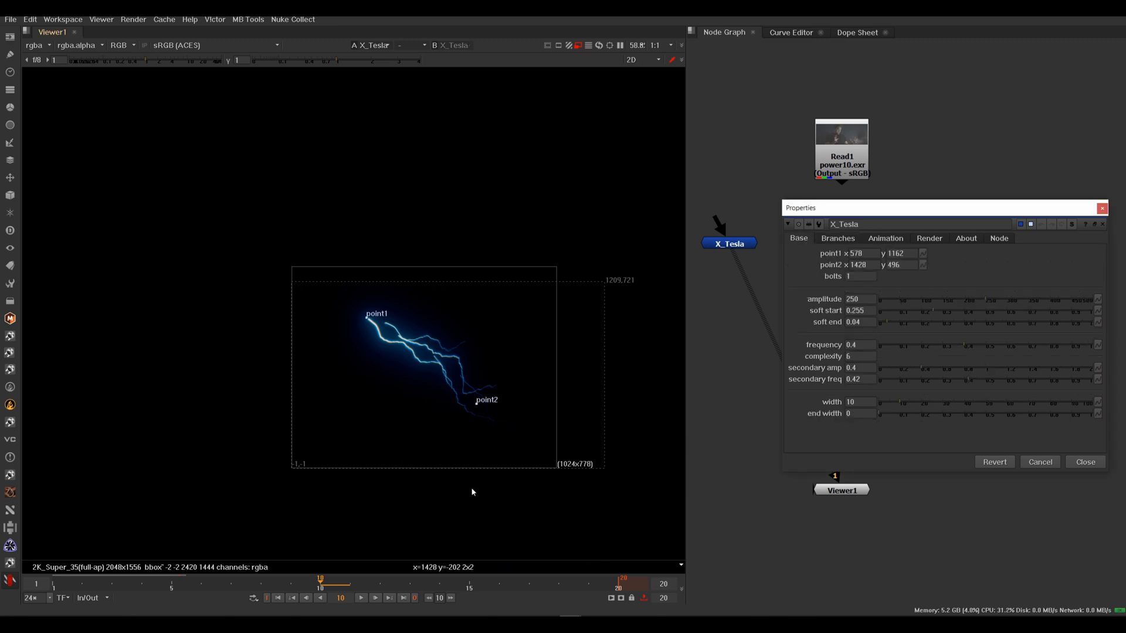
{"action": "left_click_drag", "start_coordinate": [733, 245], "coordinate": [732, 254]}
{"action": "left_click", "coordinate": [721, 201]}
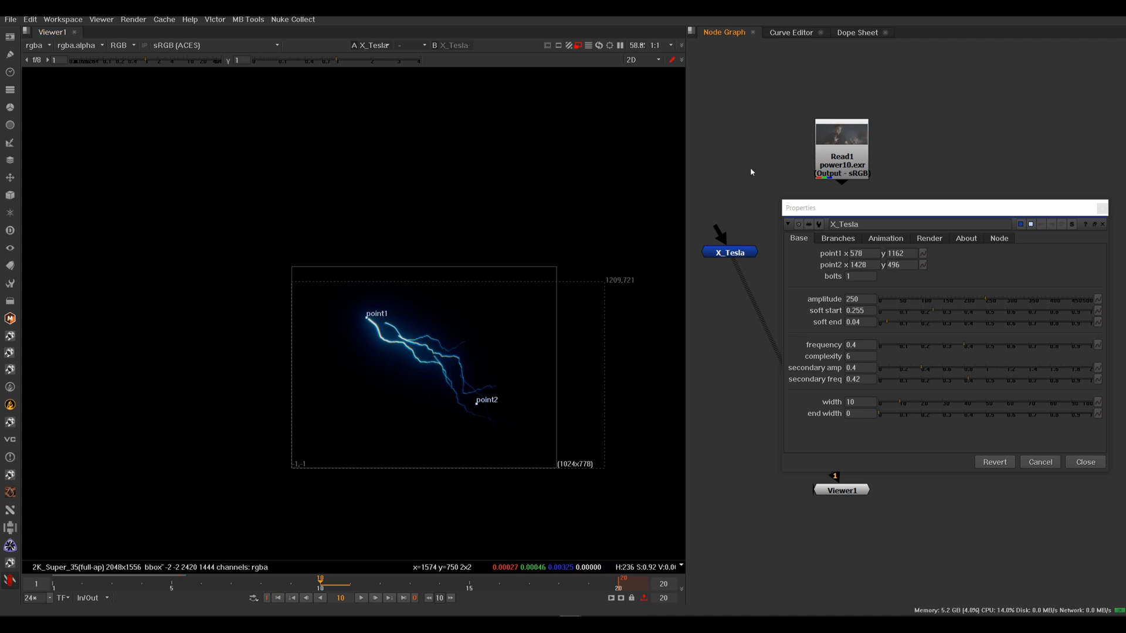
{"action": "key", "text": "Tab"}
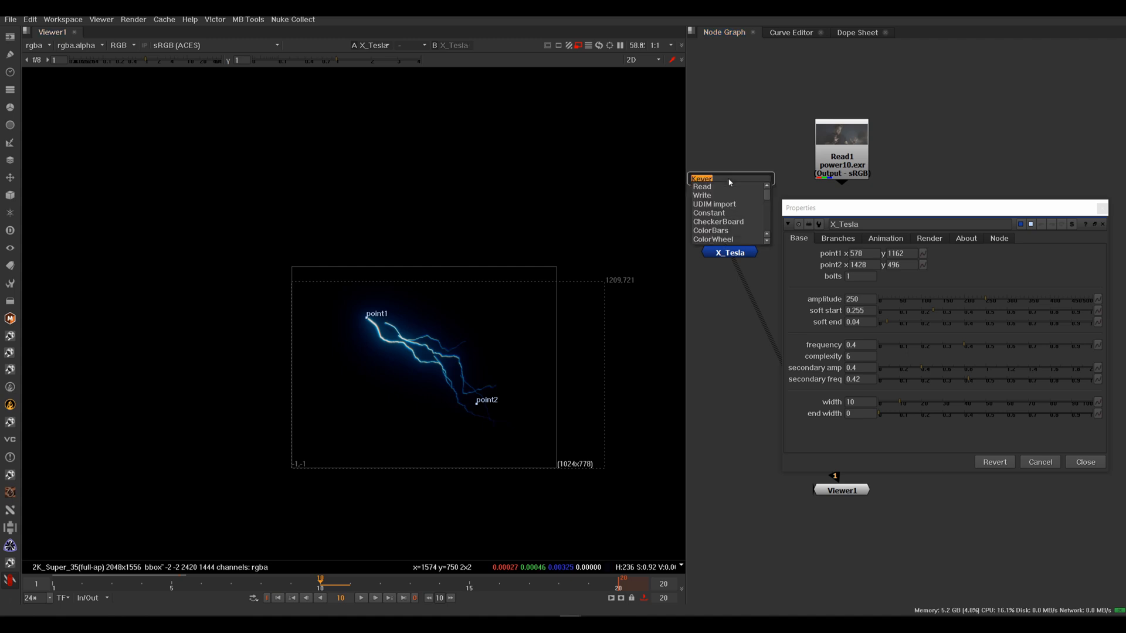
{"action": "type", "text": "con"}
{"action": "key", "text": "Return"}
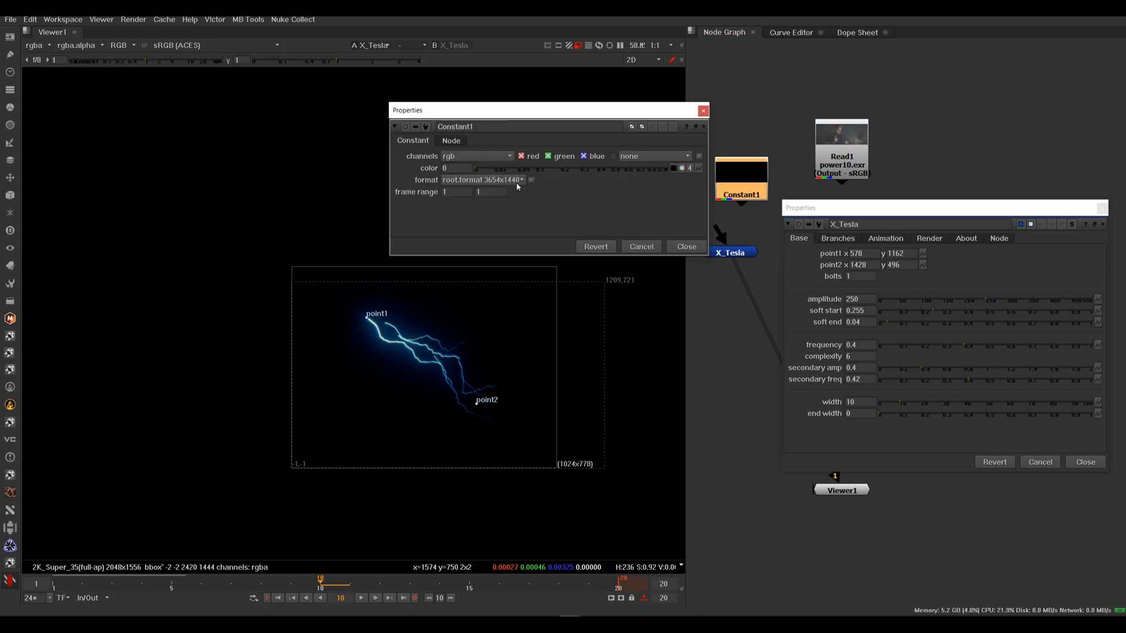
{"action": "left_click_drag", "start_coordinate": [534, 115], "coordinate": [500, 114]}
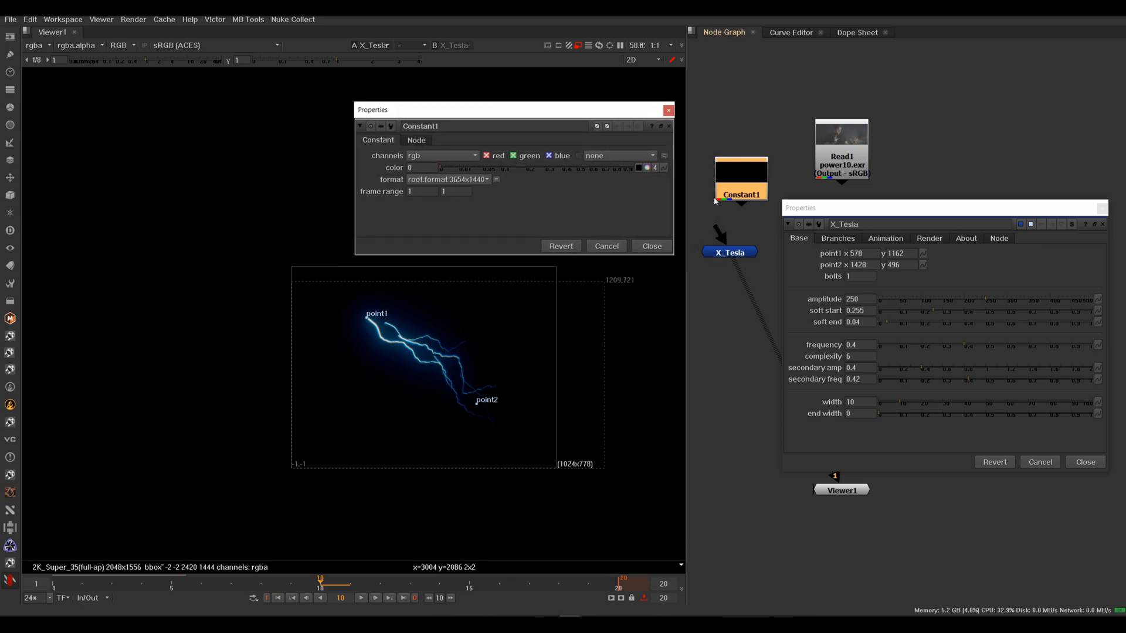
View the Constant node's output and the X_Tesla output in turn, and close the Constant's properties.
{"action": "left_click", "coordinate": [754, 186]}
{"action": "key", "text": "1"}
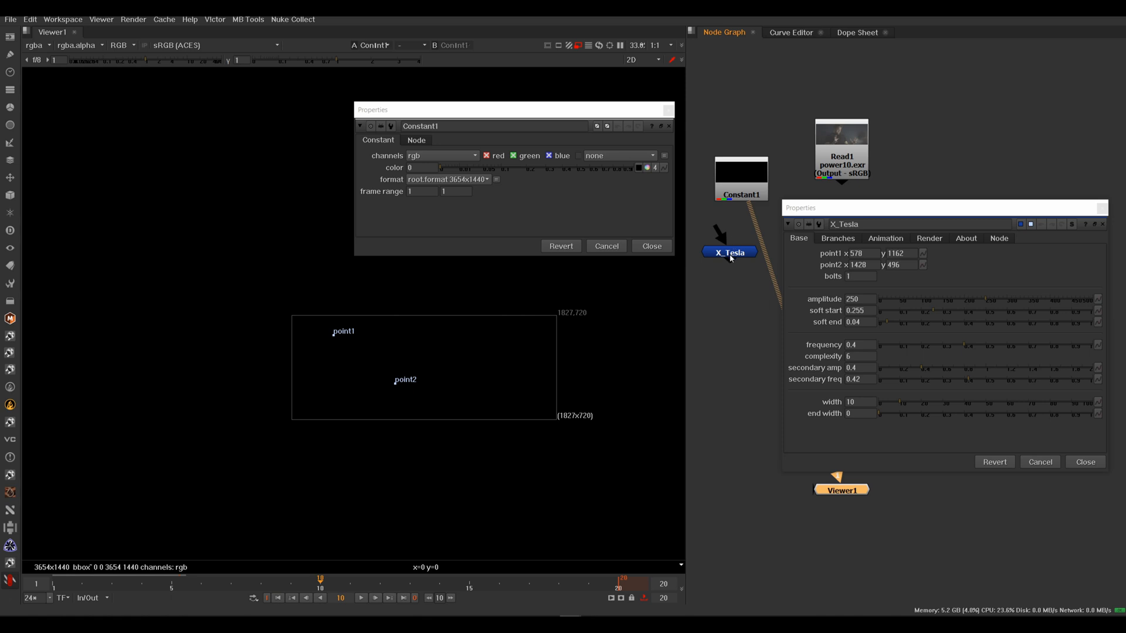
{"action": "key", "text": "1"}
{"action": "left_click", "coordinate": [724, 190]}
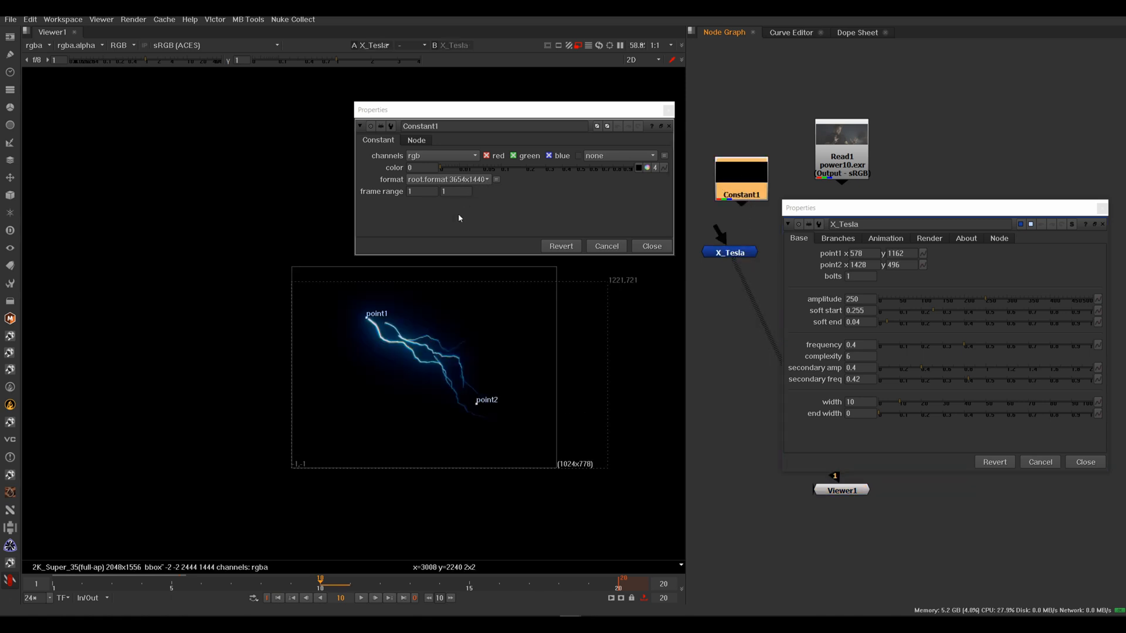
{"action": "left_click", "coordinate": [654, 246]}
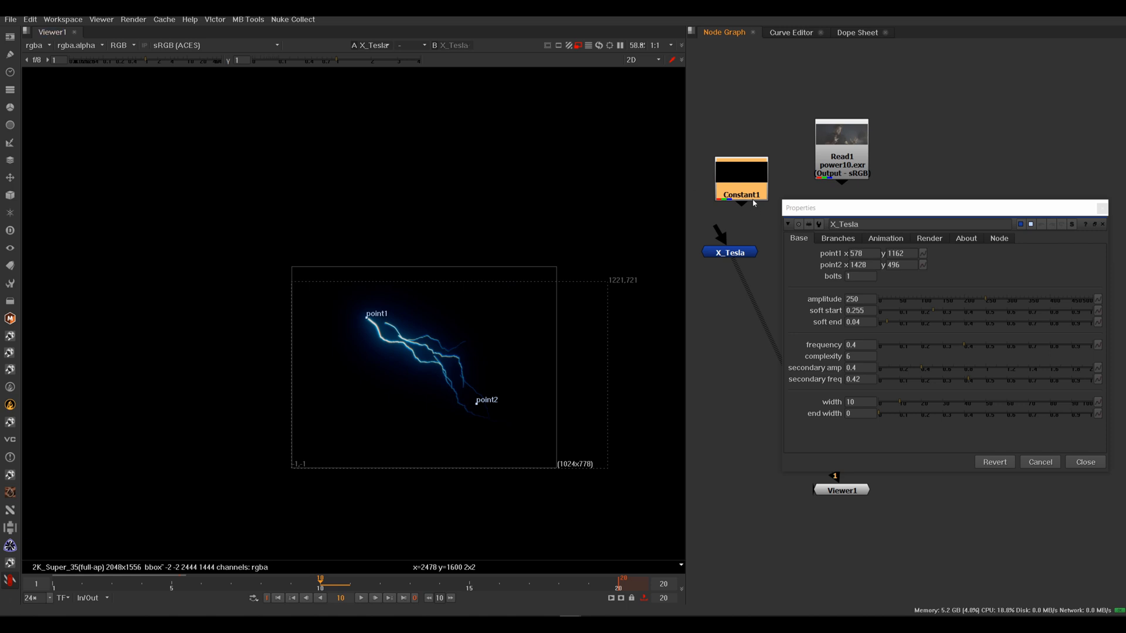
Connect the X_Tesla input to the Constant node, and compare the lightning with proxy mode off and on again.
{"action": "left_click_drag", "start_coordinate": [728, 252], "coordinate": [751, 198]}
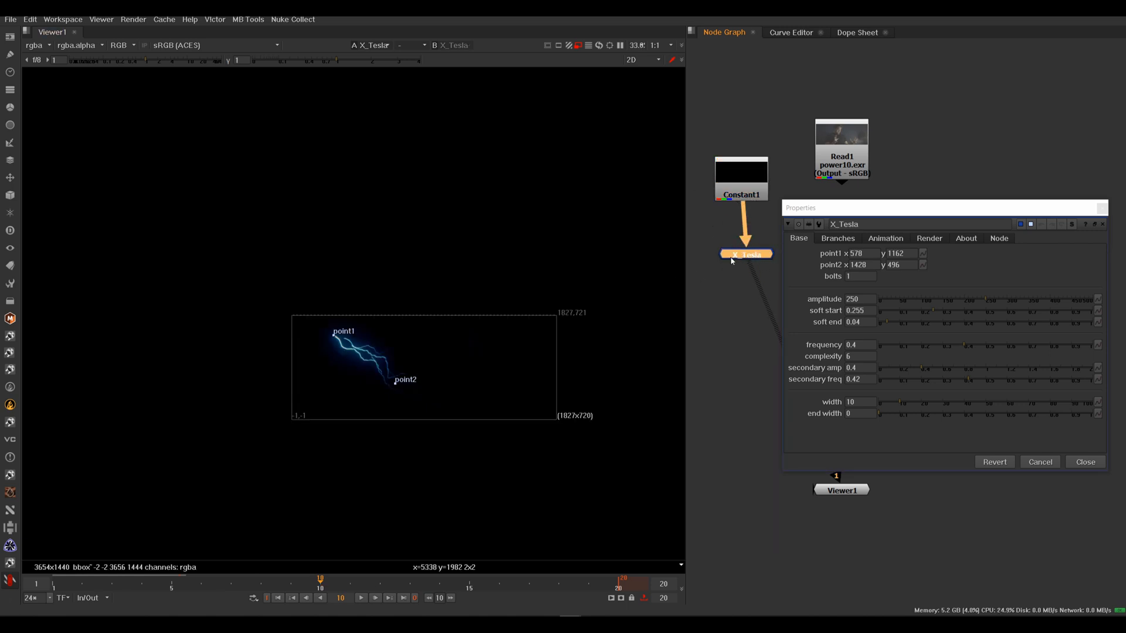
{"action": "scroll", "coordinate": [417, 345], "scroll_direction": "up", "scroll_amount": 4}
{"action": "scroll", "coordinate": [486, 360], "scroll_direction": "down", "scroll_amount": 2}
{"action": "middle_click_drag", "start_coordinate": [579, 354], "coordinate": [428, 333]}
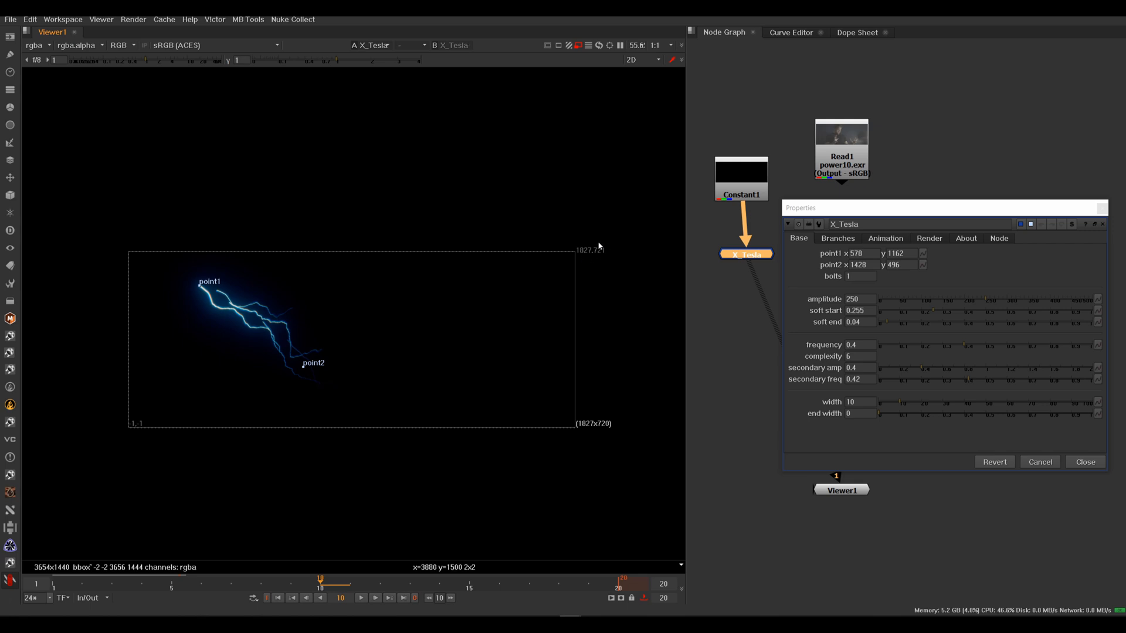
{"action": "left_click", "coordinate": [577, 45]}
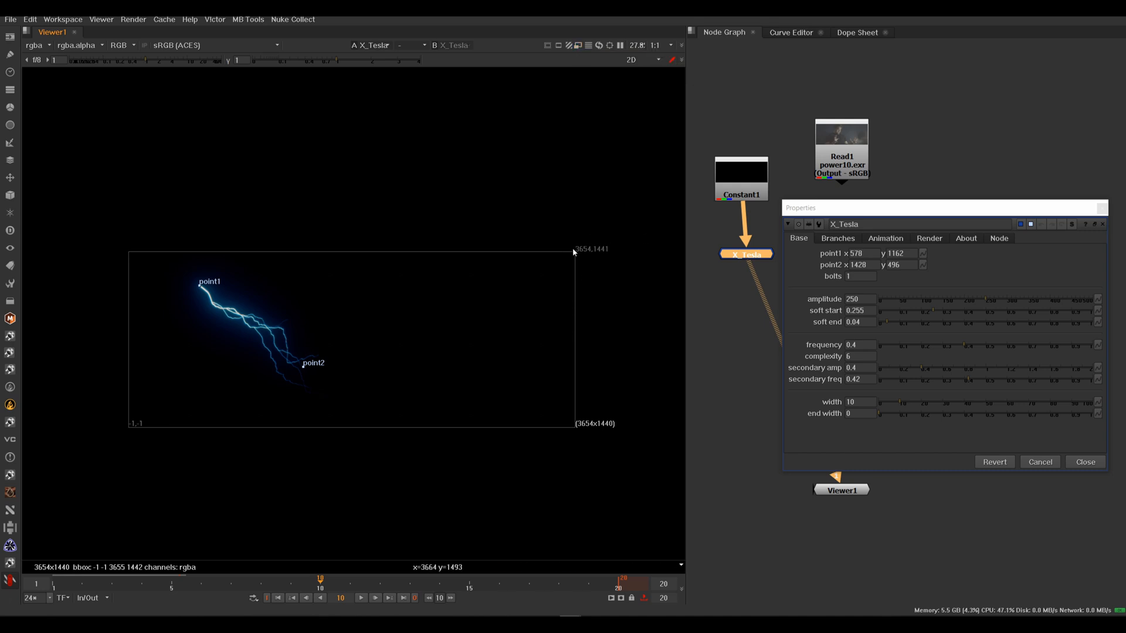
{"action": "left_click", "coordinate": [578, 45]}
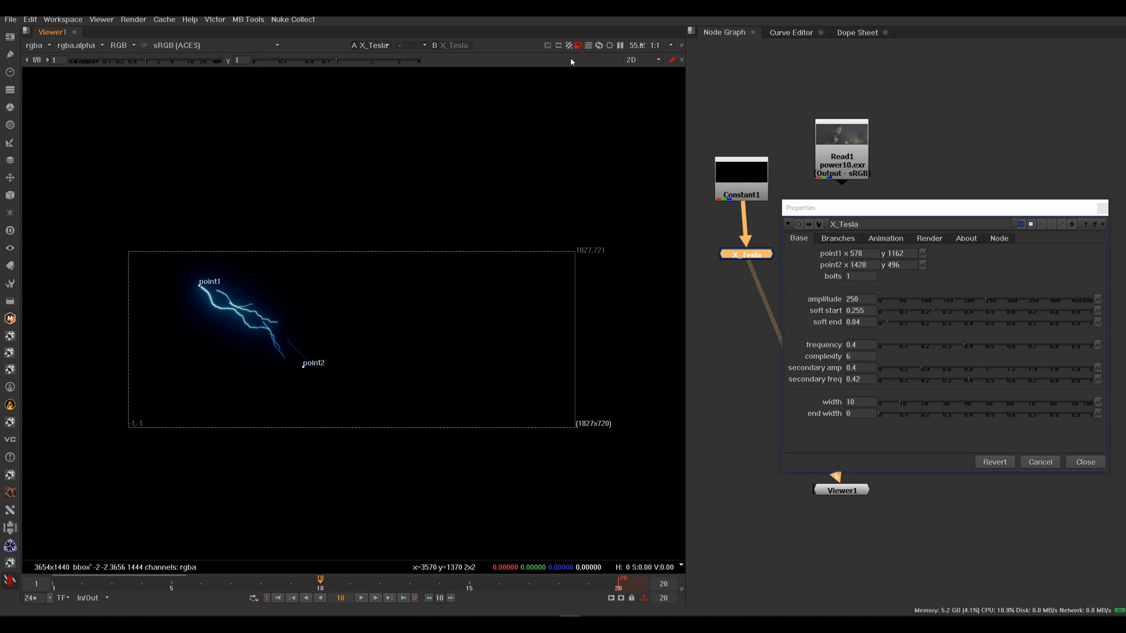
Stretch the lightning horizontally across the frame with point1 at about 426, 762 and point2 at about 2526, 836, keeping the properties window clear.
{"action": "left_click_drag", "start_coordinate": [856, 211], "coordinate": [772, 343]}
{"action": "left_click_drag", "start_coordinate": [305, 366], "coordinate": [386, 330]}
{"action": "left_click_drag", "start_coordinate": [200, 286], "coordinate": [181, 333]}
{"action": "left_click_drag", "start_coordinate": [388, 333], "coordinate": [441, 327]}
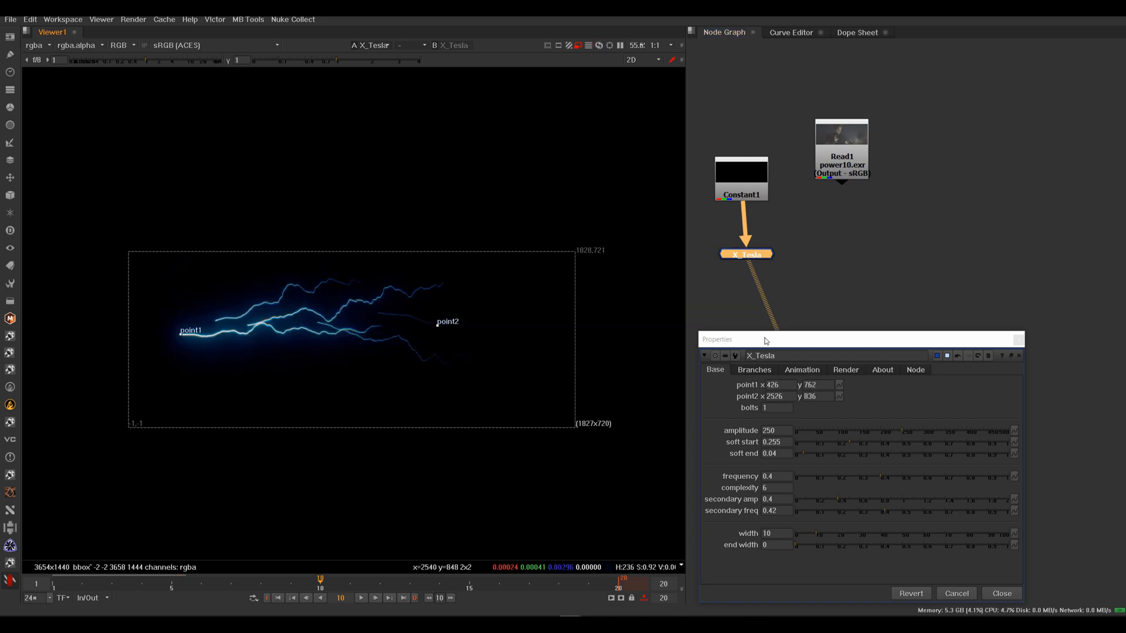
{"action": "left_click", "coordinate": [713, 329]}
{"action": "left_click_drag", "start_coordinate": [714, 339], "coordinate": [385, 462]}
{"action": "middle_click_drag", "start_coordinate": [380, 350], "coordinate": [380, 322]}
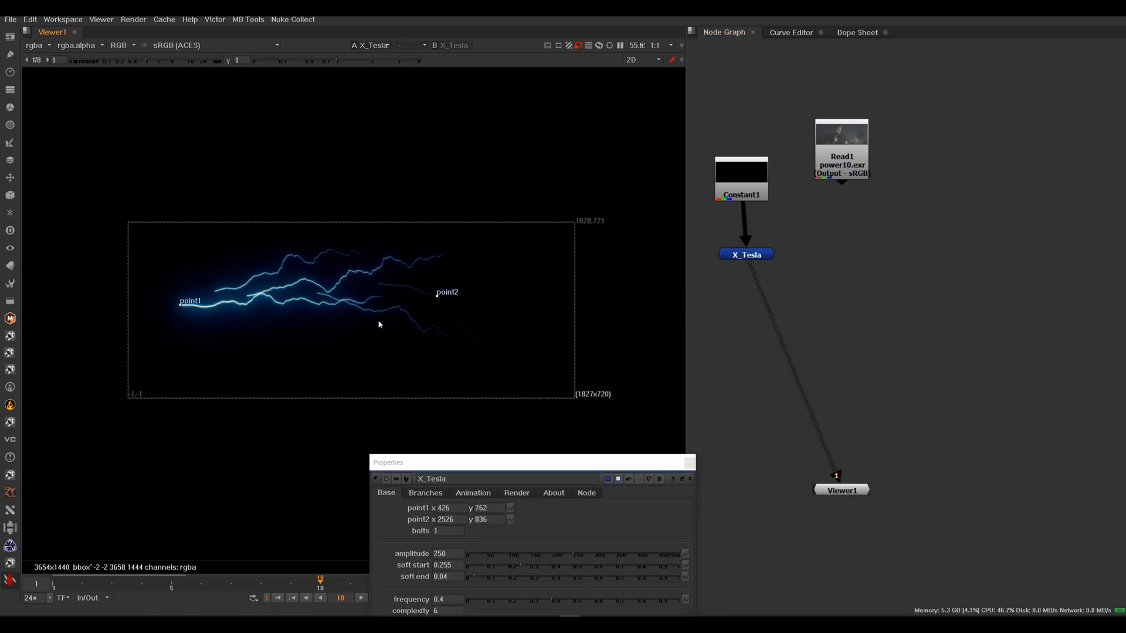
Add a Merge node below Read1 and move its properties window out of the node's way.
{"action": "right_click", "coordinate": [840, 262]}
{"action": "left_click", "coordinate": [819, 271]}
{"action": "key", "text": "m"}
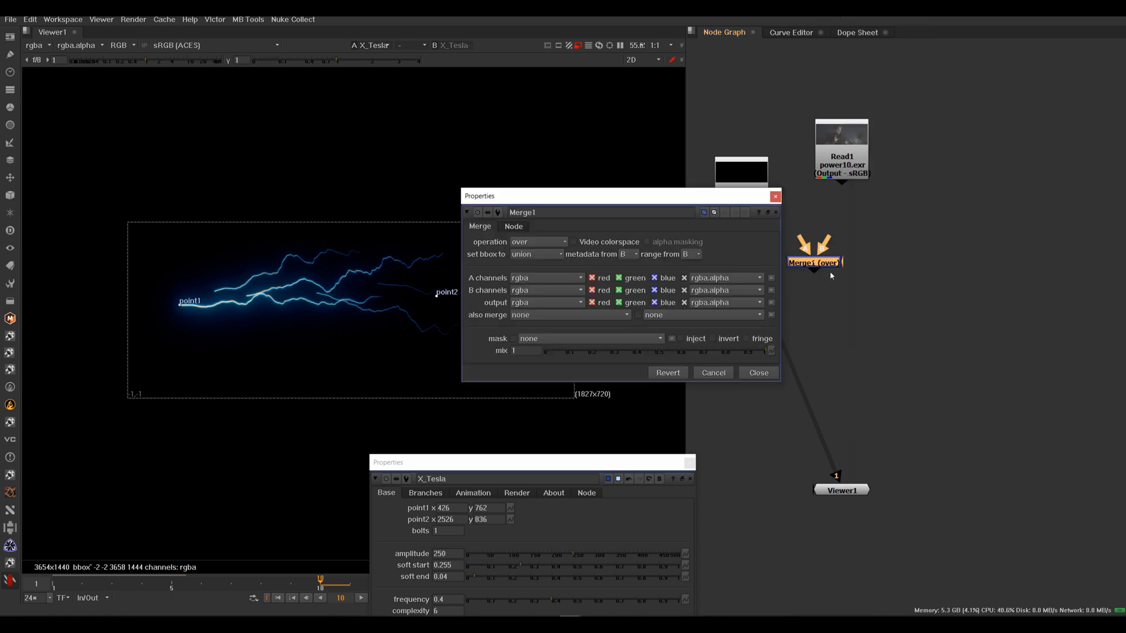
{"action": "left_click_drag", "start_coordinate": [829, 271], "coordinate": [865, 269]}
{"action": "left_click_drag", "start_coordinate": [719, 196], "coordinate": [876, 318]}
{"action": "mouse_move", "coordinate": [866, 267]}
{"action": "left_mouse_down"}
{"action": "mouse_move", "coordinate": [865, 257]}
{"action": "mouse_move", "coordinate": [835, 267]}
{"action": "mouse_move", "coordinate": [865, 220]}
{"action": "left_mouse_up"}
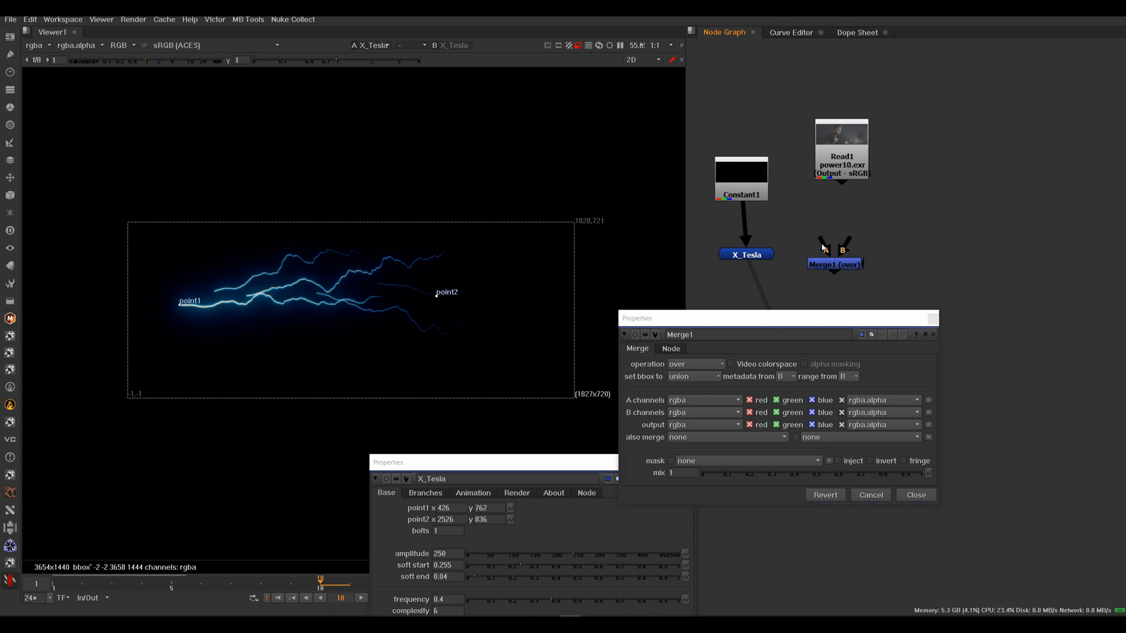
Connect the Merge node's A input to X_Tesla and its B input to Read1, and align it level with X_Tesla.
{"action": "left_click_drag", "start_coordinate": [836, 266], "coordinate": [836, 181]}
{"action": "mouse_move", "coordinate": [839, 249]}
{"action": "left_mouse_down"}
{"action": "mouse_move", "coordinate": [856, 253]}
{"action": "mouse_move", "coordinate": [844, 249]}
{"action": "left_mouse_up"}
{"action": "left_click_drag", "start_coordinate": [835, 322], "coordinate": [475, 429]}
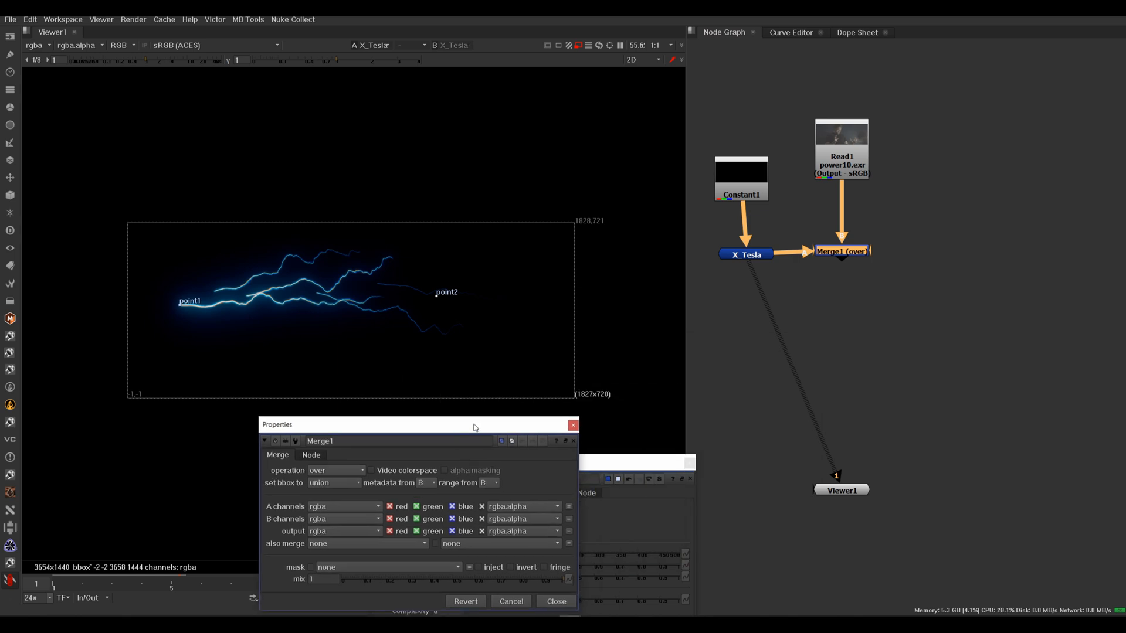
{"action": "left_click_drag", "start_coordinate": [845, 248], "coordinate": [854, 258]}
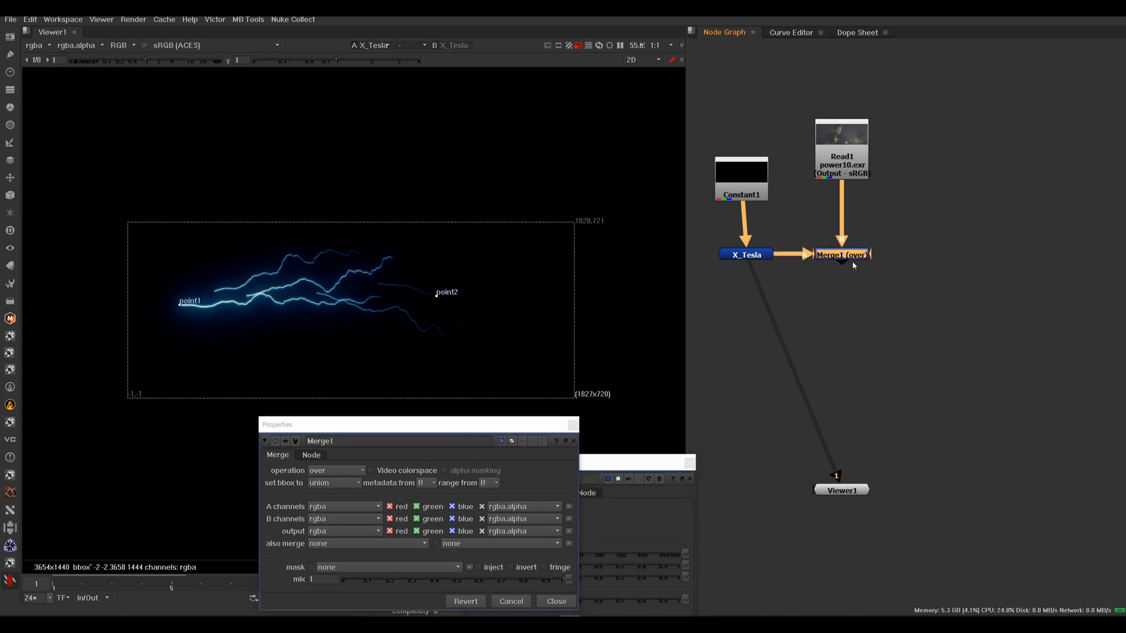
Show the Merge output in the viewer, close the X_Tesla properties, and move the Merge properties off the footage.
{"action": "key", "text": "1"}
{"action": "left_click_drag", "start_coordinate": [455, 425], "coordinate": [691, 289]}
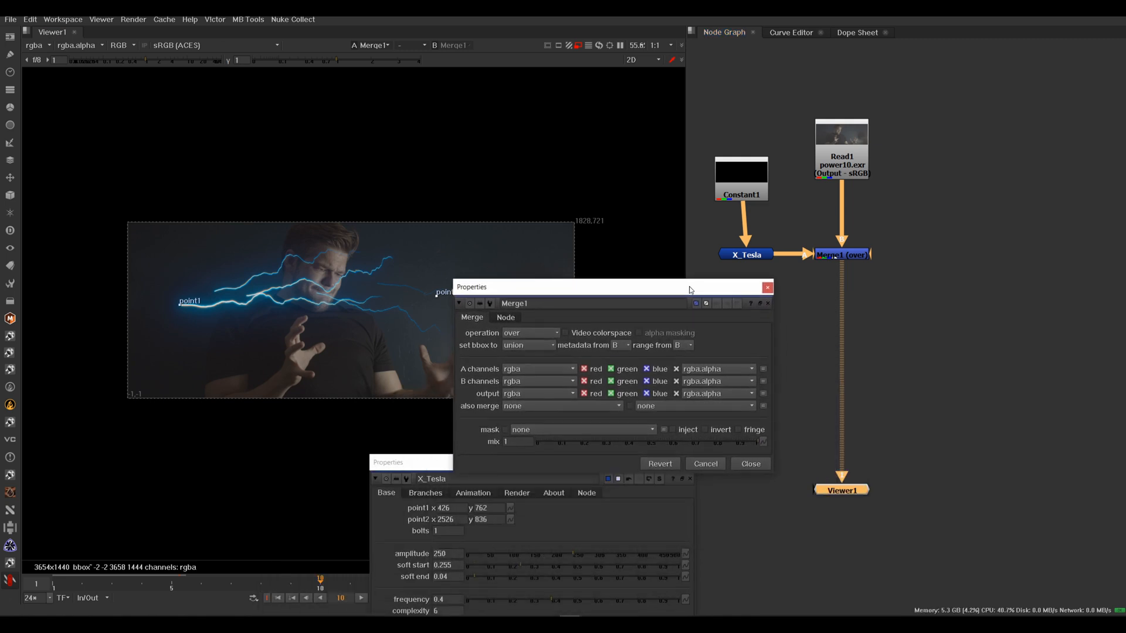
{"action": "left_click", "coordinate": [545, 336]}
{"action": "left_click", "coordinate": [599, 309]}
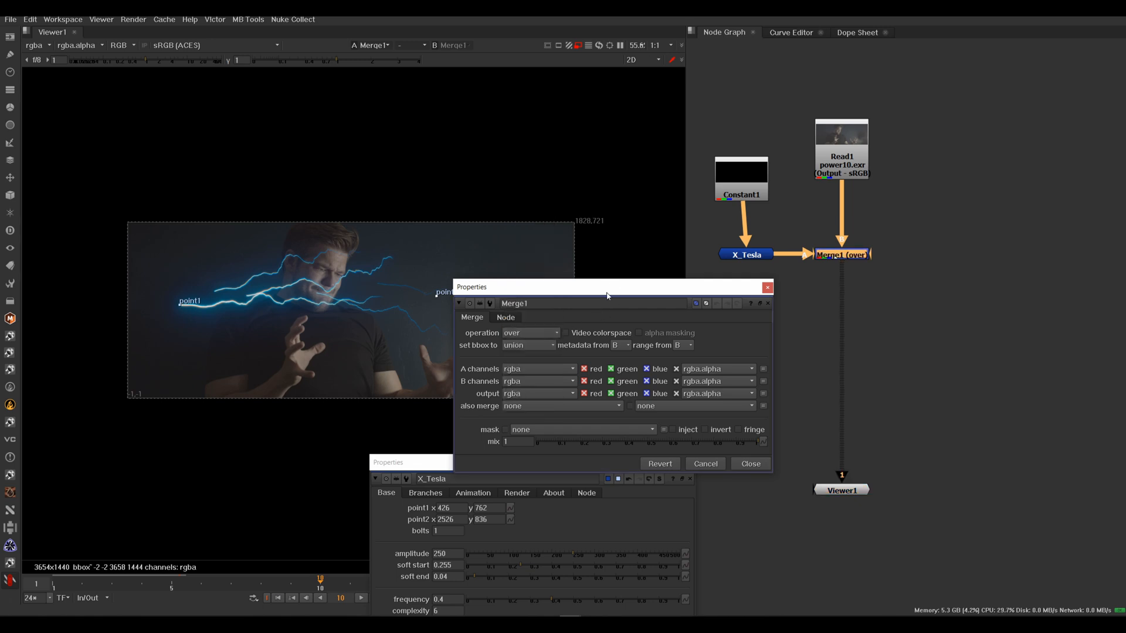
{"action": "left_click_drag", "start_coordinate": [419, 462], "coordinate": [241, 444]}
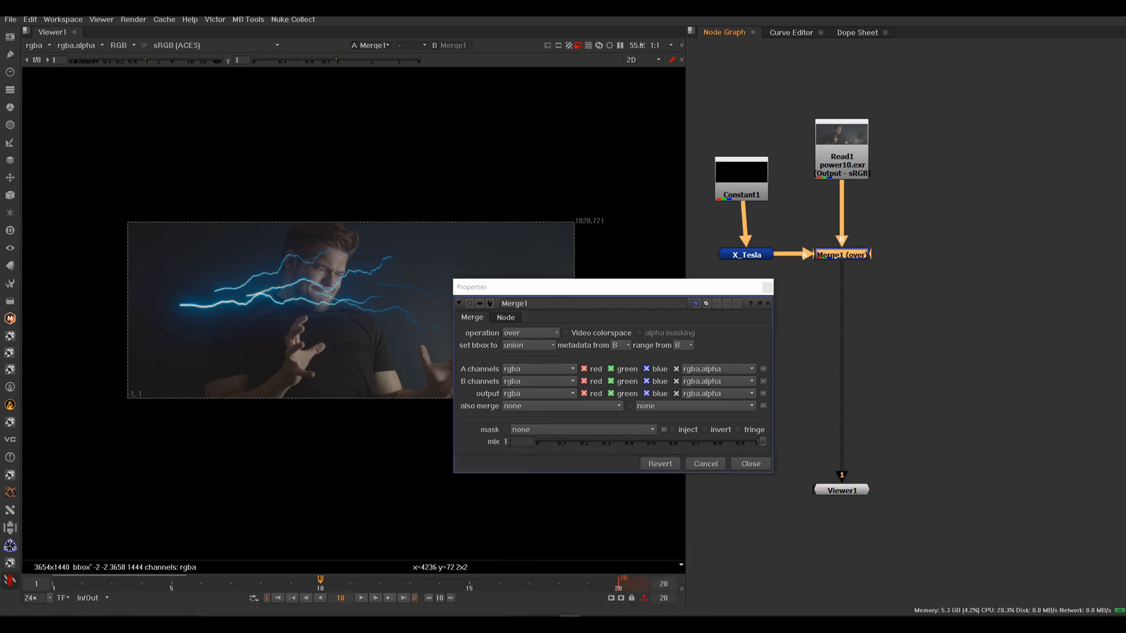
{"action": "left_click_drag", "start_coordinate": [597, 295], "coordinate": [768, 316]}
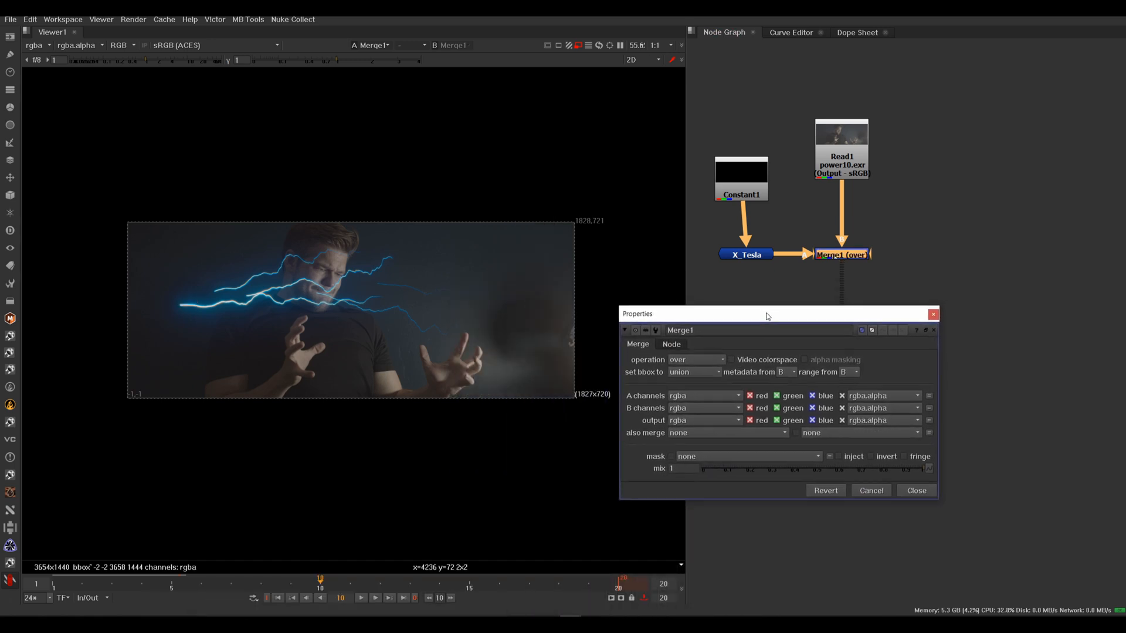
Set the Merge node's operation to screen, comparing it briefly with plus, and close its properties.
{"action": "left_click", "coordinate": [698, 360]}
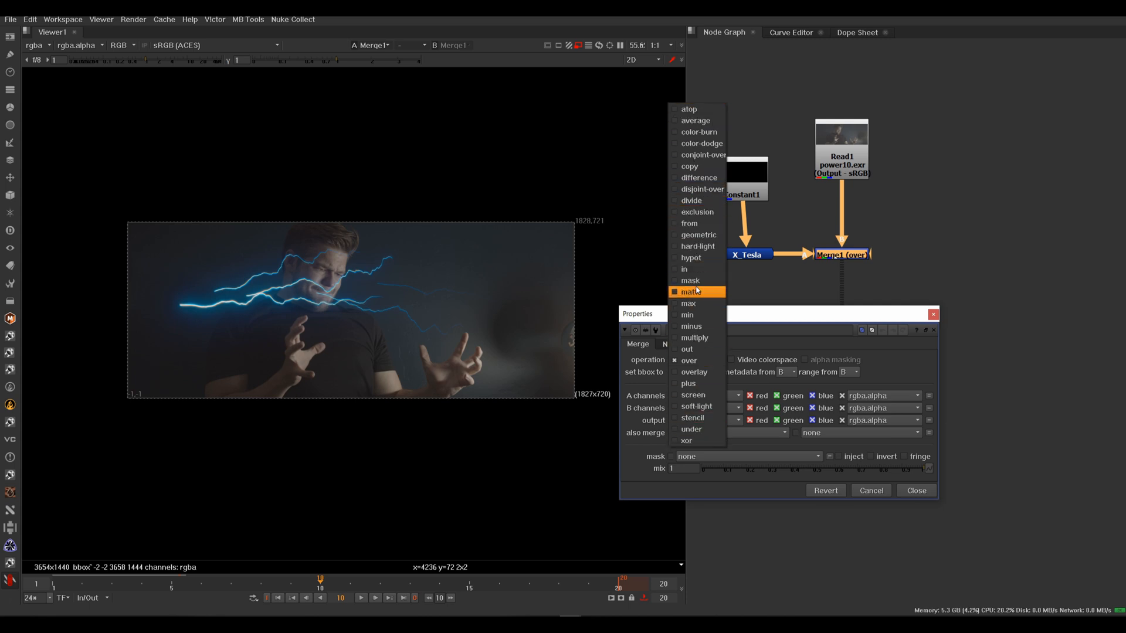
{"action": "left_click", "coordinate": [698, 394]}
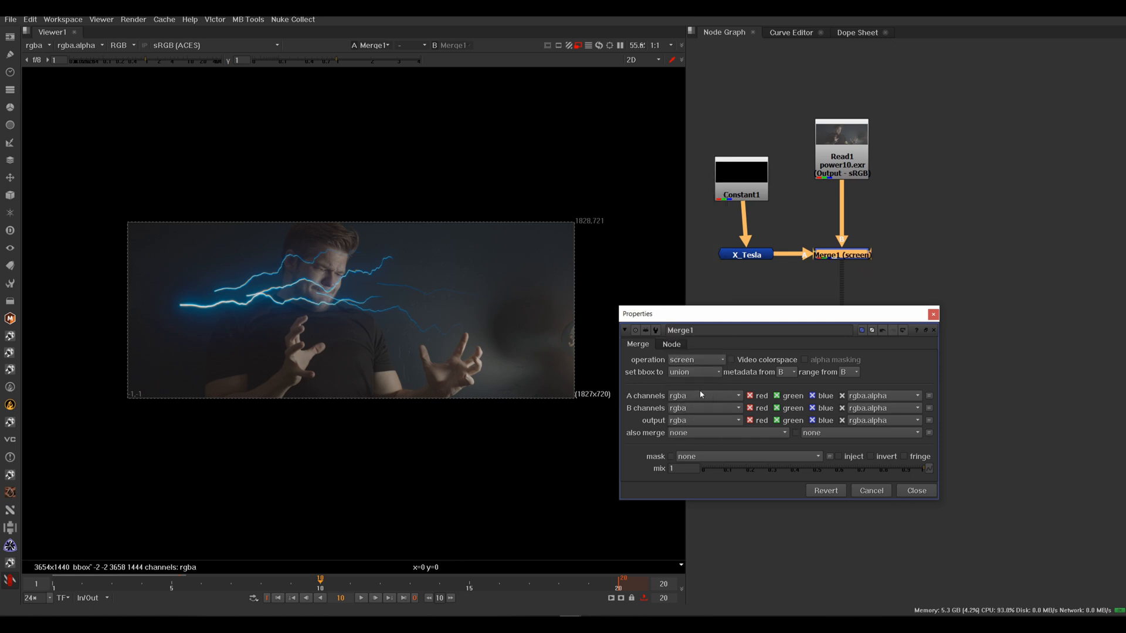
{"action": "left_click", "coordinate": [698, 358]}
{"action": "left_click", "coordinate": [698, 349]}
{"action": "left_click", "coordinate": [701, 362]}
{"action": "left_click", "coordinate": [703, 372]}
{"action": "left_click", "coordinate": [933, 314]}
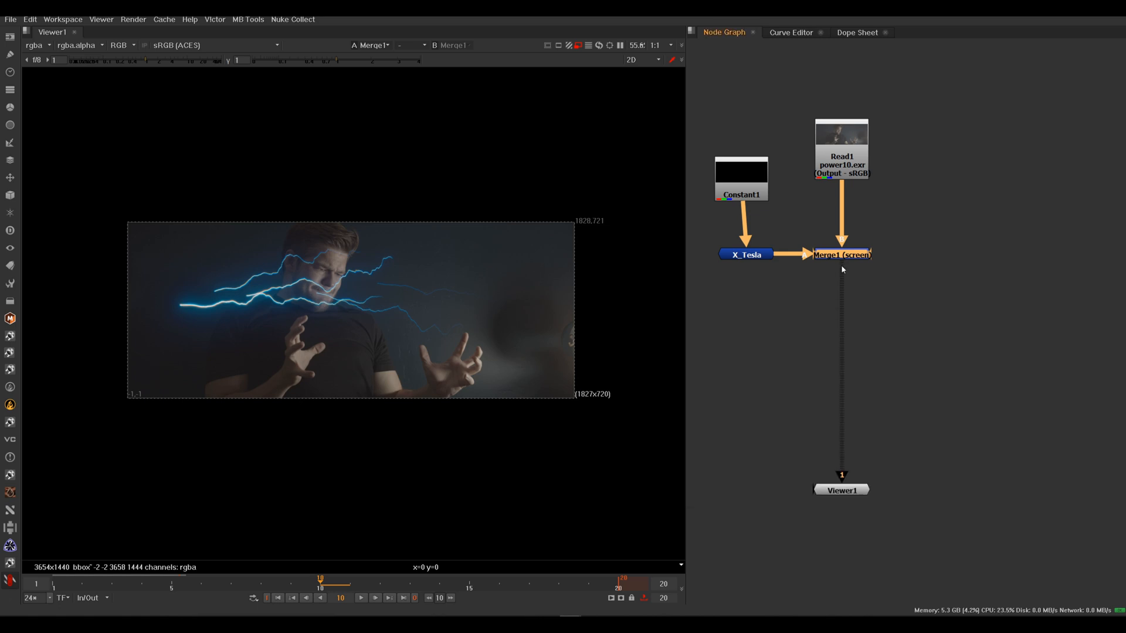
Align the X_Tesla node directly under the Constant node, and reopen its properties away from the footage.
{"action": "left_click", "coordinate": [759, 258]}
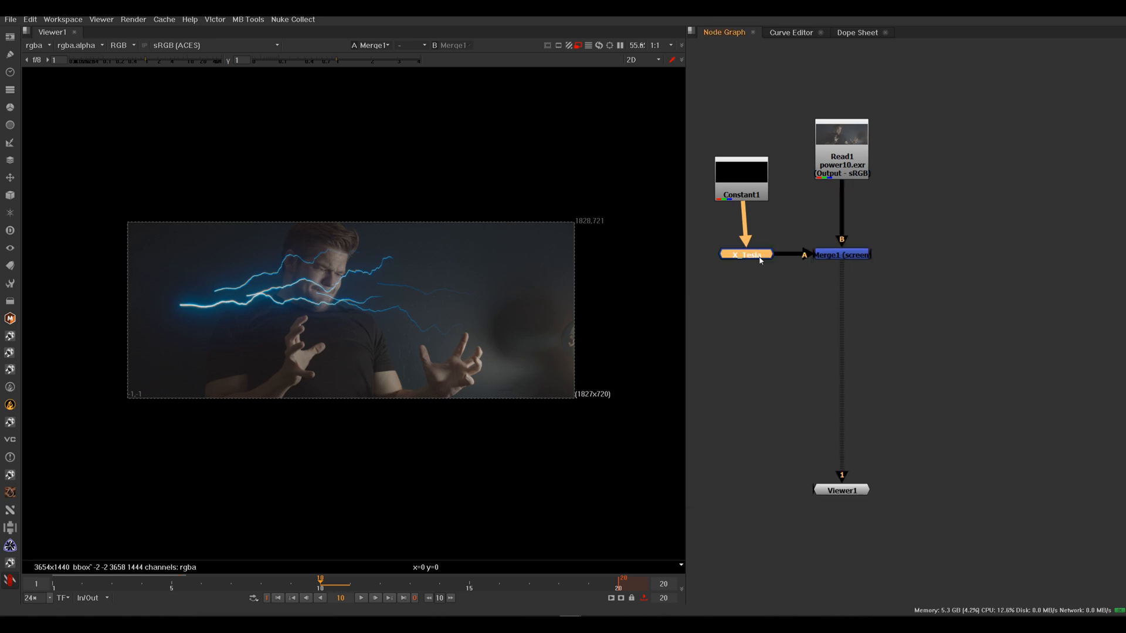
{"action": "left_click_drag", "start_coordinate": [760, 258], "coordinate": [748, 260]}
{"action": "double_click", "coordinate": [747, 258]}
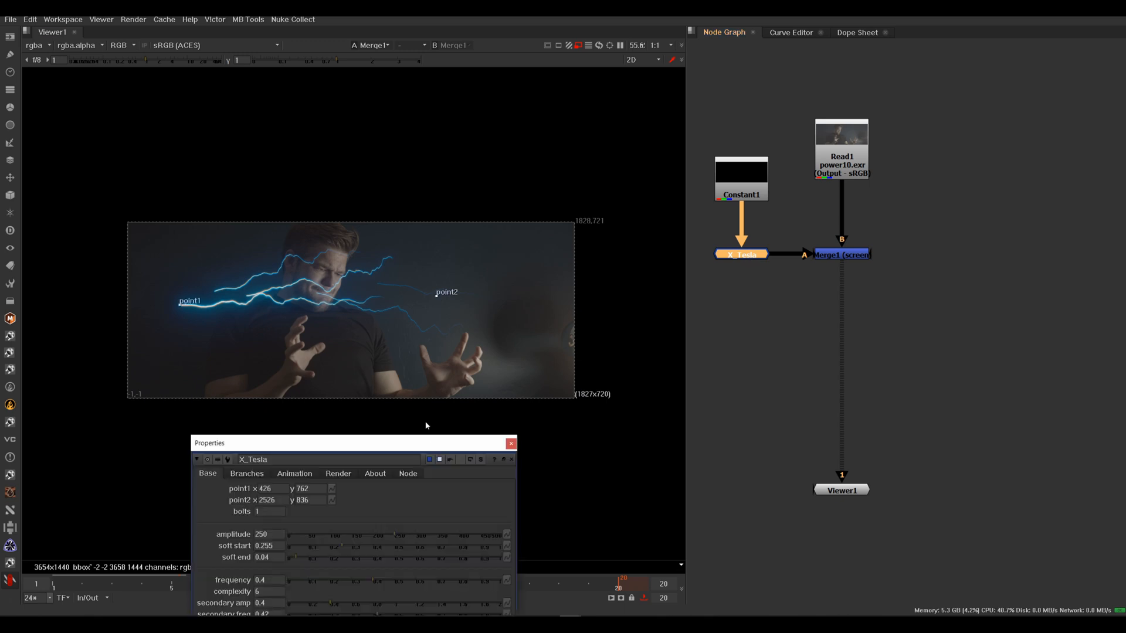
{"action": "left_click_drag", "start_coordinate": [441, 433], "coordinate": [813, 240]}
Place point1 on one palm at 1408, 334 and point2 on the other at 2626, 198, and enlarge the X_Tesla properties window.
{"action": "left_click_drag", "start_coordinate": [178, 305], "coordinate": [307, 359]}
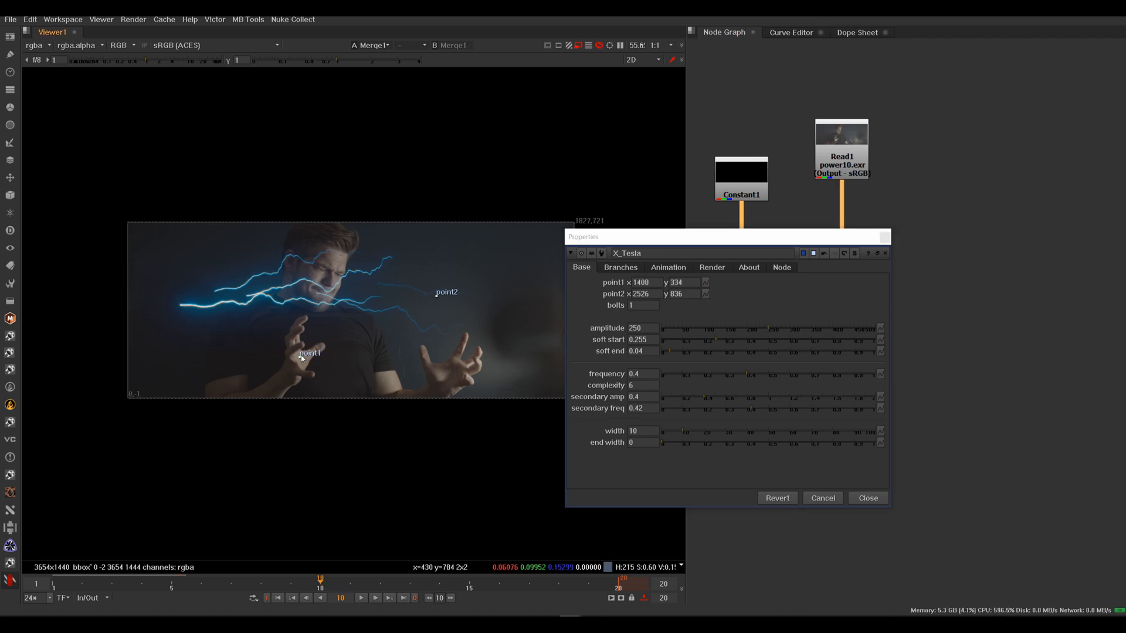
{"action": "left_click_drag", "start_coordinate": [436, 300], "coordinate": [448, 376]}
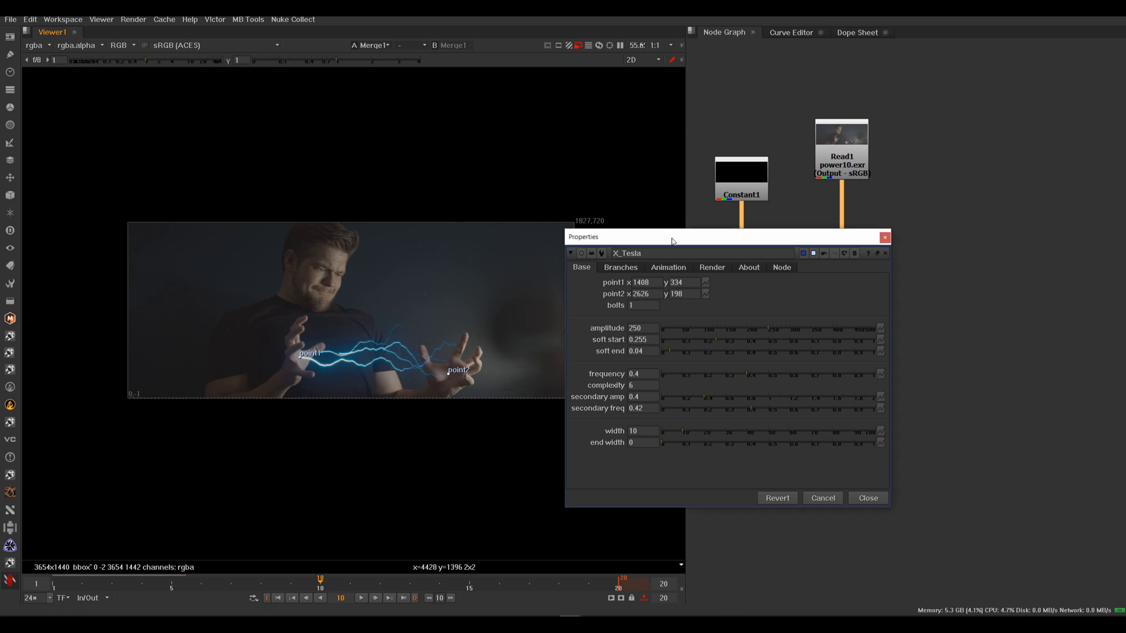
{"action": "left_click_drag", "start_coordinate": [671, 240], "coordinate": [687, 217]}
{"action": "scroll", "coordinate": [363, 365], "scroll_direction": "up", "scroll_amount": 5}
{"action": "middle_click_drag", "start_coordinate": [399, 348], "coordinate": [317, 338]}
{"action": "left_click_drag", "start_coordinate": [674, 207], "coordinate": [679, 77]}
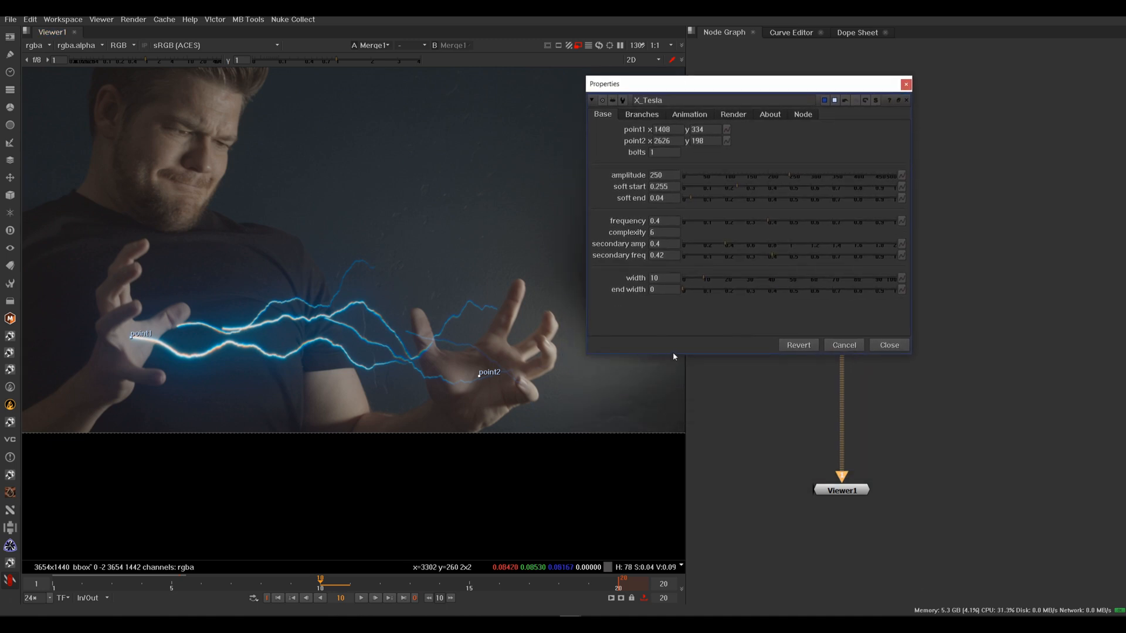
{"action": "left_click_drag", "start_coordinate": [672, 356], "coordinate": [670, 514]}
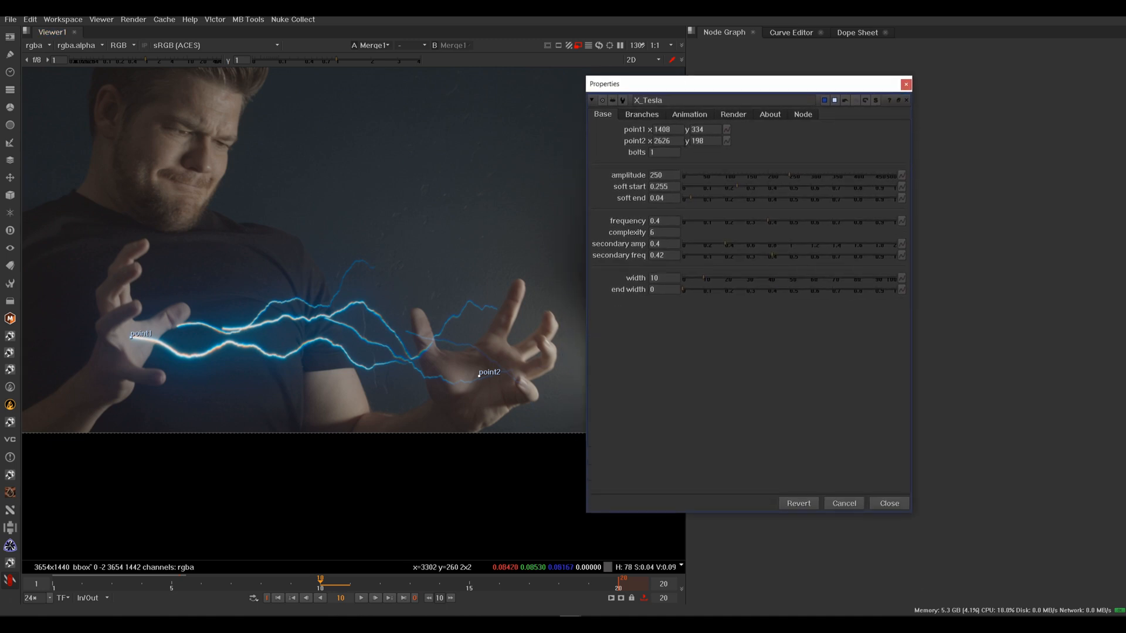
Review the X_Tesla node's branch, animation, render and about settings, and set its bolts to 3.
{"action": "left_click", "coordinate": [641, 114]}
{"action": "left_click", "coordinate": [690, 114]}
{"action": "left_click", "coordinate": [732, 114]}
{"action": "left_click", "coordinate": [770, 115]}
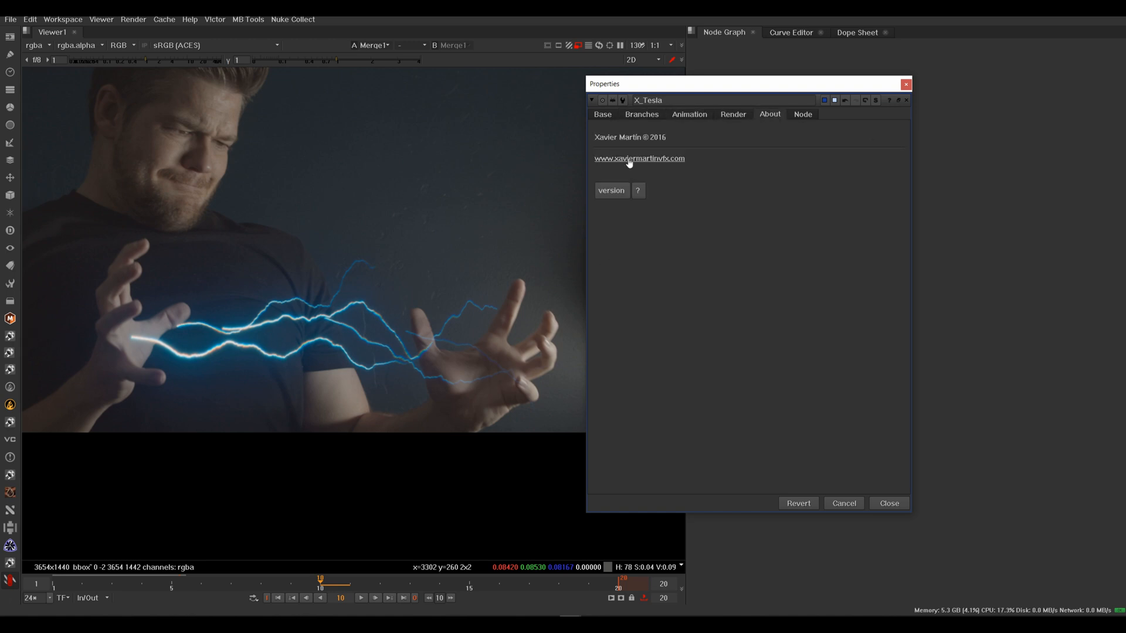
{"action": "left_click", "coordinate": [604, 116]}
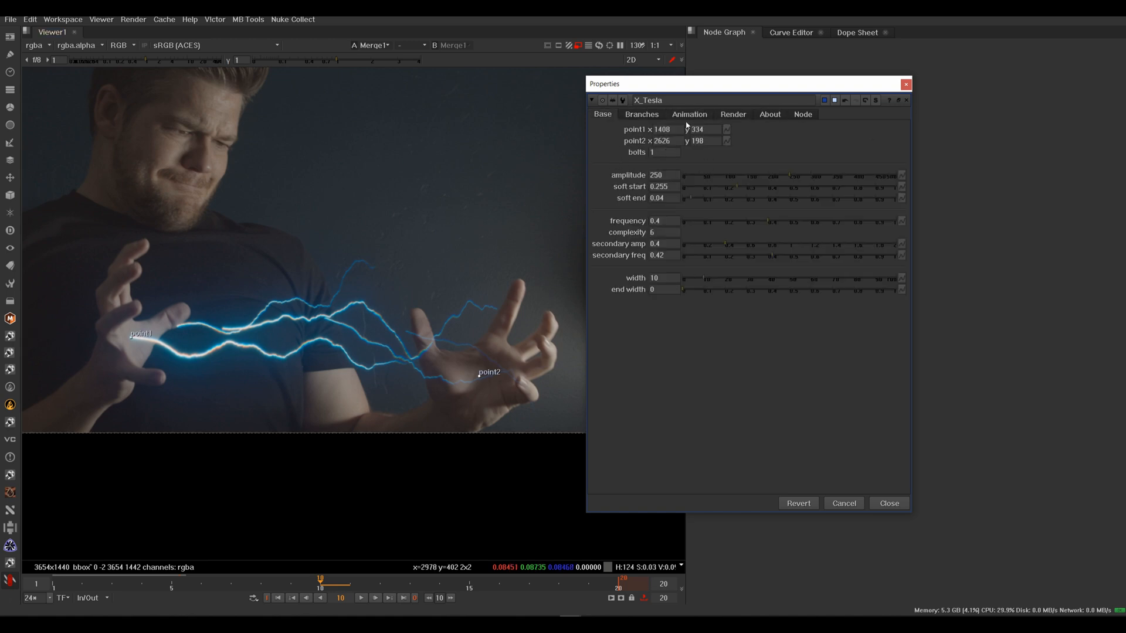
{"action": "left_click", "coordinate": [664, 152]}
{"action": "key", "text": "Return"}
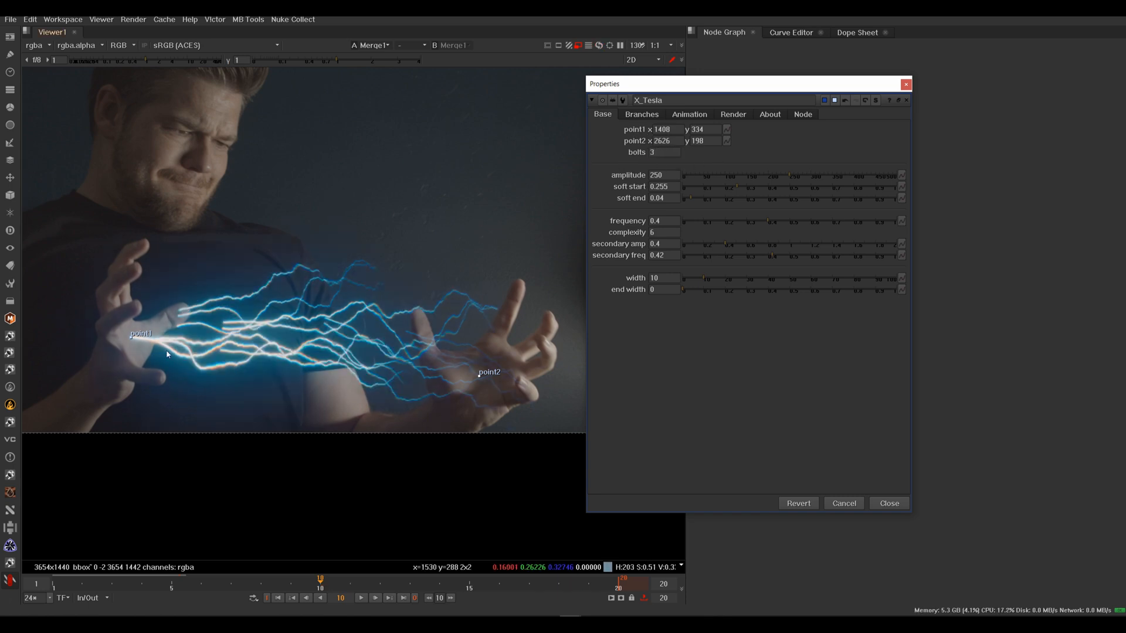
Set the bolts' amplitude to 140, soft start to 0.33, soft end to 0.185 and frequency to 0.345.
{"action": "left_click_drag", "start_coordinate": [758, 176], "coordinate": [811, 191]}
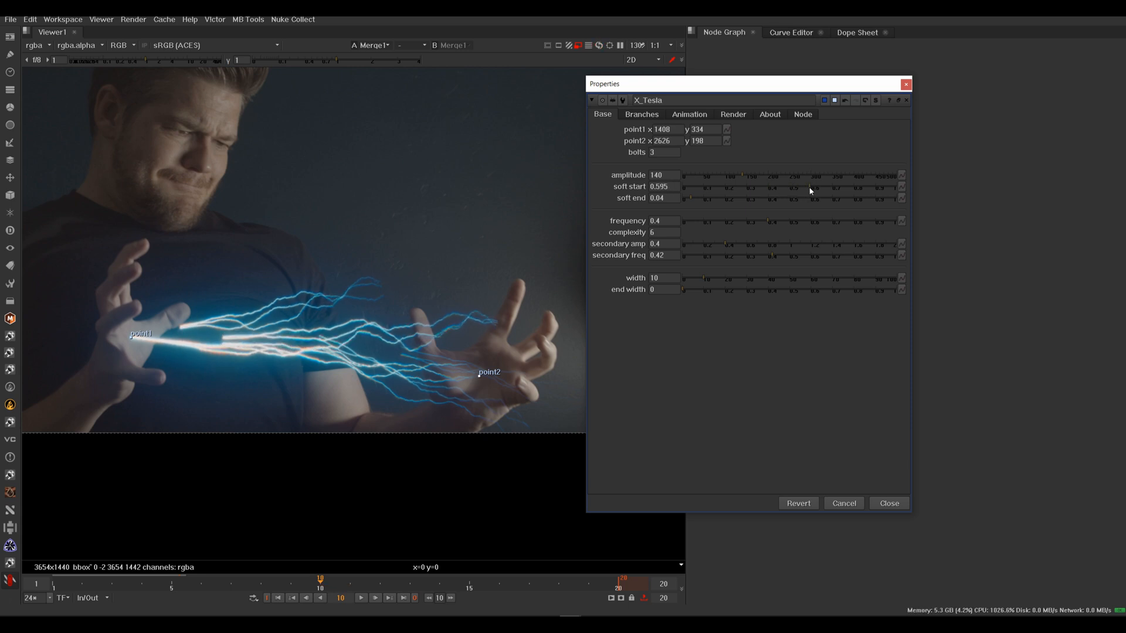
{"action": "left_click", "coordinate": [751, 186]}
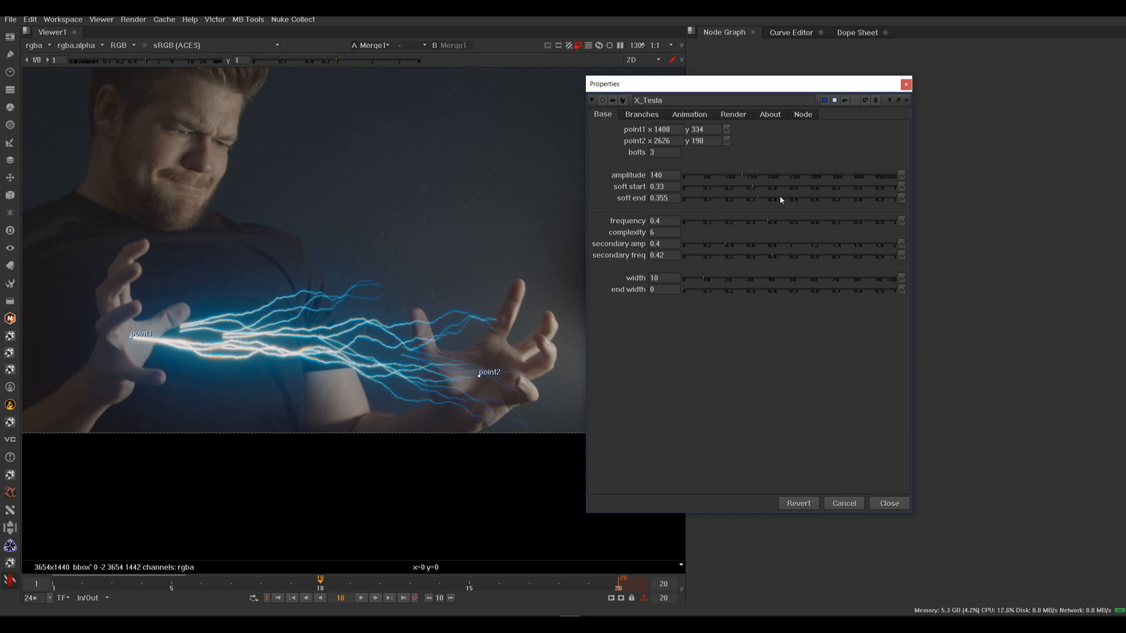
{"action": "left_click", "coordinate": [808, 200]}
{"action": "mouse_move", "coordinate": [759, 203]}
{"action": "left_mouse_down"}
{"action": "mouse_move", "coordinate": [697, 207]}
{"action": "mouse_move", "coordinate": [776, 221]}
{"action": "mouse_move", "coordinate": [757, 223]}
{"action": "left_mouse_up"}
Set the bolts' secondary amp to 0.45 and secondary freq to 0.37.
{"action": "left_click_drag", "start_coordinate": [736, 247], "coordinate": [779, 258]}
{"action": "left_click", "coordinate": [780, 257], "text": "ctrl"}
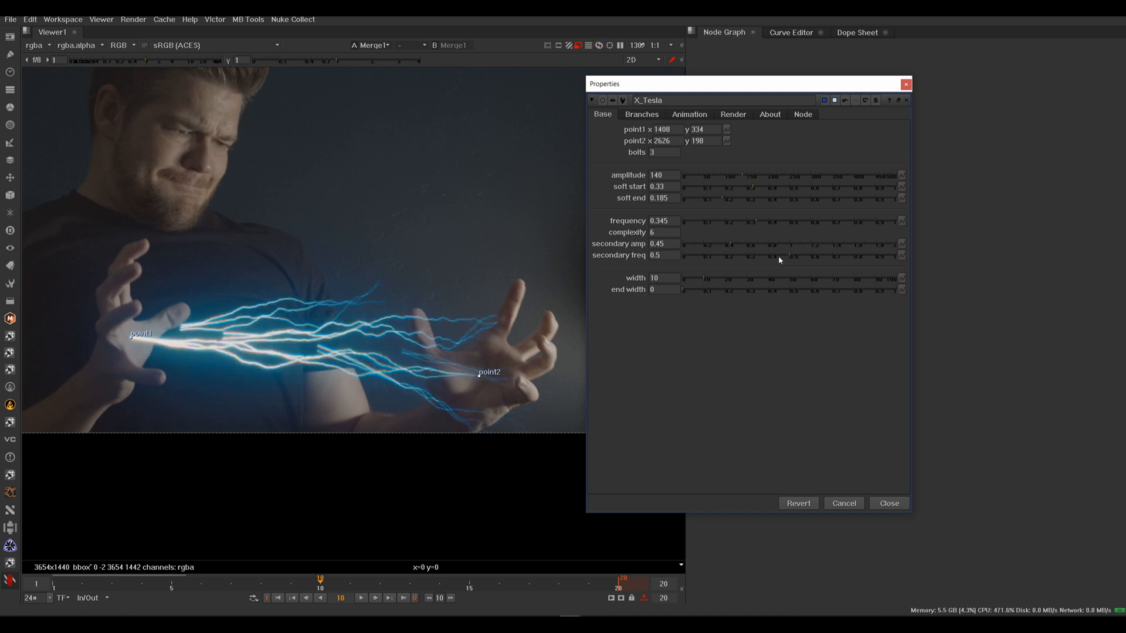
{"action": "left_click", "coordinate": [762, 258]}
Set the bolts' width to 22 and leave end width at 0 after comparing values of 0.2 and 0.715.
{"action": "left_click", "coordinate": [739, 280]}
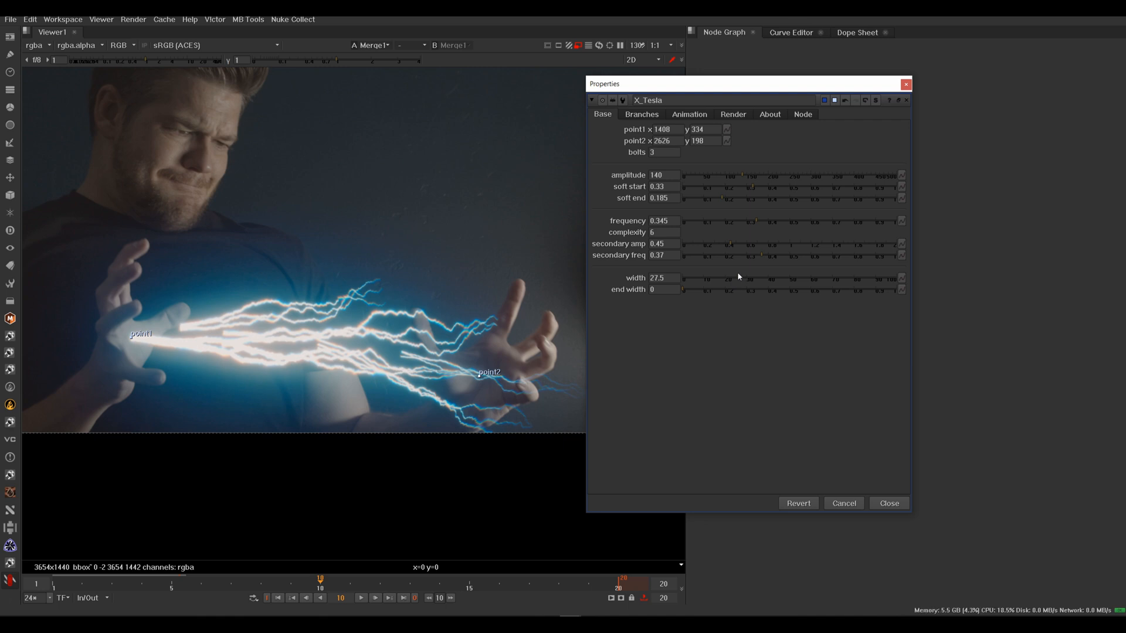
{"action": "scroll", "coordinate": [383, 381], "scroll_direction": "down", "scroll_amount": 3}
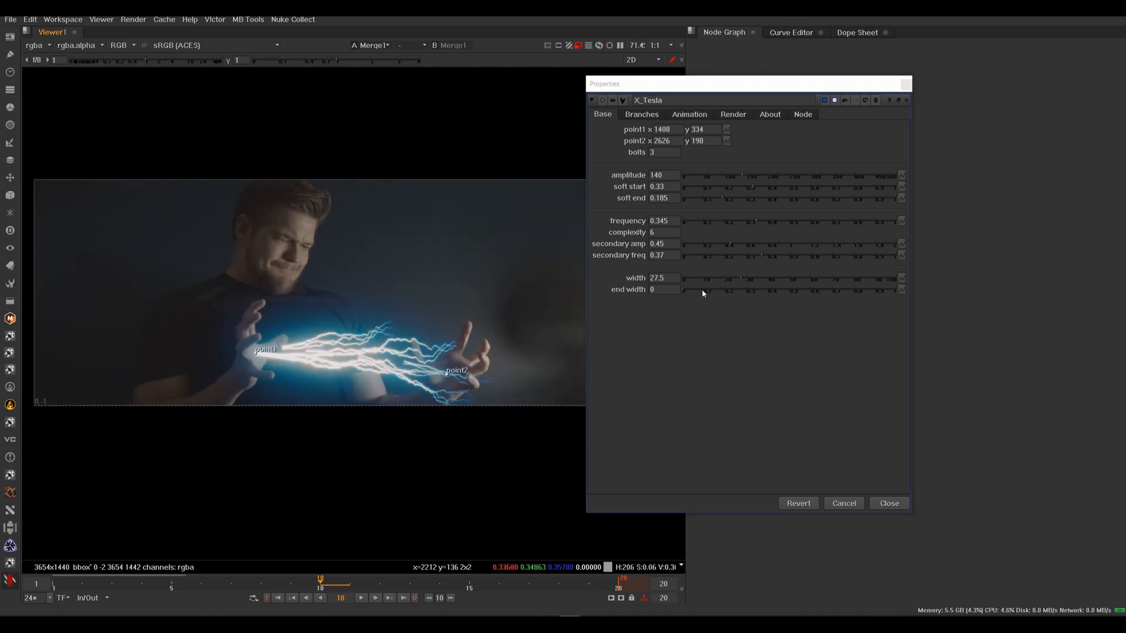
{"action": "left_click", "coordinate": [727, 291]}
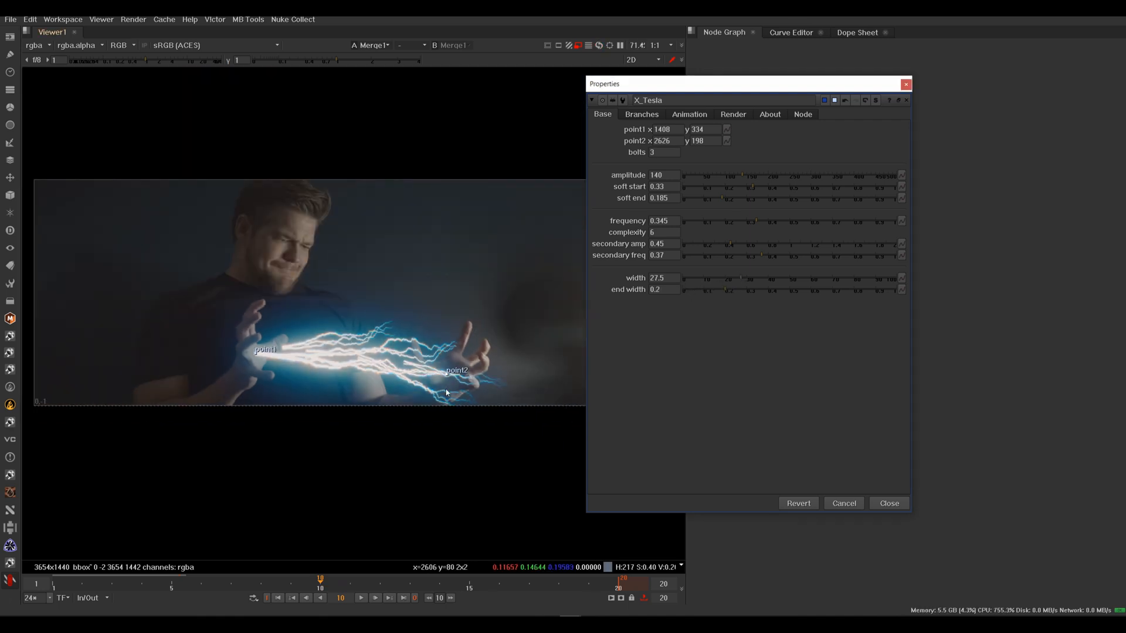
{"action": "left_click", "coordinate": [840, 290]}
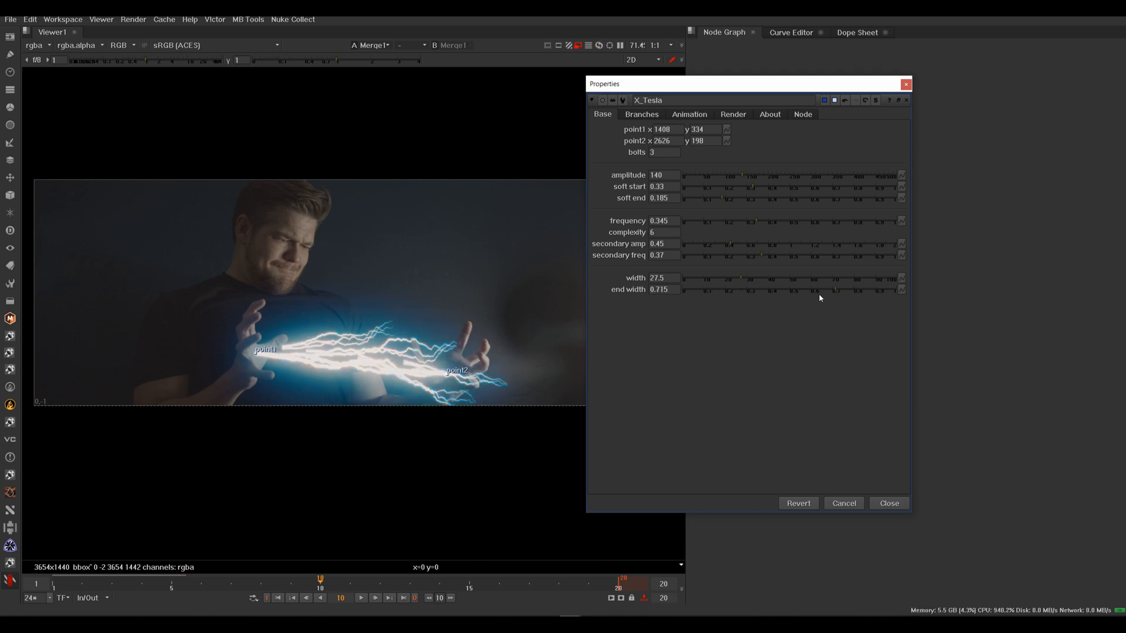
{"action": "left_click", "coordinate": [683, 290]}
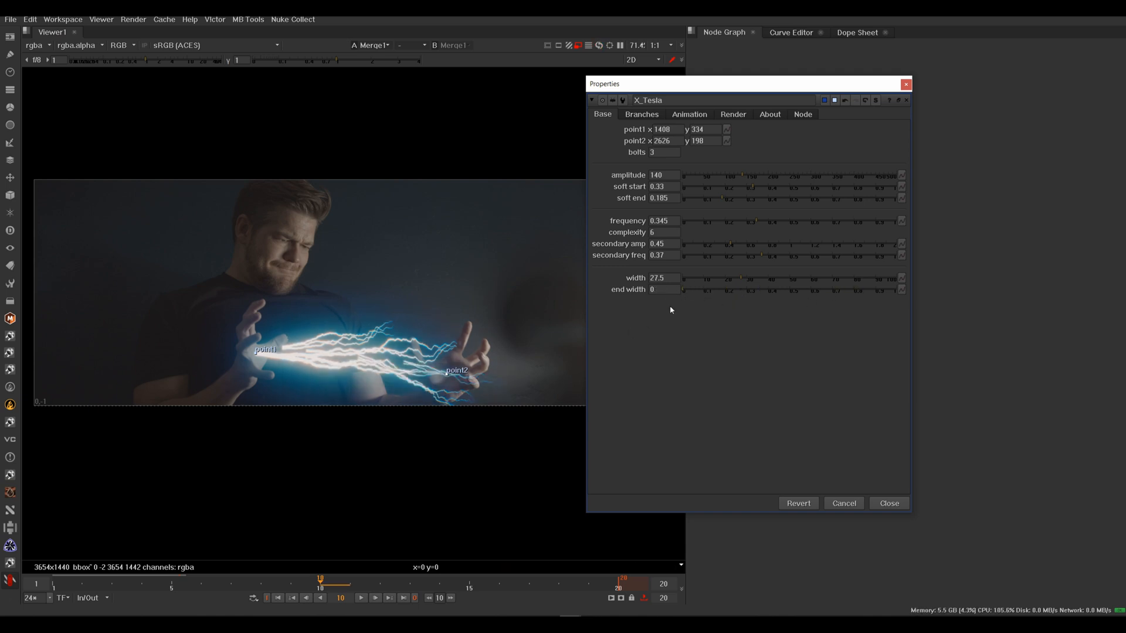
{"action": "left_click", "coordinate": [729, 278]}
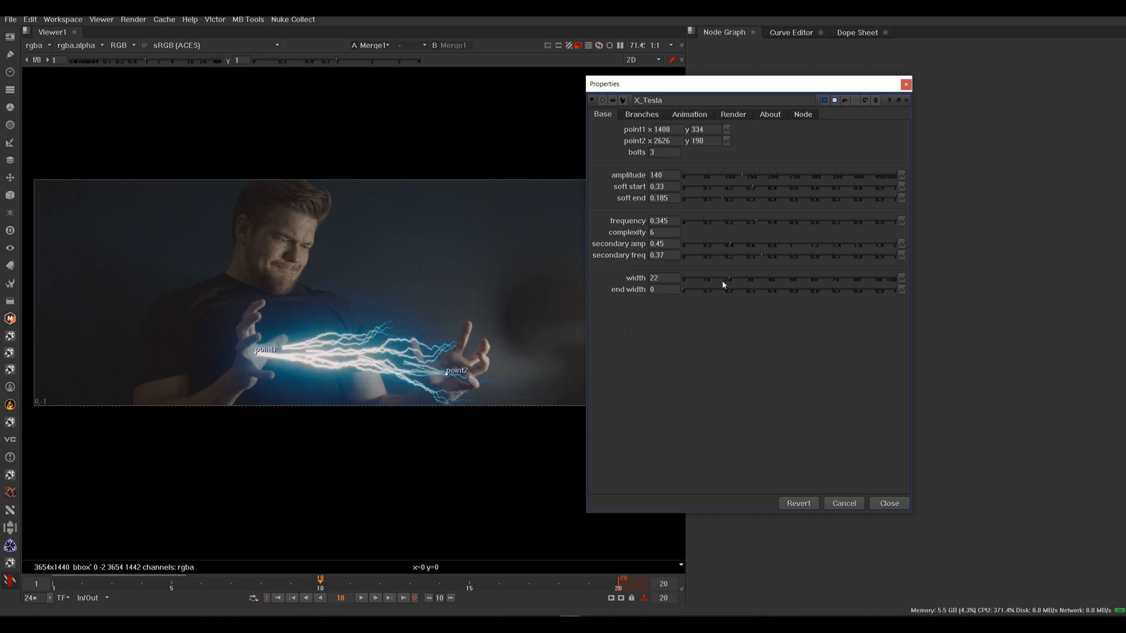
Set the X_Tesla node's number of branches to 7.
{"action": "left_click", "coordinate": [642, 115]}
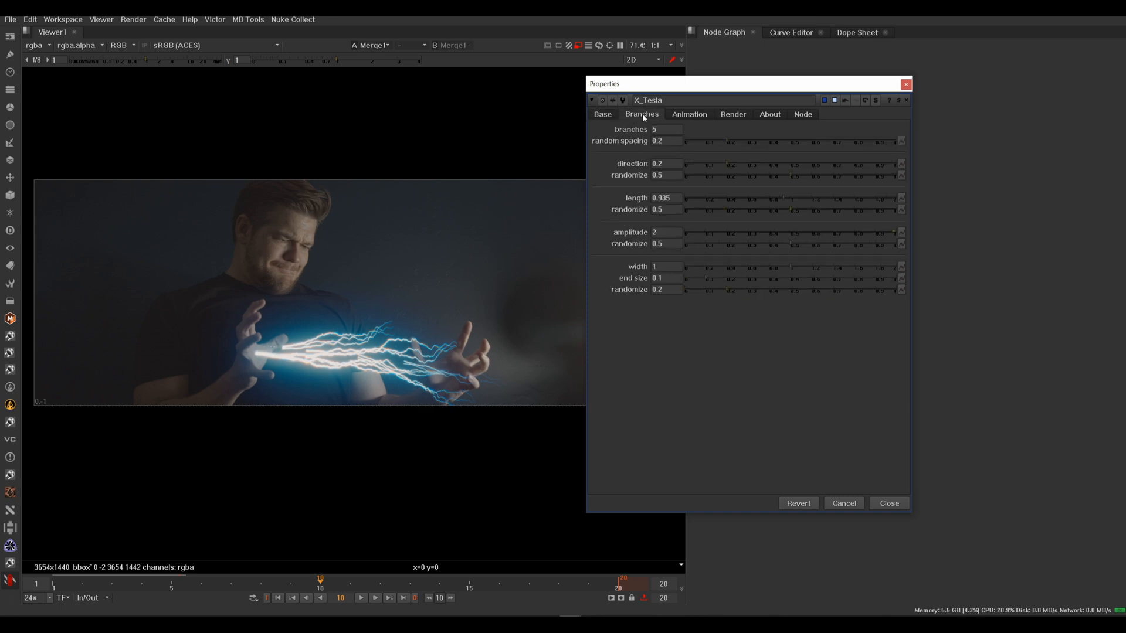
{"action": "left_click_drag", "start_coordinate": [664, 132], "coordinate": [641, 133]}
{"action": "type", "text": "7"}
{"action": "key", "text": "Return"}
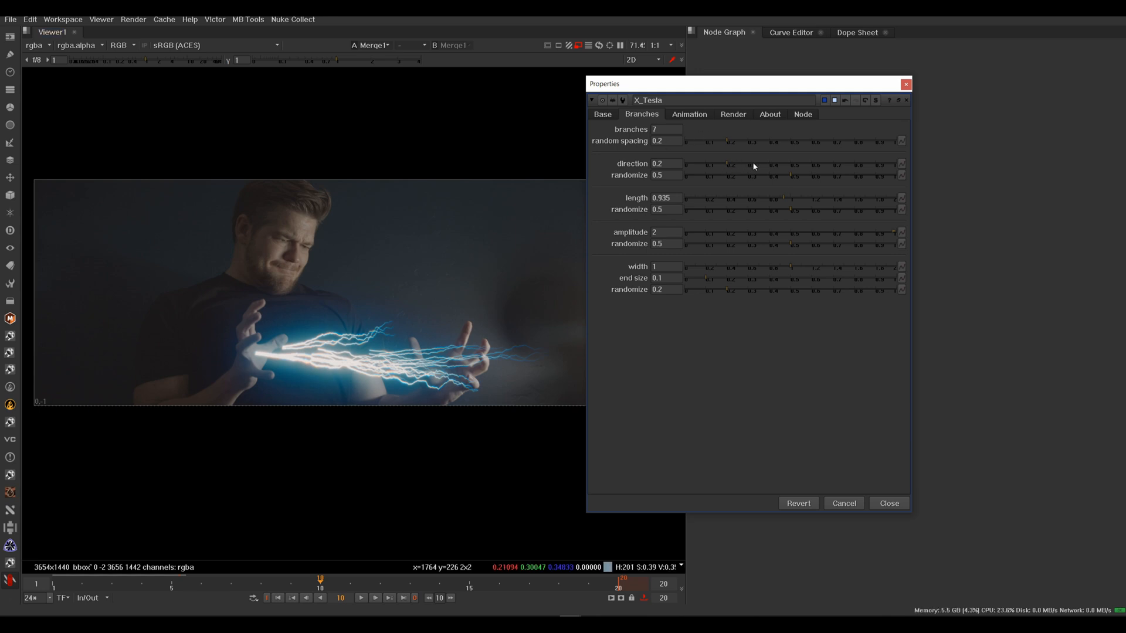
Set the branches' direction to 0.11 and the direction's randomize value to 0.6.
{"action": "left_click", "coordinate": [770, 167]}
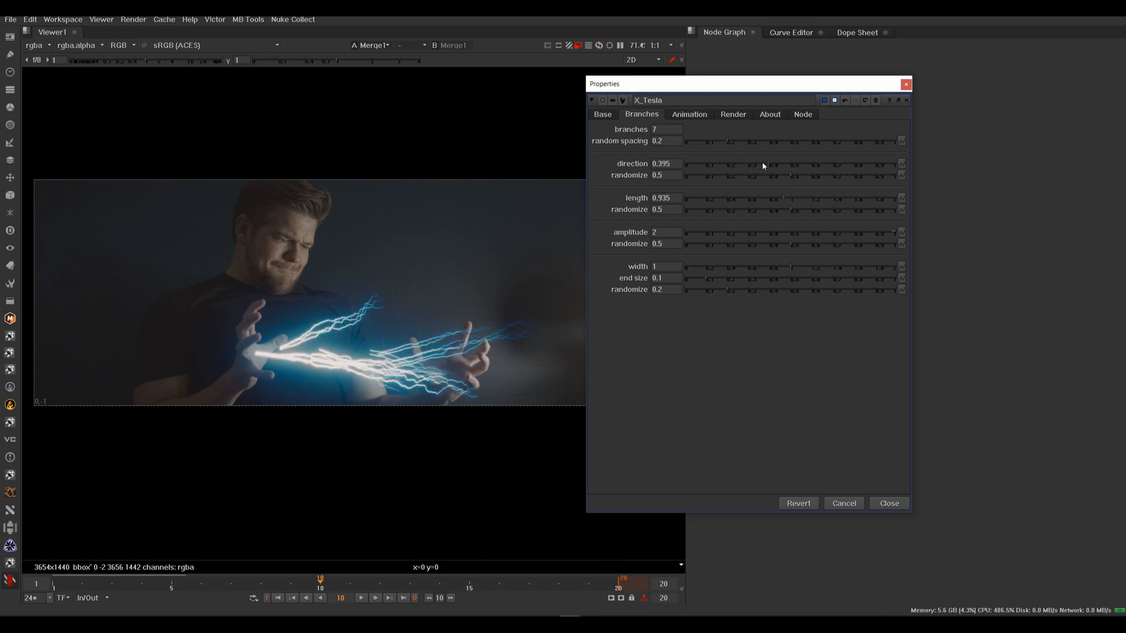
{"action": "left_click", "coordinate": [709, 164]}
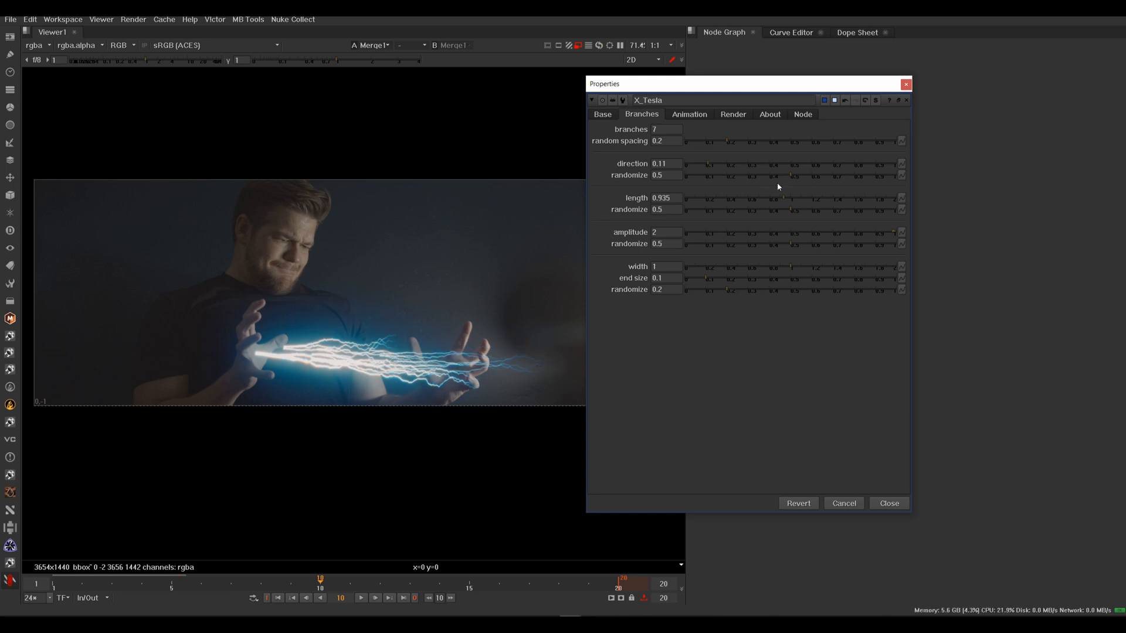
{"action": "left_click", "coordinate": [751, 176]}
{"action": "left_click", "coordinate": [726, 176]}
{"action": "left_click", "coordinate": [810, 176]}
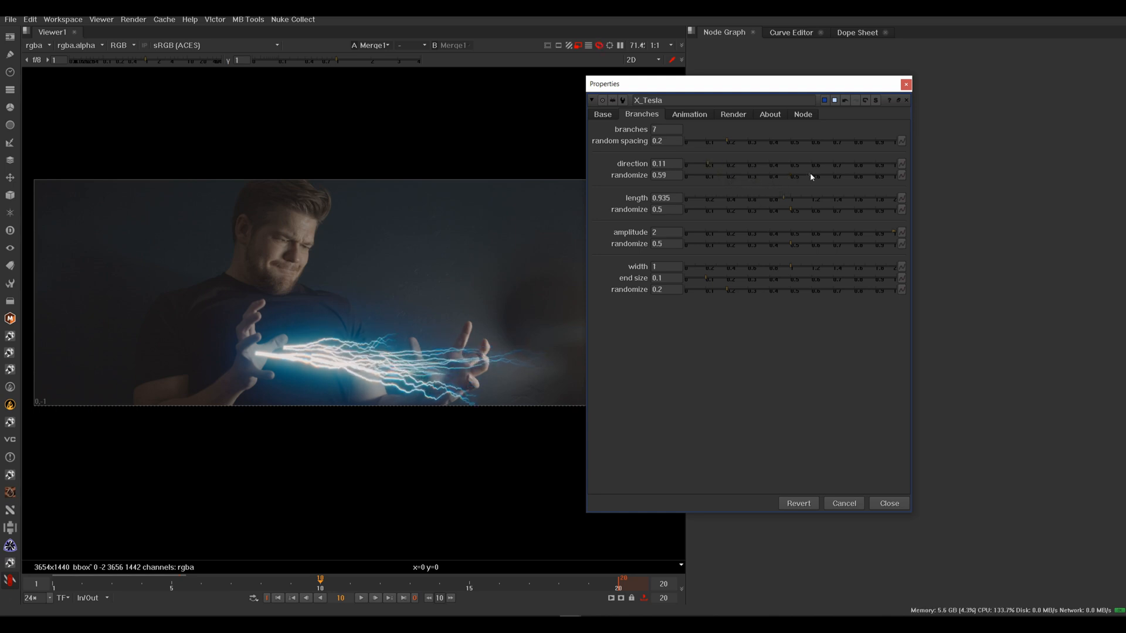
{"action": "left_click", "coordinate": [812, 176]}
Try a branch length of 1.12 with its randomize value at 0.065.
{"action": "left_click", "coordinate": [749, 199]}
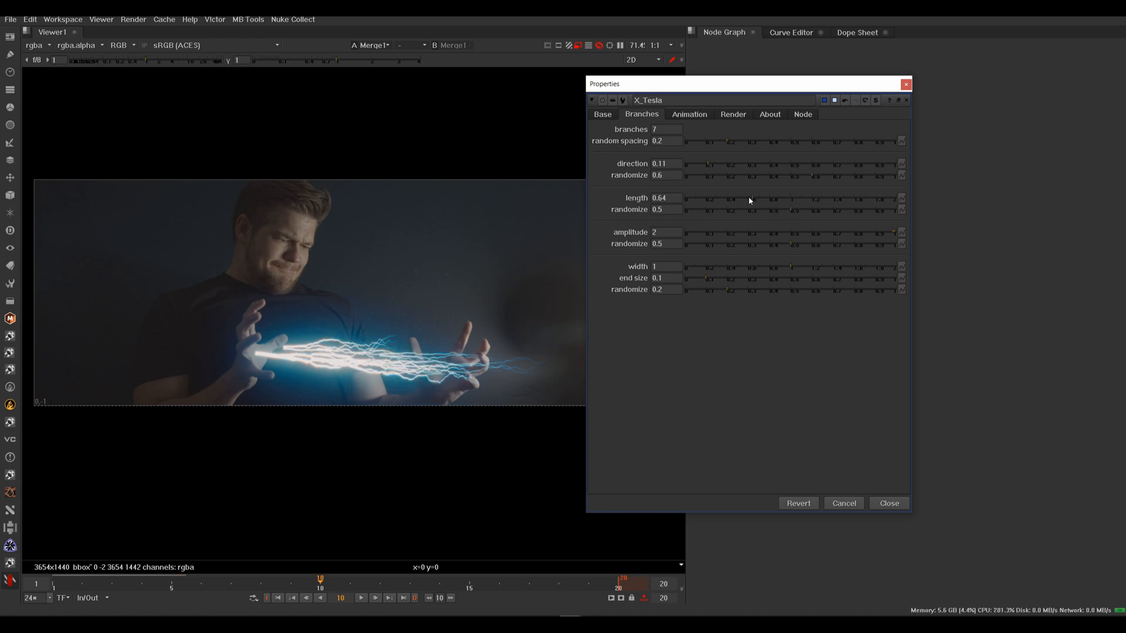
{"action": "left_click", "coordinate": [732, 198]}
{"action": "left_click", "coordinate": [802, 199]}
{"action": "left_click", "coordinate": [731, 211]}
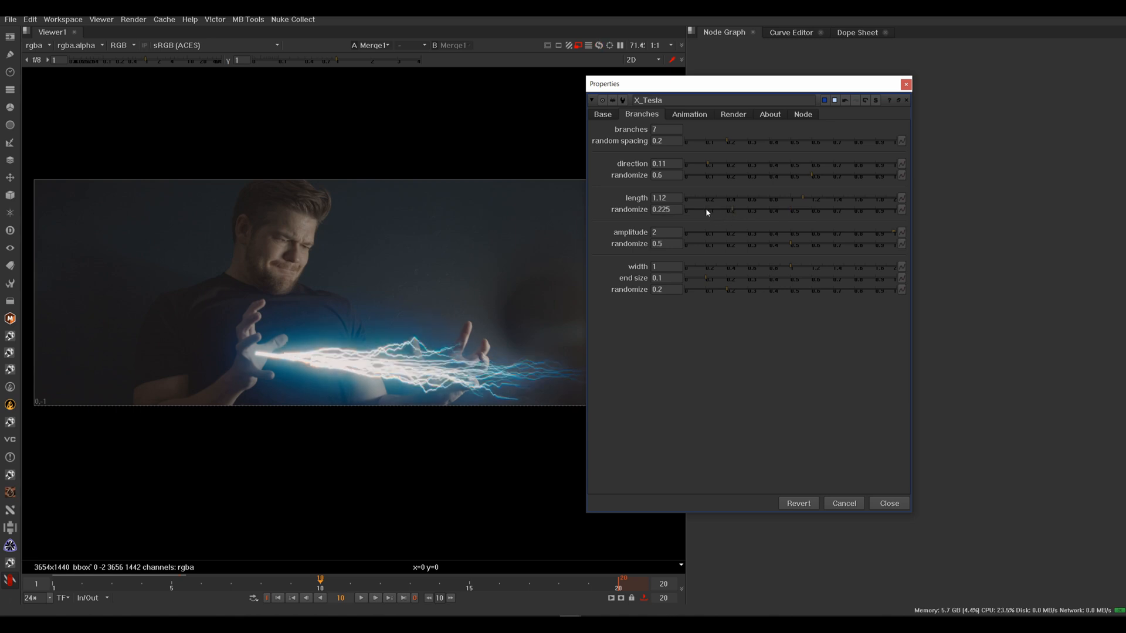
{"action": "left_click", "coordinate": [703, 211]}
{"action": "left_click", "coordinate": [698, 211]}
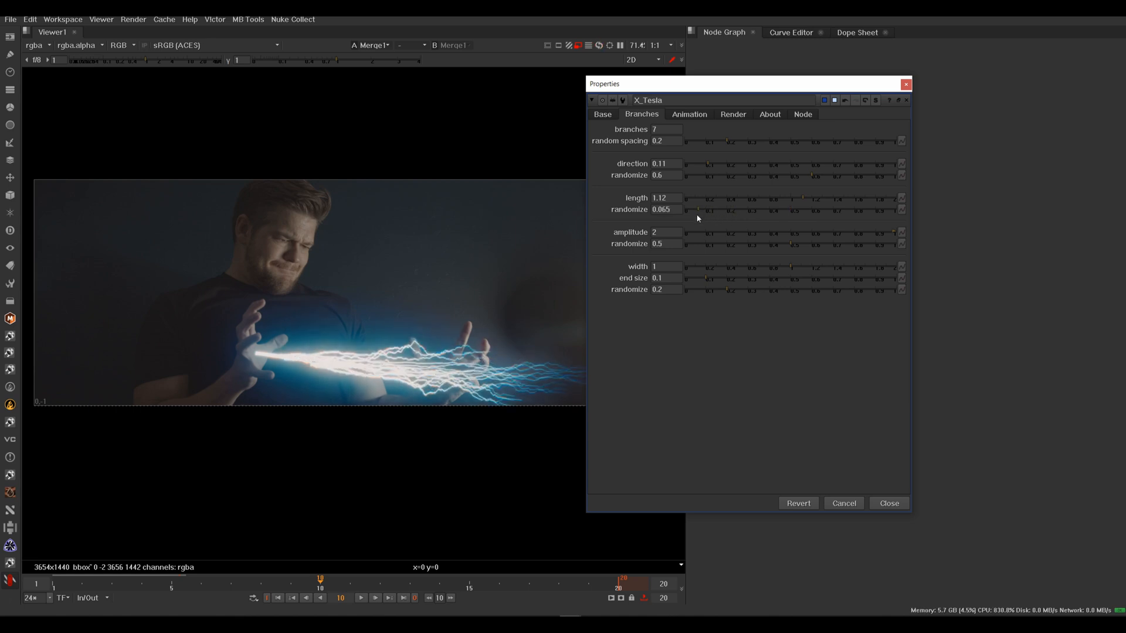
Reduce the X_Tesla node's bolts to 2.
{"action": "left_click", "coordinate": [602, 114]}
{"action": "left_click", "coordinate": [663, 152]}
{"action": "type", "text": "2"}
{"action": "key", "text": "Return"}
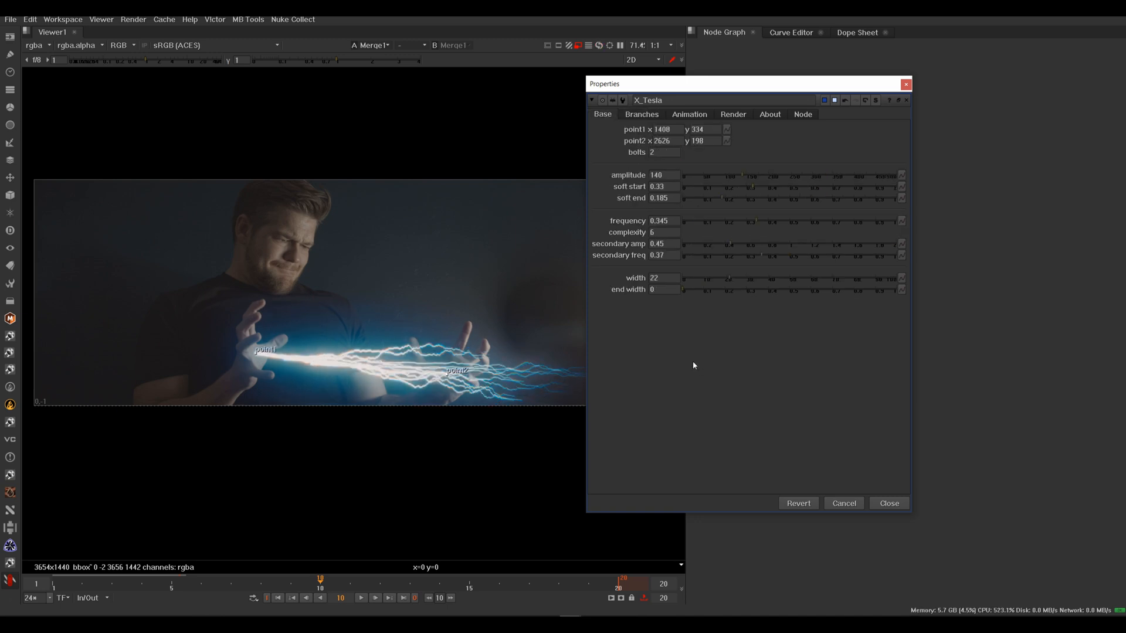
Try a shorter branch length of 0.54 with its randomize value at 0.205.
{"action": "left_click", "coordinate": [642, 115]}
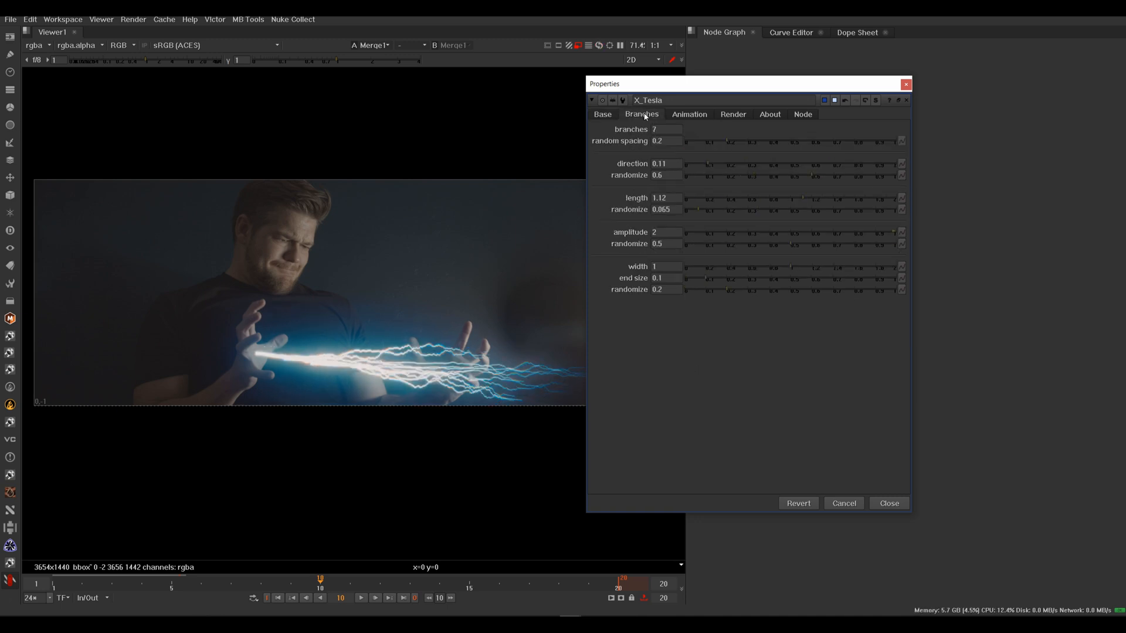
{"action": "left_click", "coordinate": [765, 198]}
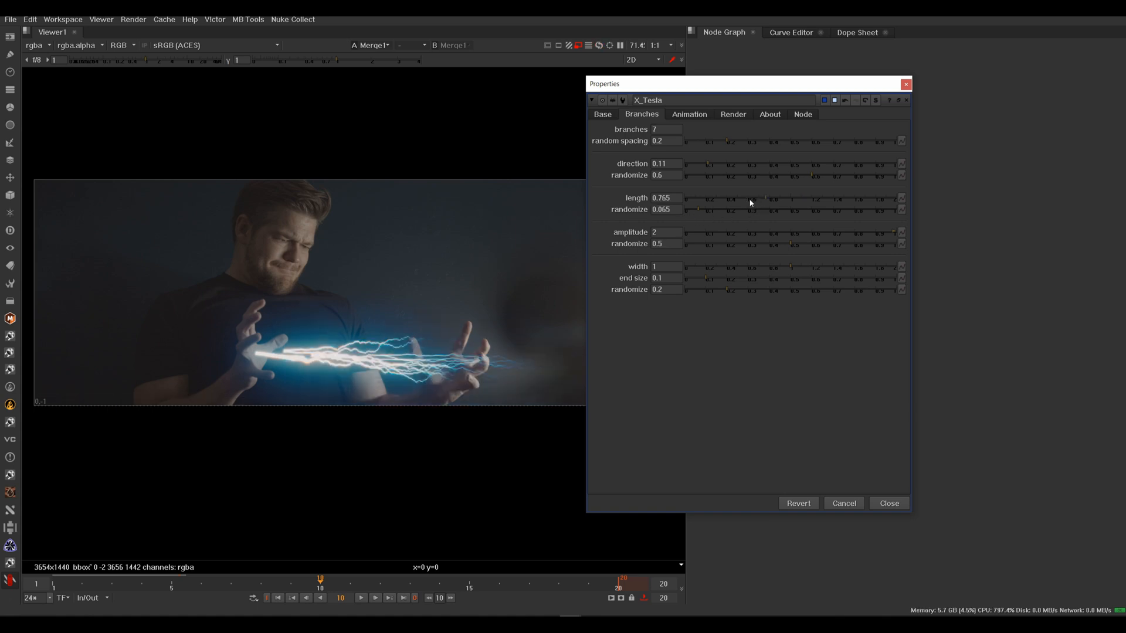
{"action": "left_click", "coordinate": [720, 200]}
{"action": "left_click", "coordinate": [743, 201]}
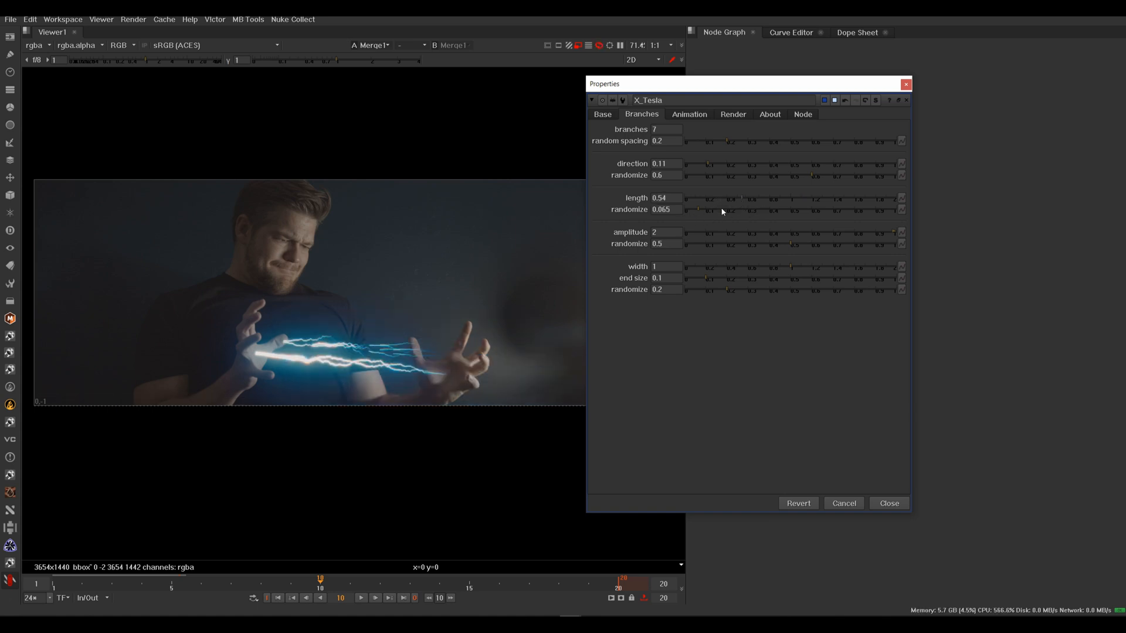
{"action": "left_click", "coordinate": [724, 209]}
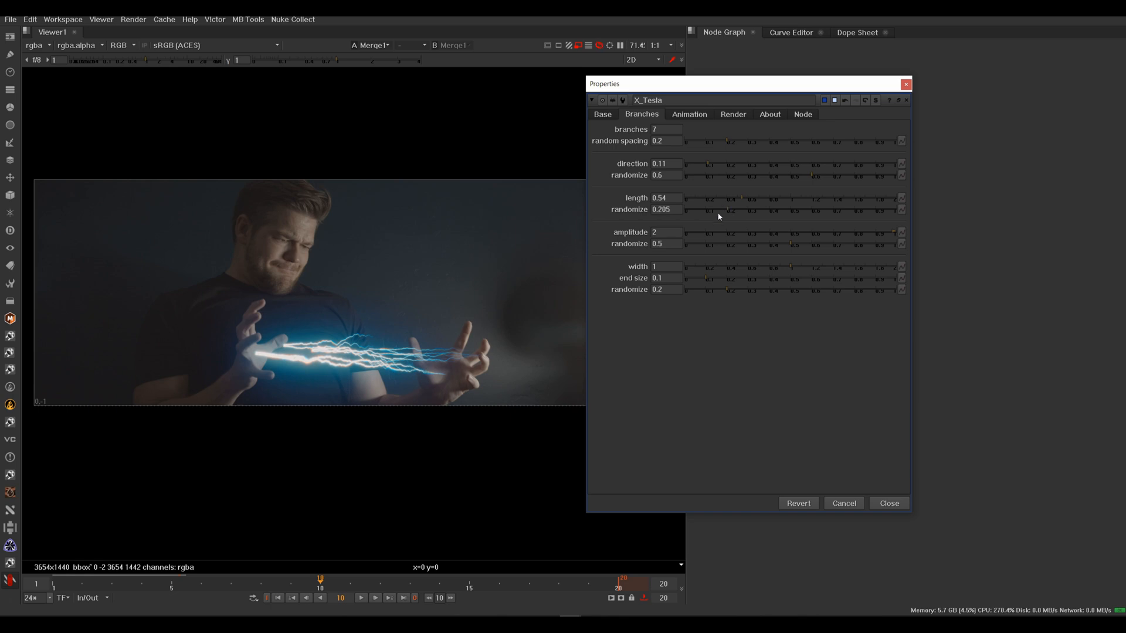
Set the branches' amplitude to 0.73 with its randomize value at 0.155, and their width to 0.41.
{"action": "left_click", "coordinate": [789, 233]}
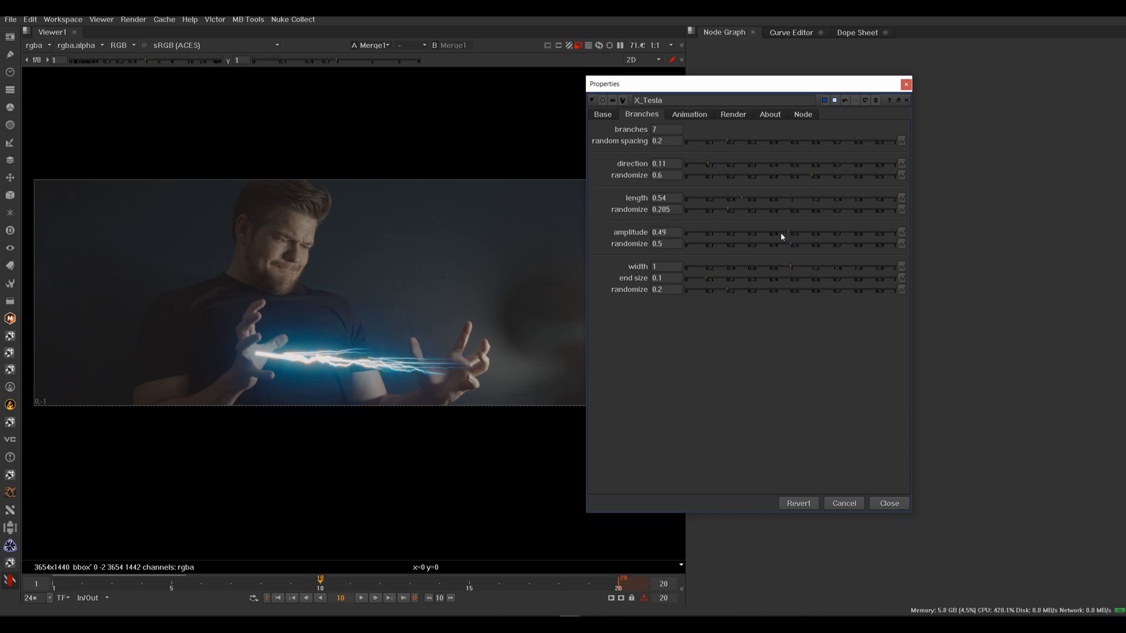
{"action": "left_click", "coordinate": [748, 233]}
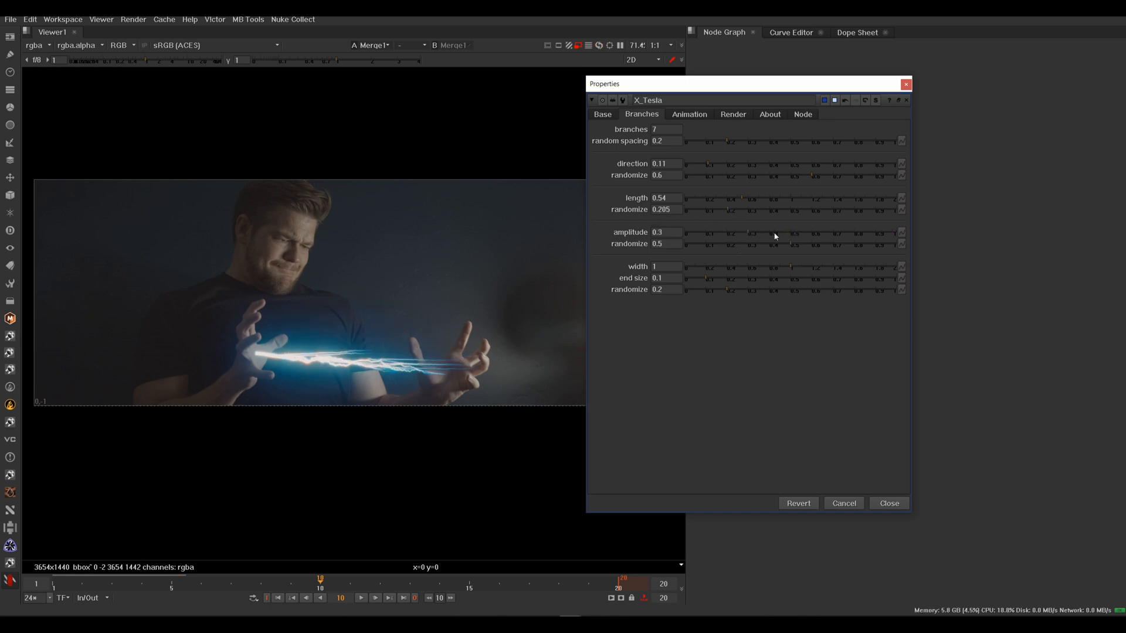
{"action": "left_click", "coordinate": [799, 234]}
{"action": "left_click", "coordinate": [824, 246]}
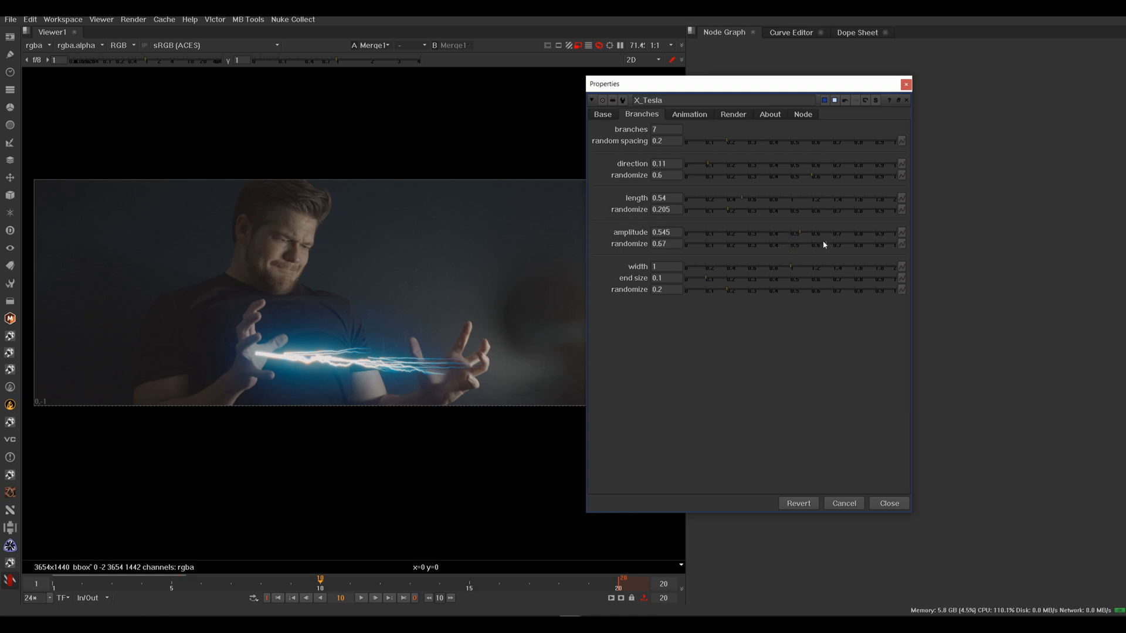
{"action": "left_click", "coordinate": [741, 234]}
{"action": "left_click", "coordinate": [728, 266]}
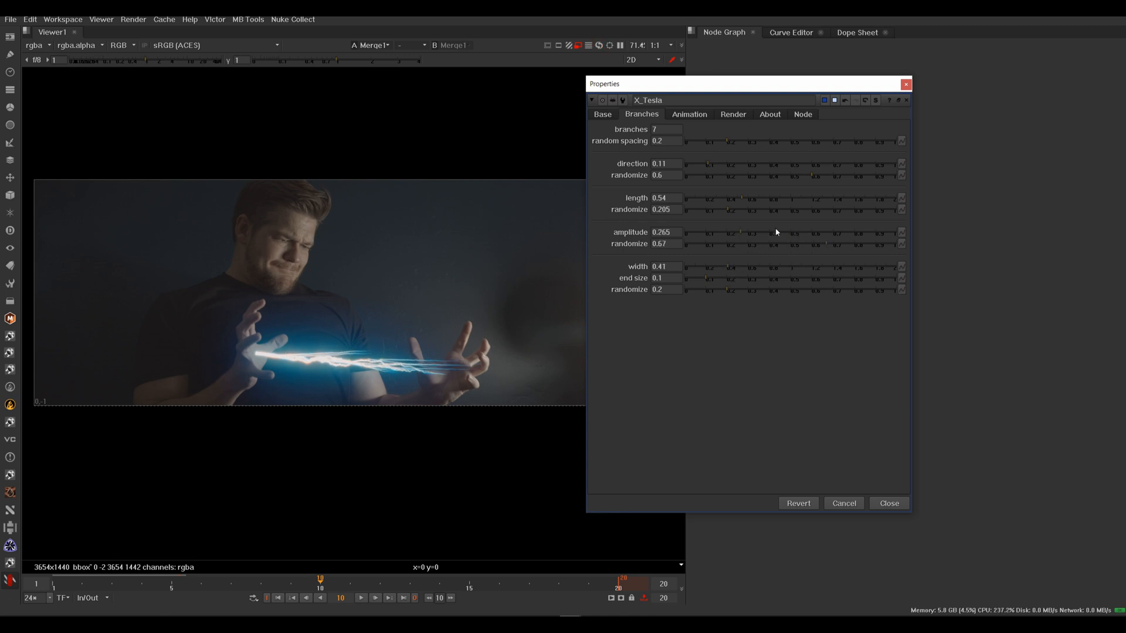
{"action": "left_click", "coordinate": [839, 233]}
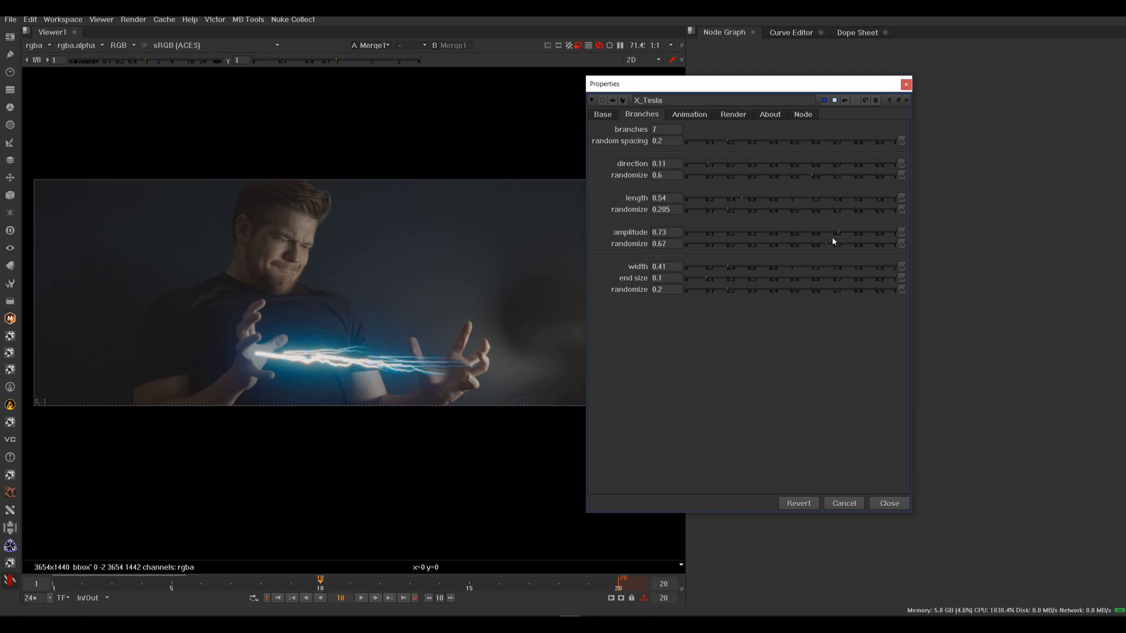
{"action": "left_click", "coordinate": [855, 245]}
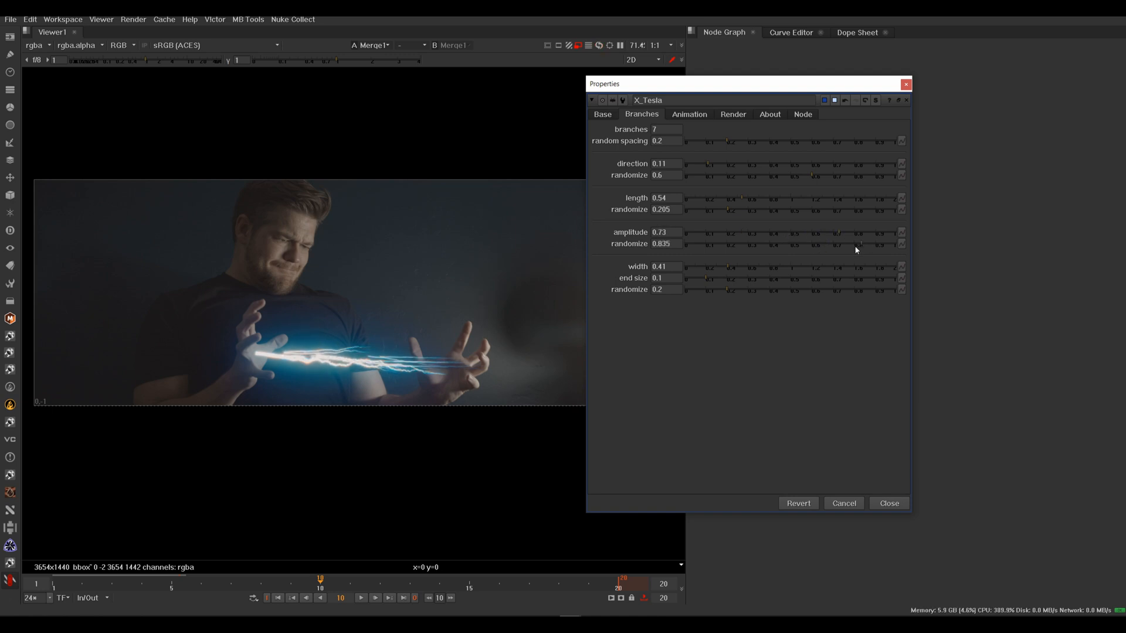
{"action": "left_click", "coordinate": [718, 245]}
Set the branches' length to 0.855 with its randomize value at 0.155, and their direction to 0.145.
{"action": "left_click", "coordinate": [739, 199]}
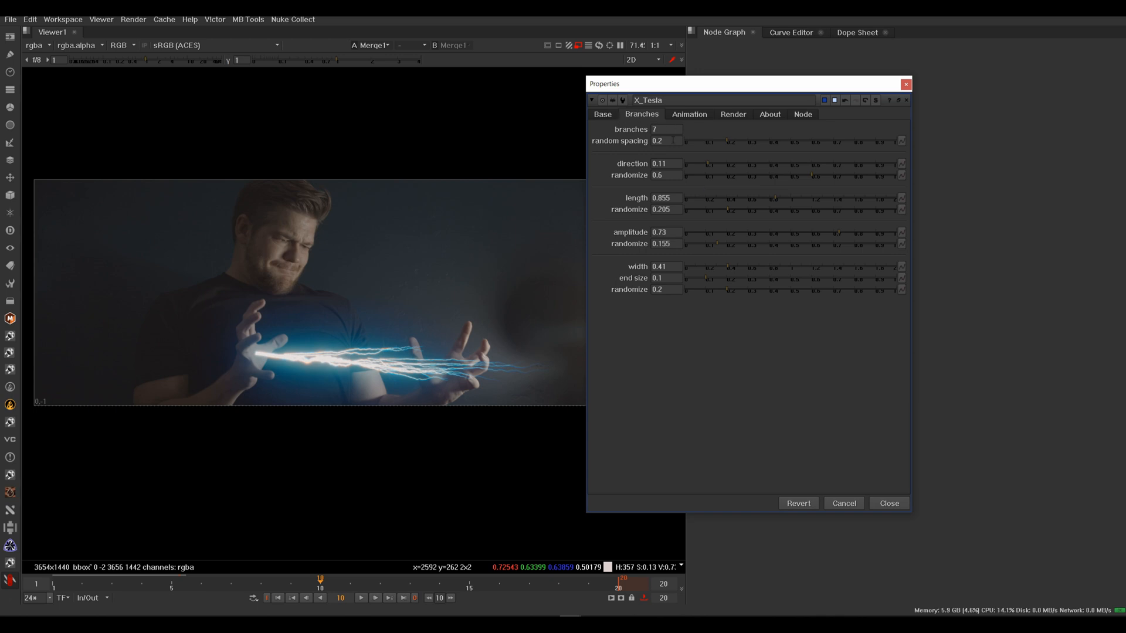
{"action": "left_click", "coordinate": [719, 166]}
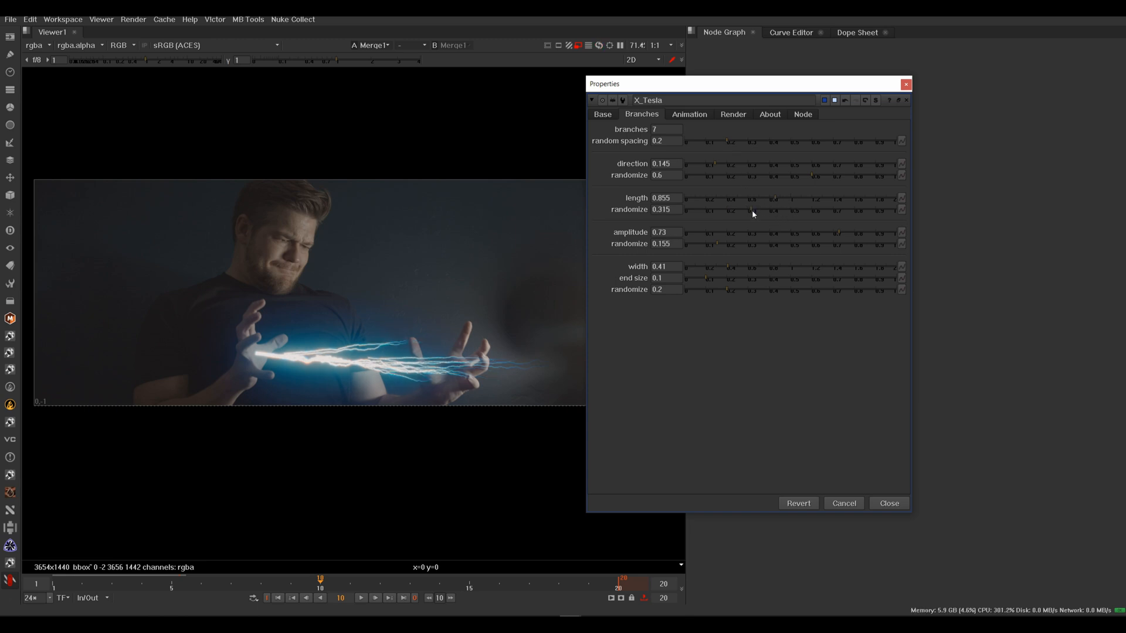
{"action": "left_click", "coordinate": [719, 210]}
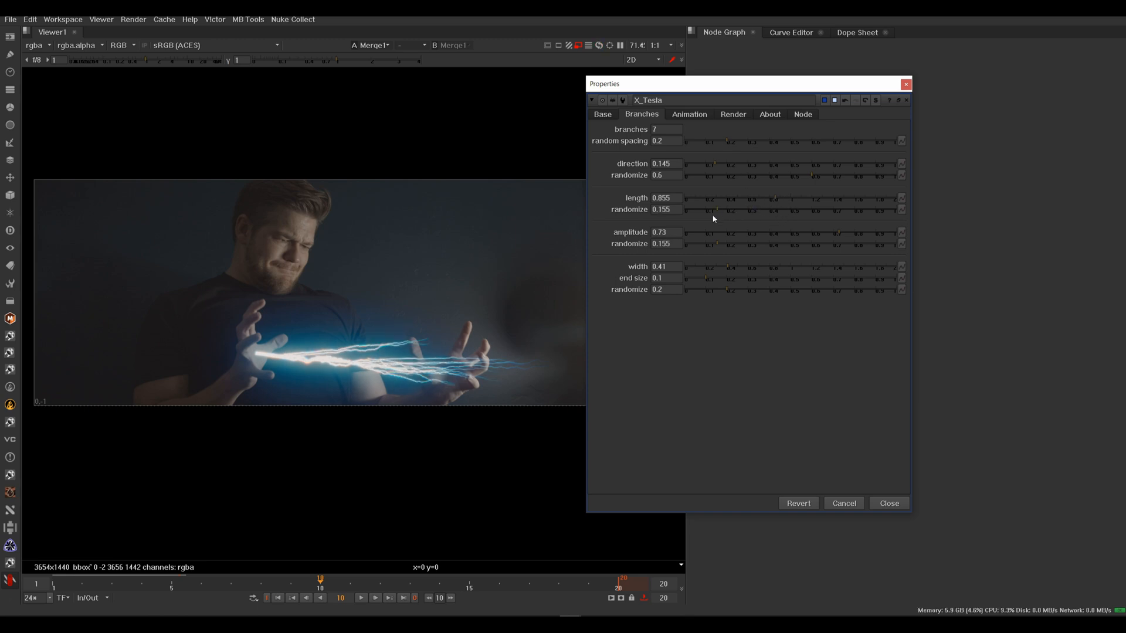
Set the branches' random spacing to 0.025 and their amplitude to 0.79 with its randomize value at 0.465.
{"action": "left_click", "coordinate": [710, 141]}
{"action": "left_click", "coordinate": [691, 142]}
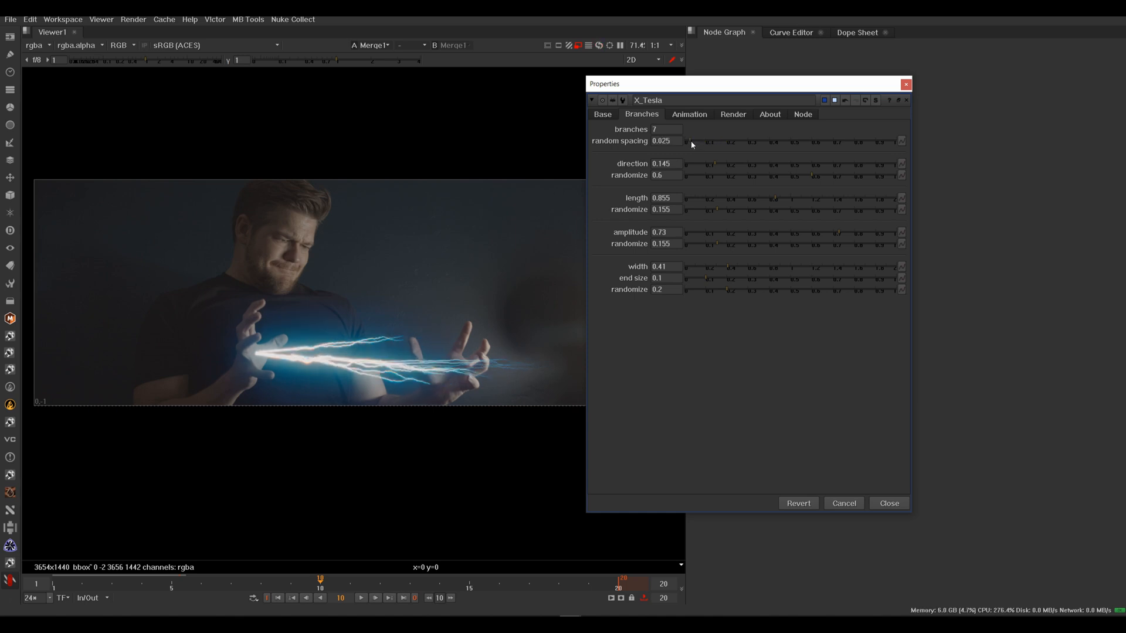
{"action": "left_click", "coordinate": [762, 244]}
{"action": "left_click", "coordinate": [781, 242]}
{"action": "left_click", "coordinate": [850, 233]}
Set the branches' direction to 0.095 after comparing 0.23, and return to the node's base settings.
{"action": "left_click", "coordinate": [730, 165]}
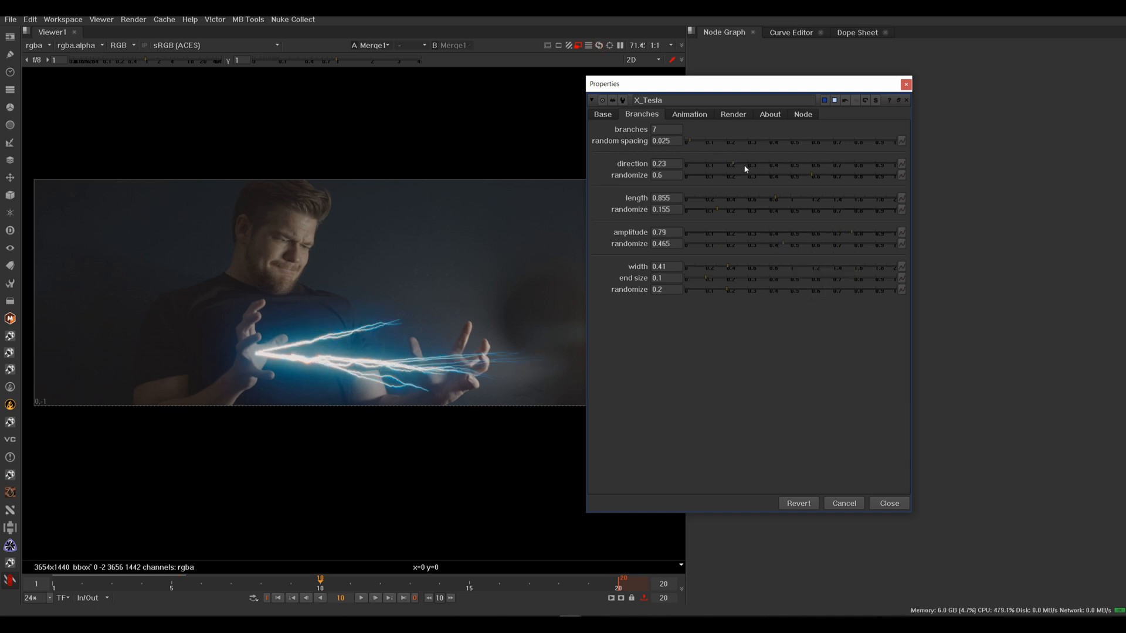
{"action": "left_click", "coordinate": [704, 166]}
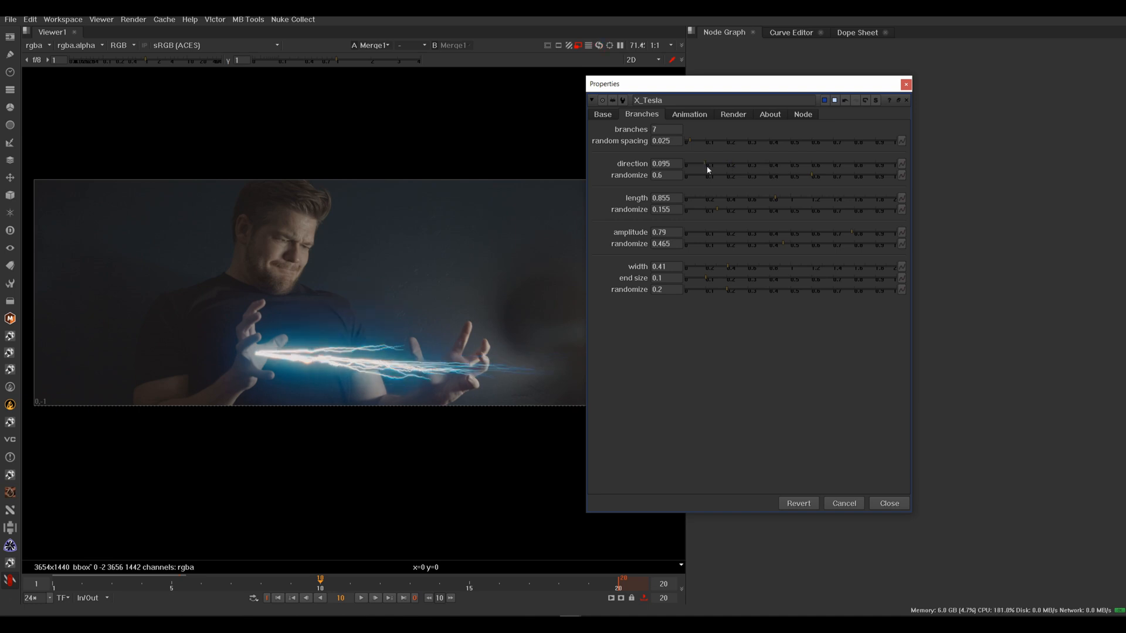
{"action": "left_click", "coordinate": [608, 114]}
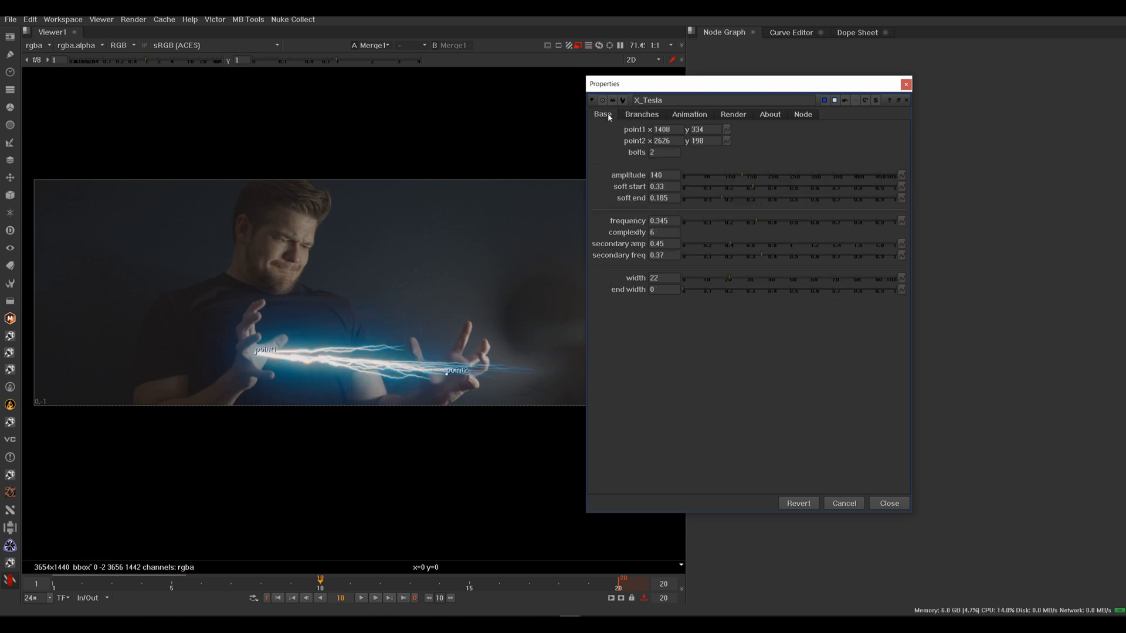
Set the base frequency to 0.38, amplitude to 284 and width to 35.5, and move point2 to about x 2556, y 170.
{"action": "left_click", "coordinate": [768, 222]}
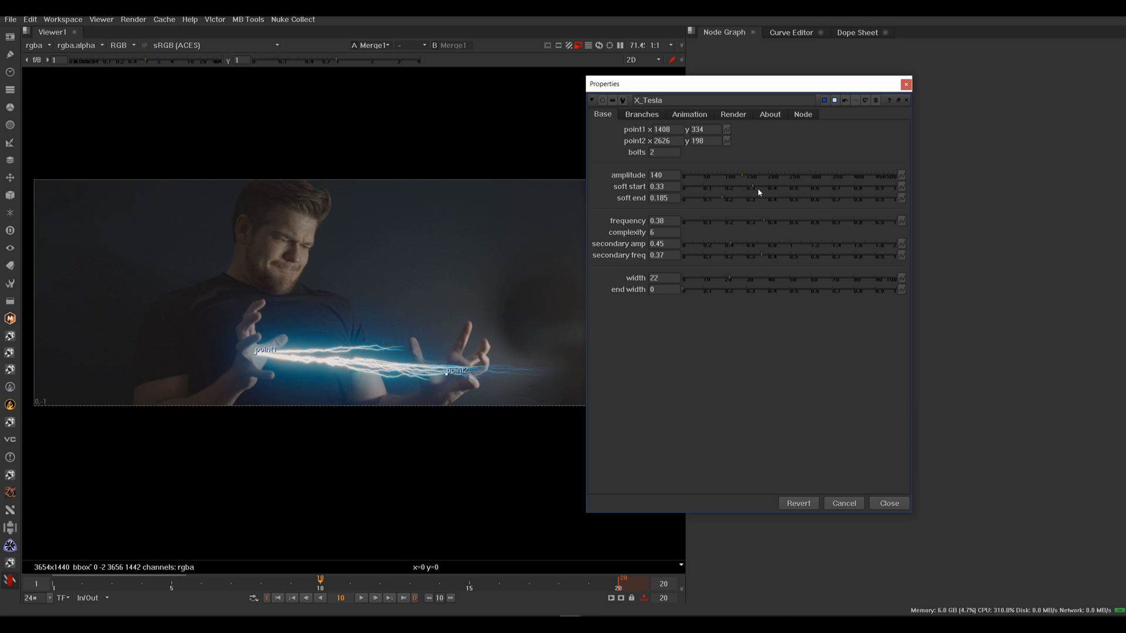
{"action": "left_click_drag", "start_coordinate": [759, 178], "coordinate": [794, 181]}
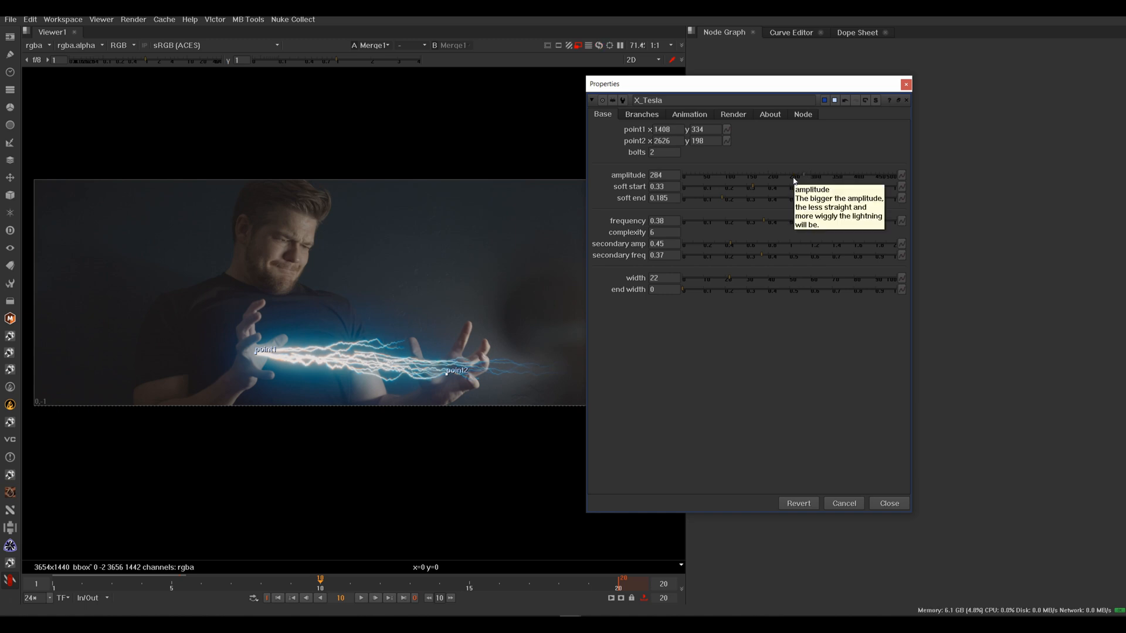
{"action": "left_click_drag", "start_coordinate": [448, 375], "coordinate": [438, 380]}
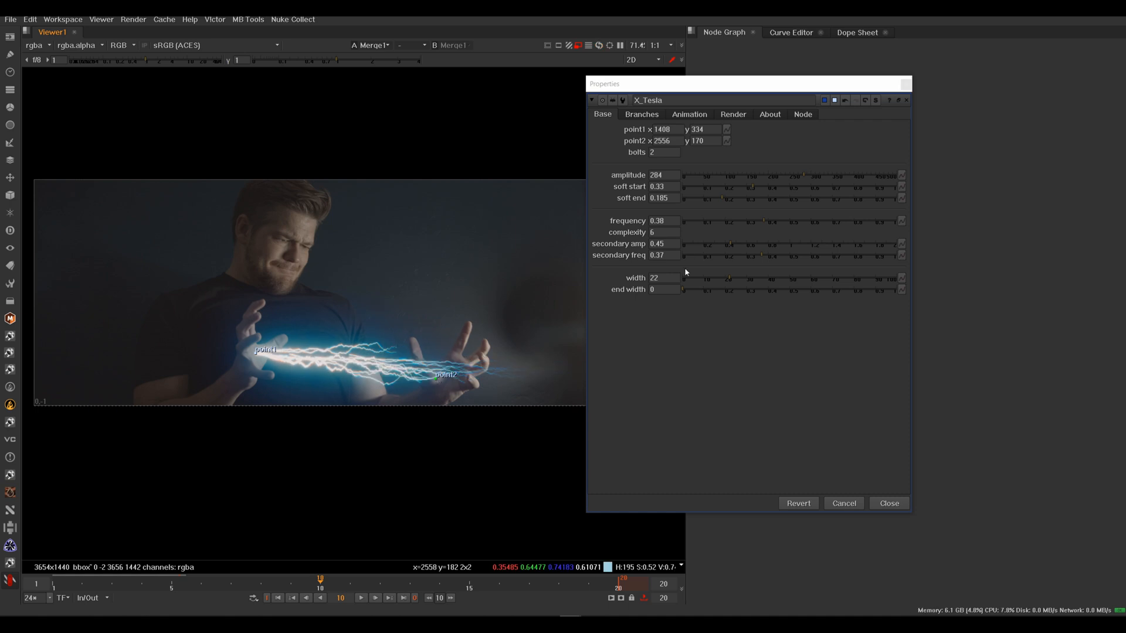
{"action": "left_click_drag", "start_coordinate": [708, 279], "coordinate": [758, 281]}
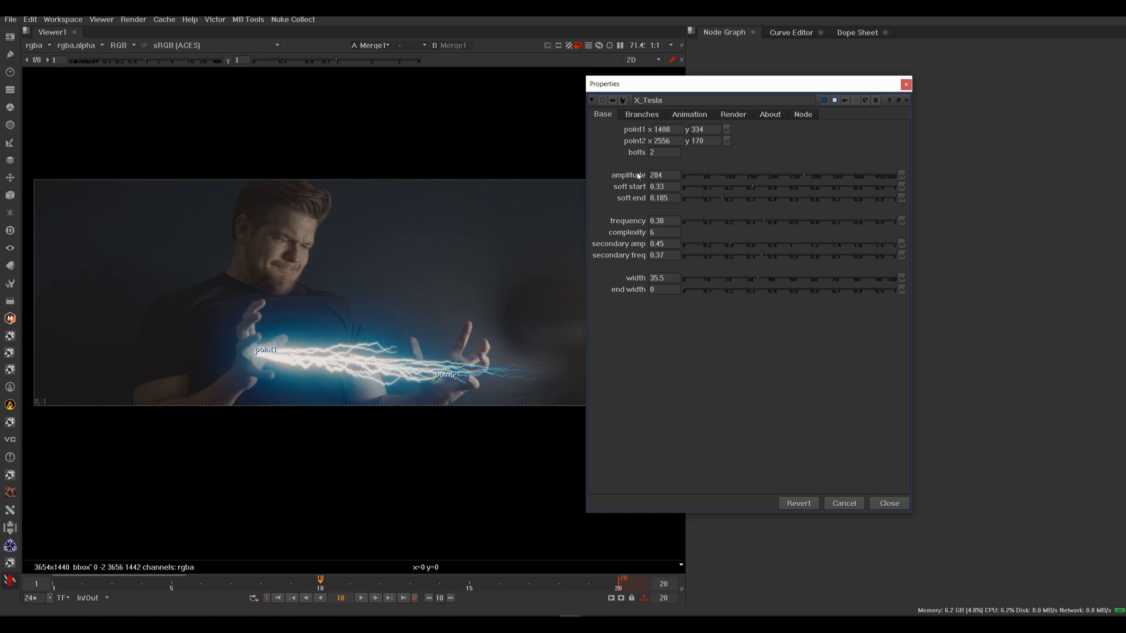
Try different retract amounts in the node's animation settings and return the value to 0.
{"action": "left_click", "coordinate": [641, 114]}
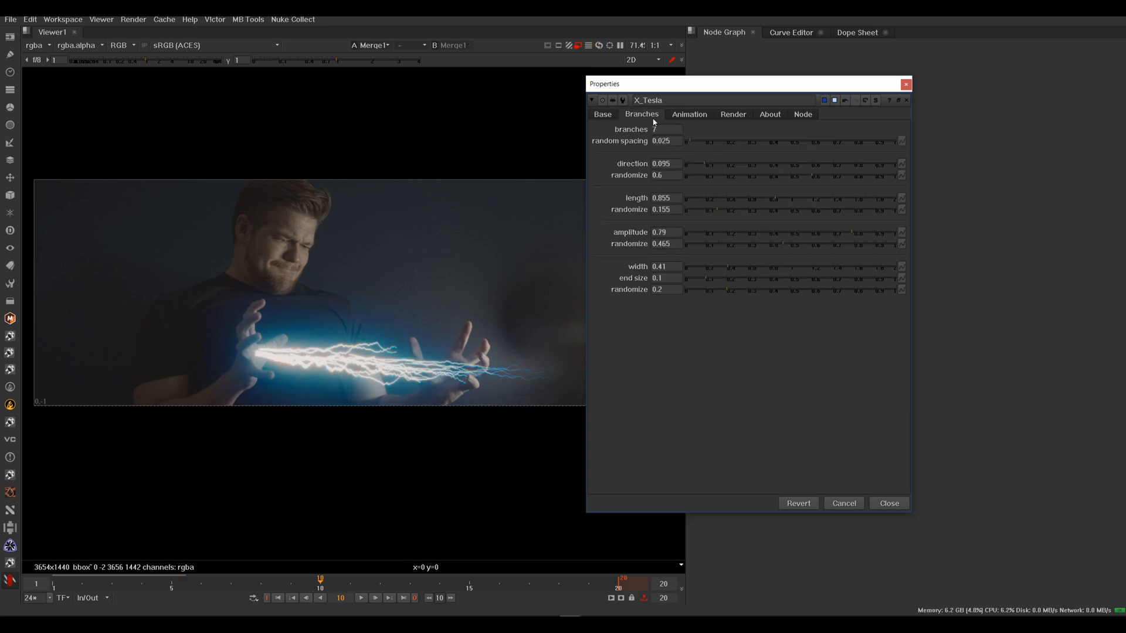
{"action": "left_click", "coordinate": [689, 115]}
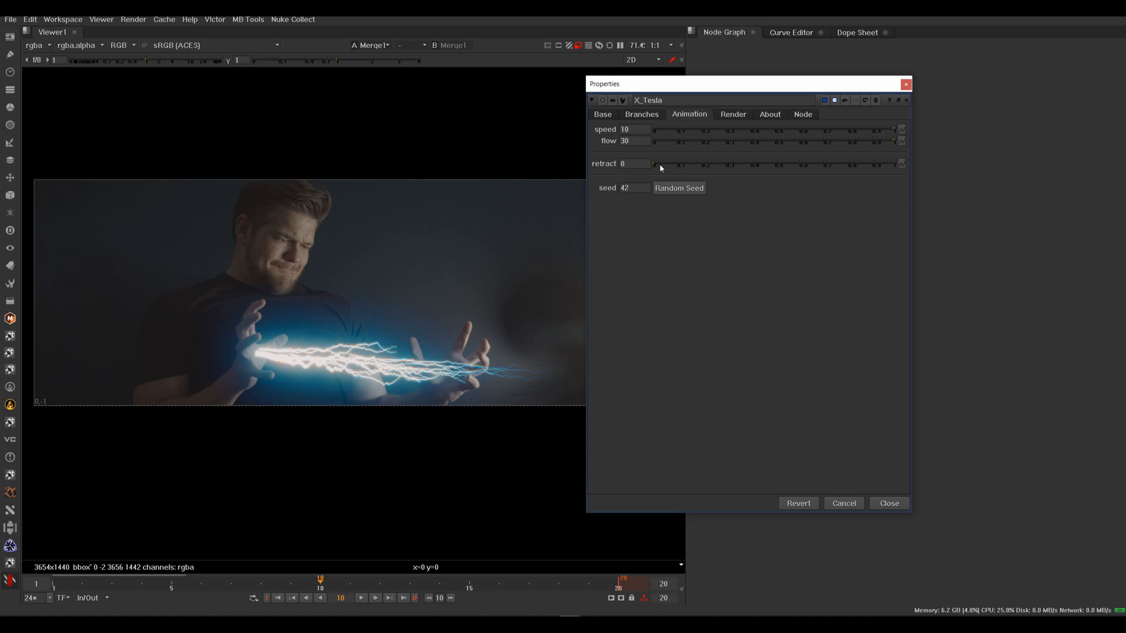
{"action": "left_click_drag", "start_coordinate": [672, 166], "coordinate": [642, 169]}
{"action": "left_click_drag", "start_coordinate": [842, 168], "coordinate": [647, 166]}
Randomize the lightning's seed several times to get a different bolt pattern.
{"action": "left_click", "coordinate": [680, 188]}
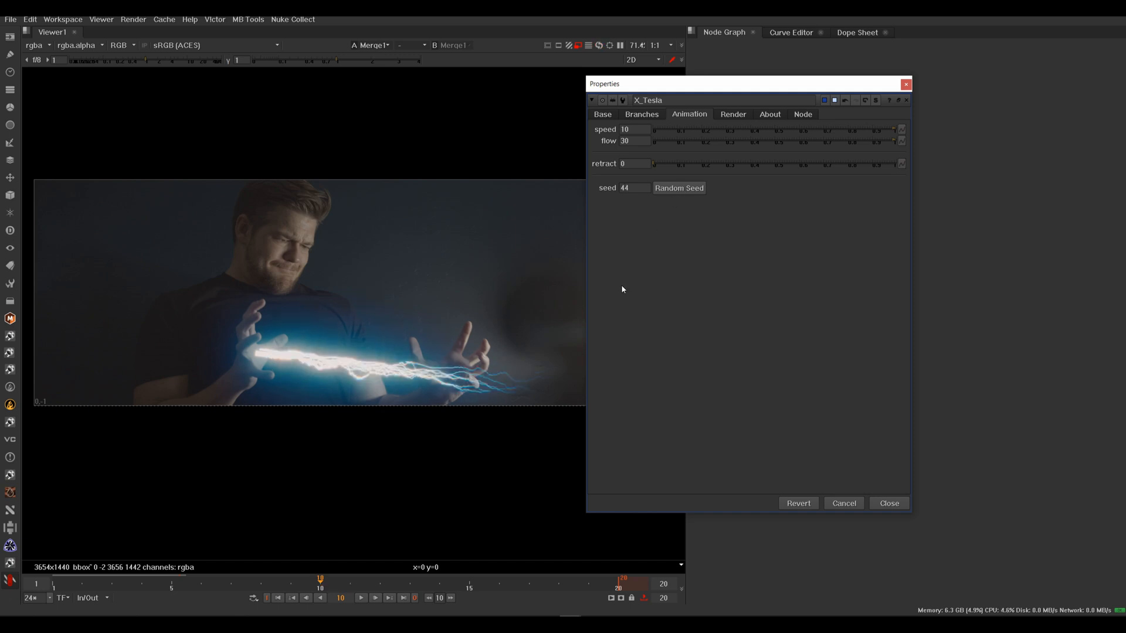
{"action": "left_click", "coordinate": [681, 189]}
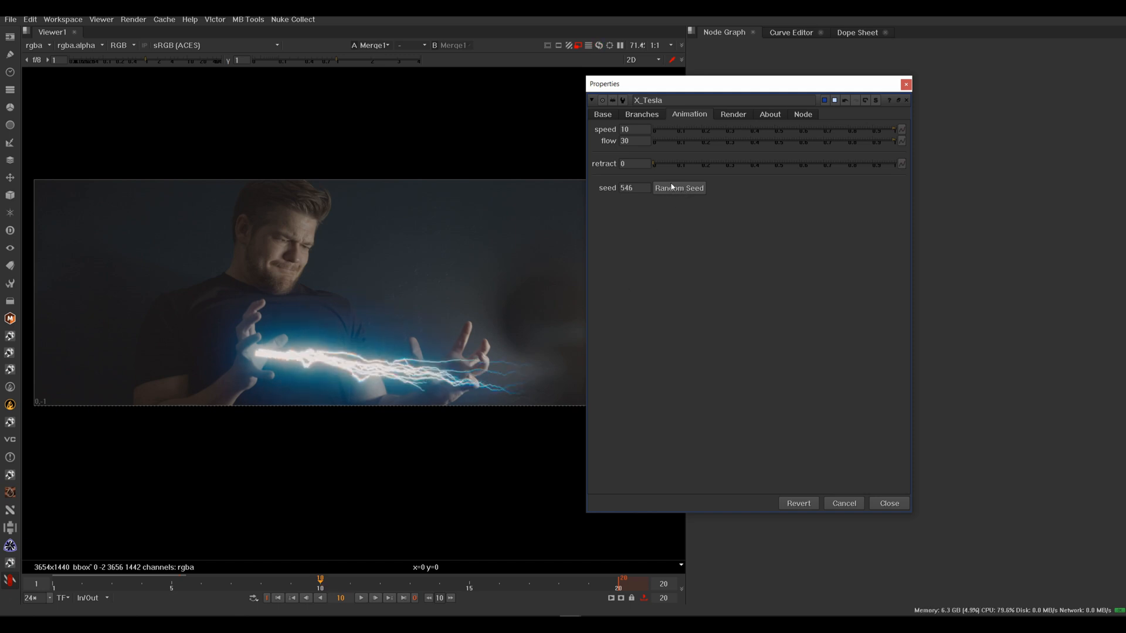
{"action": "left_click", "coordinate": [676, 189]}
{"action": "left_click", "coordinate": [672, 189]}
{"action": "left_click", "coordinate": [672, 189]}
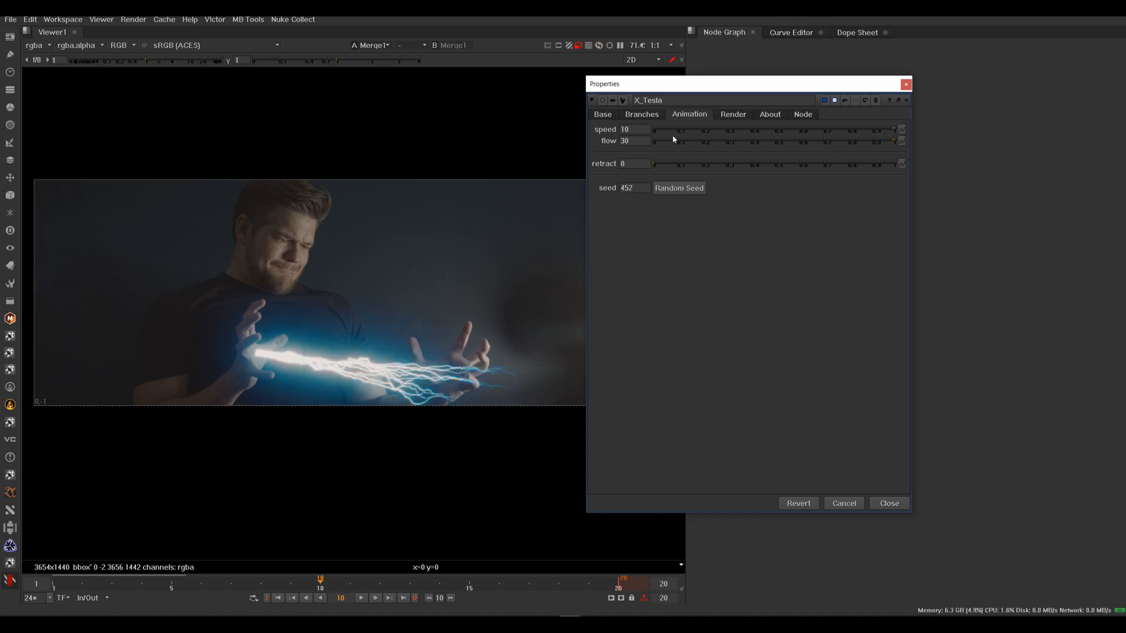
Set the render saturation to 0.845, the intensity to 0.9 and the aberration to 0.5, checking the bolt edges up close.
{"action": "left_click", "coordinate": [735, 118]}
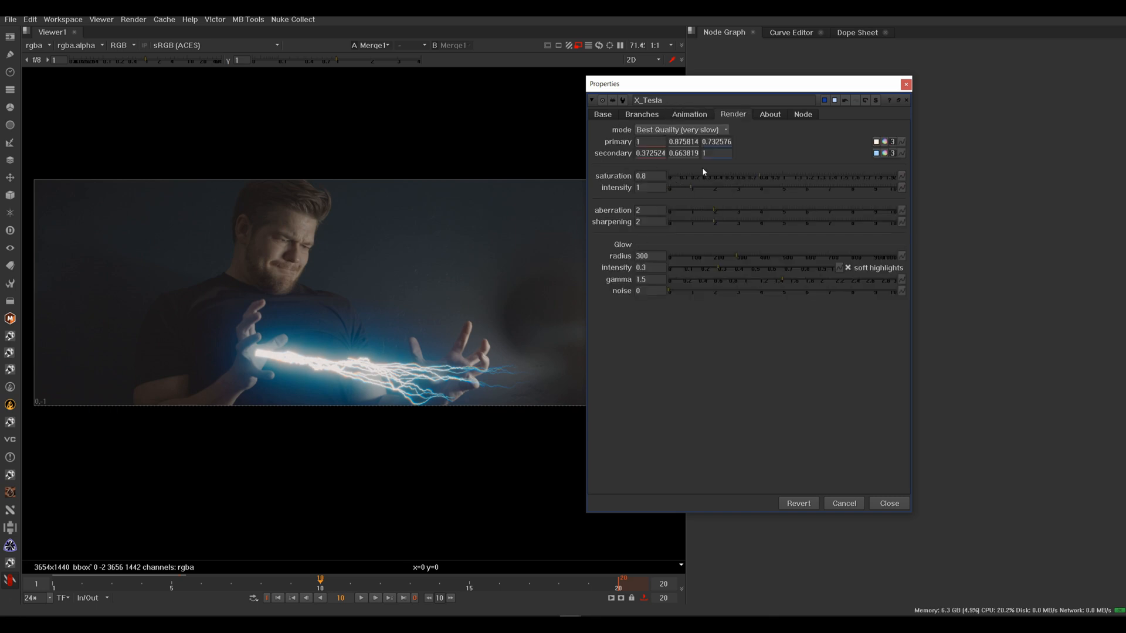
{"action": "left_click_drag", "start_coordinate": [773, 176], "coordinate": [787, 176]}
{"action": "left_click_drag", "start_coordinate": [717, 188], "coordinate": [688, 211]}
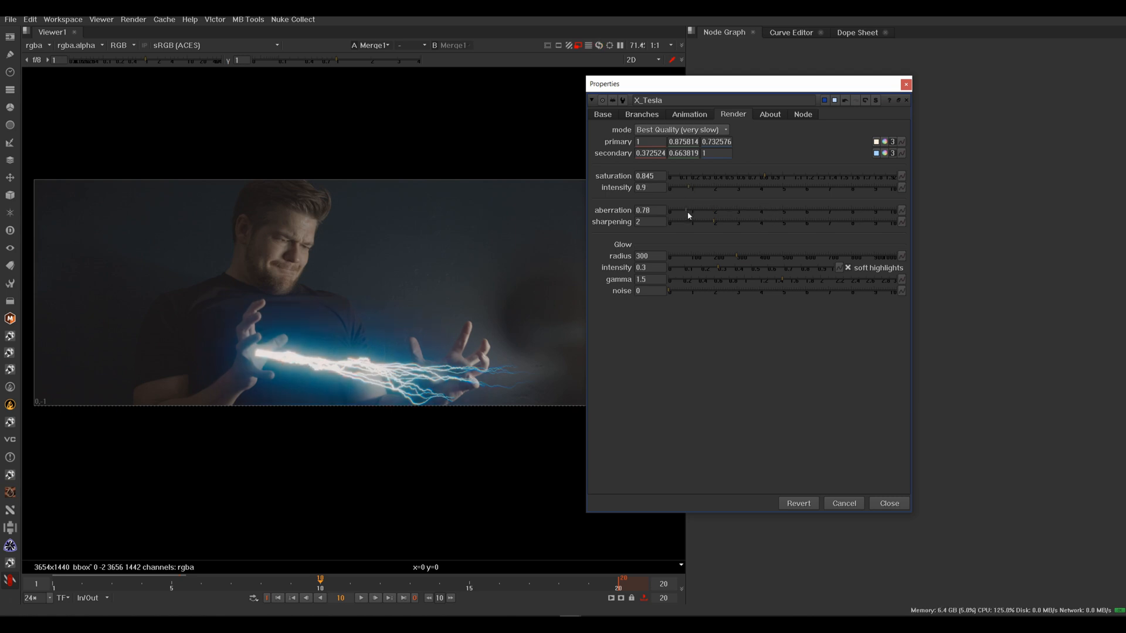
{"action": "scroll", "coordinate": [452, 358], "scroll_direction": "up", "scroll_amount": 5}
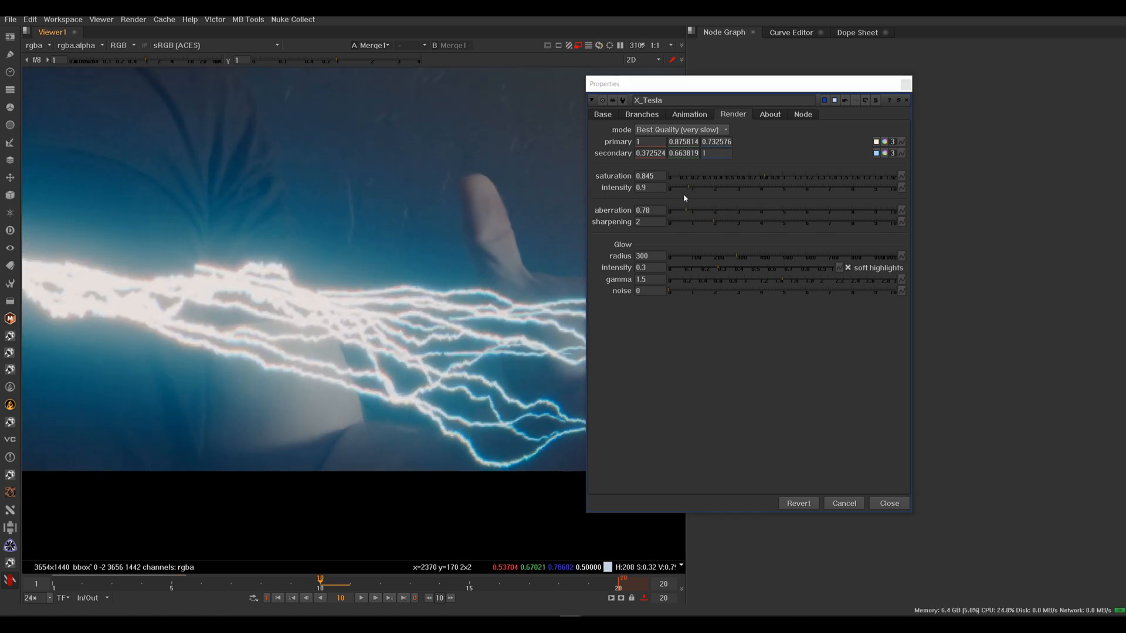
{"action": "left_click", "coordinate": [680, 207]}
Set the render sharpening to 1.66 after comparing 5.48.
{"action": "scroll", "coordinate": [410, 371], "scroll_direction": "down", "scroll_amount": 4}
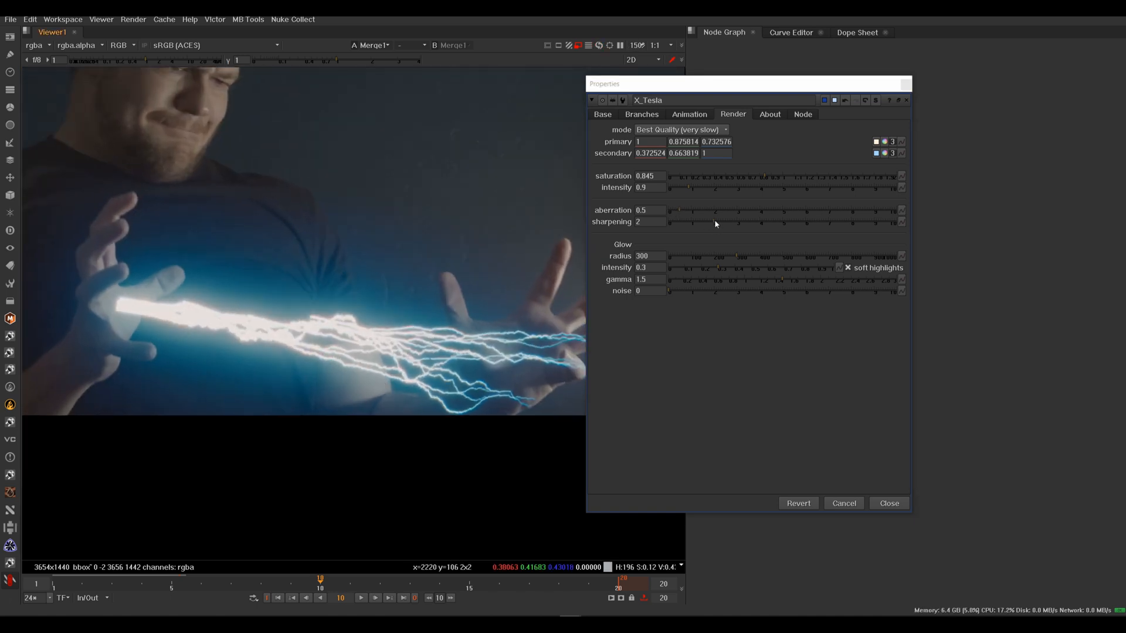
{"action": "left_click", "coordinate": [783, 224]}
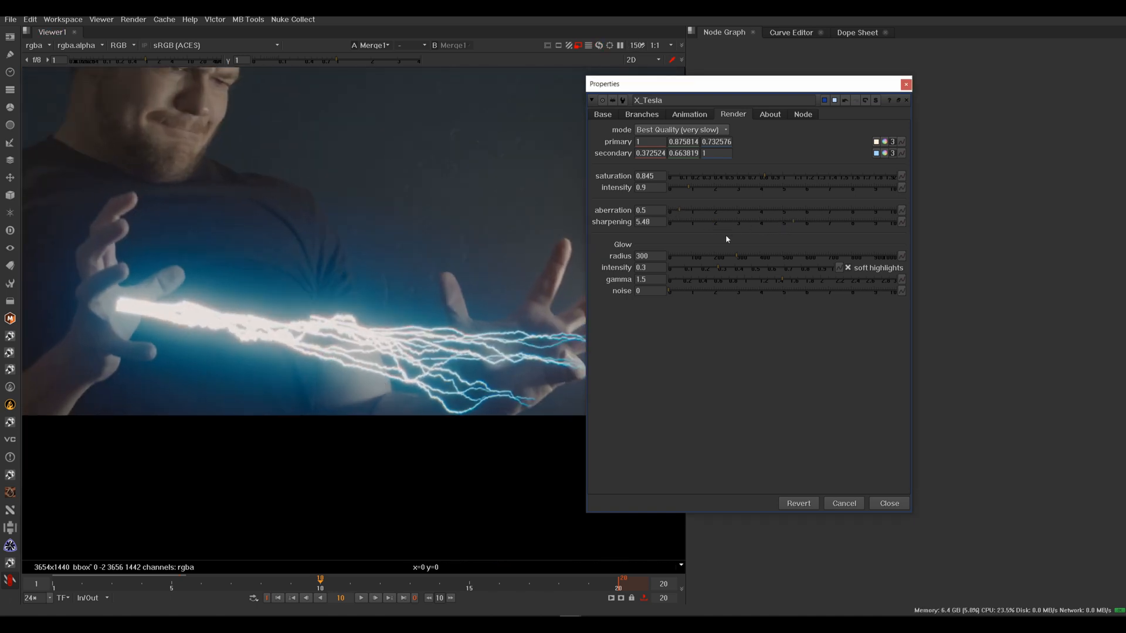
{"action": "left_click", "coordinate": [699, 224]}
Set the glow radius to 354 and the glow intensity to 0.495.
{"action": "scroll", "coordinate": [387, 363], "scroll_direction": "down", "scroll_amount": 3}
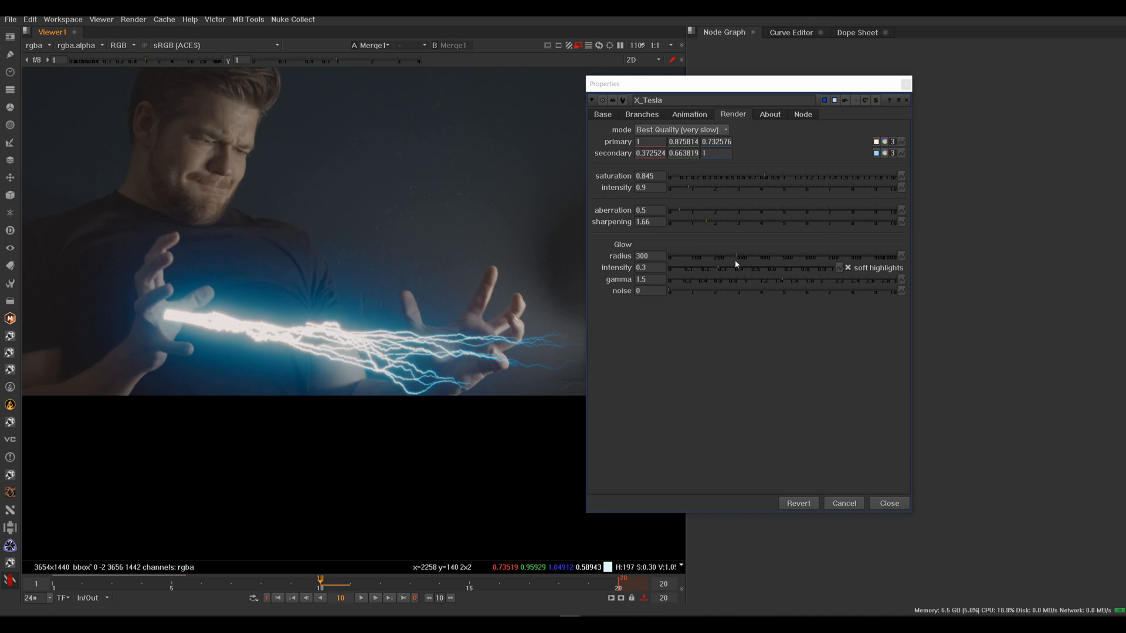
{"action": "left_click", "coordinate": [755, 258]}
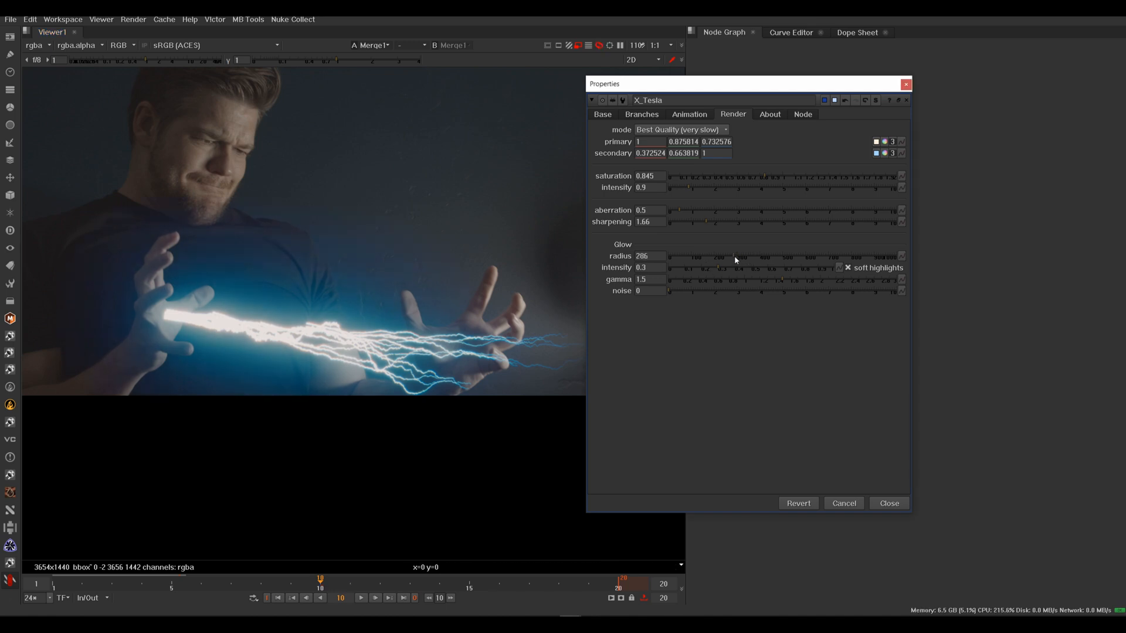
{"action": "left_click", "coordinate": [748, 258]}
{"action": "left_click_drag", "start_coordinate": [741, 263], "coordinate": [747, 261]}
{"action": "left_click", "coordinate": [756, 268]}
{"action": "left_click_drag", "start_coordinate": [741, 271], "coordinate": [755, 269]}
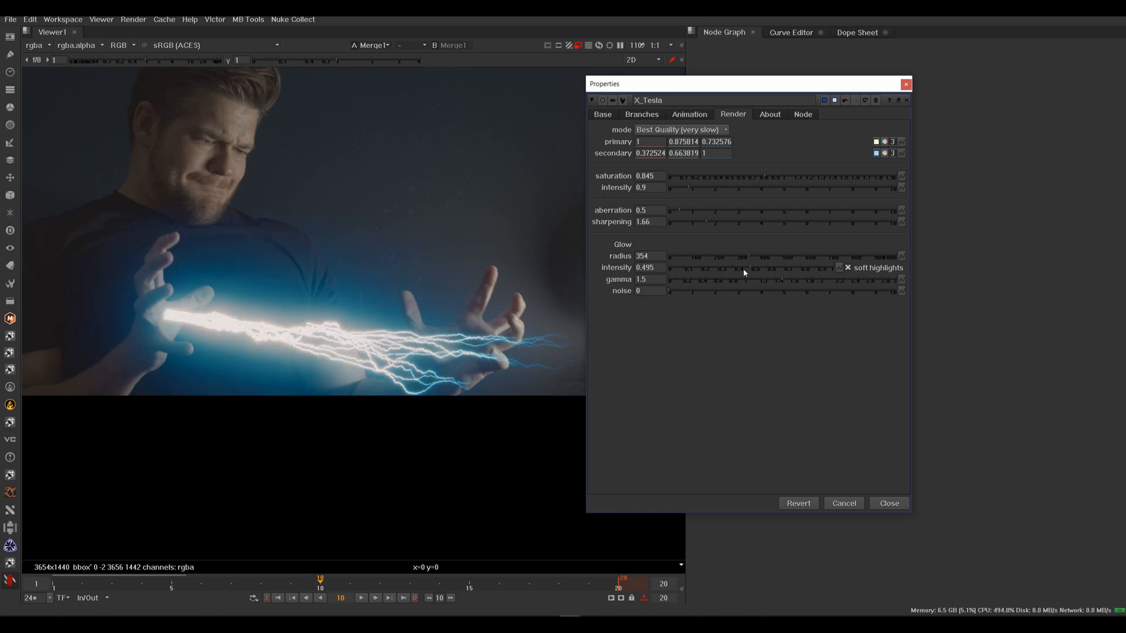
{"action": "scroll", "coordinate": [421, 366], "scroll_direction": "down", "scroll_amount": 2}
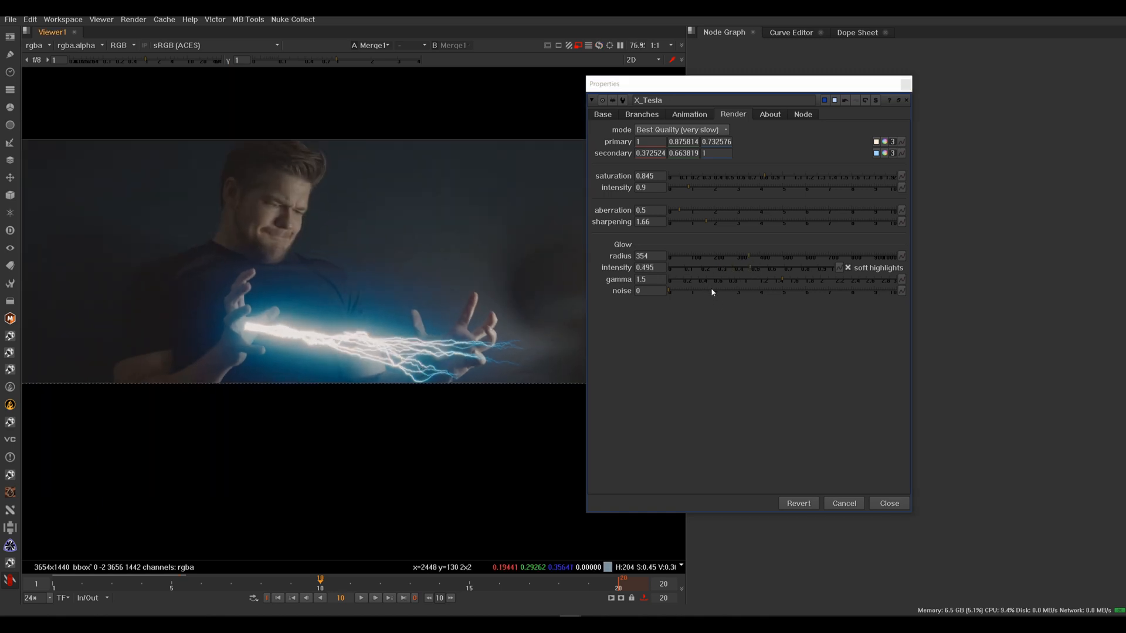
Set the glow gamma to 1.17 and the glow noise to 2.04 after comparing several higher and lower values.
{"action": "left_click", "coordinate": [747, 292]}
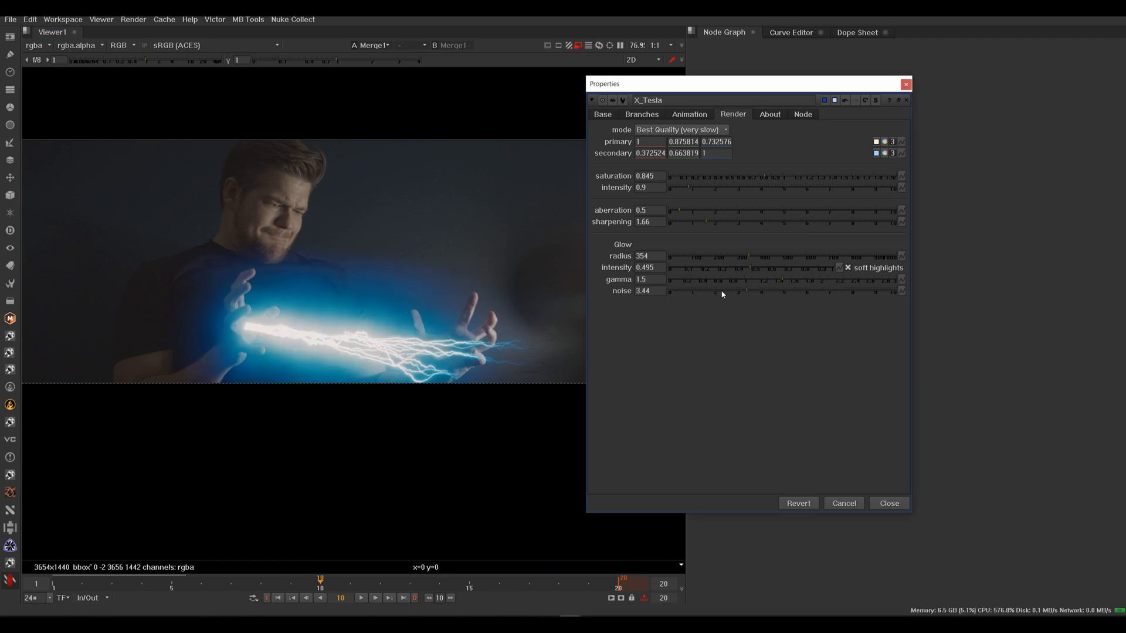
{"action": "left_click", "coordinate": [783, 292]}
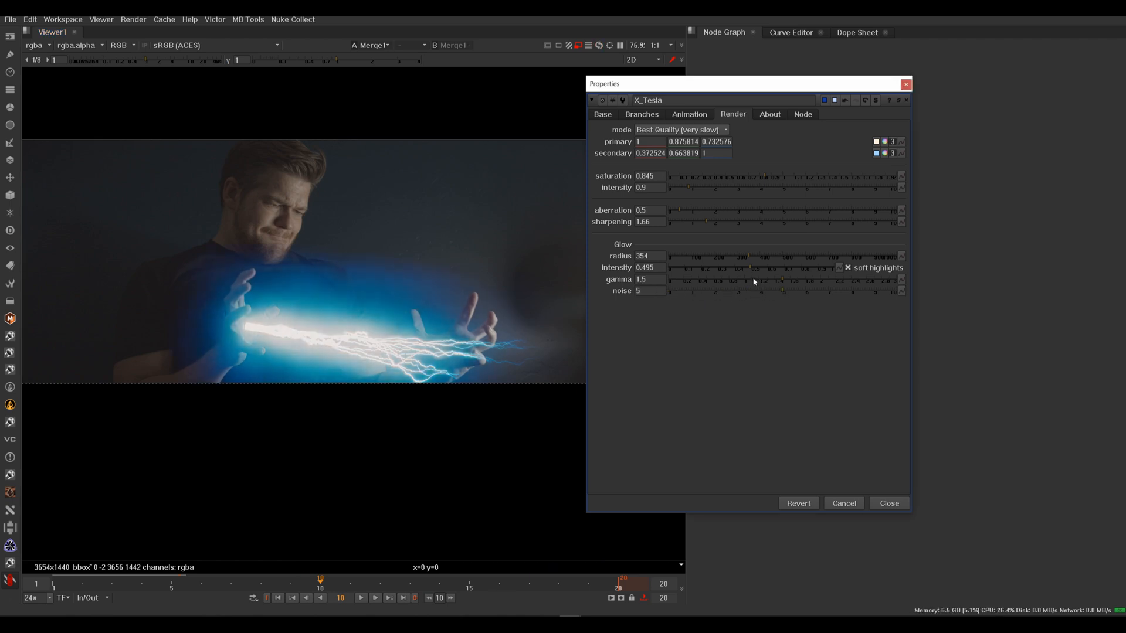
{"action": "left_click", "coordinate": [742, 280]}
{"action": "left_click", "coordinate": [727, 278]}
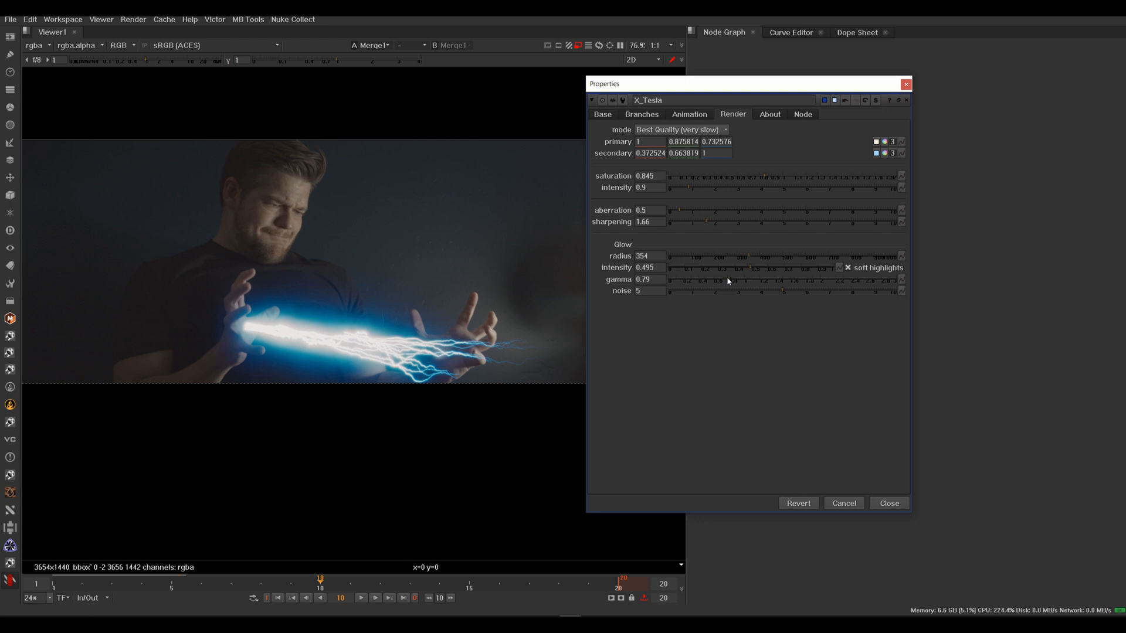
{"action": "left_click", "coordinate": [767, 280]}
{"action": "left_click", "coordinate": [806, 280]}
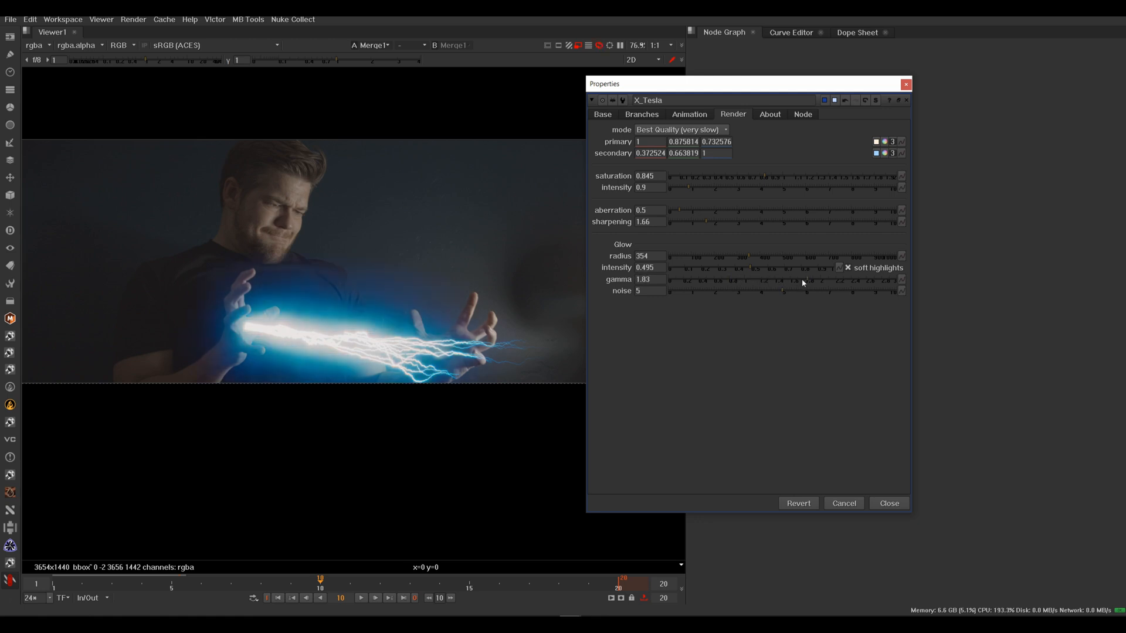
{"action": "left_click", "coordinate": [756, 280]}
{"action": "left_click", "coordinate": [727, 291]}
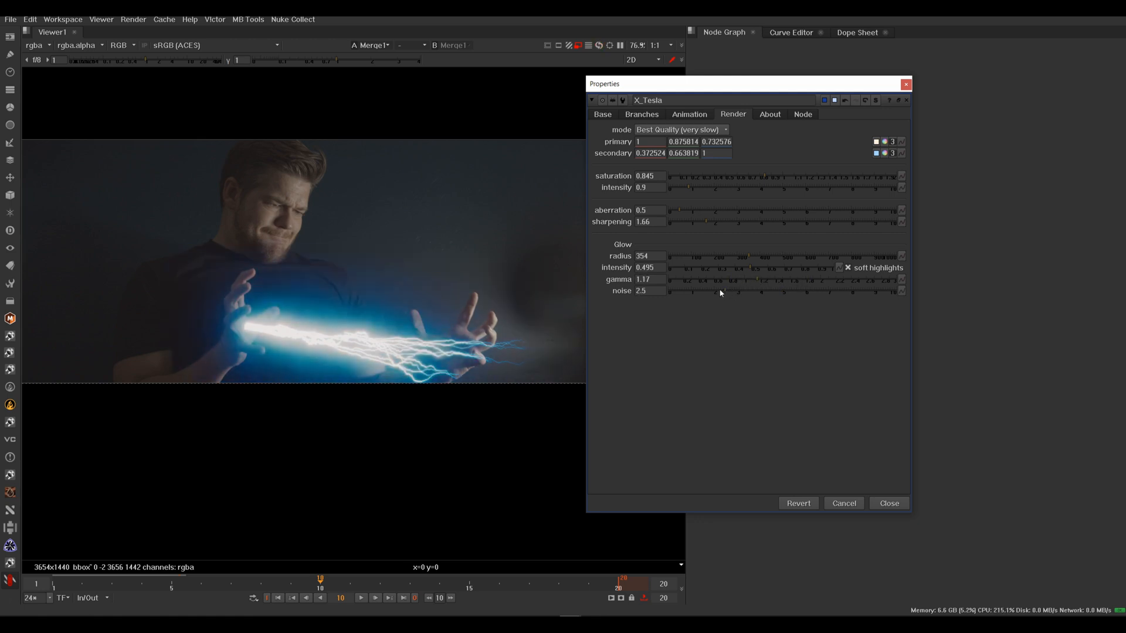
Compare the glow with soft highlights off and on, leave the option enabled, and set the glow intensity to 0.275.
{"action": "left_click", "coordinate": [848, 268]}
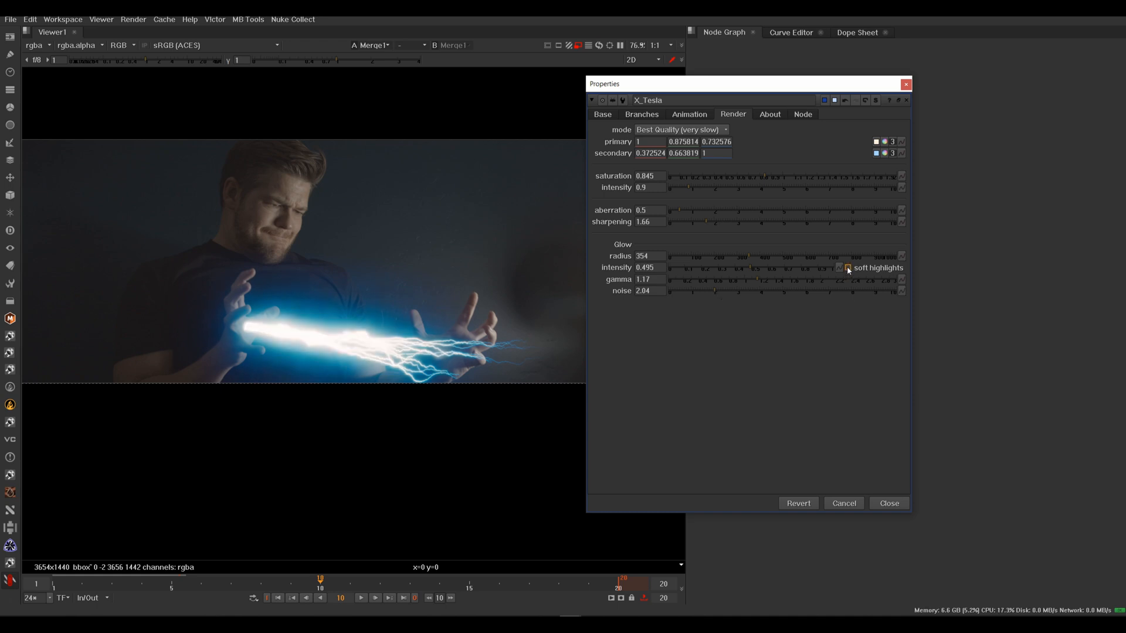
{"action": "left_click", "coordinate": [847, 269]}
{"action": "left_click", "coordinate": [848, 268]}
{"action": "left_click", "coordinate": [848, 268]}
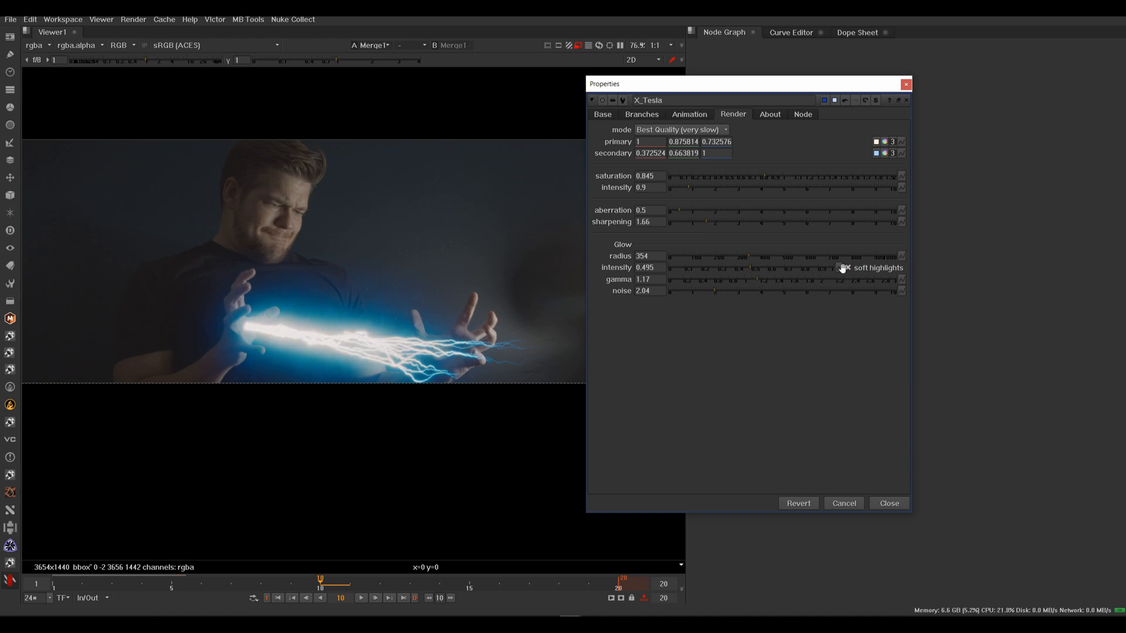
{"action": "left_click", "coordinate": [733, 270]}
{"action": "left_click", "coordinate": [714, 271]}
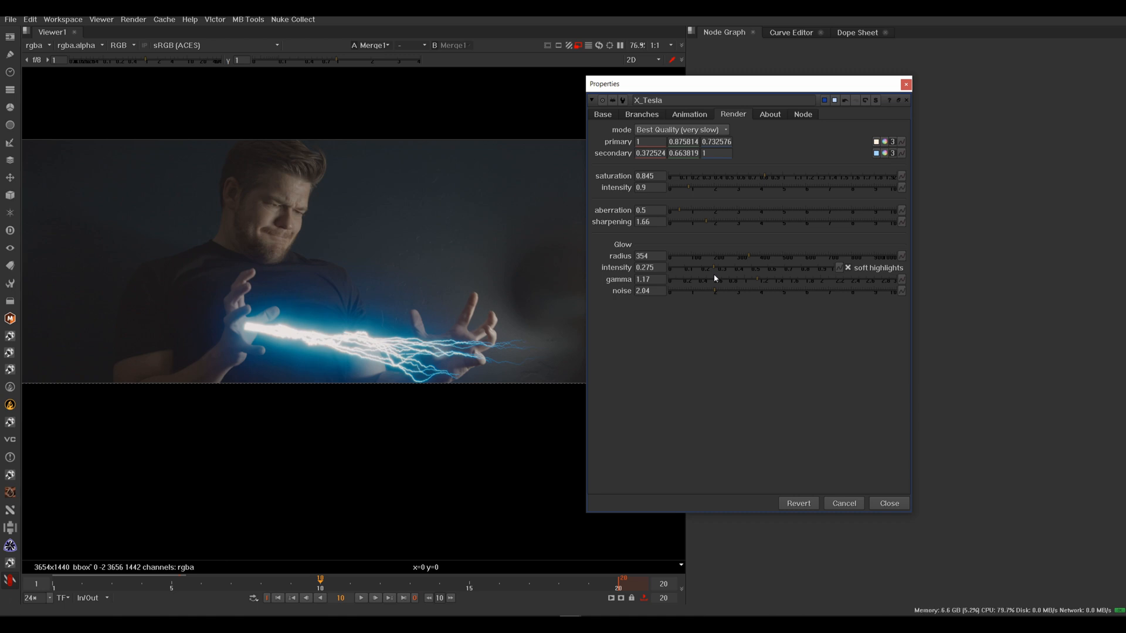
Set the bolt width to 17, soft start to 0.175 and soft end to 0.205, and move point2 to about x 2596, y 266.
{"action": "left_click", "coordinate": [604, 115]}
{"action": "left_click", "coordinate": [732, 276]}
{"action": "left_click", "coordinate": [719, 275]}
{"action": "left_click_drag", "start_coordinate": [439, 354], "coordinate": [445, 339]}
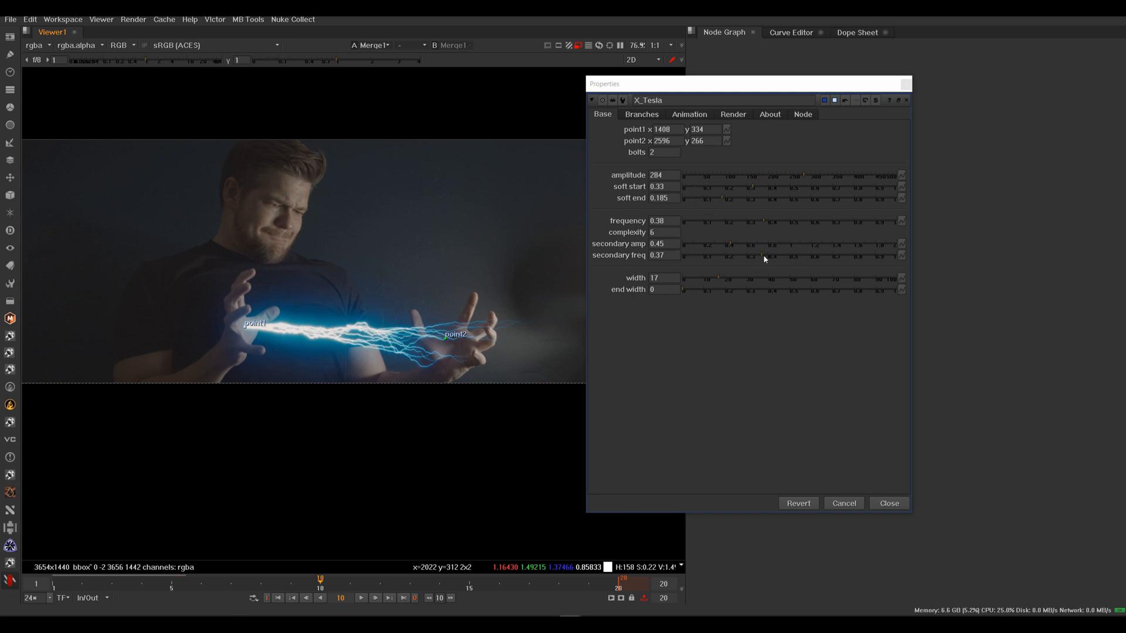
{"action": "mouse_move", "coordinate": [744, 192]}
{"action": "left_mouse_down"}
{"action": "mouse_move", "coordinate": [780, 196]}
{"action": "mouse_move", "coordinate": [723, 189]}
{"action": "left_mouse_up"}
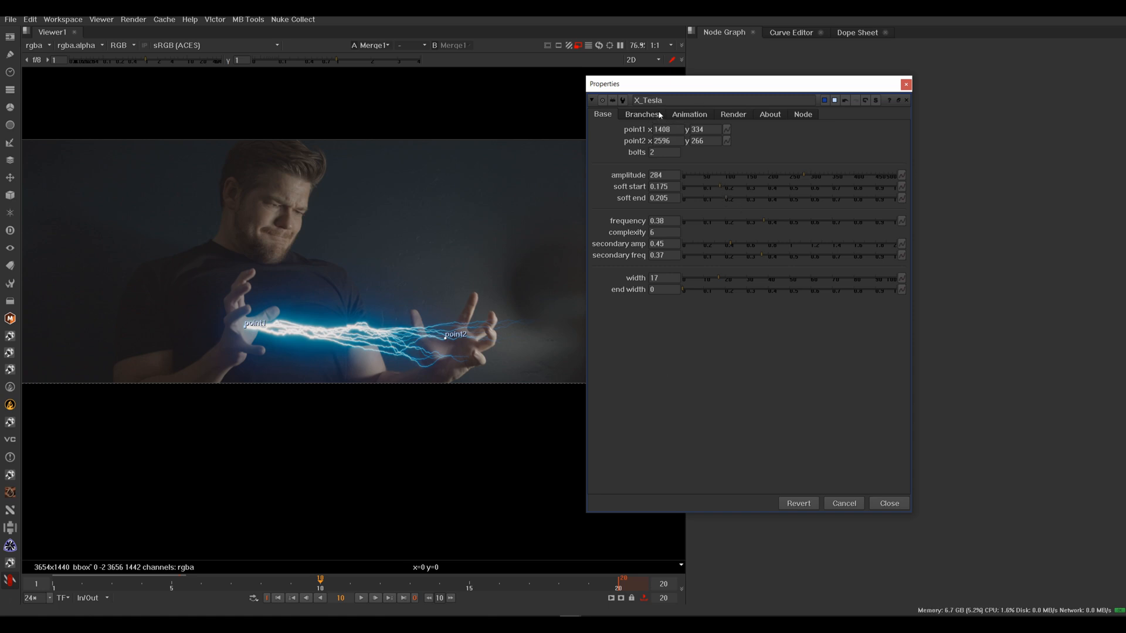
Keyframe the bolt width at 0 on frame 3 and at 26.5 on frame 4.
{"action": "left_click_drag", "start_coordinate": [691, 84], "coordinate": [760, 83]}
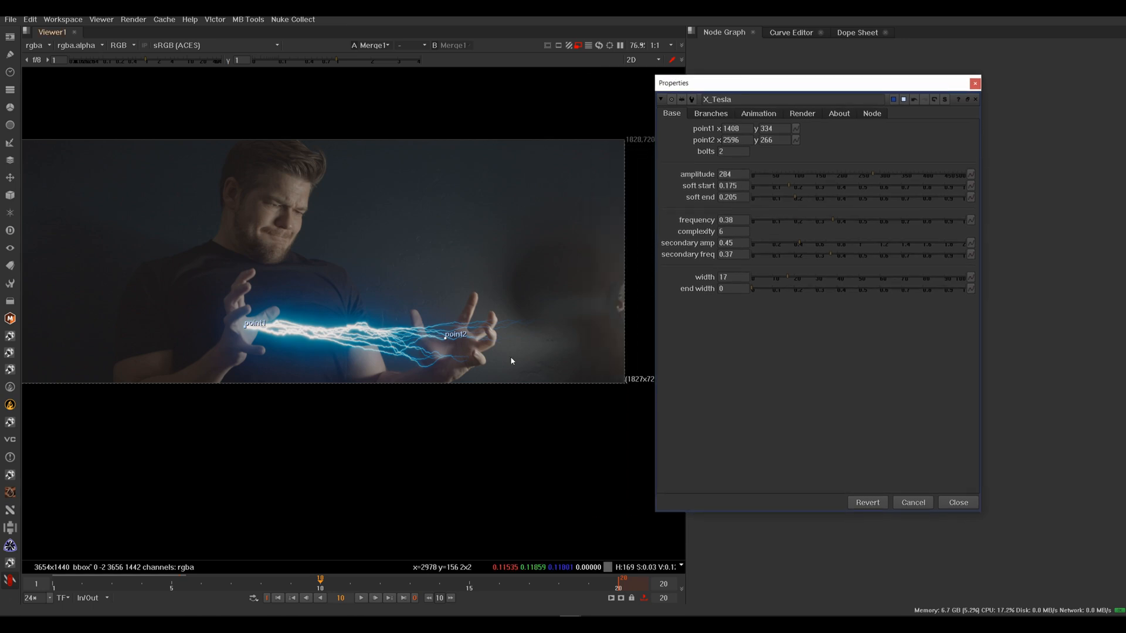
{"action": "left_click_drag", "start_coordinate": [59, 580], "coordinate": [119, 577]}
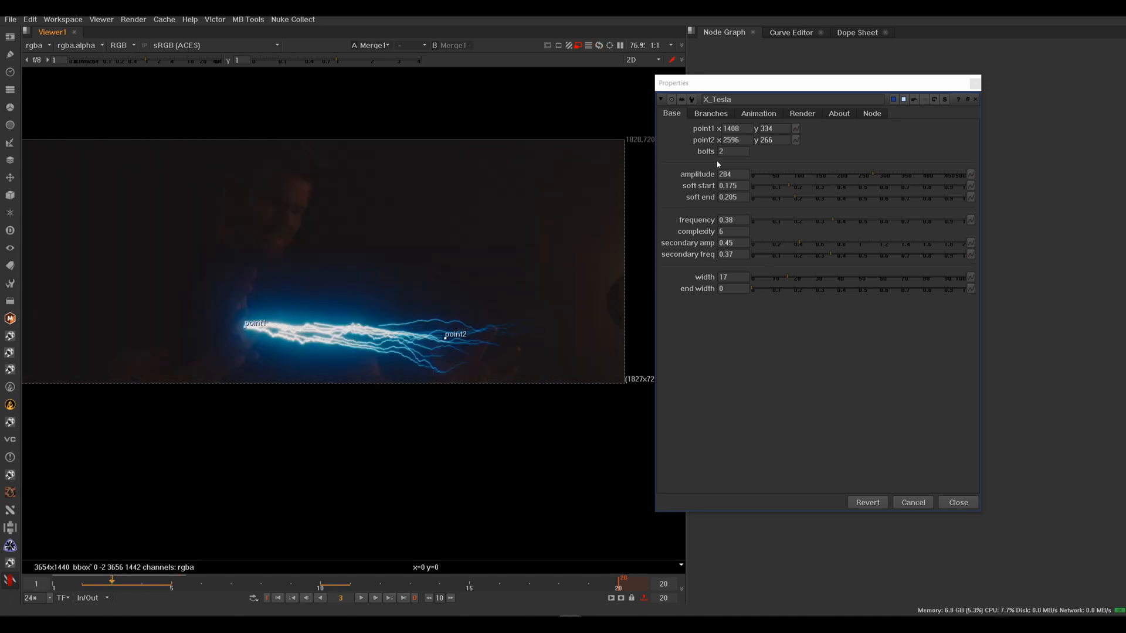
{"action": "left_click_drag", "start_coordinate": [772, 281], "coordinate": [744, 279]}
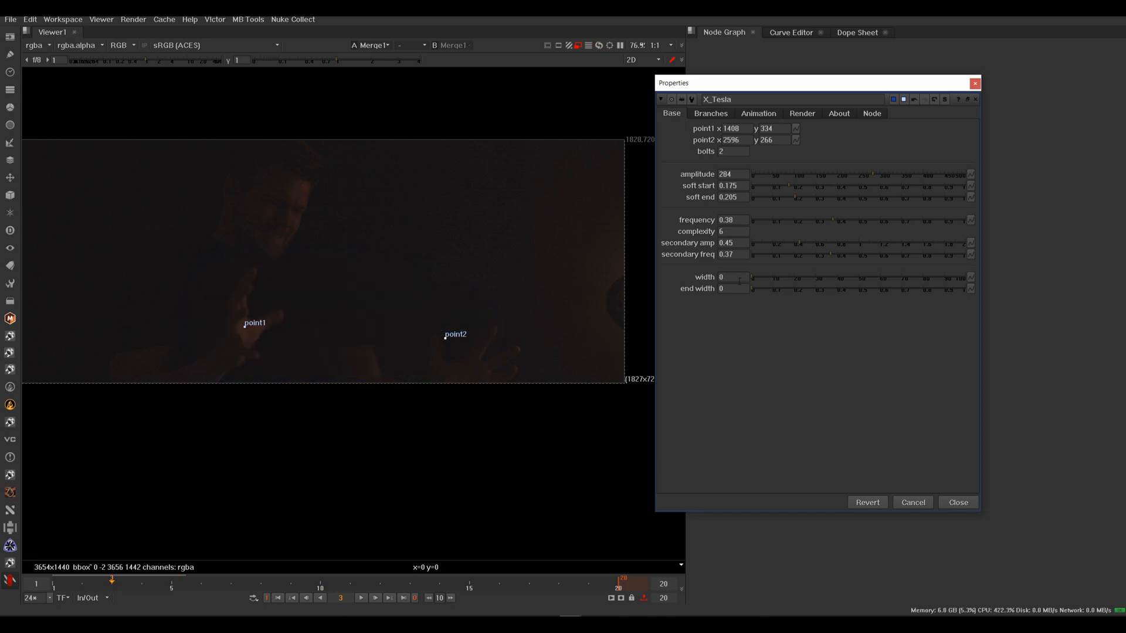
{"action": "left_click", "coordinate": [971, 278]}
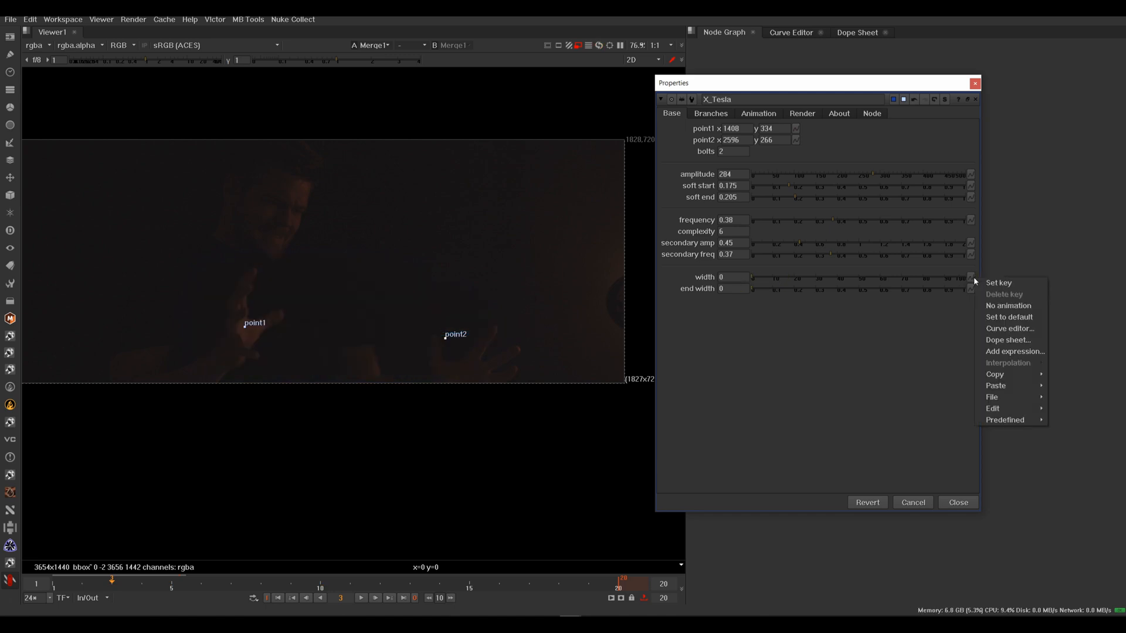
{"action": "left_click", "coordinate": [1011, 288]}
{"action": "left_click", "coordinate": [141, 581]}
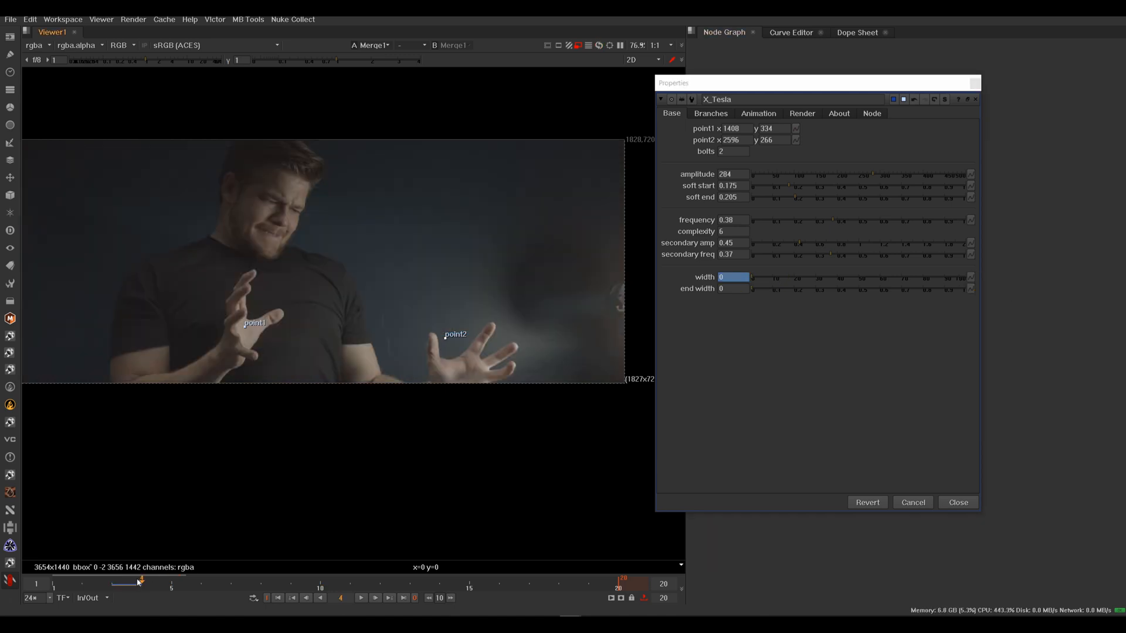
{"action": "left_click_drag", "start_coordinate": [779, 282], "coordinate": [806, 280]}
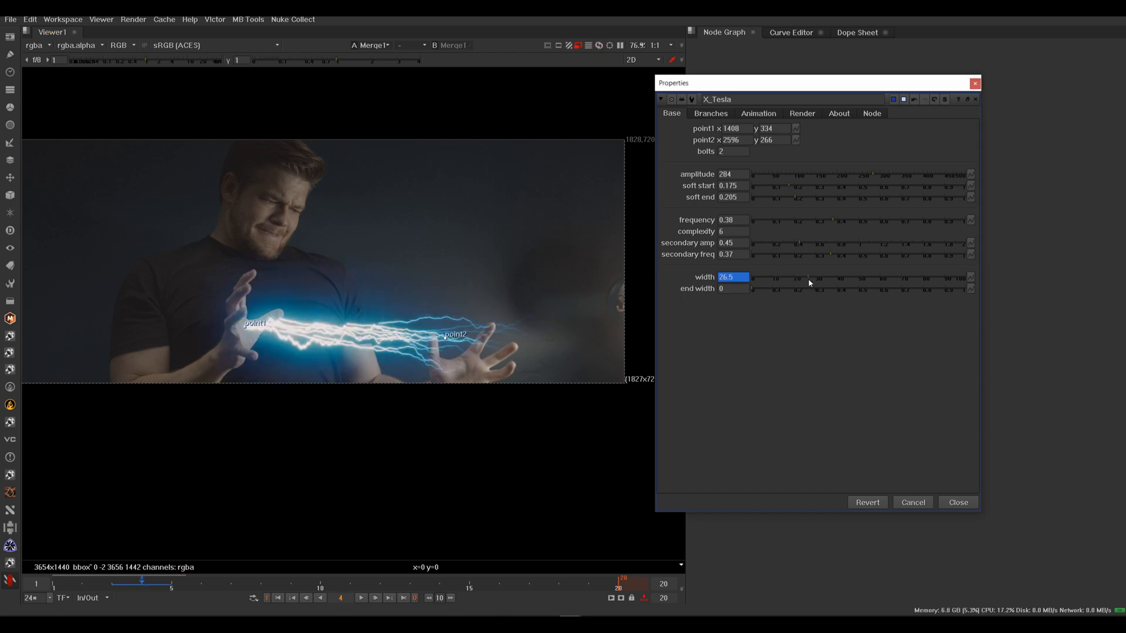
Set position keyframes for both point1 and point2 of the X_Tesla node on frame 4.
{"action": "left_click", "coordinate": [796, 128]}
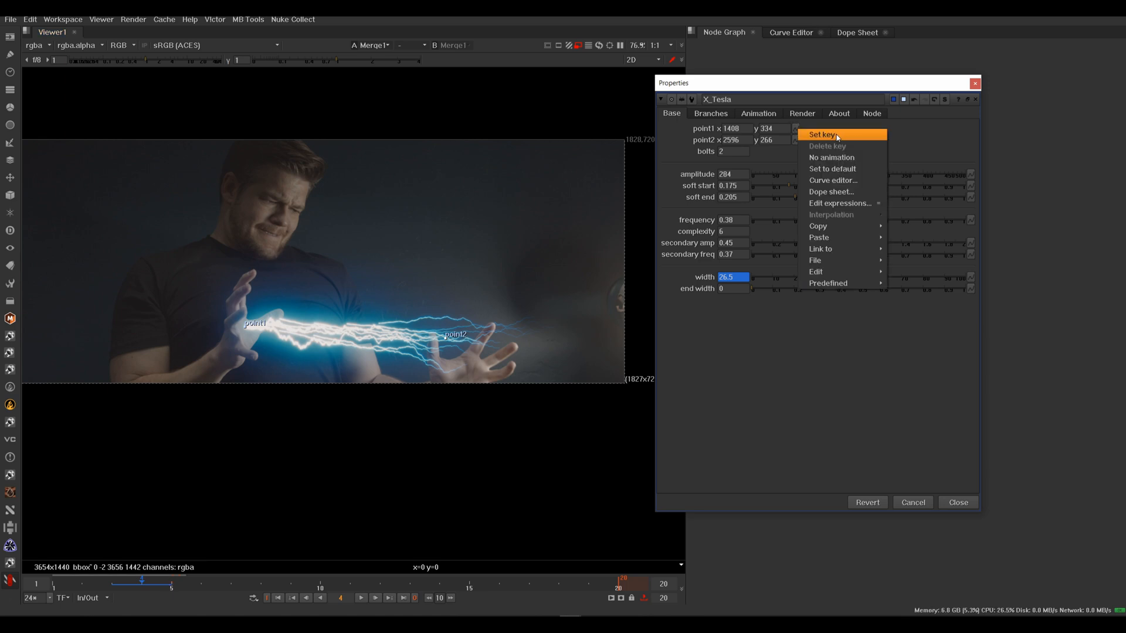
{"action": "left_click", "coordinate": [833, 135]}
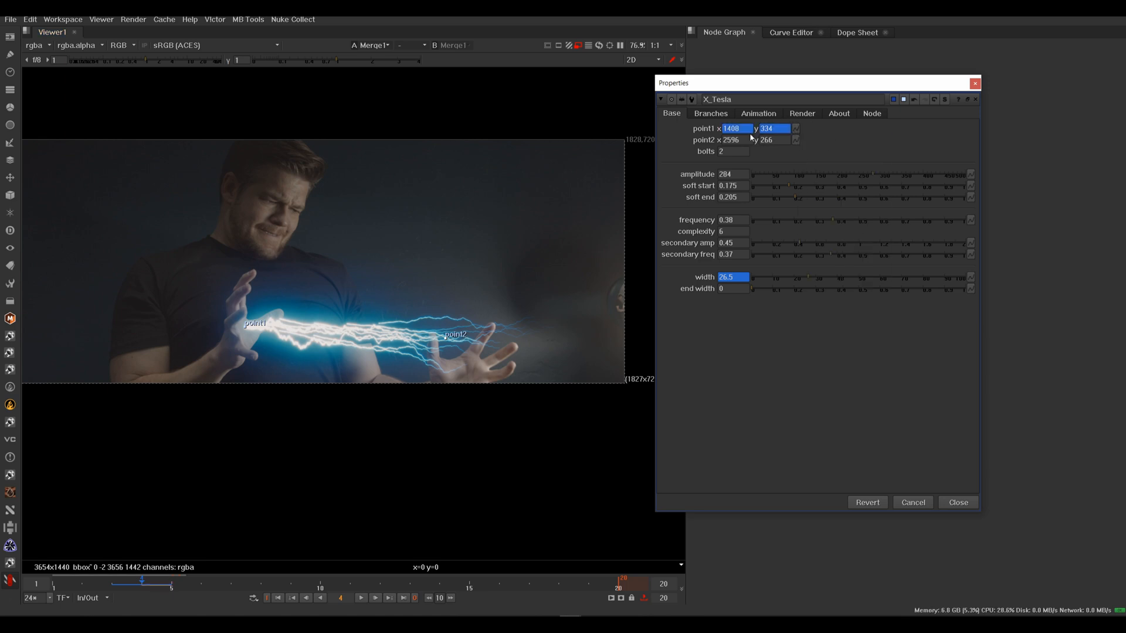
{"action": "left_click", "coordinate": [796, 140]}
{"action": "left_click", "coordinate": [828, 149]}
On frame 4, move point2 to about x 2680, y 102 and point1 to about x 1429, y 308, matching the palms.
{"action": "left_click_drag", "start_coordinate": [445, 340], "coordinate": [459, 371]}
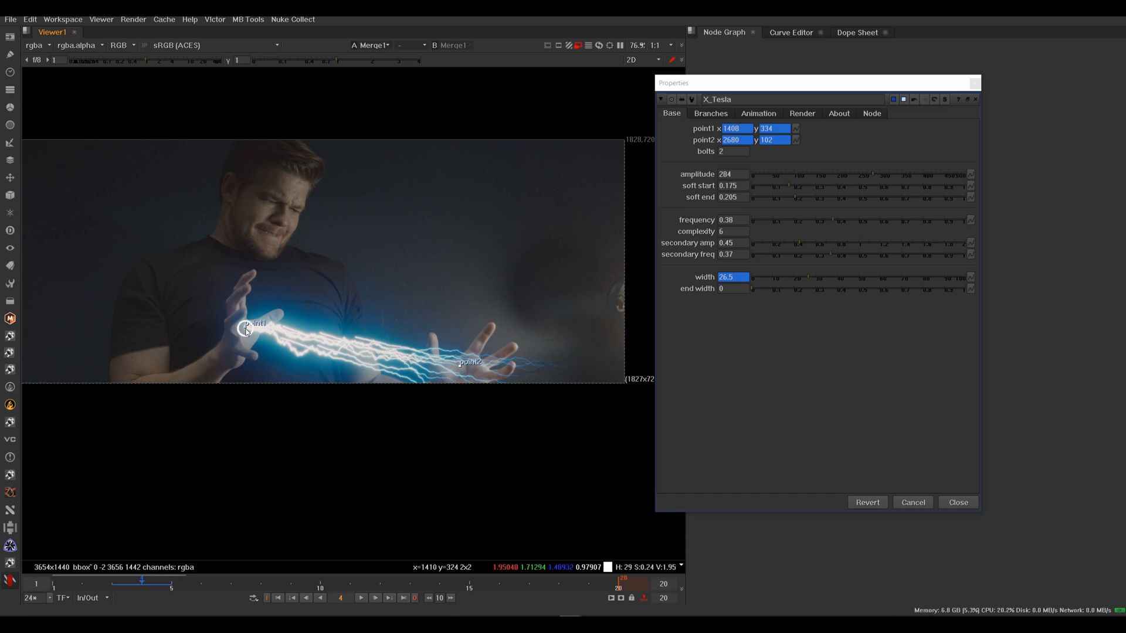
{"action": "scroll", "coordinate": [248, 330], "scroll_direction": "up", "scroll_amount": 5}
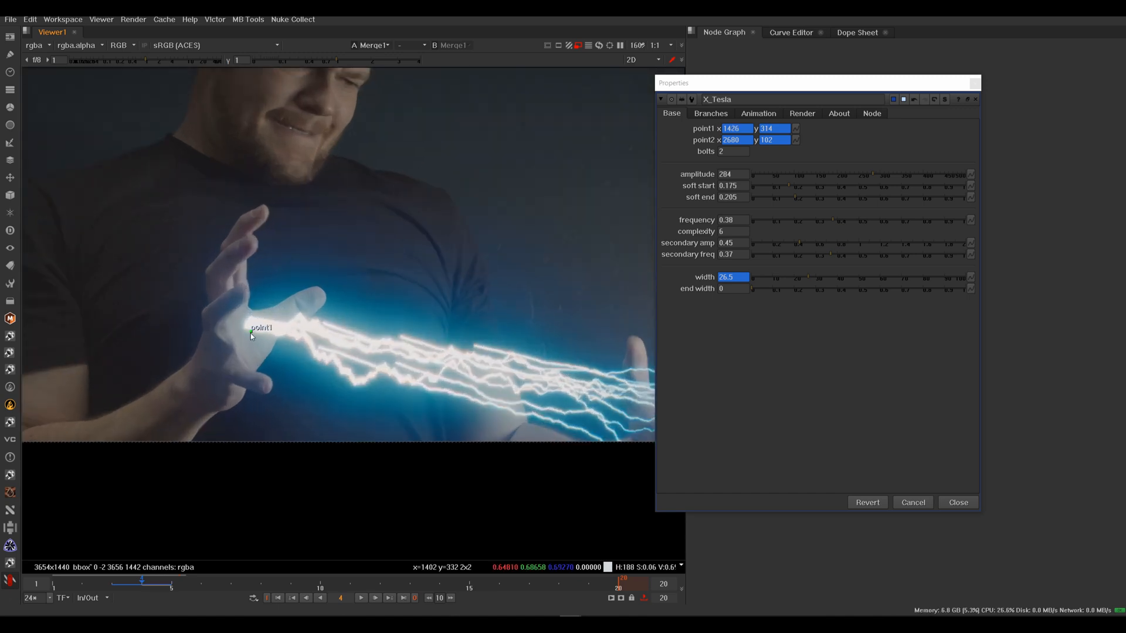
{"action": "left_click_drag", "start_coordinate": [251, 335], "coordinate": [257, 340]}
{"action": "scroll", "coordinate": [449, 349], "scroll_direction": "down", "scroll_amount": 1}
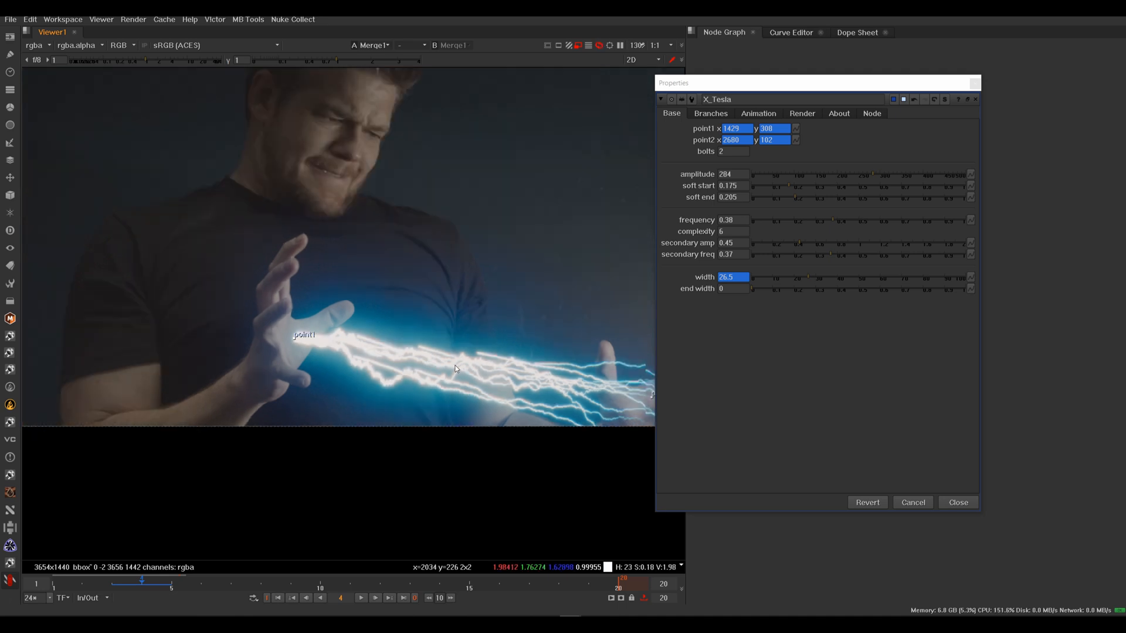
{"action": "scroll", "coordinate": [458, 363], "scroll_direction": "down", "scroll_amount": 2}
{"action": "scroll", "coordinate": [469, 363], "scroll_direction": "up", "scroll_amount": 1}
{"action": "middle_click_drag", "start_coordinate": [487, 371], "coordinate": [416, 330]}
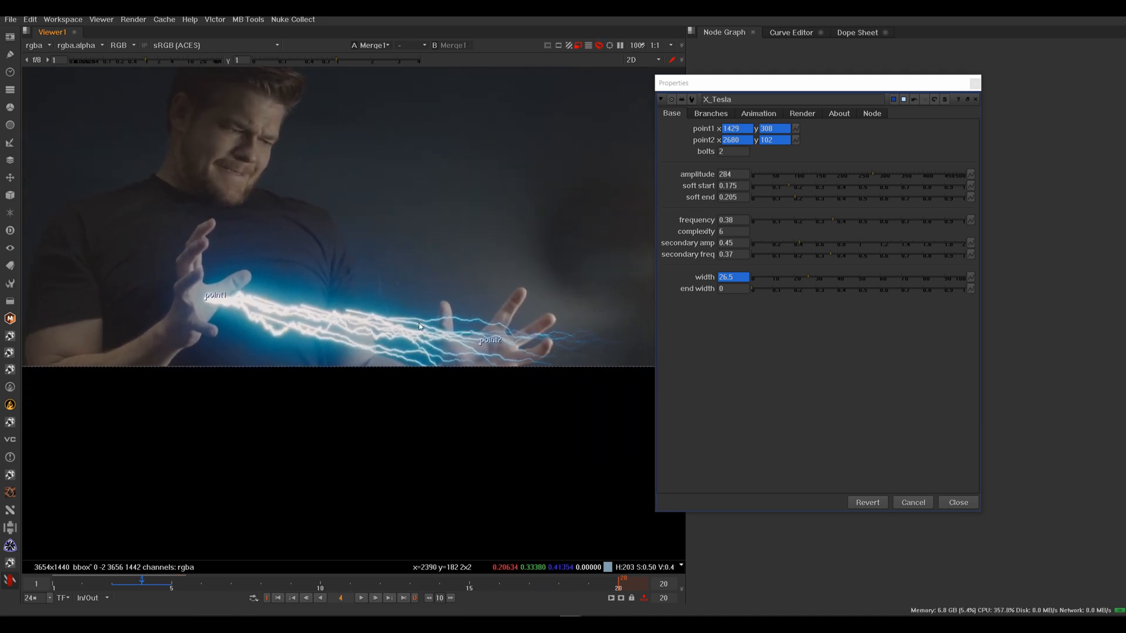
{"action": "scroll", "coordinate": [486, 348], "scroll_direction": "down", "scroll_amount": 2}
Keyframe the bolt width at 1.5 on frame 5.
{"action": "left_click", "coordinate": [181, 587]}
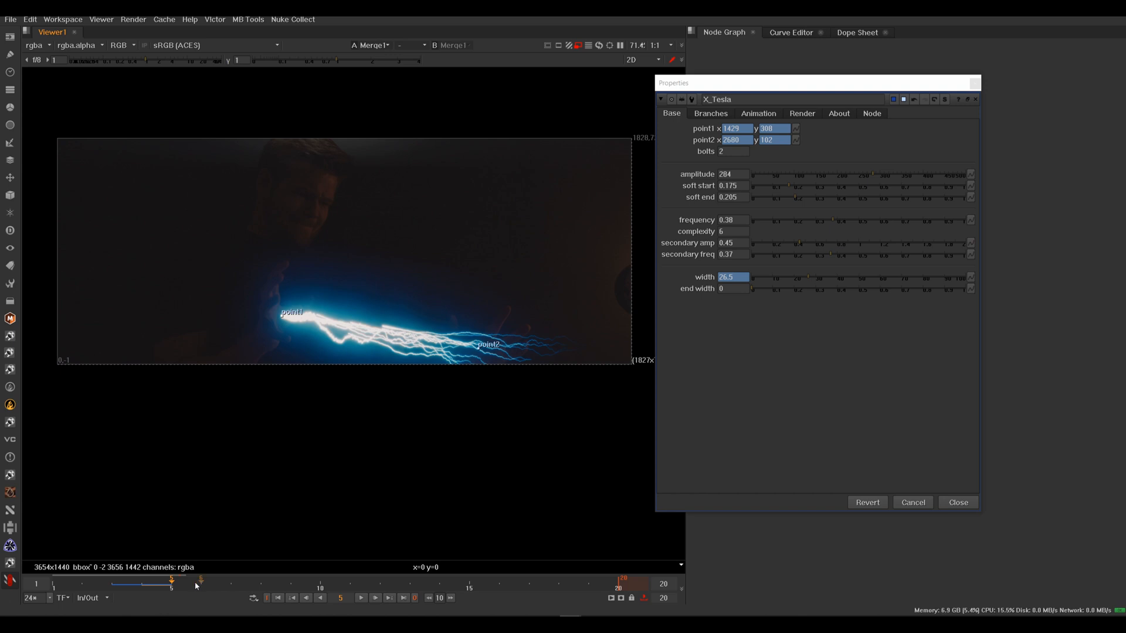
{"action": "left_click", "coordinate": [768, 280]}
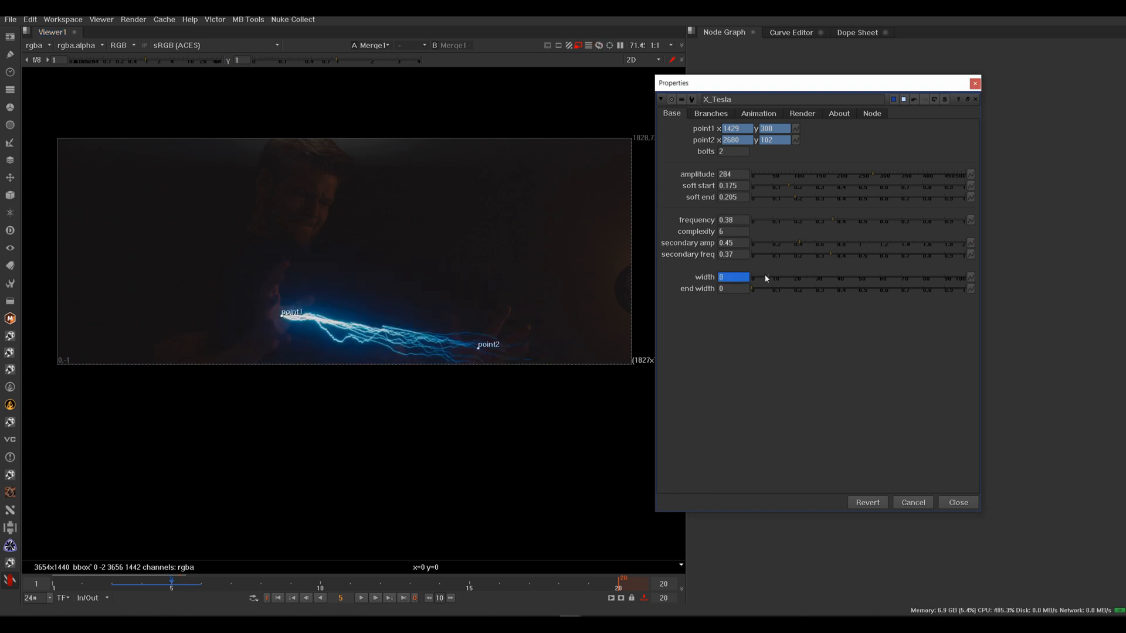
{"action": "left_click", "coordinate": [757, 279]}
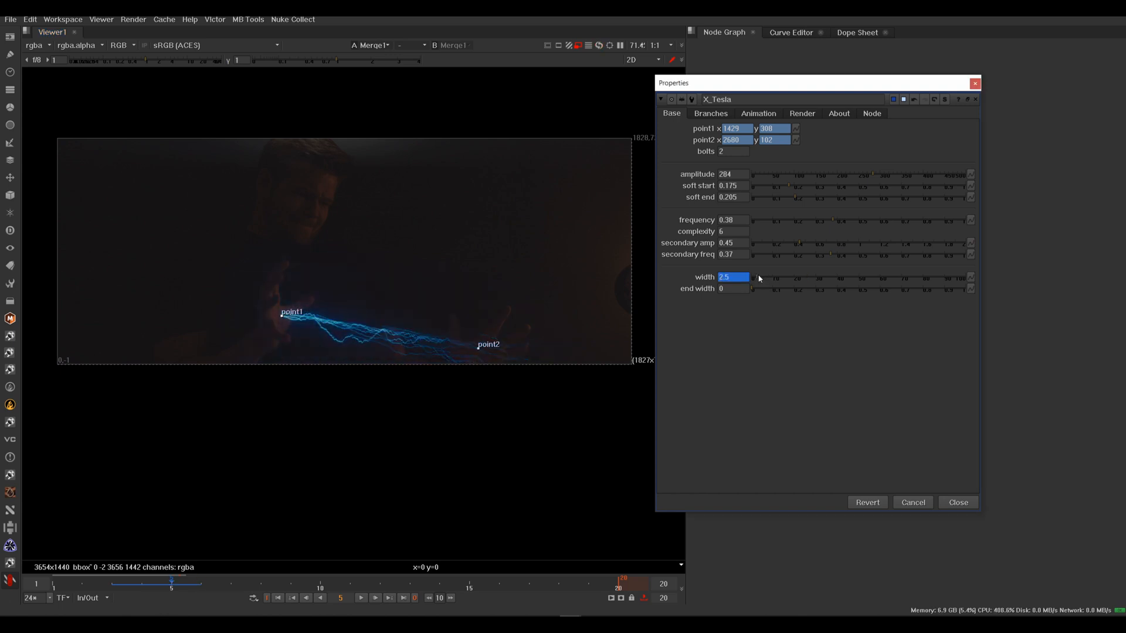
{"action": "left_click", "coordinate": [760, 280]}
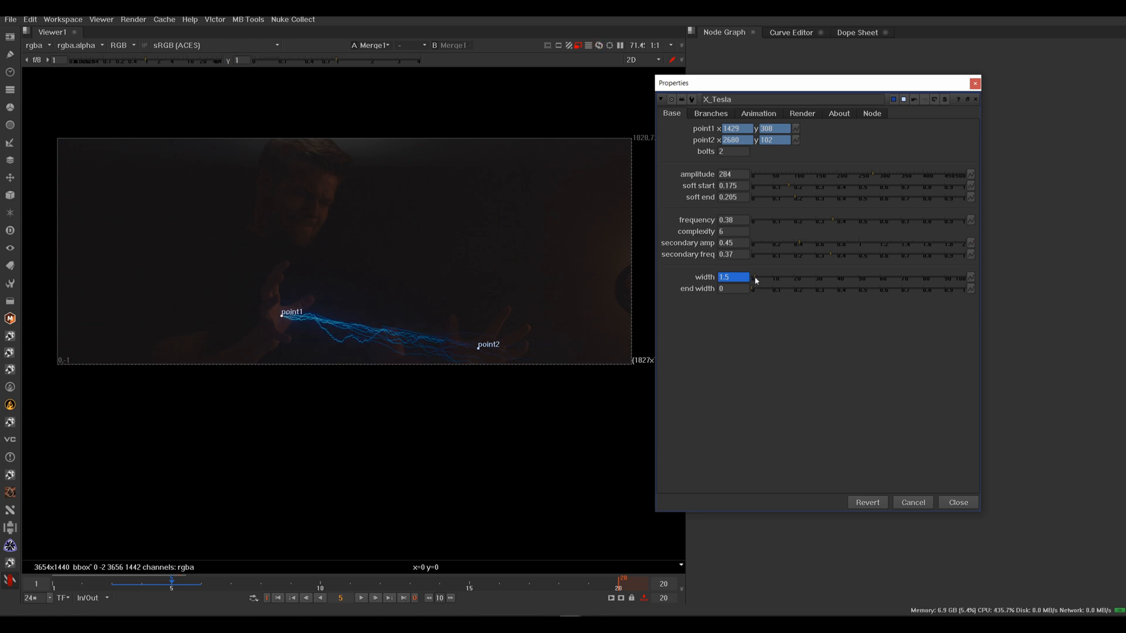
On frame 6, keyframe the bolt width at 19.5 and move point2 to about x 2716, y 150.
{"action": "left_click", "coordinate": [201, 584]}
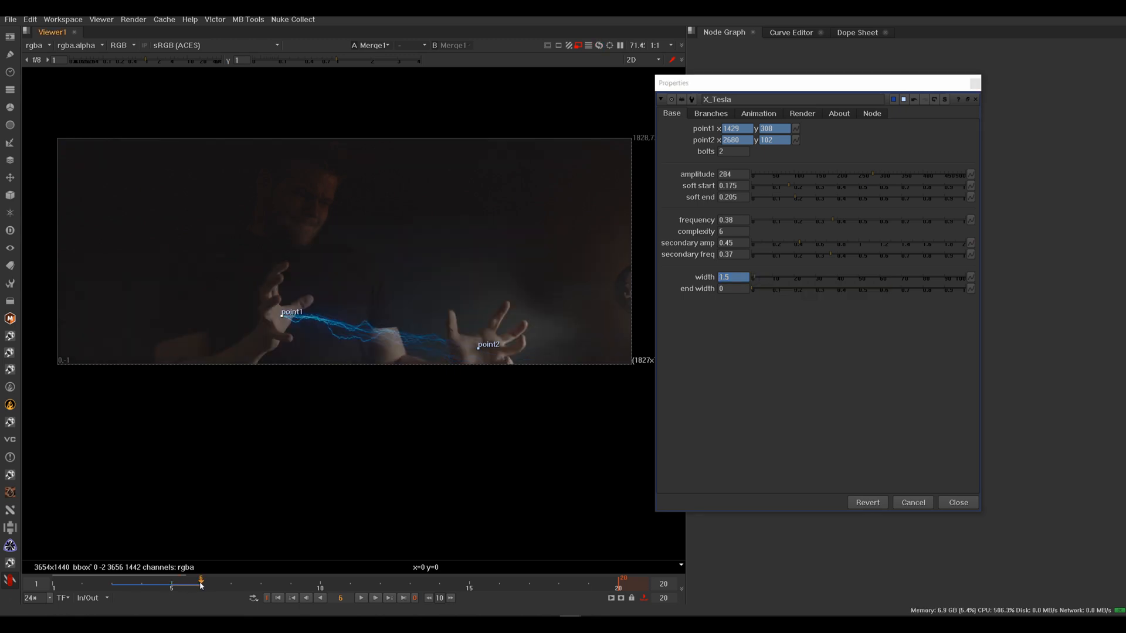
{"action": "left_click", "coordinate": [793, 279]}
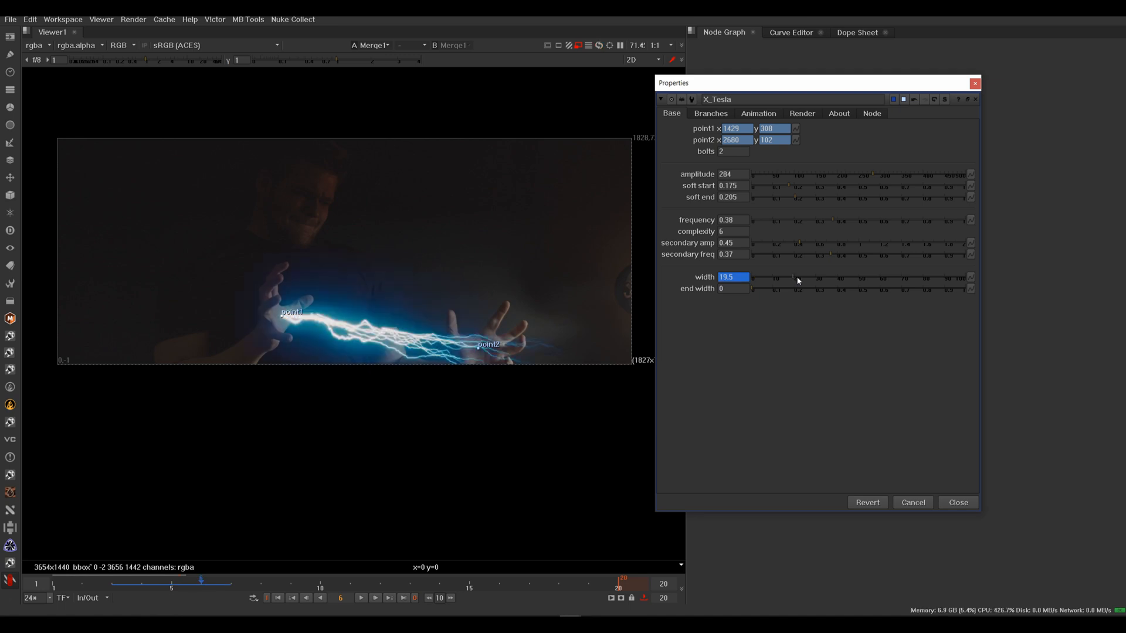
{"action": "left_click", "coordinate": [479, 348]}
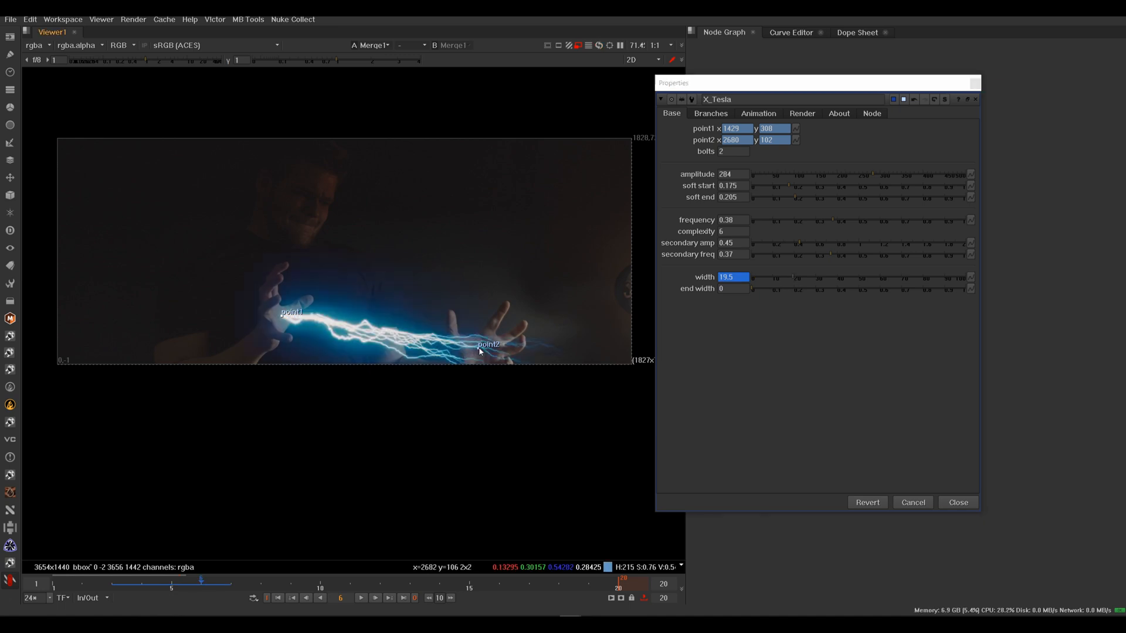
{"action": "left_click_drag", "start_coordinate": [480, 351], "coordinate": [484, 345]}
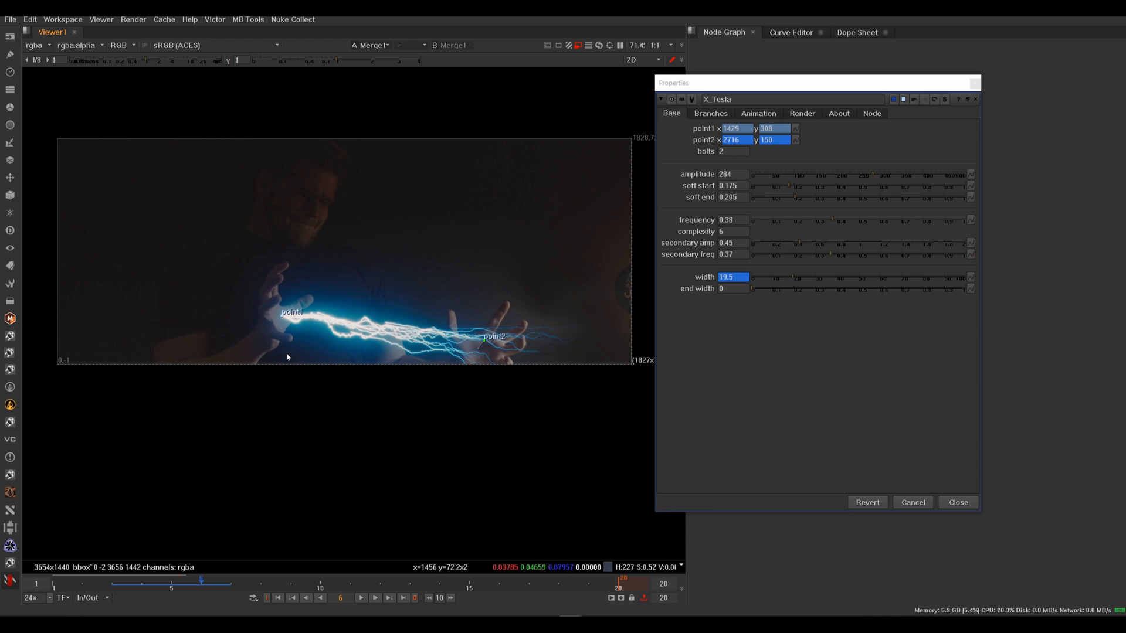
On frame 7, move point1 to about x 1409, y 294 in the palm of the hand.
{"action": "key", "text": "Right"}
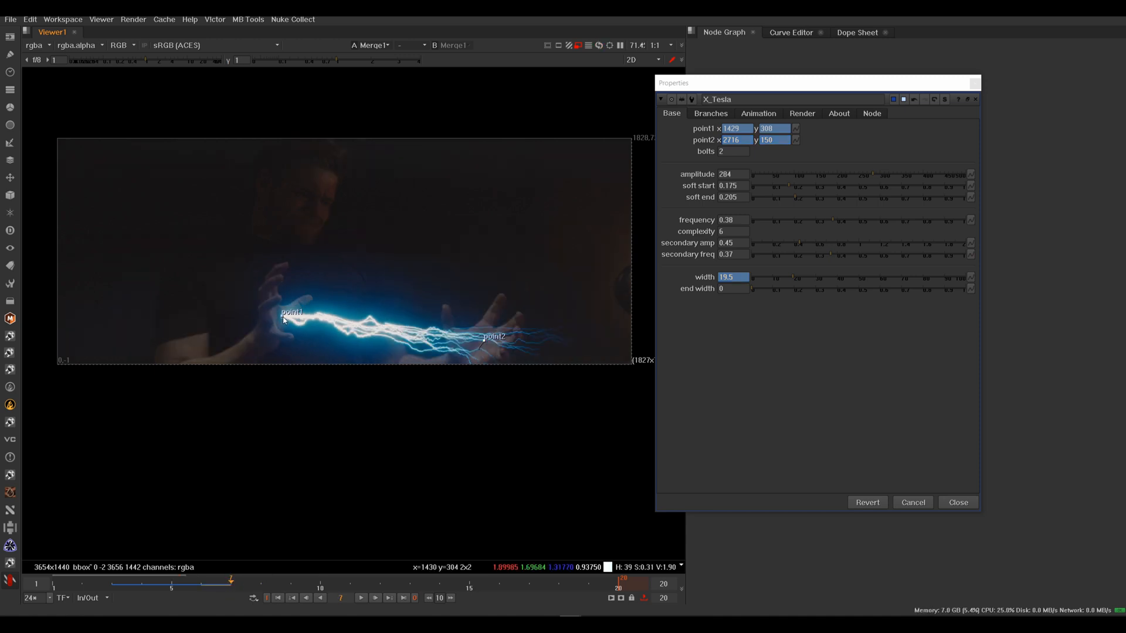
{"action": "scroll", "coordinate": [276, 314], "scroll_direction": "up", "scroll_amount": 3}
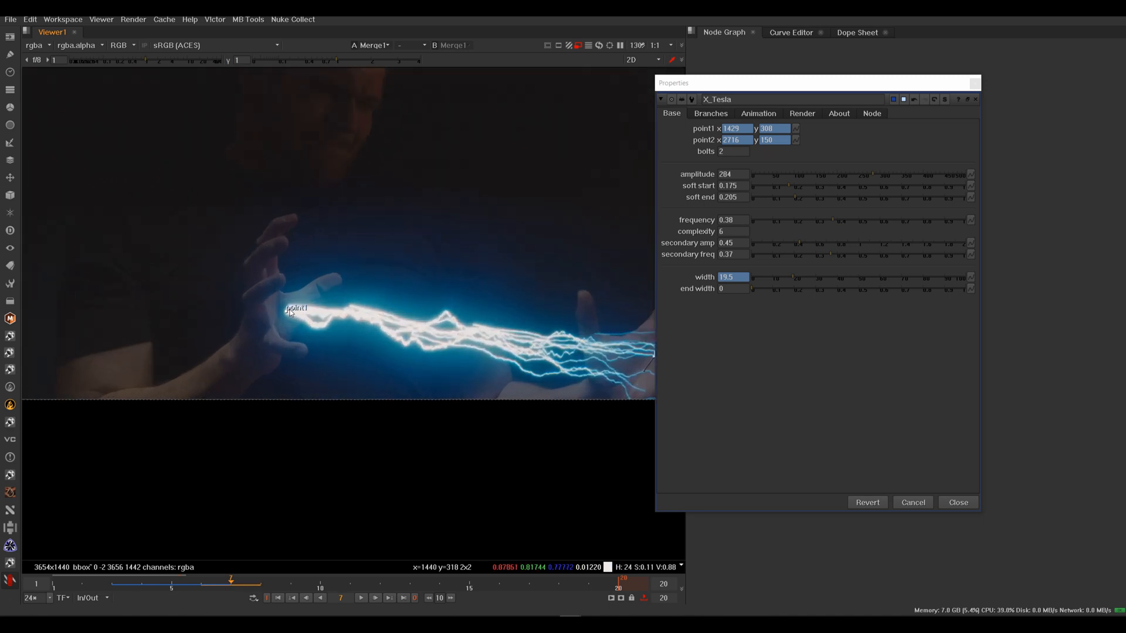
{"action": "left_click_drag", "start_coordinate": [285, 315], "coordinate": [280, 315]}
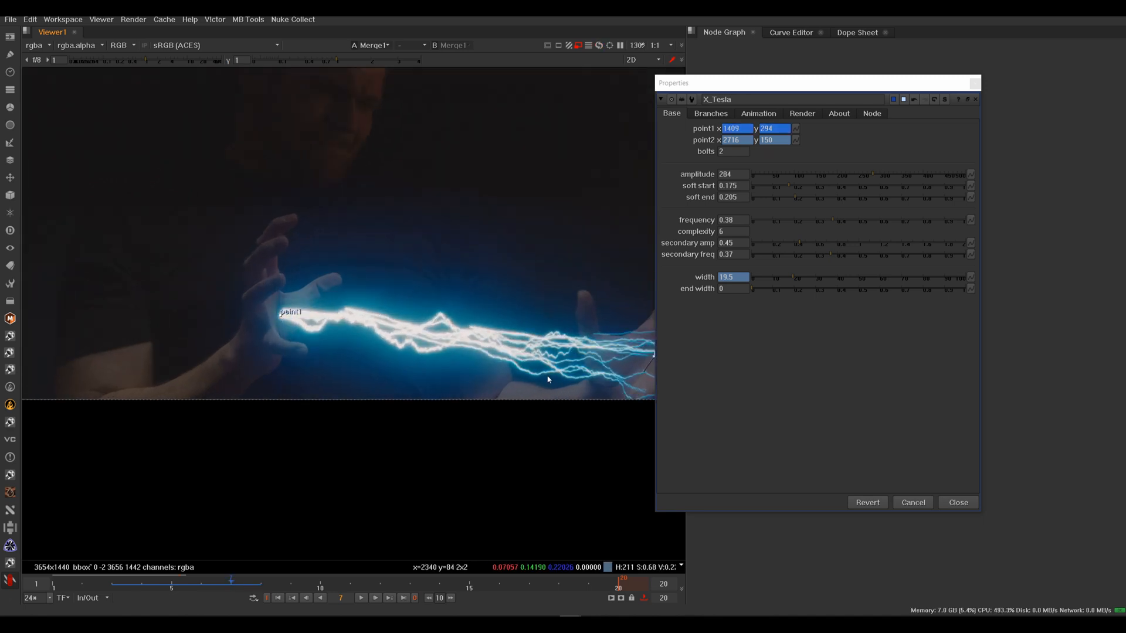
On frame 7, move point2 to about x 2719, y 178 and set the bolt width to 12.5.
{"action": "middle_click_drag", "start_coordinate": [548, 375], "coordinate": [483, 360]}
{"action": "left_click_drag", "start_coordinate": [595, 347], "coordinate": [593, 334]}
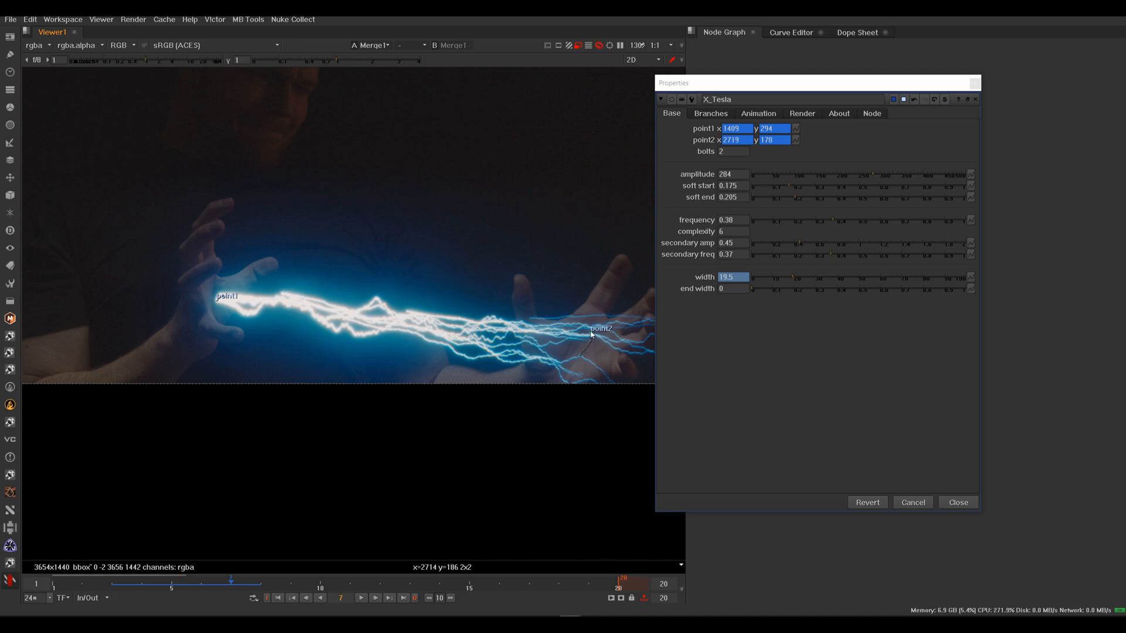
{"action": "left_click", "coordinate": [777, 276]}
{"action": "scroll", "coordinate": [431, 378], "scroll_direction": "down", "scroll_amount": 2}
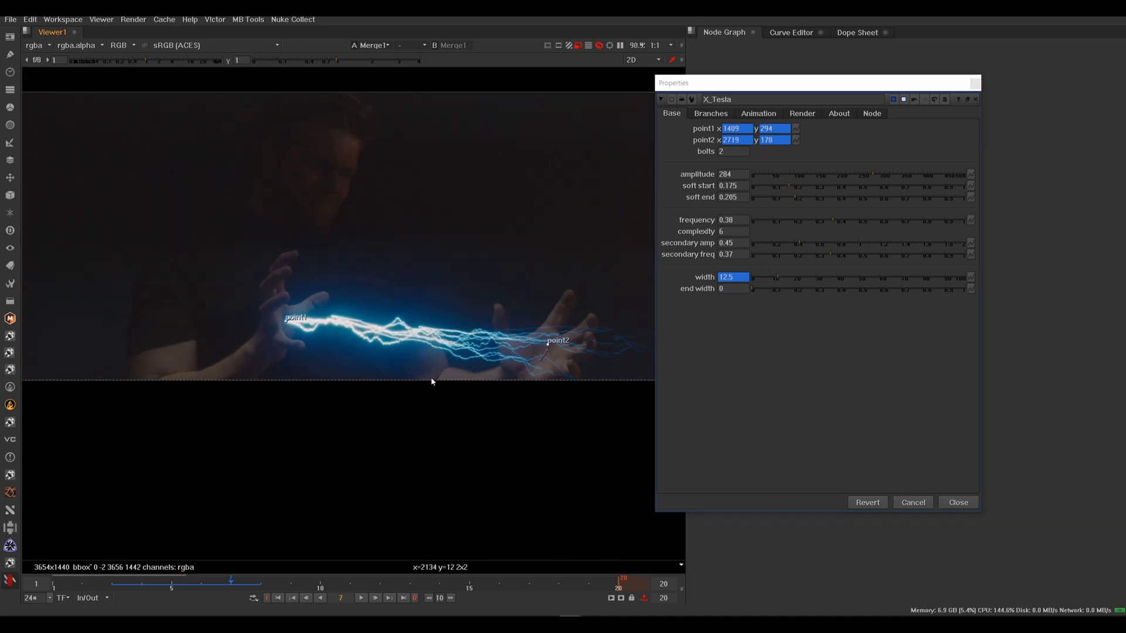
Keyframe the bolt width at 2.5 on frame 8 and at 0 on frame 9.
{"action": "left_click", "coordinate": [288, 584]}
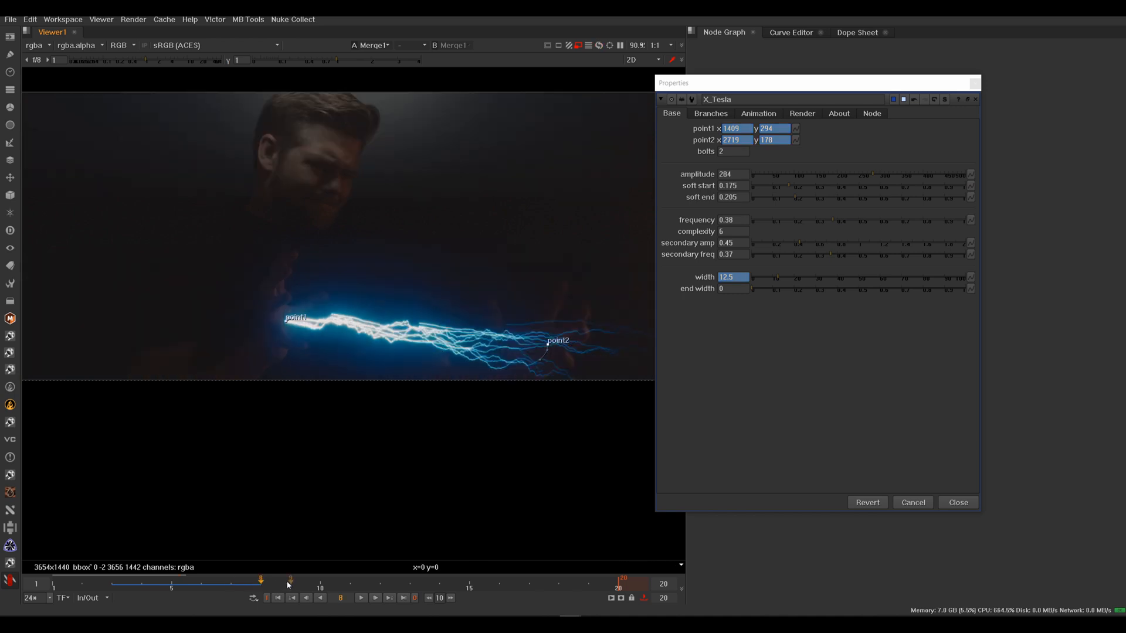
{"action": "left_click", "coordinate": [758, 276]}
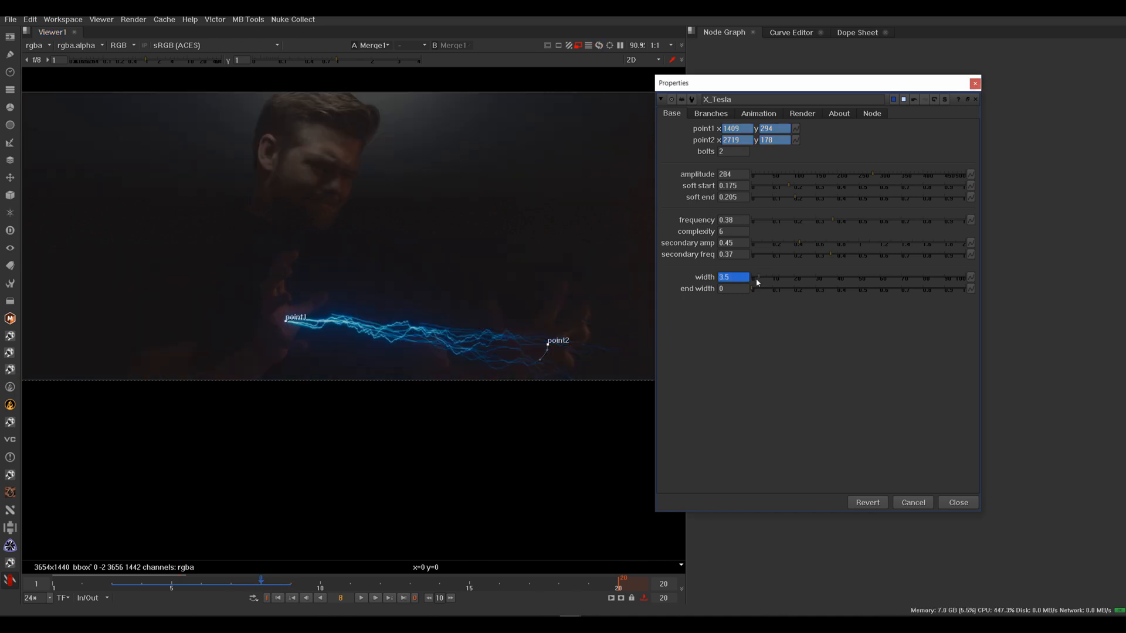
{"action": "left_click", "coordinate": [757, 277]}
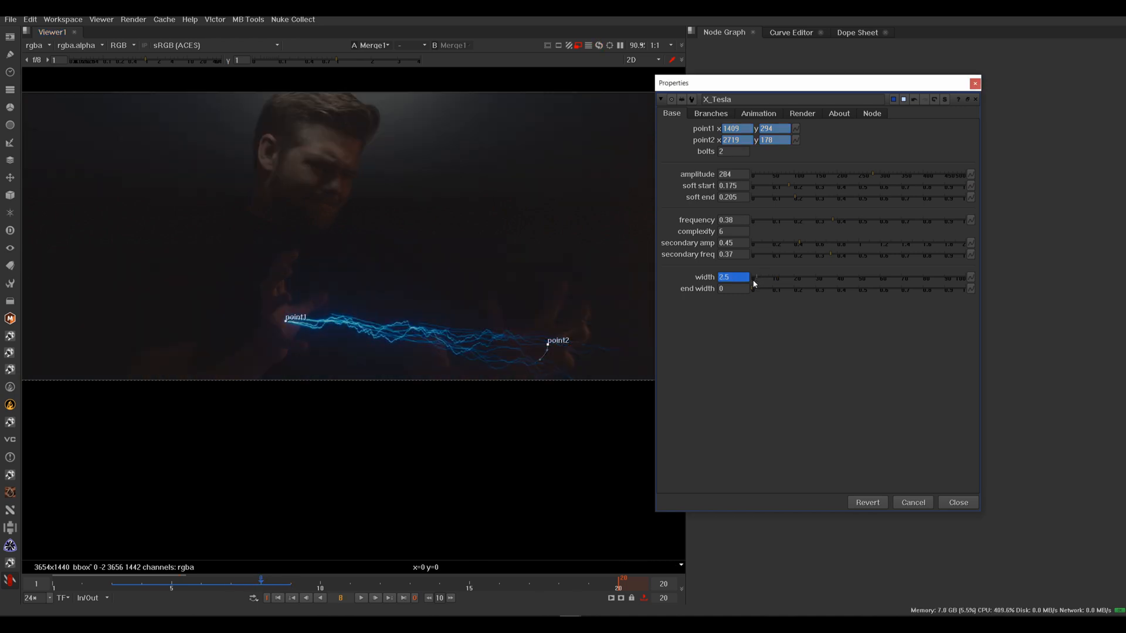
{"action": "left_click", "coordinate": [289, 584]}
{"action": "left_click", "coordinate": [732, 278]}
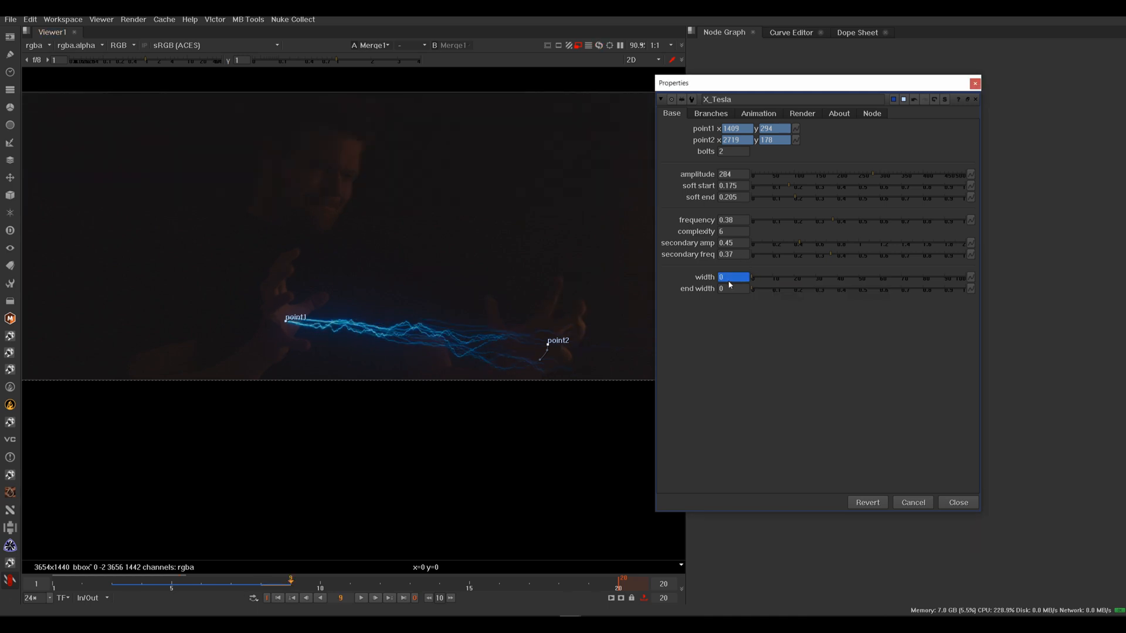
{"action": "type", "text": "0"}
{"action": "key", "text": "Return"}
{"action": "scroll", "coordinate": [446, 351], "scroll_direction": "down", "scroll_amount": 3}
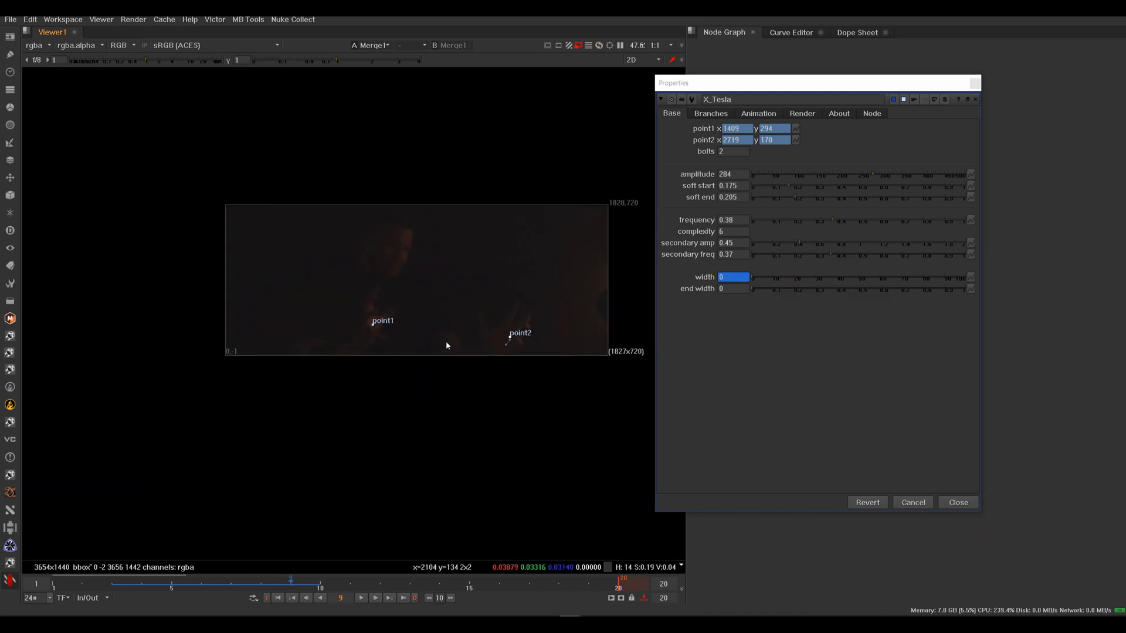
Check the following frames for the next light flash and set a bolt width key of 0 on frame 15.
{"action": "left_click", "coordinate": [350, 583]}
{"action": "left_click", "coordinate": [379, 580]}
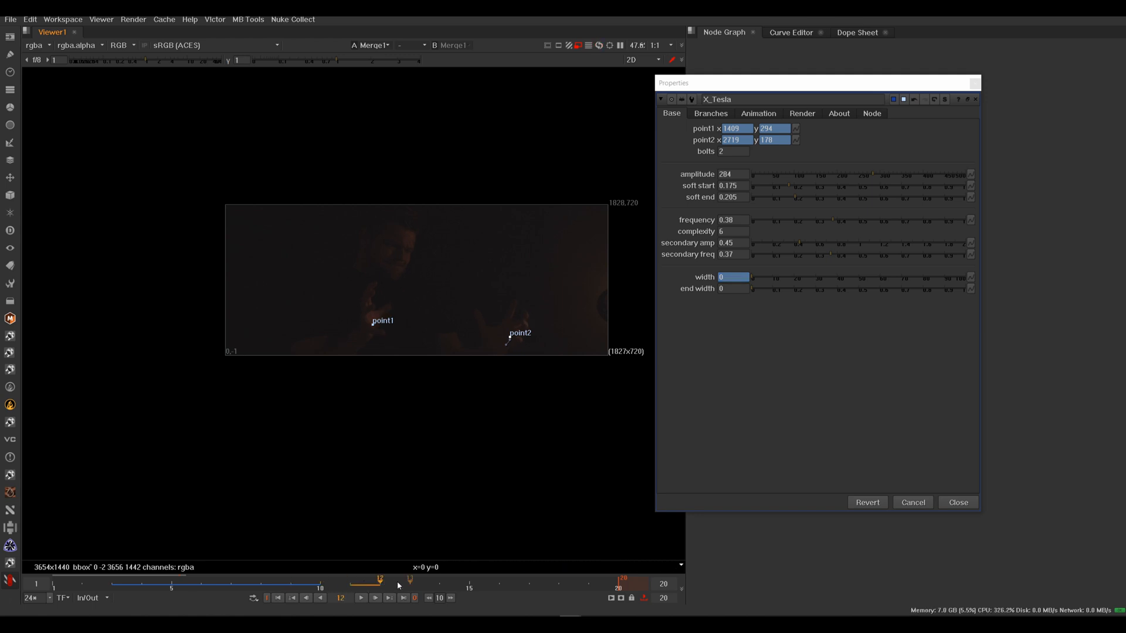
{"action": "left_click", "coordinate": [505, 580]}
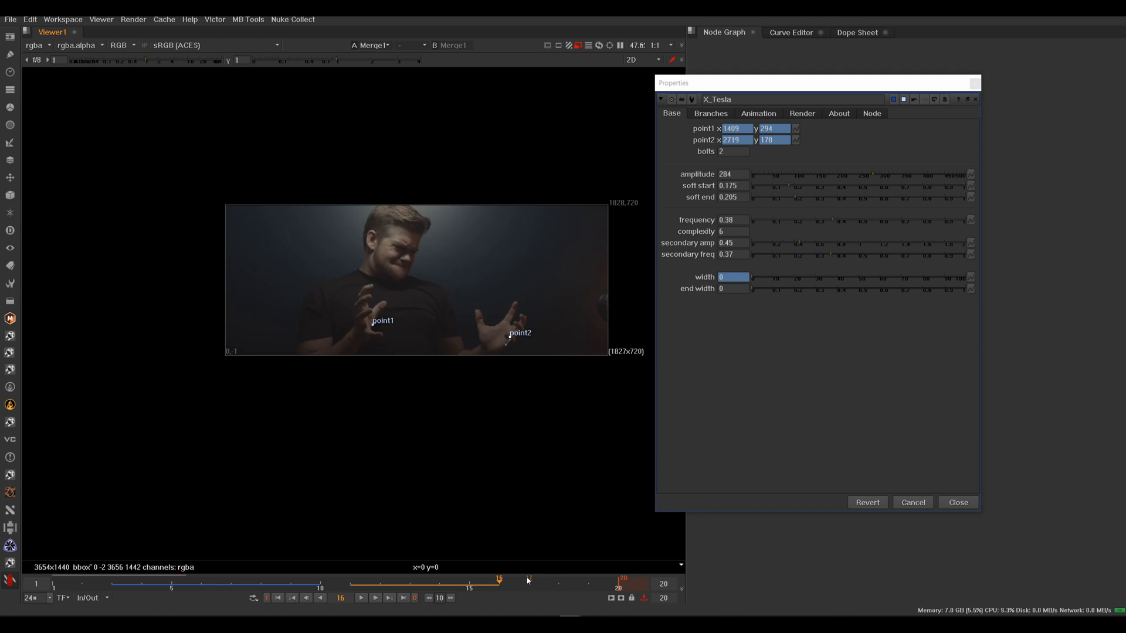
{"action": "left_click", "coordinate": [470, 581]}
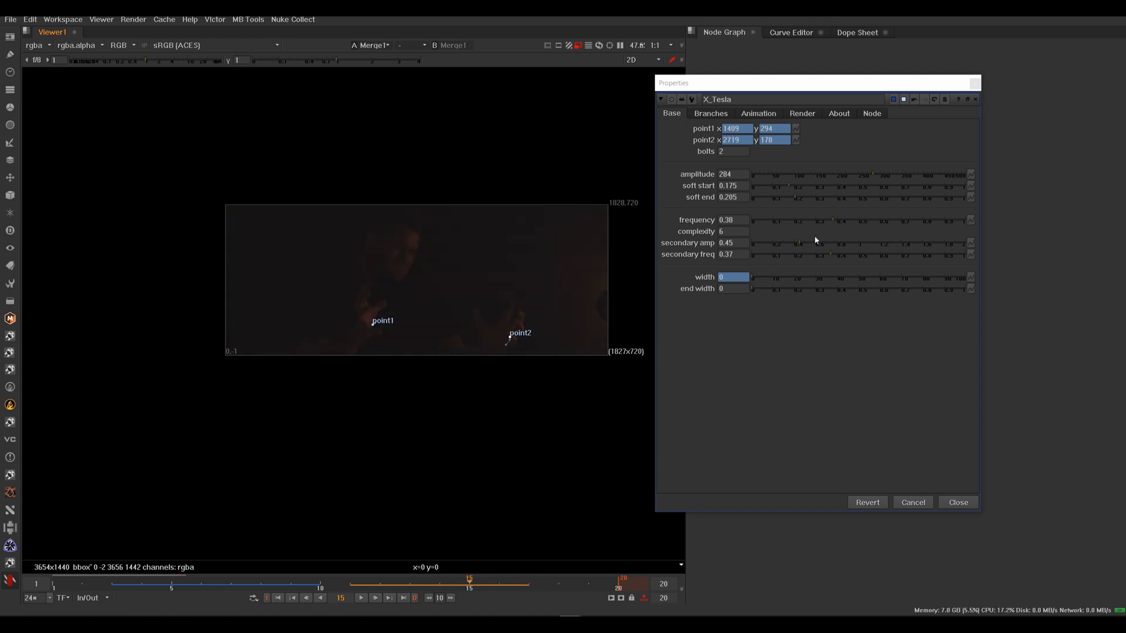
{"action": "left_click", "coordinate": [971, 278]}
{"action": "left_click", "coordinate": [987, 286]}
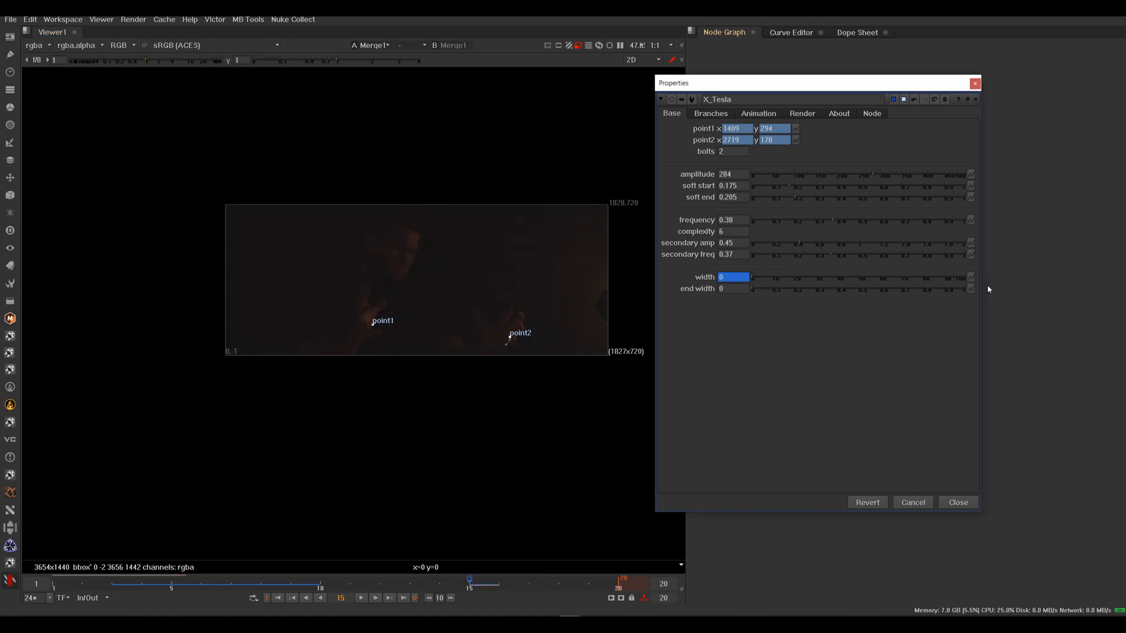
On frame 16, keyframe the bolt width at 28 and move point1 to about x 1370, y 330.
{"action": "left_click", "coordinate": [497, 582]}
{"action": "left_click", "coordinate": [813, 279]}
{"action": "scroll", "coordinate": [392, 340], "scroll_direction": "up", "scroll_amount": 6}
{"action": "left_click_drag", "start_coordinate": [335, 253], "coordinate": [312, 240]}
{"action": "scroll", "coordinate": [522, 322], "scroll_direction": "down", "scroll_amount": 6}
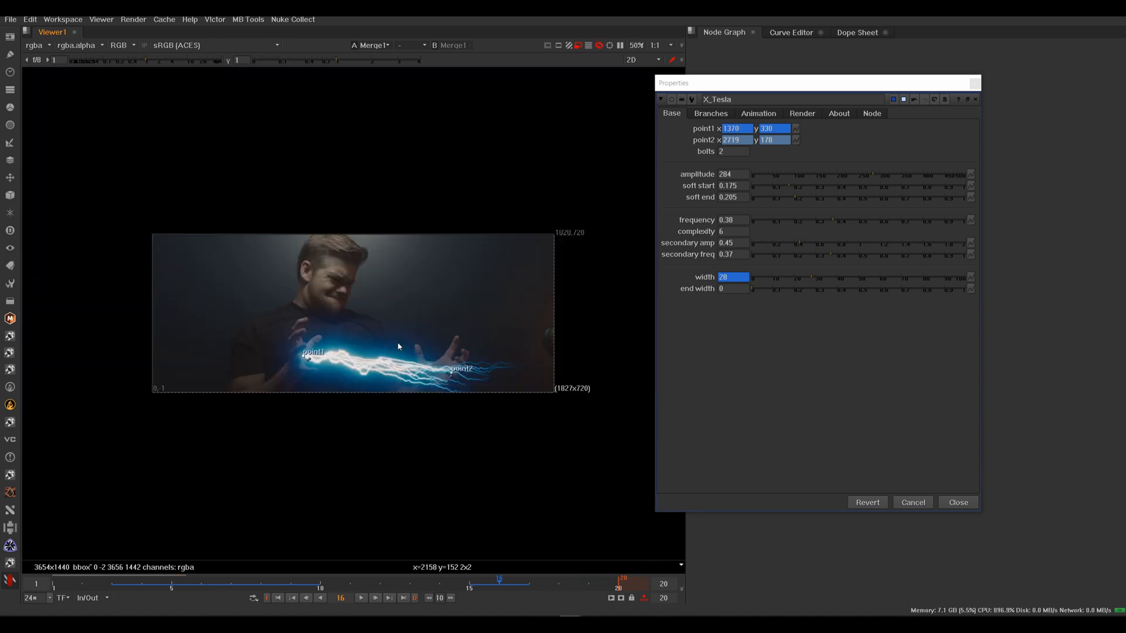
On frame 16, move point2 to about x 2546, y 244 at the receiving hand.
{"action": "scroll", "coordinate": [449, 378], "scroll_direction": "up", "scroll_amount": 5}
{"action": "left_click_drag", "start_coordinate": [459, 355], "coordinate": [396, 335]}
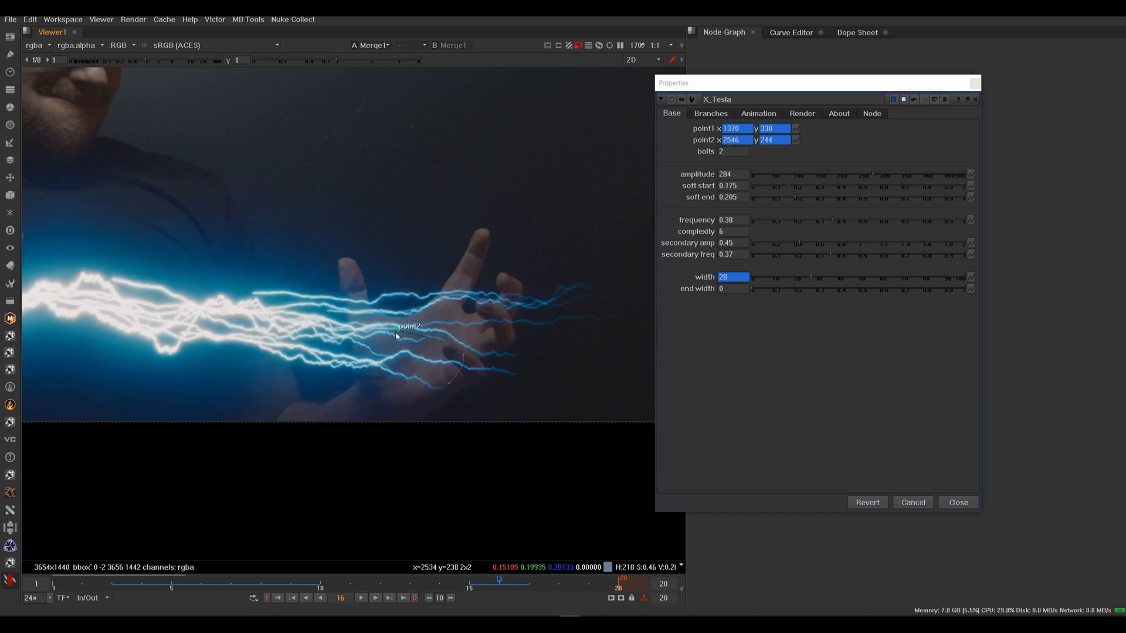
{"action": "scroll", "coordinate": [522, 354], "scroll_direction": "down", "scroll_amount": 3}
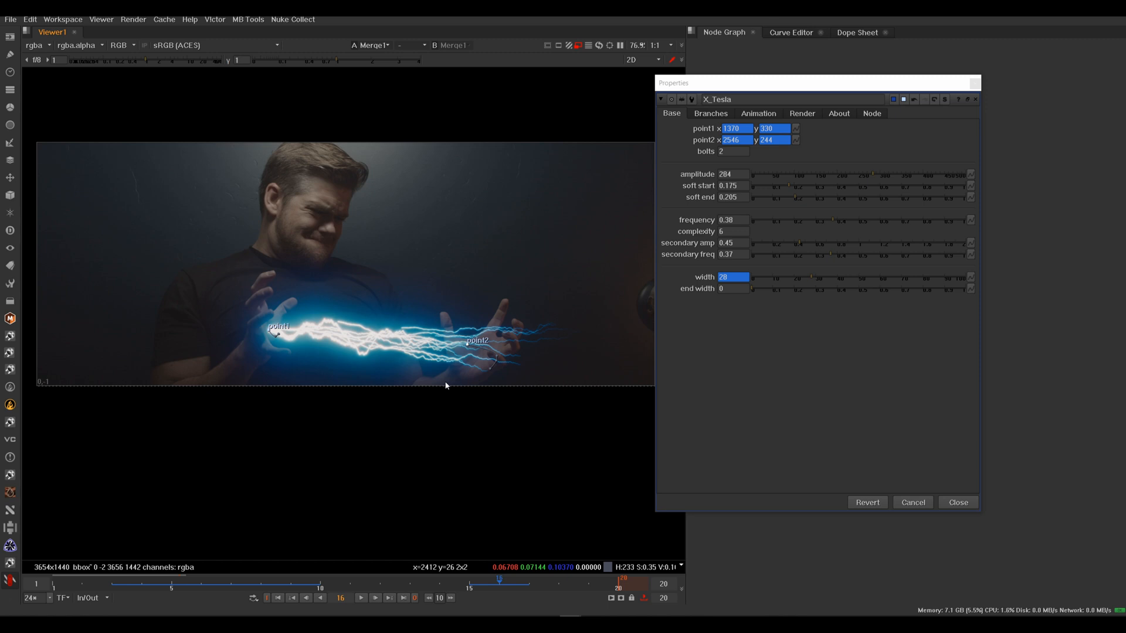
Reopen the X_Tesla node's settings and keyframe the bolt width at 36.5 on frame 17.
{"action": "left_click", "coordinate": [978, 88]}
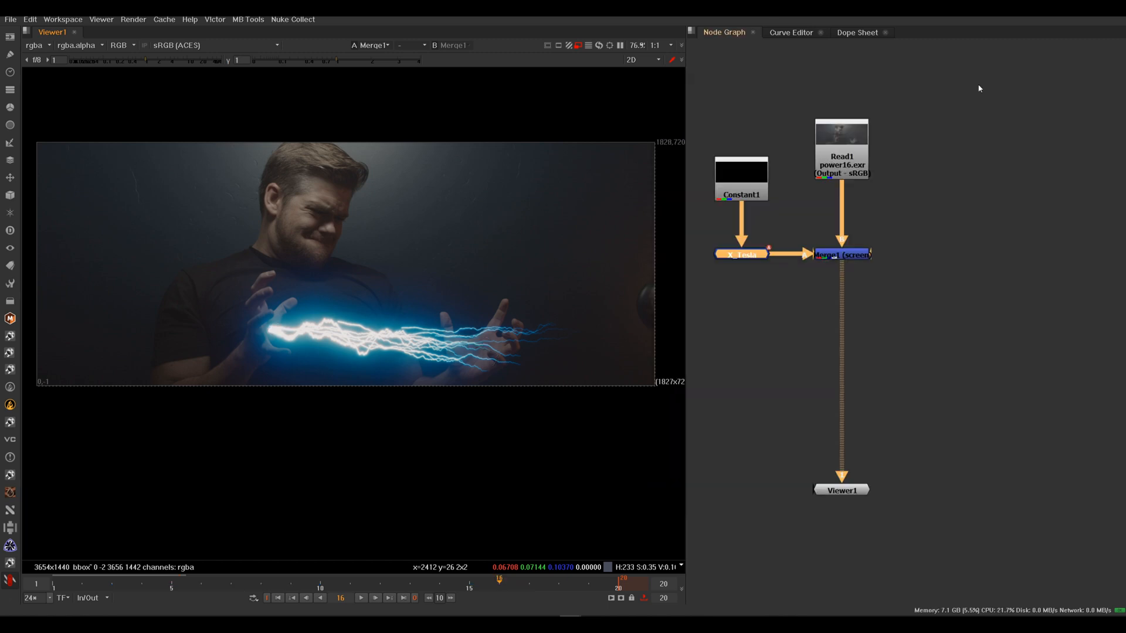
{"action": "double_click", "coordinate": [744, 255]}
{"action": "left_click", "coordinate": [531, 586]}
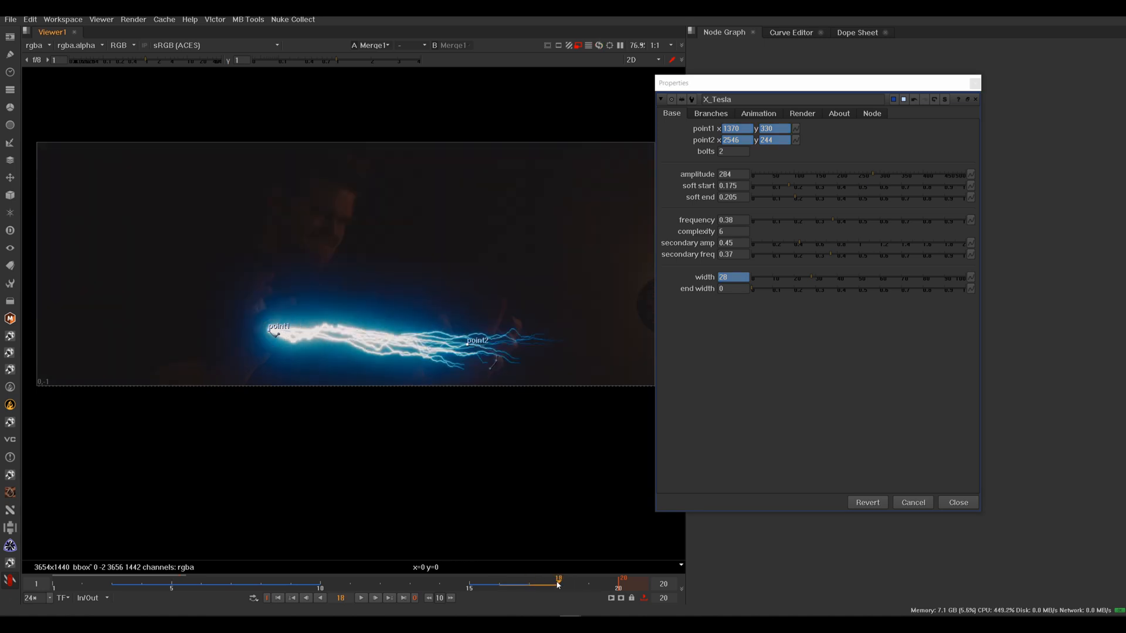
{"action": "key", "text": "Left"}
{"action": "left_click", "coordinate": [530, 582]}
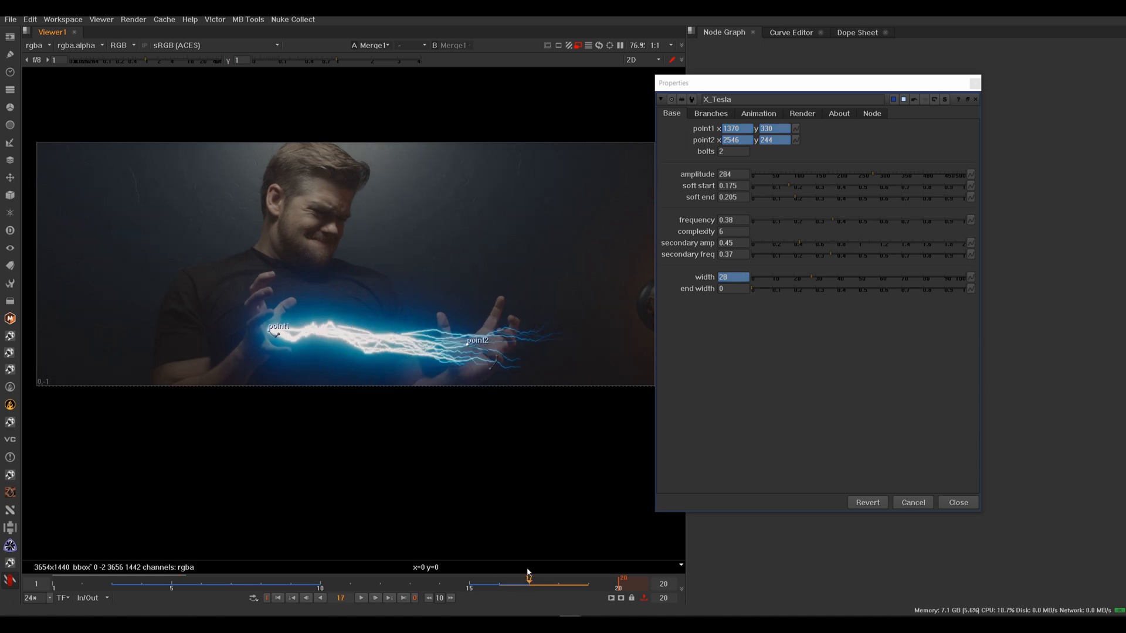
{"action": "left_click", "coordinate": [830, 280]}
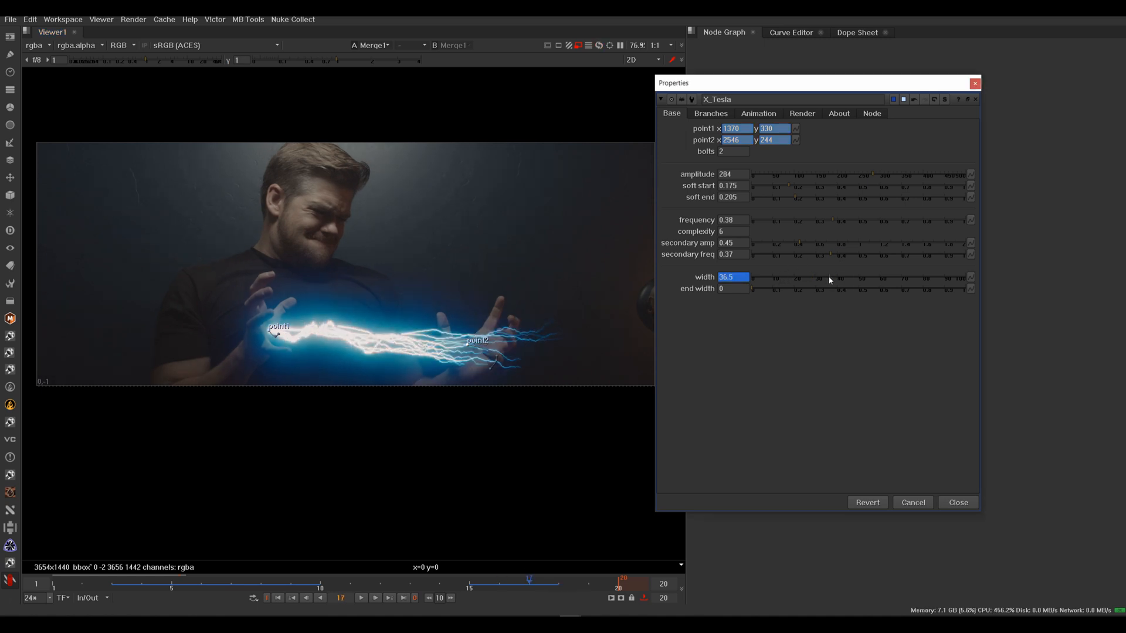
Keyframe the bolt width at 40.5 on frame 17, 6.5 on frame 18 and 38 on frame 19.
{"action": "left_click", "coordinate": [839, 278]}
{"action": "left_click", "coordinate": [557, 584]}
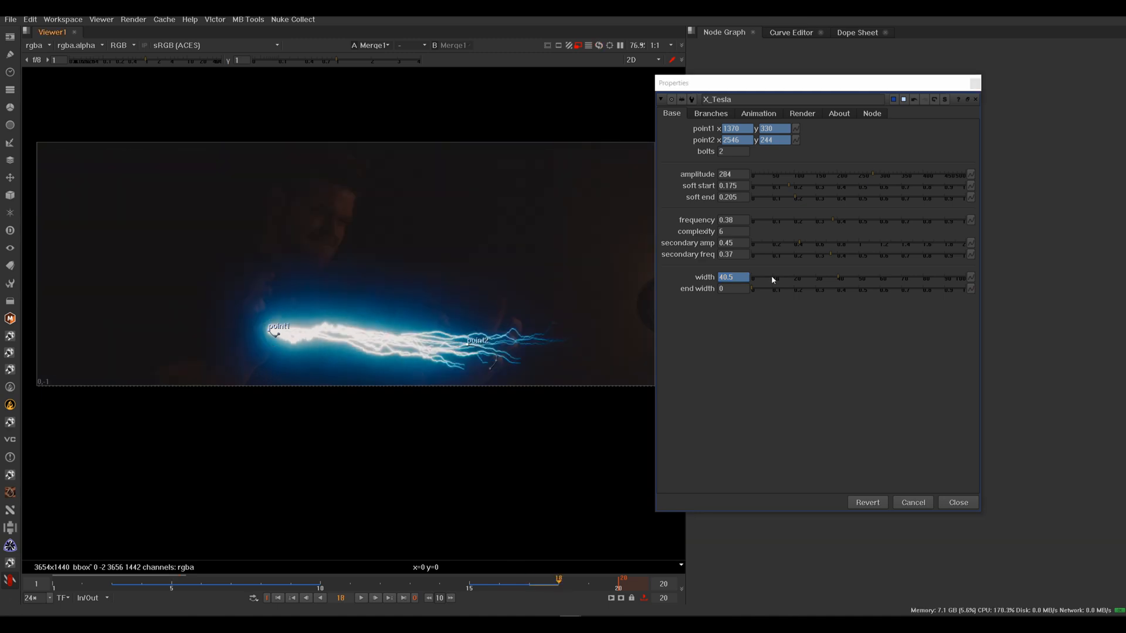
{"action": "left_click", "coordinate": [773, 278]}
{"action": "left_click", "coordinate": [769, 278]}
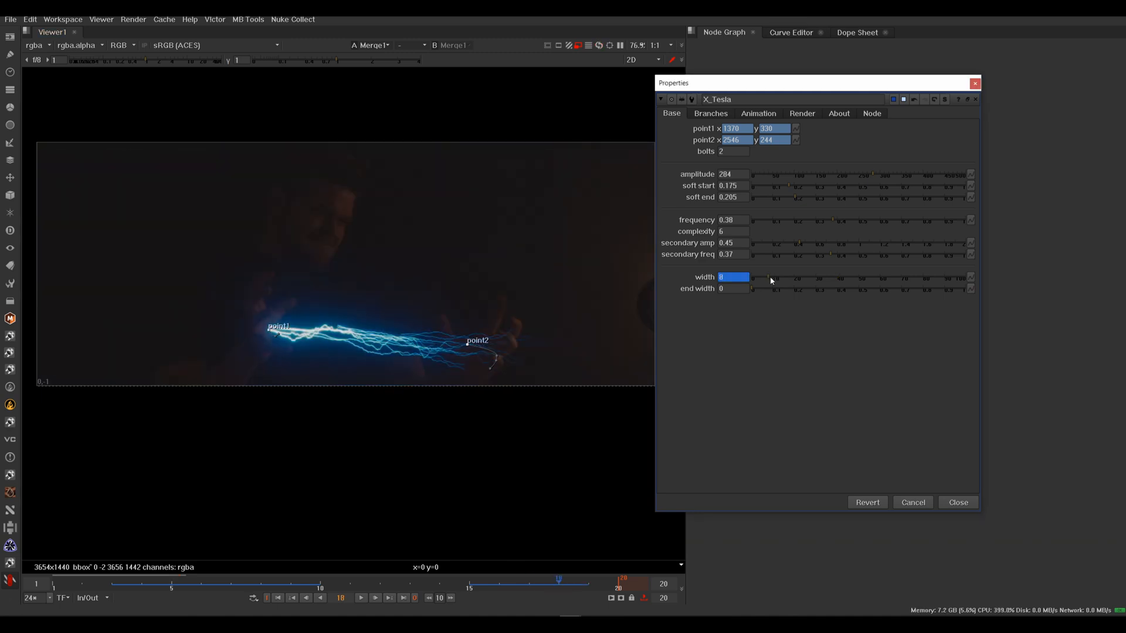
{"action": "left_click", "coordinate": [765, 279]}
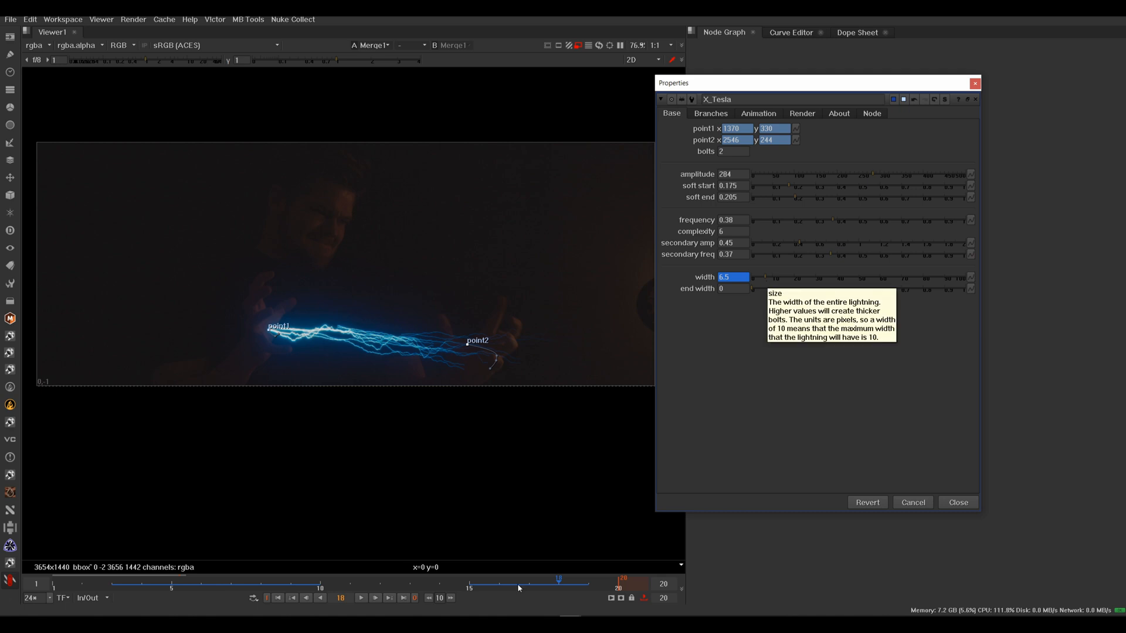
{"action": "left_click", "coordinate": [586, 584]}
{"action": "left_click_drag", "start_coordinate": [803, 279], "coordinate": [828, 280]}
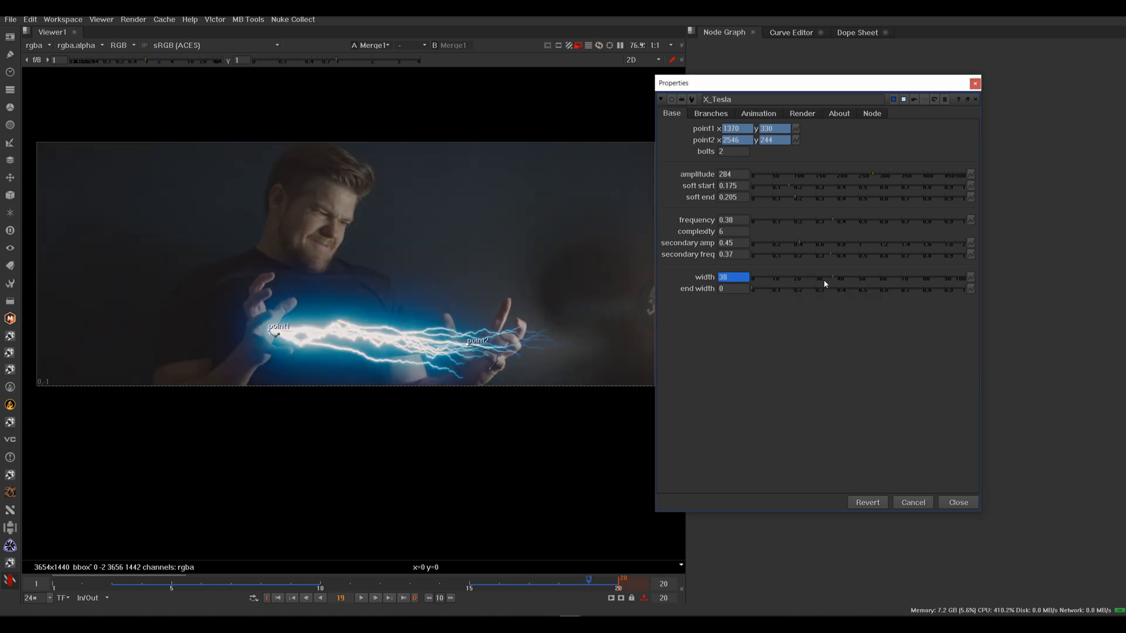
Extend the frame range to 22 and keyframe the bolt width at 3.5 on frame 20 and 0 on frame 21.
{"action": "left_click", "coordinate": [614, 583]}
{"action": "left_click_drag", "start_coordinate": [660, 586], "coordinate": [664, 583]}
{"action": "left_click_drag", "start_coordinate": [805, 277], "coordinate": [758, 278]}
{"action": "left_click", "coordinate": [593, 583]}
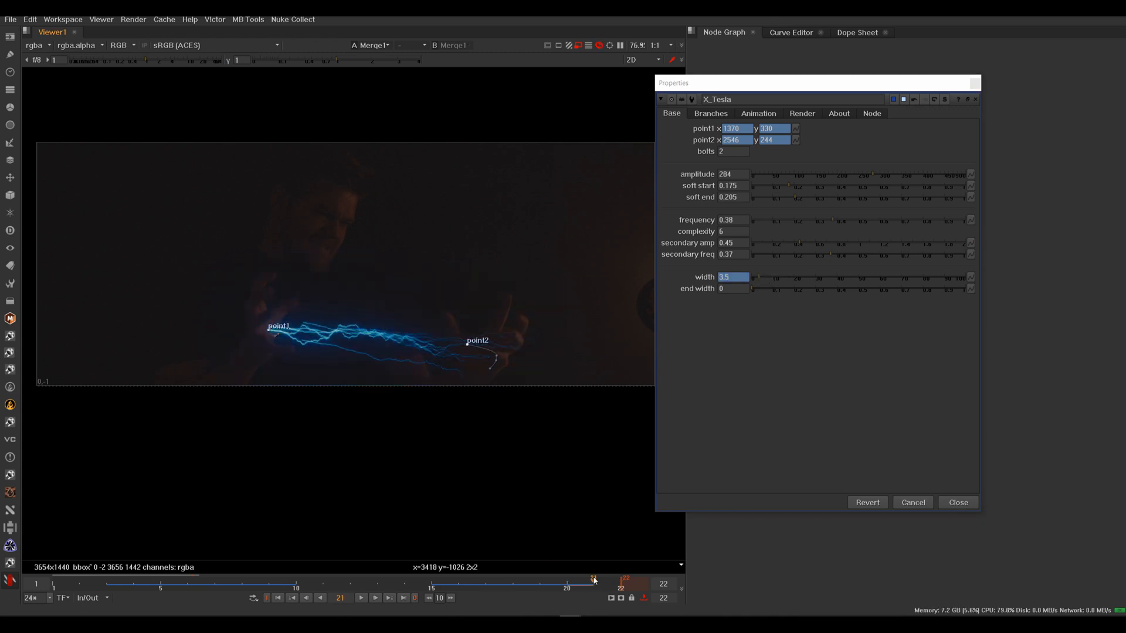
{"action": "left_click", "coordinate": [739, 281]}
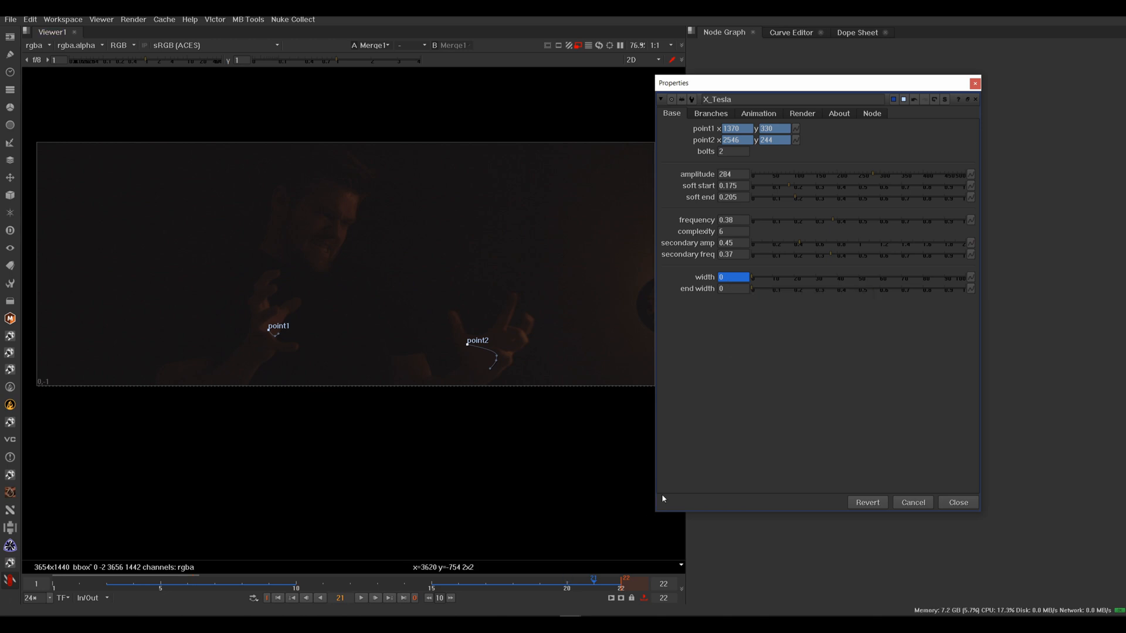
Hide the viewer overlay, play back the lightning animation and examine the bolt's start at the hand on frame 4.
{"action": "left_click_drag", "start_coordinate": [824, 90], "coordinate": [906, 78]}
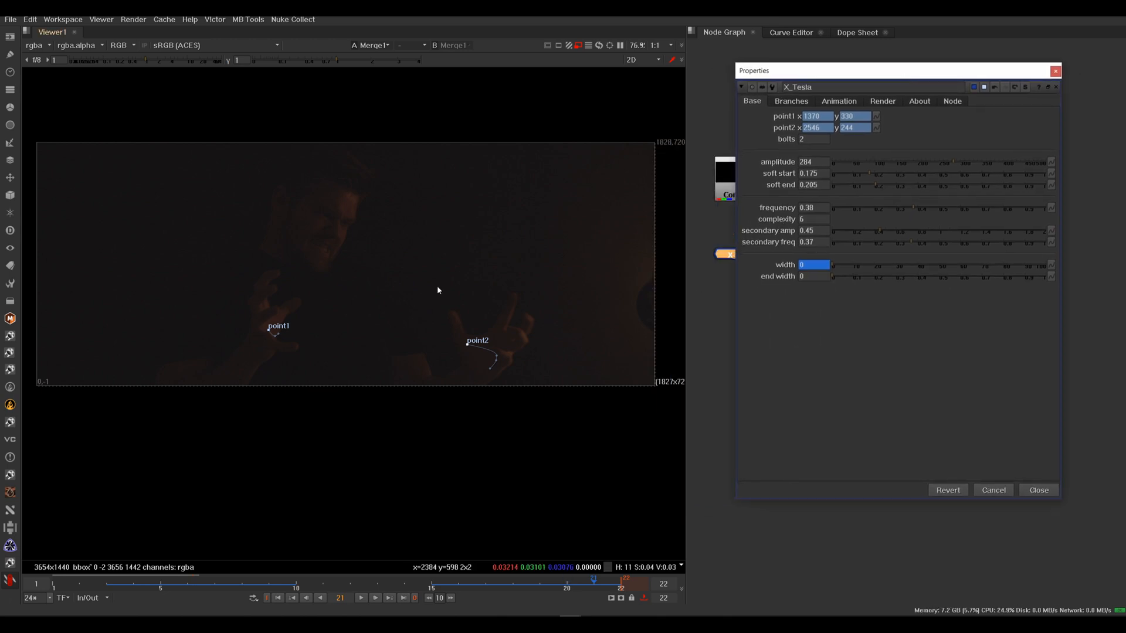
{"action": "left_click_drag", "start_coordinate": [803, 70], "coordinate": [789, 77]}
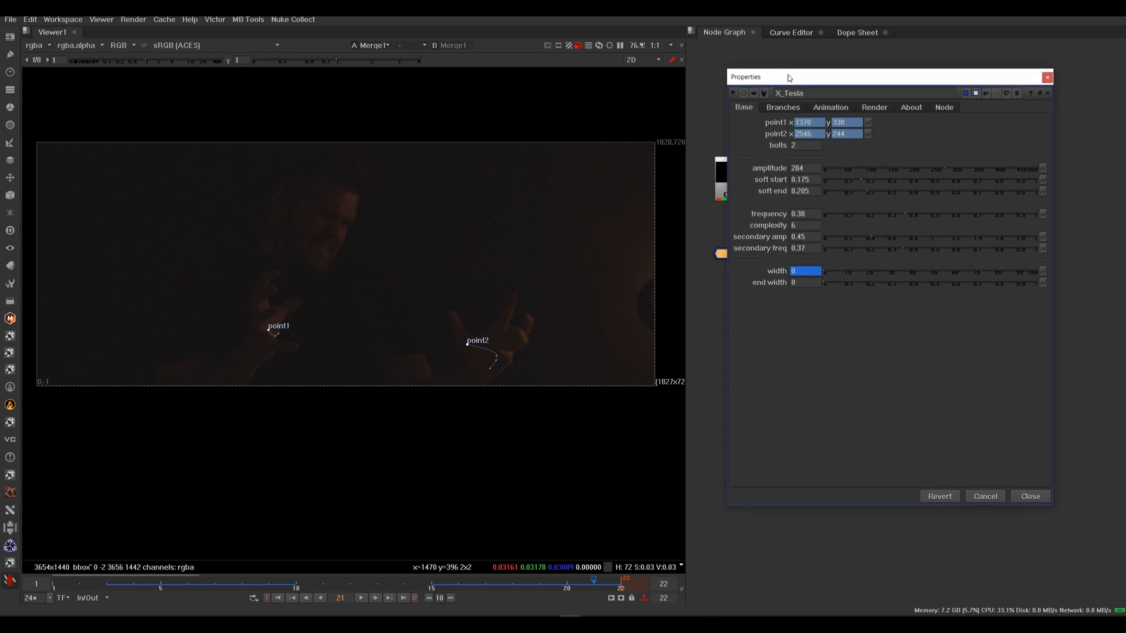
{"action": "key", "text": "o"}
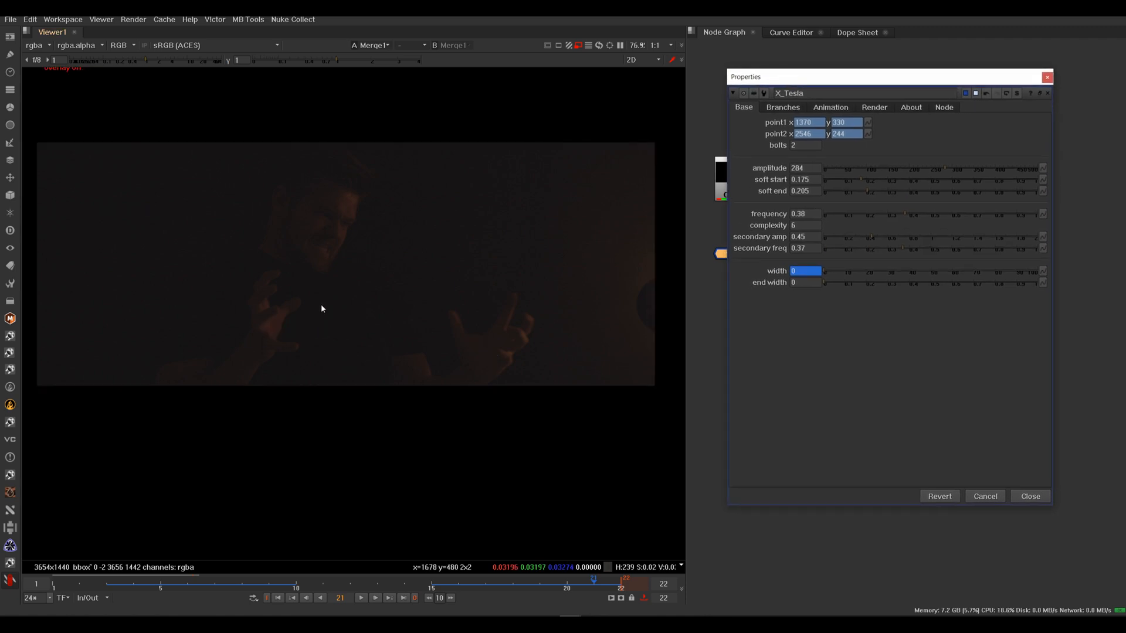
{"action": "left_click", "coordinate": [363, 598]}
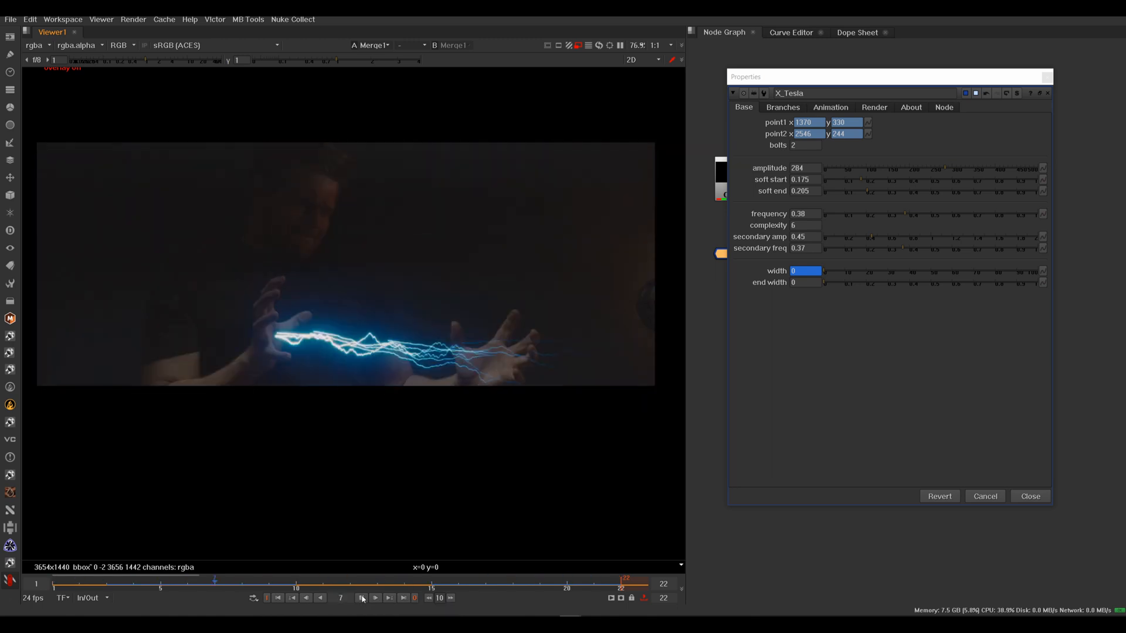
{"action": "left_click", "coordinate": [363, 601]}
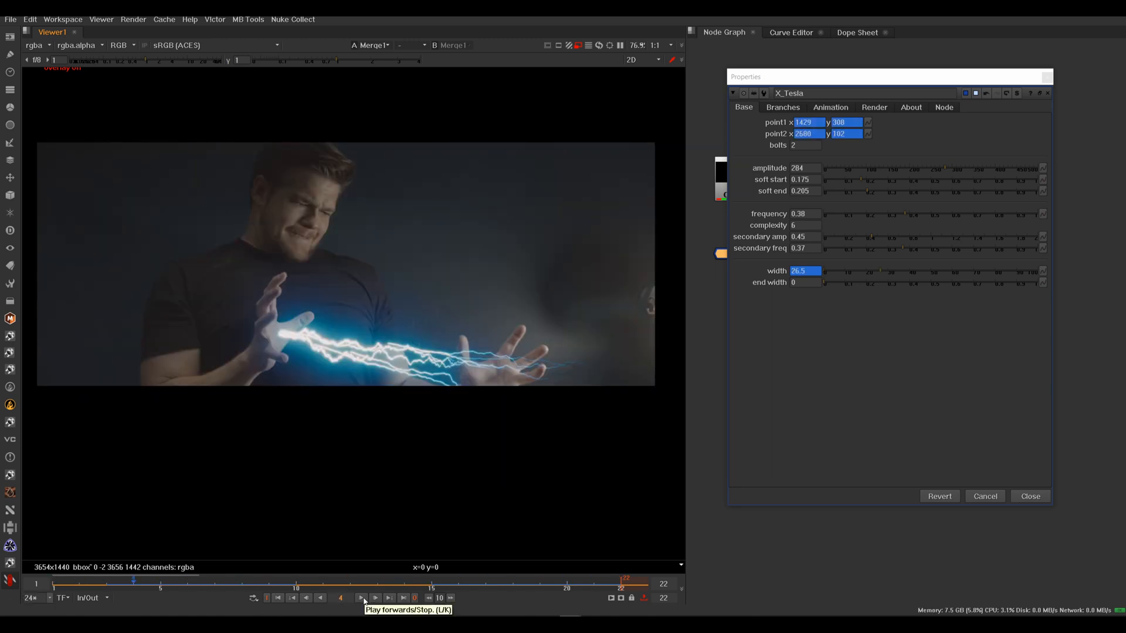
{"action": "scroll", "coordinate": [265, 328], "scroll_direction": "up", "scroll_amount": 4}
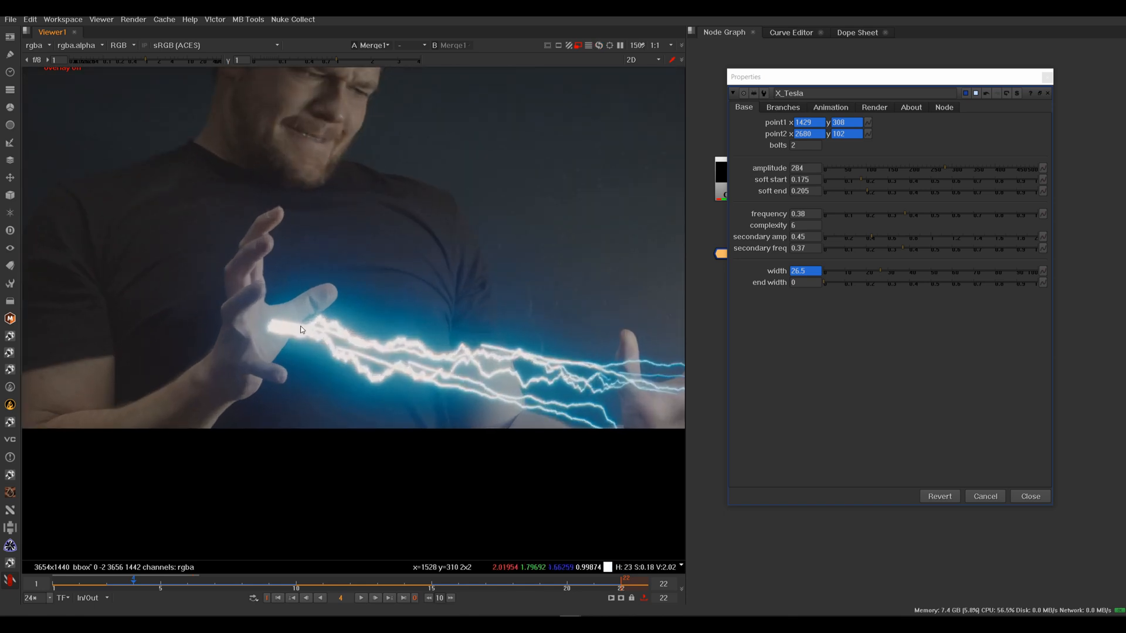
{"action": "scroll", "coordinate": [267, 332], "scroll_direction": "up", "scroll_amount": 3}
{"action": "scroll", "coordinate": [293, 321], "scroll_direction": "down", "scroll_amount": 2}
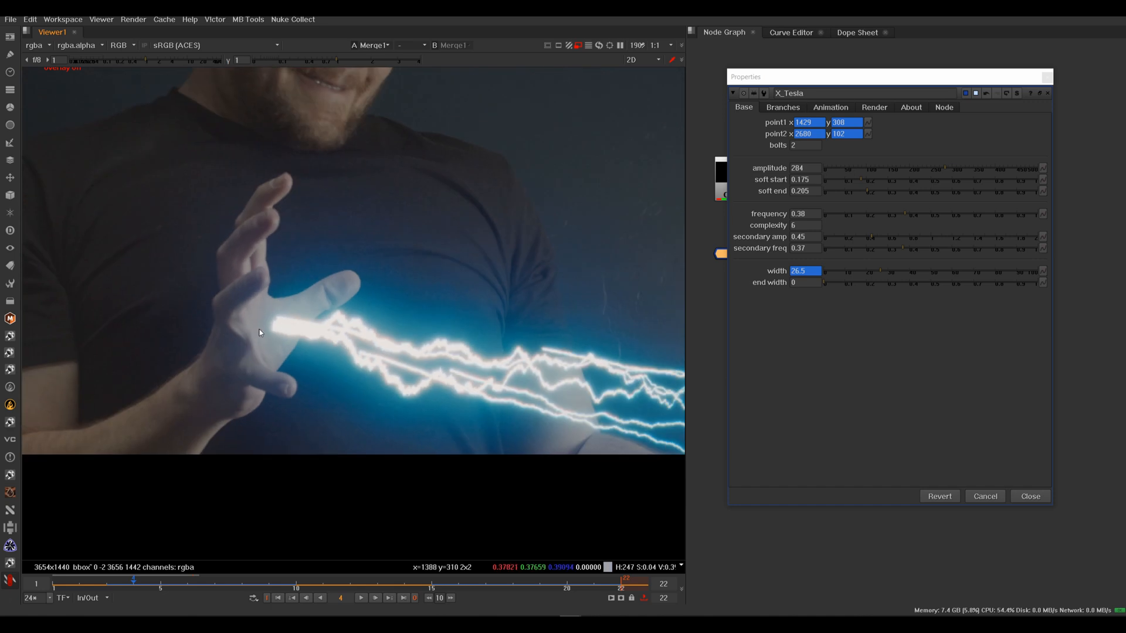
{"action": "scroll", "coordinate": [254, 287], "scroll_direction": "down", "scroll_amount": 4}
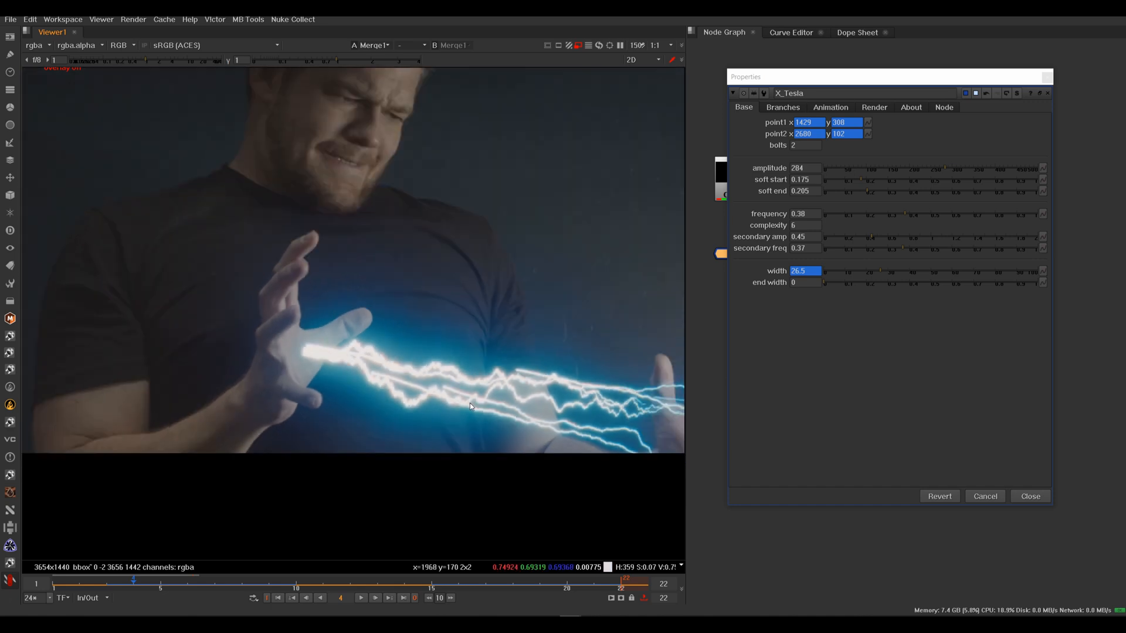
{"action": "middle_click_drag", "start_coordinate": [353, 347], "coordinate": [328, 340]}
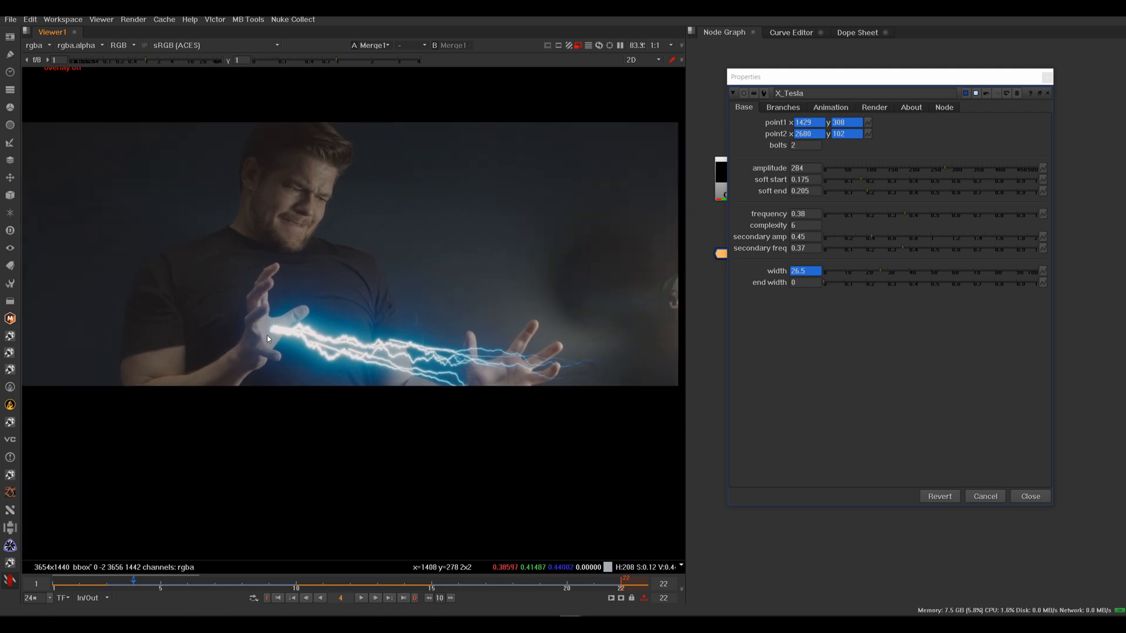
Close the X_Tesla settings, view the Read1 footage directly and insert a Grade node after it.
{"action": "left_click", "coordinate": [1047, 77]}
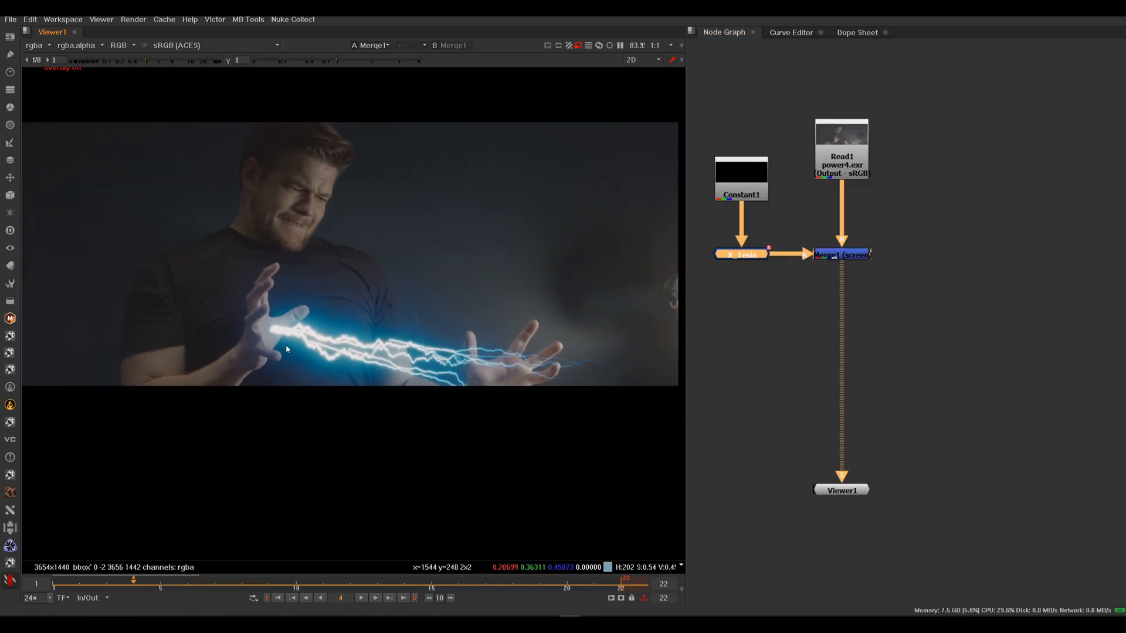
{"action": "left_click", "coordinate": [903, 154]}
{"action": "left_click_drag", "start_coordinate": [853, 151], "coordinate": [852, 121]}
{"action": "middle_click_drag", "start_coordinate": [908, 191], "coordinate": [932, 268]}
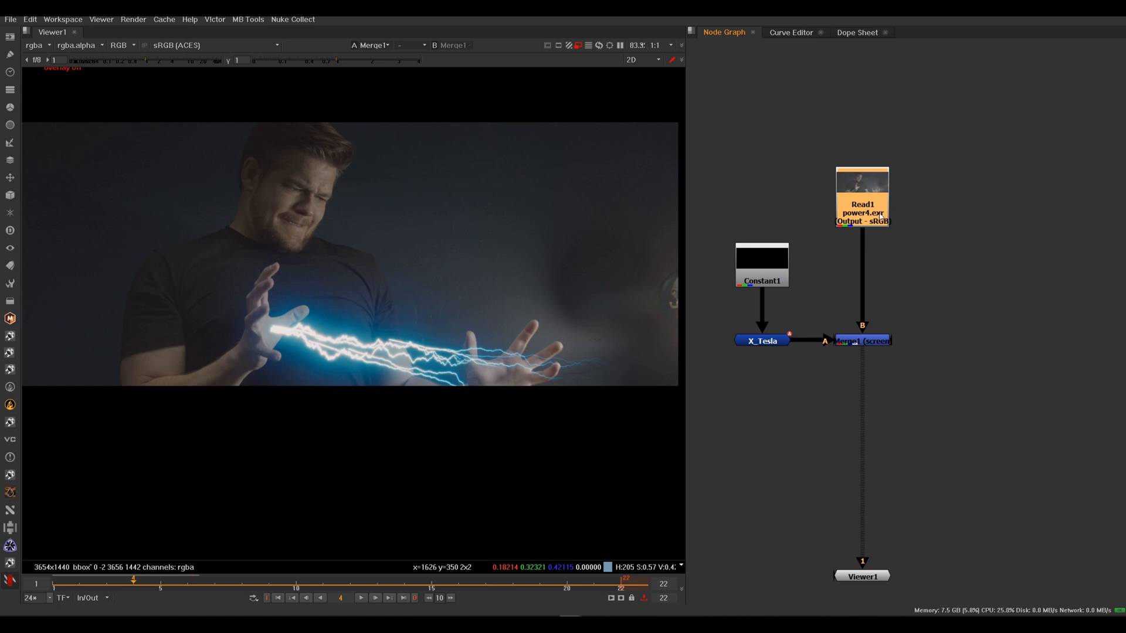
{"action": "key", "text": "1"}
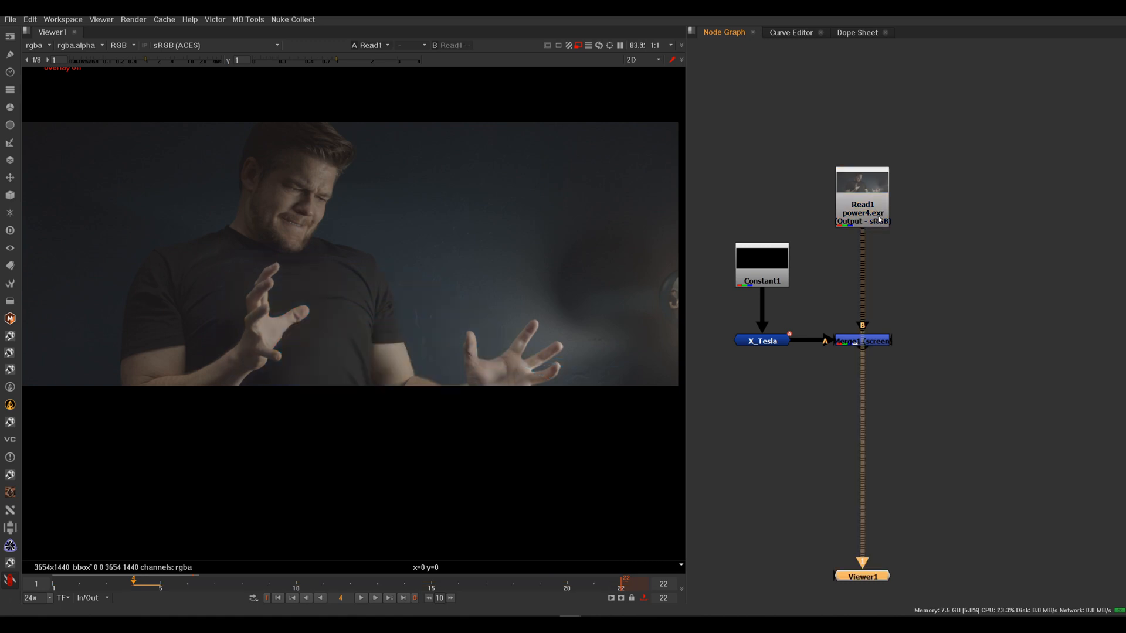
{"action": "left_click", "coordinate": [871, 226]}
{"action": "key", "text": "g"}
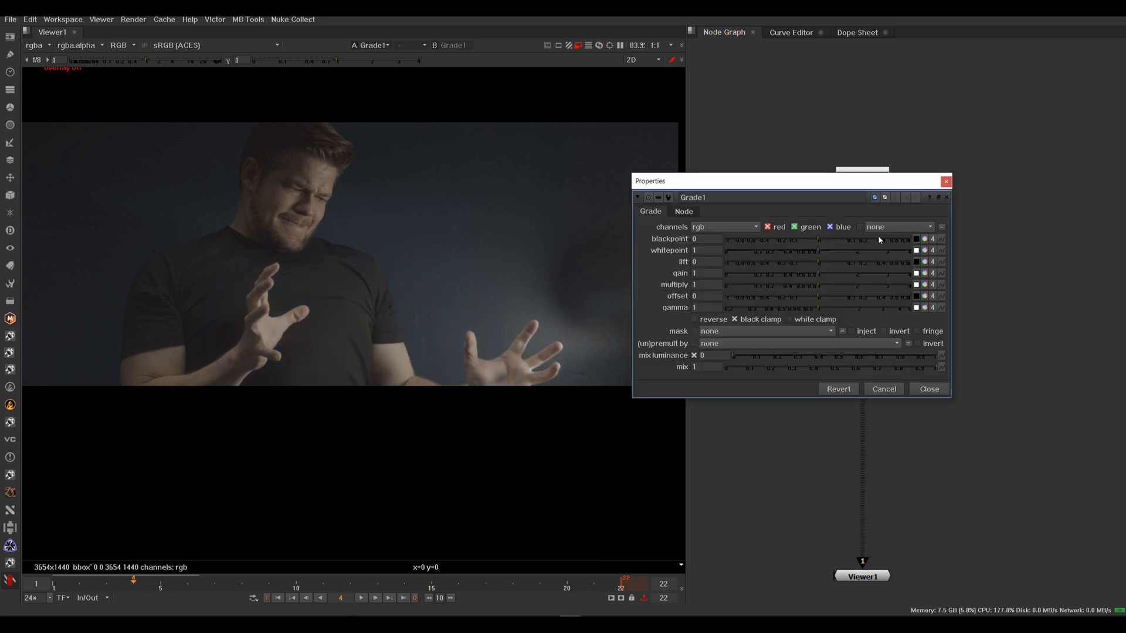
{"action": "left_click_drag", "start_coordinate": [770, 180], "coordinate": [665, 131]}
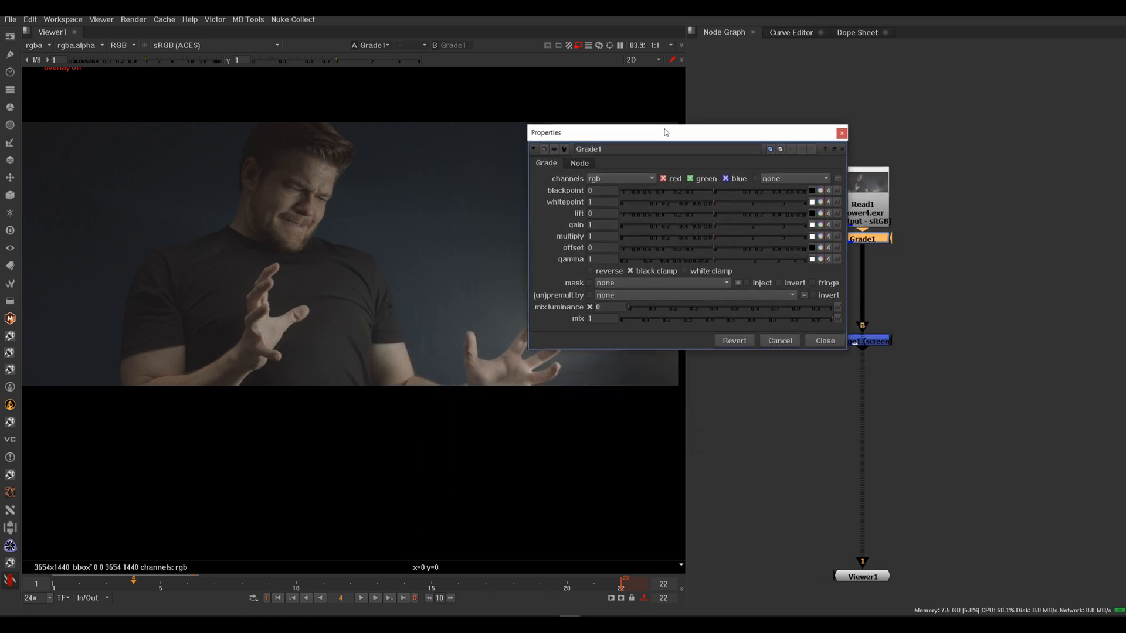
Set Grade1's gain to 3.32 and its gamma to 0.375 for a bright, high-contrast version of the footage.
{"action": "left_click_drag", "start_coordinate": [736, 227], "coordinate": [752, 227]}
{"action": "left_click_drag", "start_coordinate": [713, 262], "coordinate": [688, 264]}
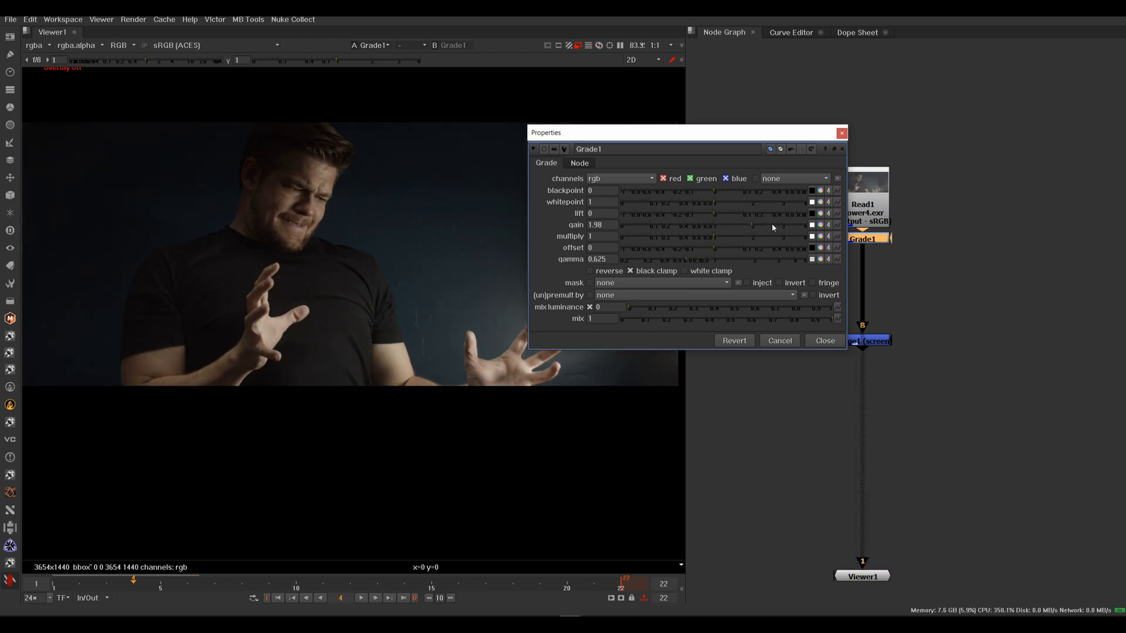
{"action": "left_click_drag", "start_coordinate": [757, 226], "coordinate": [787, 228]}
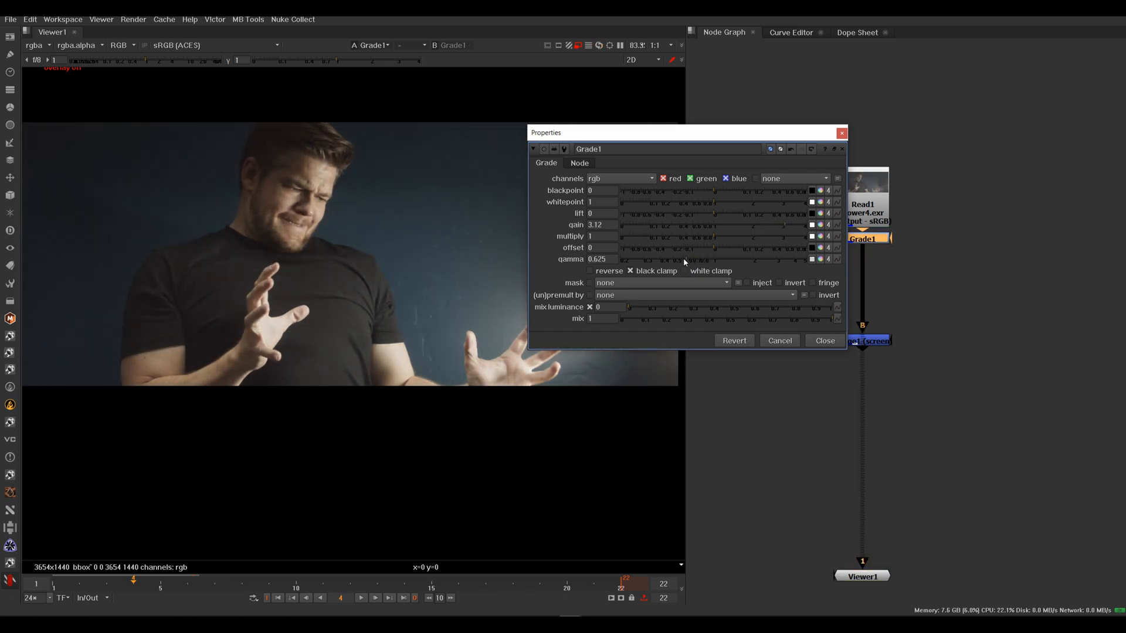
{"action": "left_click_drag", "start_coordinate": [680, 258], "coordinate": [668, 264]}
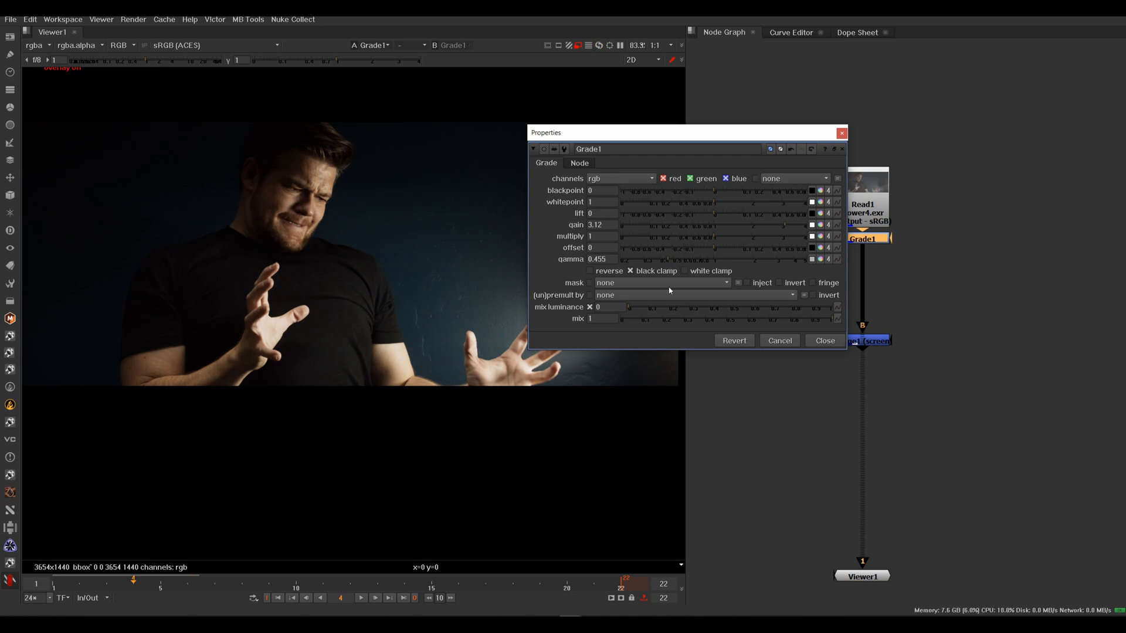
{"action": "mouse_move", "coordinate": [668, 263]}
{"action": "left_mouse_down"}
{"action": "mouse_move", "coordinate": [627, 262]}
{"action": "mouse_move", "coordinate": [657, 263]}
{"action": "left_mouse_up"}
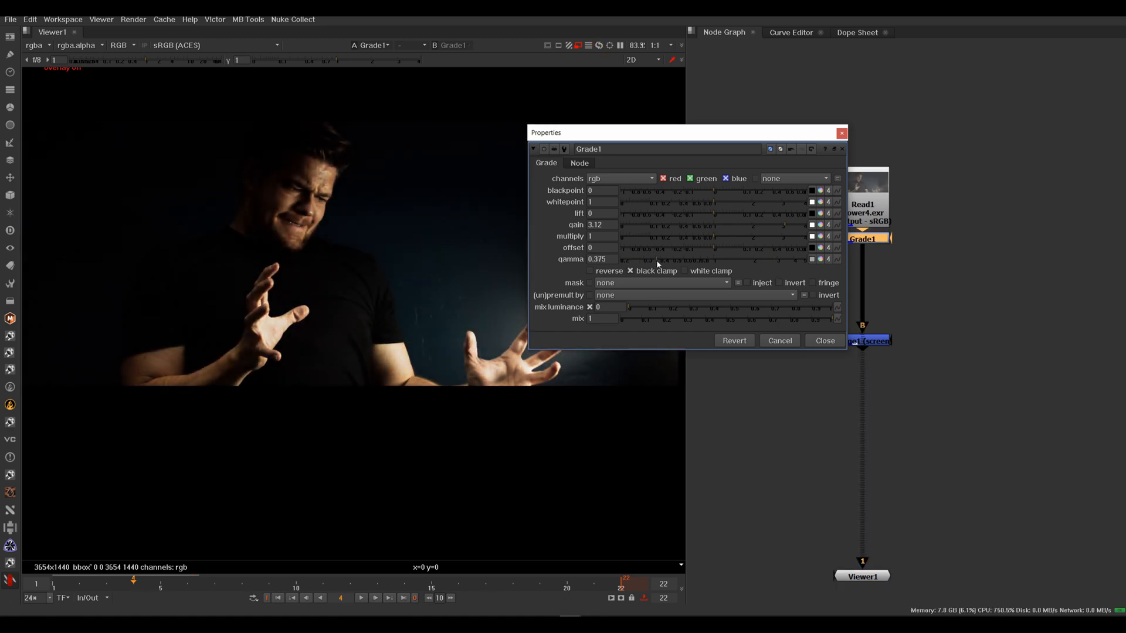
{"action": "right_click", "coordinate": [791, 226]}
{"action": "left_click", "coordinate": [797, 226]}
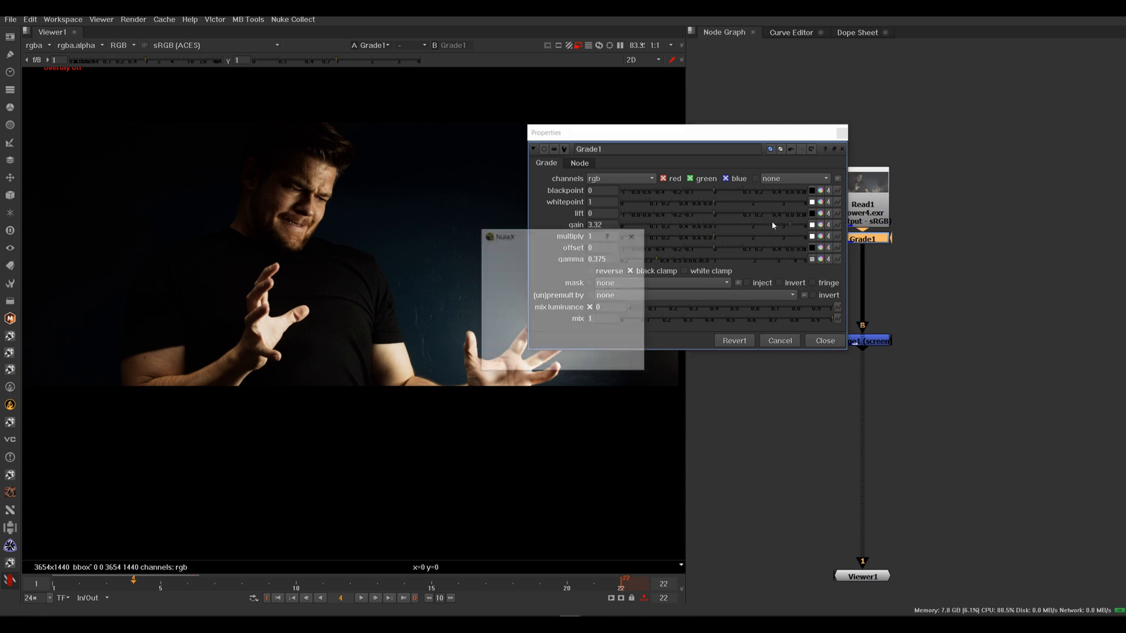
{"action": "left_click", "coordinate": [633, 235]}
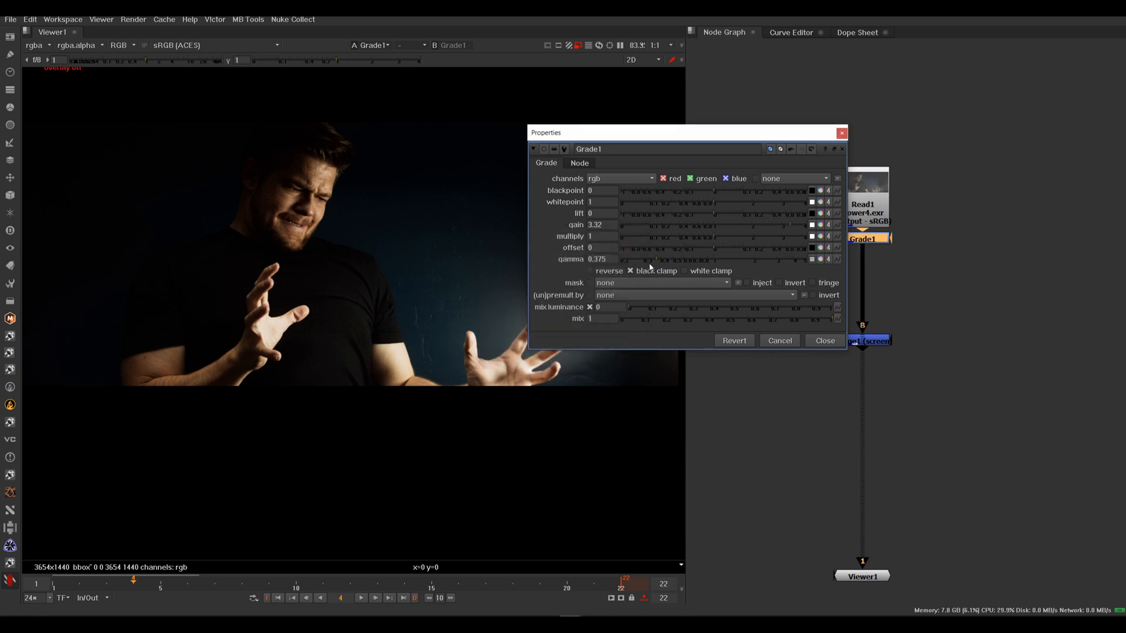
{"action": "left_click", "coordinate": [820, 225]}
{"action": "left_click_drag", "start_coordinate": [833, 238], "coordinate": [652, 245]}
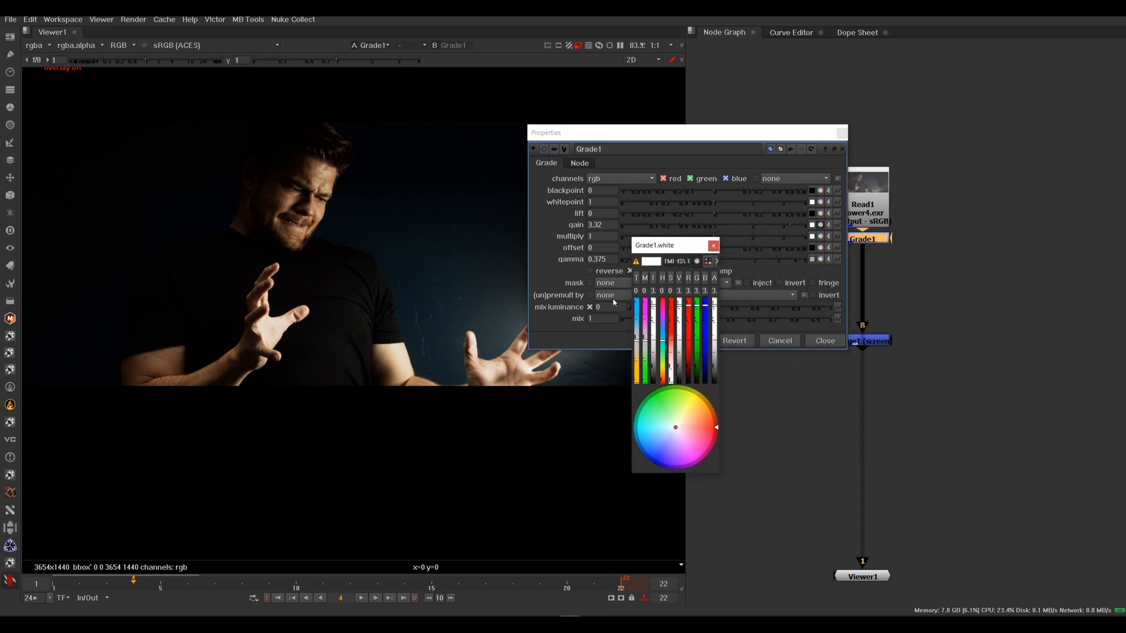
{"action": "left_click", "coordinate": [714, 246]}
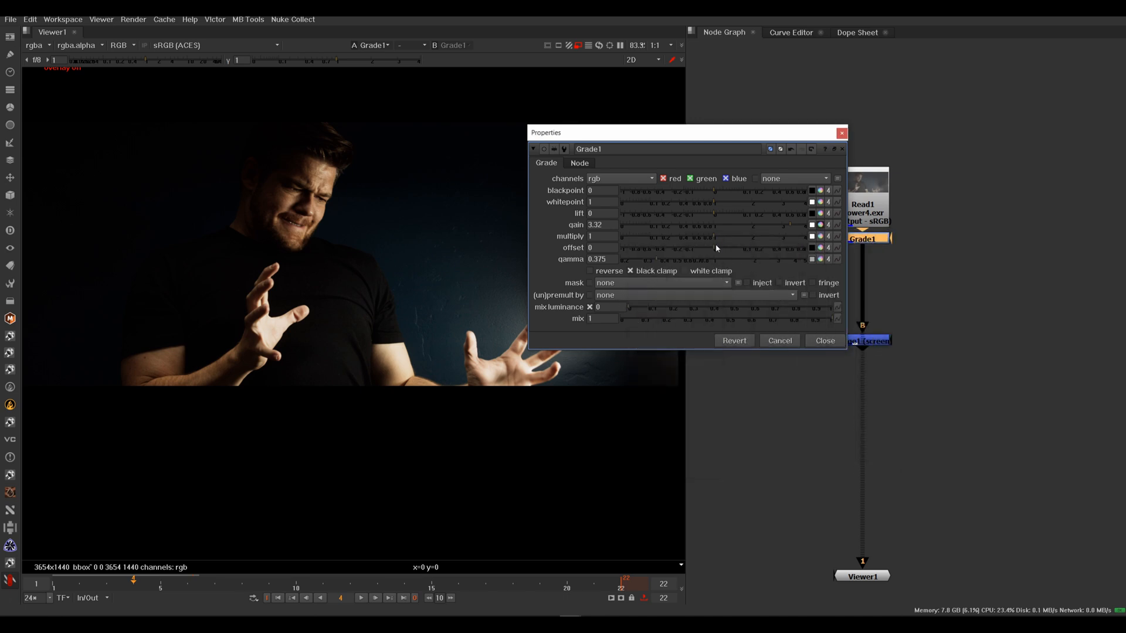
Shift the colour temperature of Grade1's gain towards blue, to red 2.64, green 3.32 and blue 4, and close the settings.
{"action": "left_click", "coordinate": [820, 226]}
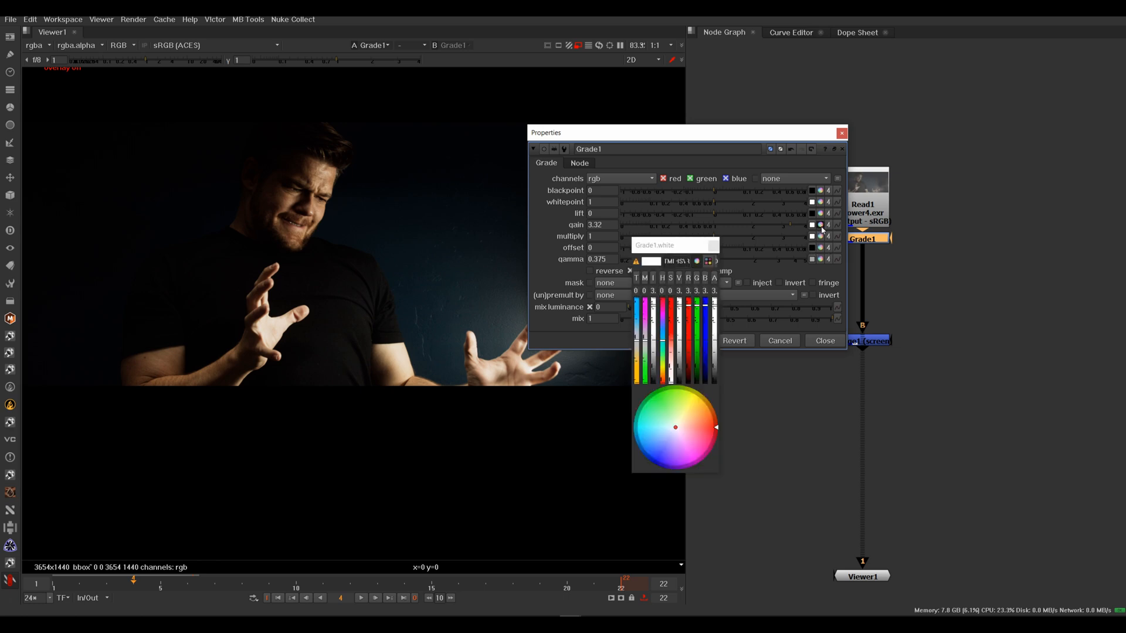
{"action": "left_click_drag", "start_coordinate": [629, 263], "coordinate": [314, 263]}
{"action": "left_click_drag", "start_coordinate": [502, 251], "coordinate": [706, 205]}
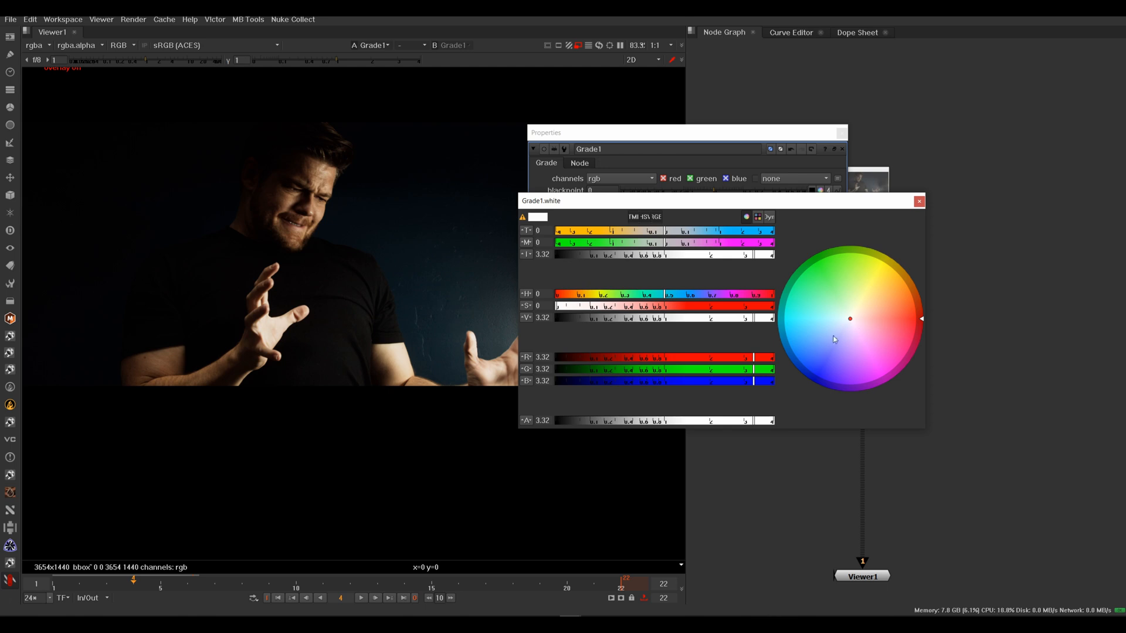
{"action": "left_click_drag", "start_coordinate": [663, 234], "coordinate": [730, 235]}
{"action": "left_click", "coordinate": [919, 202]}
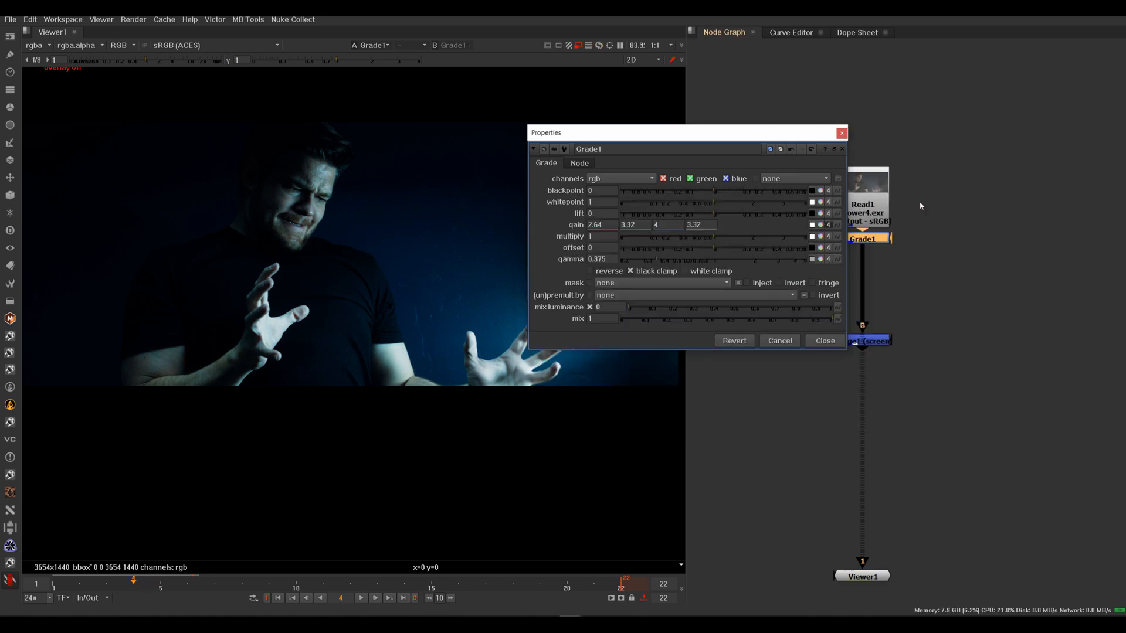
{"action": "left_click", "coordinate": [841, 132]}
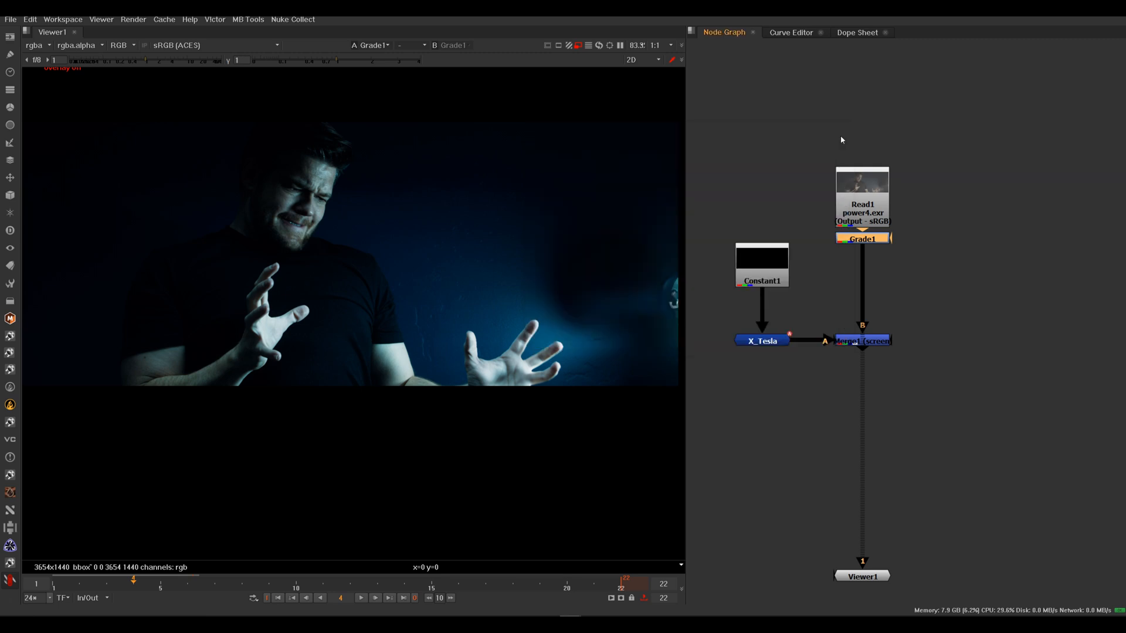
Move Read1 further above Grade1 and repeatedly disable and enable the grade to compare the footage with and without it.
{"action": "key", "text": "d"}
{"action": "key", "text": "d"}
{"action": "left_click_drag", "start_coordinate": [877, 230], "coordinate": [877, 197]}
{"action": "left_click", "coordinate": [878, 239]}
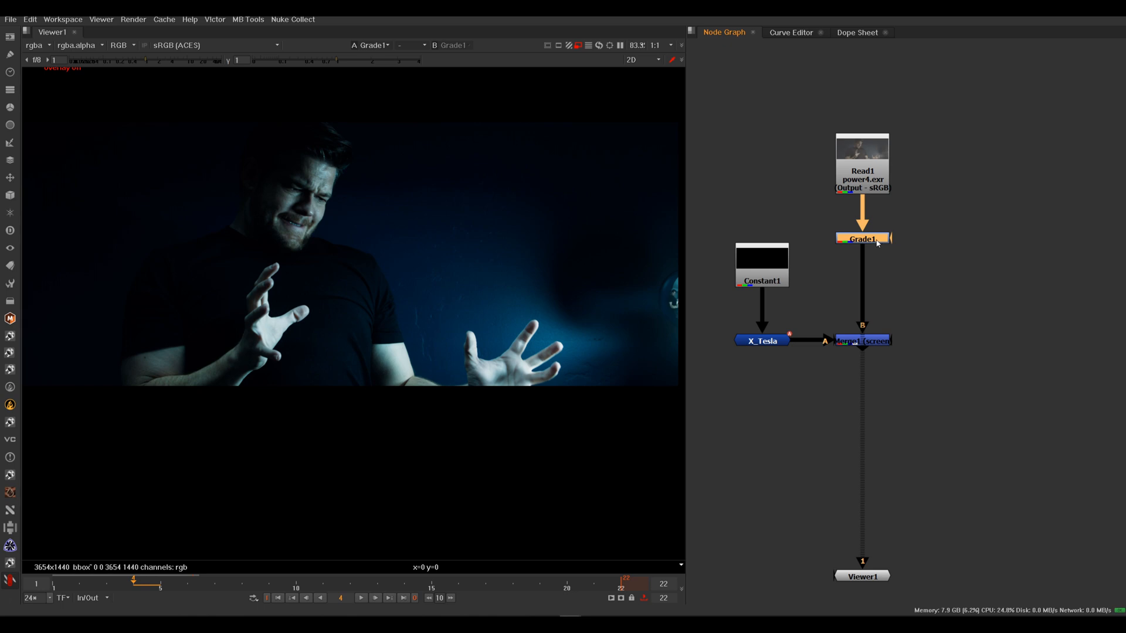
{"action": "key", "text": "d"}
{"action": "key", "text": "d"}
{"action": "key", "text": "d"}
{"action": "key", "text": "d"}
{"action": "key", "text": "d"}
{"action": "key", "text": "d"}
{"action": "key", "text": "d"}
{"action": "key", "text": "d"}
{"action": "key", "text": "d"}
{"action": "key", "text": "d"}
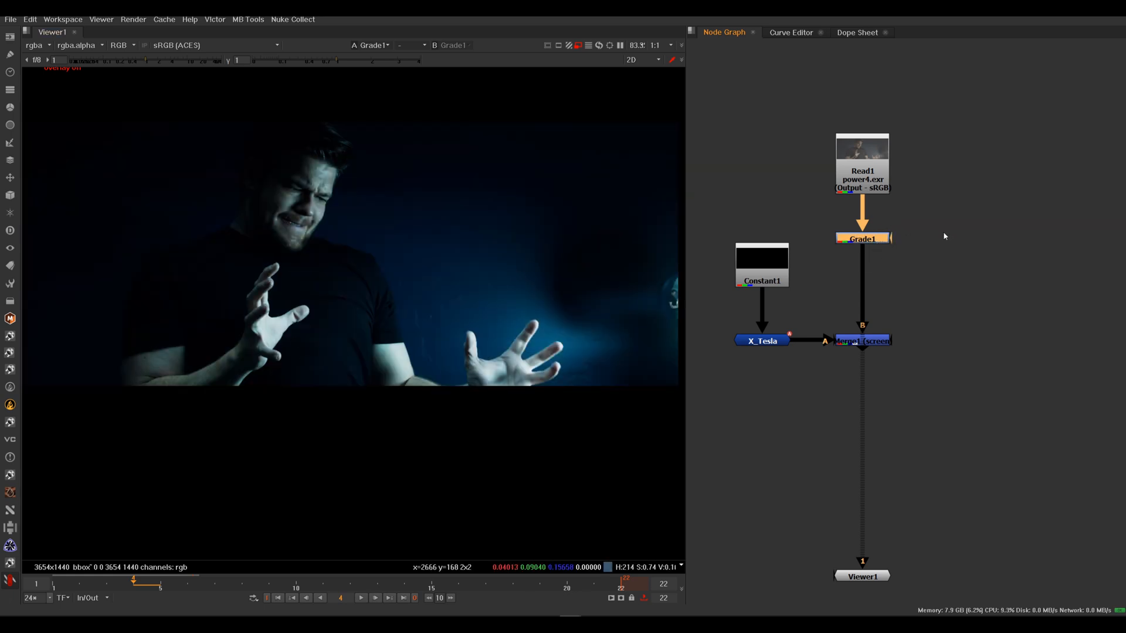
{"action": "key", "text": "Up"}
{"action": "left_click", "coordinate": [965, 217]}
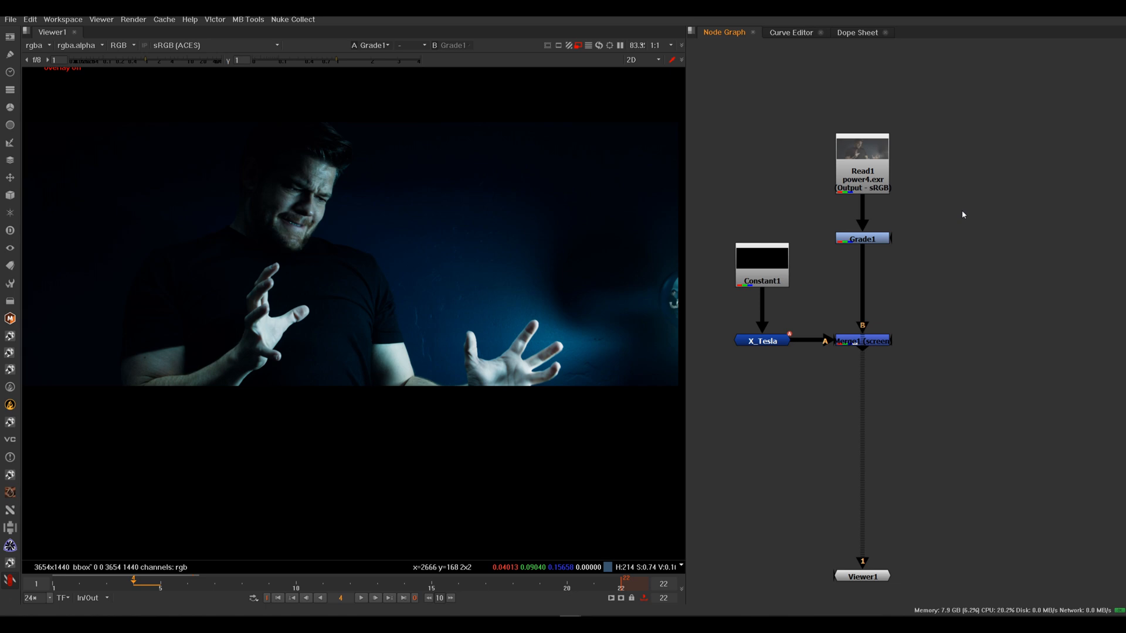
Add a SpotFlare MHD node beside the Read1 and Grade1 branch and show its output in the viewer.
{"action": "key", "text": "Tab"}
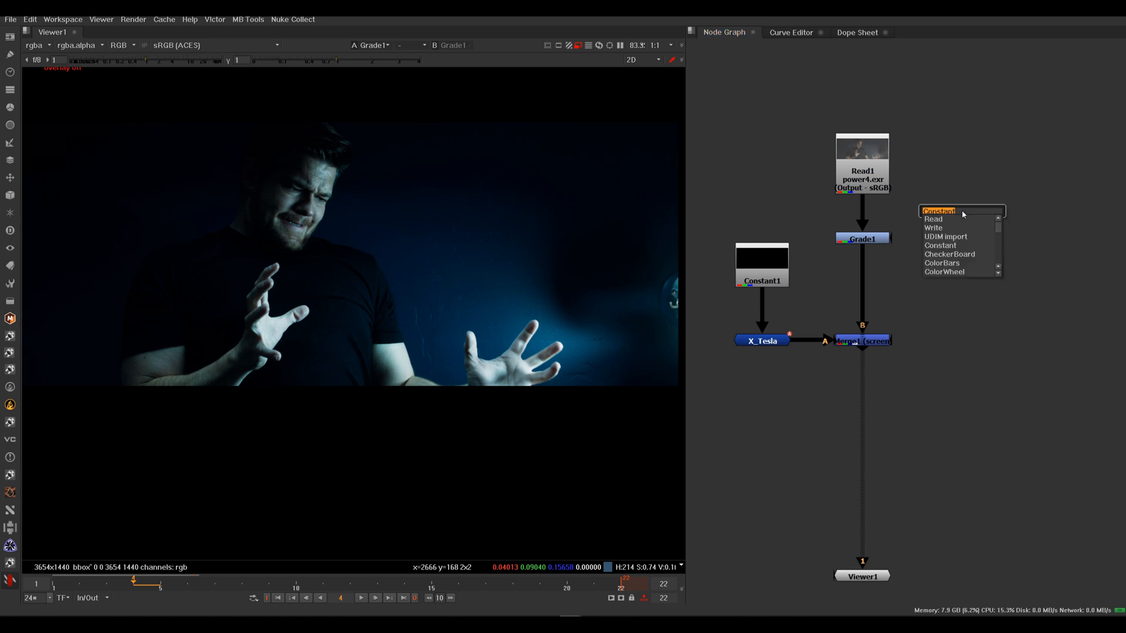
{"action": "type", "text": "spot"}
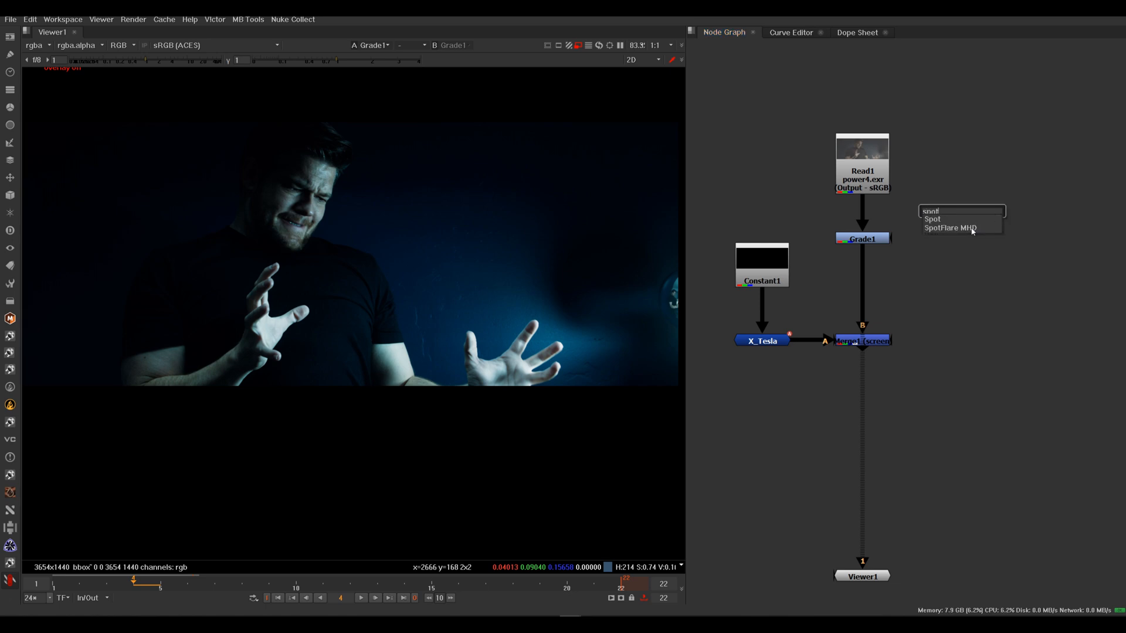
{"action": "left_click", "coordinate": [968, 229]}
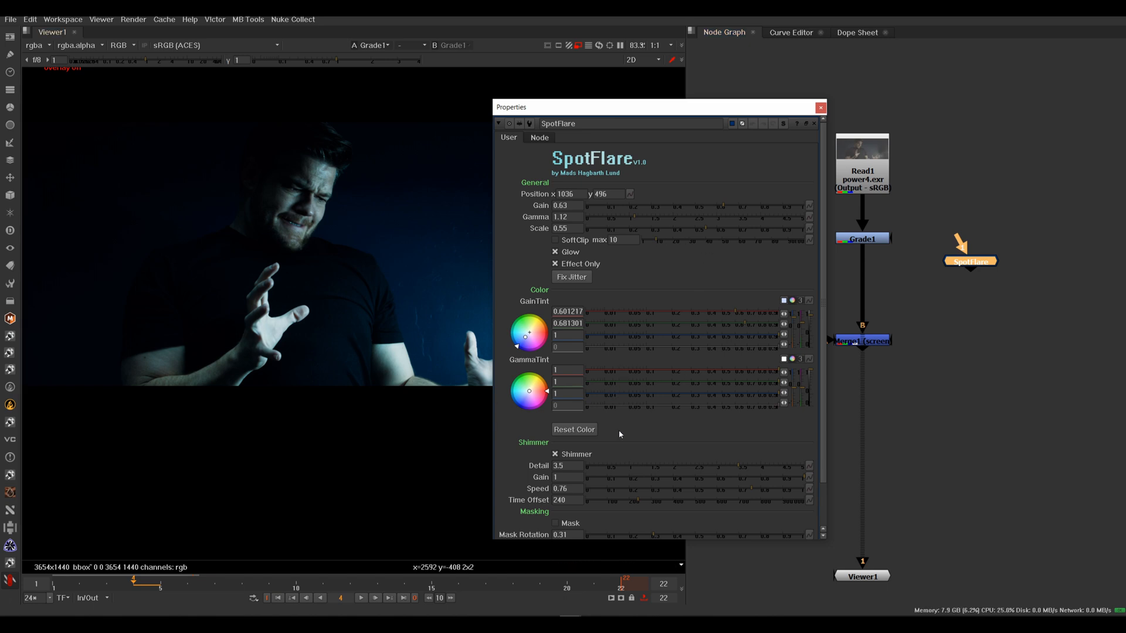
{"action": "left_click_drag", "start_coordinate": [975, 263], "coordinate": [993, 216]}
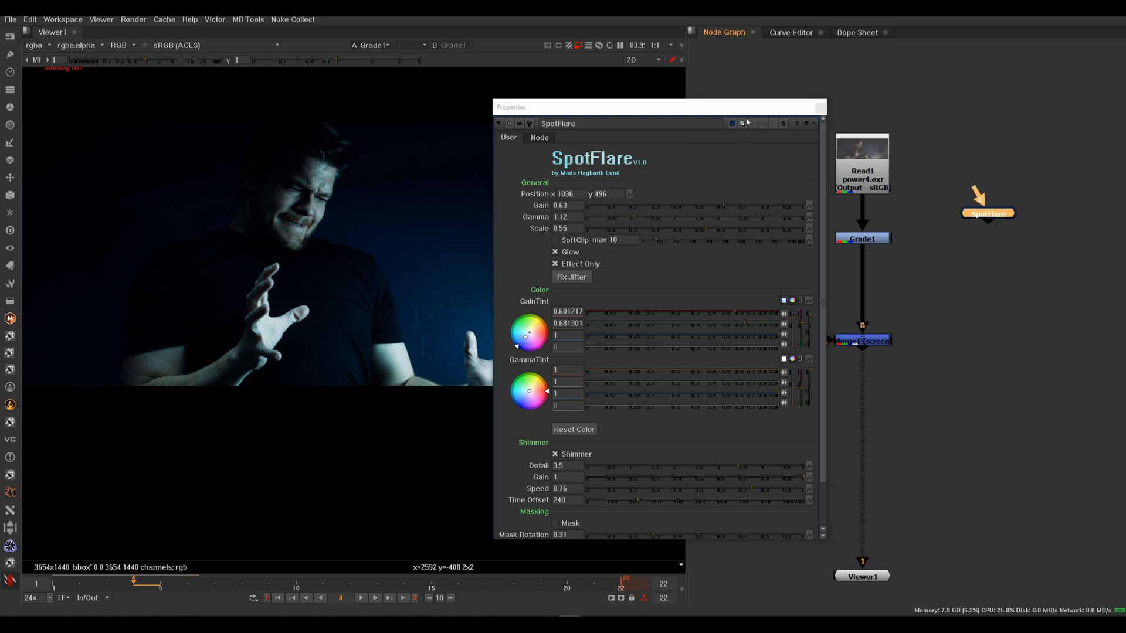
{"action": "key", "text": "1"}
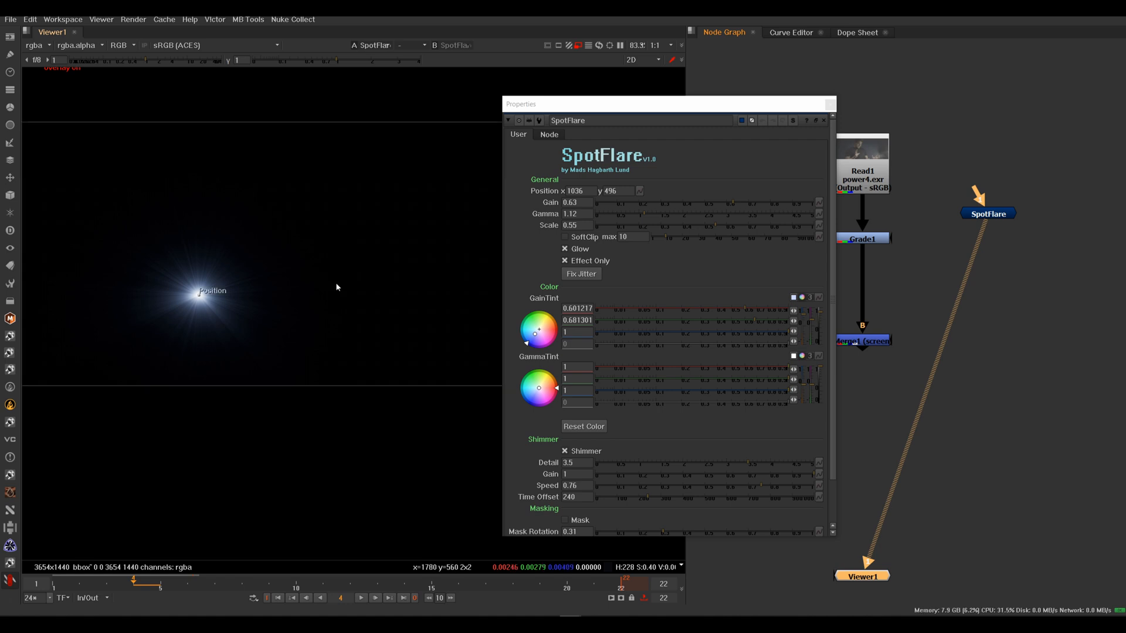
Move the flare to about x 1514, y 664 and set its gain to 0.66 and gamma to 1.78.
{"action": "left_click_drag", "start_coordinate": [201, 293], "coordinate": [316, 256]}
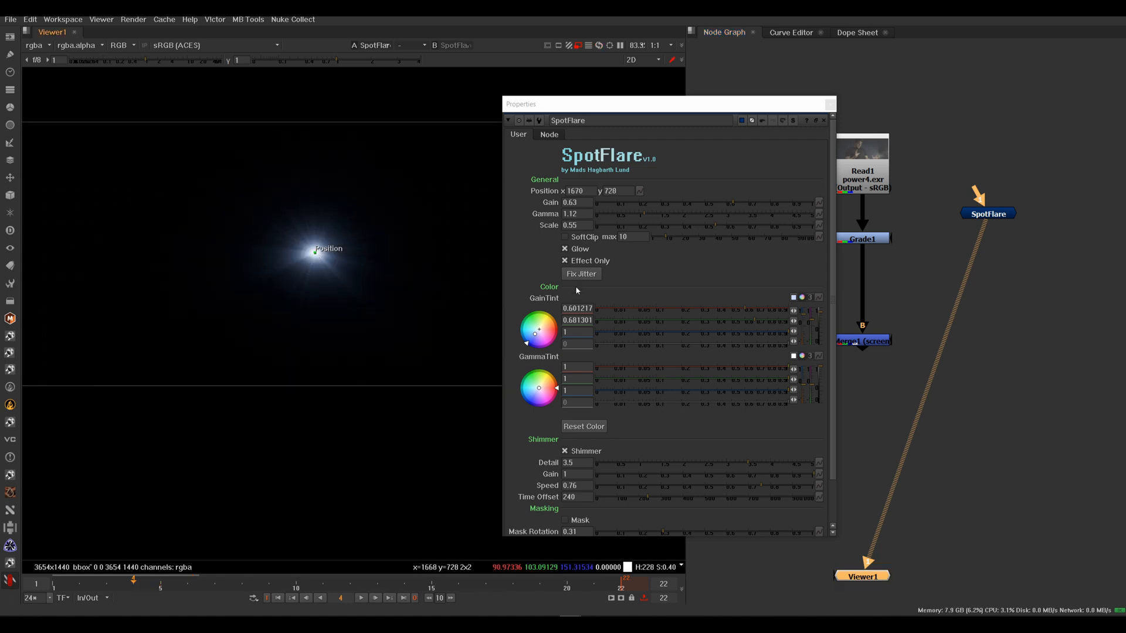
{"action": "left_click", "coordinate": [756, 205]}
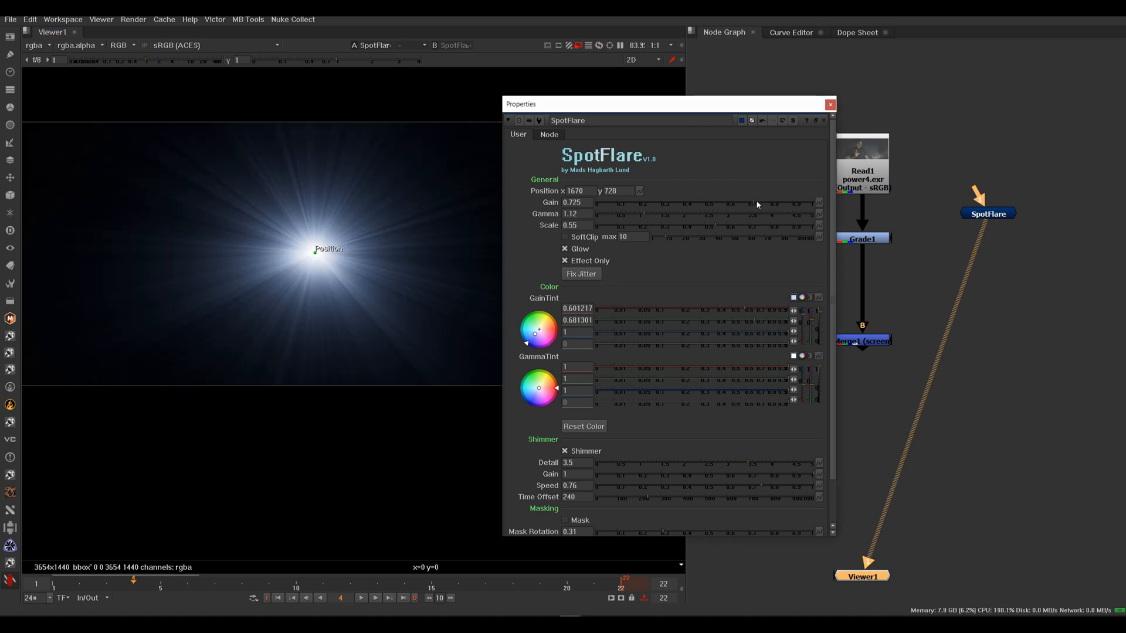
{"action": "left_click_drag", "start_coordinate": [752, 205], "coordinate": [672, 213]}
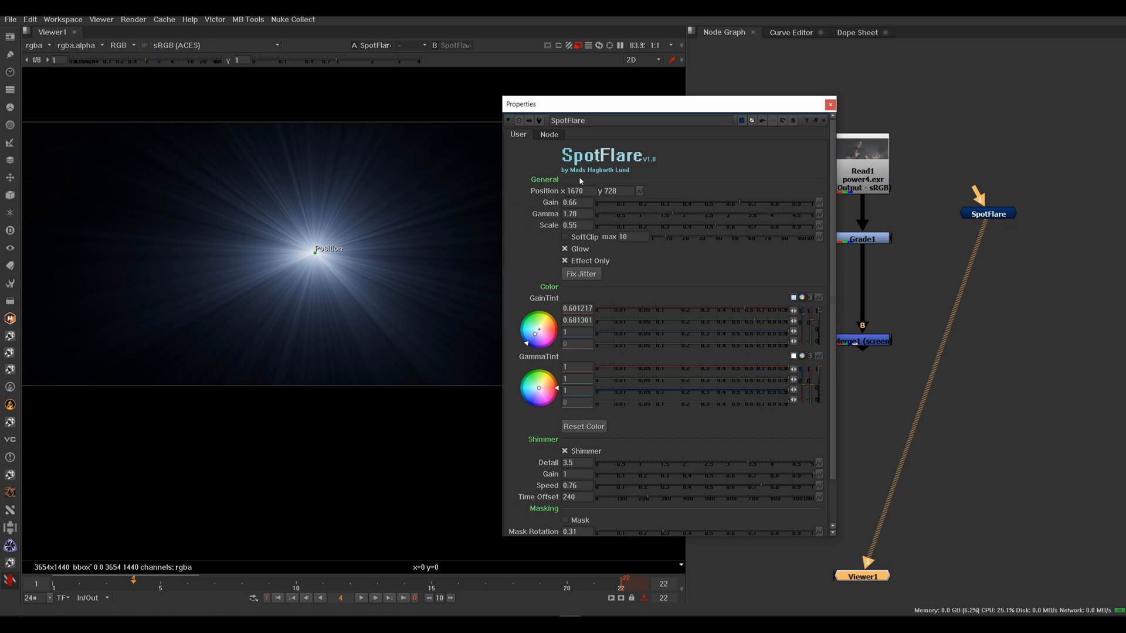
{"action": "left_click_drag", "start_coordinate": [317, 253], "coordinate": [290, 265]}
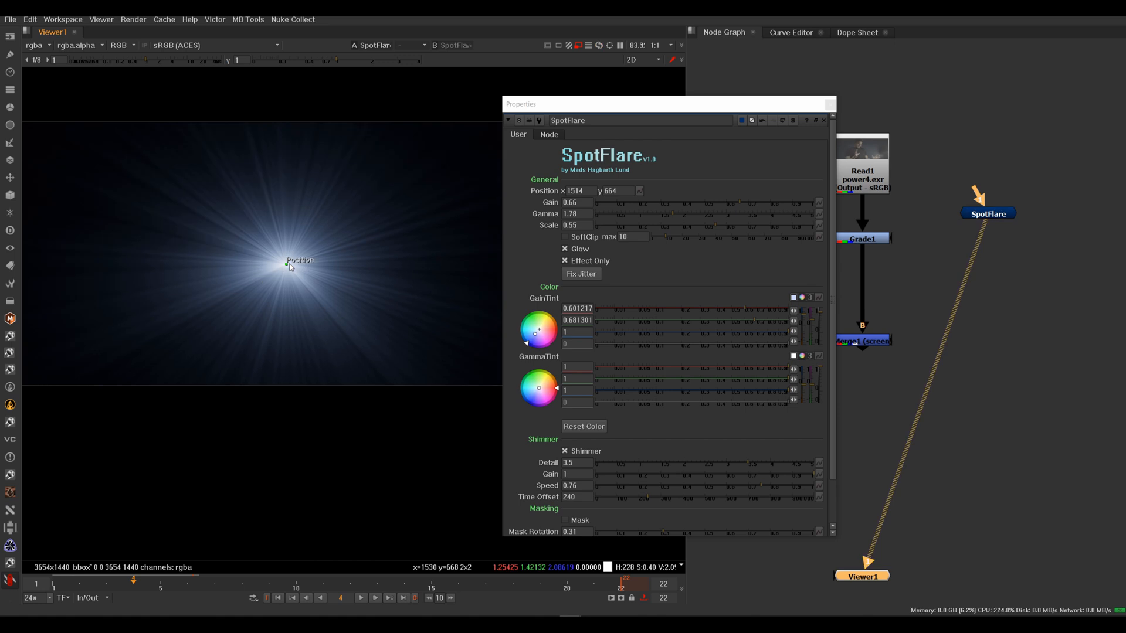
Enable the SpotFlare mask and set its rotation to 0.25, mask gain to 0.38 and softness to 6.05.
{"action": "left_click_drag", "start_coordinate": [650, 110], "coordinate": [747, 74]}
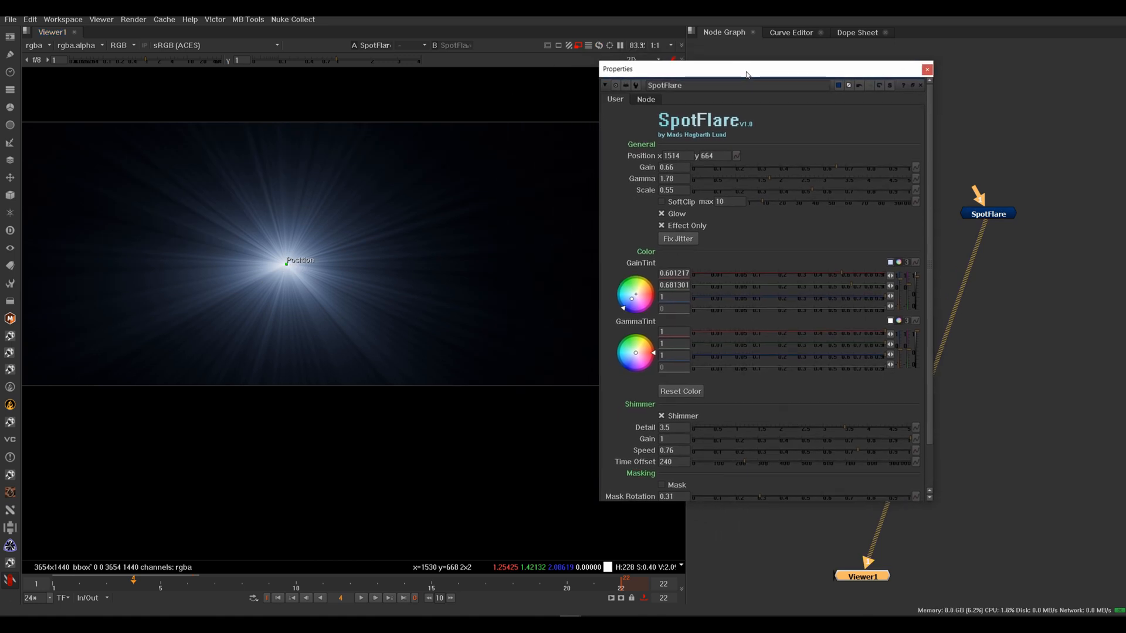
{"action": "scroll", "coordinate": [933, 284], "scroll_direction": "down", "scroll_amount": 2}
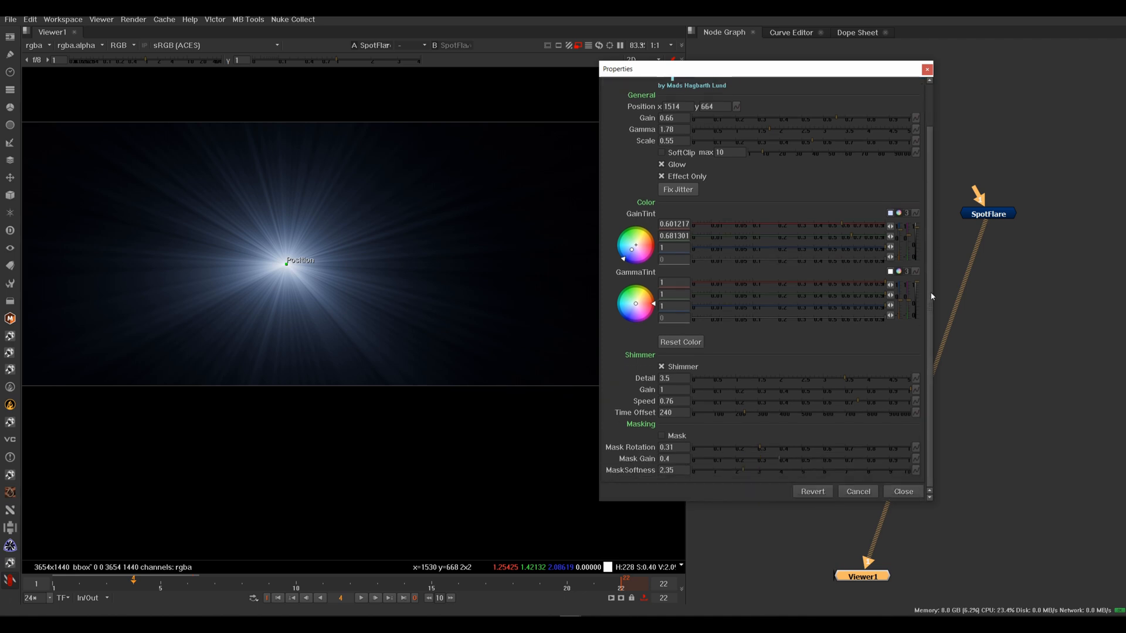
{"action": "left_click", "coordinate": [662, 436]}
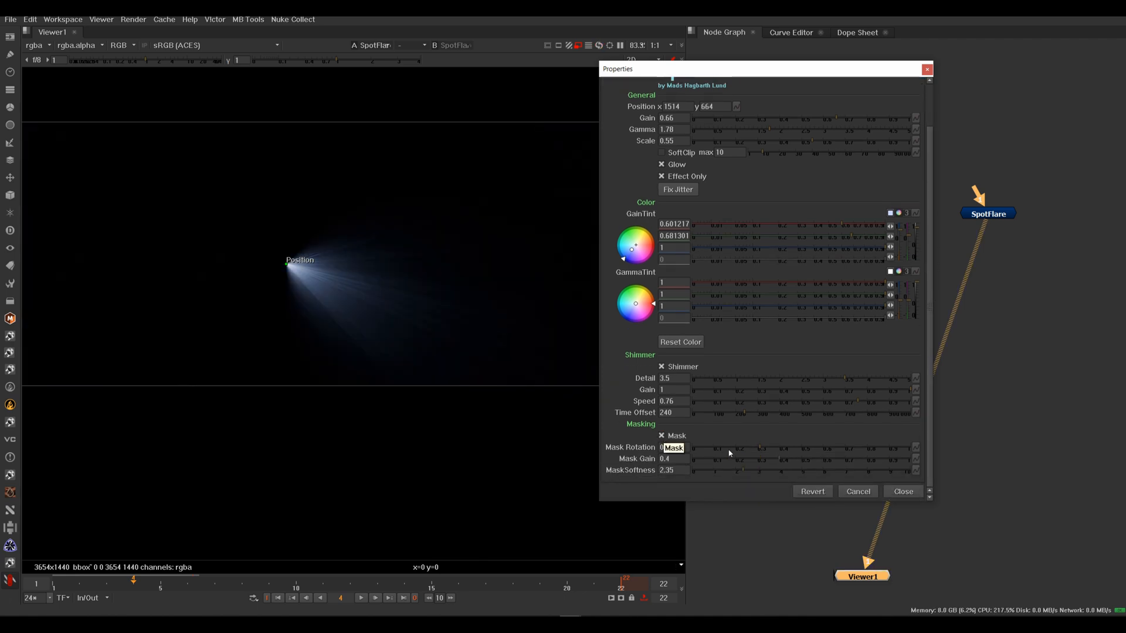
{"action": "mouse_move", "coordinate": [760, 449]}
{"action": "left_mouse_down"}
{"action": "mouse_move", "coordinate": [724, 448]}
{"action": "mouse_move", "coordinate": [762, 448]}
{"action": "mouse_move", "coordinate": [748, 448]}
{"action": "left_mouse_up"}
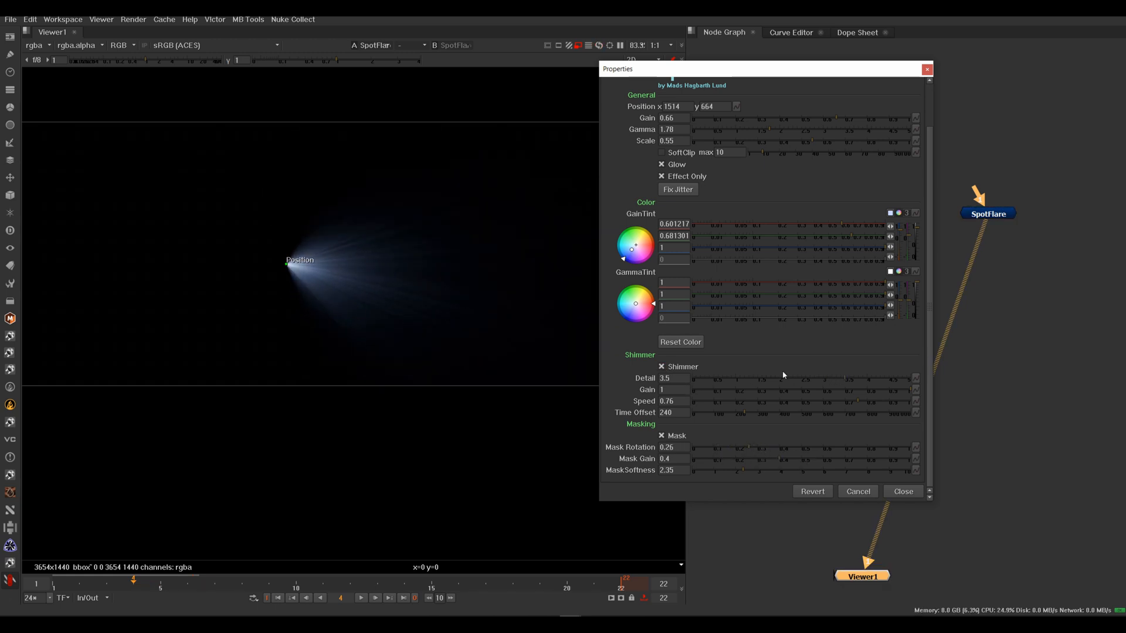
{"action": "left_click_drag", "start_coordinate": [760, 449], "coordinate": [807, 459]}
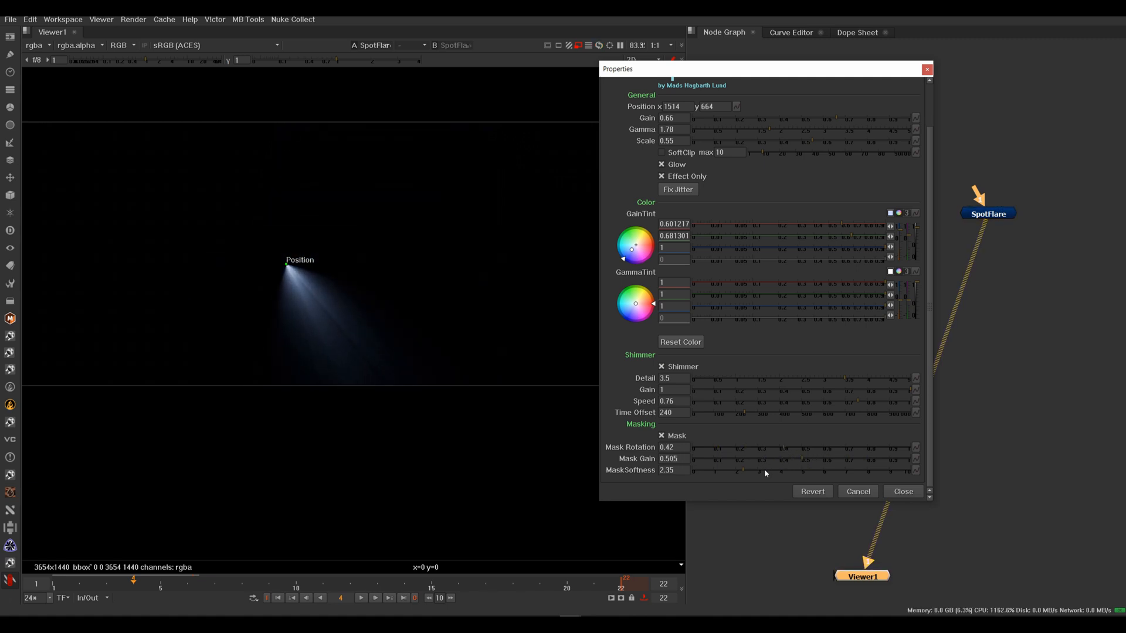
{"action": "left_click", "coordinate": [825, 471]}
{"action": "left_click", "coordinate": [823, 471]}
{"action": "left_click", "coordinate": [727, 460]}
{"action": "left_click_drag", "start_coordinate": [725, 459], "coordinate": [747, 455]}
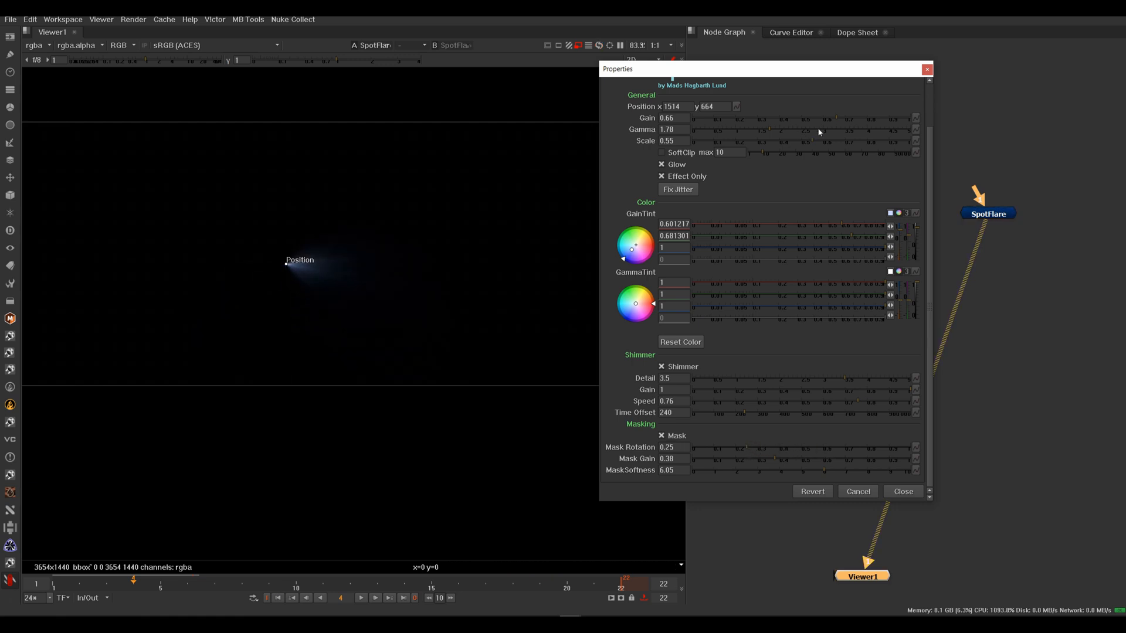
Set SpotFlare's gain to 0.68, gamma to 3.24, shimmer detail to 2.12, mask rotation to 0.23 and mask gain to 0.34, and close its settings.
{"action": "left_click", "coordinate": [802, 130]}
{"action": "mouse_move", "coordinate": [851, 119]}
{"action": "left_mouse_down"}
{"action": "mouse_move", "coordinate": [886, 119]}
{"action": "mouse_move", "coordinate": [841, 122]}
{"action": "left_mouse_up"}
{"action": "left_click", "coordinate": [835, 129]}
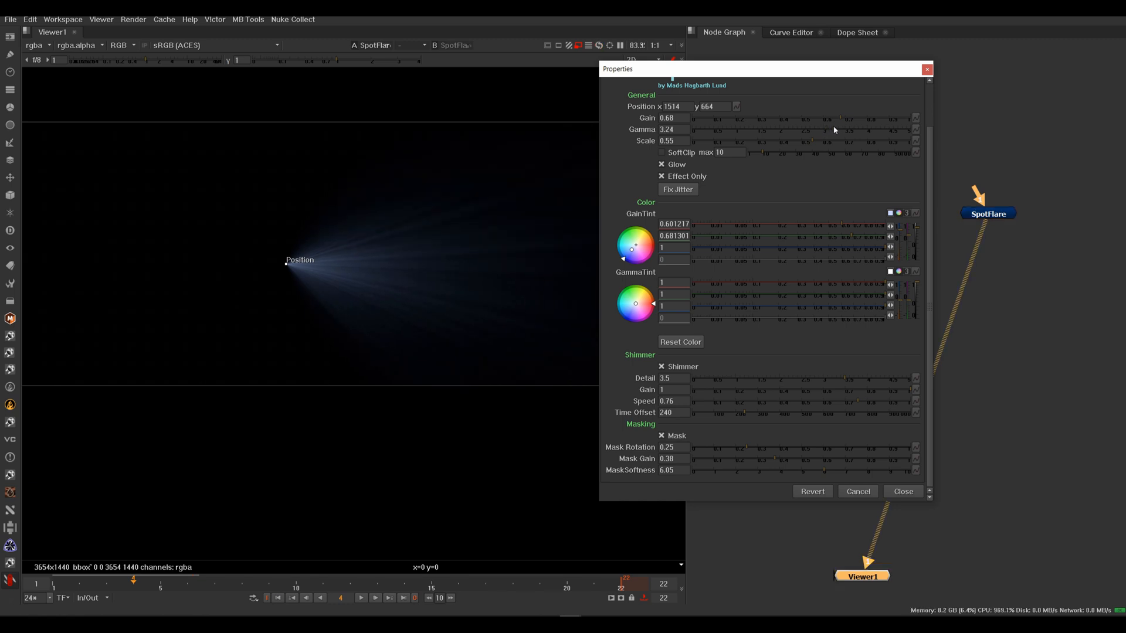
{"action": "left_click_drag", "start_coordinate": [841, 381], "coordinate": [774, 385]}
{"action": "left_click_drag", "start_coordinate": [766, 448], "coordinate": [743, 449]}
{"action": "left_click_drag", "start_coordinate": [808, 462], "coordinate": [767, 462]}
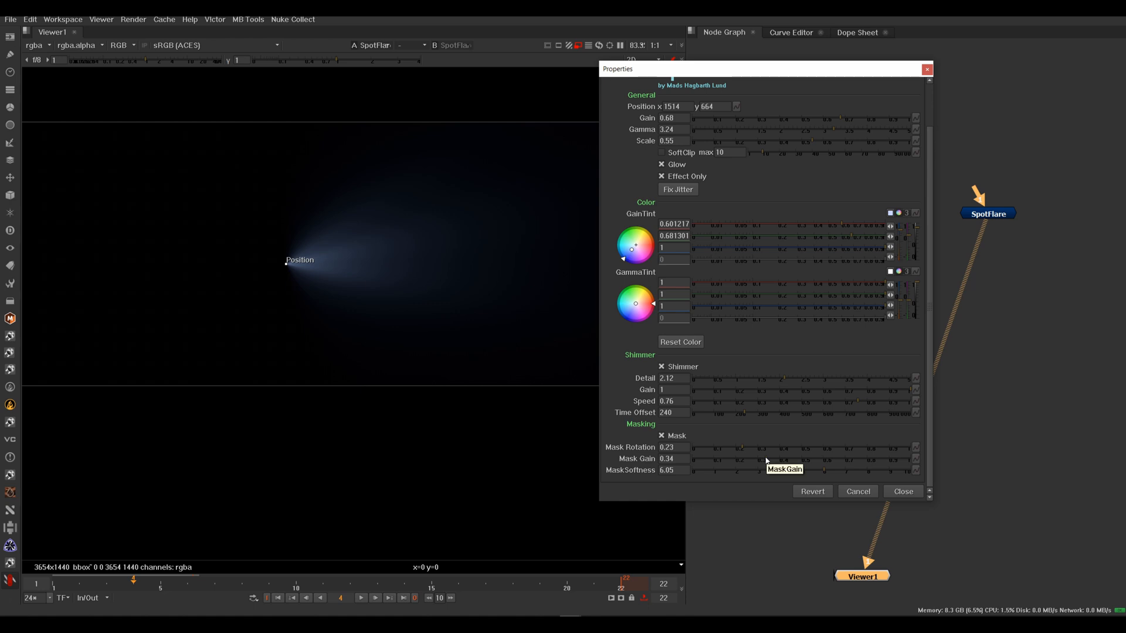
{"action": "left_click", "coordinate": [926, 69]}
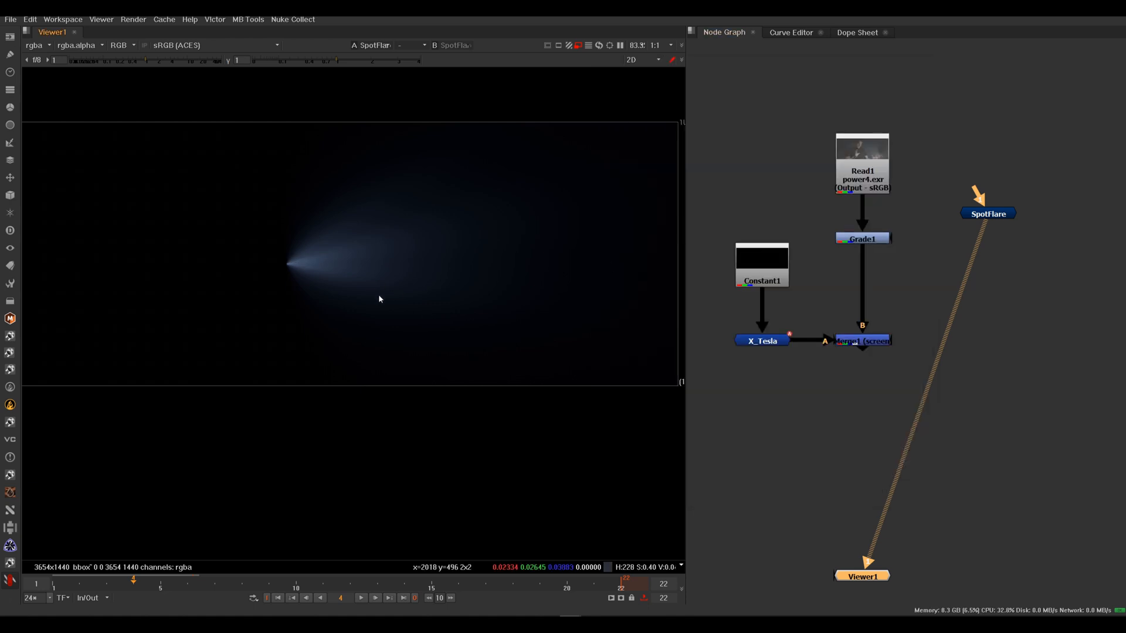
Merge SpotFlare over the graded footage with a new Merge node placed between Grade1 and Merge1.
{"action": "left_click_drag", "start_coordinate": [992, 217], "coordinate": [989, 230]}
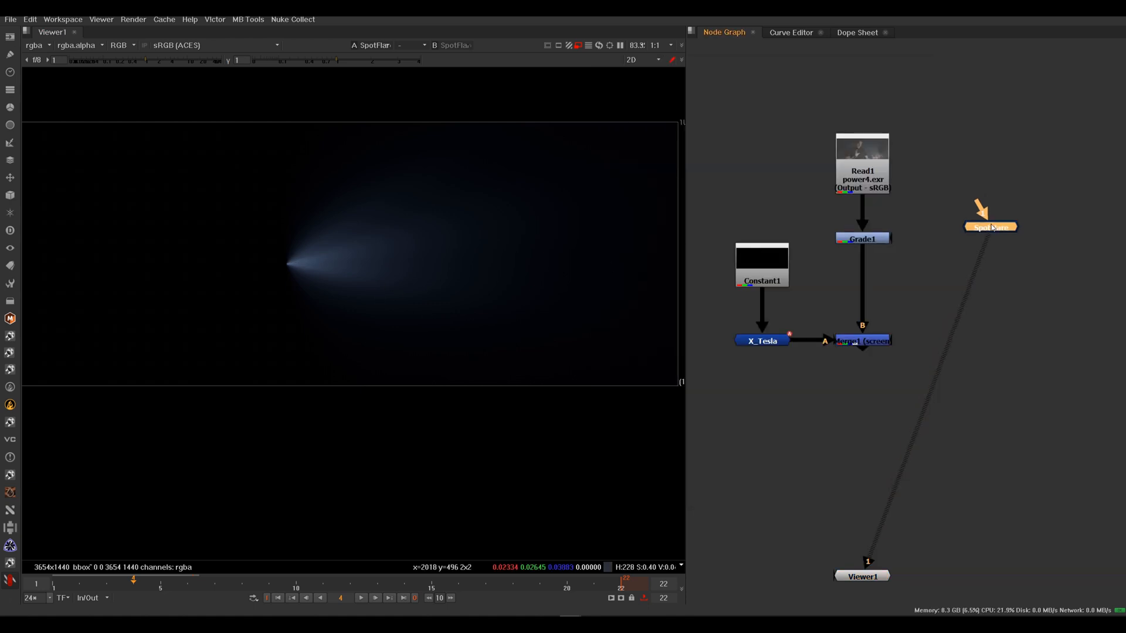
{"action": "key", "text": "m"}
{"action": "left_click_drag", "start_coordinate": [1058, 230], "coordinate": [859, 285]}
{"action": "left_click_drag", "start_coordinate": [978, 231], "coordinate": [782, 191]}
{"action": "left_click_drag", "start_coordinate": [882, 288], "coordinate": [878, 223], "text": "ctrl"}
{"action": "middle_click_drag", "start_coordinate": [878, 223], "coordinate": [912, 319]}
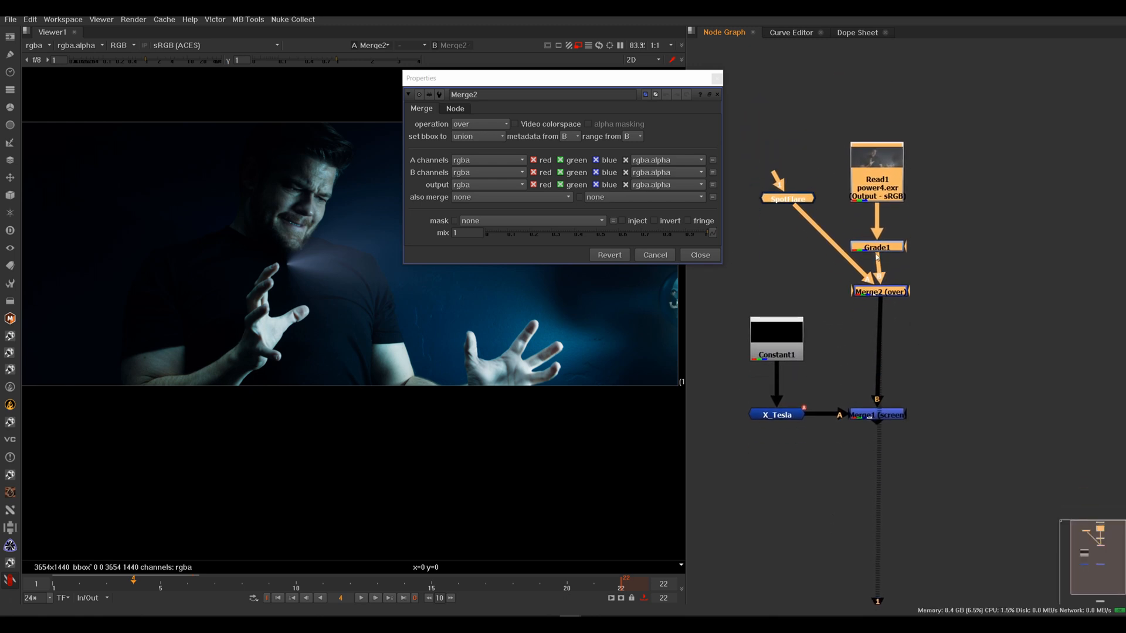
Align Merge2 directly below Grade1 and place SpotFlare level with it, above Constant1.
{"action": "left_click", "coordinate": [928, 320]}
{"action": "left_click_drag", "start_coordinate": [890, 298], "coordinate": [887, 299]}
{"action": "left_click_drag", "start_coordinate": [801, 204], "coordinate": [784, 298]}
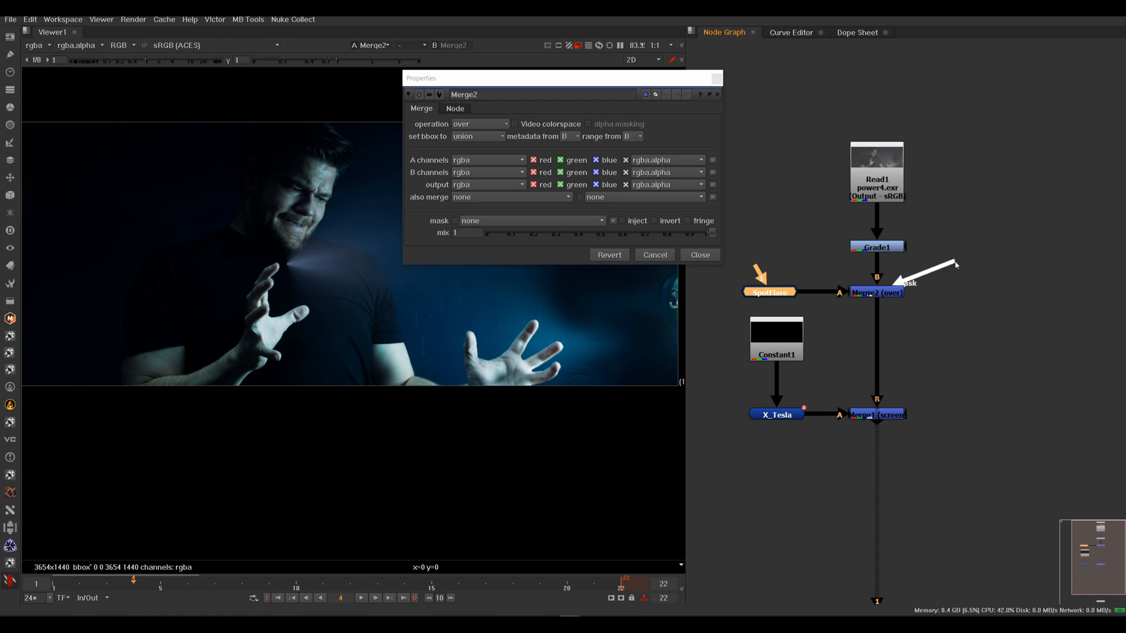
{"action": "left_click", "coordinate": [882, 293]}
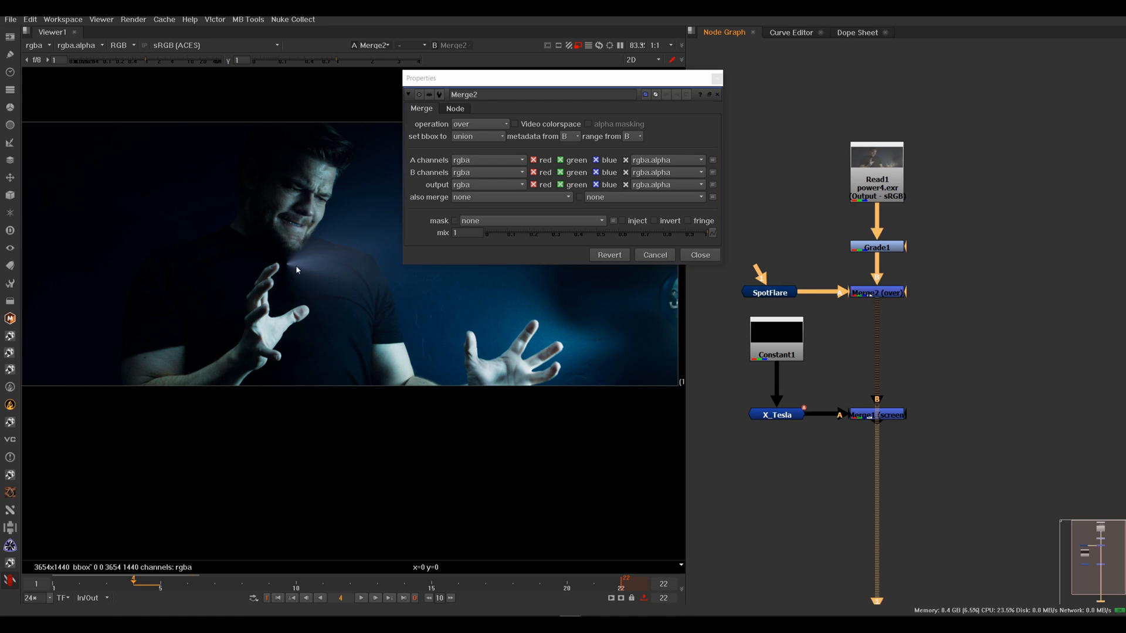
Reopen the SpotFlare settings and move the flare onto the actor's raised hand, at about x 1420, y 296.
{"action": "double_click", "coordinate": [774, 292]}
{"action": "left_click", "coordinate": [558, 82]}
{"action": "left_click_drag", "start_coordinate": [559, 82], "coordinate": [791, 409]}
{"action": "left_click_drag", "start_coordinate": [285, 264], "coordinate": [266, 334]}
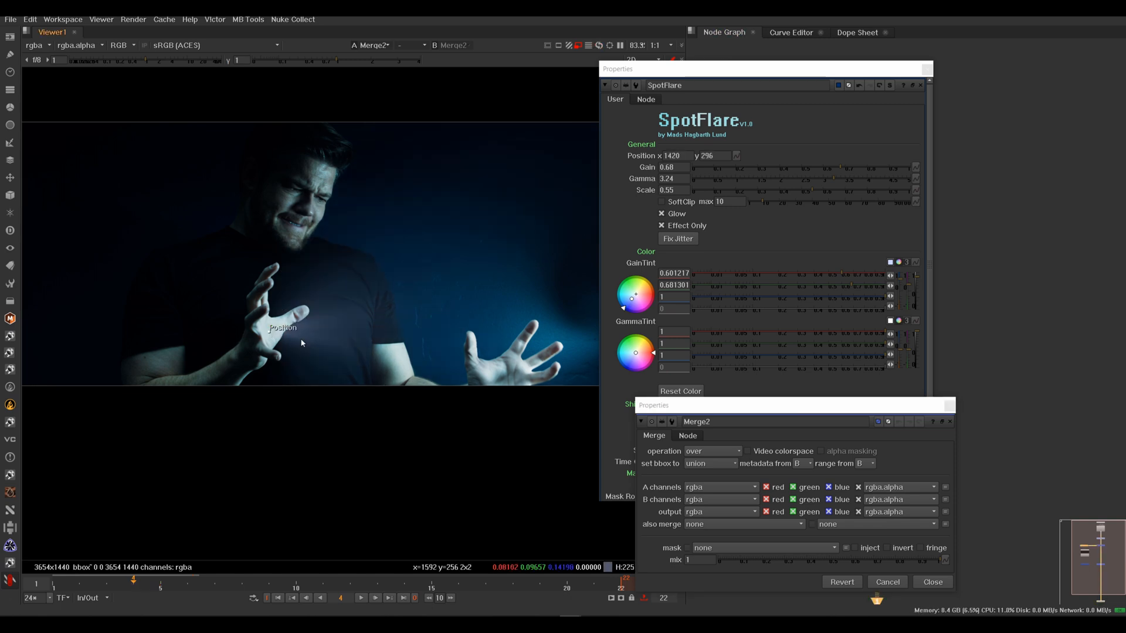
Set SpotFlare's gain to 0.77, gamma to 1.8, time offset to 285, mask gain to 0.32 and mask softness to 3.9, and close both settings windows.
{"action": "left_click", "coordinate": [862, 167]}
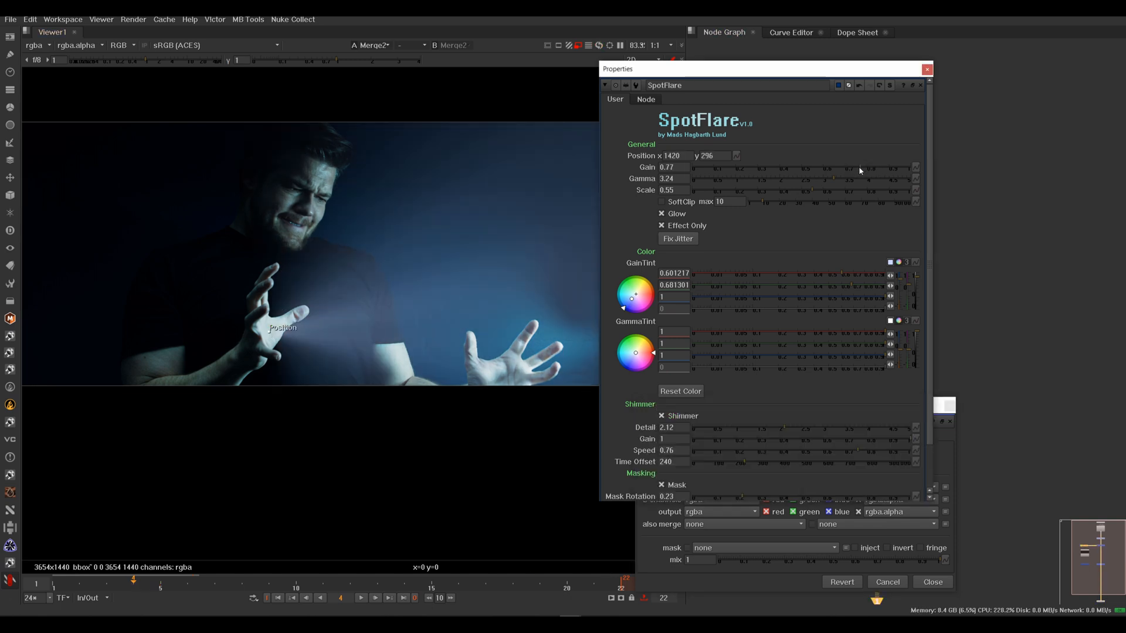
{"action": "mouse_move", "coordinate": [796, 178]}
{"action": "left_mouse_down"}
{"action": "mouse_move", "coordinate": [770, 182]}
{"action": "mouse_move", "coordinate": [780, 185]}
{"action": "left_mouse_up"}
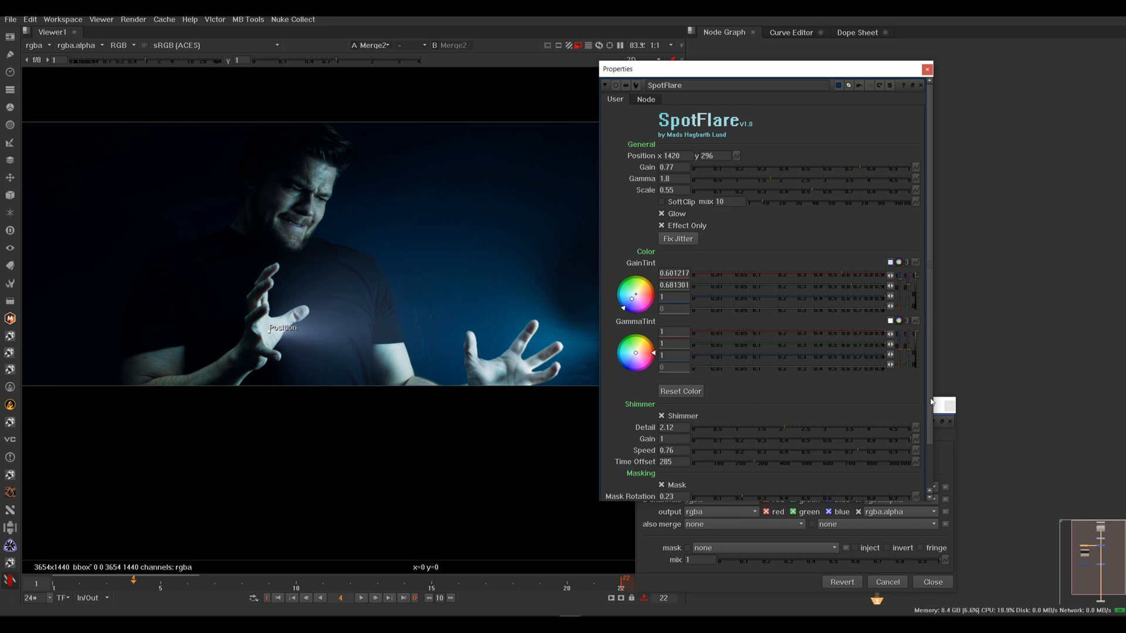
{"action": "scroll", "coordinate": [920, 457], "scroll_direction": "down", "scroll_amount": 2}
{"action": "mouse_move", "coordinate": [755, 461]}
{"action": "left_mouse_down"}
{"action": "mouse_move", "coordinate": [799, 467]}
{"action": "mouse_move", "coordinate": [772, 469]}
{"action": "left_mouse_up"}
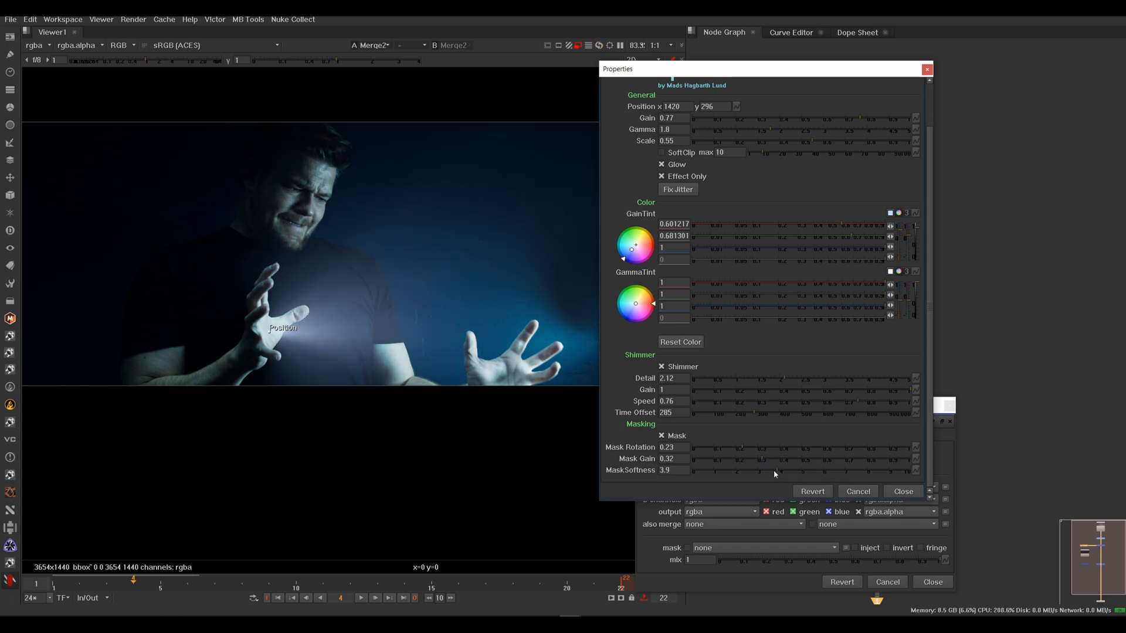
{"action": "left_click", "coordinate": [927, 69]}
{"action": "left_click", "coordinate": [950, 409]}
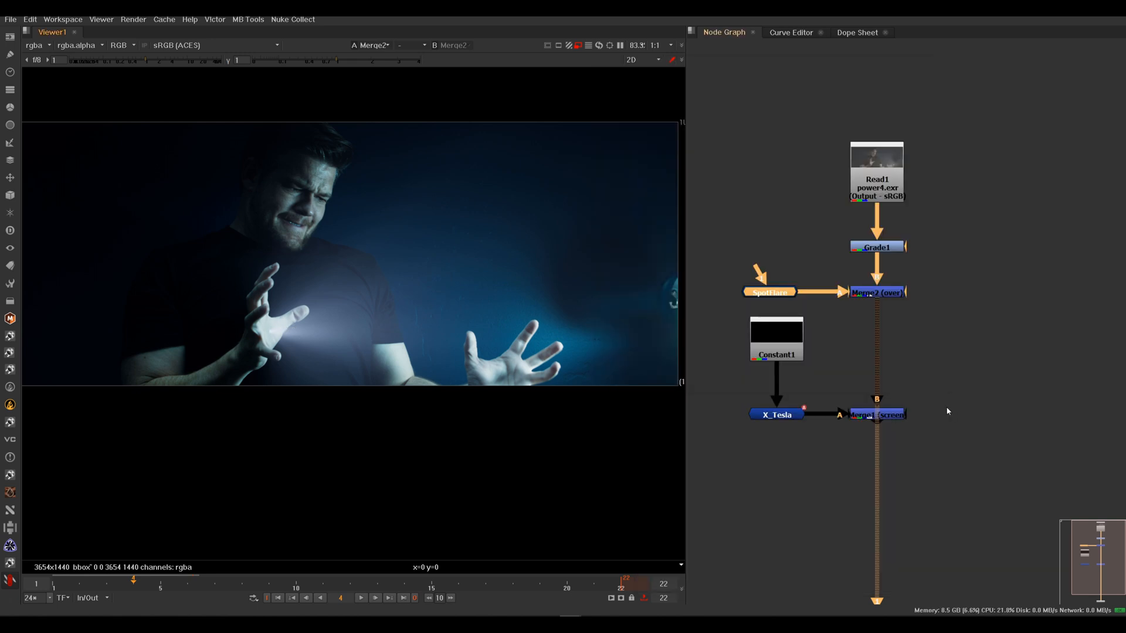
View SpotFlare on its own and switch between its alpha and RGB channels to check for an alpha.
{"action": "left_click", "coordinate": [778, 290]}
{"action": "key", "text": "1"}
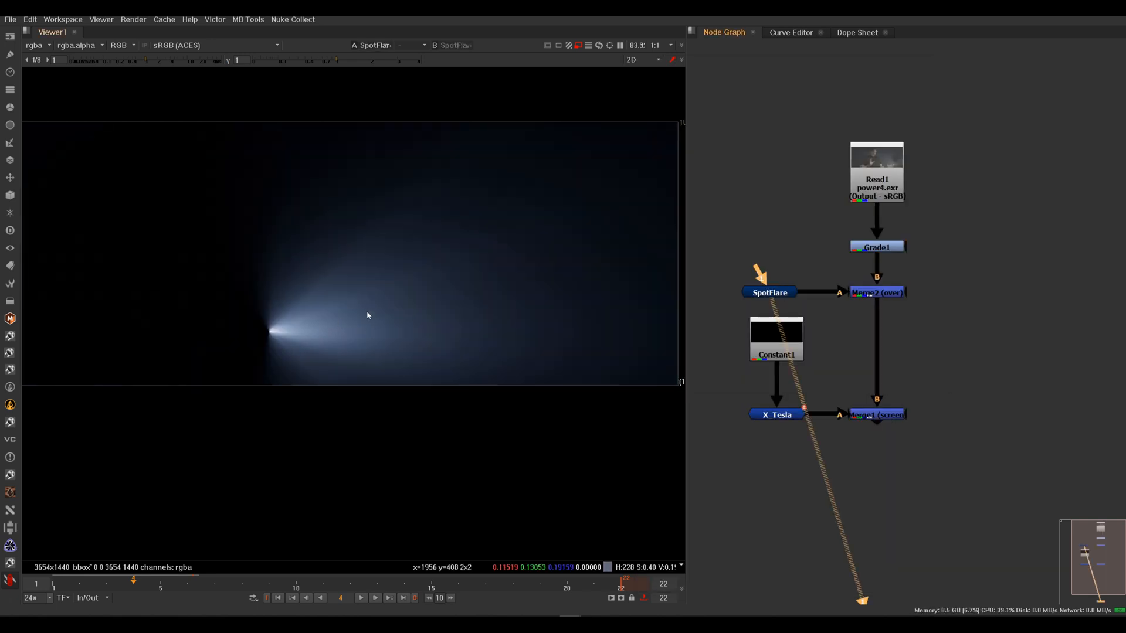
{"action": "key", "text": "a"}
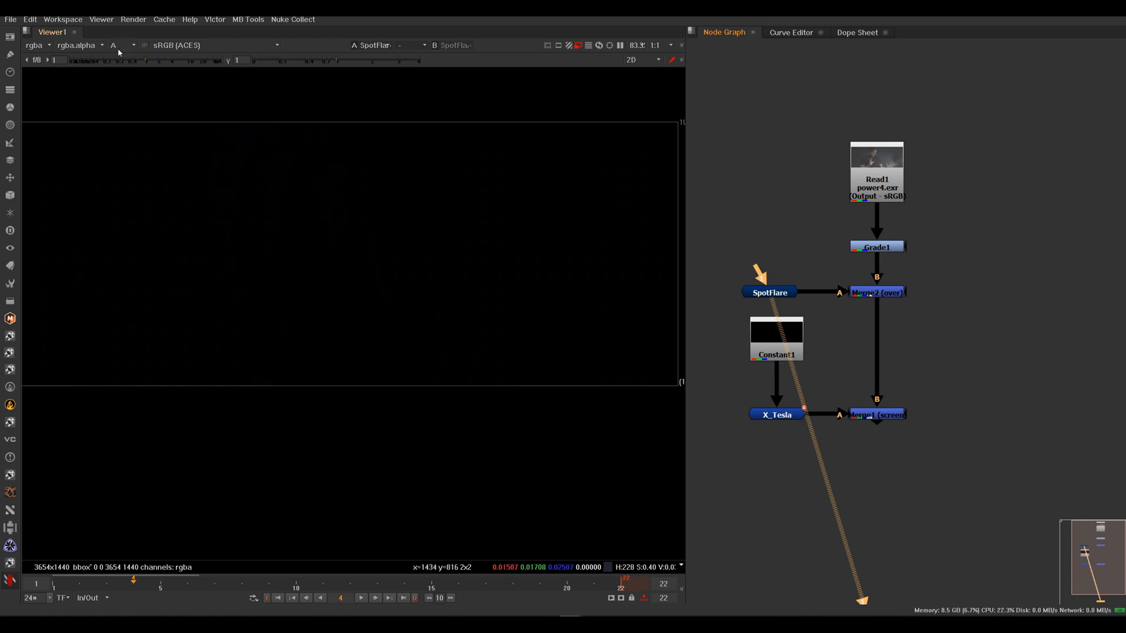
{"action": "key", "text": "a"}
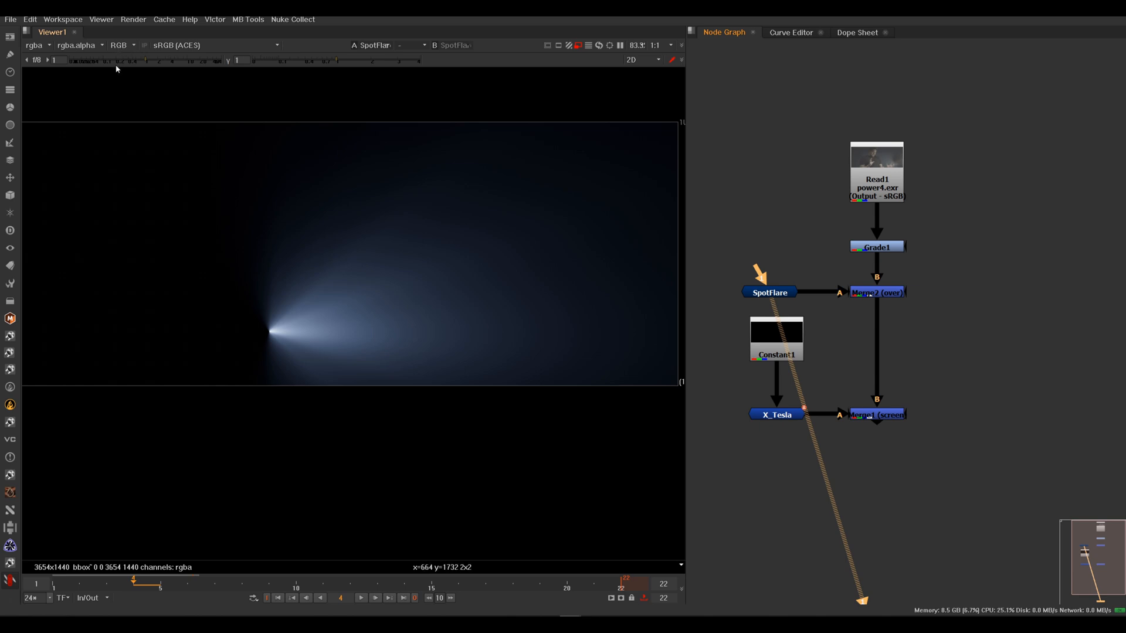
{"action": "key", "text": "a"}
{"action": "key", "text": "a"}
{"action": "key", "text": "a"}
{"action": "key", "text": "a"}
Move Read1, Grade1, SpotFlare and Merge2 up together to make room above the Constant1 and X_Tesla branch.
{"action": "left_click", "coordinate": [776, 293]}
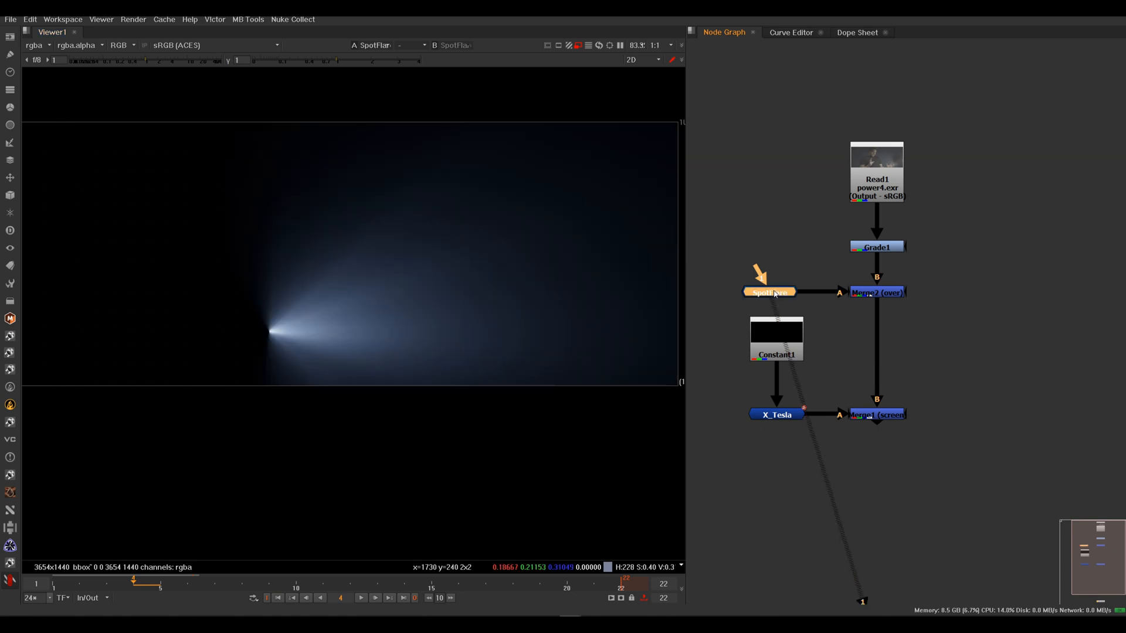
{"action": "left_click_drag", "start_coordinate": [953, 104], "coordinate": [739, 317]}
{"action": "left_click_drag", "start_coordinate": [886, 289], "coordinate": [887, 215]}
{"action": "left_click", "coordinate": [836, 274]}
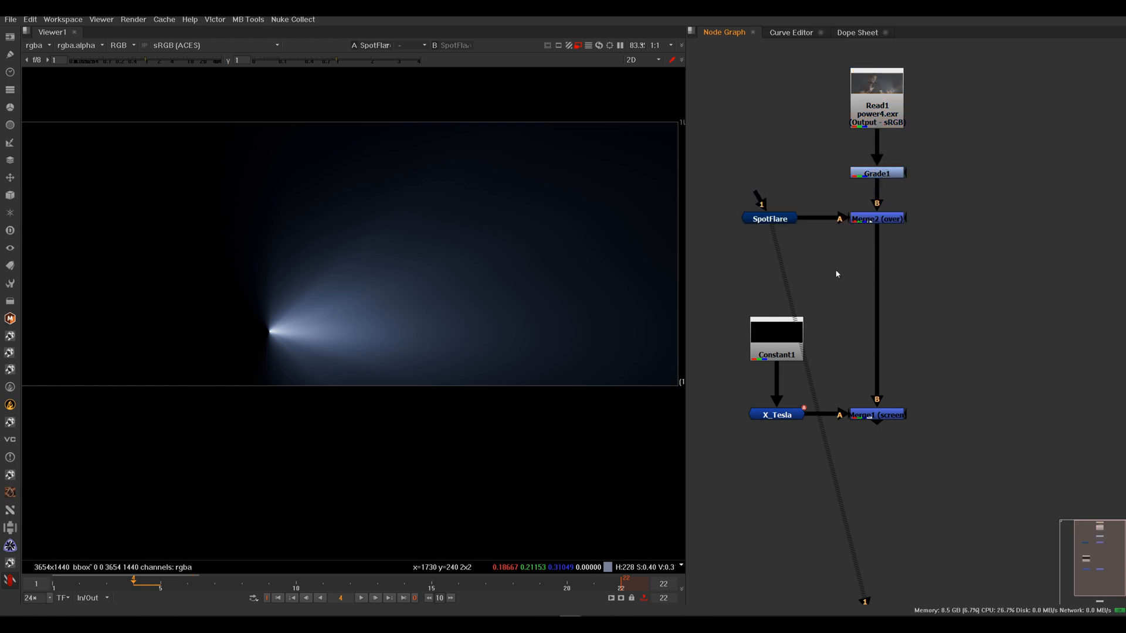
Add a Keyer node directly after SpotFlare to create an alpha from its luminance.
{"action": "left_click", "coordinate": [773, 219]}
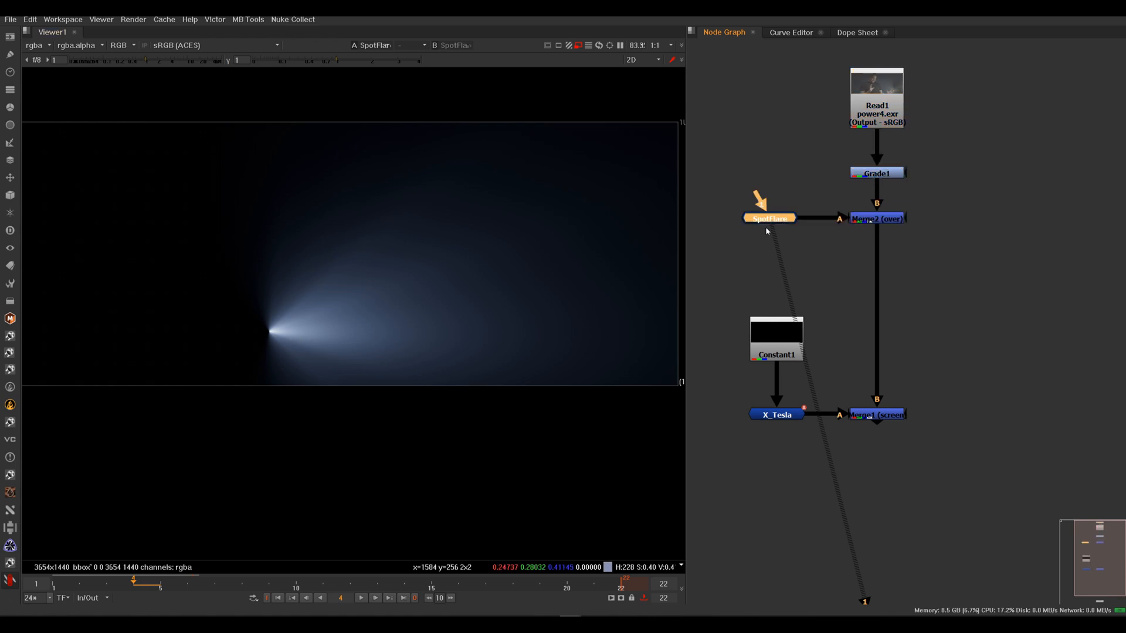
{"action": "key", "text": "Tab"}
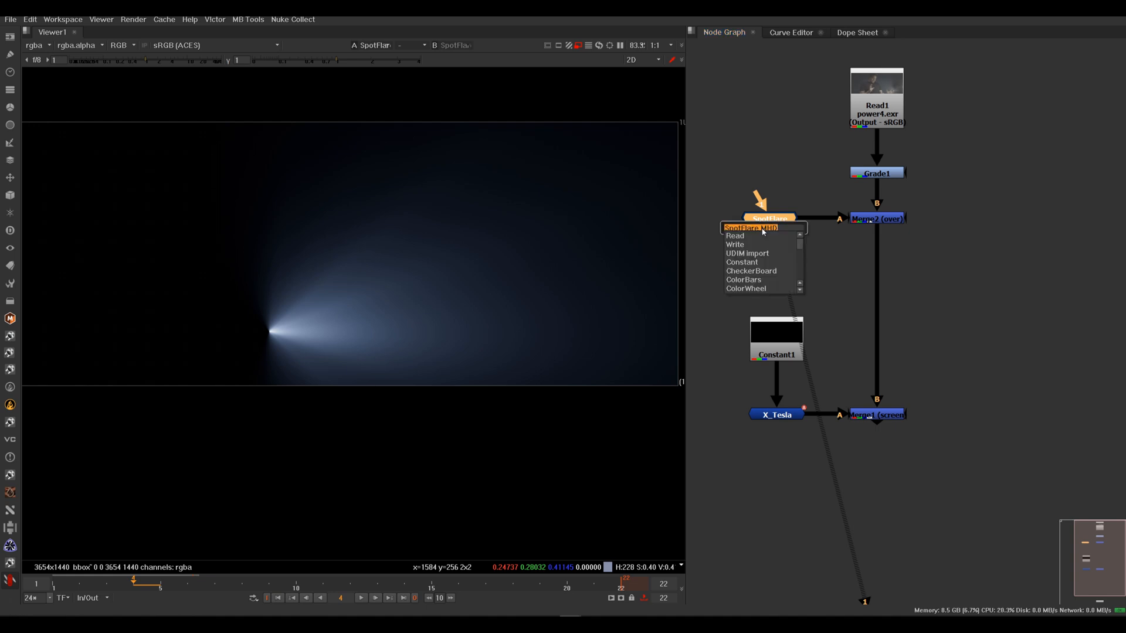
{"action": "type", "text": "key"}
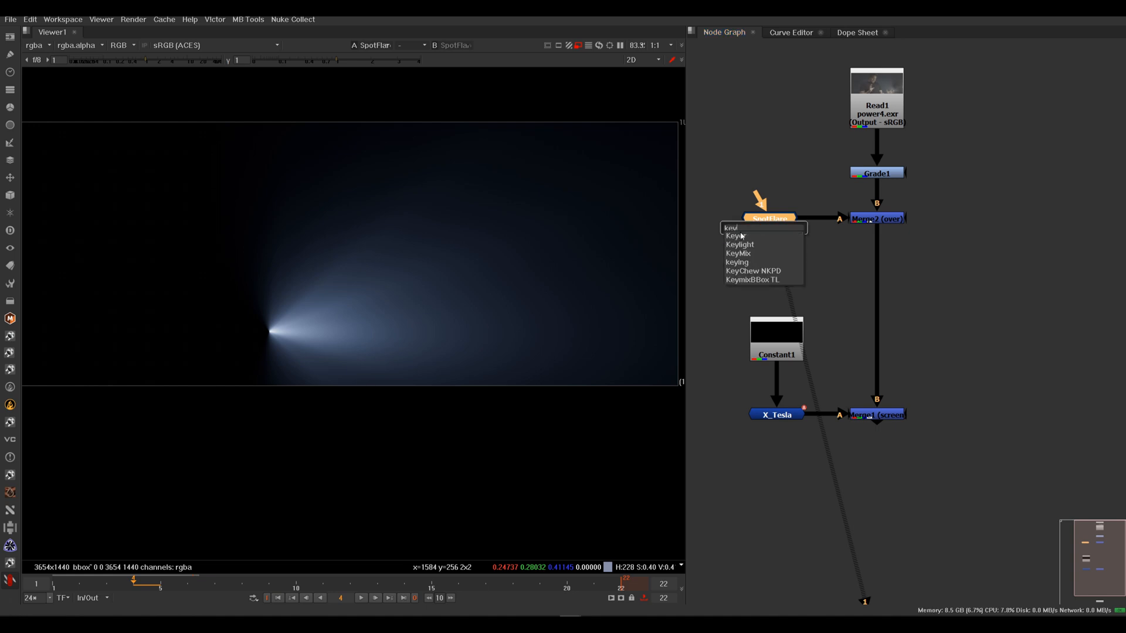
{"action": "key", "text": "Return"}
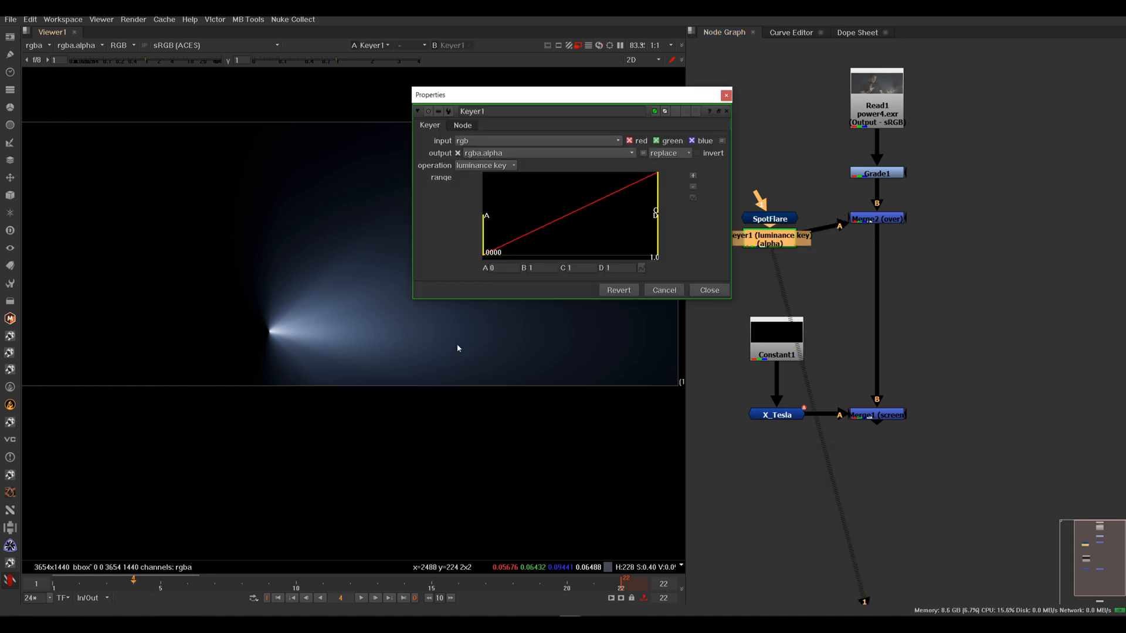
Lower range point B of Keyer1 to about 0.273, compare its alpha with the RGB image, and close its settings.
{"action": "key", "text": "a"}
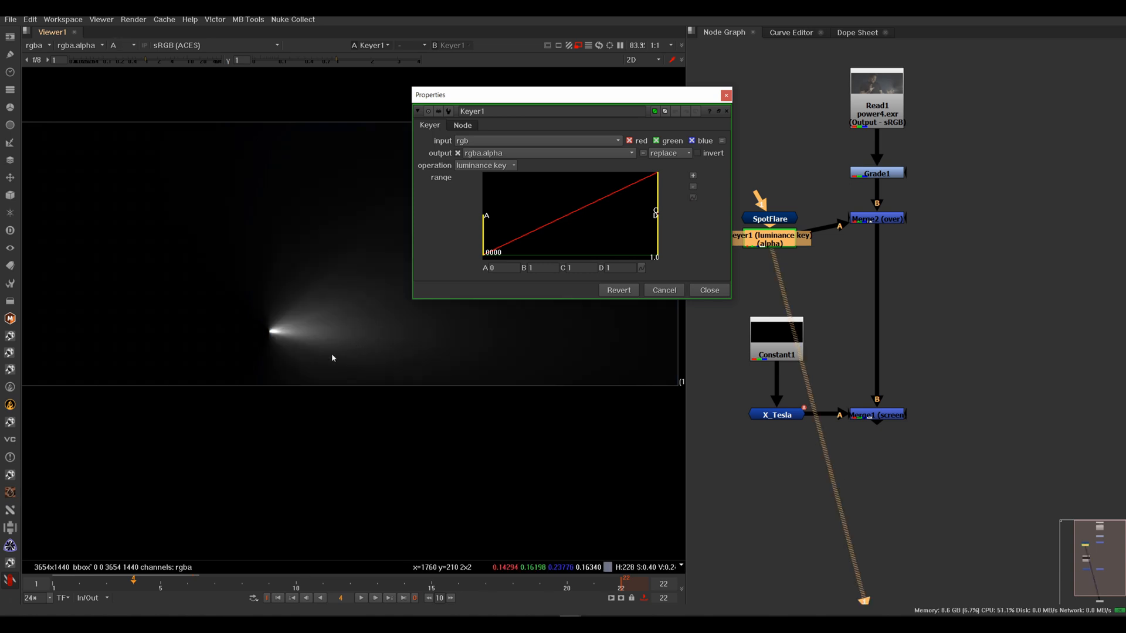
{"action": "left_click_drag", "start_coordinate": [655, 198], "coordinate": [578, 212]}
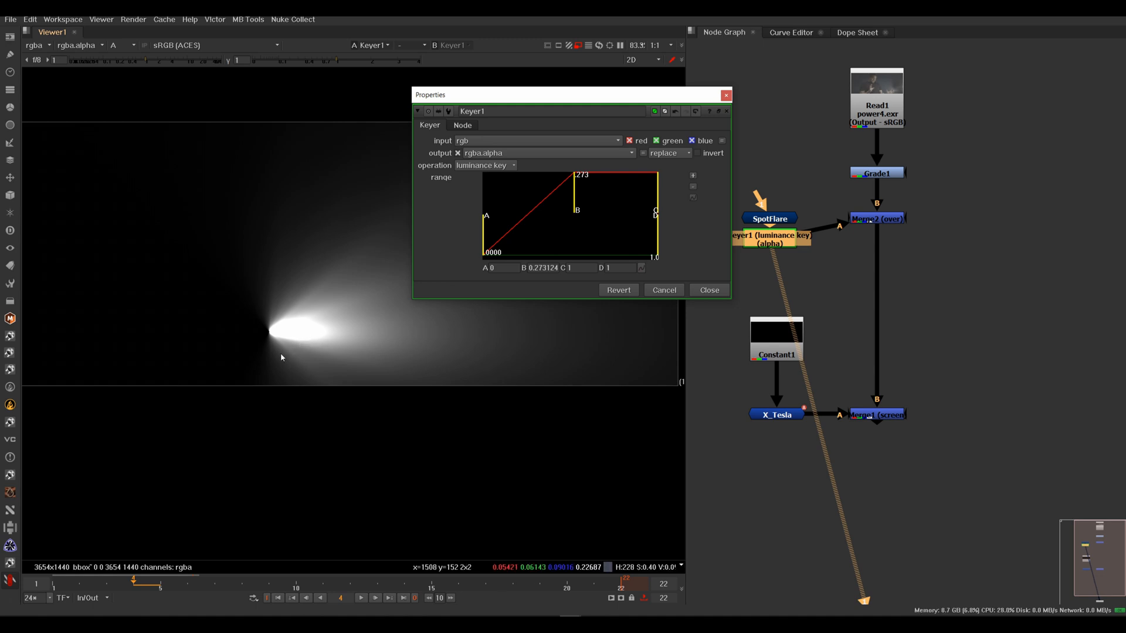
{"action": "key", "text": "a"}
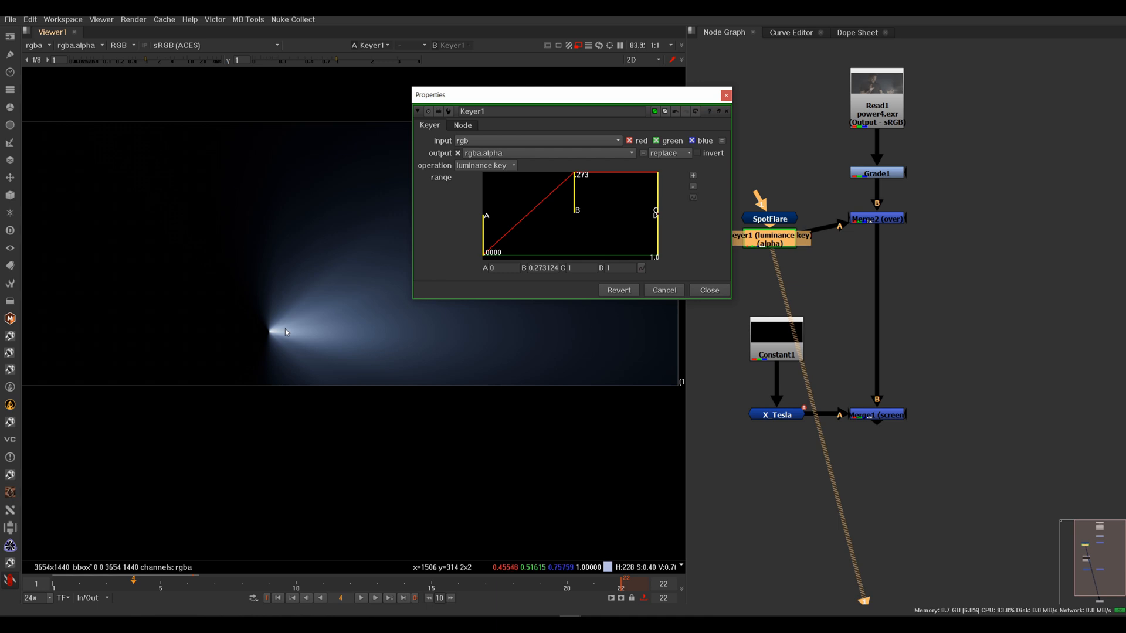
{"action": "key", "text": "a"}
{"action": "key", "text": "a"}
{"action": "key", "text": "a"}
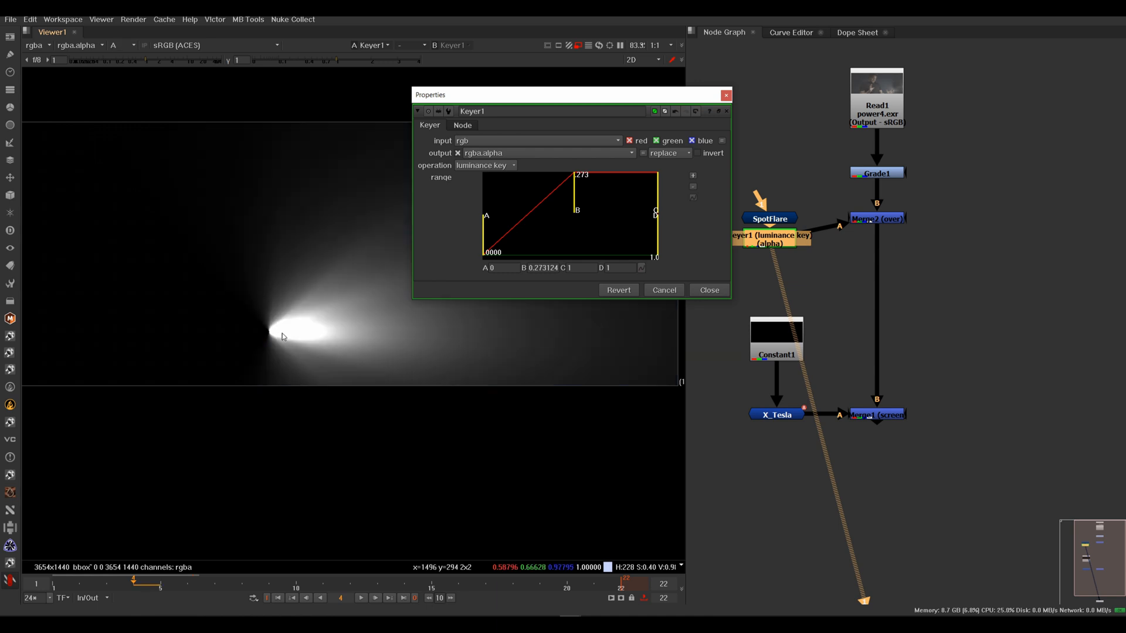
{"action": "left_click", "coordinate": [725, 95]}
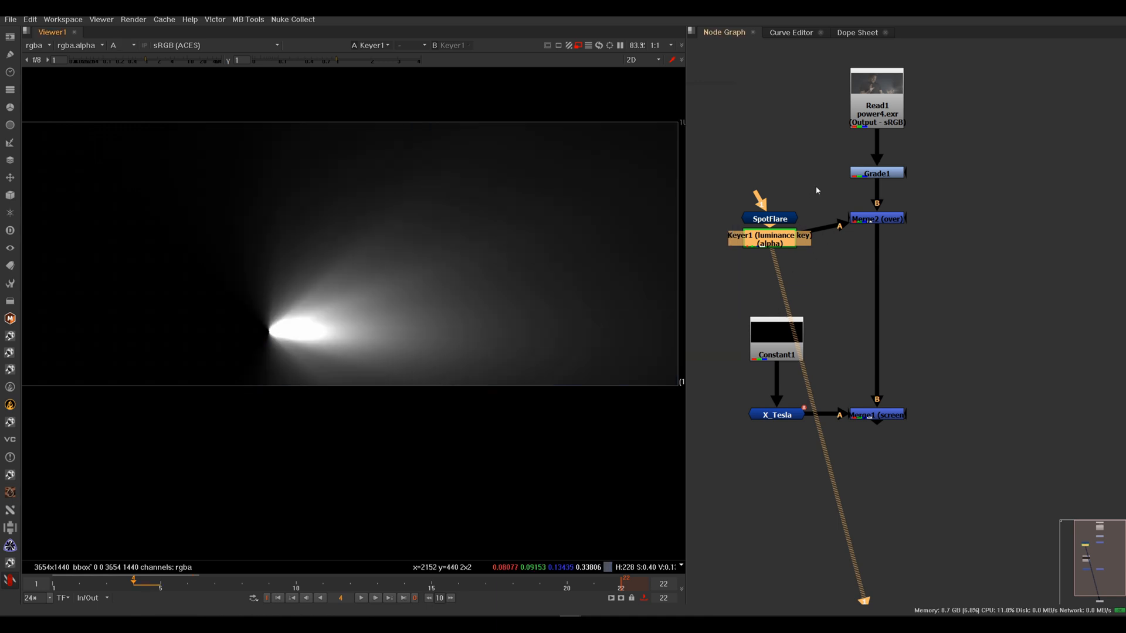
Move SpotFlare and Keyer1 up slightly and view Merge2 in RGB to examine the flare around the raised hand.
{"action": "left_click", "coordinate": [770, 218]}
{"action": "left_click_drag", "start_coordinate": [774, 246], "coordinate": [762, 233]}
{"action": "left_click", "coordinate": [877, 218]}
{"action": "key", "text": "1"}
{"action": "key", "text": "a"}
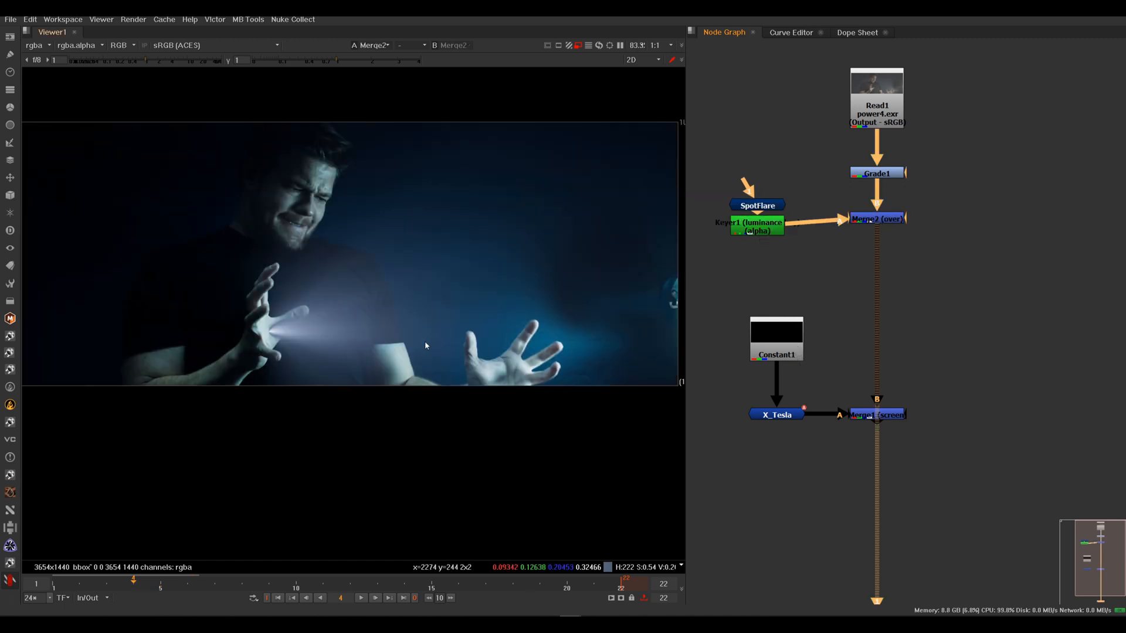
{"action": "scroll", "coordinate": [276, 343], "scroll_direction": "up", "scroll_amount": 5}
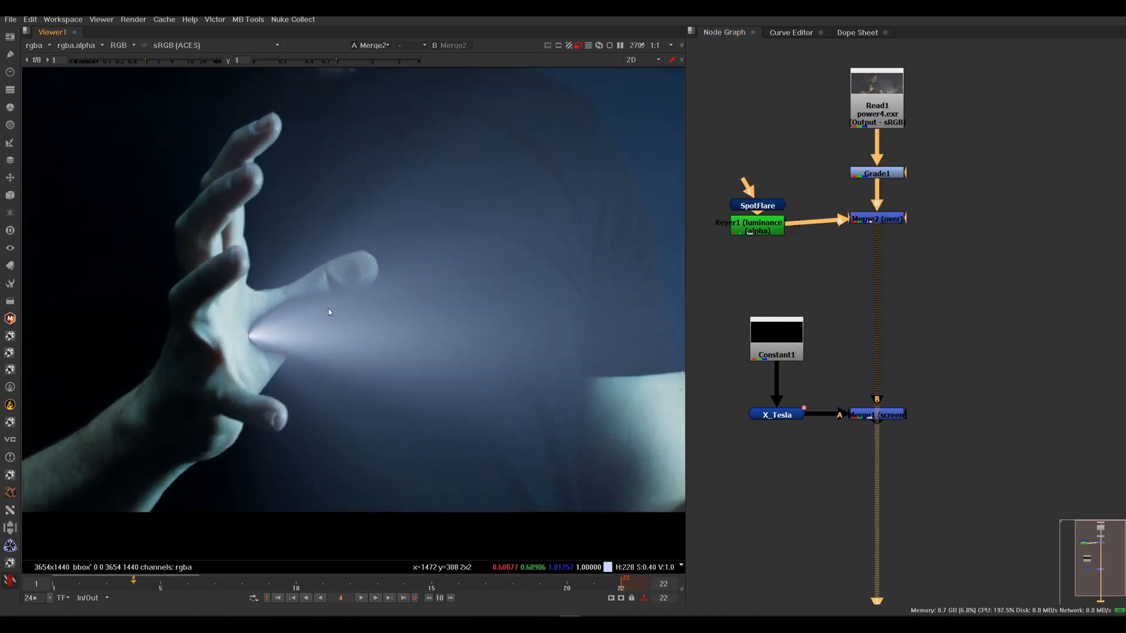
{"action": "left_click", "coordinate": [765, 235]}
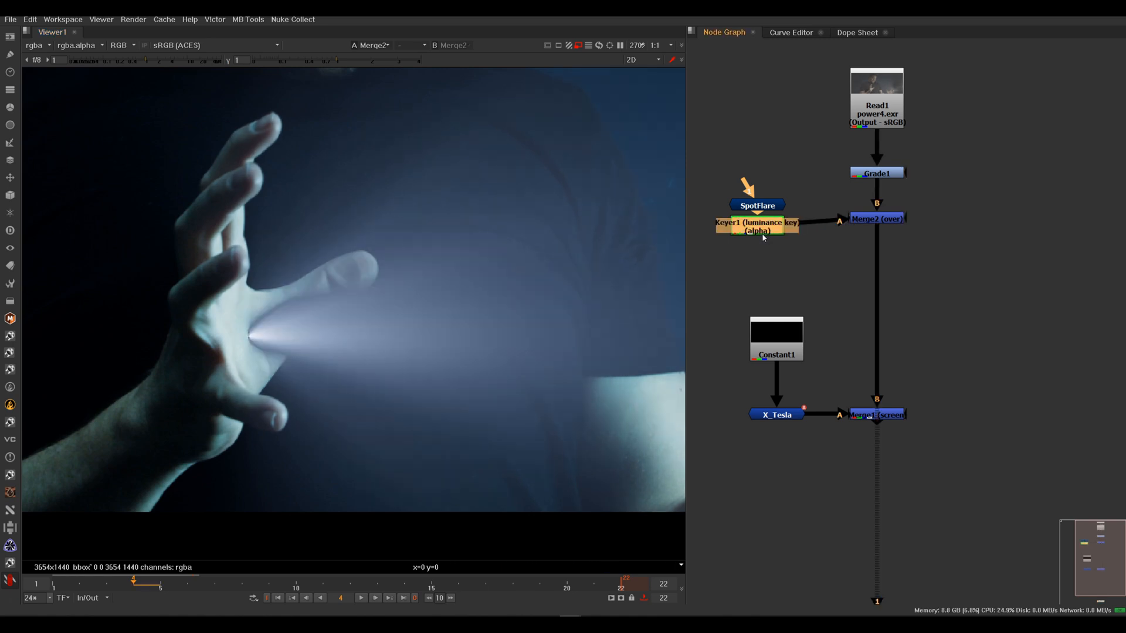
{"action": "scroll", "coordinate": [468, 373], "scroll_direction": "down", "scroll_amount": 3}
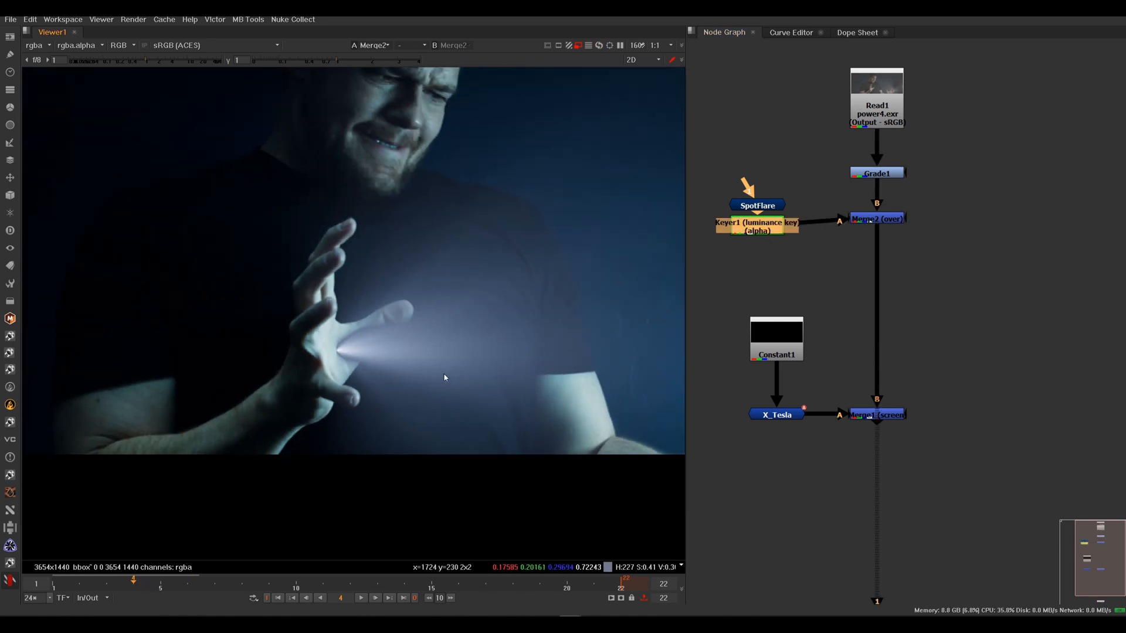
Try the plus operation on Merge2 and inspect how the flare blends over the hand.
{"action": "double_click", "coordinate": [887, 218]}
{"action": "left_click", "coordinate": [735, 452]}
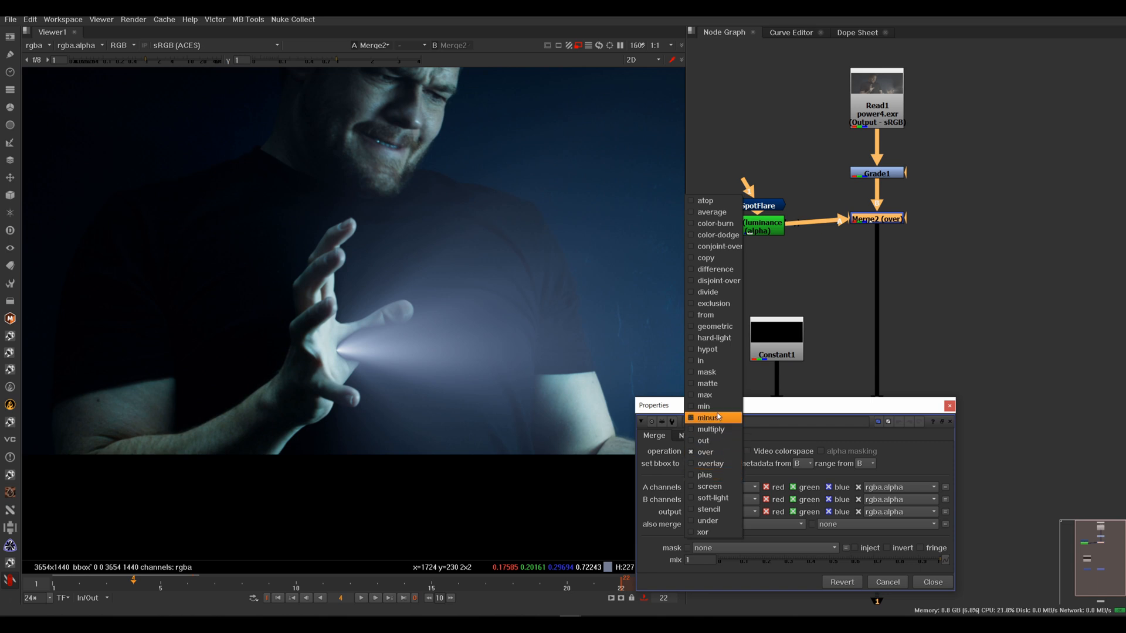
{"action": "left_click", "coordinate": [712, 475]}
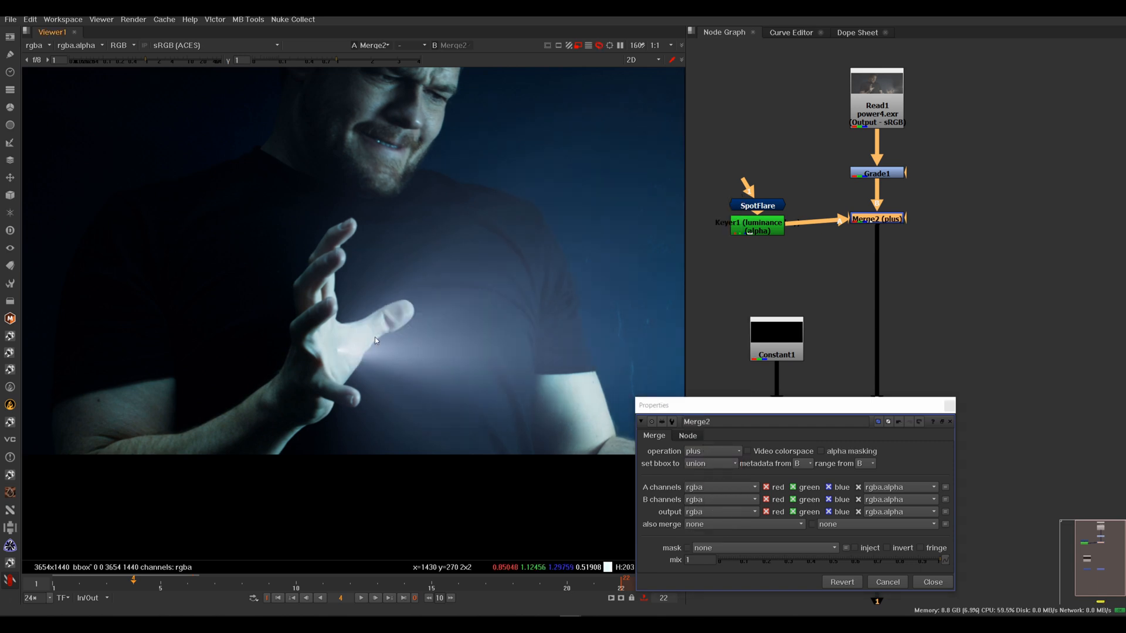
{"action": "scroll", "coordinate": [358, 346], "scroll_direction": "up", "scroll_amount": 3}
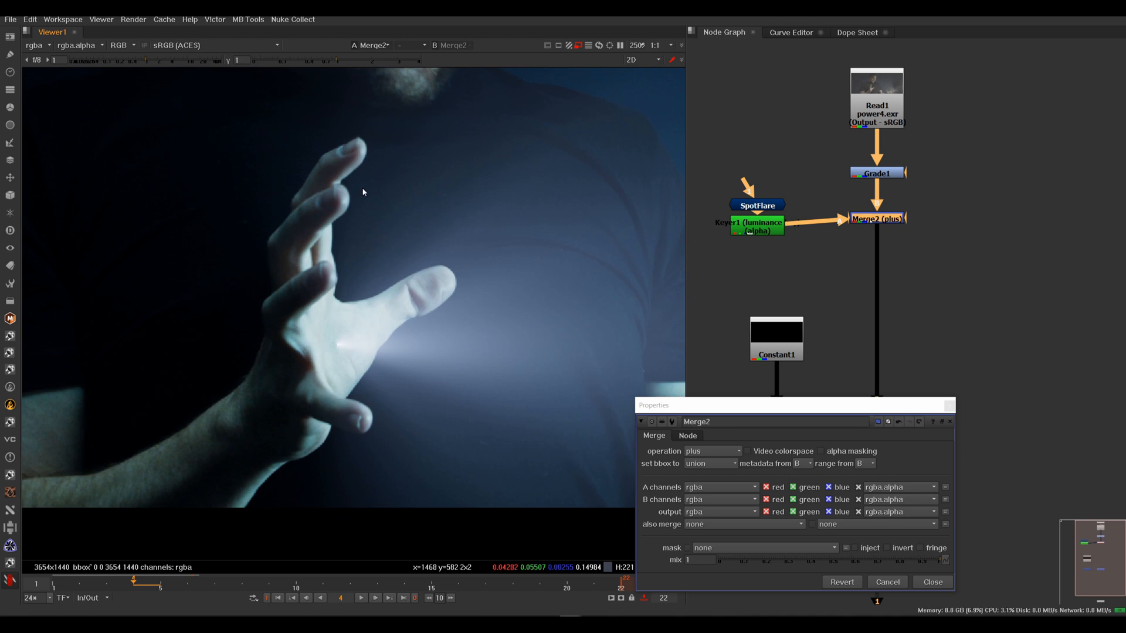
{"action": "left_click", "coordinate": [949, 405]}
Disconnect Keyer1 from Merge2, delete Merge2, and rearrange Grade1 lower with SpotFlare and Keyer1 on its free side.
{"action": "left_click_drag", "start_coordinate": [840, 228], "coordinate": [803, 229]}
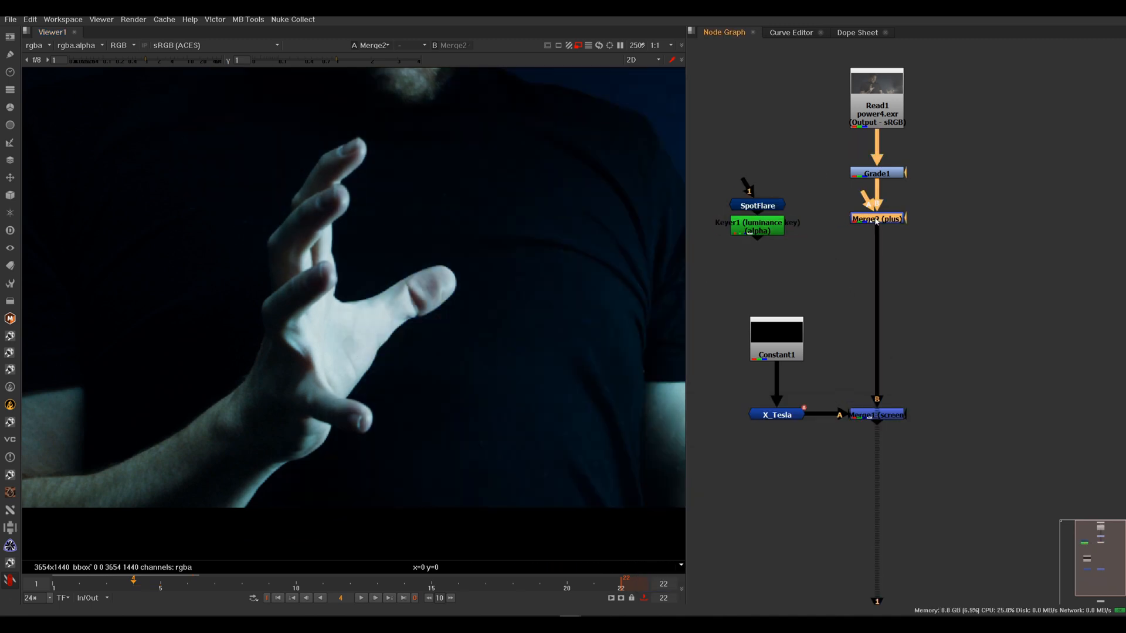
{"action": "key", "text": "Delete"}
{"action": "left_click_drag", "start_coordinate": [890, 181], "coordinate": [886, 247]}
{"action": "left_click_drag", "start_coordinate": [809, 166], "coordinate": [708, 273]}
{"action": "left_click_drag", "start_coordinate": [762, 223], "coordinate": [974, 205]}
{"action": "mouse_move", "coordinate": [884, 241]}
{"action": "left_mouse_down"}
{"action": "mouse_move", "coordinate": [963, 248]}
{"action": "mouse_move", "coordinate": [888, 241]}
{"action": "left_mouse_up"}
View Grade1 and connect its mask input to Keyer1 so the grade only affects the flare area.
{"action": "left_click", "coordinate": [888, 239]}
{"action": "scroll", "coordinate": [476, 324], "scroll_direction": "down", "scroll_amount": 5}
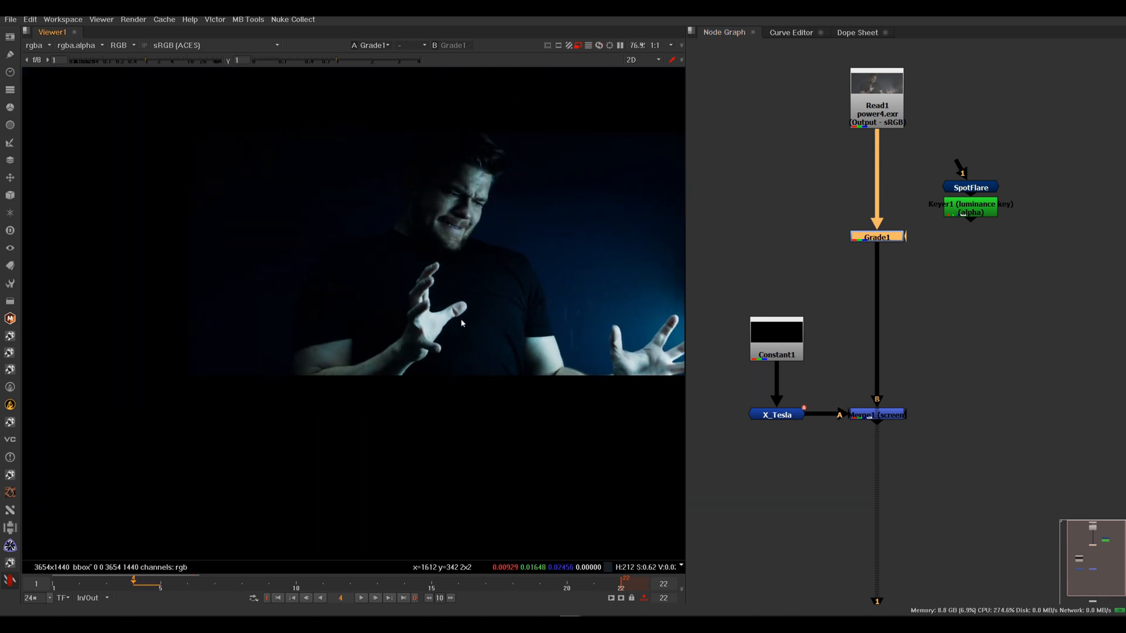
{"action": "left_click_drag", "start_coordinate": [905, 236], "coordinate": [967, 229]}
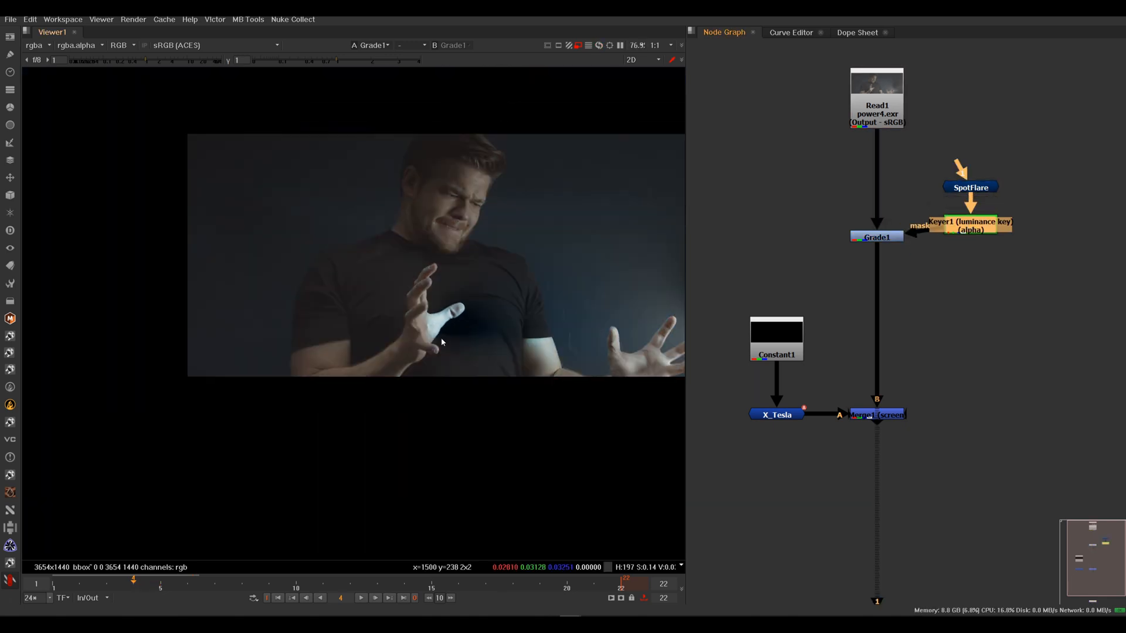
{"action": "scroll", "coordinate": [442, 339], "scroll_direction": "up", "scroll_amount": 4}
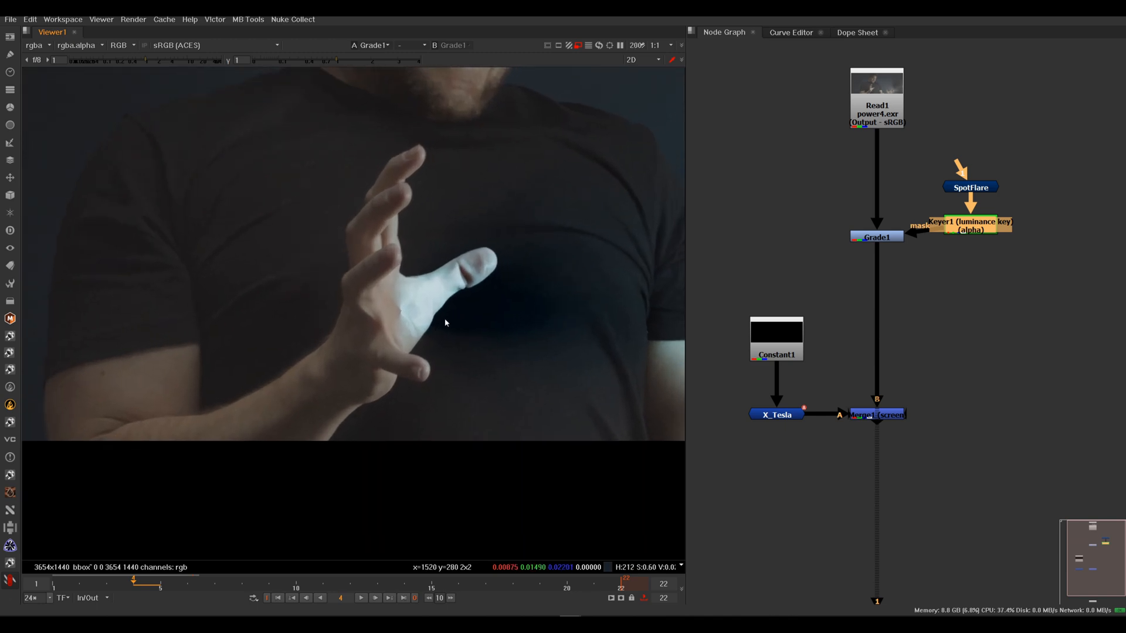
{"action": "scroll", "coordinate": [445, 321], "scroll_direction": "up", "scroll_amount": 1}
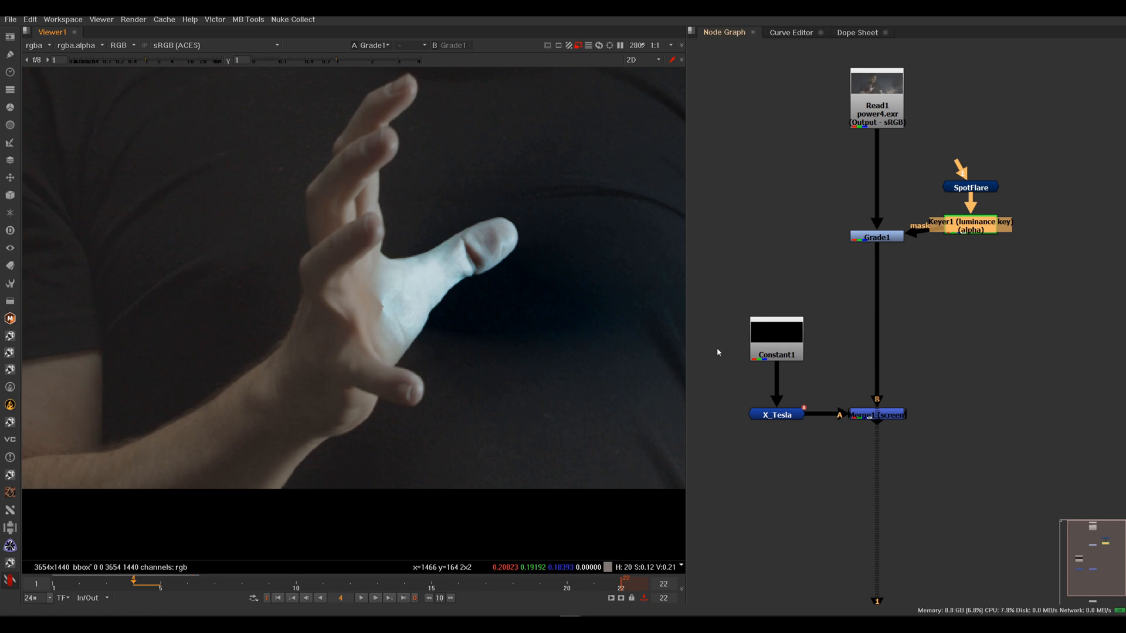
Raise Grade1's gamma to 0.59 and close its settings.
{"action": "double_click", "coordinate": [877, 237]}
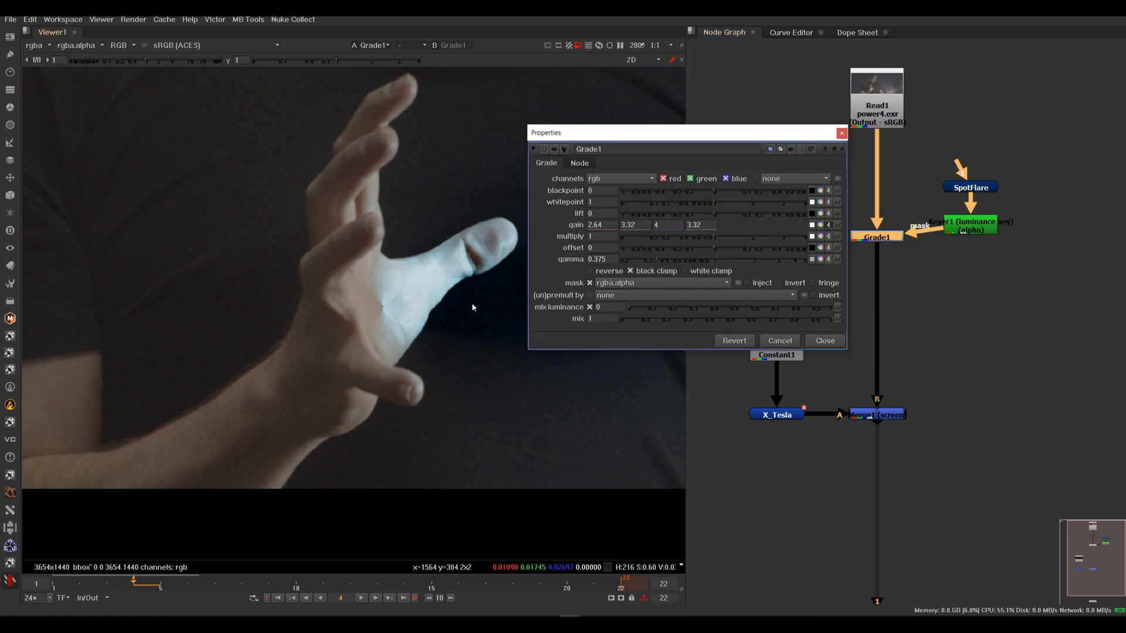
{"action": "left_click", "coordinate": [684, 259]}
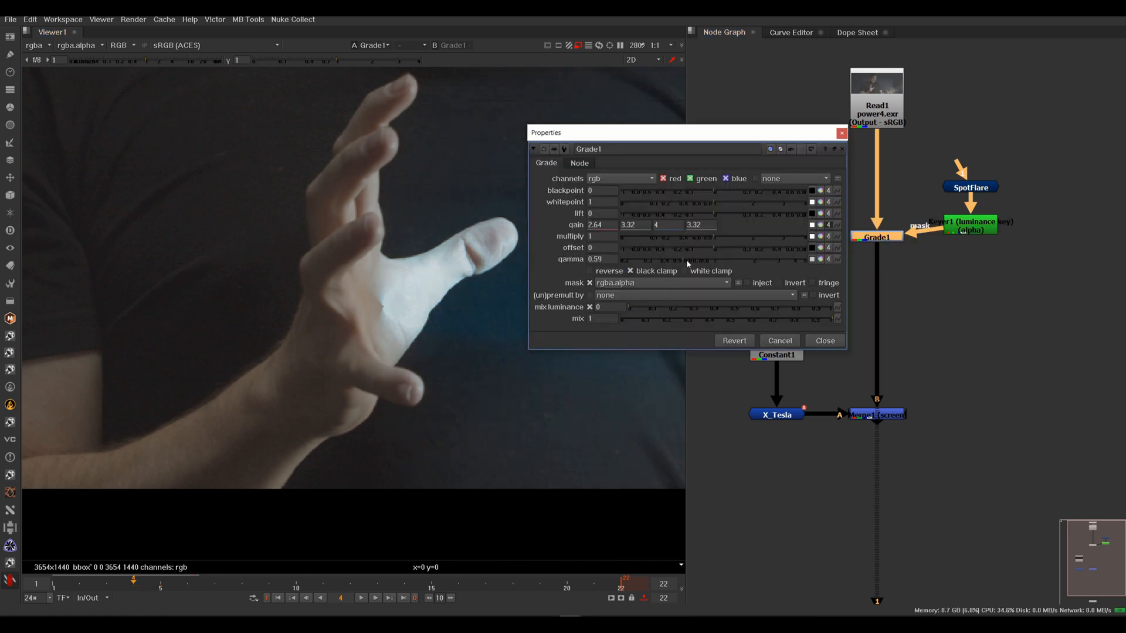
{"action": "left_click_drag", "start_coordinate": [653, 137], "coordinate": [800, 245]}
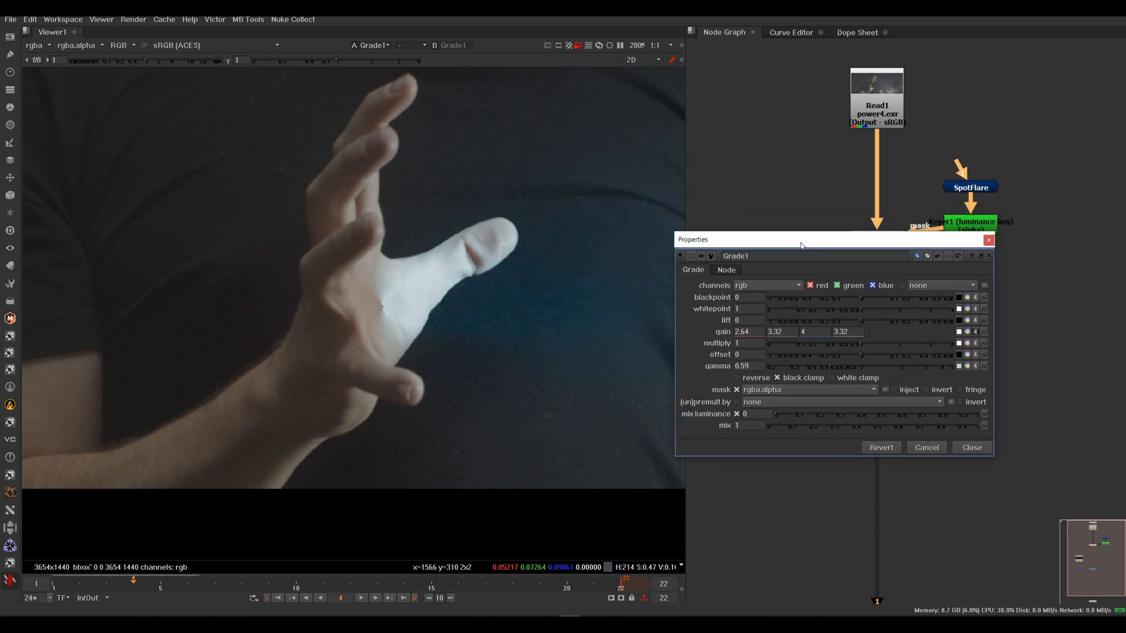
{"action": "left_click", "coordinate": [989, 240]}
{"action": "scroll", "coordinate": [481, 336], "scroll_direction": "down", "scroll_amount": 5}
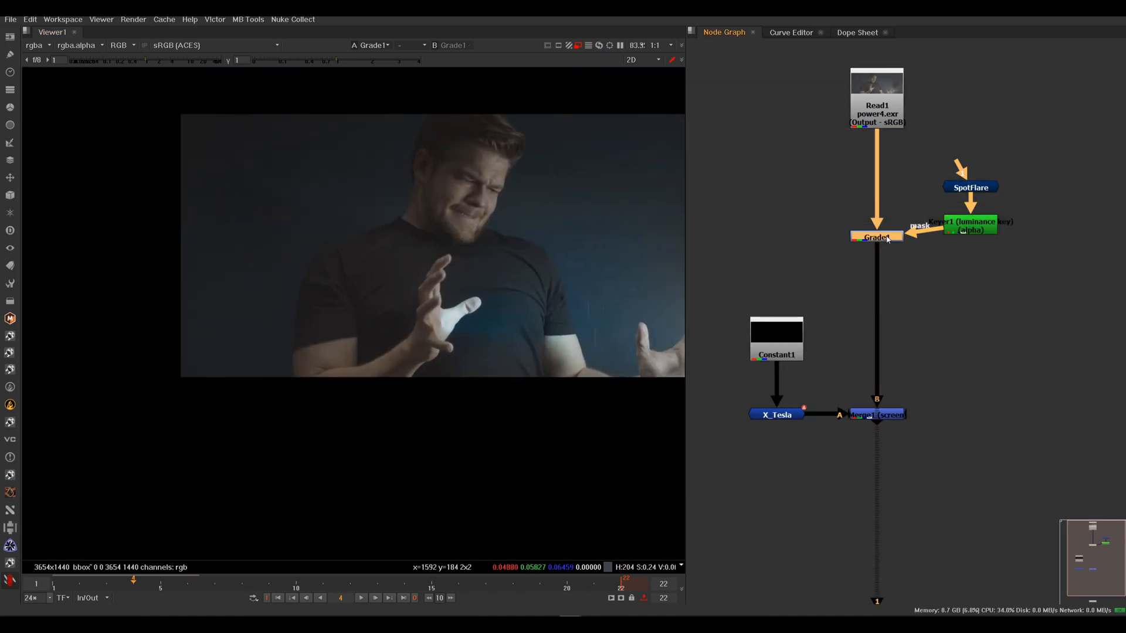
Align SpotFlare and Keyer1 with Grade1 and view the lightning composite at the screen merge.
{"action": "left_click_drag", "start_coordinate": [1024, 168], "coordinate": [981, 235]}
{"action": "left_click", "coordinate": [981, 260]}
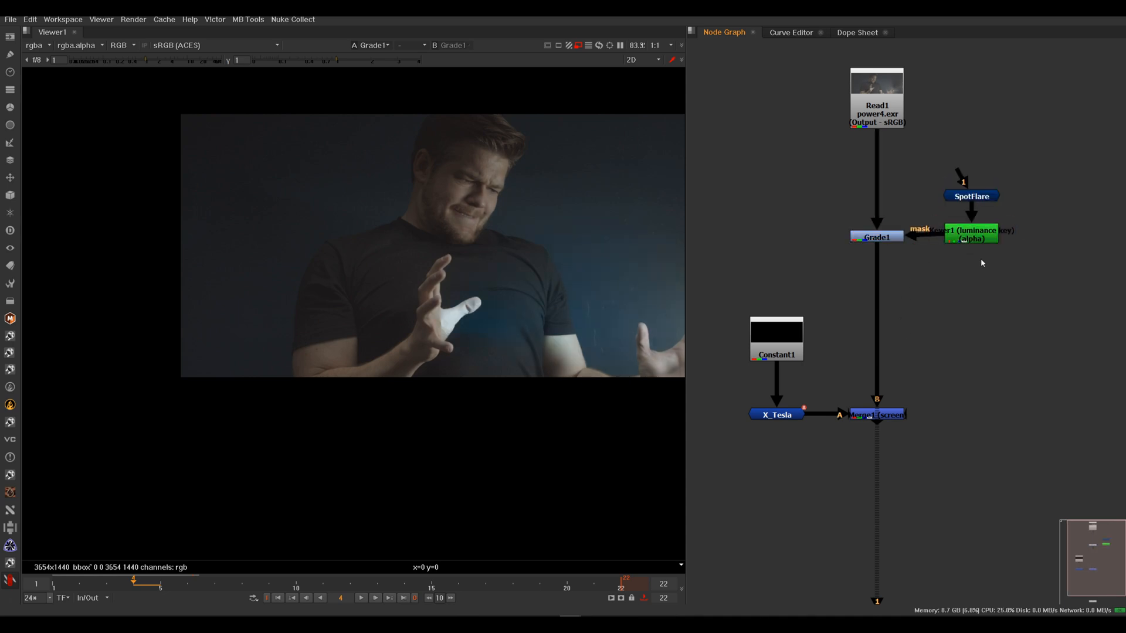
{"action": "left_click", "coordinate": [895, 417]}
{"action": "key", "text": "1"}
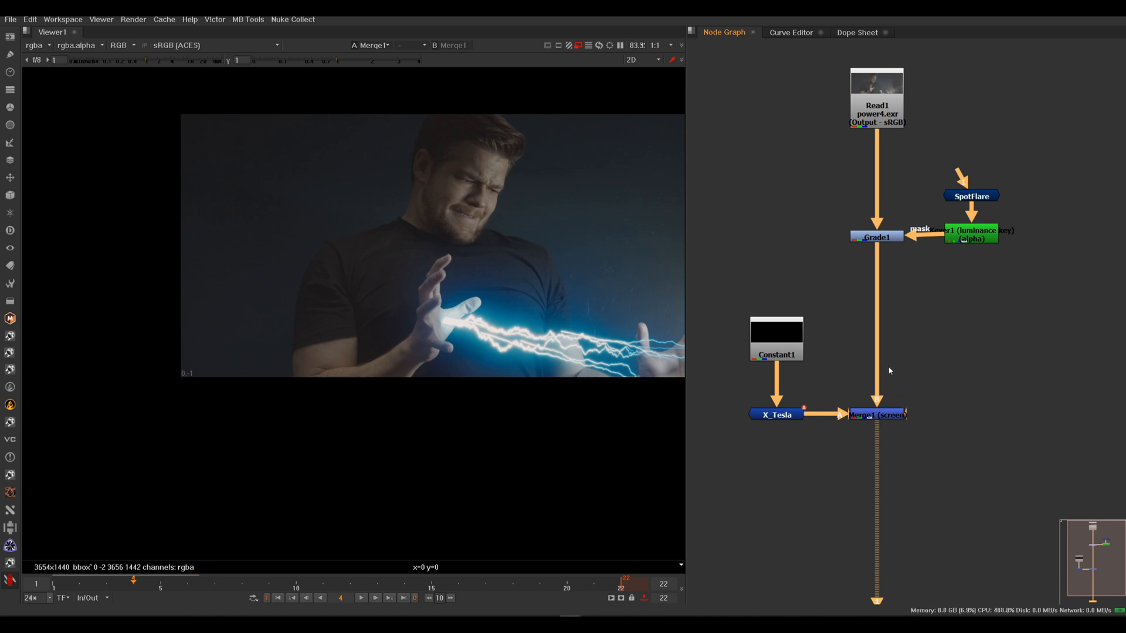
Reopen Grade1, set its multiply to 2.34, and close its settings.
{"action": "left_click", "coordinate": [887, 237]}
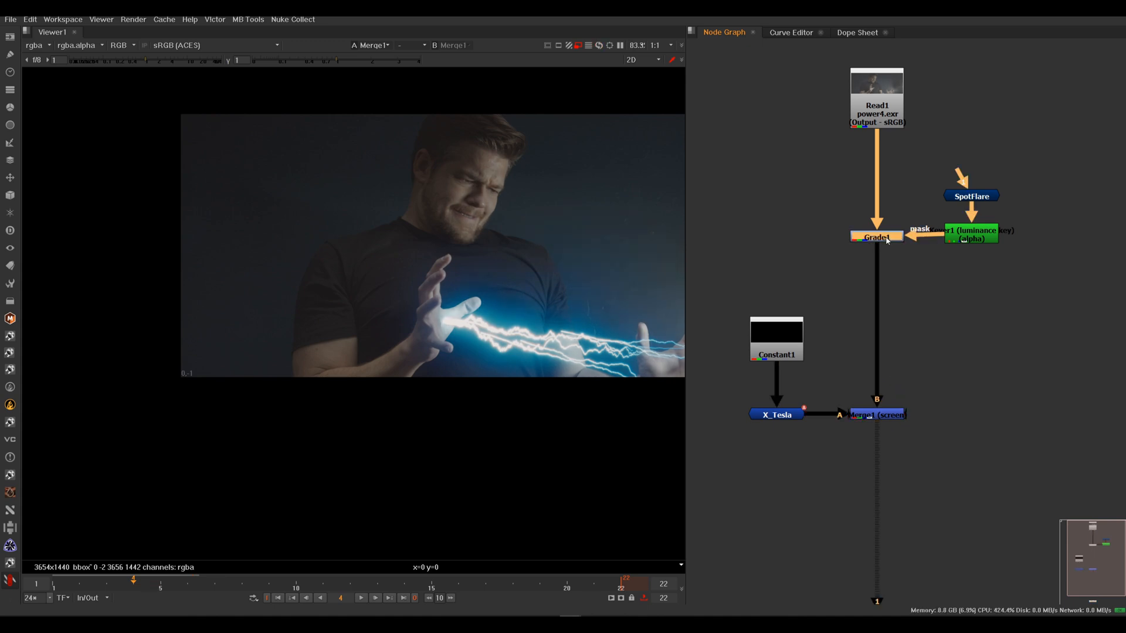
{"action": "double_click", "coordinate": [887, 238]}
{"action": "left_click_drag", "start_coordinate": [780, 244], "coordinate": [715, 81]}
{"action": "left_click_drag", "start_coordinate": [815, 186], "coordinate": [845, 182]}
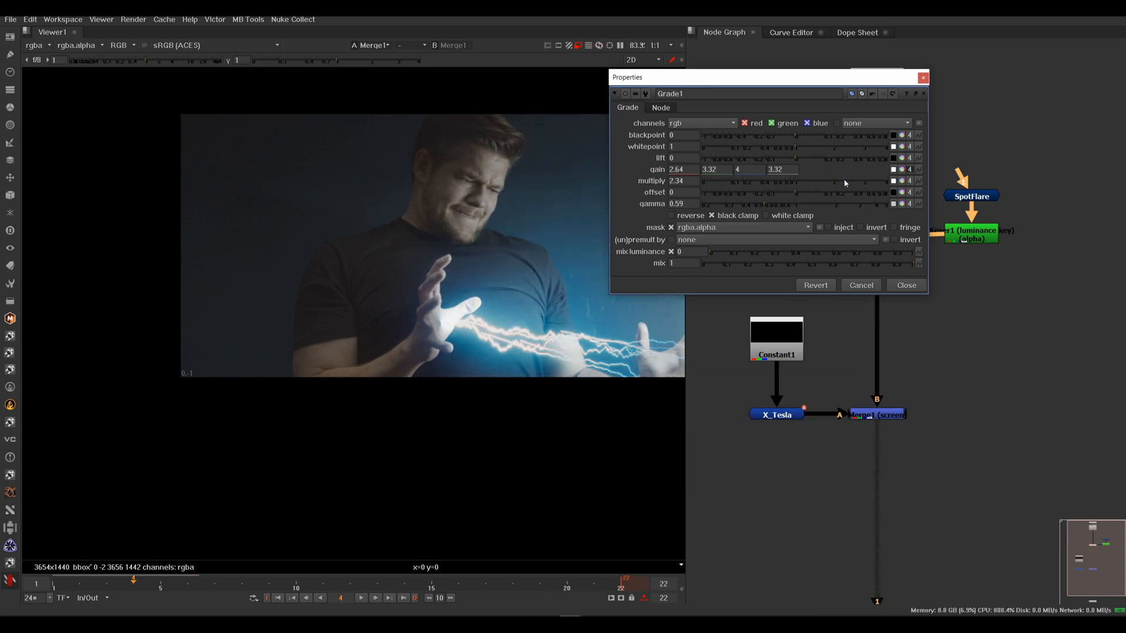
{"action": "left_click", "coordinate": [924, 77]}
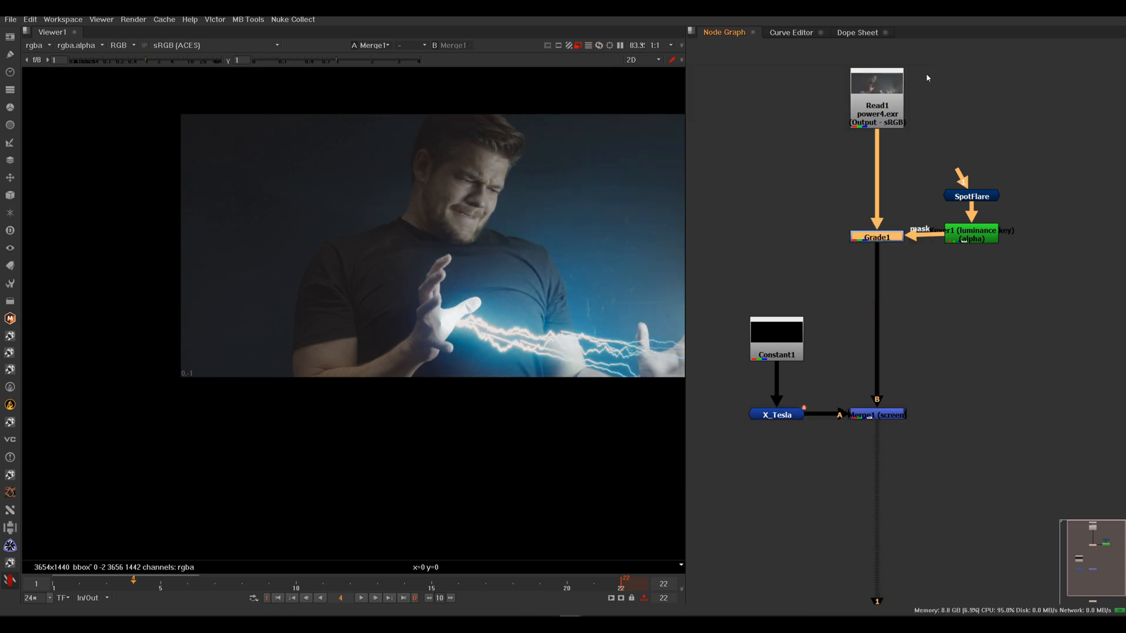
Set SpotFlare's gamma to 1.04, mask softness to 5.45 and mask gain to 0.4, checking the light on the hand.
{"action": "double_click", "coordinate": [984, 198]}
{"action": "left_click_drag", "start_coordinate": [699, 70], "coordinate": [857, 84]}
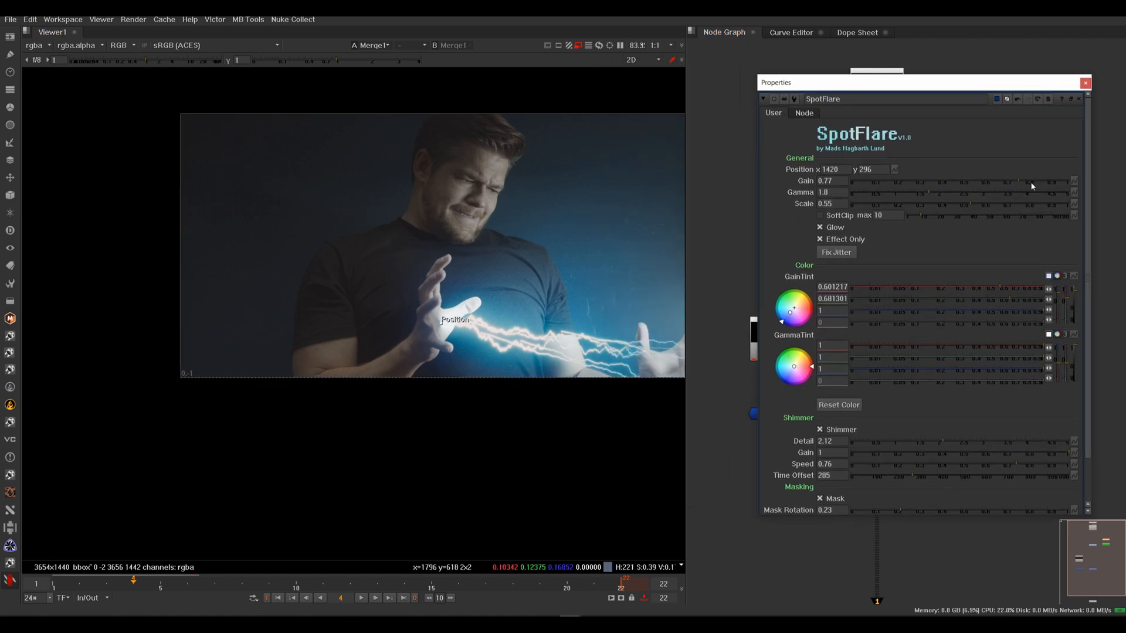
{"action": "left_click_drag", "start_coordinate": [962, 195], "coordinate": [965, 193]}
{"action": "left_click_drag", "start_coordinate": [953, 195], "coordinate": [895, 197]}
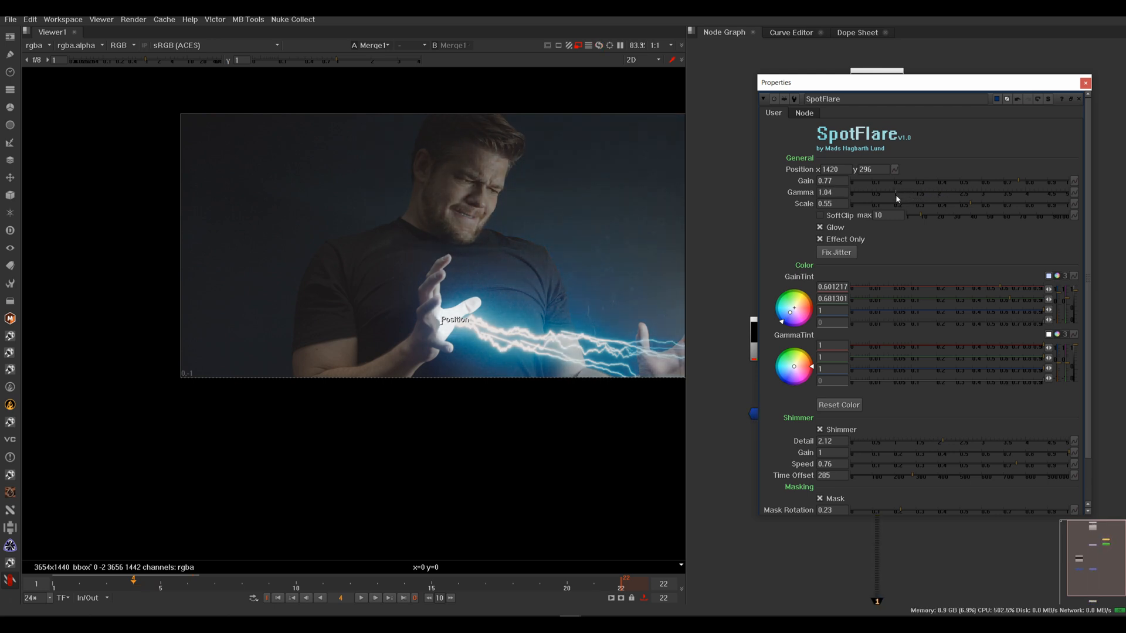
{"action": "scroll", "coordinate": [415, 307], "scroll_direction": "up", "scroll_amount": 5}
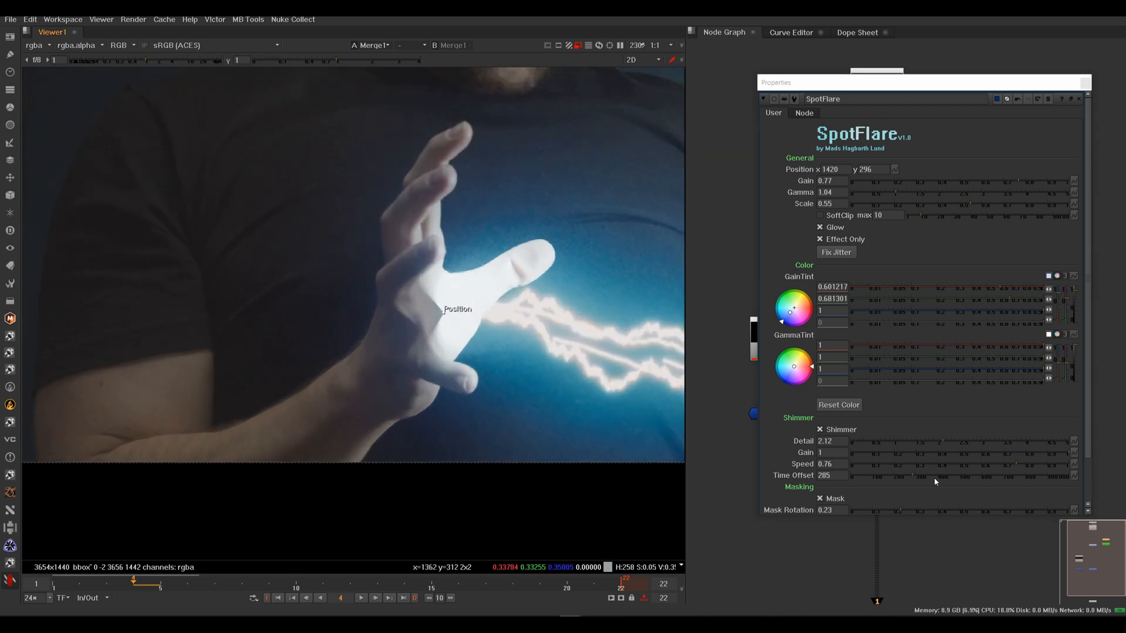
{"action": "left_click_drag", "start_coordinate": [1085, 405], "coordinate": [1085, 459]}
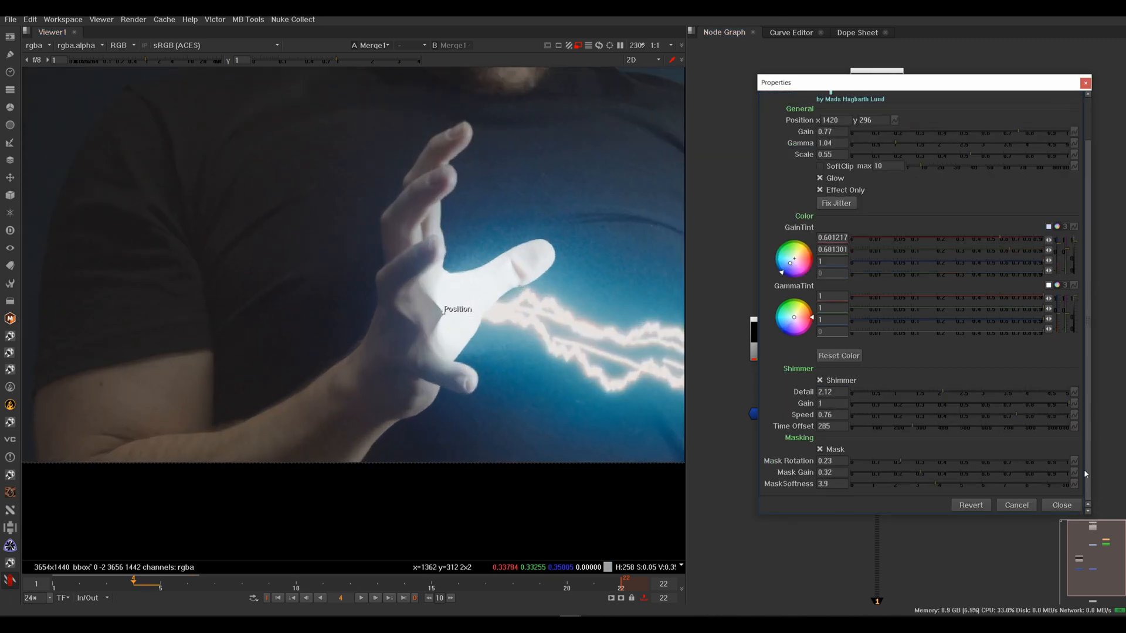
{"action": "mouse_move", "coordinate": [957, 483]}
{"action": "left_mouse_down"}
{"action": "mouse_move", "coordinate": [971, 485]}
{"action": "mouse_move", "coordinate": [930, 473]}
{"action": "mouse_move", "coordinate": [946, 473]}
{"action": "left_mouse_up"}
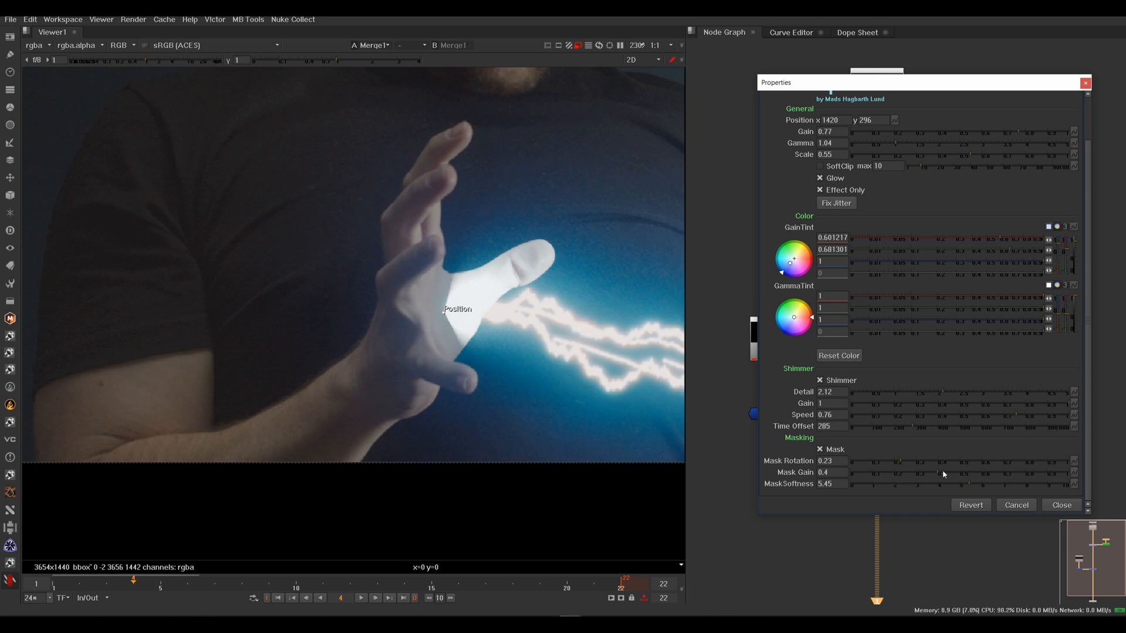
Raise SpotFlare's mask softness to 9.2, move its position to 1393, 310 on the palm, and close its settings.
{"action": "left_click", "coordinate": [1020, 477]}
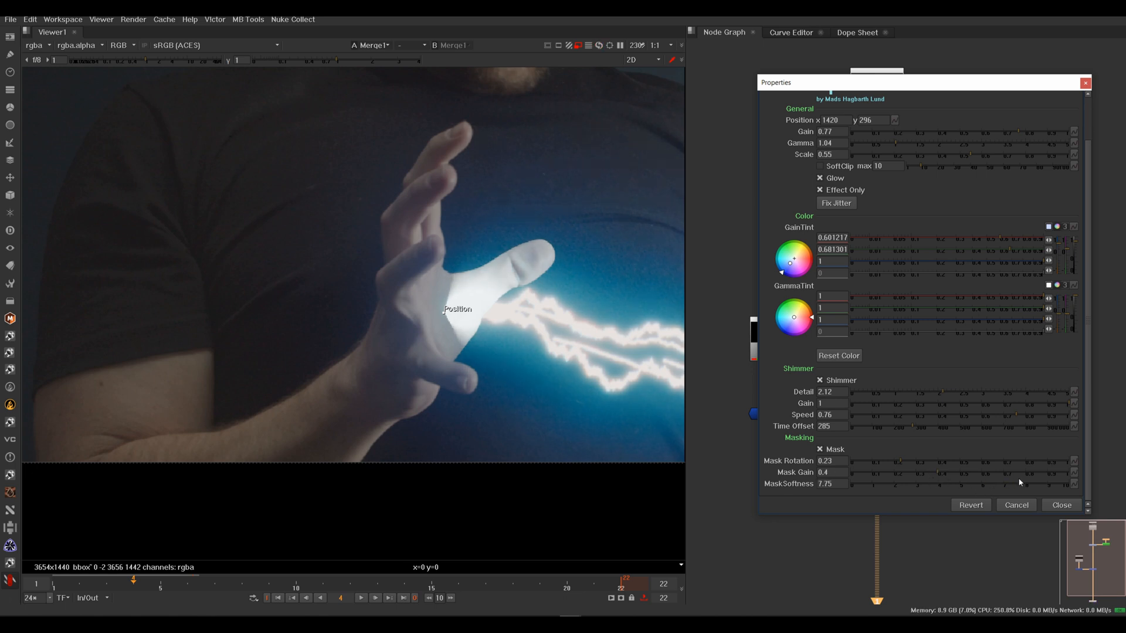
{"action": "left_click_drag", "start_coordinate": [444, 312], "coordinate": [432, 309]}
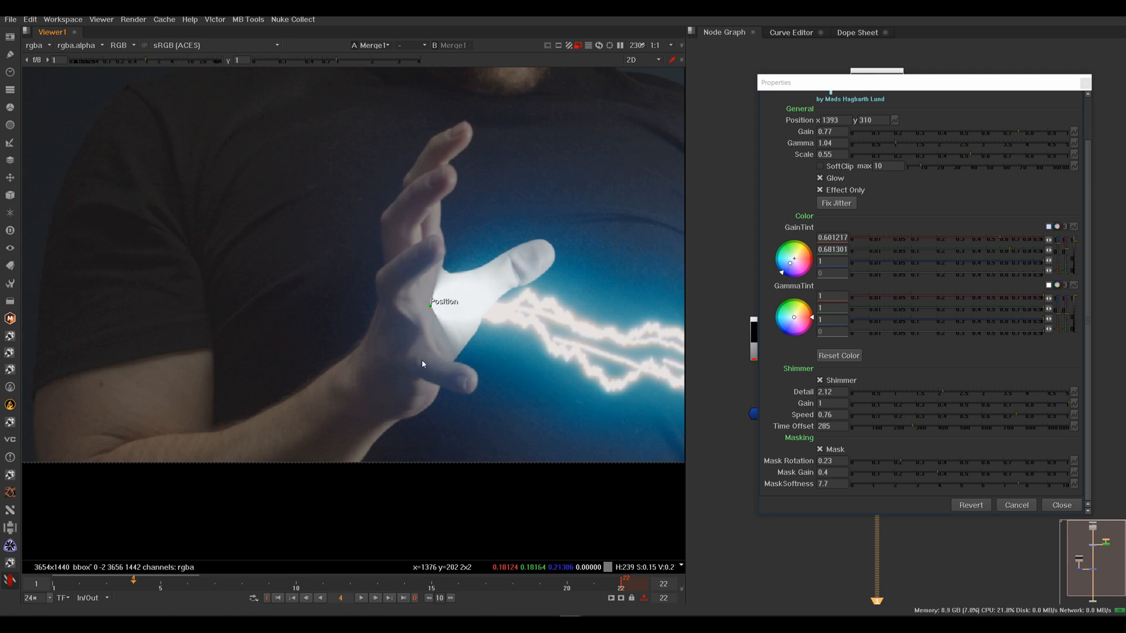
{"action": "left_click", "coordinate": [1041, 484]}
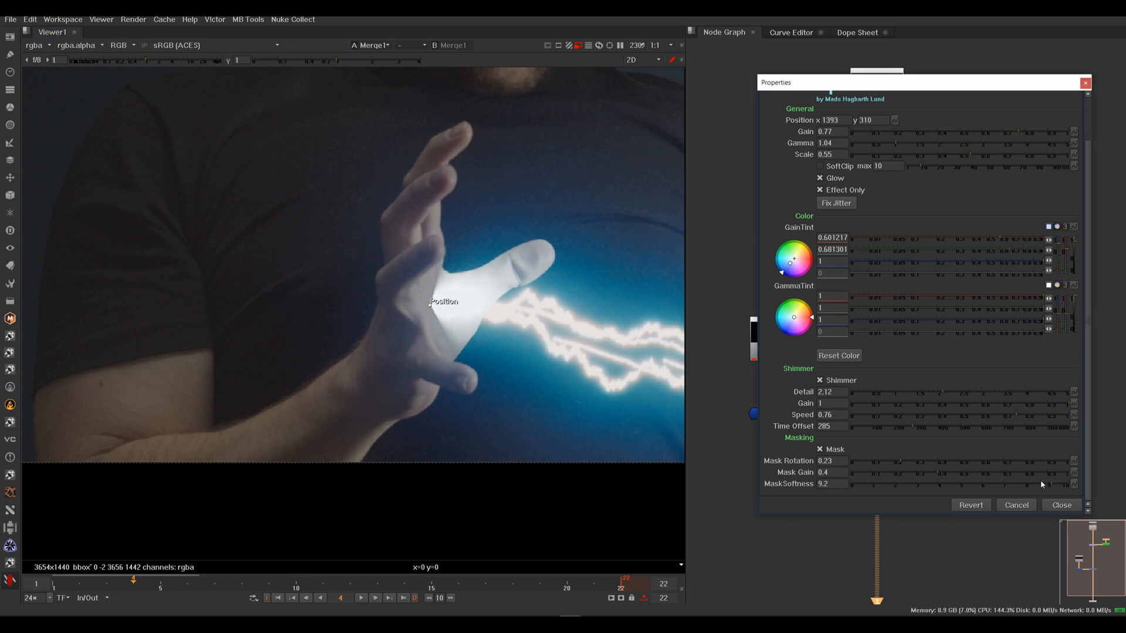
{"action": "left_click", "coordinate": [1085, 83]}
Insert a Blur after Keyer1 in Grade1's mask branch, set its size to 8.8, and close its settings.
{"action": "left_click", "coordinate": [989, 248]}
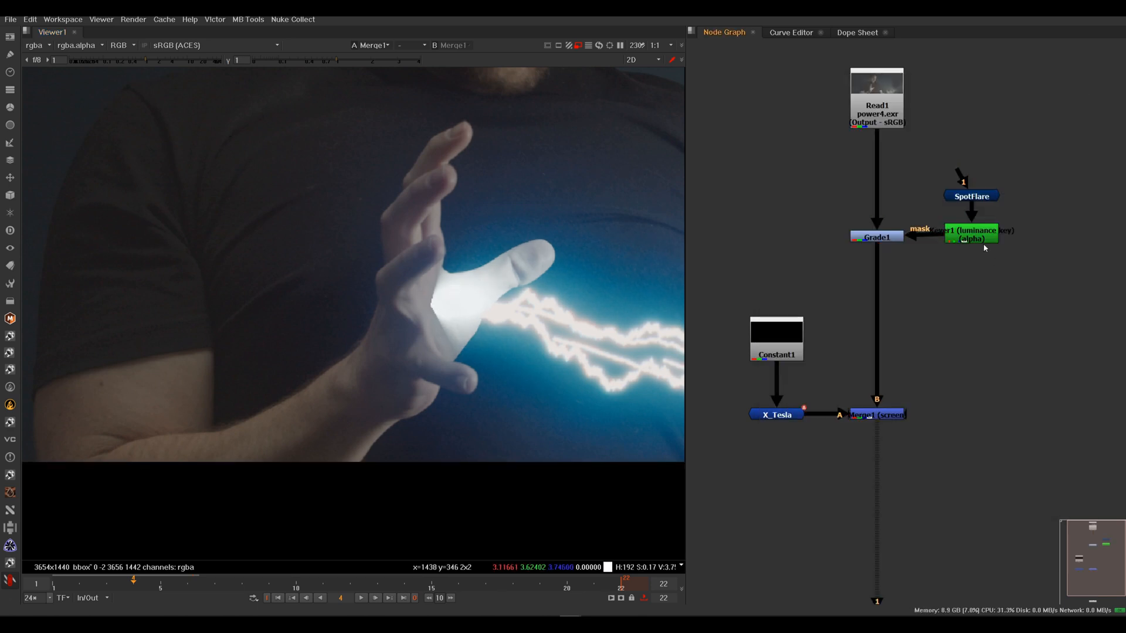
{"action": "left_click", "coordinate": [982, 238]}
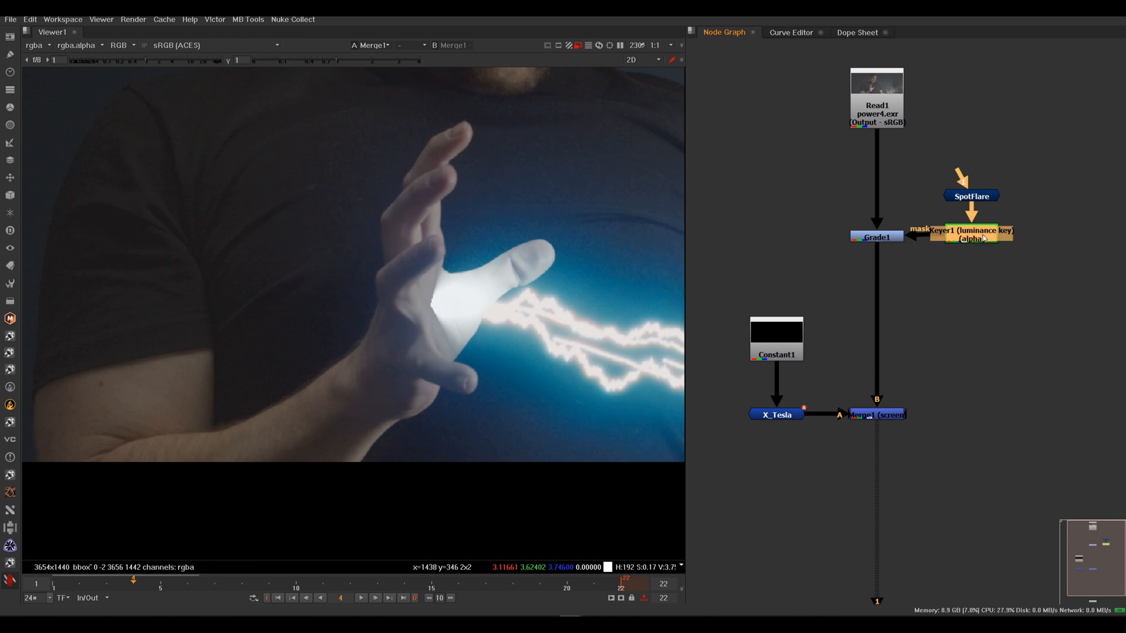
{"action": "key", "text": "b"}
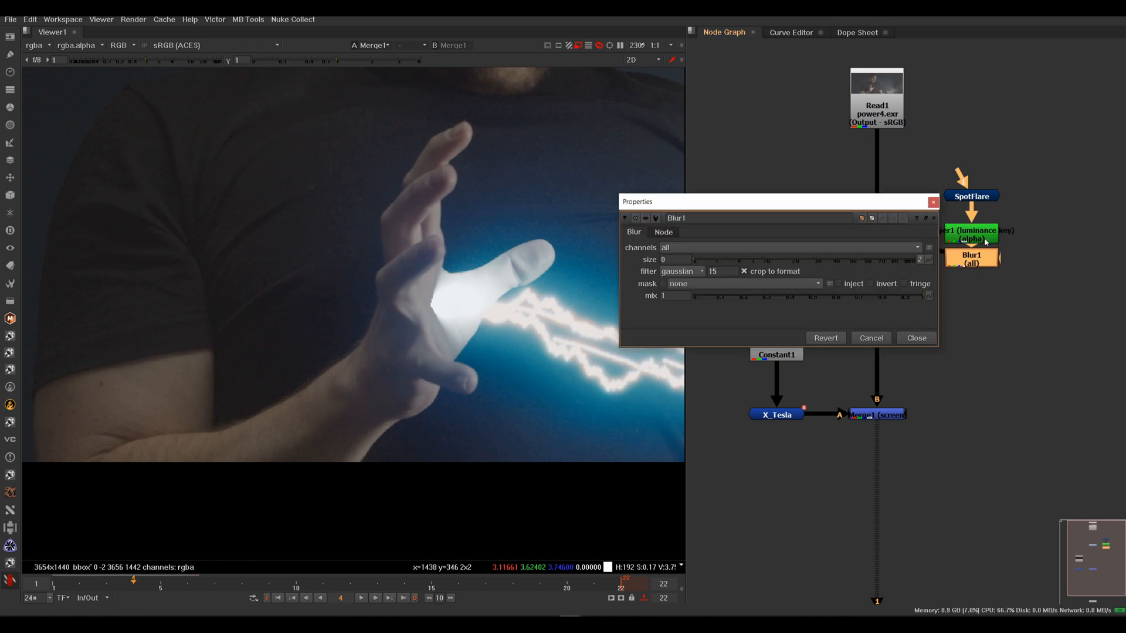
{"action": "left_click_drag", "start_coordinate": [710, 259], "coordinate": [759, 258]}
{"action": "scroll", "coordinate": [470, 318], "scroll_direction": "up", "scroll_amount": 6}
{"action": "scroll", "coordinate": [445, 333], "scroll_direction": "down", "scroll_amount": 8}
{"action": "middle_click_drag", "start_coordinate": [445, 333], "coordinate": [382, 399]}
{"action": "scroll", "coordinate": [382, 410], "scroll_direction": "up", "scroll_amount": 1}
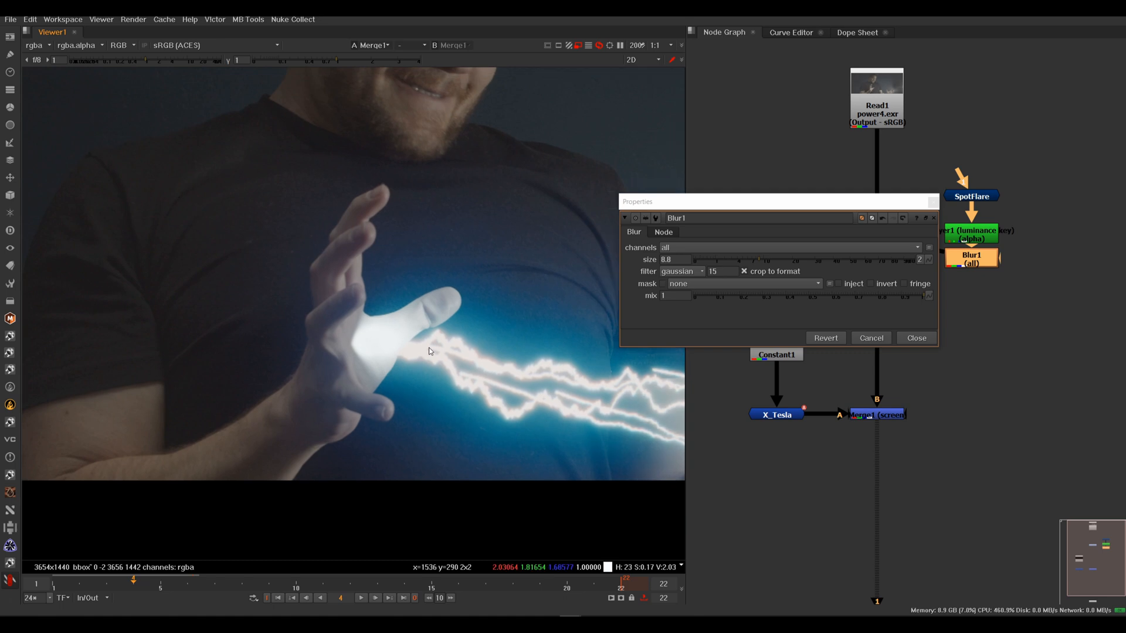
{"action": "left_click", "coordinate": [933, 202]}
Examine the softened light on the hand up close and in full frame, and check it at frames 9, 12, 15 and 18.
{"action": "scroll", "coordinate": [386, 399], "scroll_direction": "up", "scroll_amount": 2}
{"action": "scroll", "coordinate": [385, 394], "scroll_direction": "down", "scroll_amount": 3}
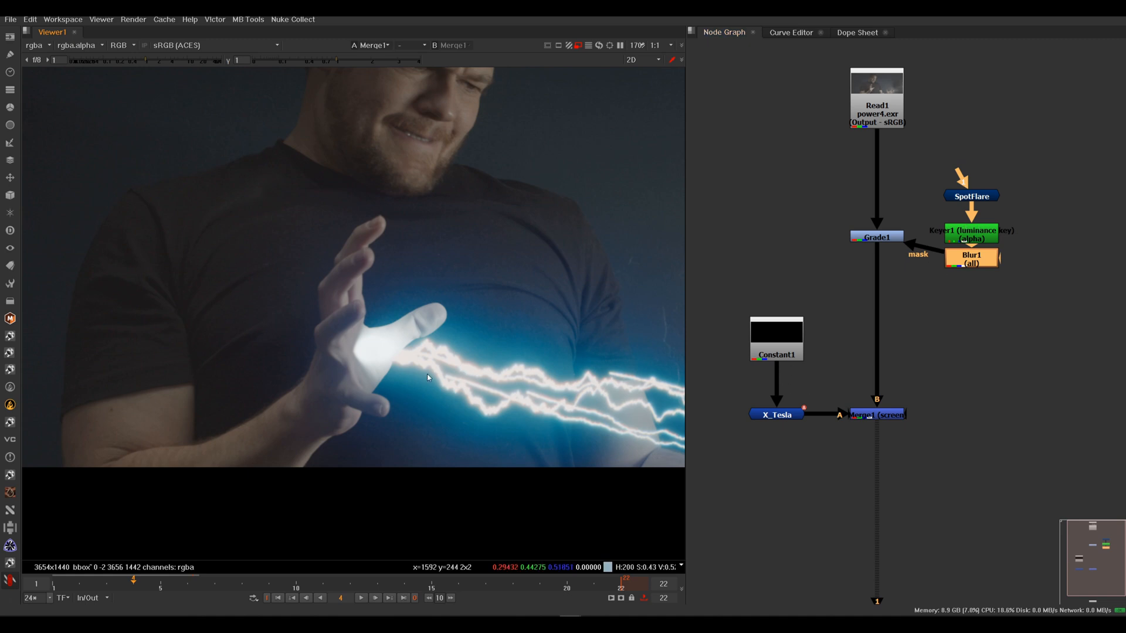
{"action": "scroll", "coordinate": [430, 378], "scroll_direction": "down", "scroll_amount": 4}
{"action": "scroll", "coordinate": [430, 358], "scroll_direction": "down", "scroll_amount": 3}
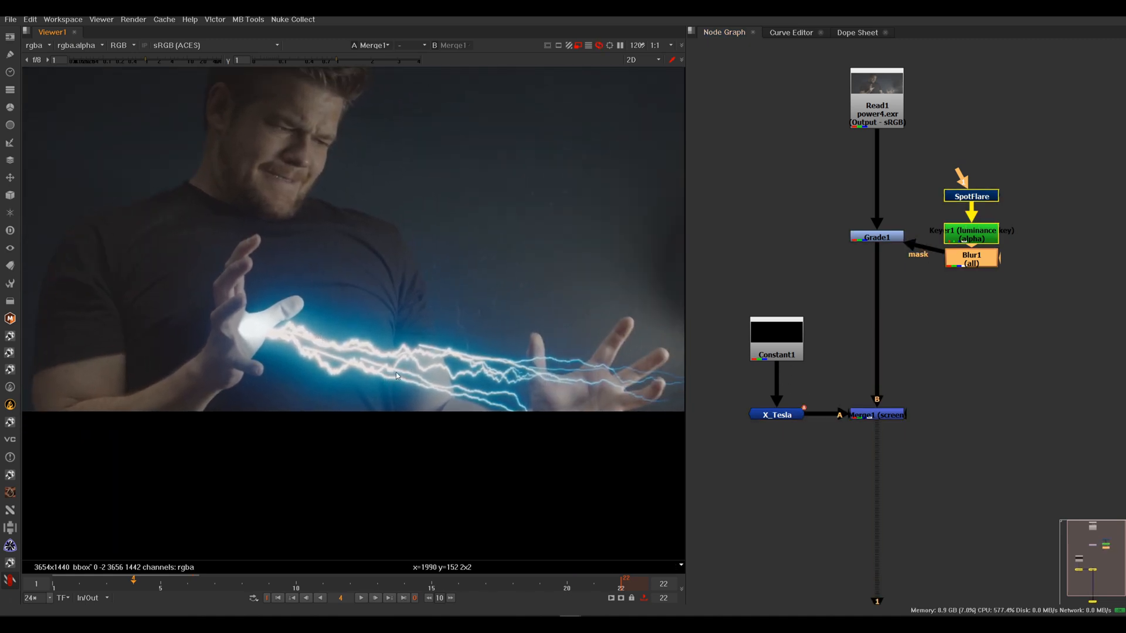
{"action": "scroll", "coordinate": [422, 354], "scroll_direction": "down", "scroll_amount": 2}
{"action": "middle_click_drag", "start_coordinate": [407, 362], "coordinate": [418, 364]}
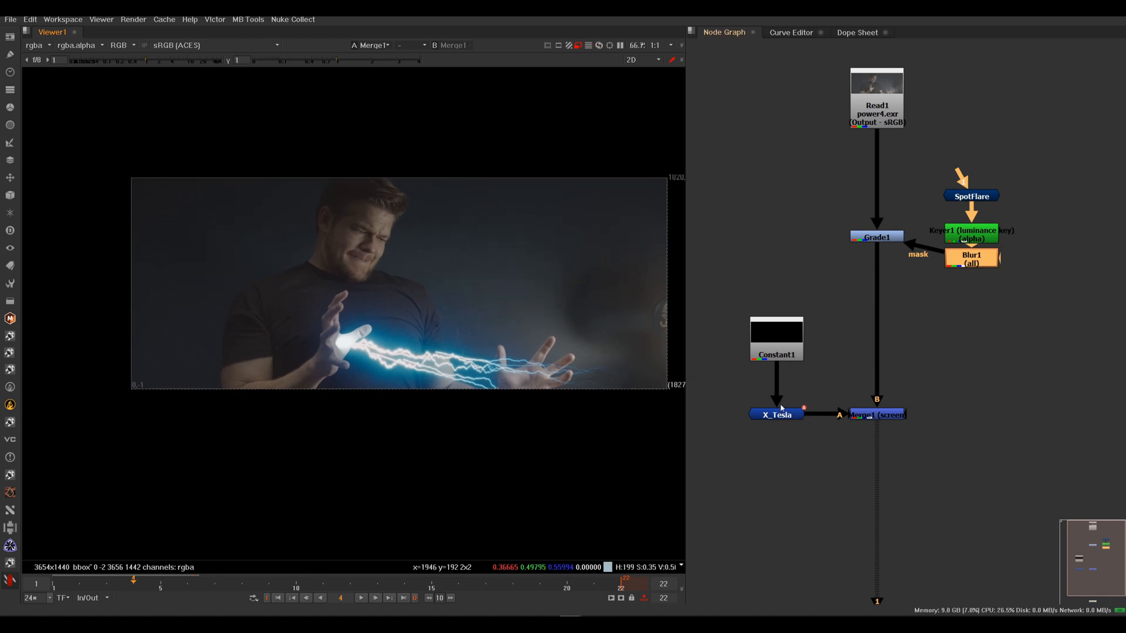
{"action": "left_click", "coordinate": [268, 584]}
{"action": "left_click", "coordinate": [346, 586]}
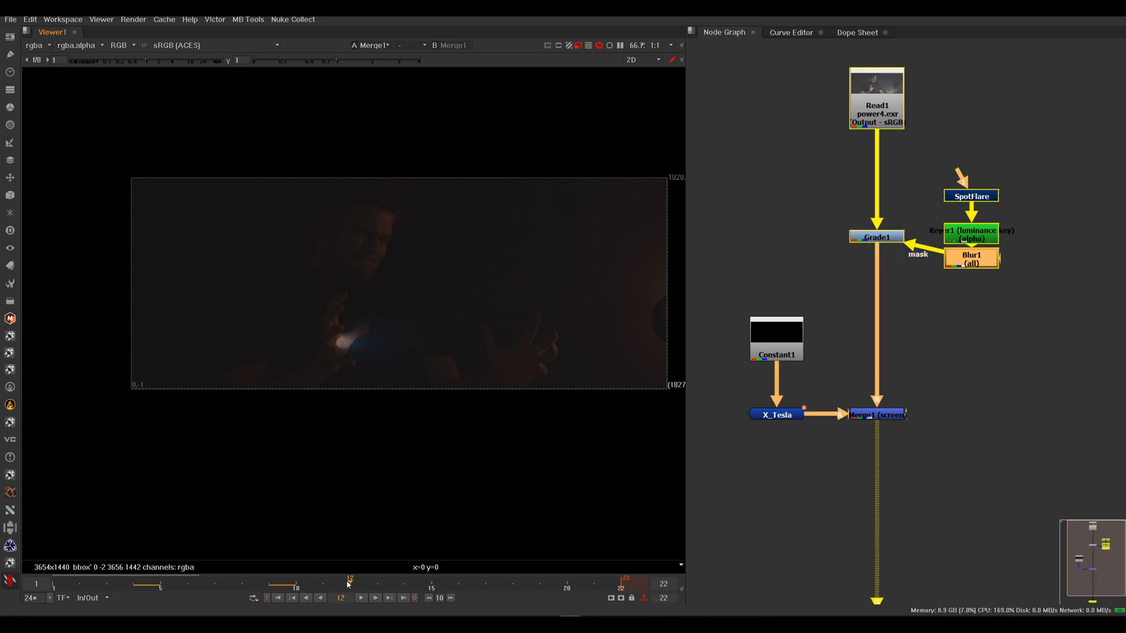
{"action": "left_click", "coordinate": [431, 584]}
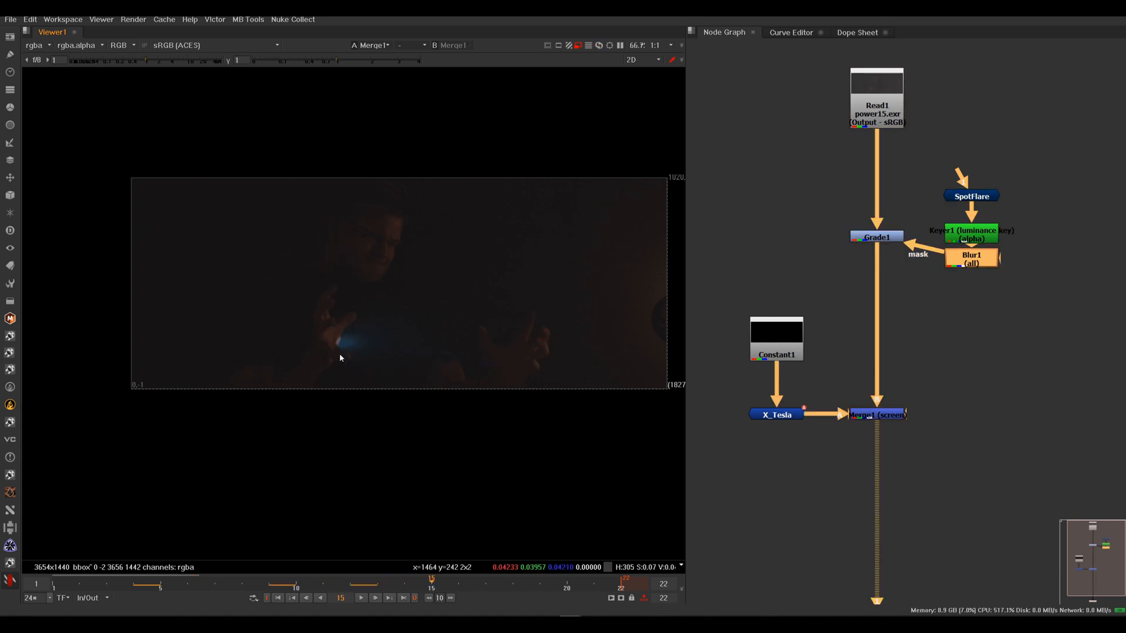
{"action": "left_click", "coordinate": [514, 582]}
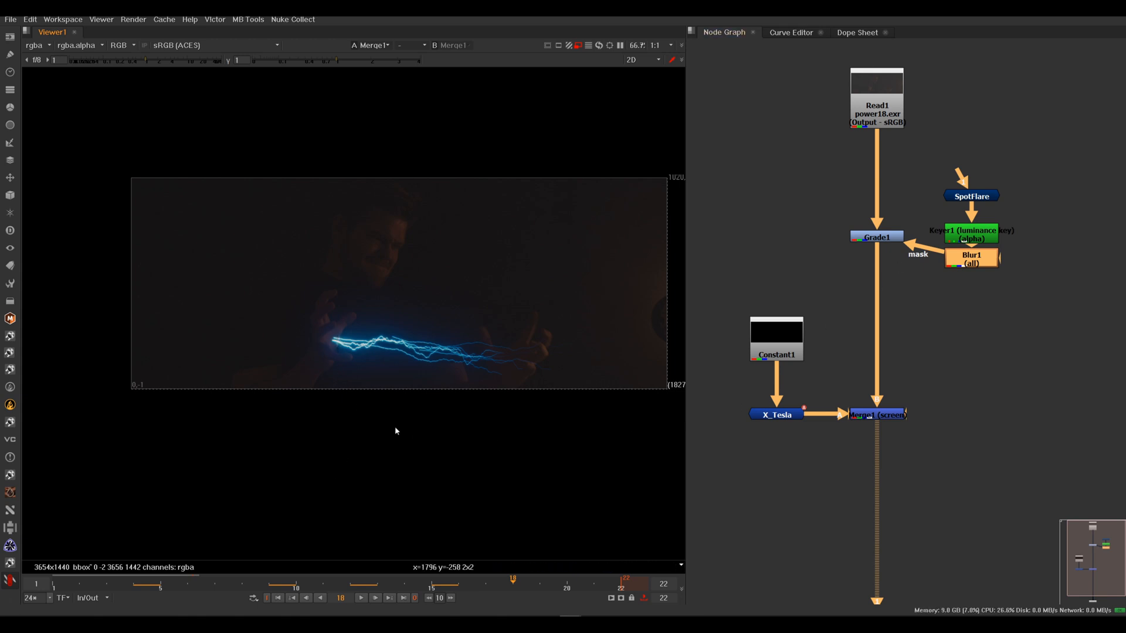
Link SpotFlare's position to X_Tesla's point1 with an expression, and close both nodes' settings.
{"action": "double_click", "coordinate": [784, 415]}
{"action": "left_click_drag", "start_coordinate": [827, 76], "coordinate": [743, 305]}
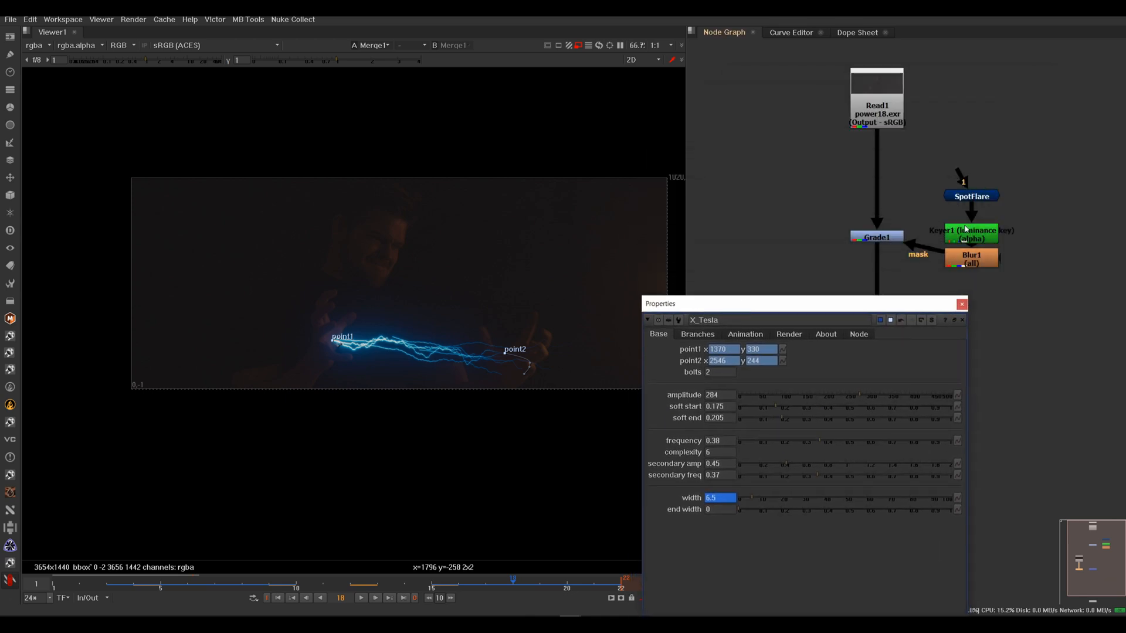
{"action": "double_click", "coordinate": [978, 200]}
{"action": "left_click_drag", "start_coordinate": [880, 86], "coordinate": [370, 105]}
{"action": "left_click_drag", "start_coordinate": [763, 301], "coordinate": [721, 103]}
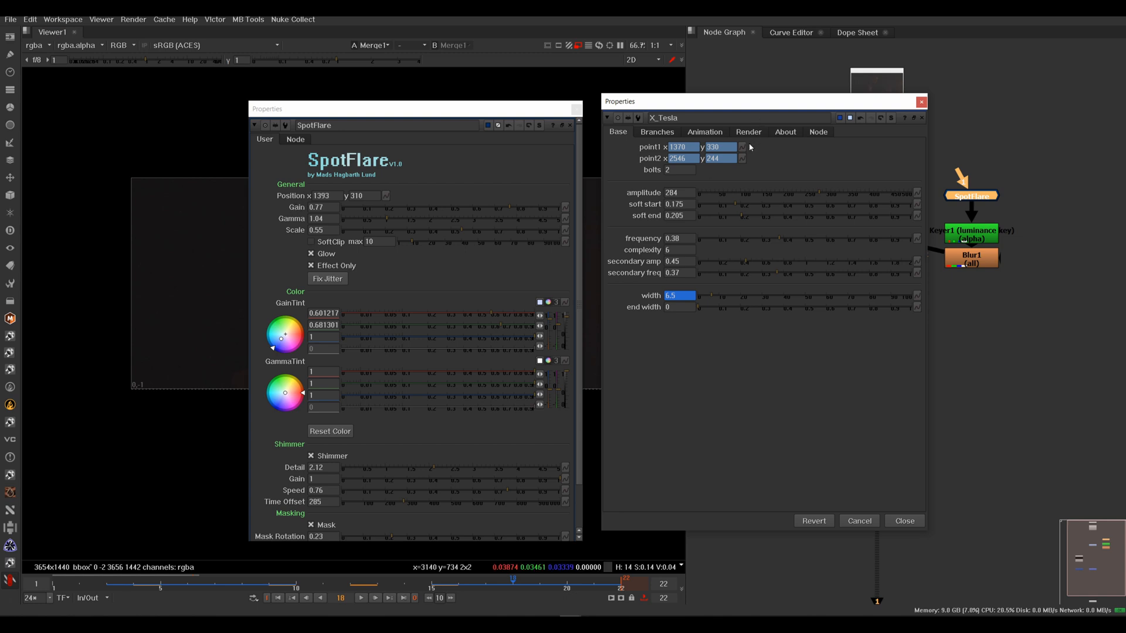
{"action": "left_click_drag", "start_coordinate": [742, 147], "coordinate": [386, 195], "text": "ctrl"}
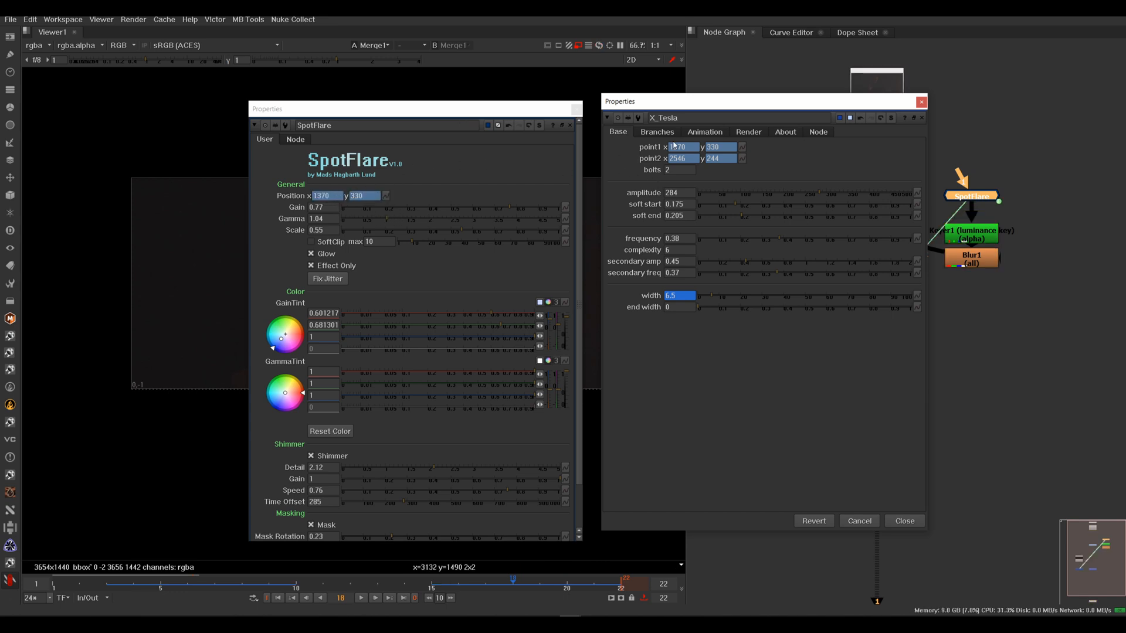
{"action": "left_click", "coordinate": [577, 109]}
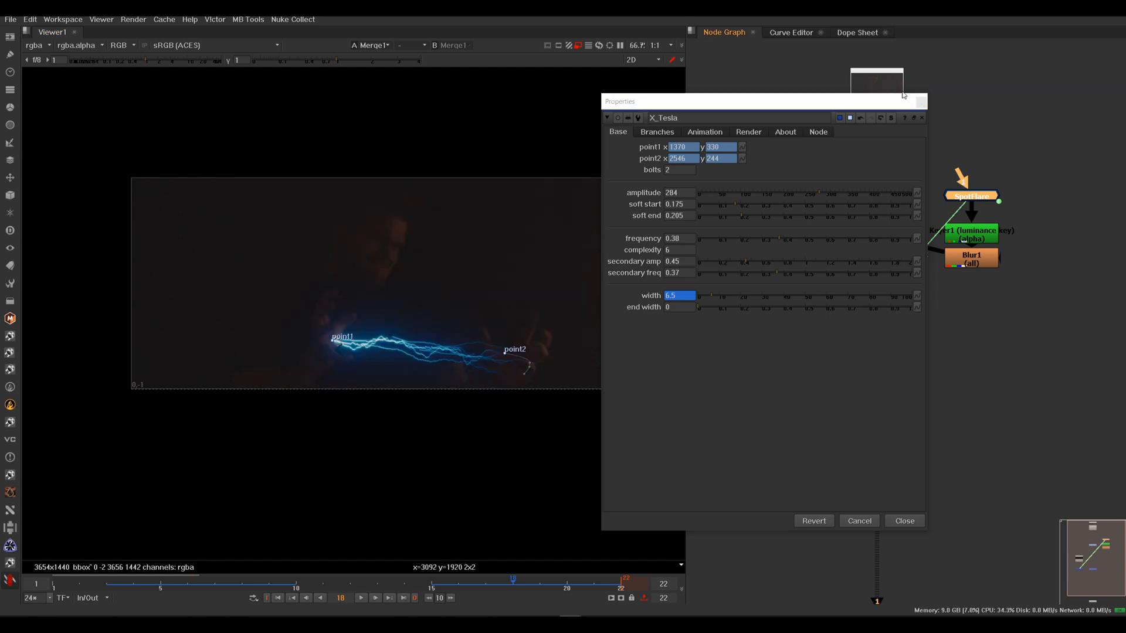
{"action": "left_click", "coordinate": [920, 102]}
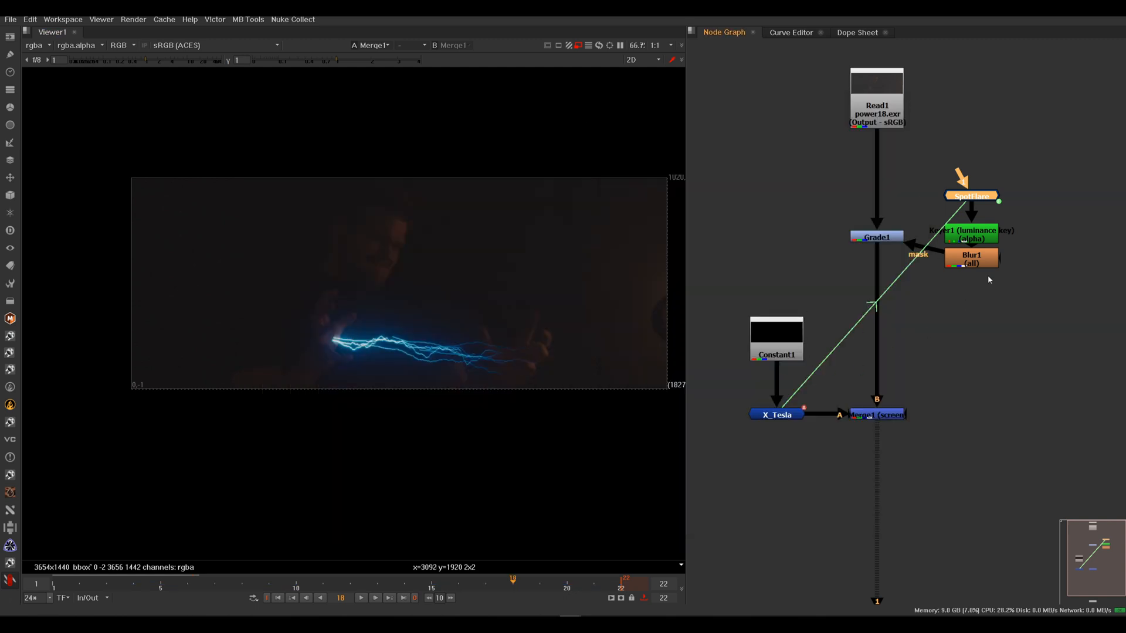
{"action": "left_click", "coordinate": [936, 319]}
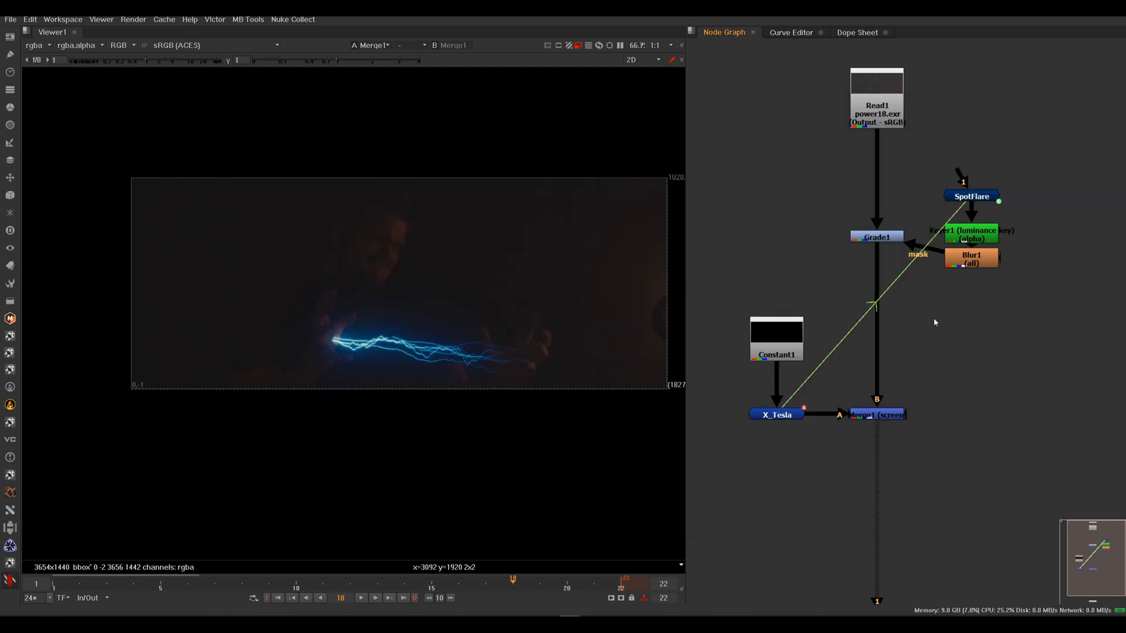
Inspect the expression link in the node graph and compare the hand light at frame 18 with Grade1 disabled and enabled.
{"action": "key", "text": "space"}
{"action": "middle_click_drag", "start_coordinate": [880, 300], "coordinate": [536, 345]}
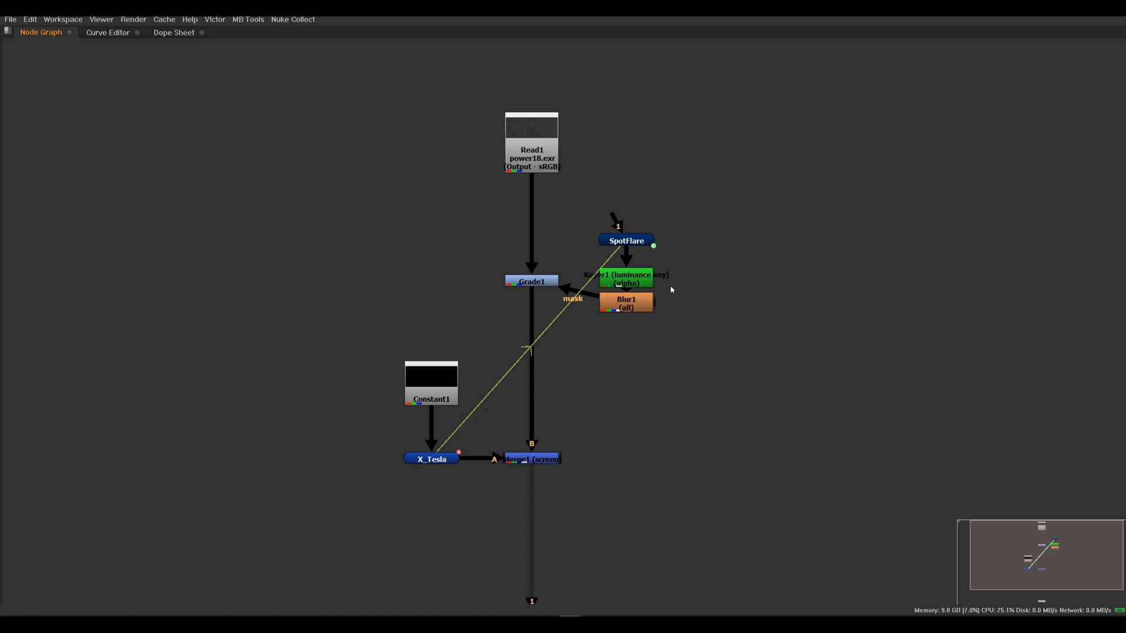
{"action": "key", "text": "space"}
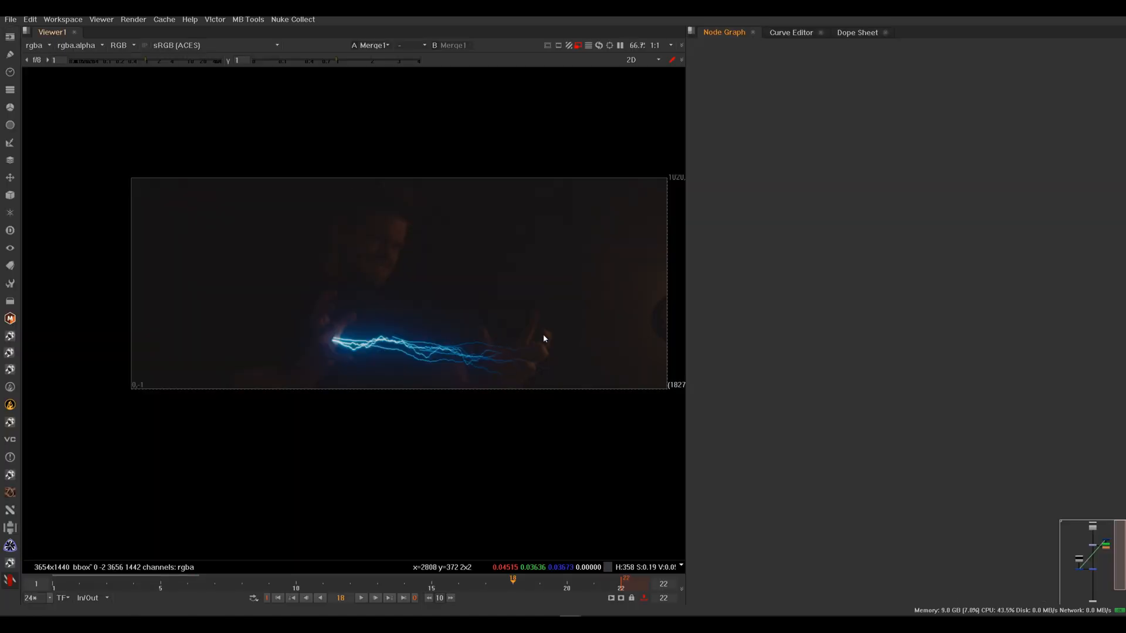
{"action": "left_click_drag", "start_coordinate": [1085, 532], "coordinate": [1082, 542]}
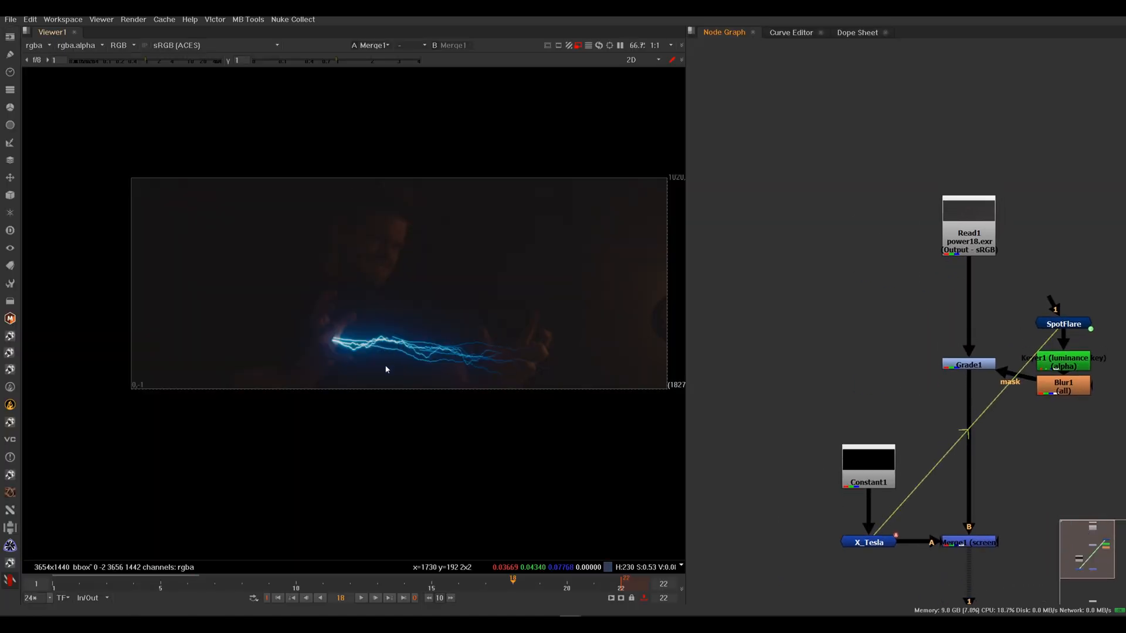
{"action": "scroll", "coordinate": [386, 322], "scroll_direction": "up", "scroll_amount": 5}
{"action": "scroll", "coordinate": [364, 368], "scroll_direction": "up", "scroll_amount": 1}
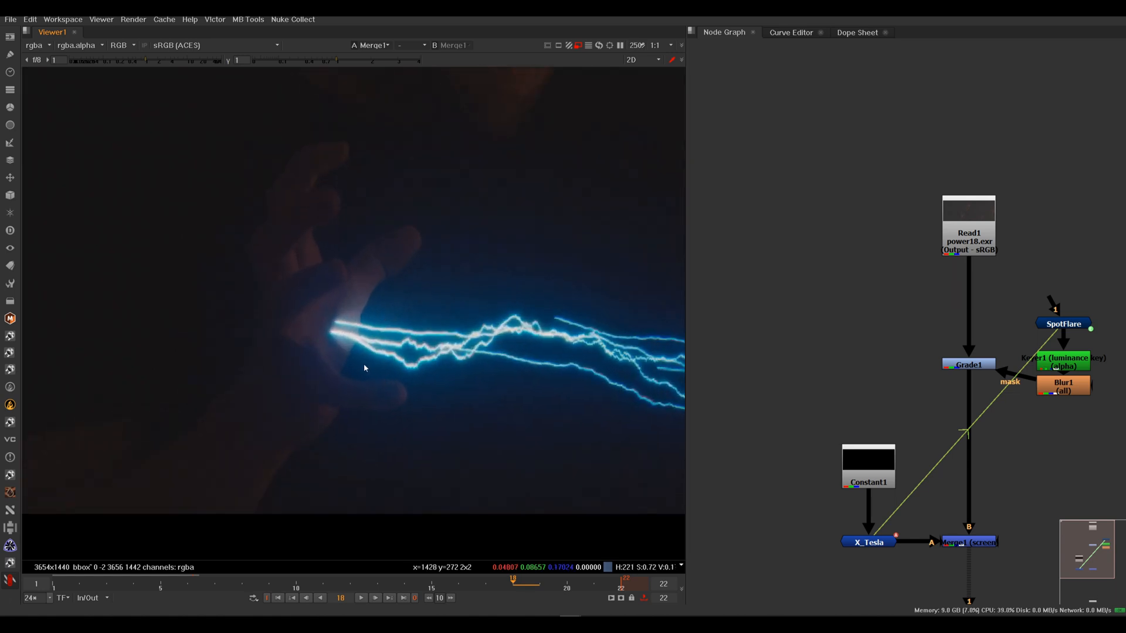
{"action": "left_click", "coordinate": [965, 368]}
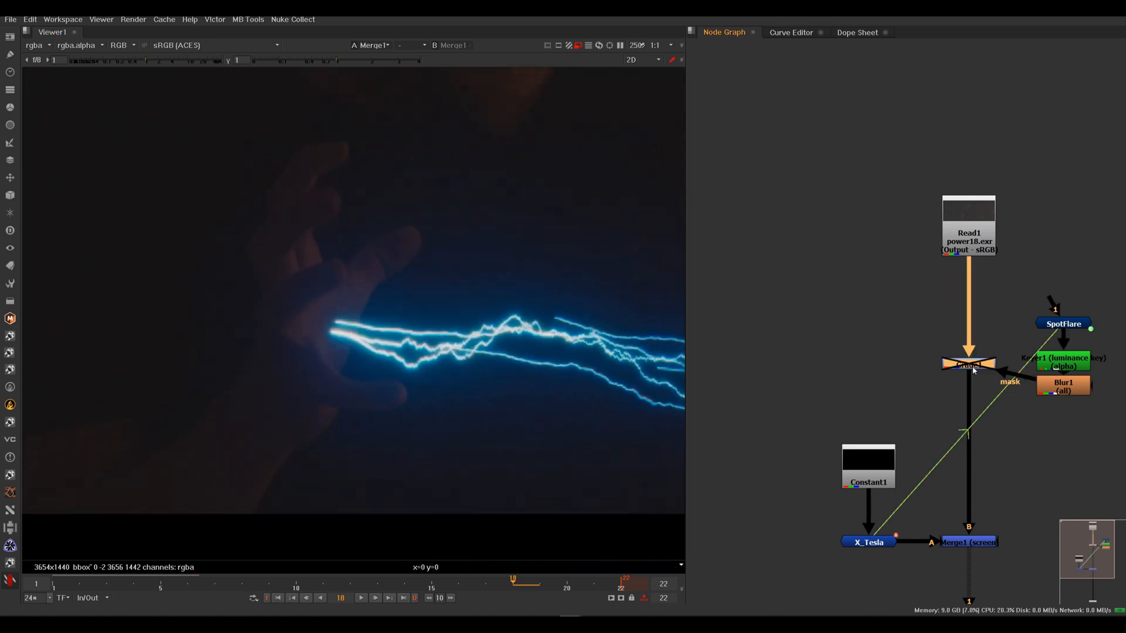
{"action": "scroll", "coordinate": [375, 363], "scroll_direction": "down", "scroll_amount": 3}
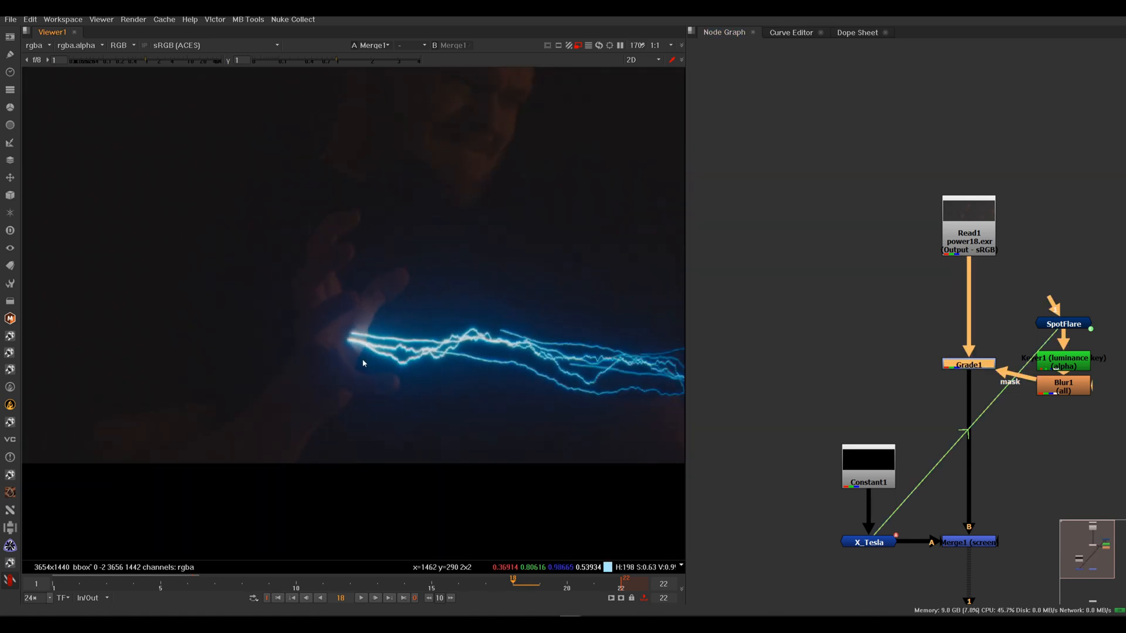
{"action": "scroll", "coordinate": [377, 372], "scroll_direction": "down", "scroll_amount": 2}
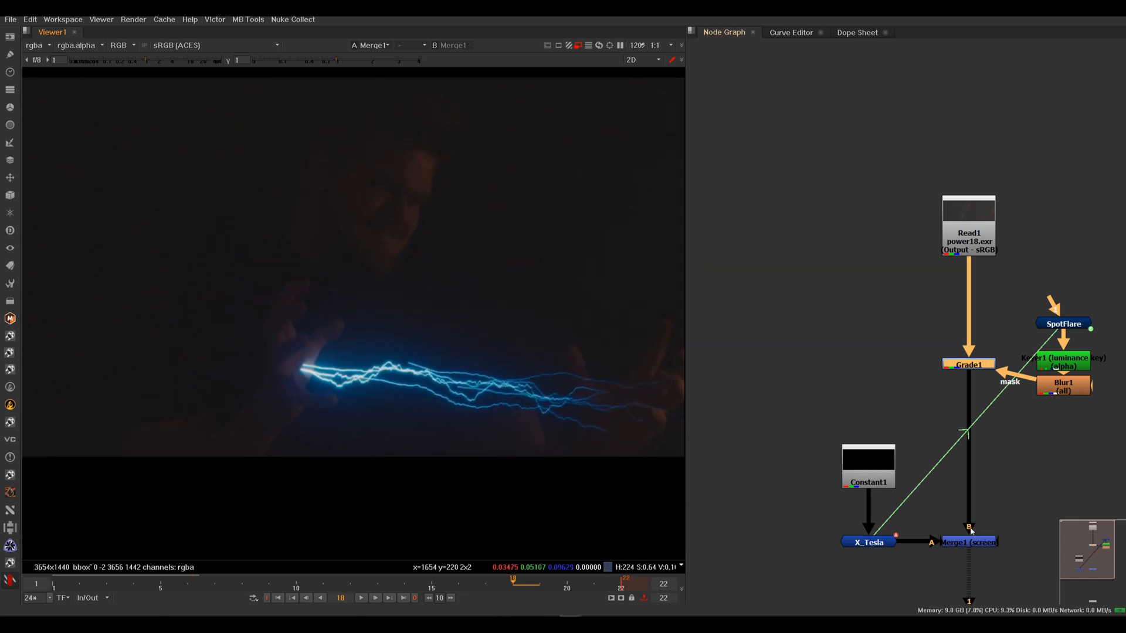
Check the linked hand light at frames 6, 8, 14 and 19, and play the sequence from the first frame.
{"action": "left_click", "coordinate": [187, 583]}
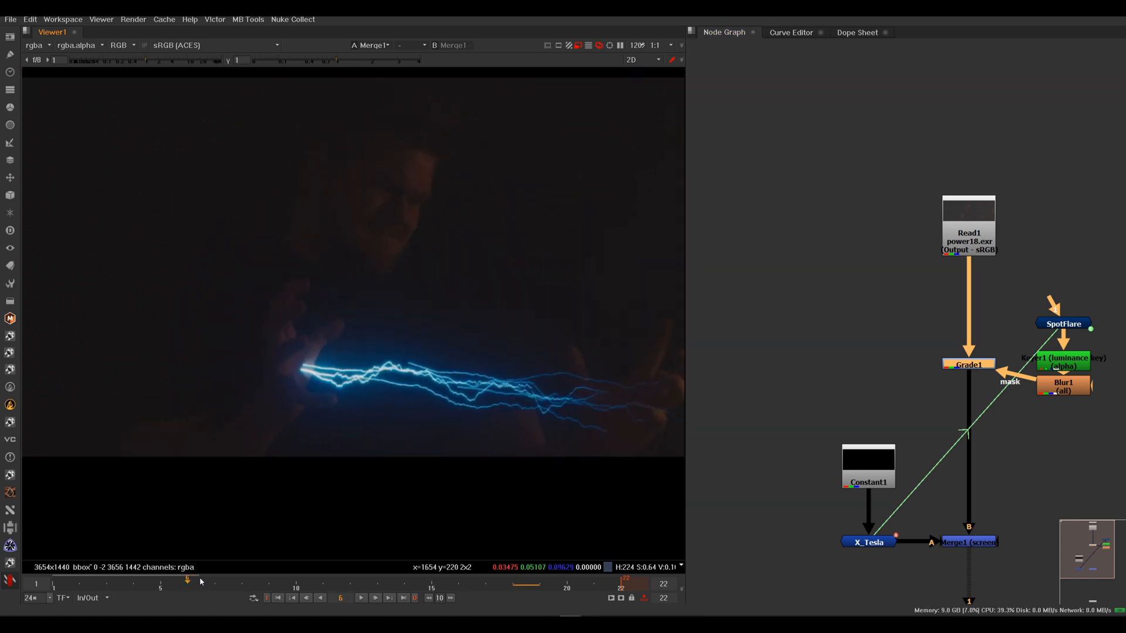
{"action": "left_click", "coordinate": [243, 584]}
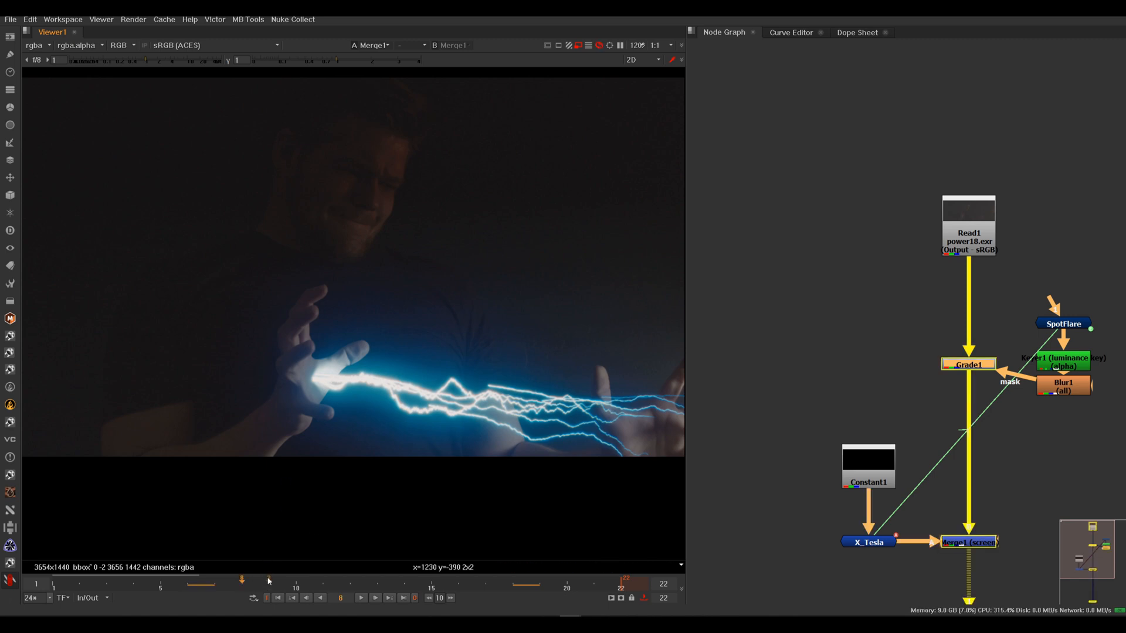
{"action": "left_click", "coordinate": [416, 583]}
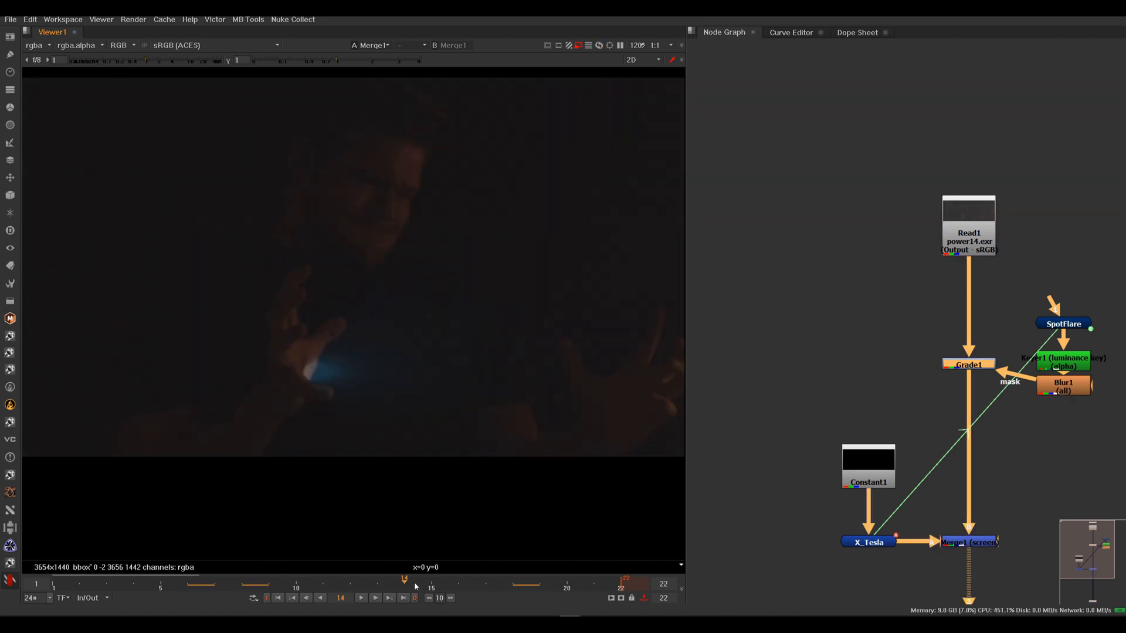
{"action": "left_click", "coordinate": [530, 583]}
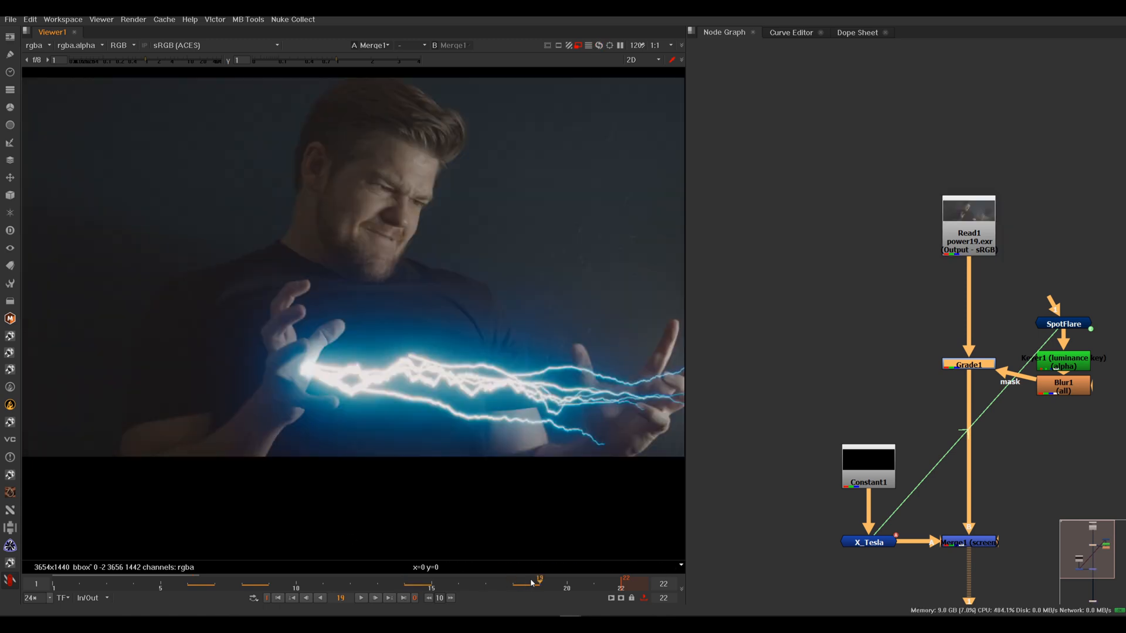
{"action": "scroll", "coordinate": [465, 386], "scroll_direction": "down", "scroll_amount": 4}
{"action": "middle_click_drag", "start_coordinate": [465, 386], "coordinate": [394, 373]}
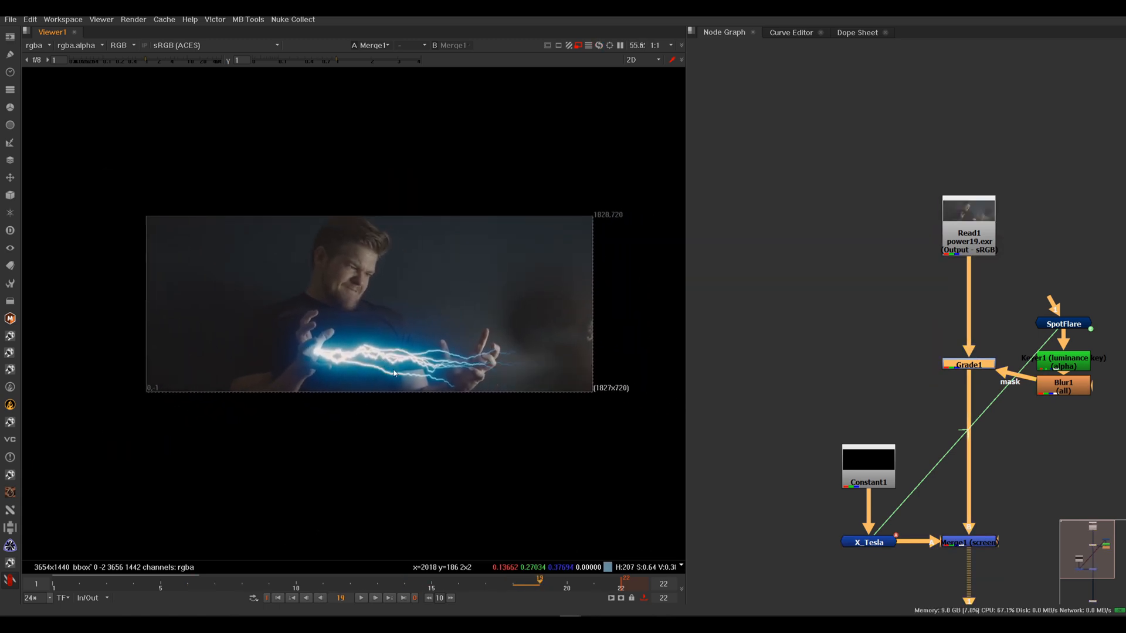
{"action": "left_click", "coordinate": [278, 598]}
{"action": "left_click", "coordinate": [362, 598]}
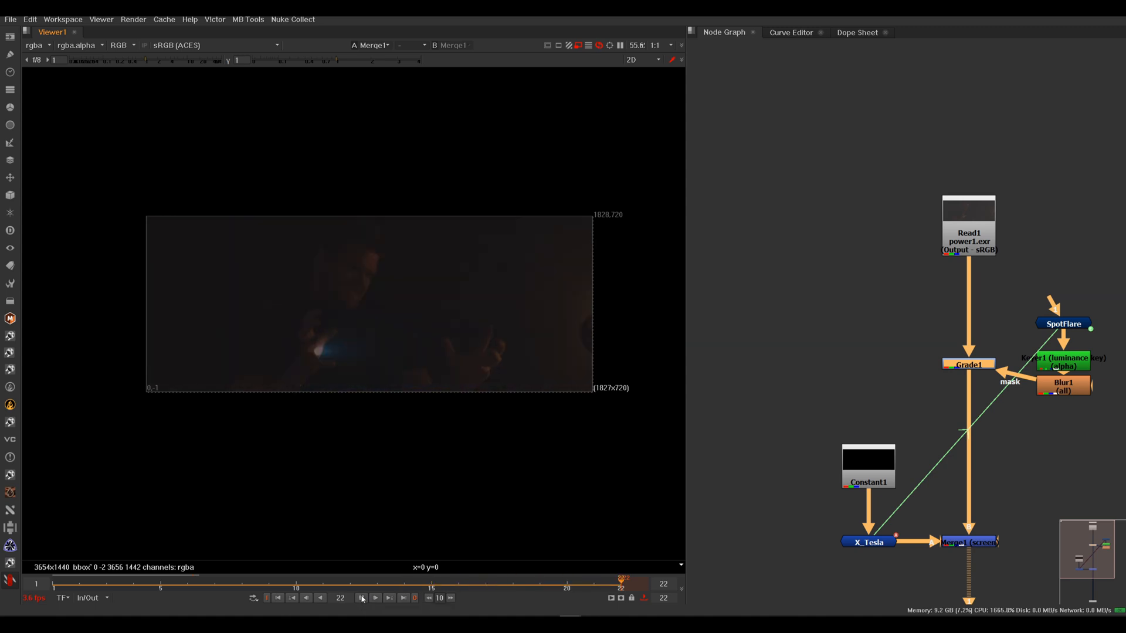
{"action": "left_click", "coordinate": [361, 598]}
Stop playback and check the linked hand light at frames 4, 5 and 7.
{"action": "left_click", "coordinate": [139, 587]}
{"action": "mouse_move", "coordinate": [139, 587]}
{"action": "left_mouse_down"}
{"action": "mouse_move", "coordinate": [101, 583]}
{"action": "mouse_move", "coordinate": [134, 585]}
{"action": "left_mouse_up"}
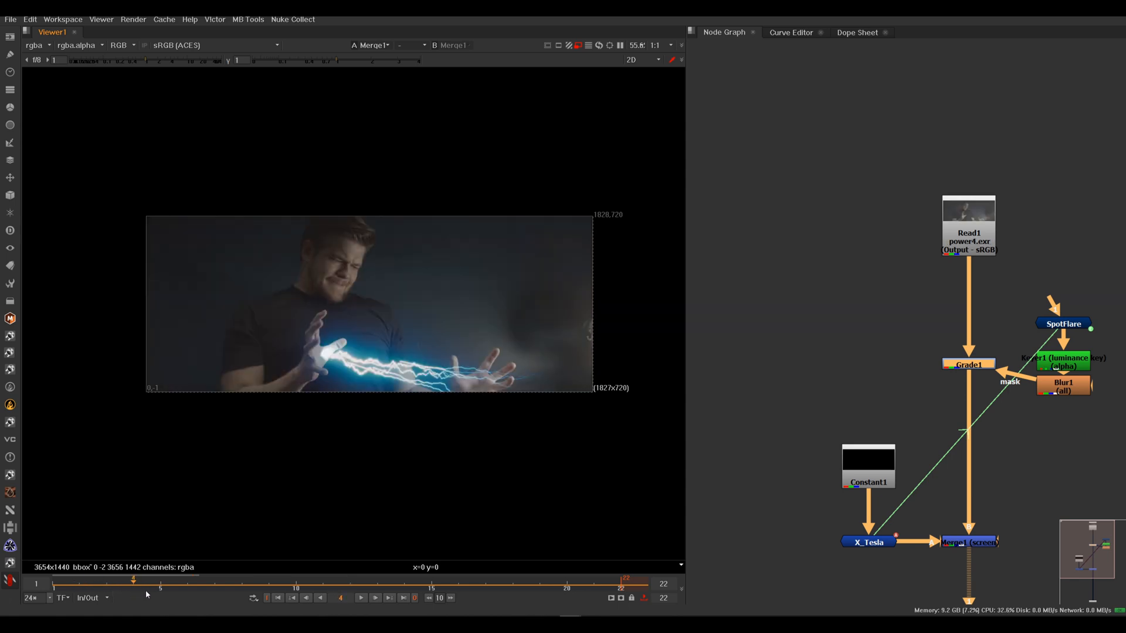
{"action": "left_click", "coordinate": [1071, 323]}
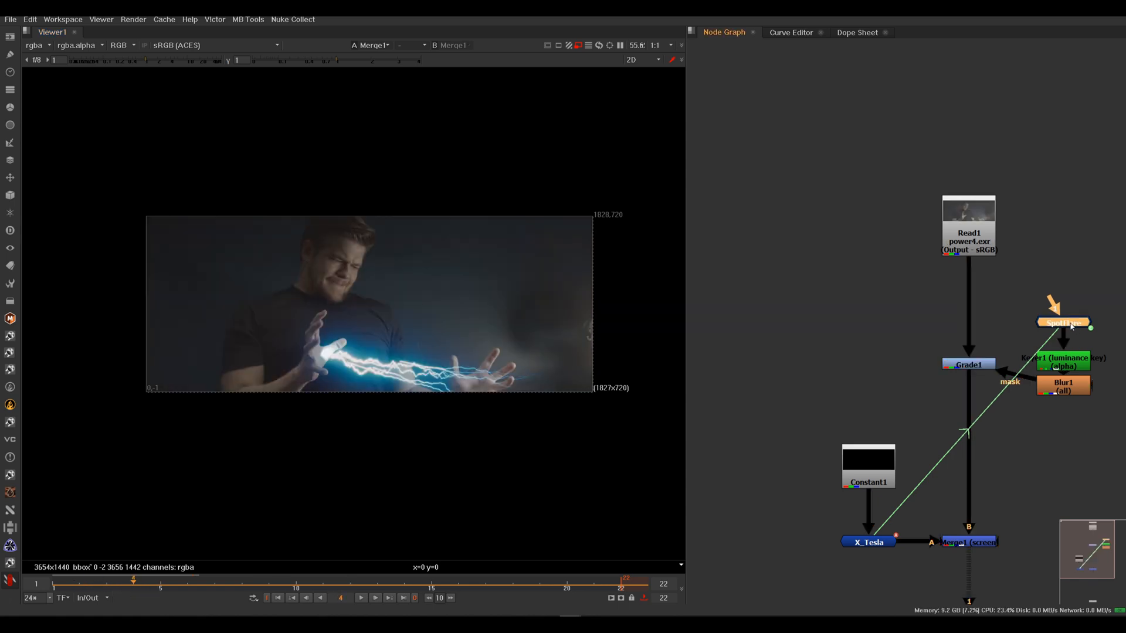
{"action": "left_click", "coordinate": [179, 581]}
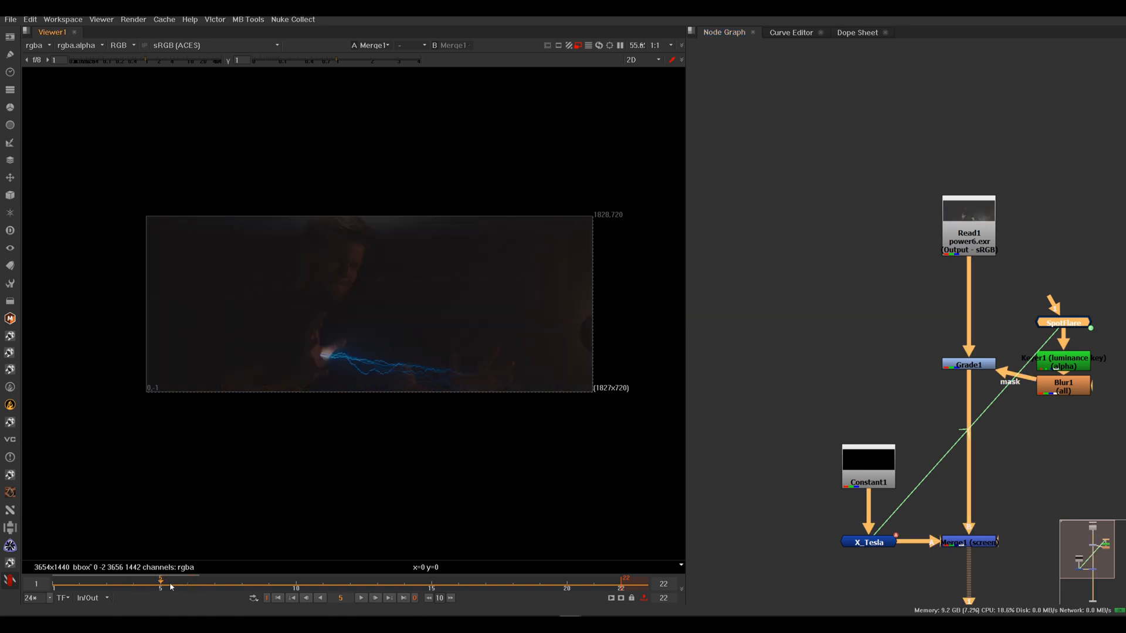
{"action": "left_click", "coordinate": [216, 588]}
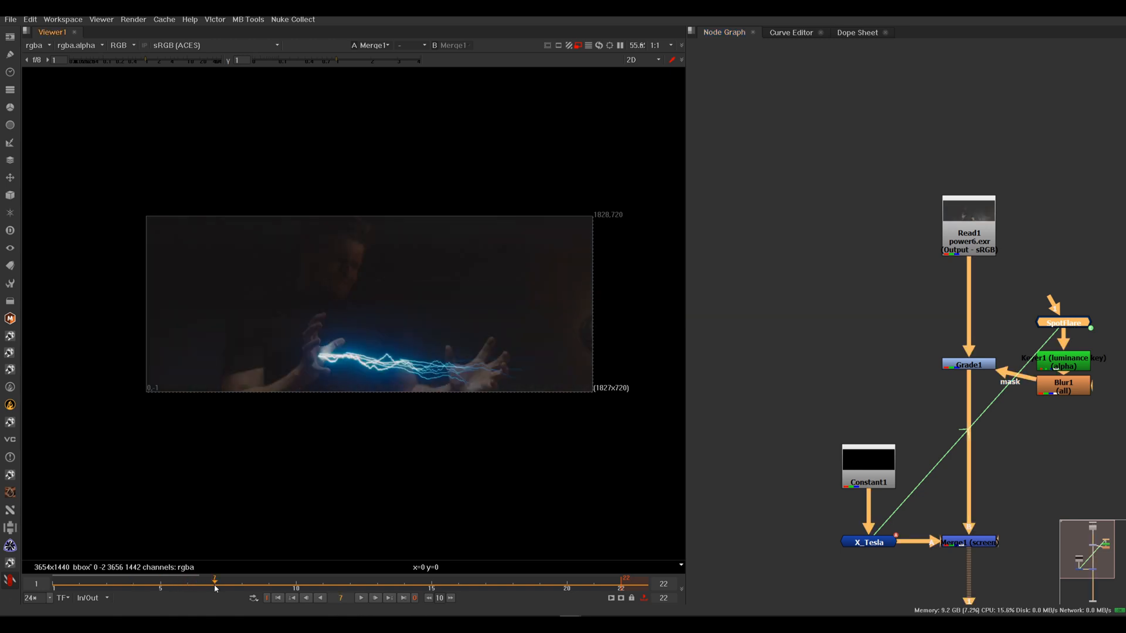
Set SpotFlare's gamma to 0.88 and gain to 0.78 at frame 7, and close its settings.
{"action": "scroll", "coordinate": [345, 347], "scroll_direction": "up", "scroll_amount": 4}
{"action": "double_click", "coordinate": [1063, 324]}
{"action": "left_click_drag", "start_coordinate": [513, 110], "coordinate": [817, 103]}
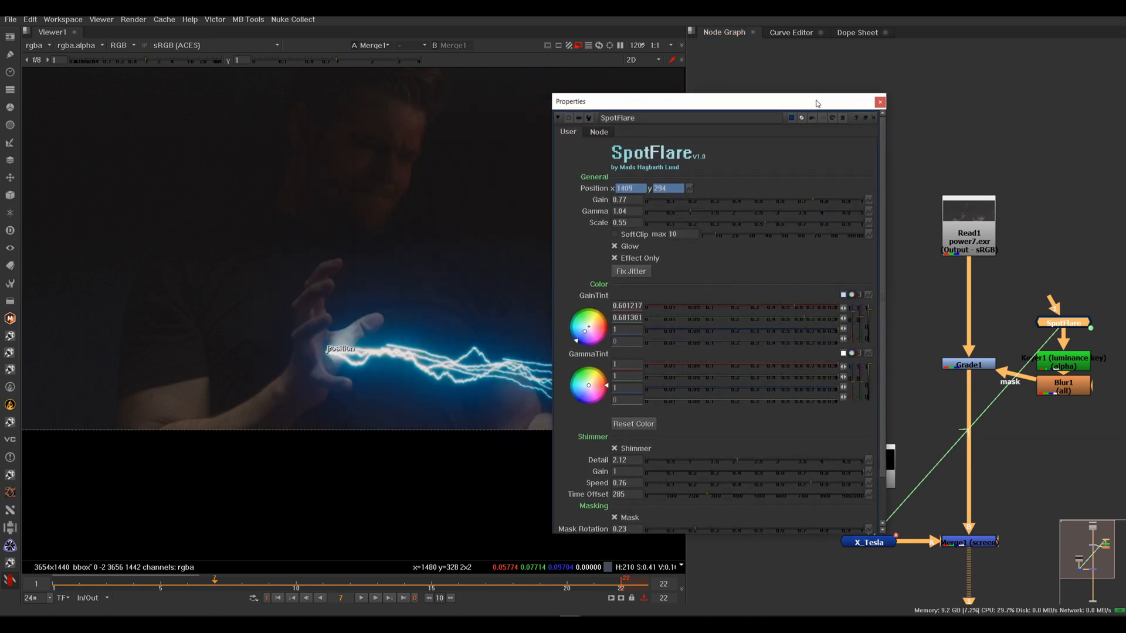
{"action": "left_click", "coordinate": [714, 213]}
{"action": "left_click", "coordinate": [671, 213]}
{"action": "left_click", "coordinate": [682, 211]}
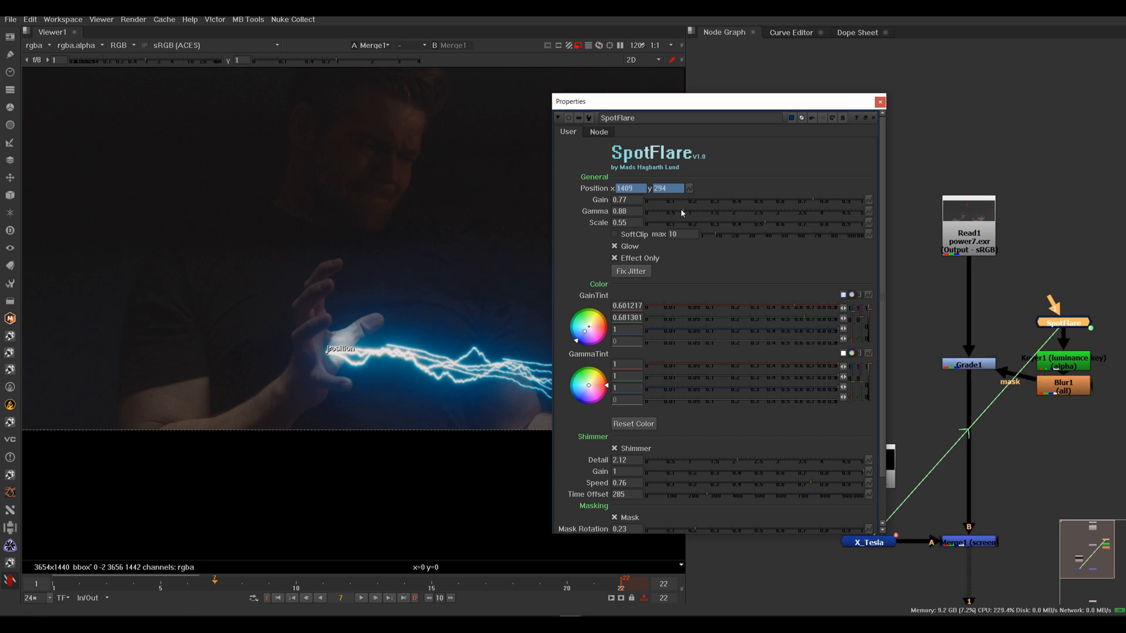
{"action": "left_click", "coordinate": [829, 201]}
{"action": "left_click_drag", "start_coordinate": [833, 201], "coordinate": [811, 199]}
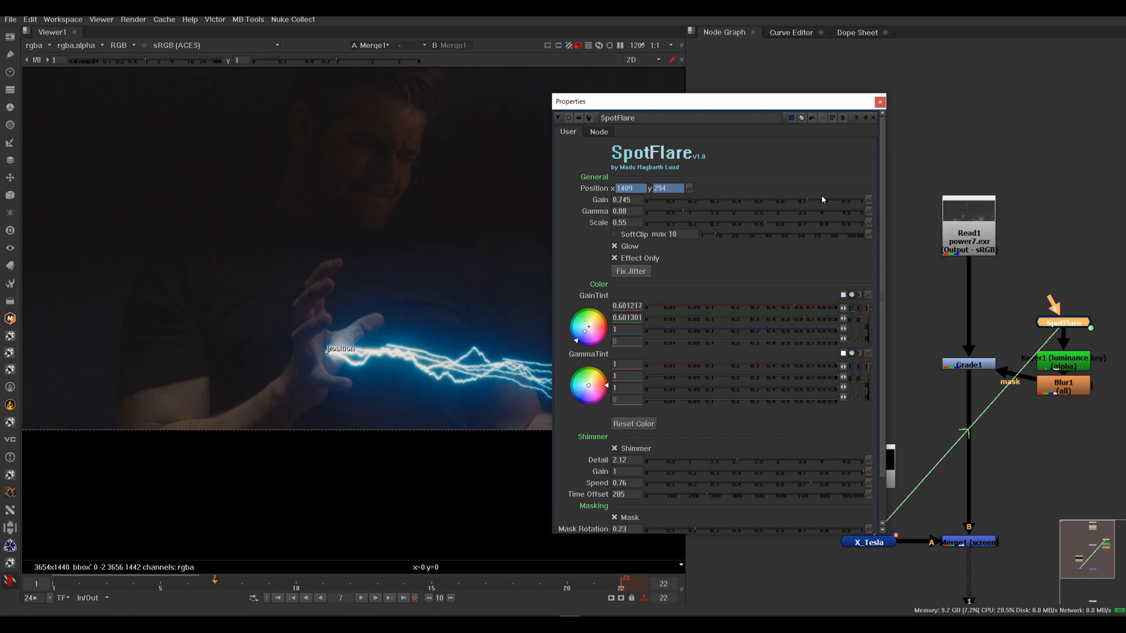
{"action": "left_click", "coordinate": [829, 203]}
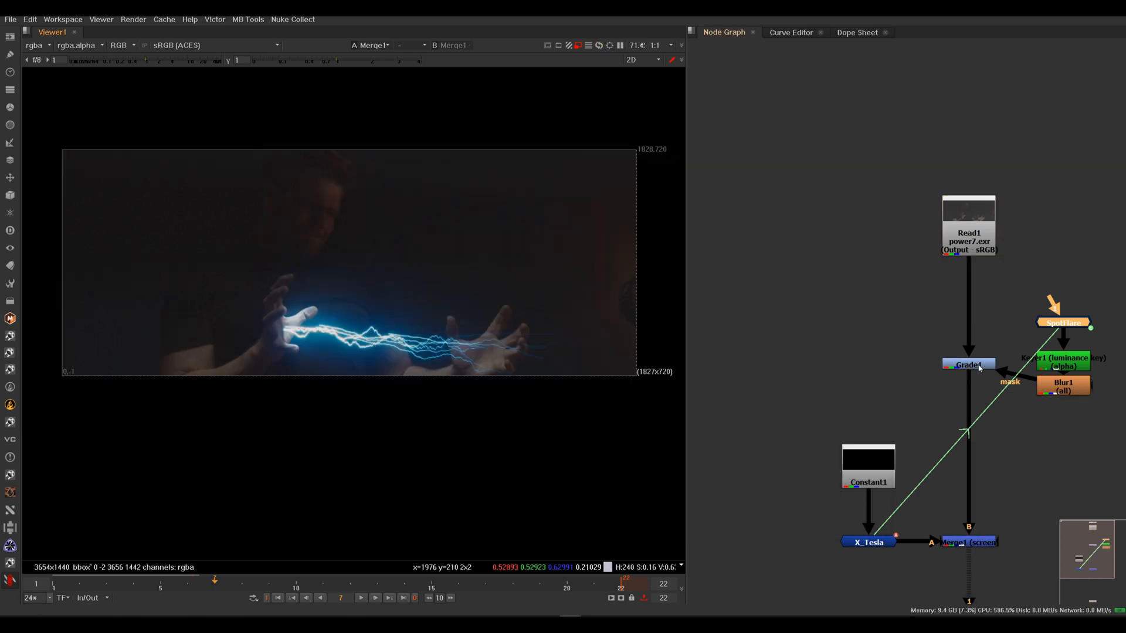
Compare the hand with Grade1 disabled and enabled, and cool its gain to red 2.245, green 3.32 and blue 4.395.
{"action": "left_click", "coordinate": [979, 365]}
{"action": "key", "text": "d"}
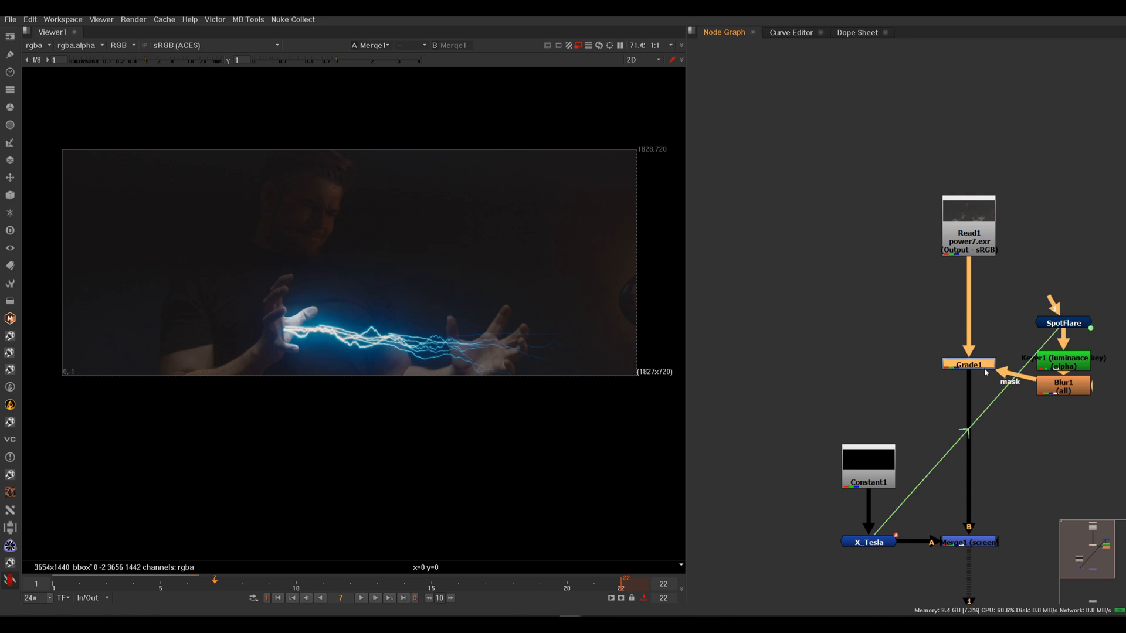
{"action": "key", "text": "d"}
{"action": "double_click", "coordinate": [981, 364]}
{"action": "left_click", "coordinate": [900, 171]}
{"action": "left_click_drag", "start_coordinate": [722, 237], "coordinate": [745, 237]}
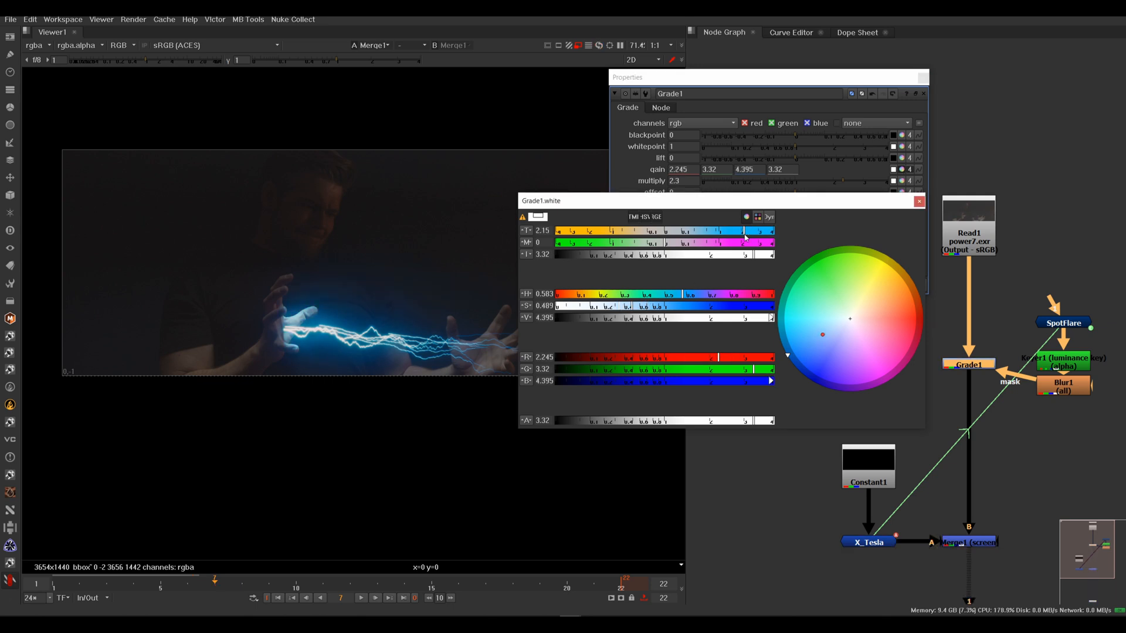
{"action": "left_click", "coordinate": [920, 204]}
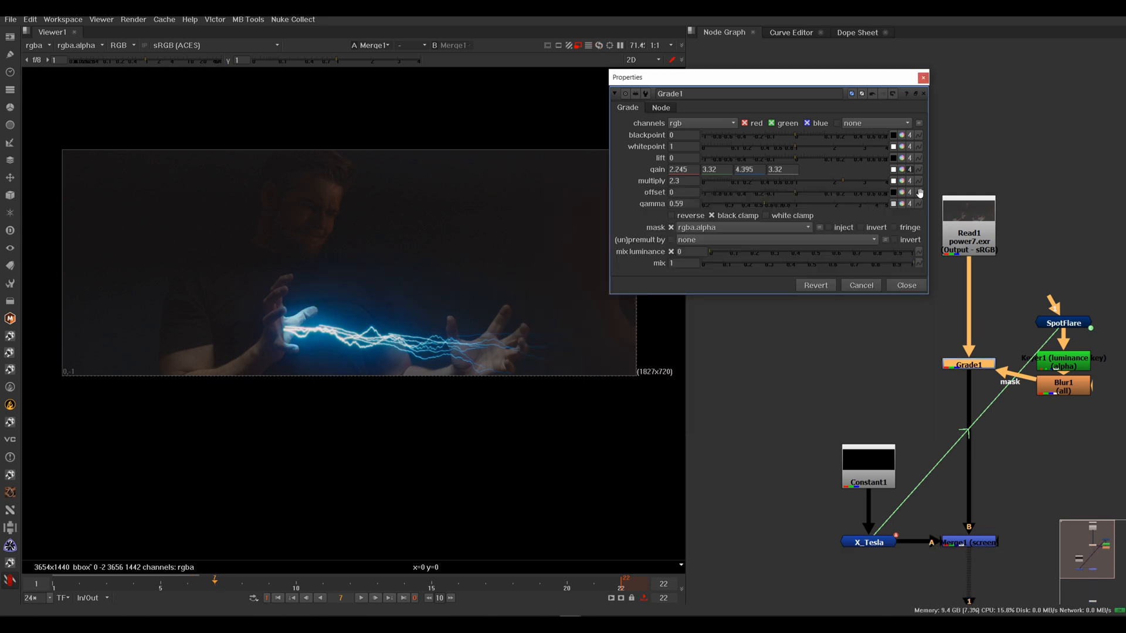
{"action": "left_click", "coordinate": [922, 79]}
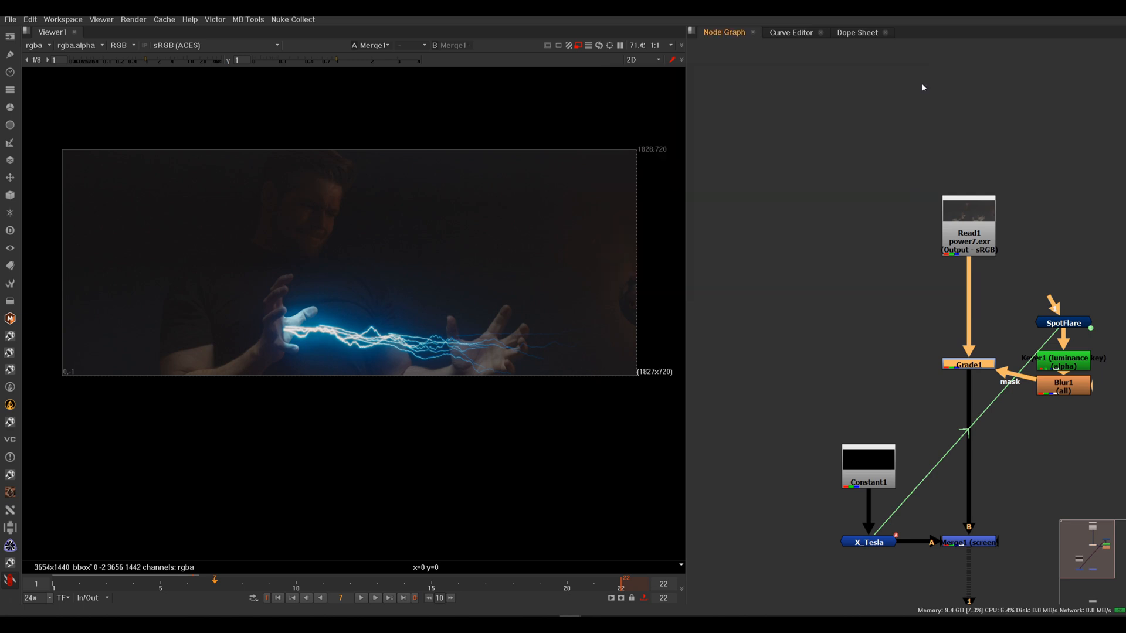
Move SpotFlare, Keyer1 and Blur1 together so that Blur1 lines up beside Grade1.
{"action": "left_click_drag", "start_coordinate": [1110, 301], "coordinate": [999, 421]}
{"action": "left_click_drag", "start_coordinate": [1065, 392], "coordinate": [1069, 369]}
{"action": "left_click", "coordinate": [1041, 393]}
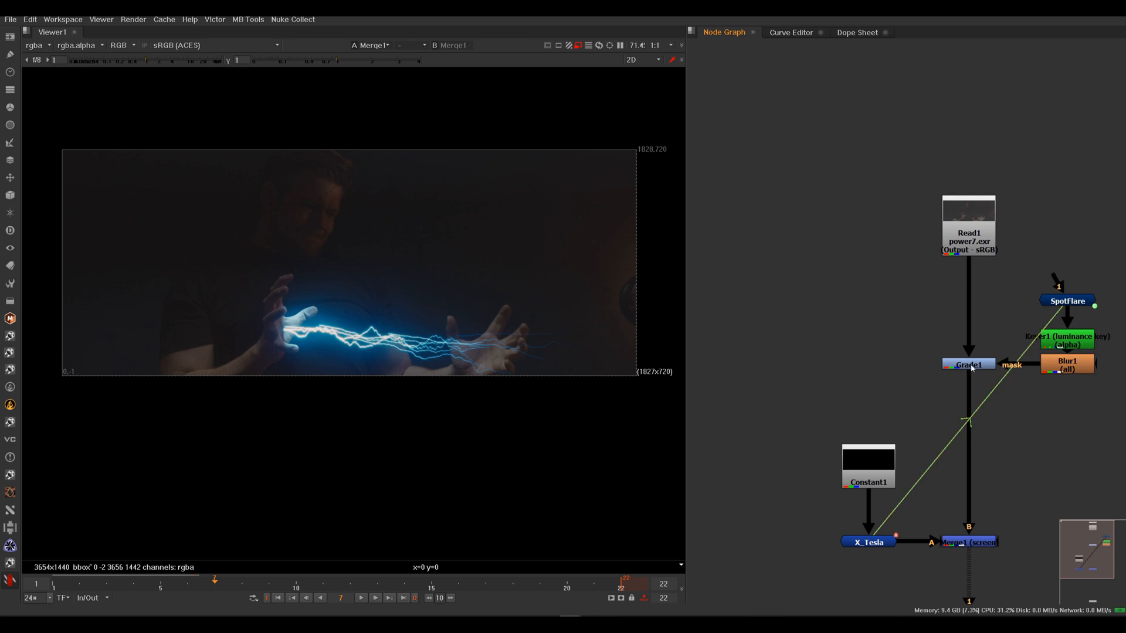
Try lower Grade1 mix amounts, and set a mix keyframe of 1 at frame 7.
{"action": "left_click", "coordinate": [975, 365]}
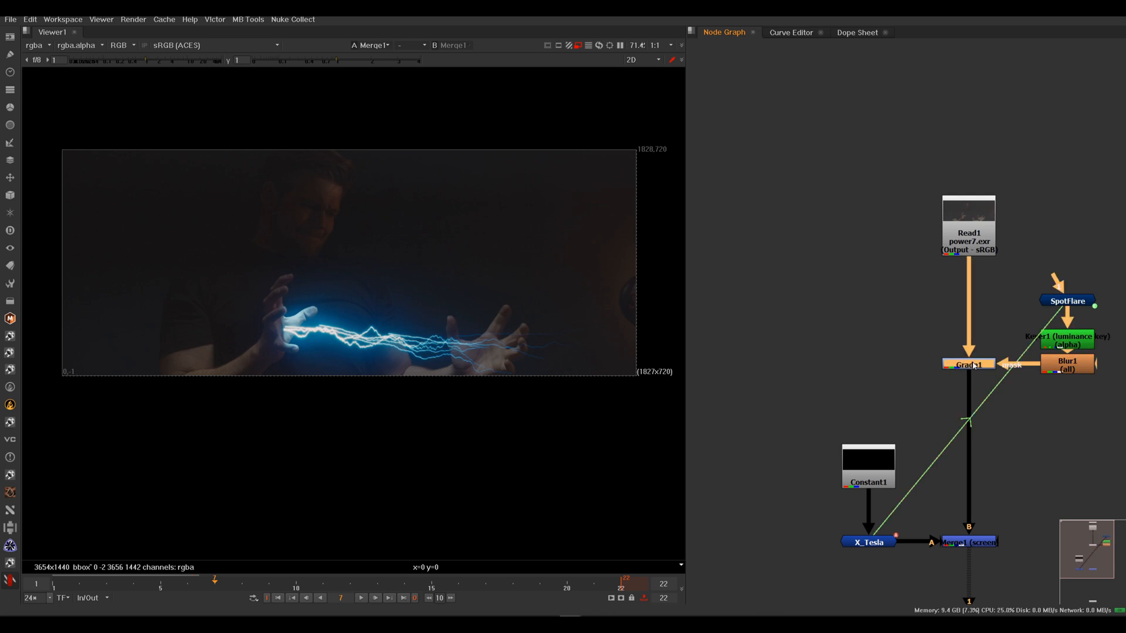
{"action": "double_click", "coordinate": [972, 365]}
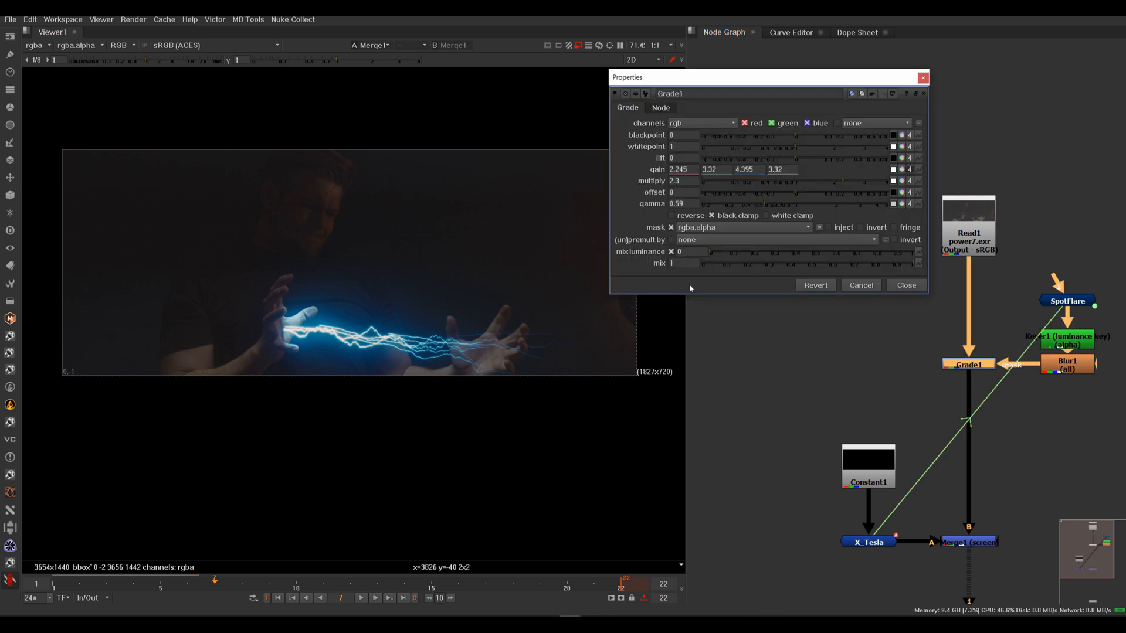
{"action": "left_click_drag", "start_coordinate": [730, 263], "coordinate": [938, 263]}
{"action": "left_click", "coordinate": [964, 265]}
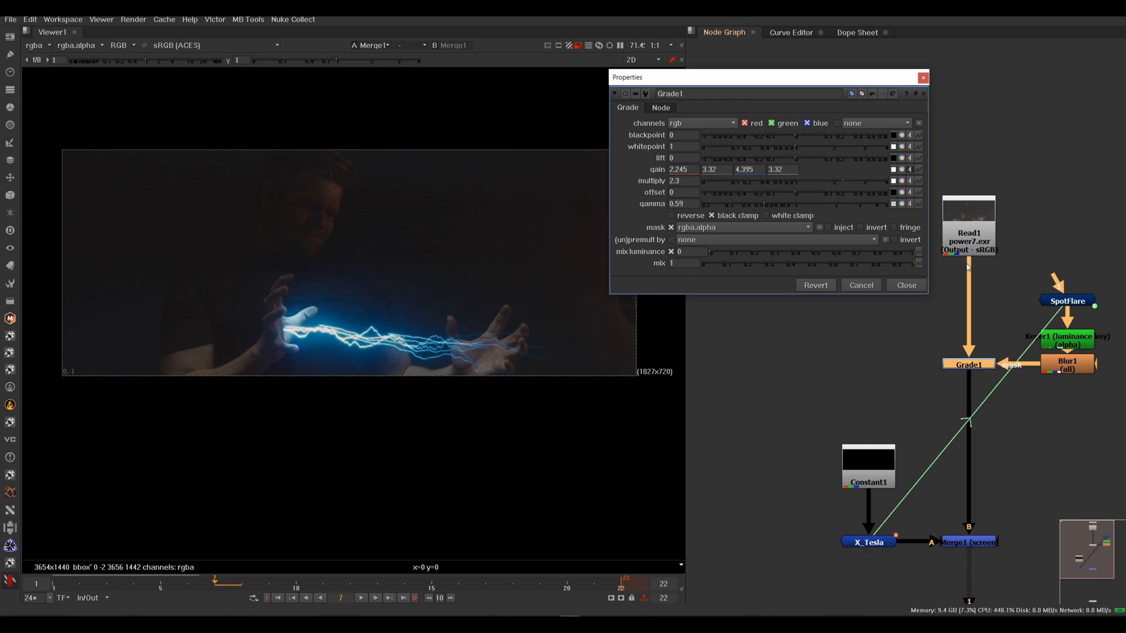
{"action": "left_click", "coordinate": [918, 262]}
{"action": "left_click", "coordinate": [933, 269]}
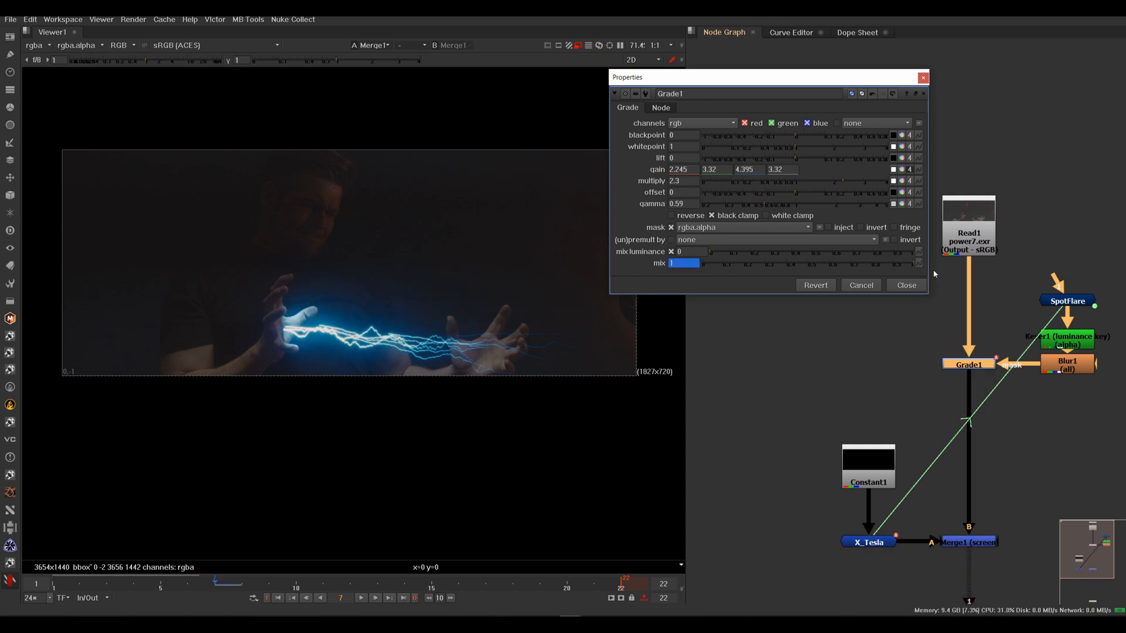
Check the light at frame 6 and key Grade1's mix at 0.15 on frame 5.
{"action": "left_click", "coordinate": [193, 585]}
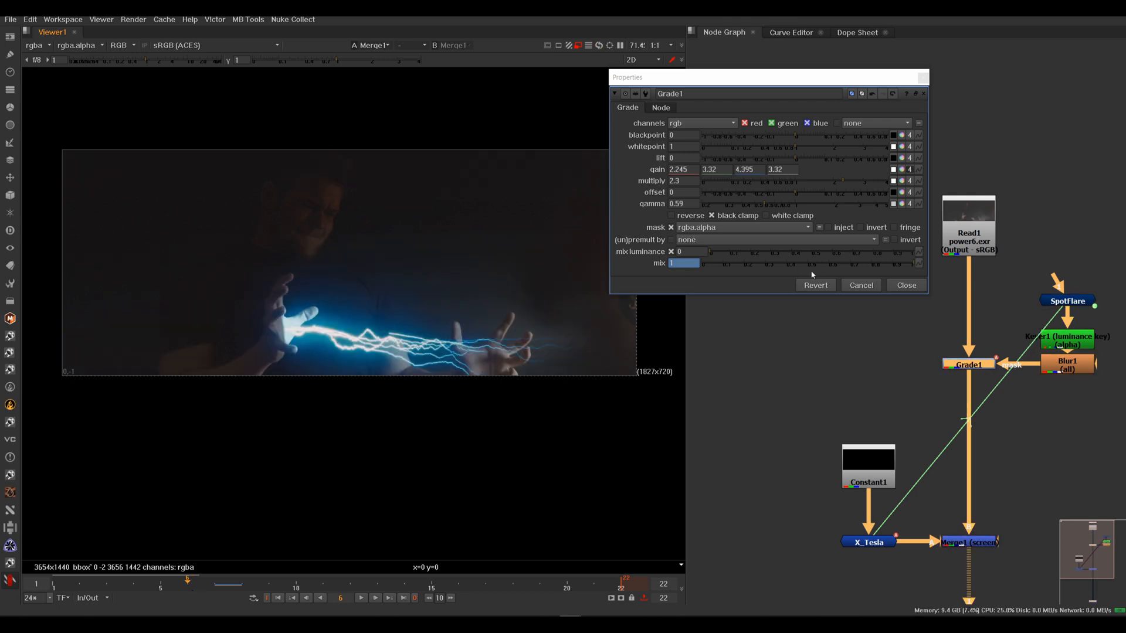
{"action": "left_click", "coordinate": [165, 584]}
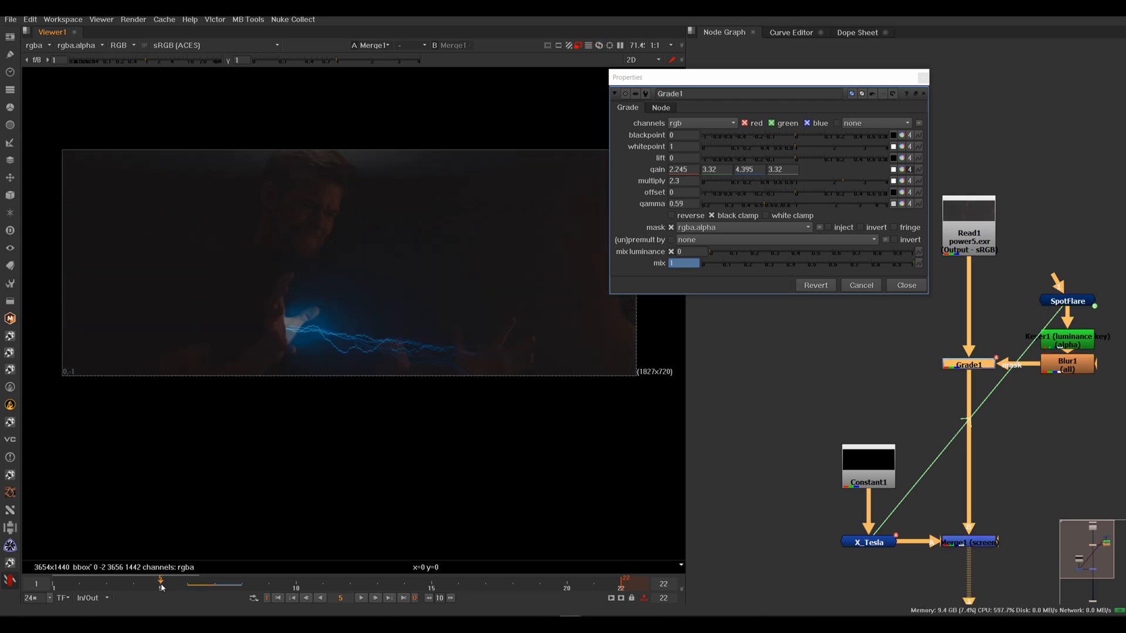
{"action": "left_click", "coordinate": [715, 264]}
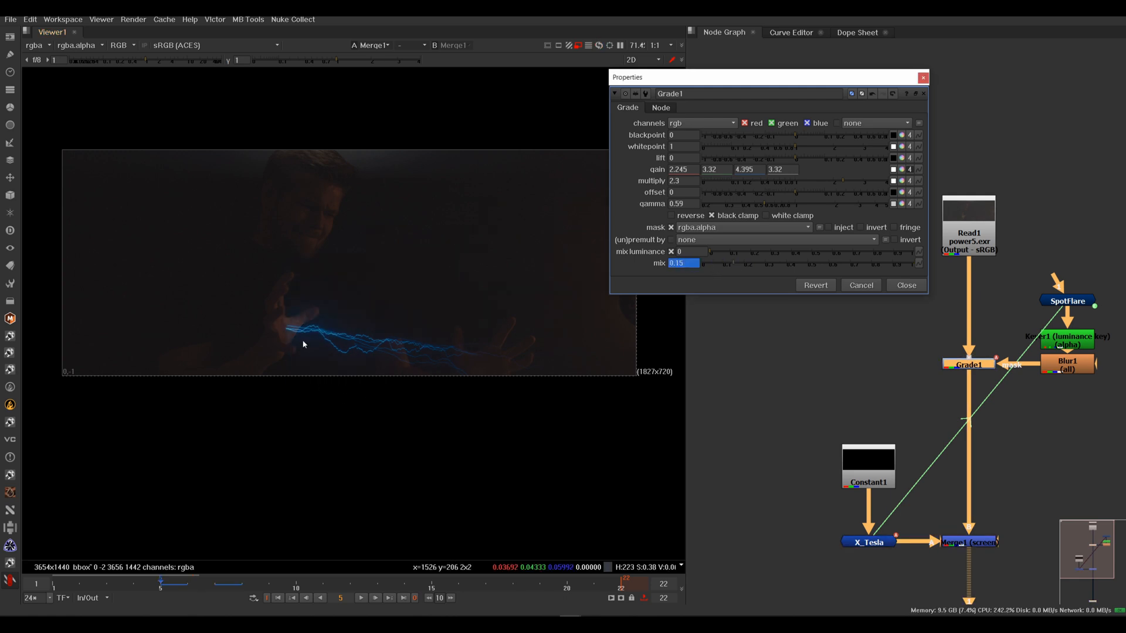
Inspect the hand up close and review SpotFlare's shimmer and masking settings.
{"action": "scroll", "coordinate": [301, 328], "scroll_direction": "up", "scroll_amount": 5}
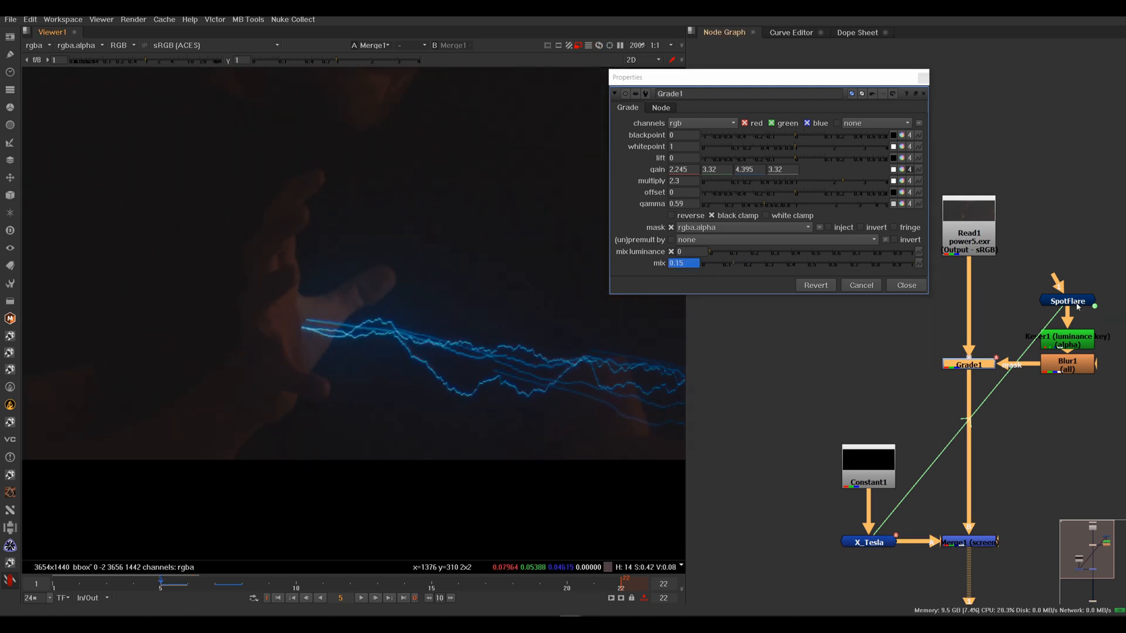
{"action": "double_click", "coordinate": [1068, 302]}
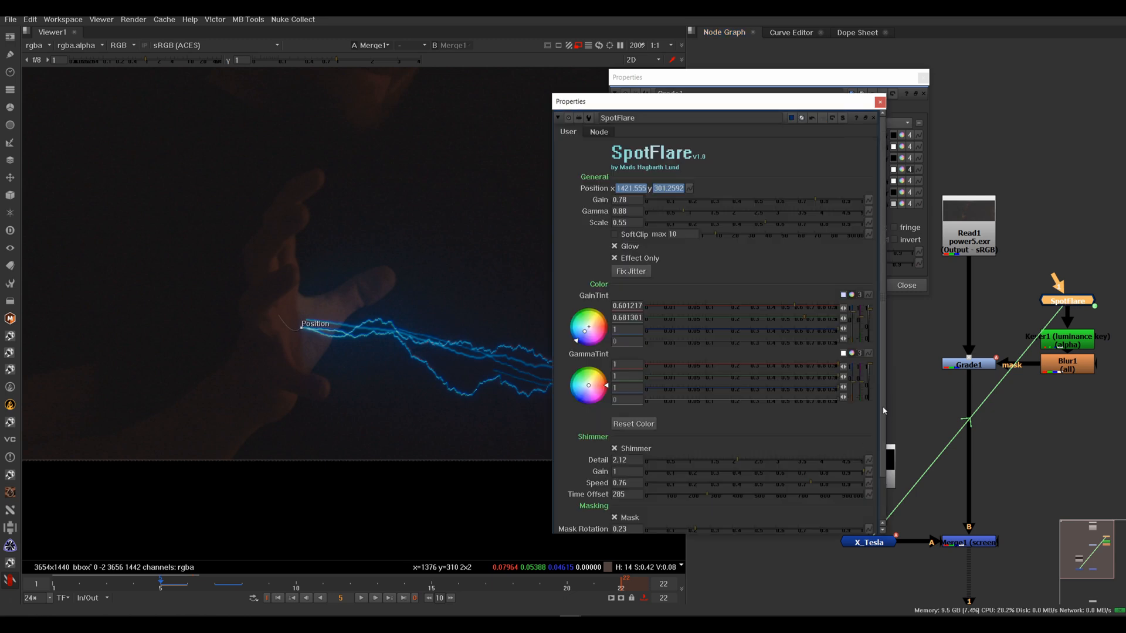
{"action": "scroll", "coordinate": [882, 410], "scroll_direction": "down", "scroll_amount": 2}
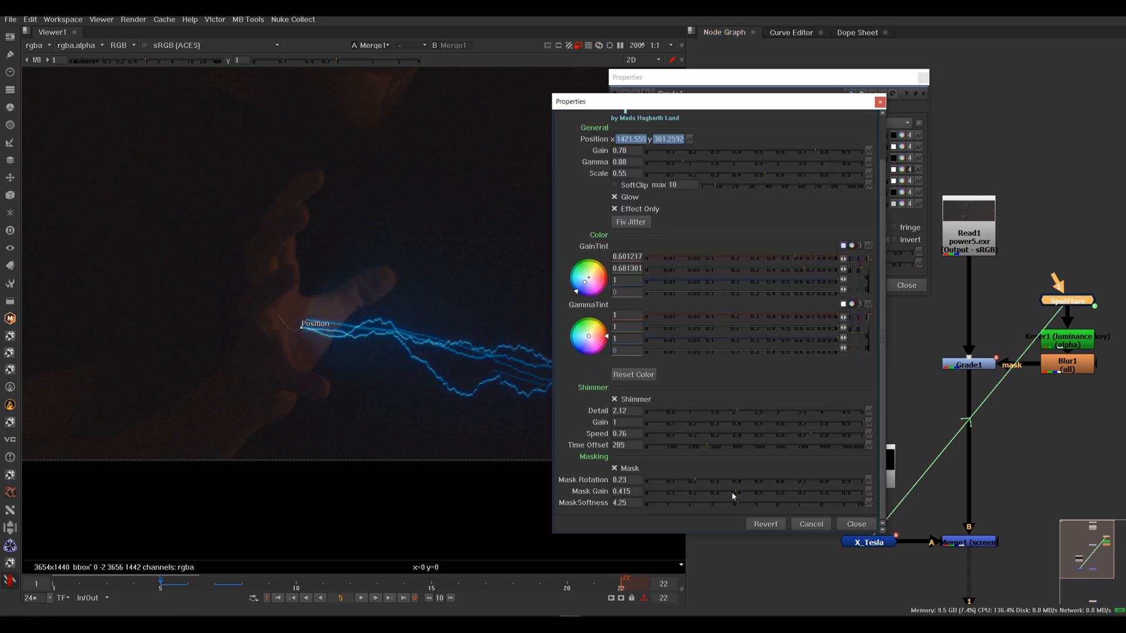
{"action": "left_click", "coordinate": [880, 102]}
Key Grade1's mix at 1 on frame 4, and set Blur1's size to 28.
{"action": "left_click", "coordinate": [141, 582]}
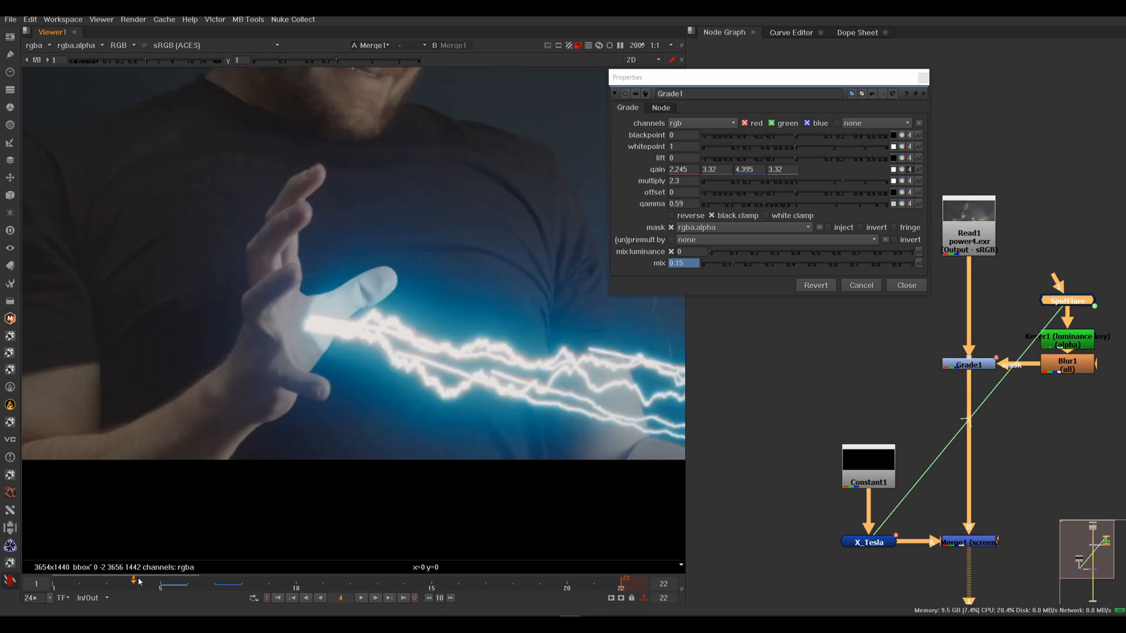
{"action": "left_click_drag", "start_coordinate": [761, 262], "coordinate": [977, 273]}
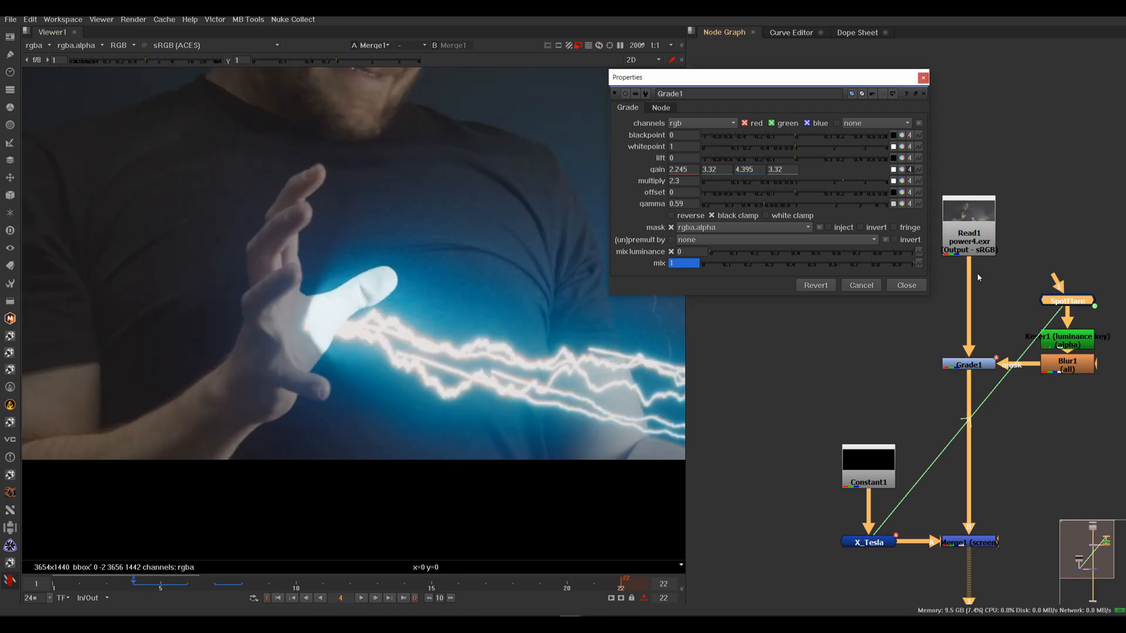
{"action": "double_click", "coordinate": [1068, 368]}
{"action": "left_click_drag", "start_coordinate": [769, 260], "coordinate": [812, 264]}
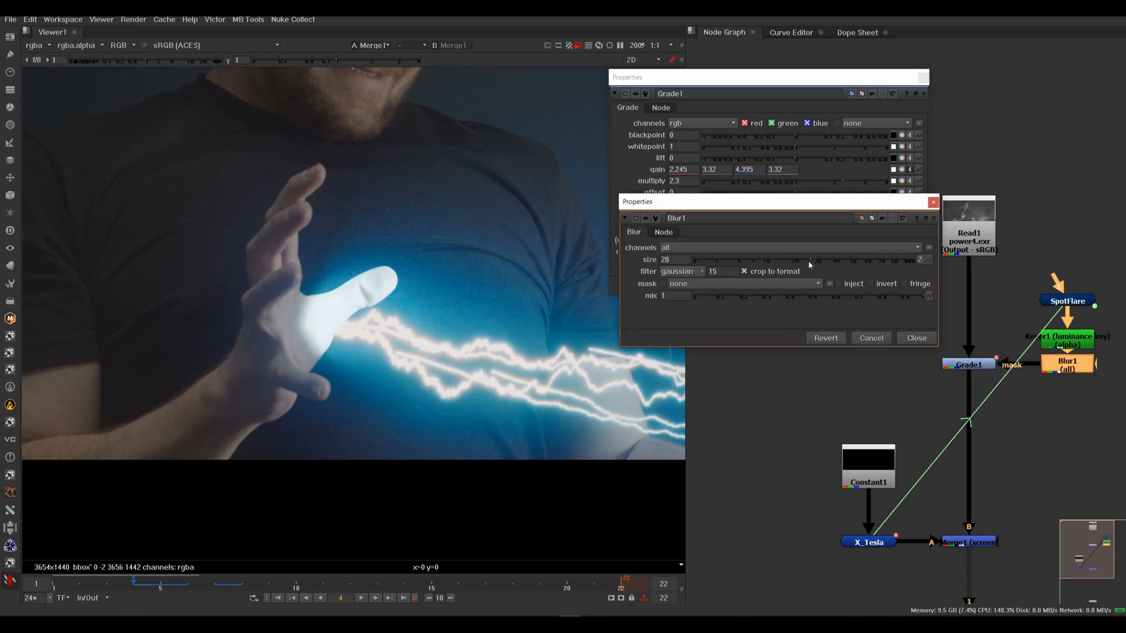
{"action": "left_click", "coordinate": [933, 202]}
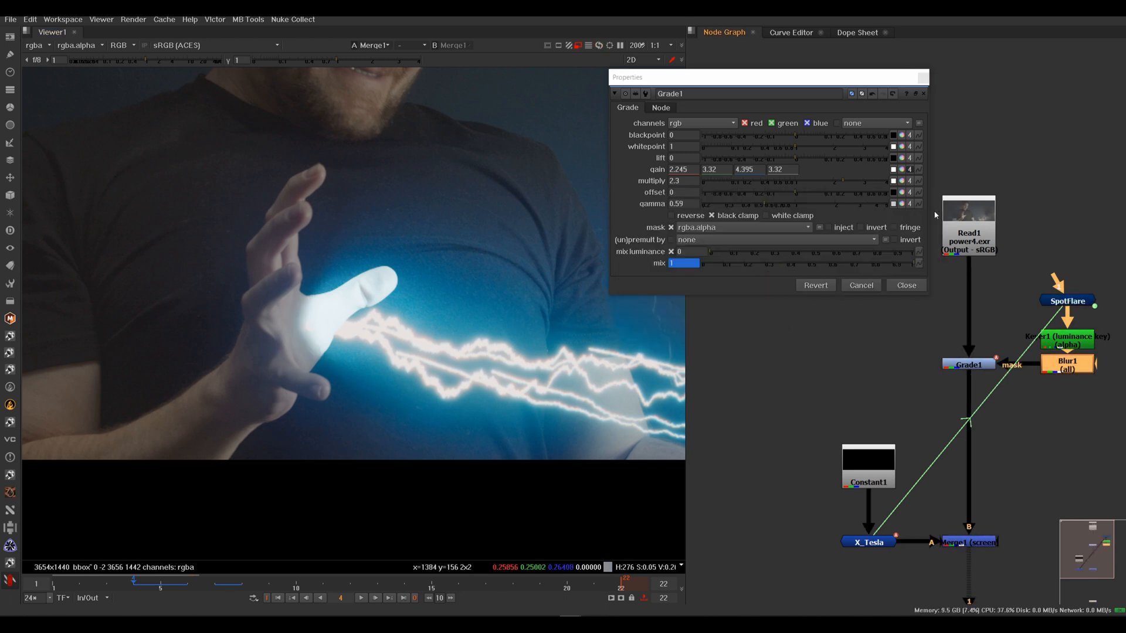
Key Grade1's mix at 0 on frame 3.
{"action": "left_click", "coordinate": [115, 579]}
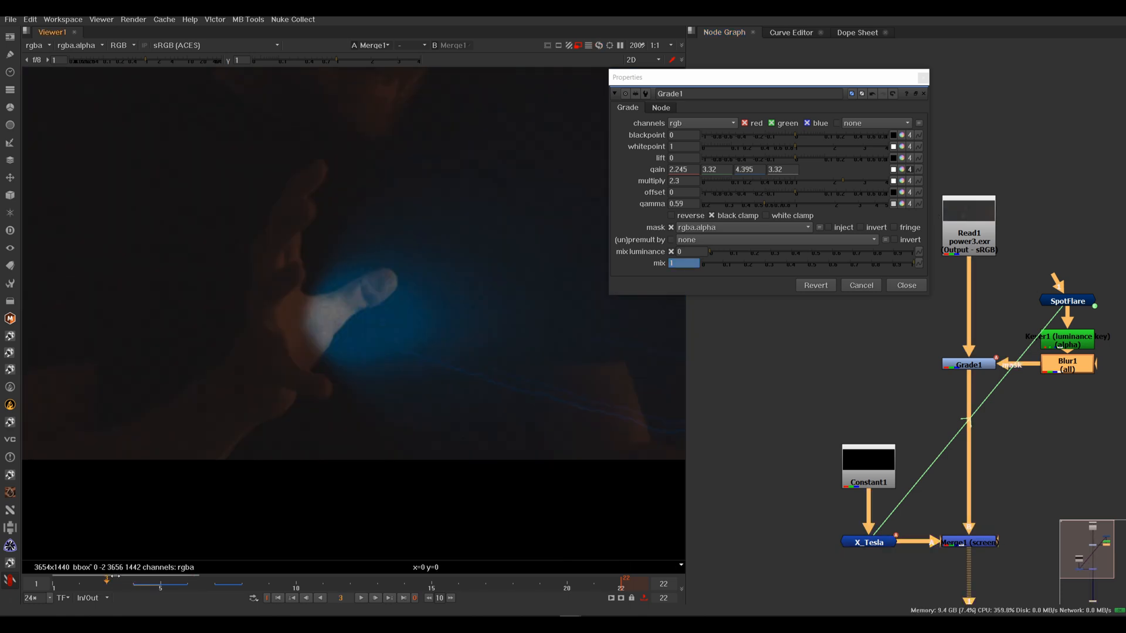
{"action": "type", "text": "0"}
{"action": "key", "text": "Return"}
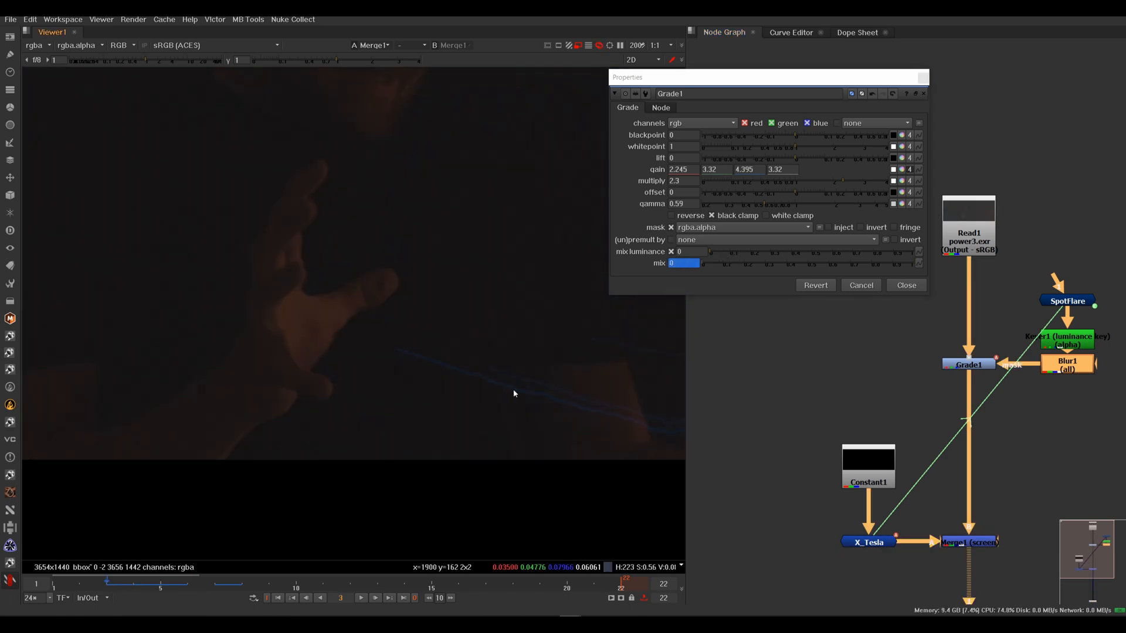
Check the flickering hand light in full frame at frame 2 and from frame 5 to about frame 10.
{"action": "scroll", "coordinate": [478, 409], "scroll_direction": "down", "scroll_amount": 5}
{"action": "middle_click_drag", "start_coordinate": [478, 409], "coordinate": [400, 377]}
{"action": "left_click", "coordinate": [80, 584]}
{"action": "left_click_drag", "start_coordinate": [163, 584], "coordinate": [207, 584]}
{"action": "left_click", "coordinate": [213, 587]}
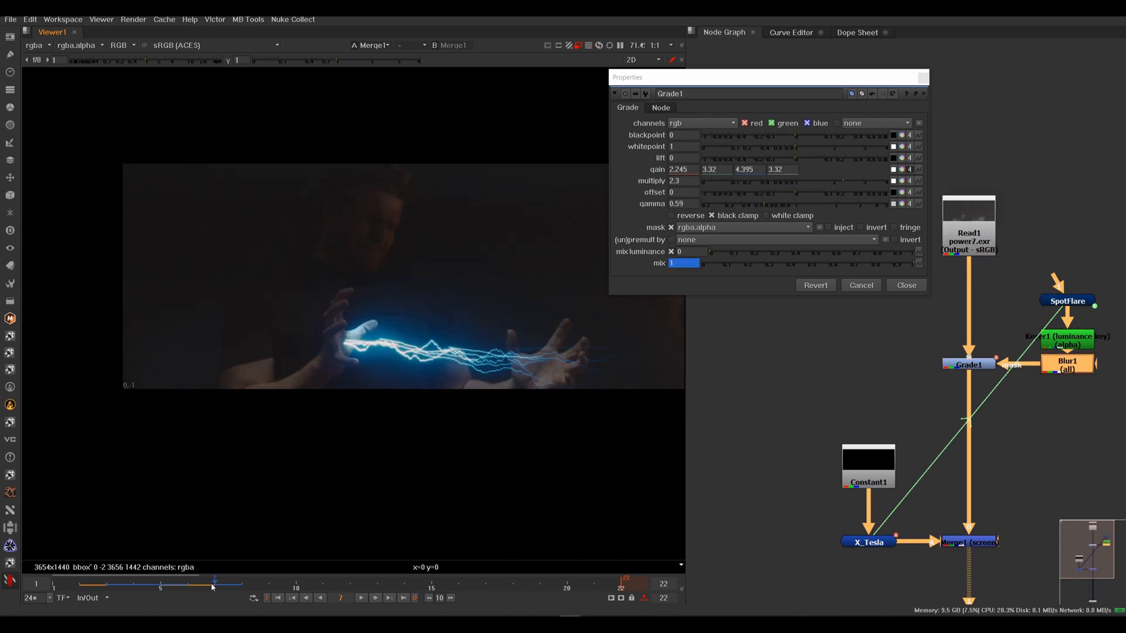
{"action": "left_click_drag", "start_coordinate": [241, 586], "coordinate": [302, 585]}
Set X_Tesla's width to 7.5 at frame 11.
{"action": "double_click", "coordinate": [868, 542]}
{"action": "left_click_drag", "start_coordinate": [699, 297], "coordinate": [713, 302]}
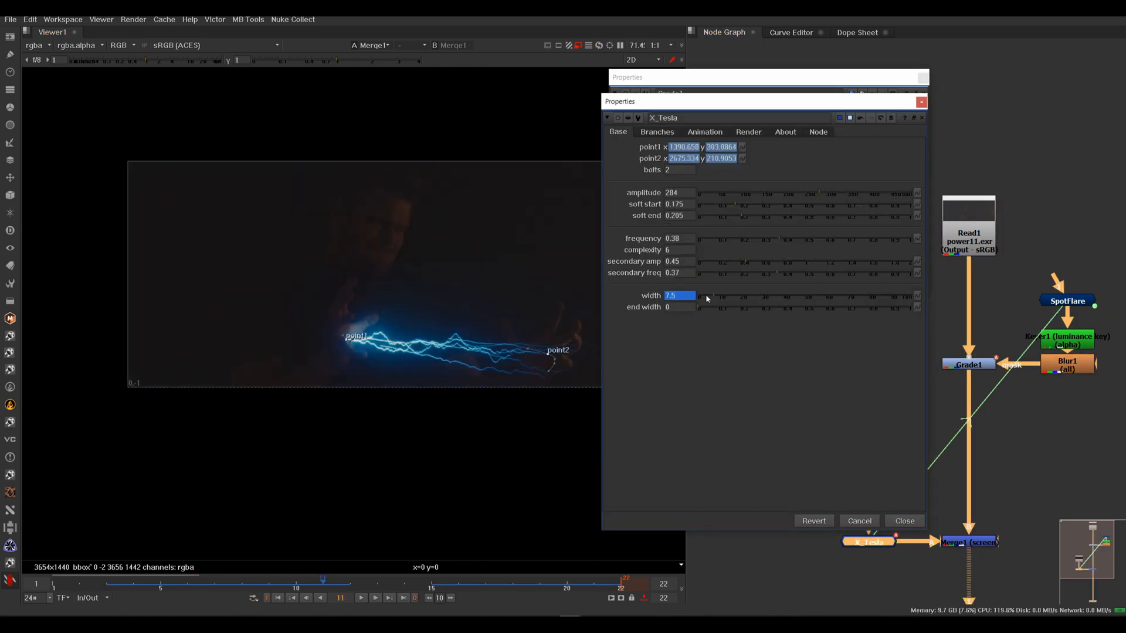
{"action": "left_click_drag", "start_coordinate": [662, 77], "coordinate": [878, 182]}
Check a frame near the end of the shot and play the sequence to review the flicker.
{"action": "left_click", "coordinate": [459, 584]}
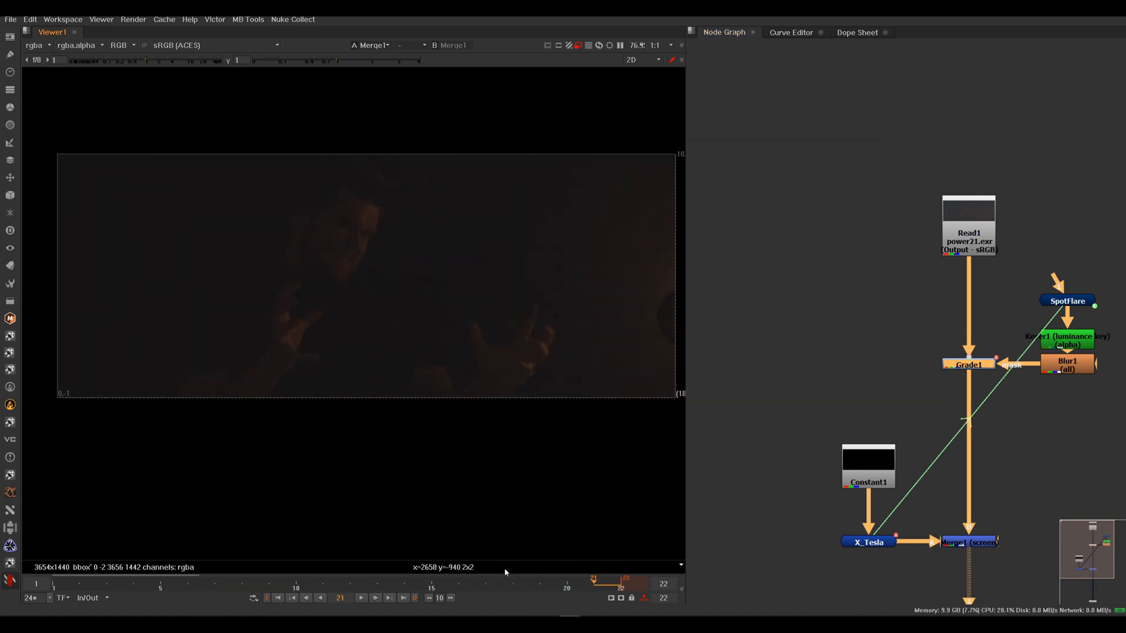
{"action": "left_click", "coordinate": [363, 598]}
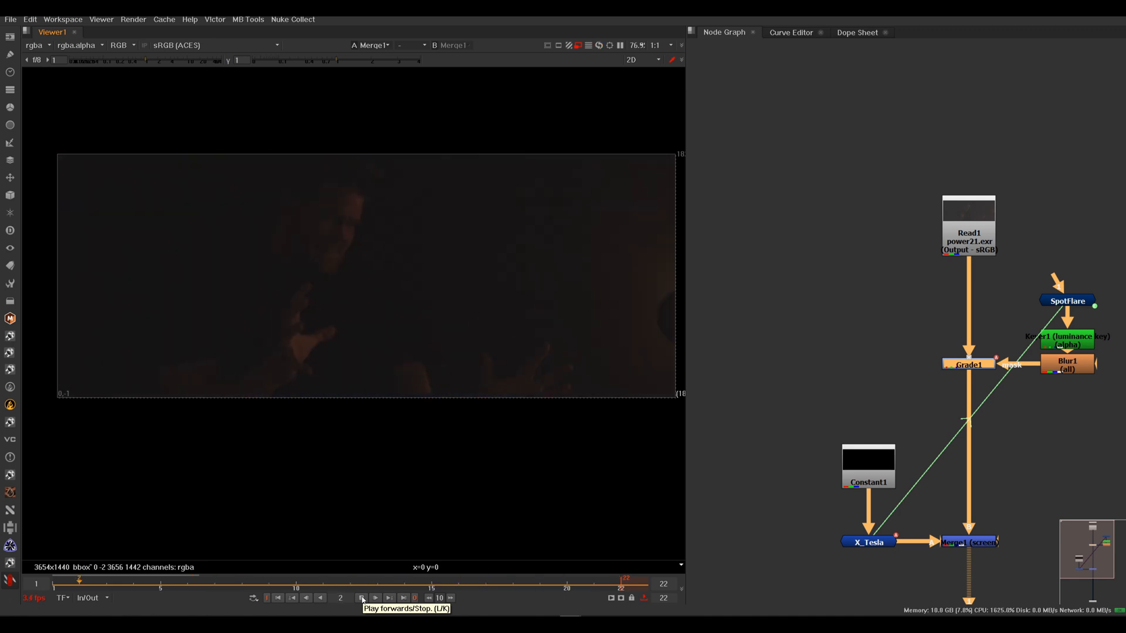
{"action": "left_click", "coordinate": [362, 599]}
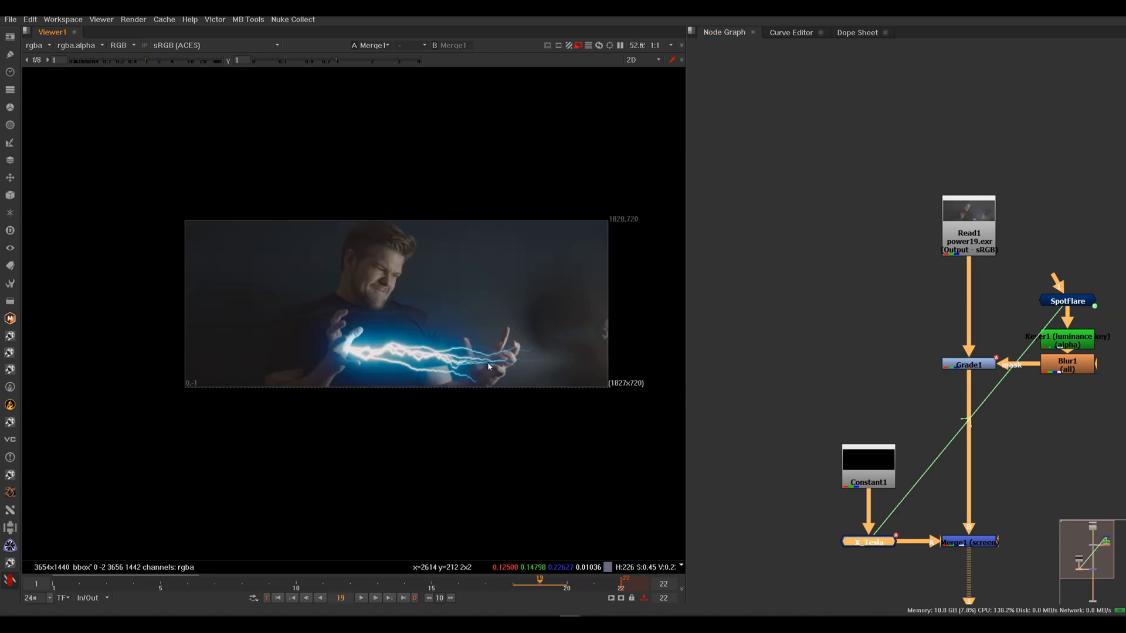
Examine the lightning up close at frame 19, and move SpotFlare up to leave space above Keyer1.
{"action": "scroll", "coordinate": [510, 358], "scroll_direction": "up", "scroll_amount": 4}
{"action": "middle_click_drag", "start_coordinate": [510, 359], "coordinate": [525, 353]}
{"action": "middle_click_drag", "start_coordinate": [875, 382], "coordinate": [656, 414]}
{"action": "left_click_drag", "start_coordinate": [859, 331], "coordinate": [859, 263]}
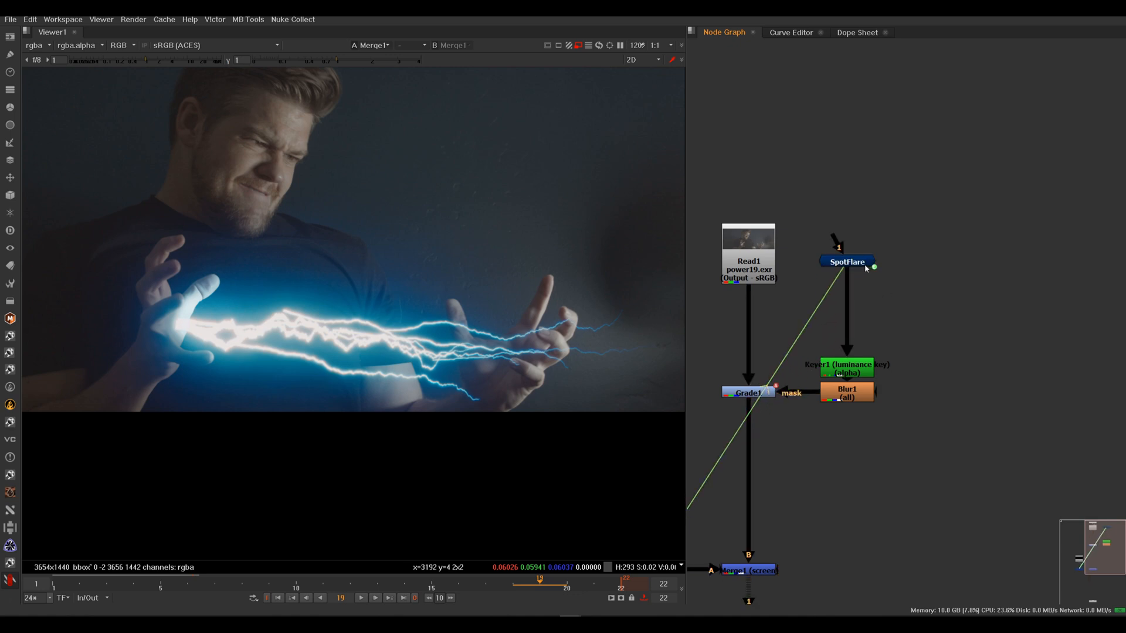
Duplicate SpotFlare beside the original and give the copy a warm GainTint of 1, 0.6719, 0.601217.
{"action": "left_click", "coordinate": [867, 265]}
{"action": "key", "text": "ctrl+c"}
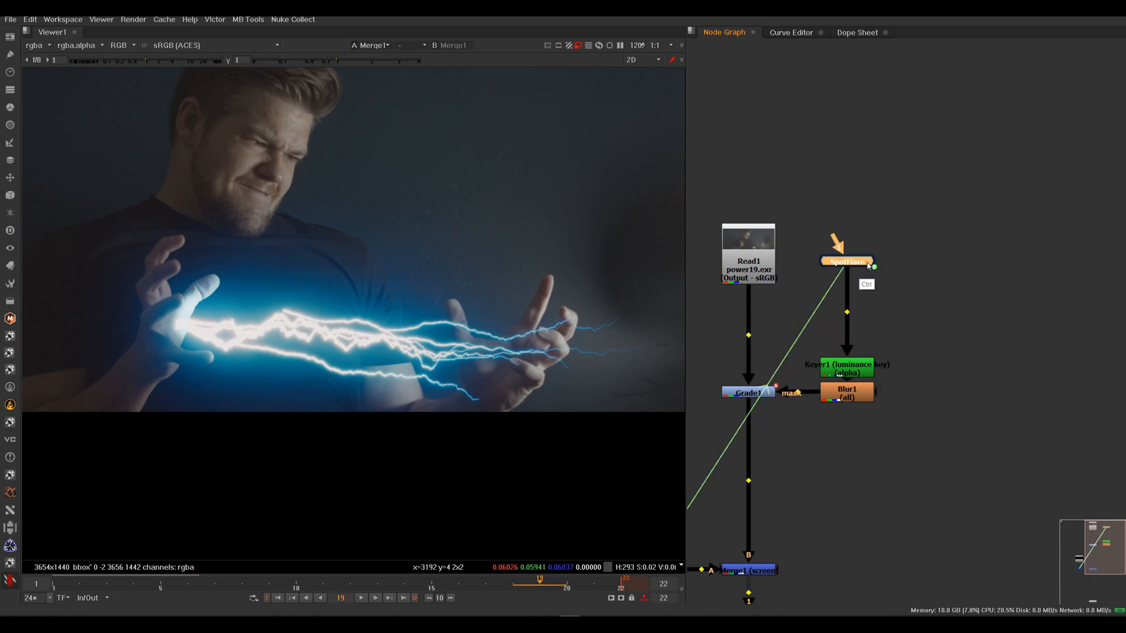
{"action": "key", "text": "ctrl+v"}
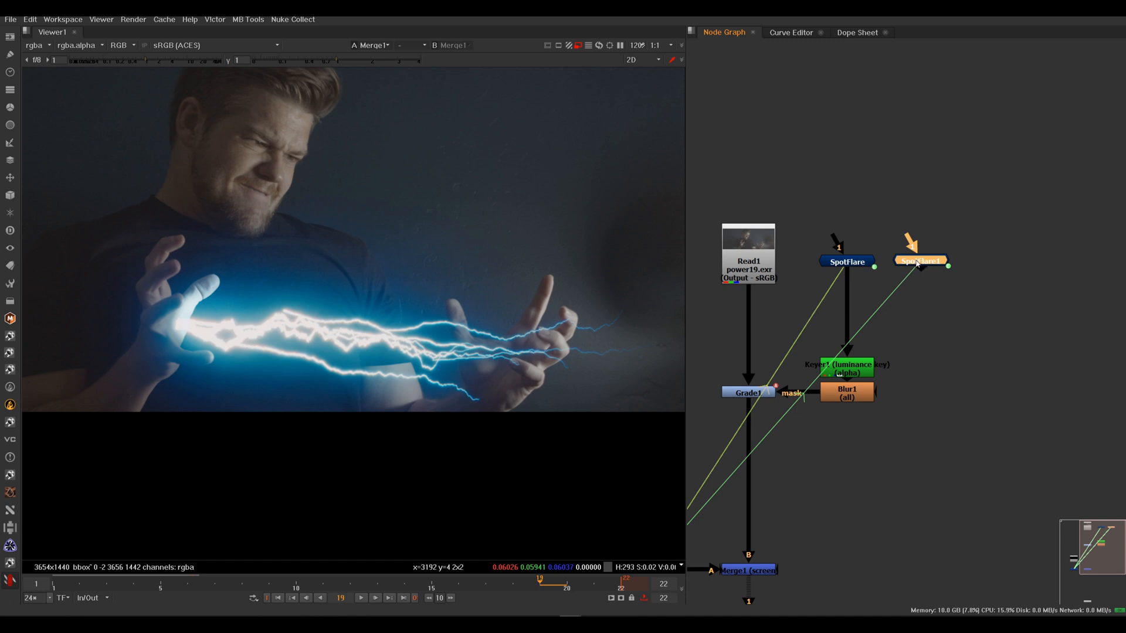
{"action": "double_click", "coordinate": [915, 263]}
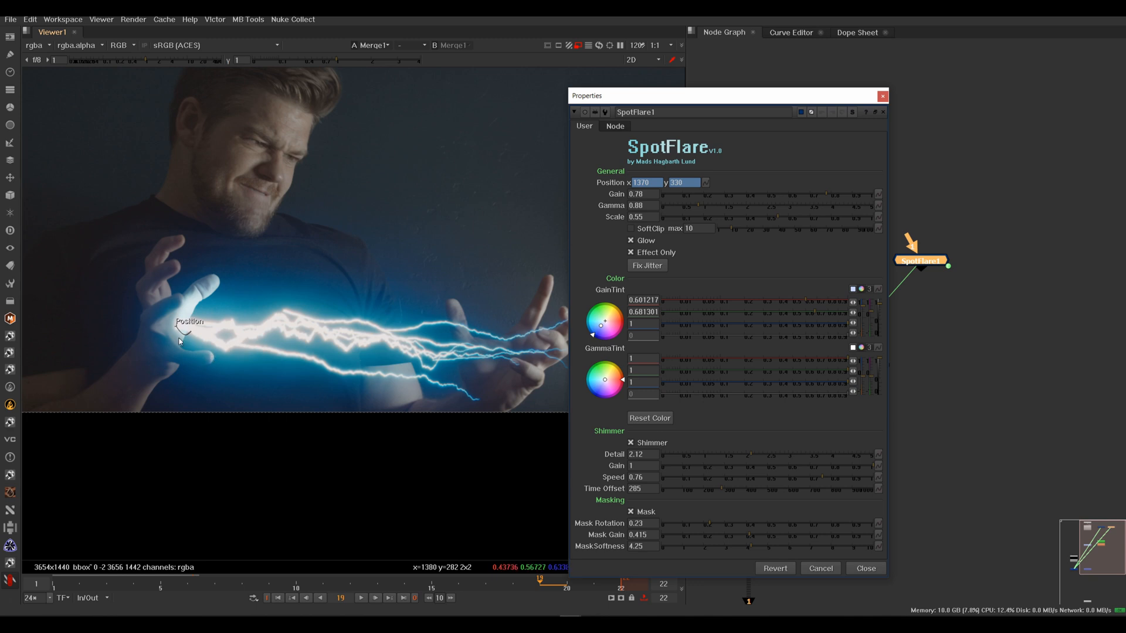
{"action": "left_click_drag", "start_coordinate": [675, 96], "coordinate": [949, 148]}
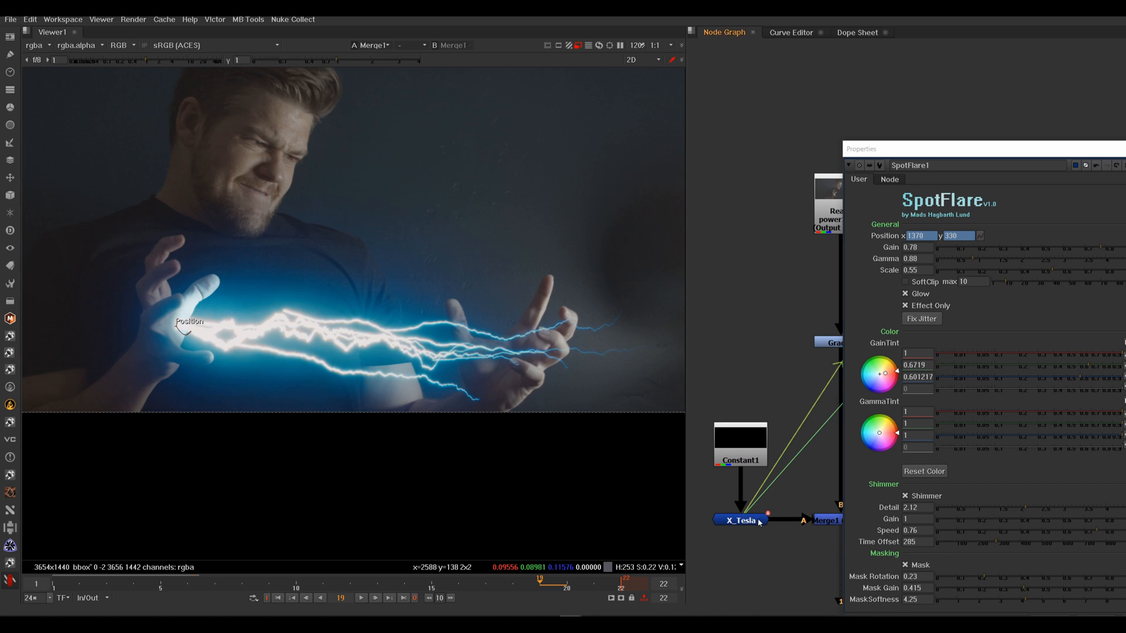
Link SpotFlare1's position to X_Tesla's point2 and close both nodes' properties.
{"action": "double_click", "coordinate": [740, 520]}
{"action": "left_click_drag", "start_coordinate": [786, 103], "coordinate": [665, 198]}
{"action": "left_click_drag", "start_coordinate": [623, 254], "coordinate": [978, 236], "text": "ctrl"}
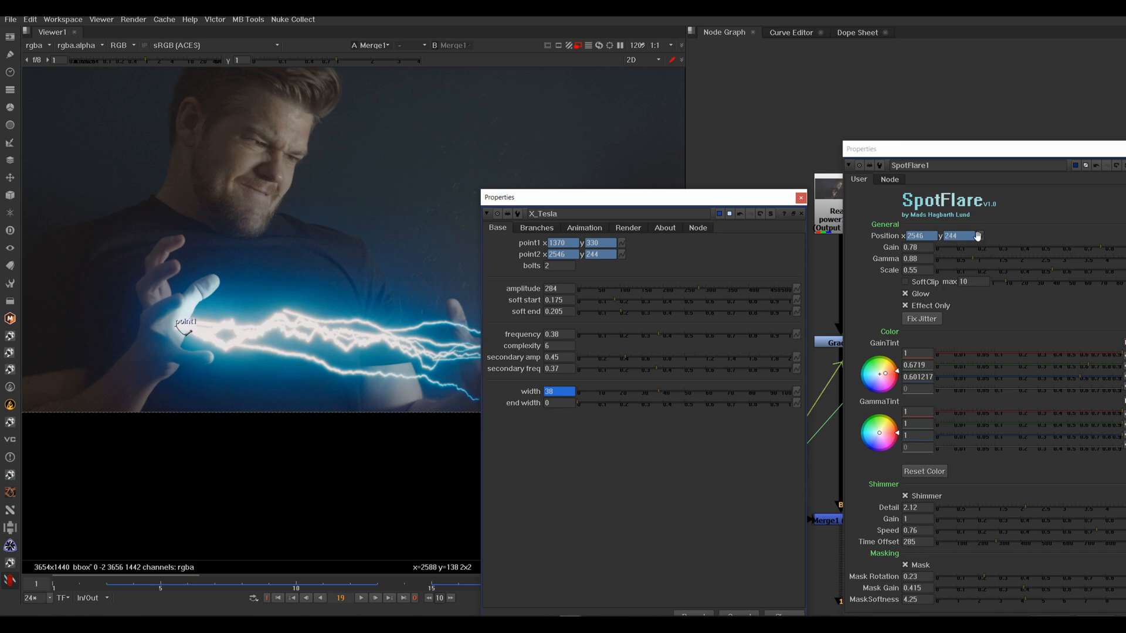
{"action": "left_click_drag", "start_coordinate": [614, 202], "coordinate": [575, 391]}
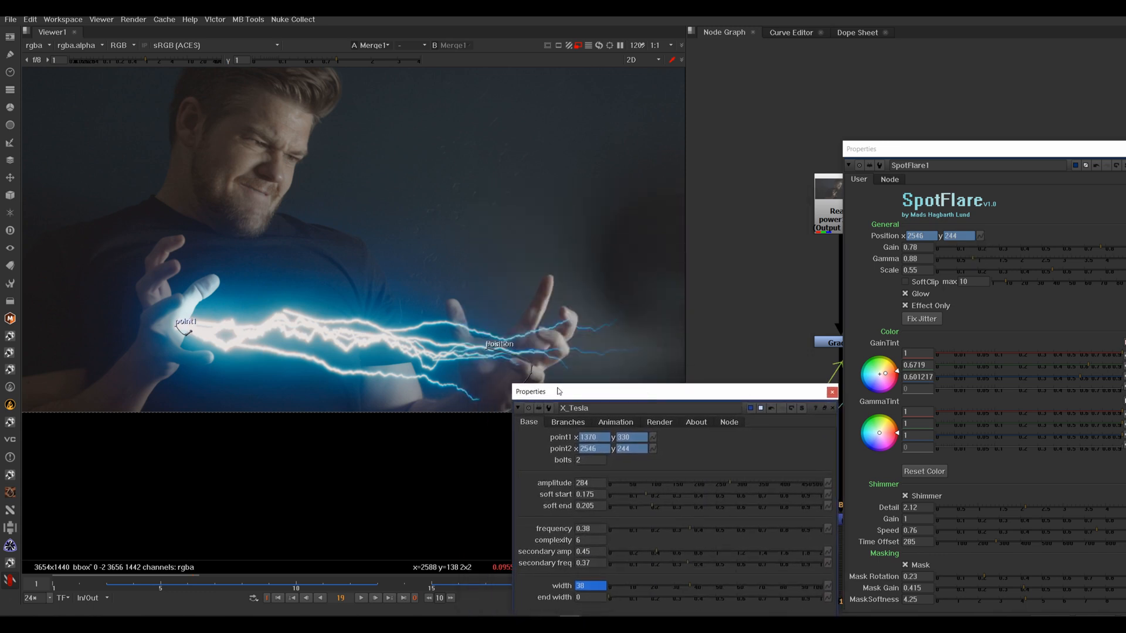
{"action": "left_click_drag", "start_coordinate": [722, 400], "coordinate": [722, 327]}
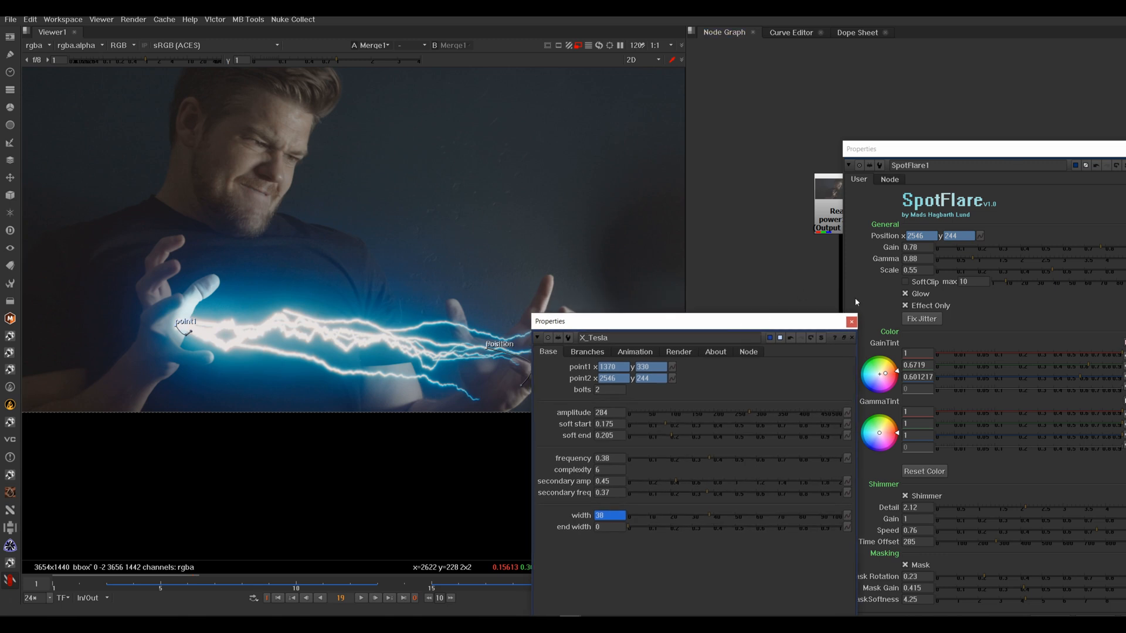
{"action": "left_click", "coordinate": [852, 322]}
{"action": "left_click_drag", "start_coordinate": [972, 150], "coordinate": [614, 302]}
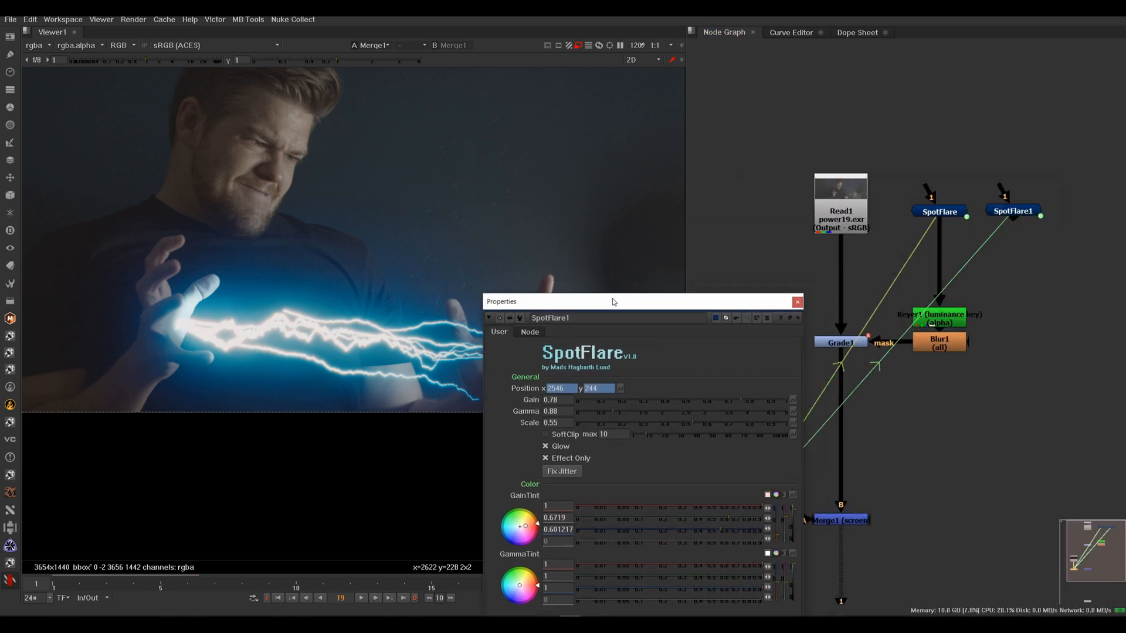
{"action": "left_click", "coordinate": [797, 303]}
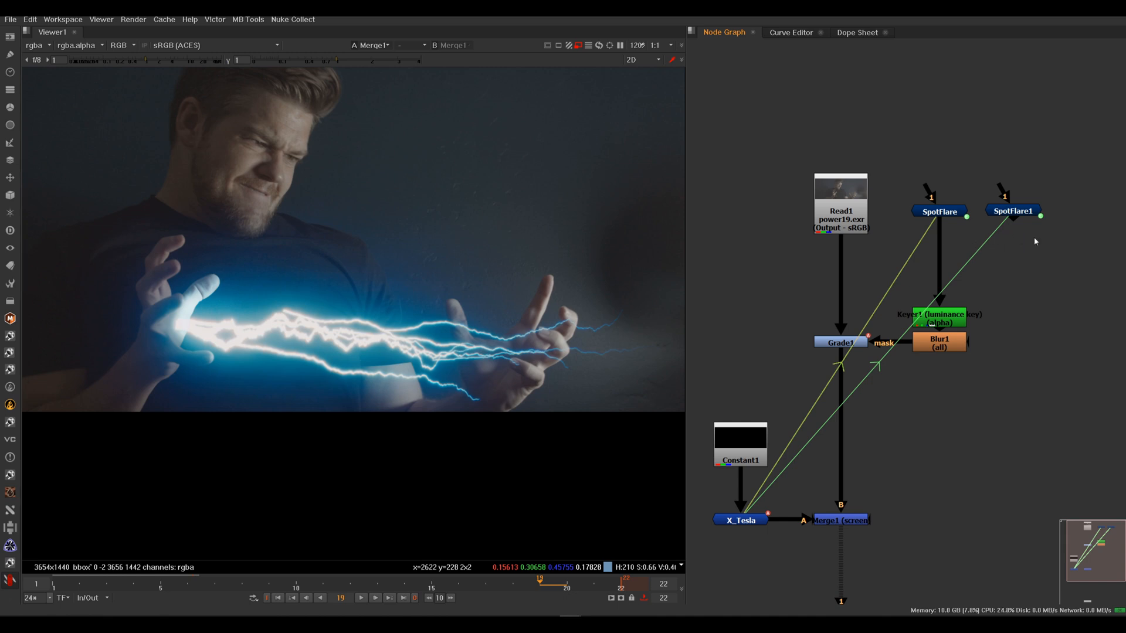
Merge SpotFlare1 over SpotFlare between SpotFlare and Keyer1, and view the merged flares.
{"action": "left_click", "coordinate": [1018, 213]}
{"action": "key", "text": "m"}
{"action": "left_click_drag", "start_coordinate": [1085, 227], "coordinate": [936, 259]}
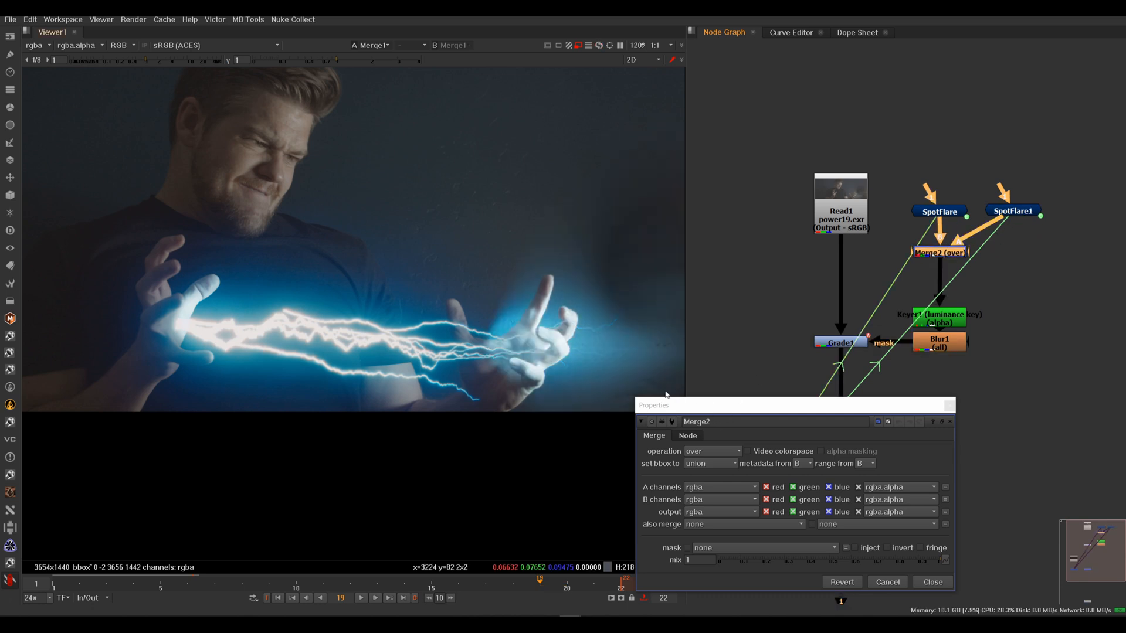
{"action": "key", "text": "1"}
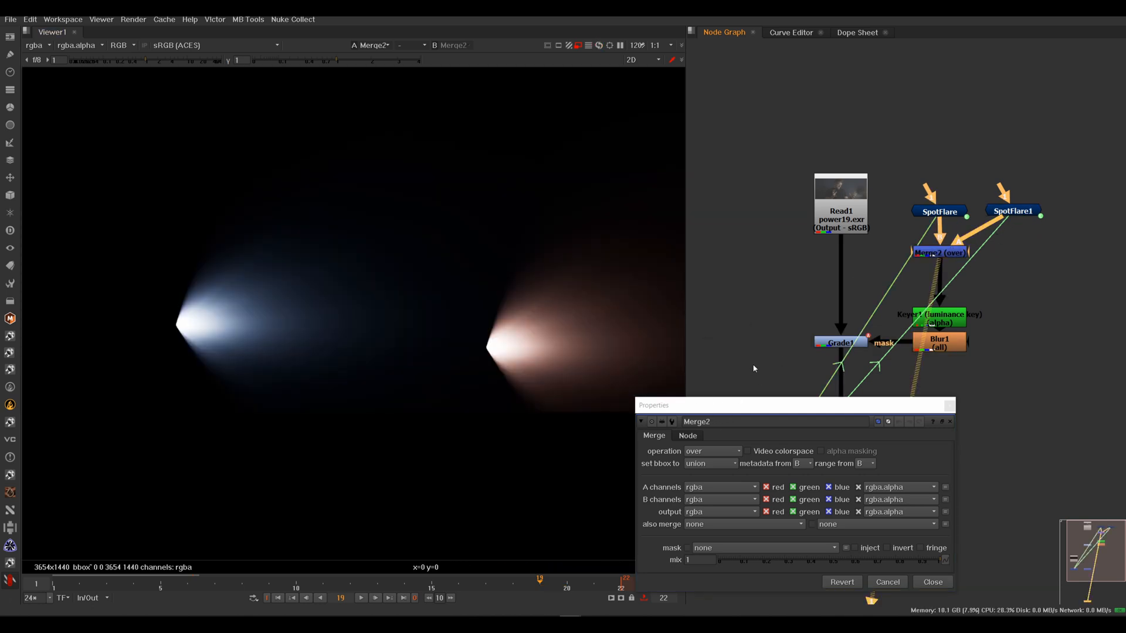
{"action": "left_click_drag", "start_coordinate": [746, 406], "coordinate": [678, 392]}
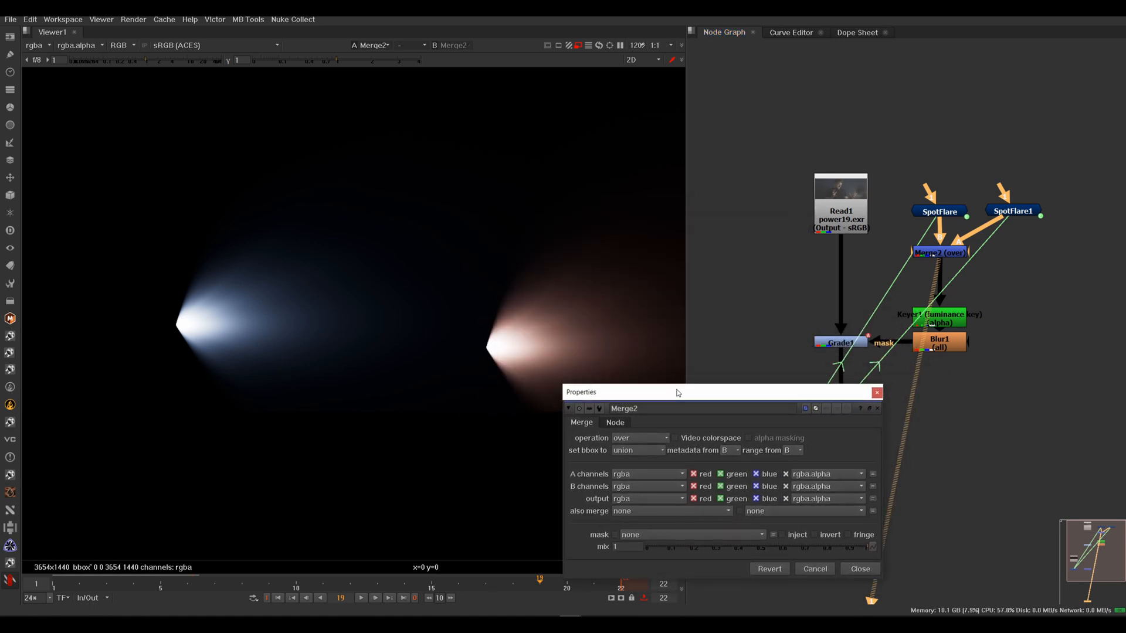
{"action": "left_click", "coordinate": [877, 393]}
Point SpotFlare1 back toward the first flare with Mask Rotation 0.76, and set its MaskSoftness to 8.7.
{"action": "double_click", "coordinate": [1013, 212]}
{"action": "left_click_drag", "start_coordinate": [668, 301], "coordinate": [878, 123]}
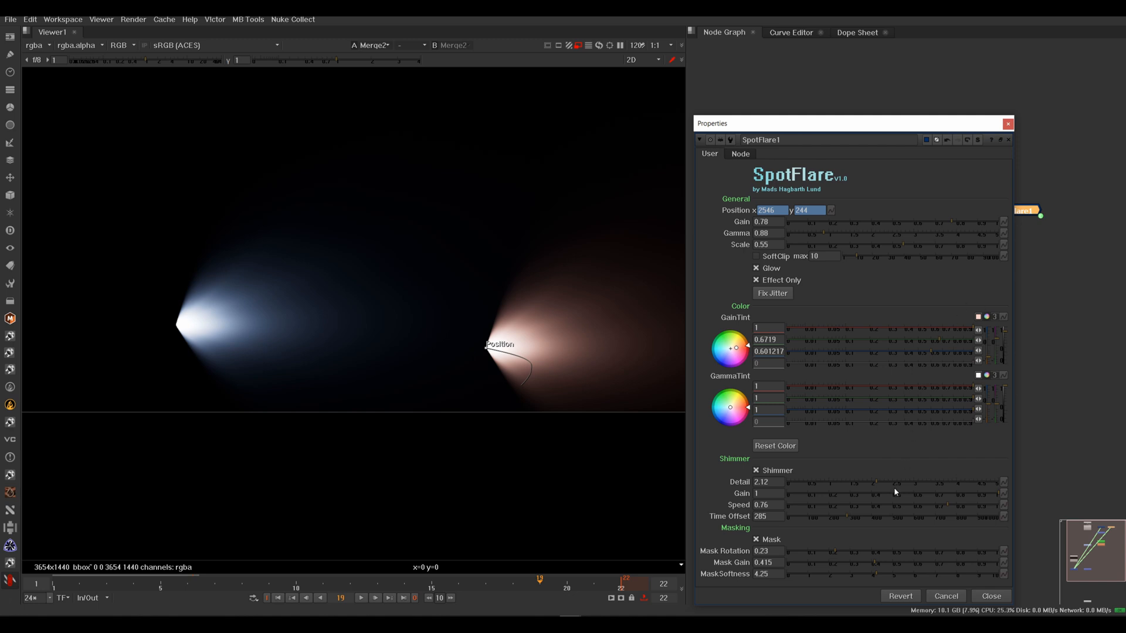
{"action": "left_click_drag", "start_coordinate": [855, 554], "coordinate": [947, 540]}
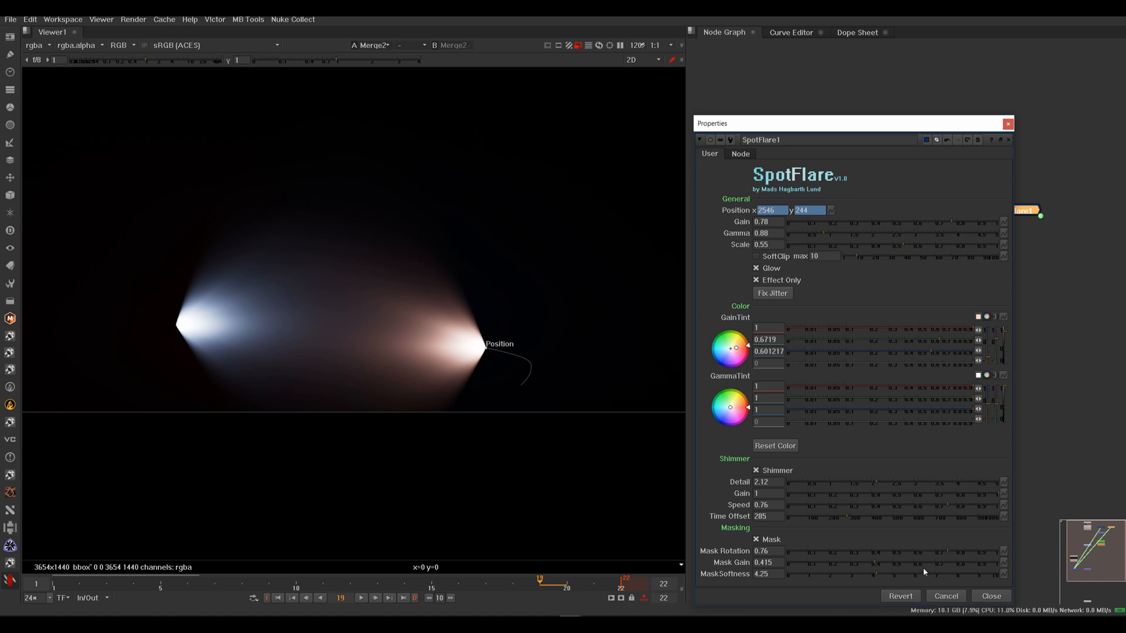
{"action": "left_click_drag", "start_coordinate": [878, 575], "coordinate": [926, 579]}
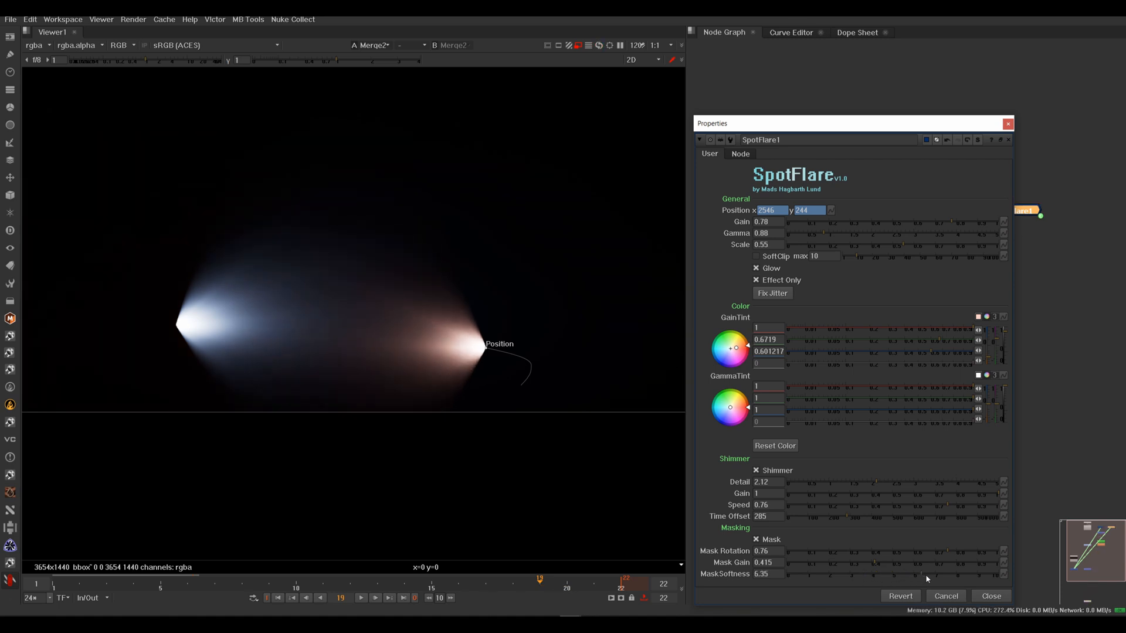
{"action": "left_click", "coordinate": [992, 596]}
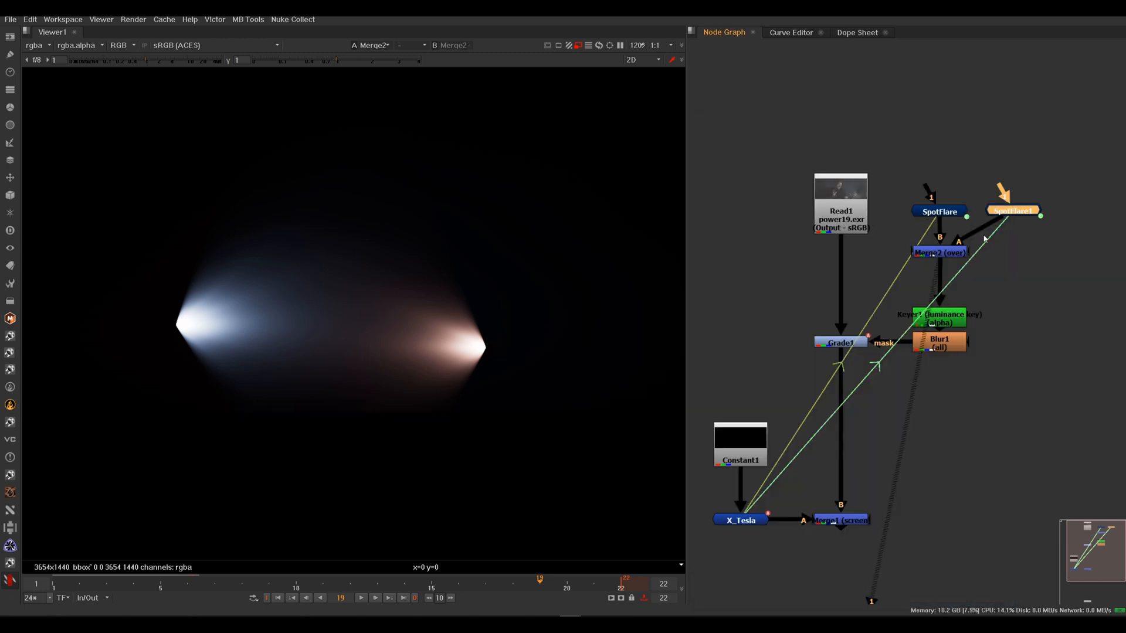
{"action": "double_click", "coordinate": [1014, 212]}
{"action": "left_click_drag", "start_coordinate": [934, 576], "coordinate": [976, 577]}
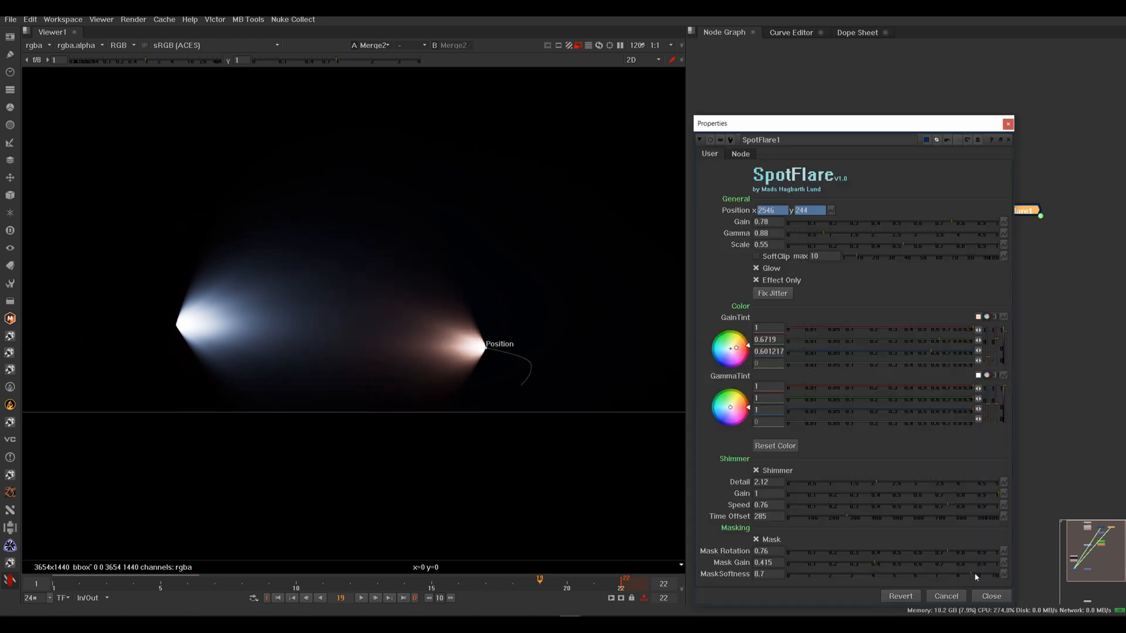
{"action": "left_click", "coordinate": [1001, 595]}
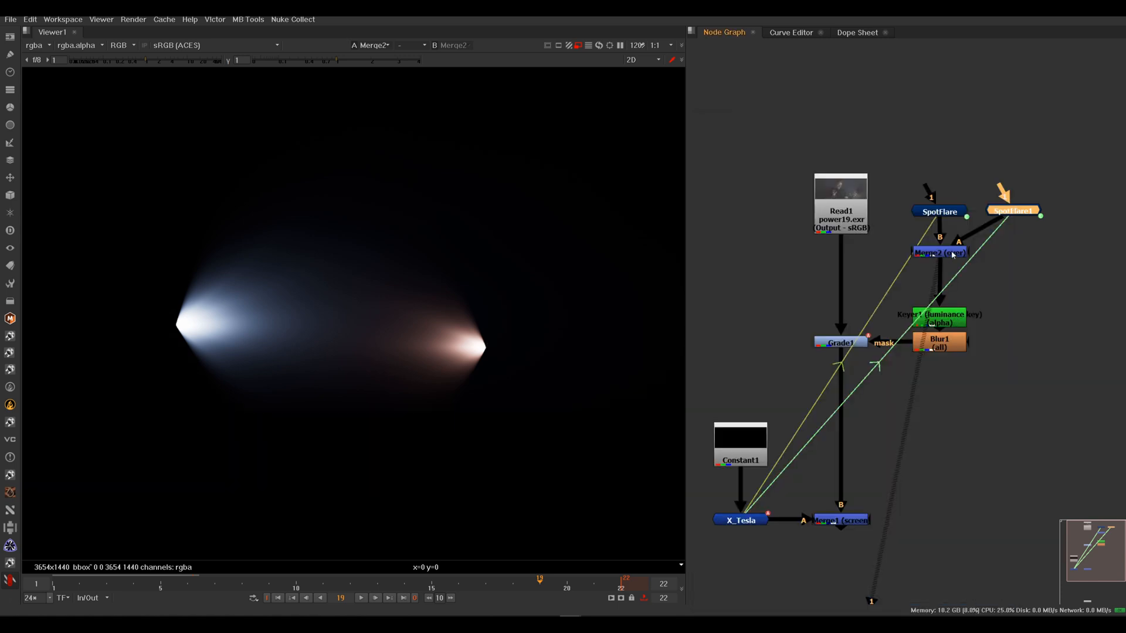
Check the alpha of the blurred two-flare mask, the Grade1 result and the final Merge1 composite.
{"action": "left_click", "coordinate": [938, 317]}
{"action": "key", "text": "1"}
{"action": "key", "text": "a"}
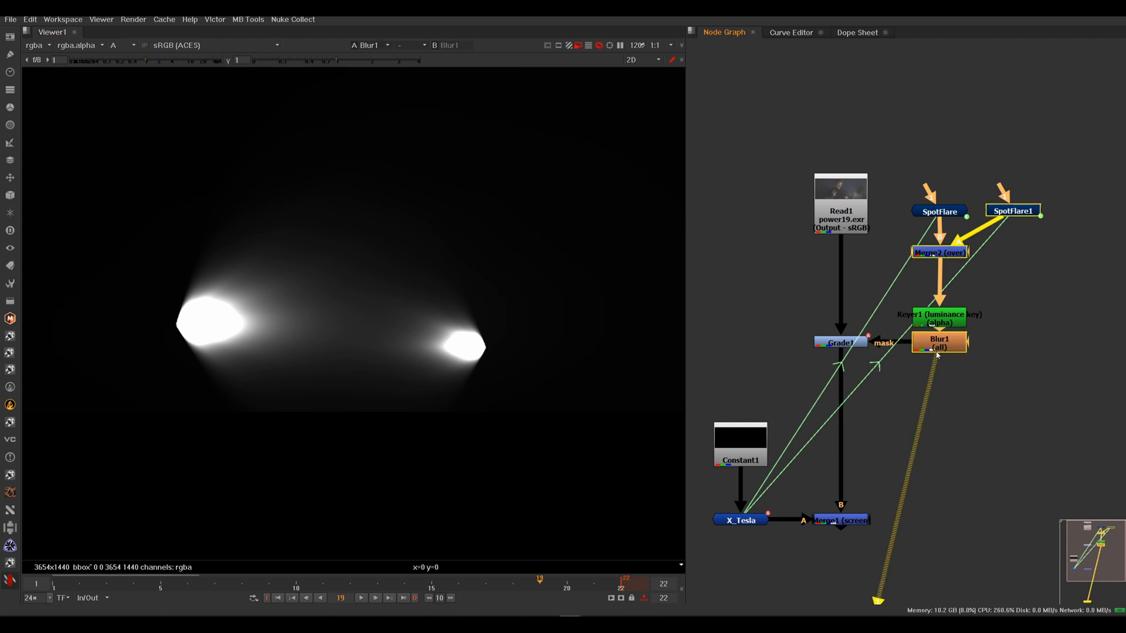
{"action": "left_click", "coordinate": [839, 343]}
{"action": "key", "text": "1"}
{"action": "key", "text": "a"}
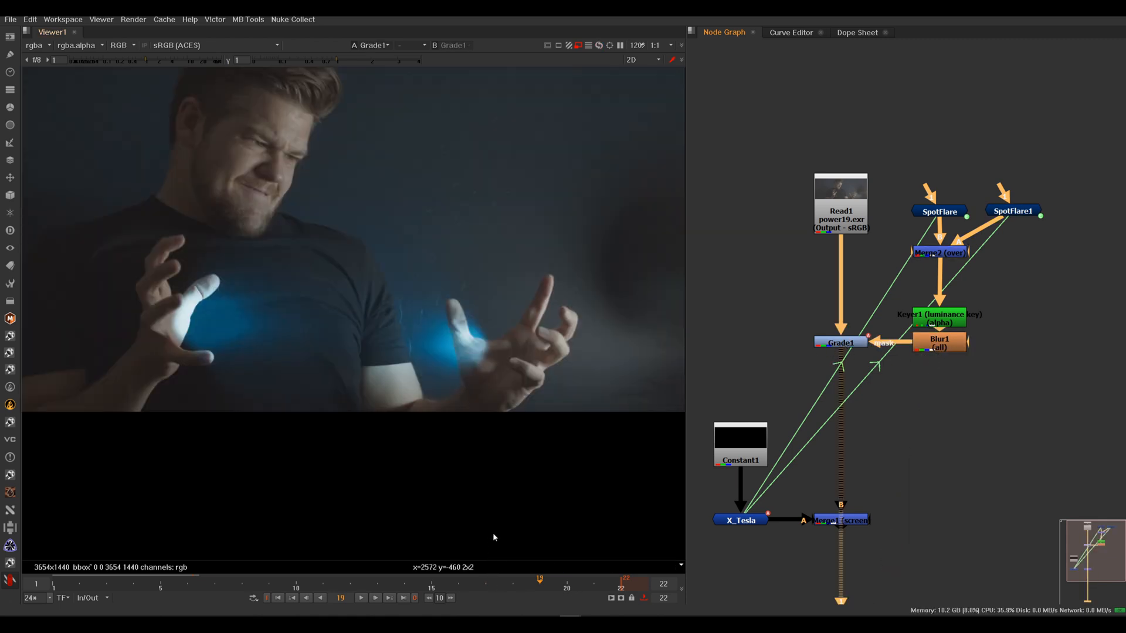
{"action": "left_click_drag", "start_coordinate": [845, 513], "coordinate": [842, 520]}
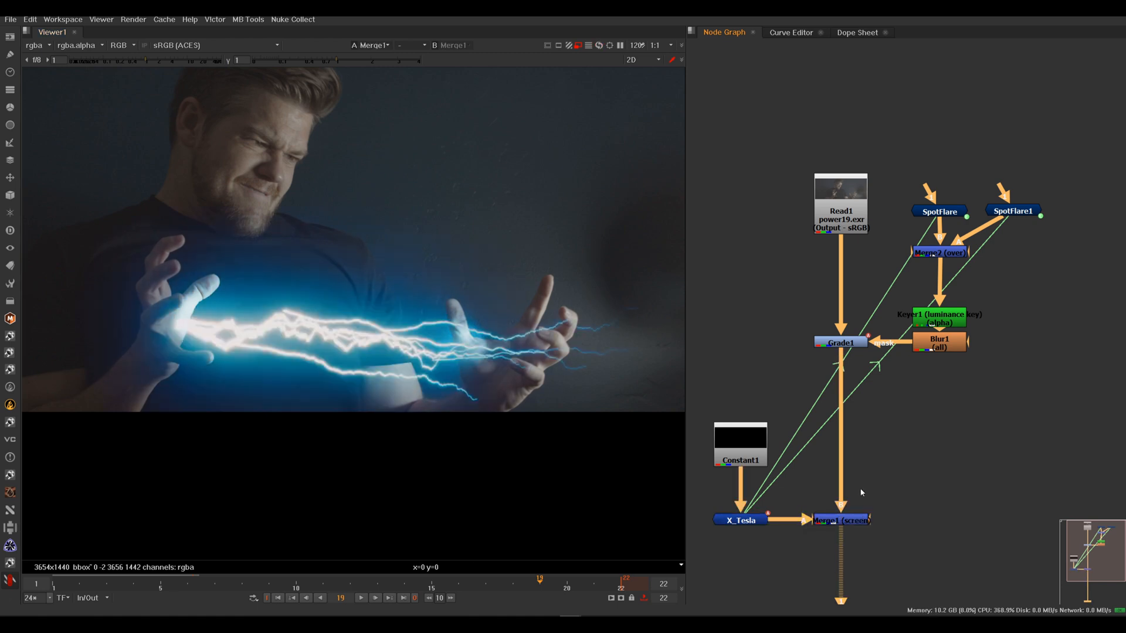
Remove the link on SpotFlare1's position and move the flare further outward onto the hand receiving the lightning.
{"action": "double_click", "coordinate": [1025, 212]}
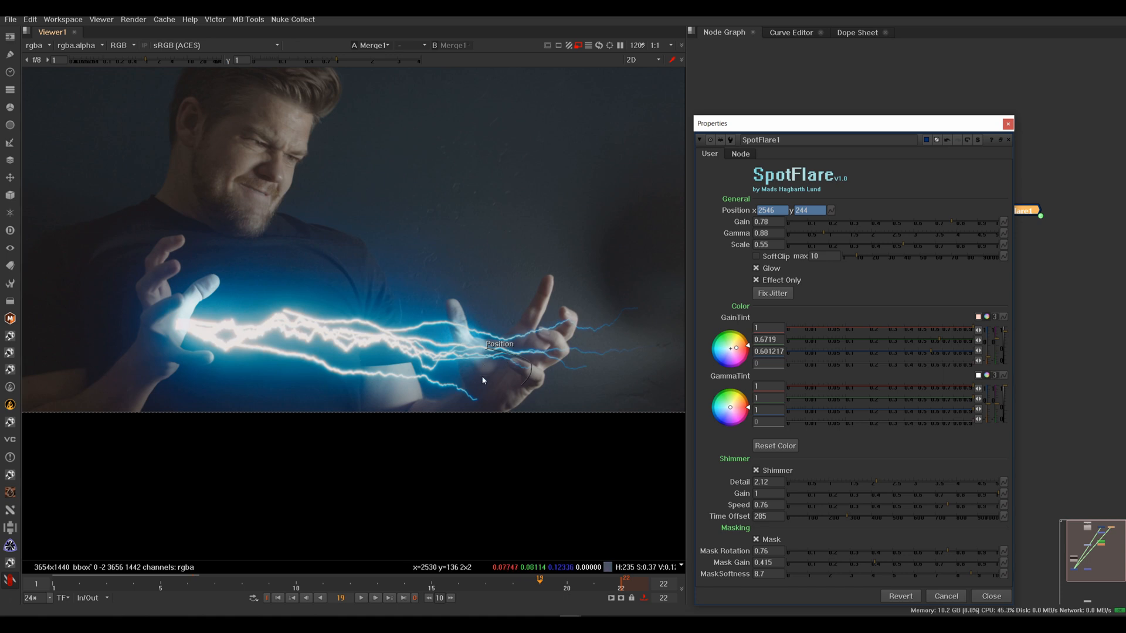
{"action": "left_click", "coordinate": [828, 211]}
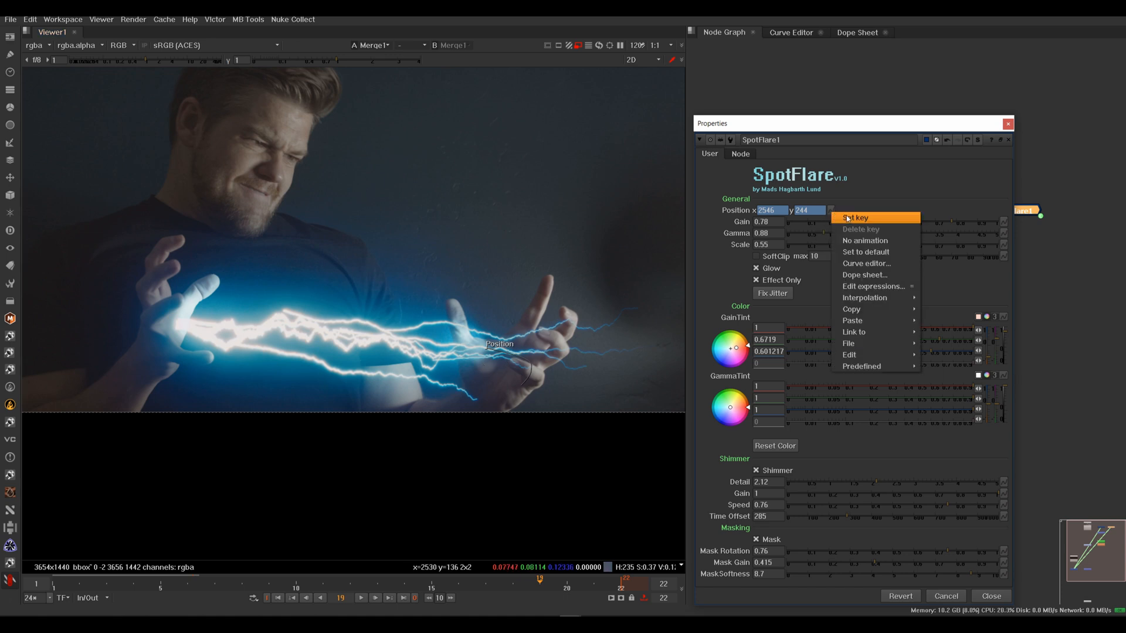
{"action": "left_click", "coordinate": [897, 242]}
{"action": "left_click", "coordinate": [587, 320]}
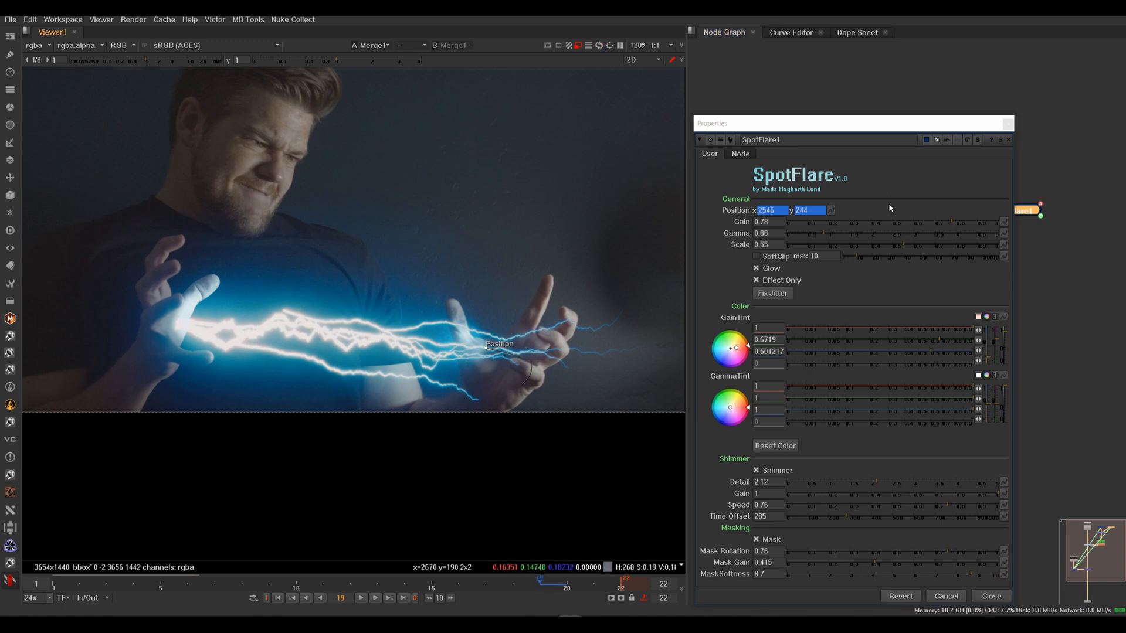
{"action": "left_click", "coordinate": [831, 210]}
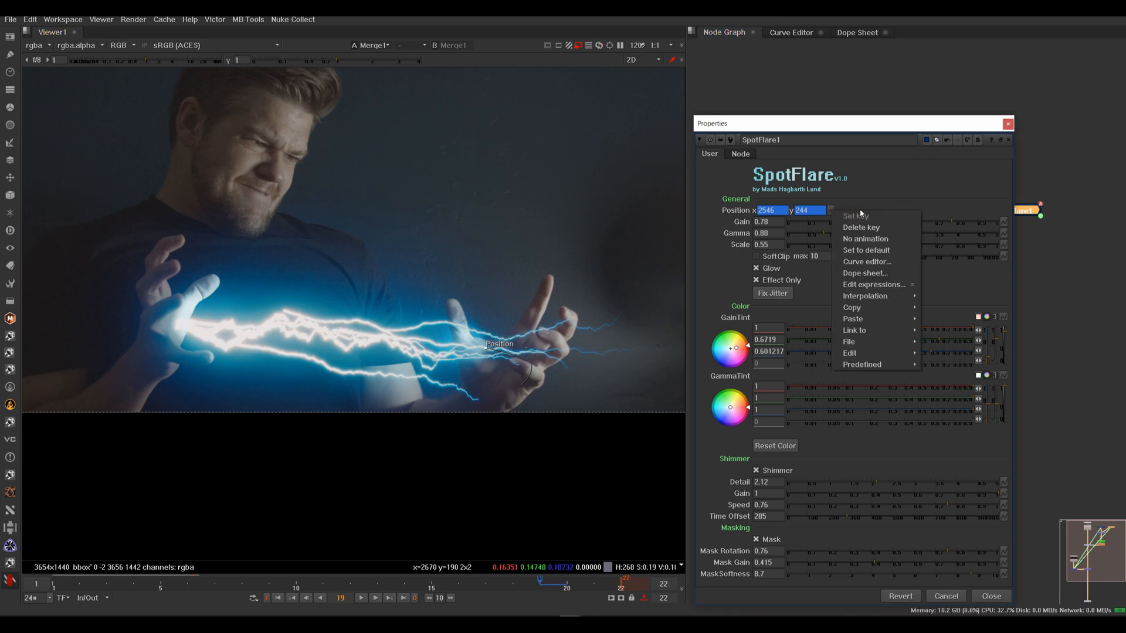
{"action": "left_click", "coordinate": [890, 237]}
{"action": "left_click", "coordinate": [540, 319]}
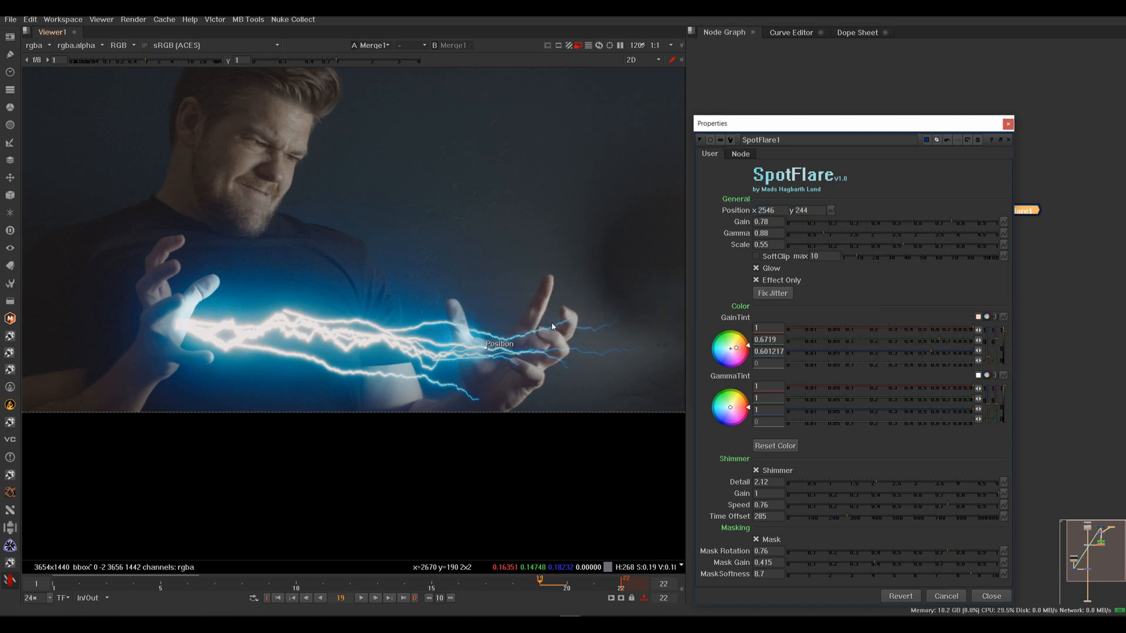
{"action": "left_click_drag", "start_coordinate": [487, 350], "coordinate": [554, 356]}
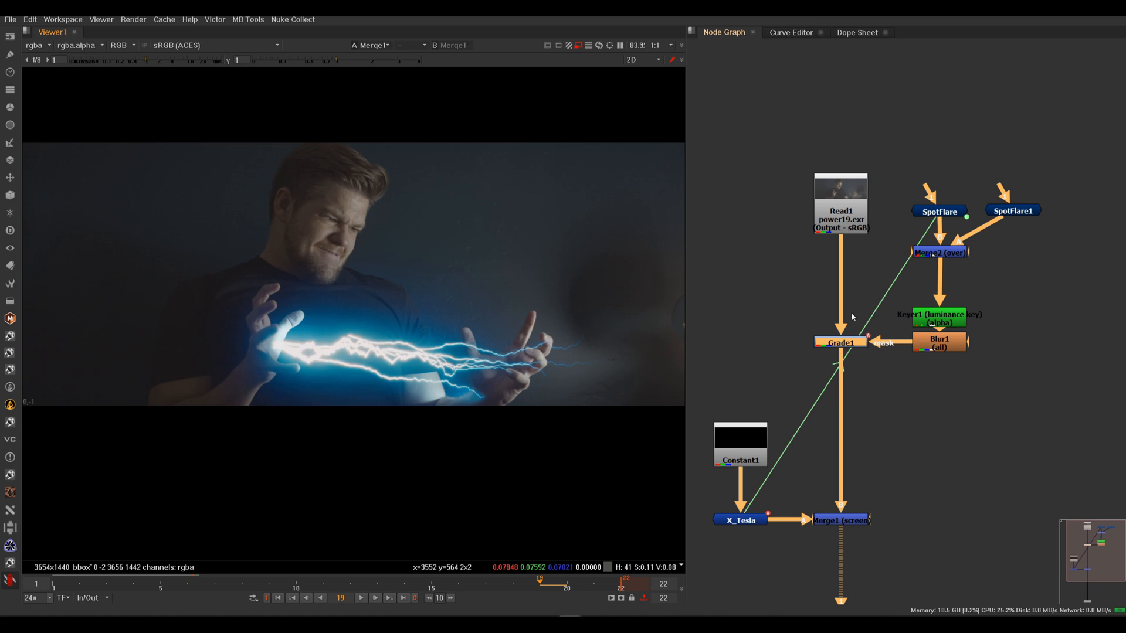
Move the SpotFlare1 flare to x 2632, y 188 over the receiving hand and set a position key at frame 19.
{"action": "double_click", "coordinate": [1014, 210]}
{"action": "left_click_drag", "start_coordinate": [484, 399], "coordinate": [504, 372]}
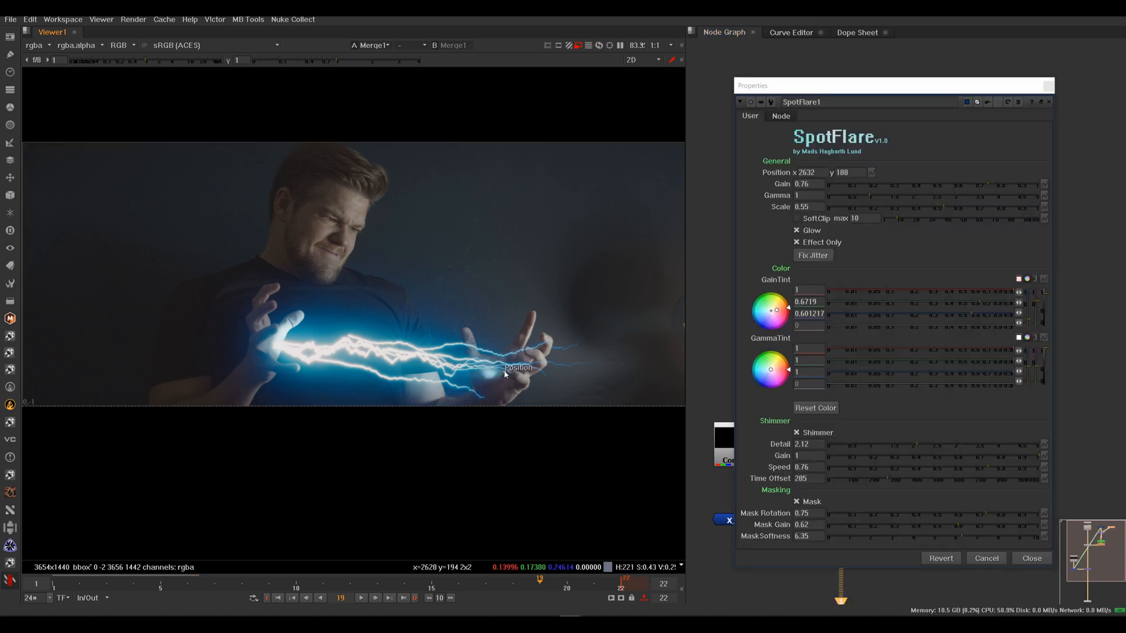
{"action": "left_click", "coordinate": [1048, 86]}
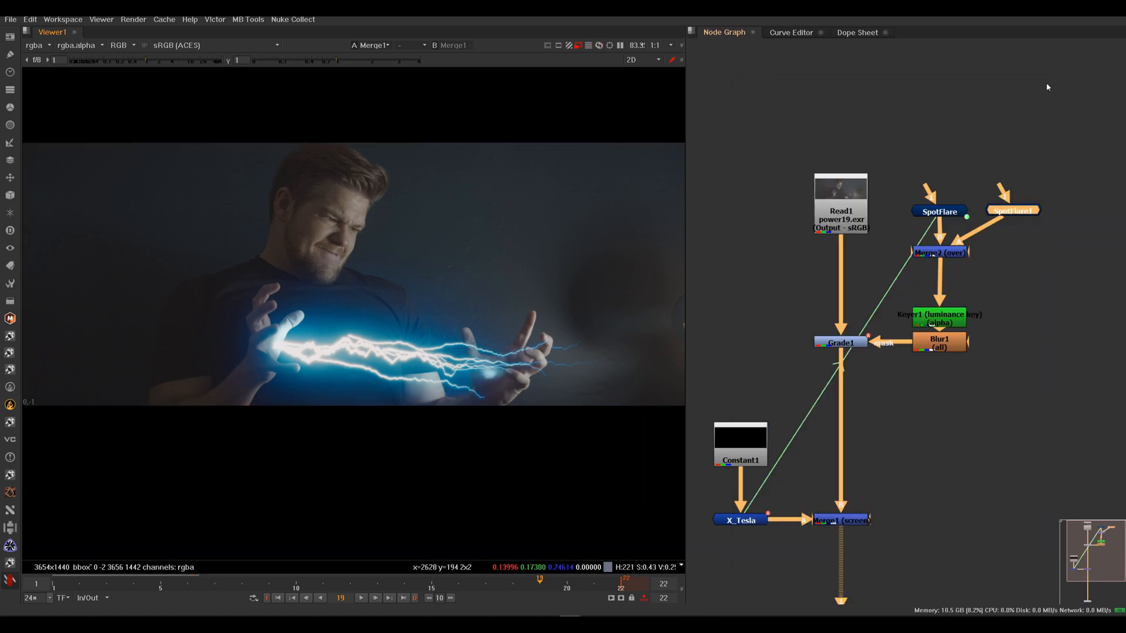
{"action": "left_click", "coordinate": [1020, 213]}
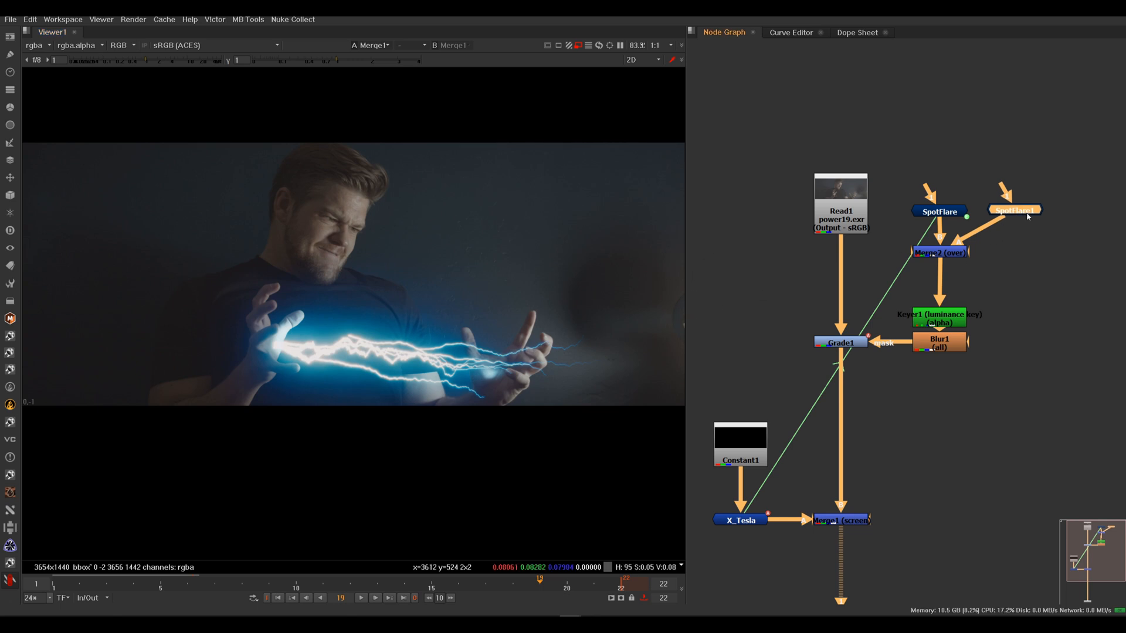
{"action": "double_click", "coordinate": [1031, 214]}
{"action": "right_click", "coordinate": [871, 171]}
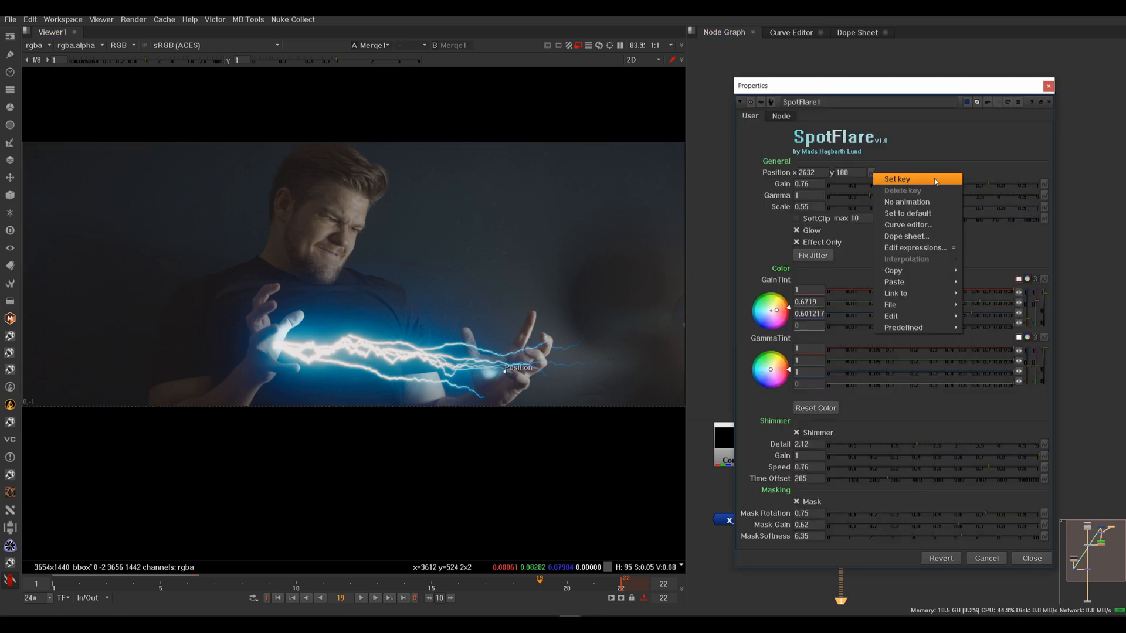
{"action": "left_click", "coordinate": [915, 176]}
Play back the shot to review the animated flare in the merged composite.
{"action": "left_click", "coordinate": [361, 598]}
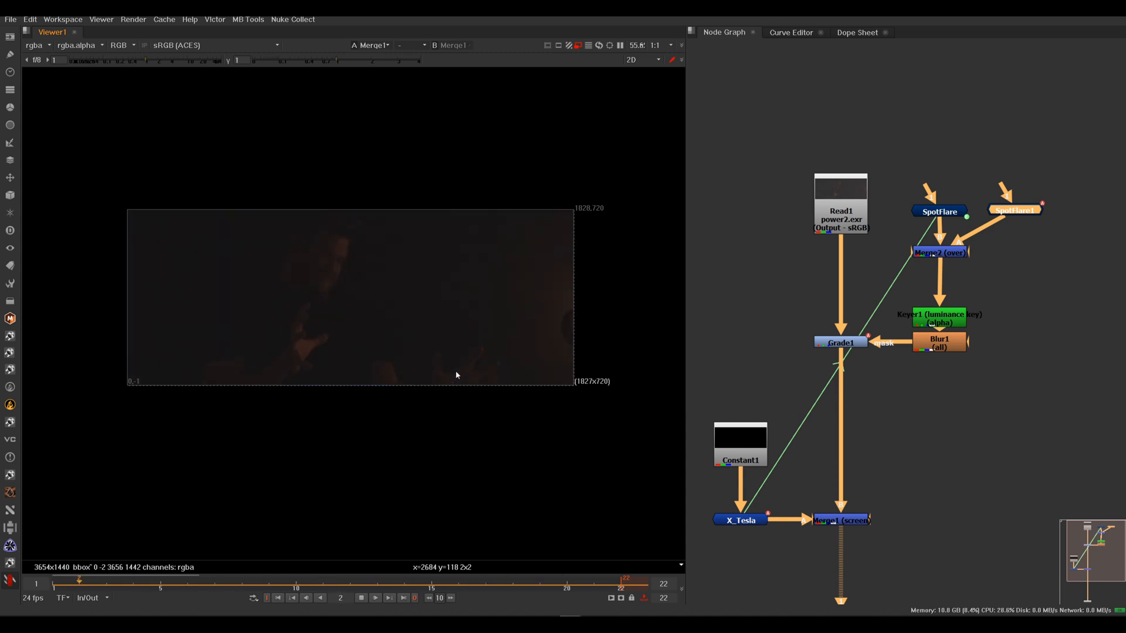
{"action": "left_click", "coordinate": [361, 597]}
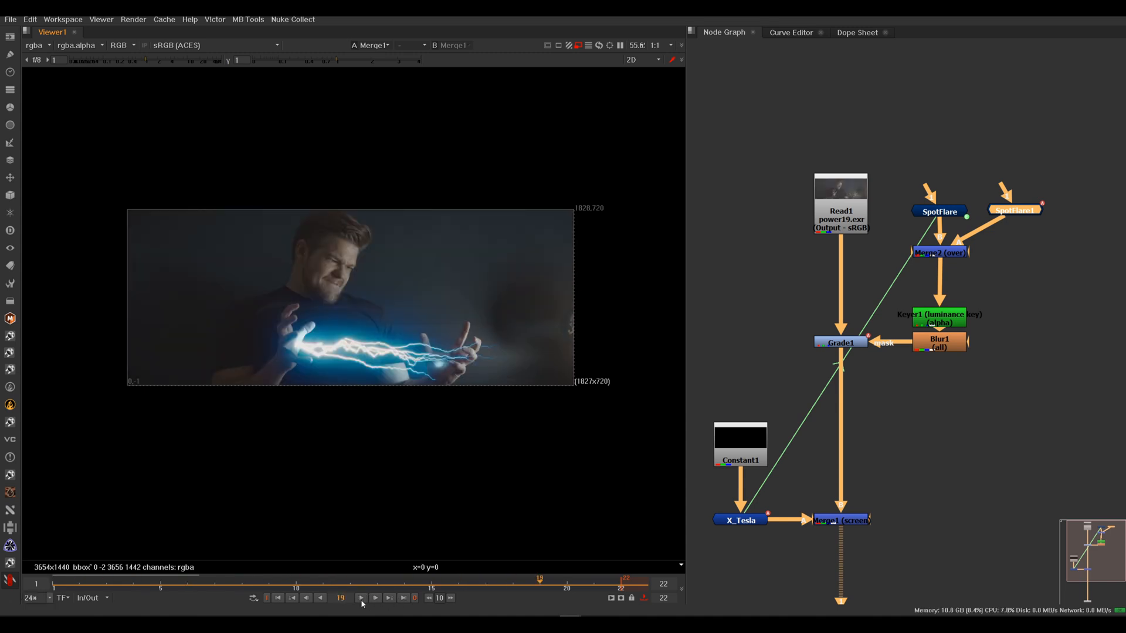
{"action": "middle_click_drag", "start_coordinate": [899, 503], "coordinate": [898, 389]}
{"action": "left_click", "coordinate": [854, 407]}
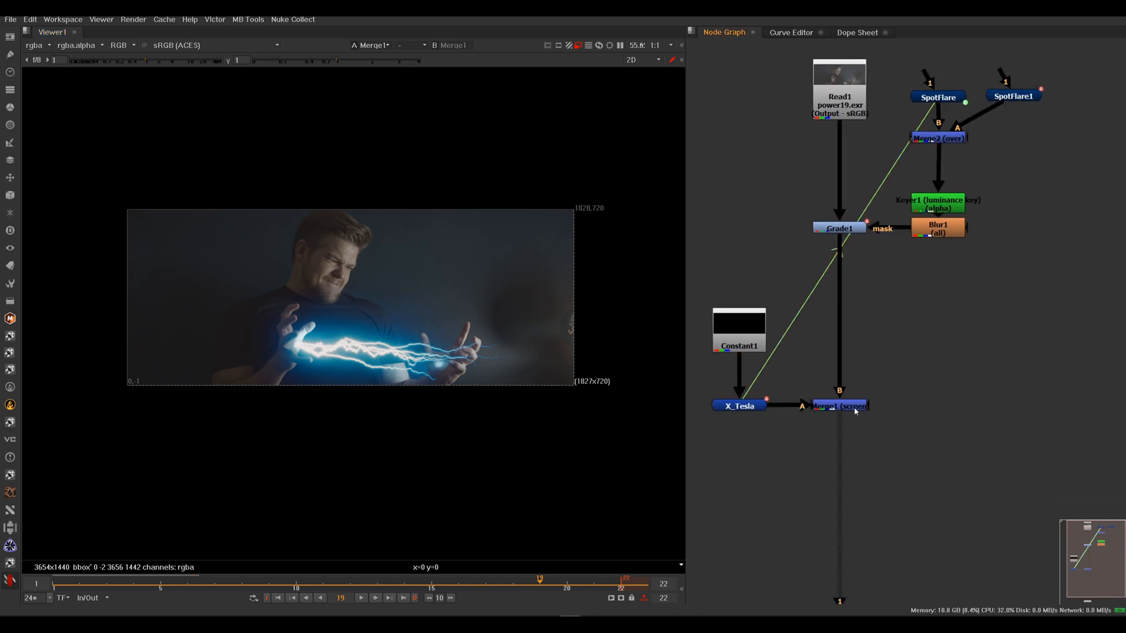
View the X_Tesla lightning on its own and inspect its alpha channel.
{"action": "left_click", "coordinate": [883, 432]}
{"action": "middle_click_drag", "start_coordinate": [740, 462], "coordinate": [790, 434]}
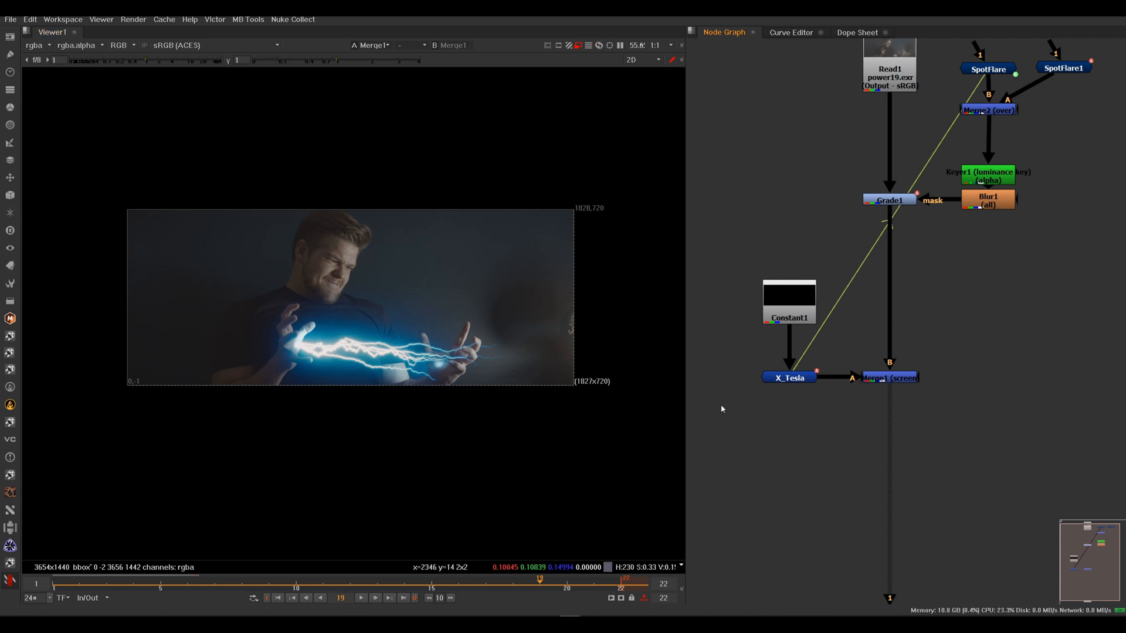
{"action": "left_click", "coordinate": [791, 377]}
{"action": "key", "text": "1"}
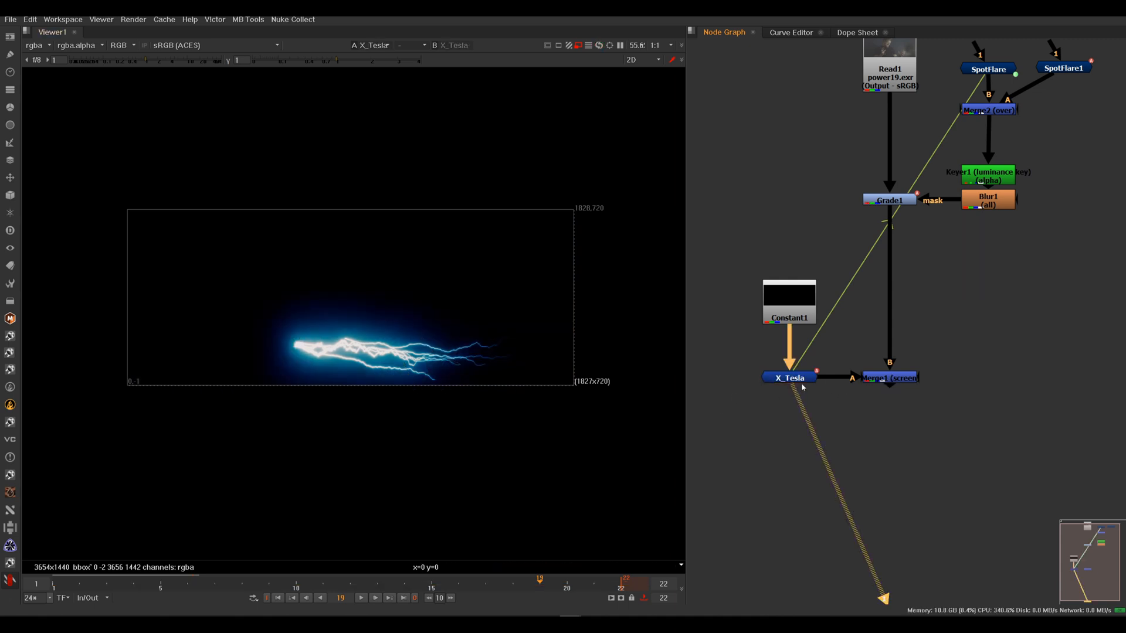
{"action": "key", "text": "a"}
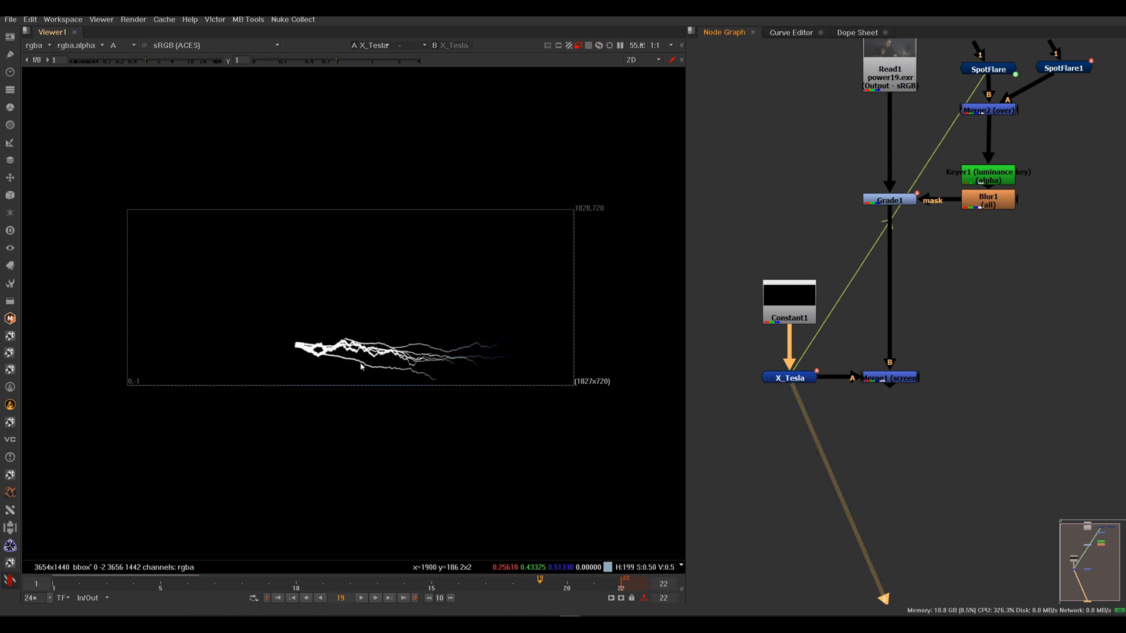
{"action": "key", "text": "a"}
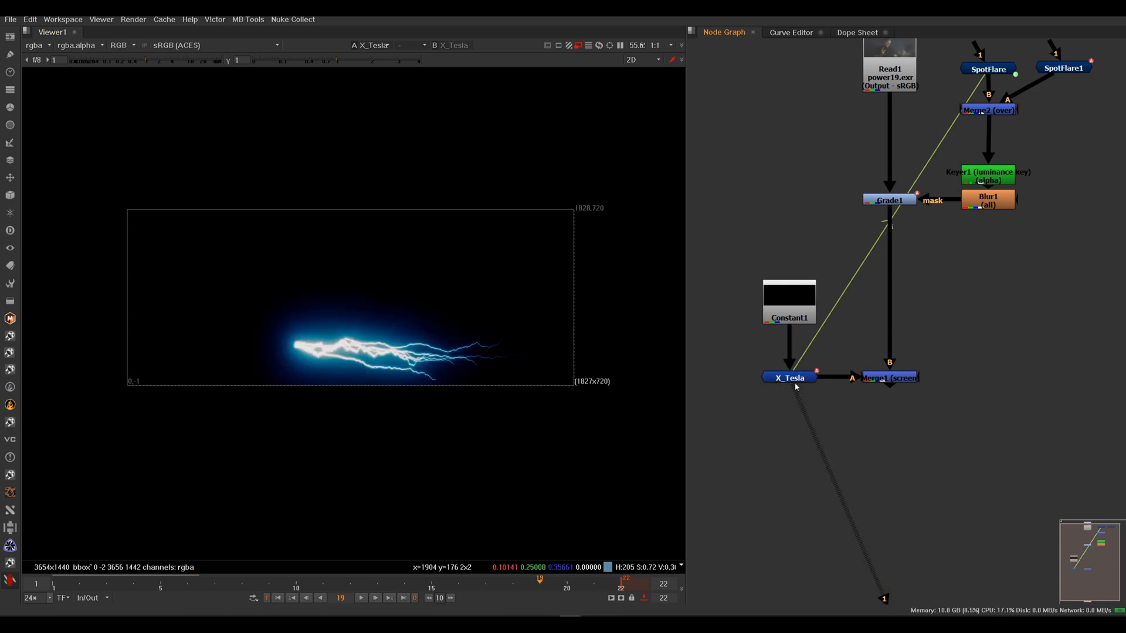
Add a Glint node fed by X_Tesla, place it directly below, and view its result.
{"action": "left_click", "coordinate": [771, 428]}
{"action": "key", "text": "Tab"}
{"action": "type", "text": "glin"}
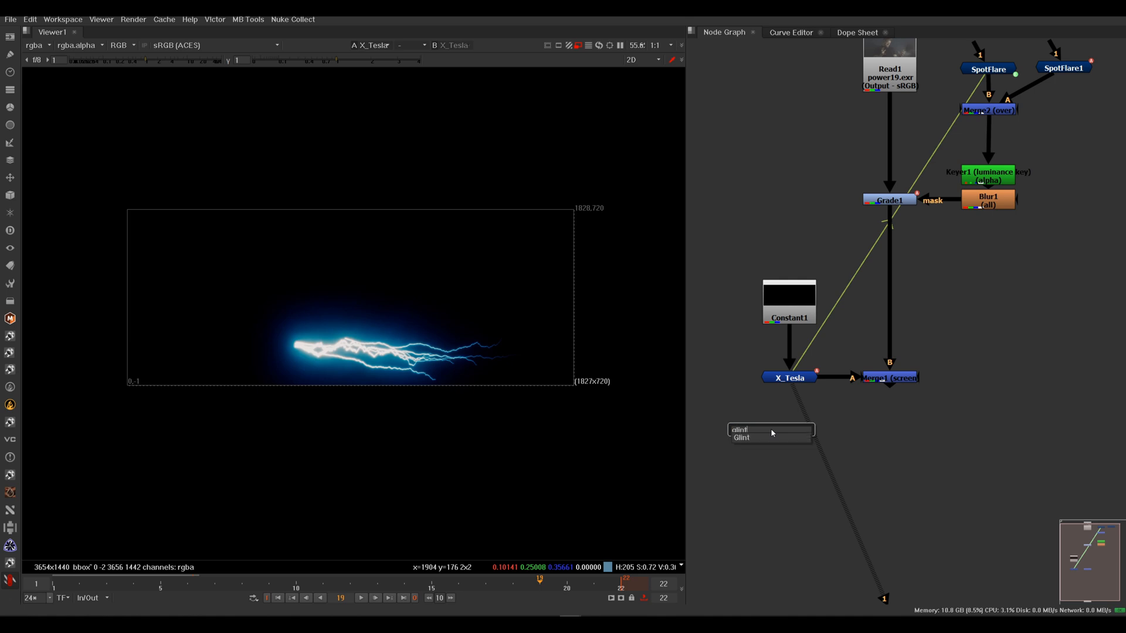
{"action": "key", "text": "Return"}
{"action": "left_click_drag", "start_coordinate": [757, 417], "coordinate": [790, 376]}
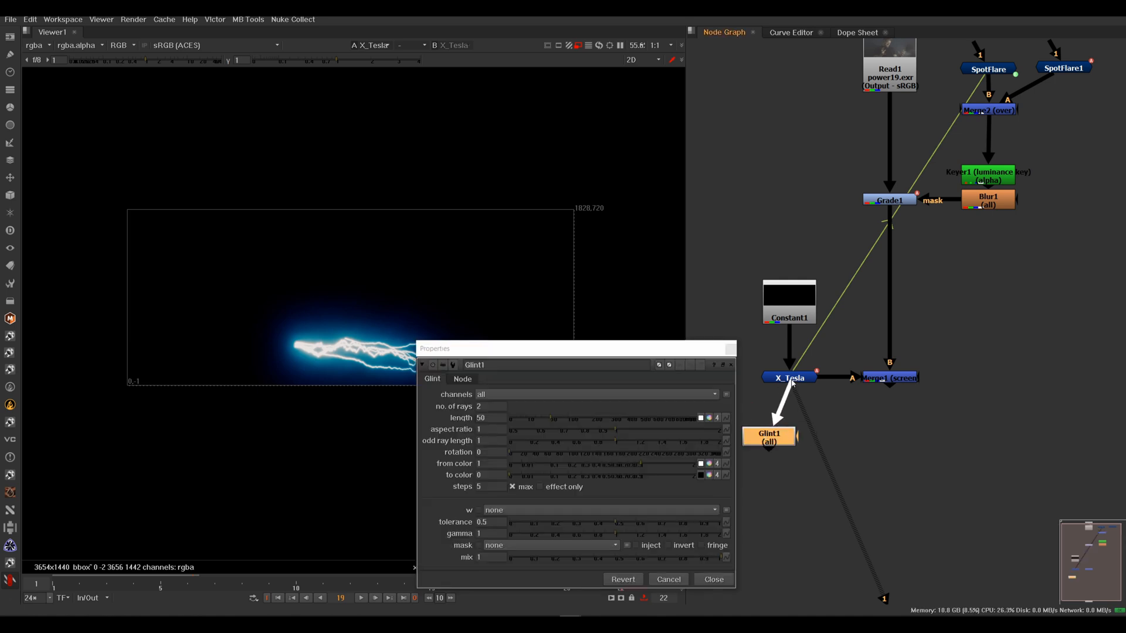
{"action": "left_click_drag", "start_coordinate": [783, 436], "coordinate": [804, 442]}
{"action": "key", "text": "1"}
{"action": "left_click_drag", "start_coordinate": [611, 353], "coordinate": [781, 157]}
{"action": "scroll", "coordinate": [449, 352], "scroll_direction": "up", "scroll_amount": 4}
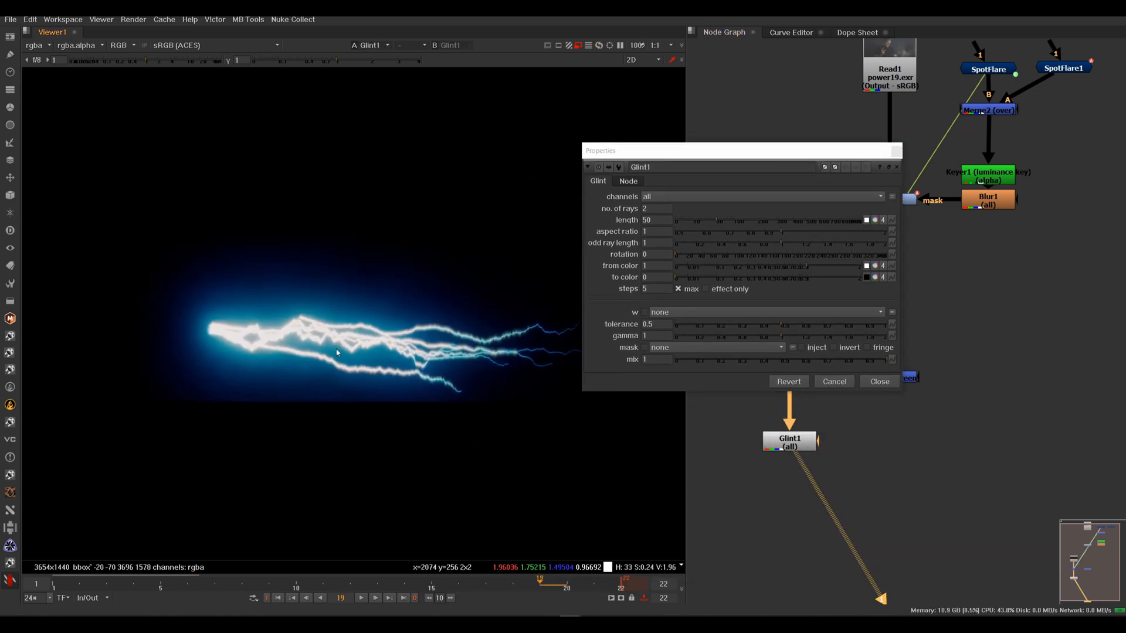
Set Glint1's steps to 14, aspect ratio to 1.27 and length to 460, and output the effect only.
{"action": "mouse_move", "coordinate": [754, 221]}
{"action": "left_mouse_down"}
{"action": "mouse_move", "coordinate": [849, 224]}
{"action": "mouse_move", "coordinate": [820, 224]}
{"action": "left_mouse_up"}
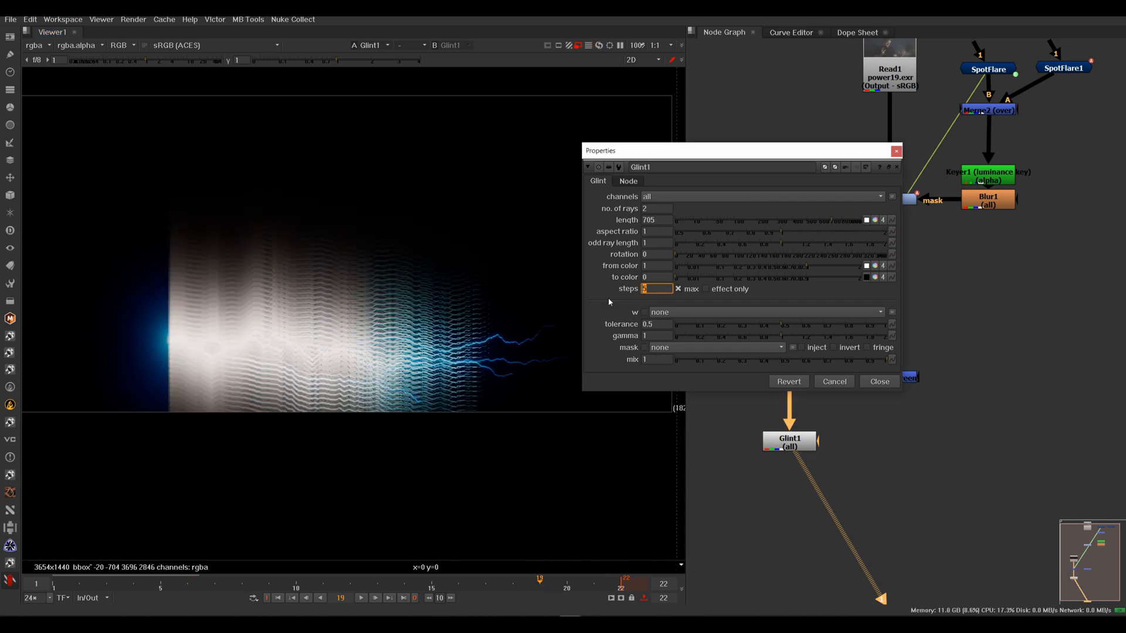
{"action": "type", "text": "14"}
{"action": "key", "text": "Return"}
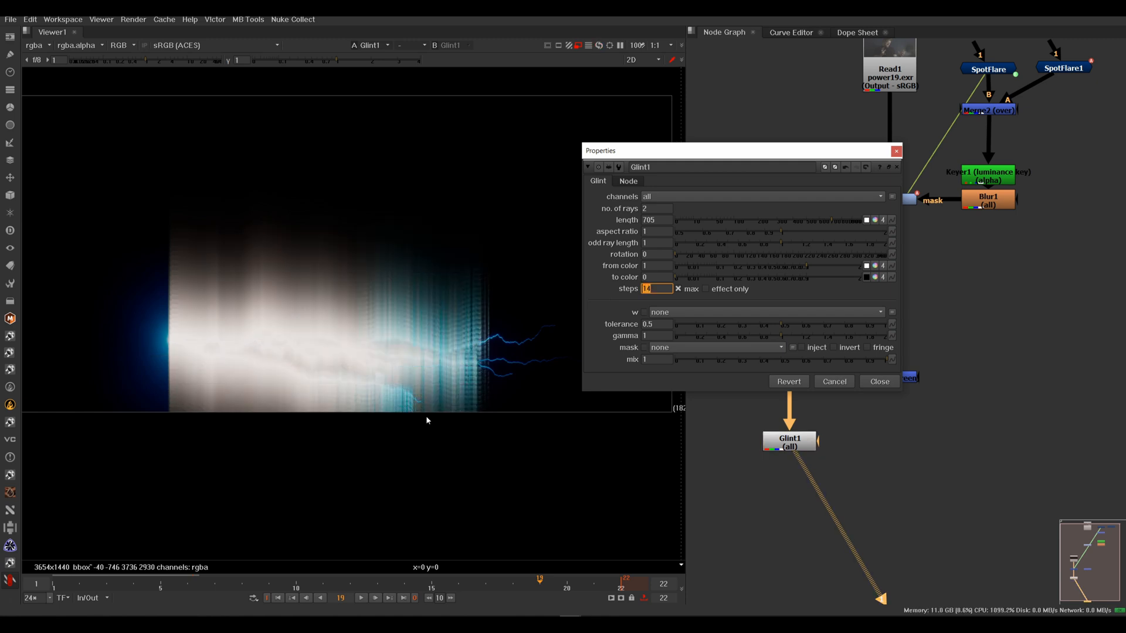
{"action": "left_click", "coordinate": [810, 233]}
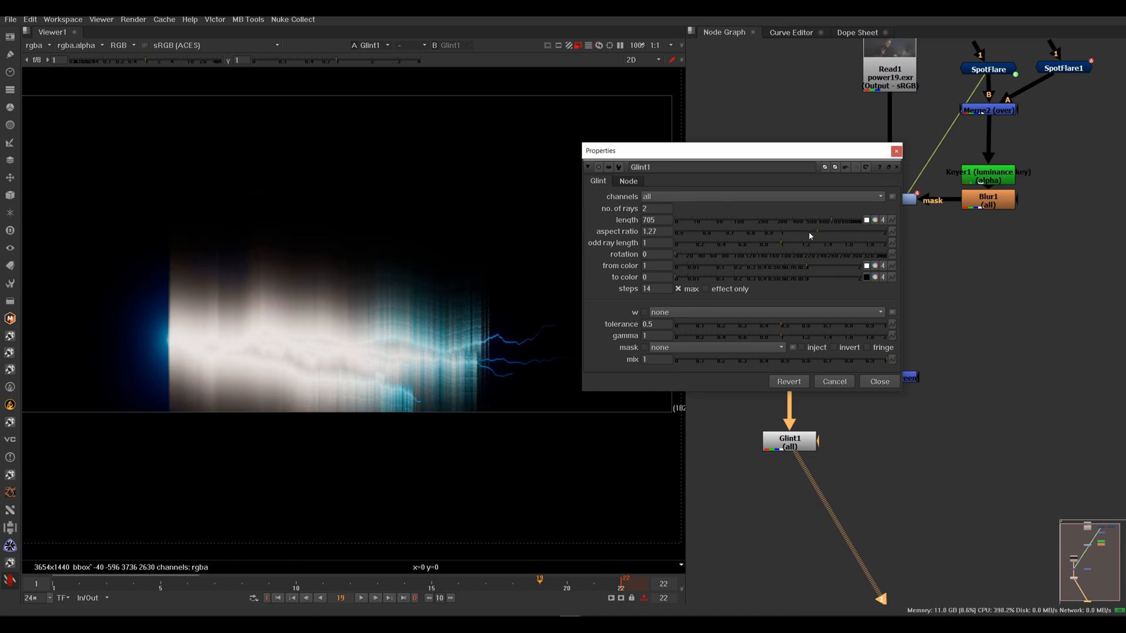
{"action": "left_click", "coordinate": [798, 221]}
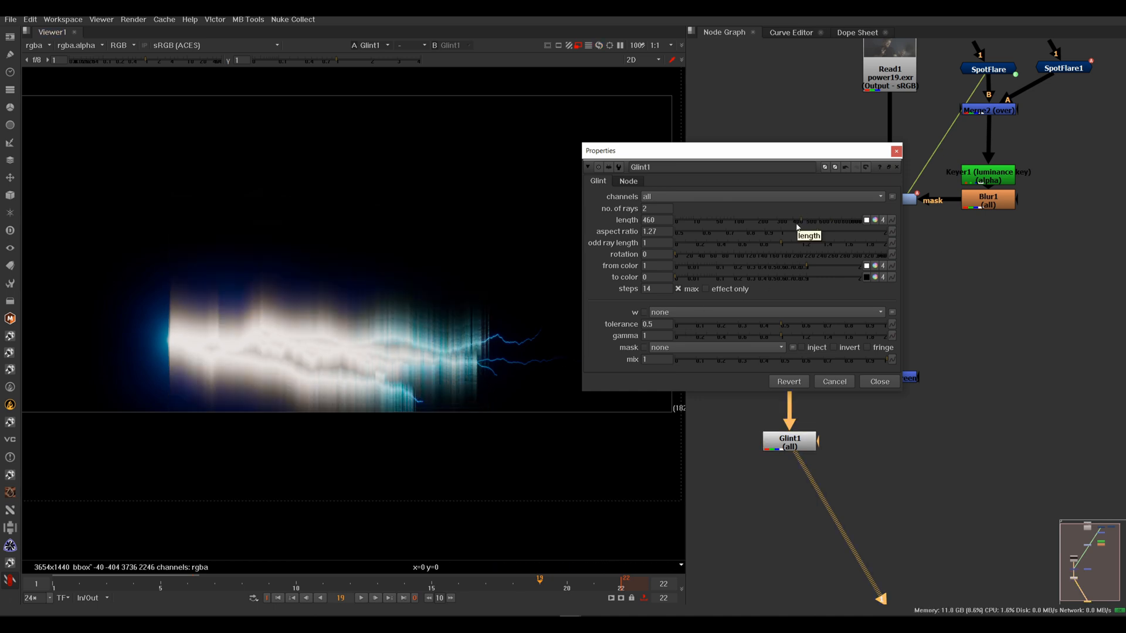
{"action": "left_click", "coordinate": [706, 289]}
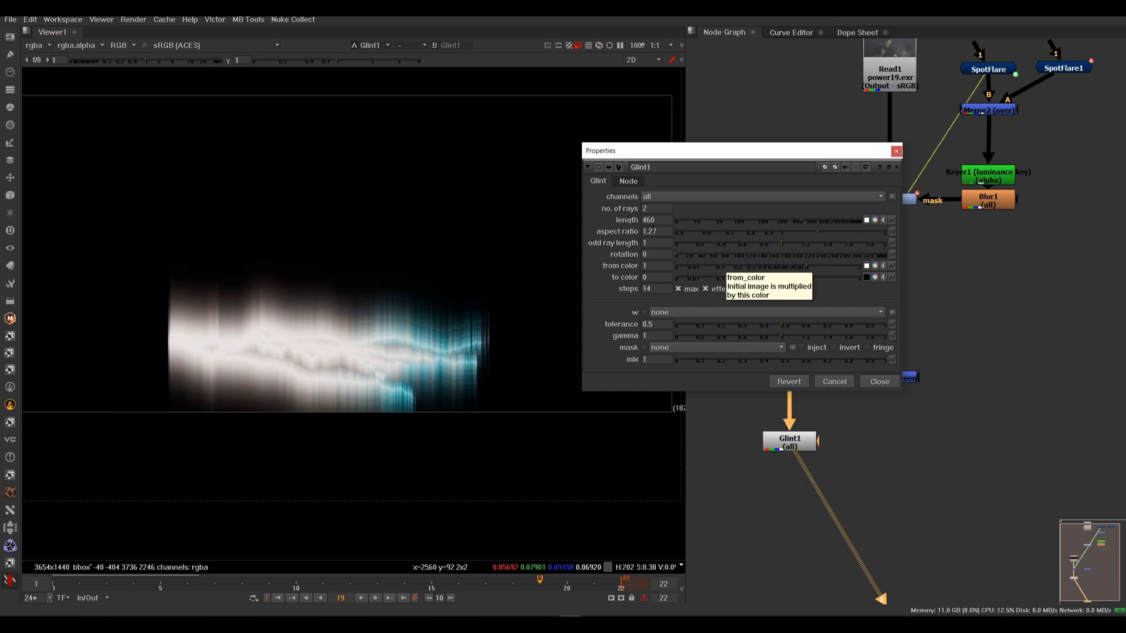
Rotate the glint rays to 90 and set their length to 765.
{"action": "left_click", "coordinate": [667, 256]}
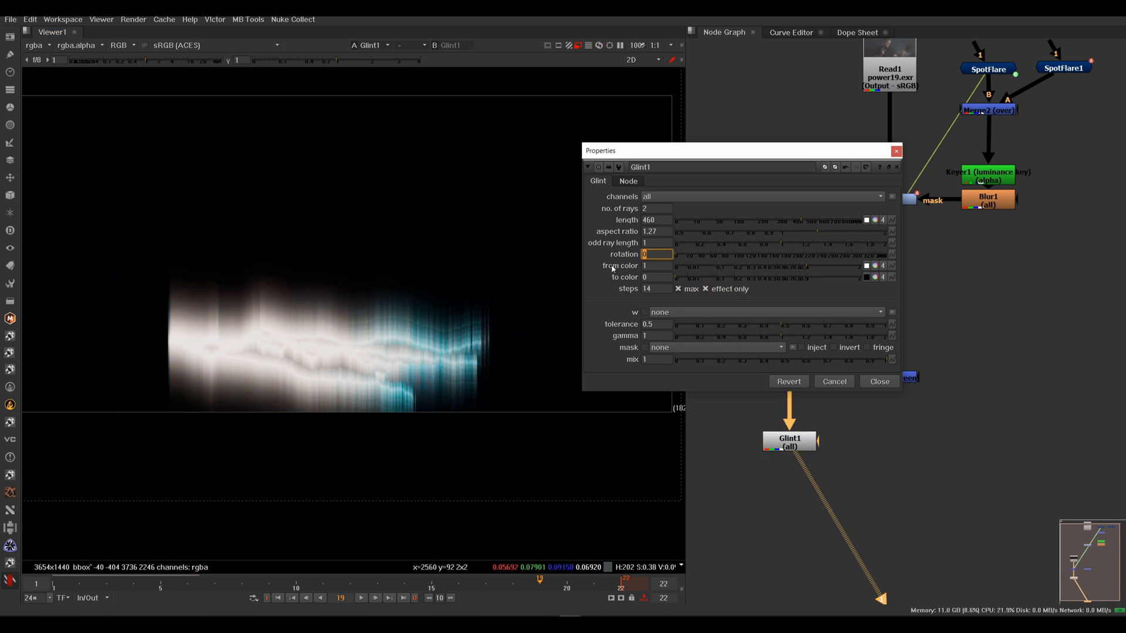
{"action": "key", "text": "Return"}
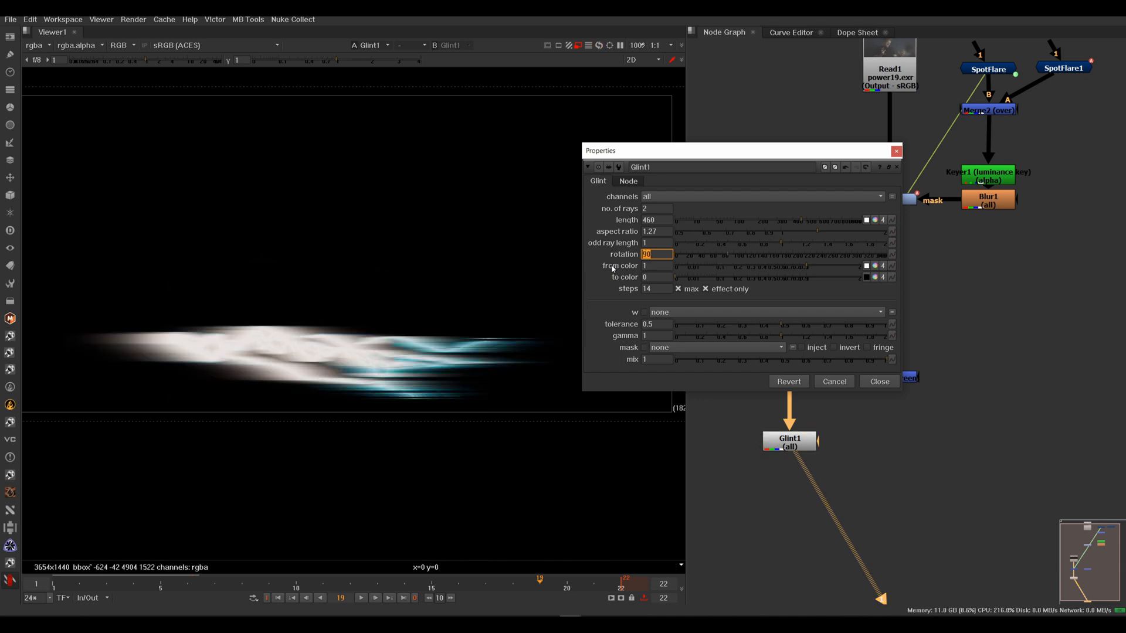
{"action": "left_click", "coordinate": [838, 223]}
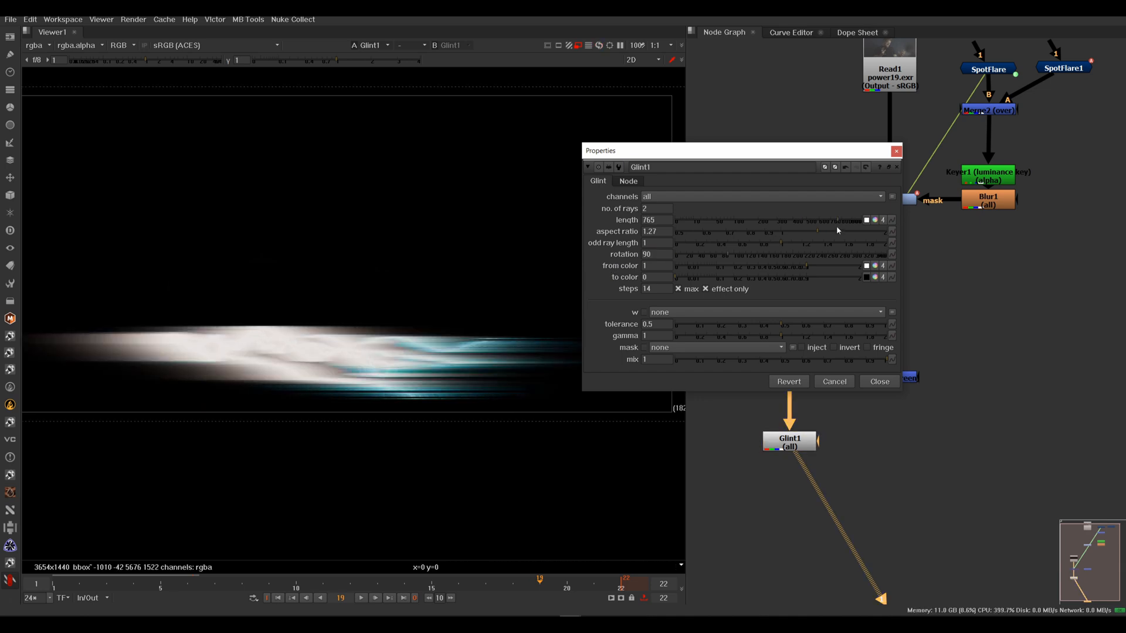
{"action": "scroll", "coordinate": [408, 375], "scroll_direction": "down", "scroll_amount": 4}
{"action": "left_click", "coordinate": [406, 375]}
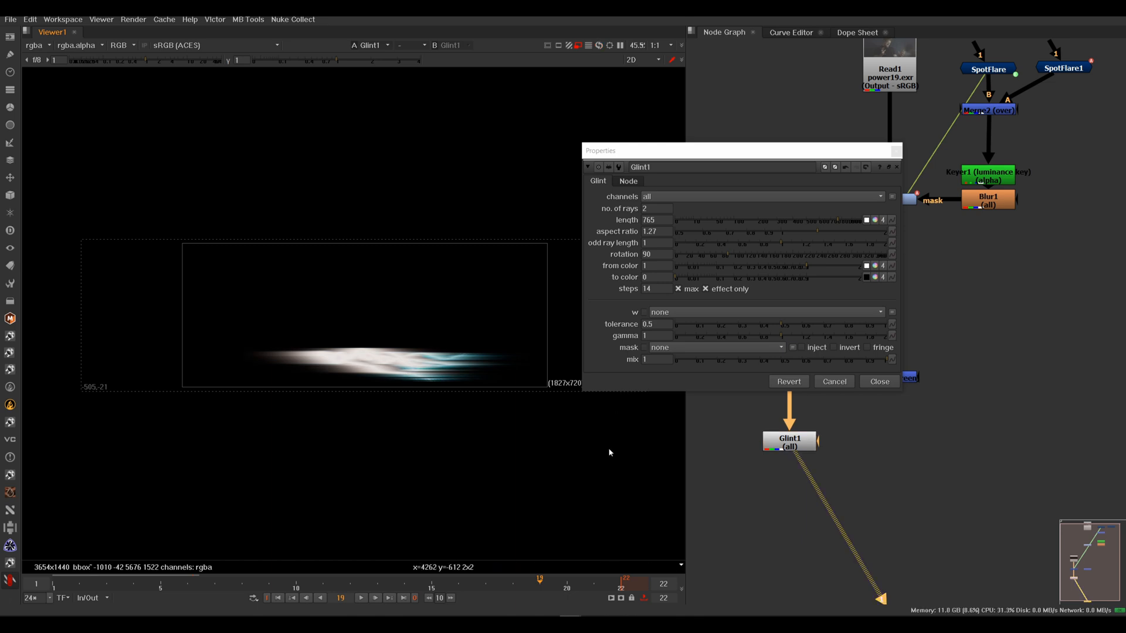
Set Glint1's tolerance to 0.495 and gamma to 0.605.
{"action": "left_click", "coordinate": [878, 382]}
{"action": "left_click", "coordinate": [790, 378]}
{"action": "left_click", "coordinate": [791, 445]}
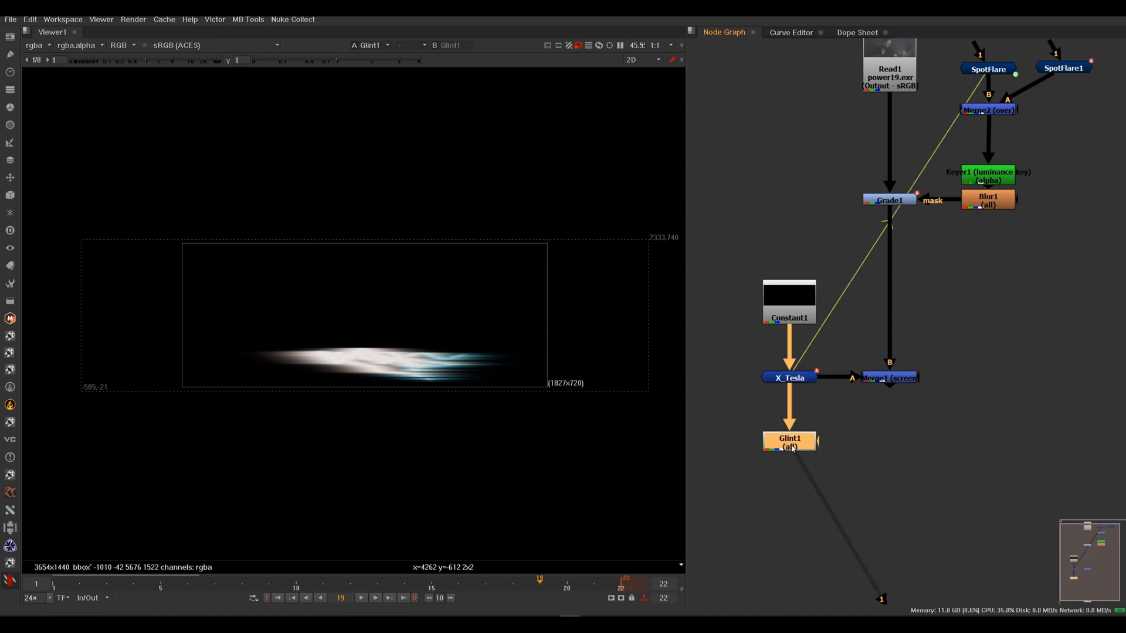
{"action": "double_click", "coordinate": [796, 443]}
{"action": "left_click_drag", "start_coordinate": [734, 330], "coordinate": [692, 332]}
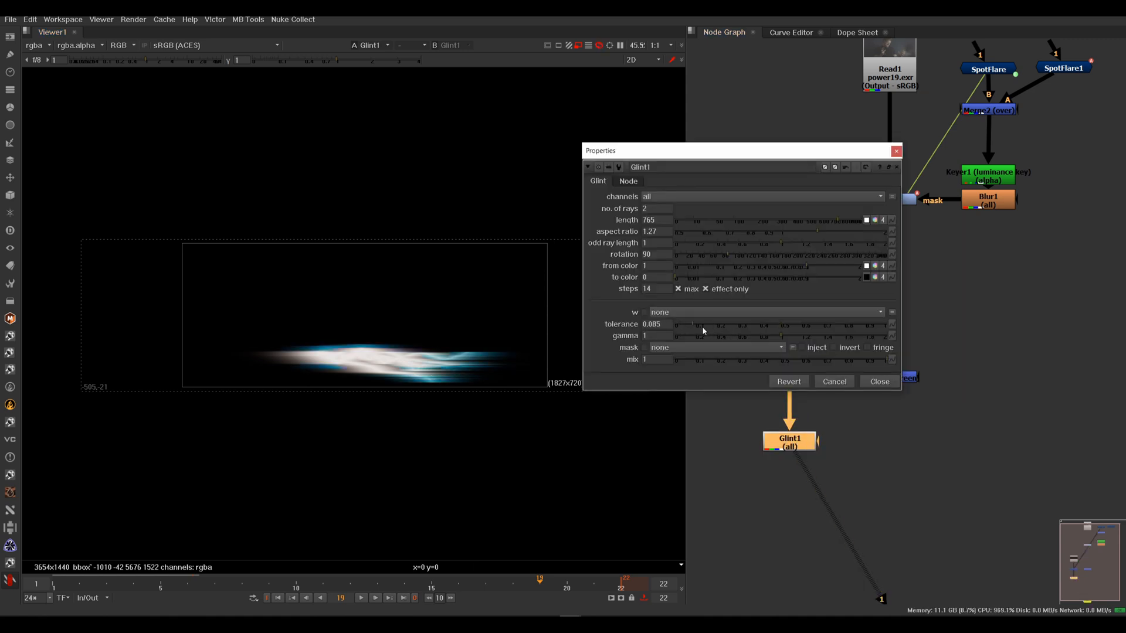
{"action": "mouse_move", "coordinate": [829, 323]}
{"action": "left_mouse_down"}
{"action": "mouse_move", "coordinate": [871, 328]}
{"action": "mouse_move", "coordinate": [837, 326]}
{"action": "left_mouse_up"}
{"action": "left_click_drag", "start_coordinate": [764, 336], "coordinate": [739, 346]}
{"action": "left_click", "coordinate": [780, 326]}
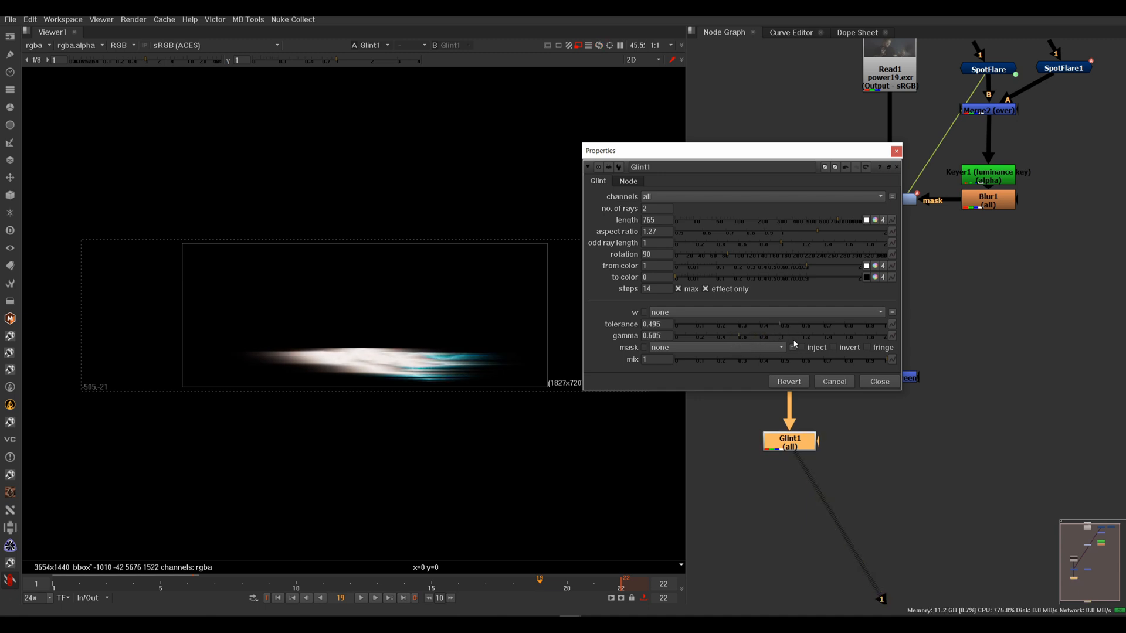
{"action": "left_click", "coordinate": [878, 382]}
Show the alpha channel of X_Tesla in the viewer instead of the glint output.
{"action": "left_click", "coordinate": [762, 409]}
{"action": "key", "text": "Tab"}
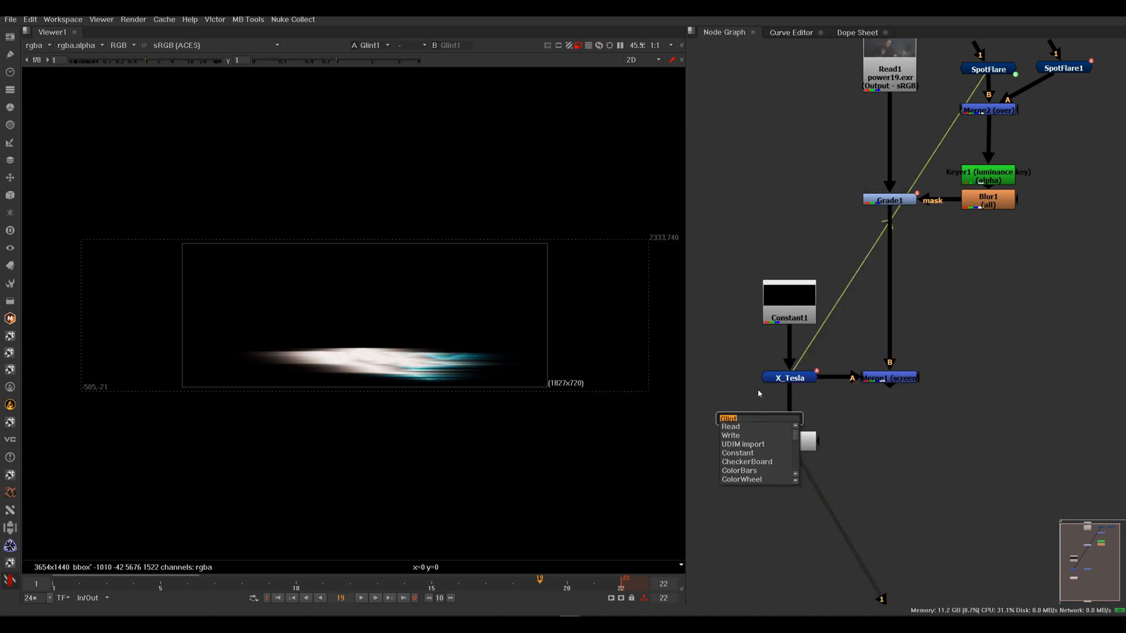
{"action": "left_click", "coordinate": [776, 378]}
{"action": "key", "text": "1"}
{"action": "left_click", "coordinate": [765, 391]}
{"action": "middle_click_drag", "start_coordinate": [765, 391], "coordinate": [1122, 393]}
{"action": "middle_click_drag", "start_coordinate": [903, 401], "coordinate": [747, 403]}
{"action": "middle_click_drag", "start_coordinate": [912, 414], "coordinate": [775, 367]}
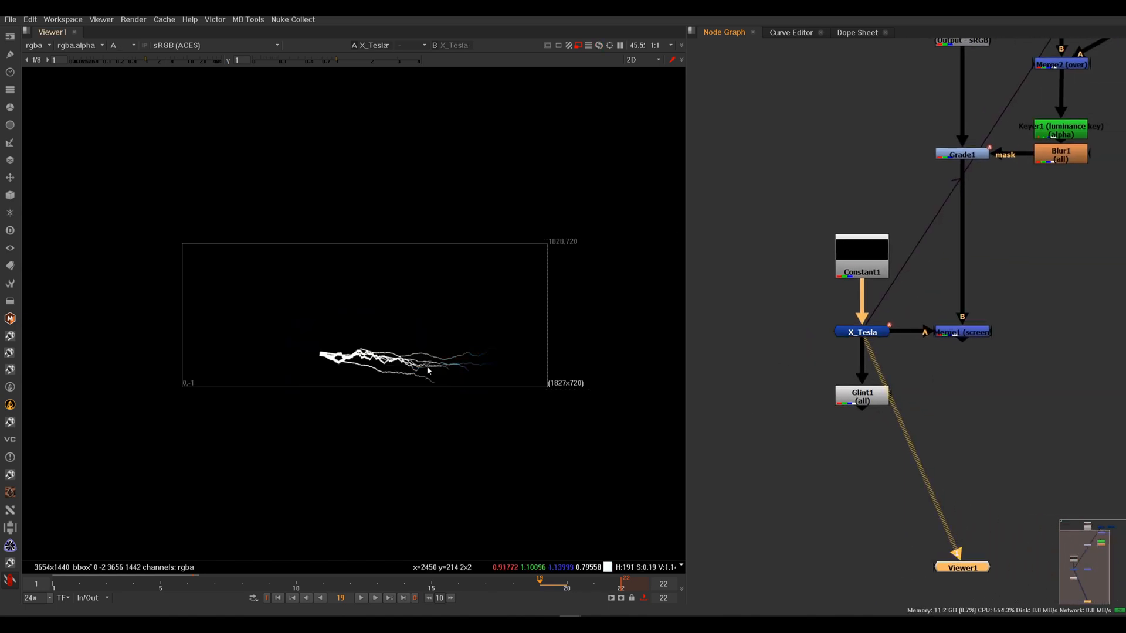
{"action": "key", "text": "a"}
Add a NoiseAdvanced TL node beside X_Tesla and view its noise pattern.
{"action": "left_click", "coordinate": [794, 377]}
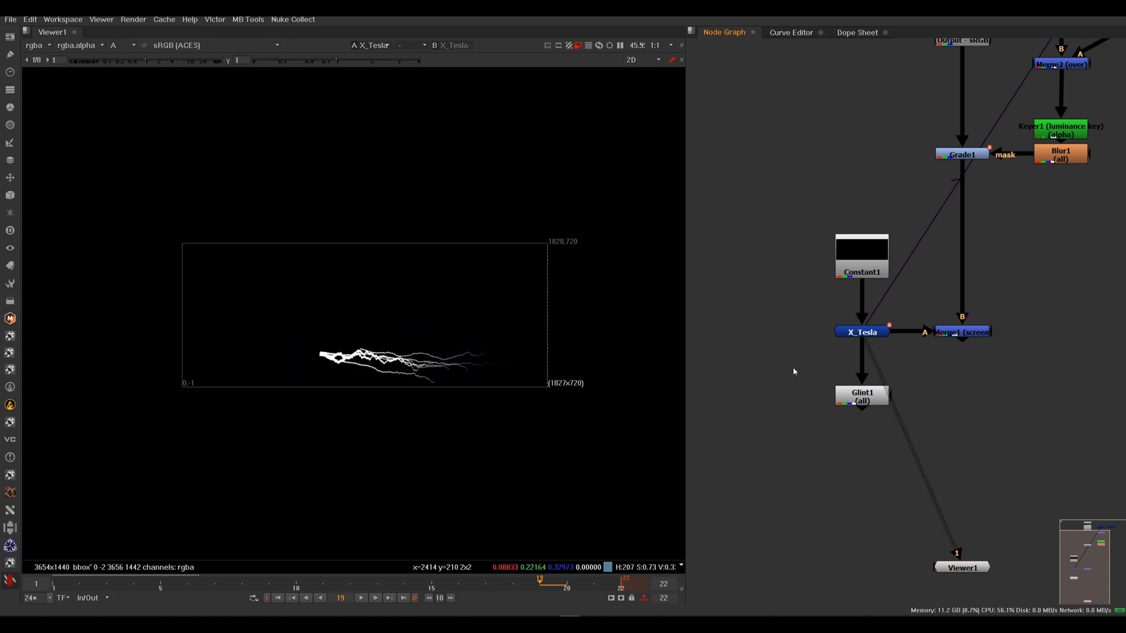
{"action": "key", "text": "Tab"}
{"action": "type", "text": "nois"}
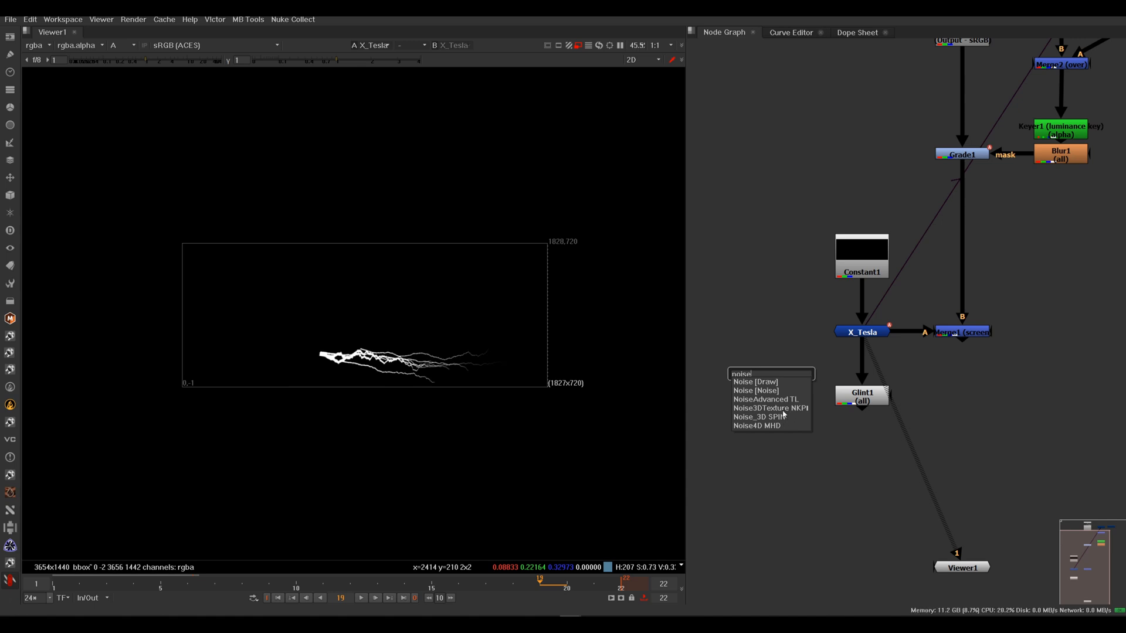
{"action": "left_click", "coordinate": [782, 400]}
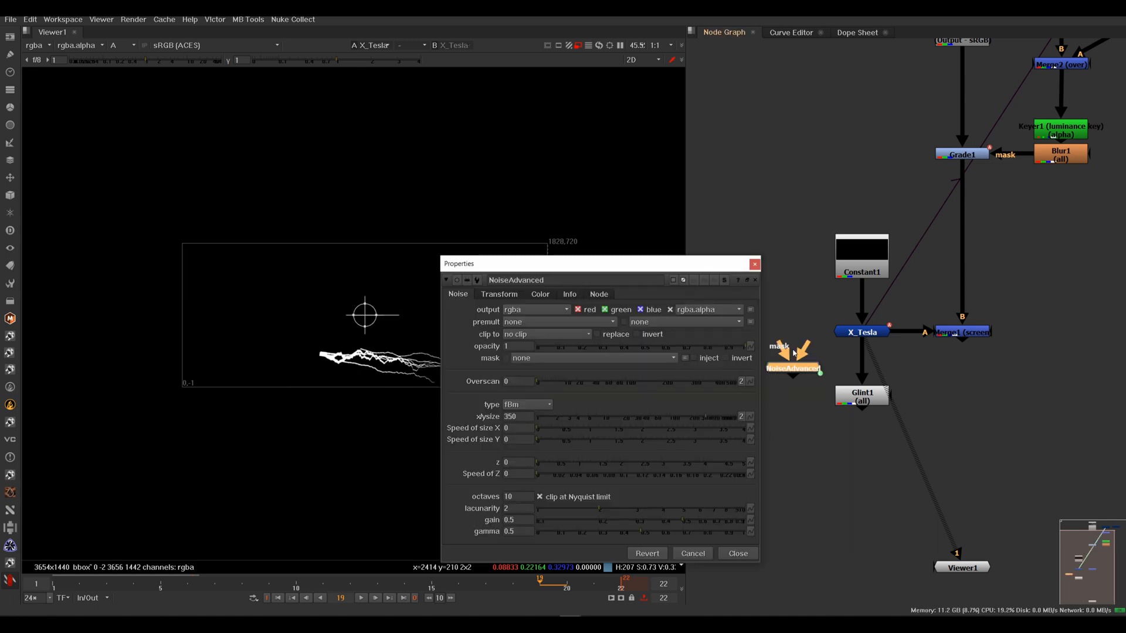
{"action": "left_click_drag", "start_coordinate": [800, 370], "coordinate": [788, 352]}
{"action": "key", "text": "1"}
{"action": "left_click_drag", "start_coordinate": [612, 264], "coordinate": [760, 411]}
{"action": "left_click", "coordinate": [851, 410]}
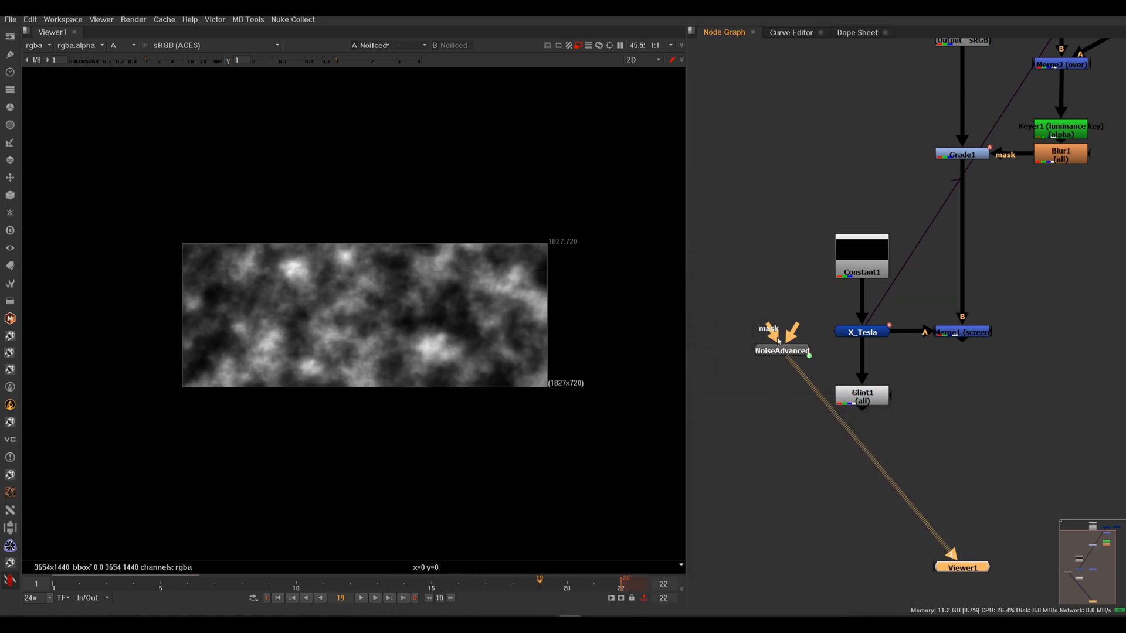
Move Glint1 lower to leave room beneath X_Tesla, and compare the lightning with the noise in the viewer.
{"action": "left_click_drag", "start_coordinate": [867, 392], "coordinate": [867, 451]}
{"action": "left_click", "coordinate": [862, 332]}
{"action": "key", "text": "1"}
{"action": "left_click", "coordinate": [781, 352]}
{"action": "key", "text": "1"}
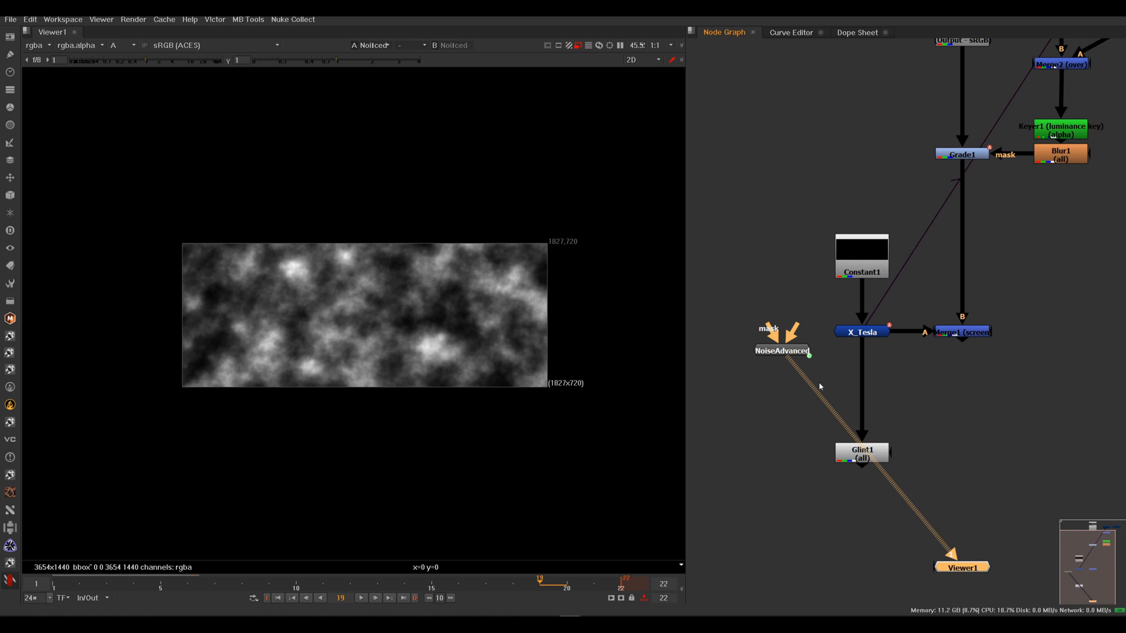
Merge the NoiseAdvanced output with X_Tesla in a new over Merge node and view the combination.
{"action": "key", "text": "m"}
{"action": "left_click_drag", "start_coordinate": [795, 361], "coordinate": [844, 397]}
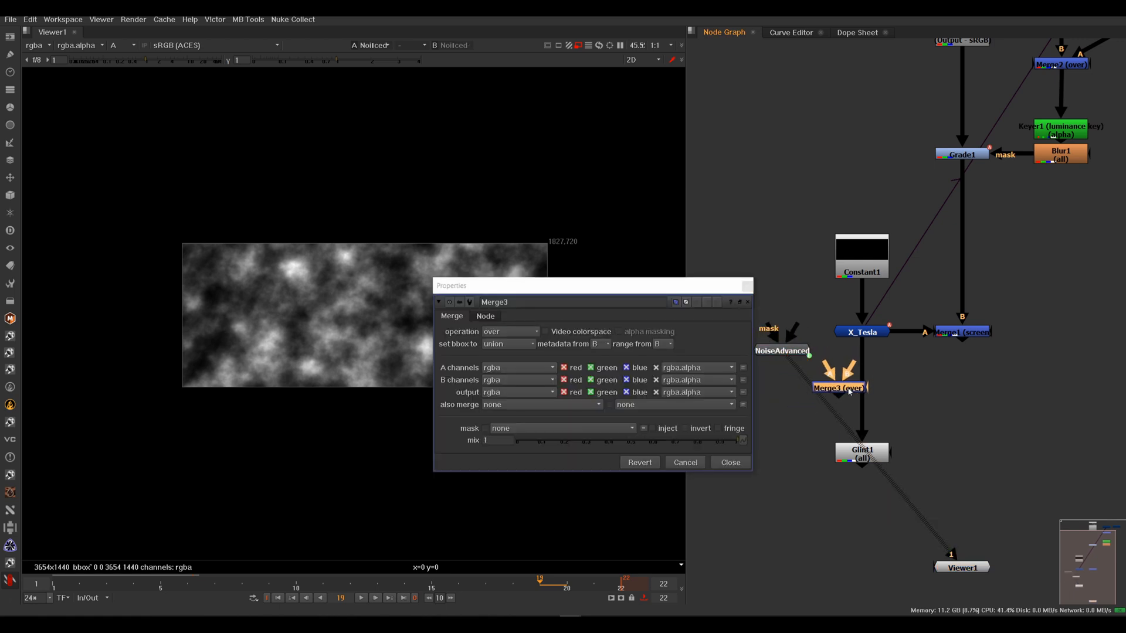
{"action": "left_click_drag", "start_coordinate": [819, 356], "coordinate": [863, 333]}
{"action": "key", "text": "1"}
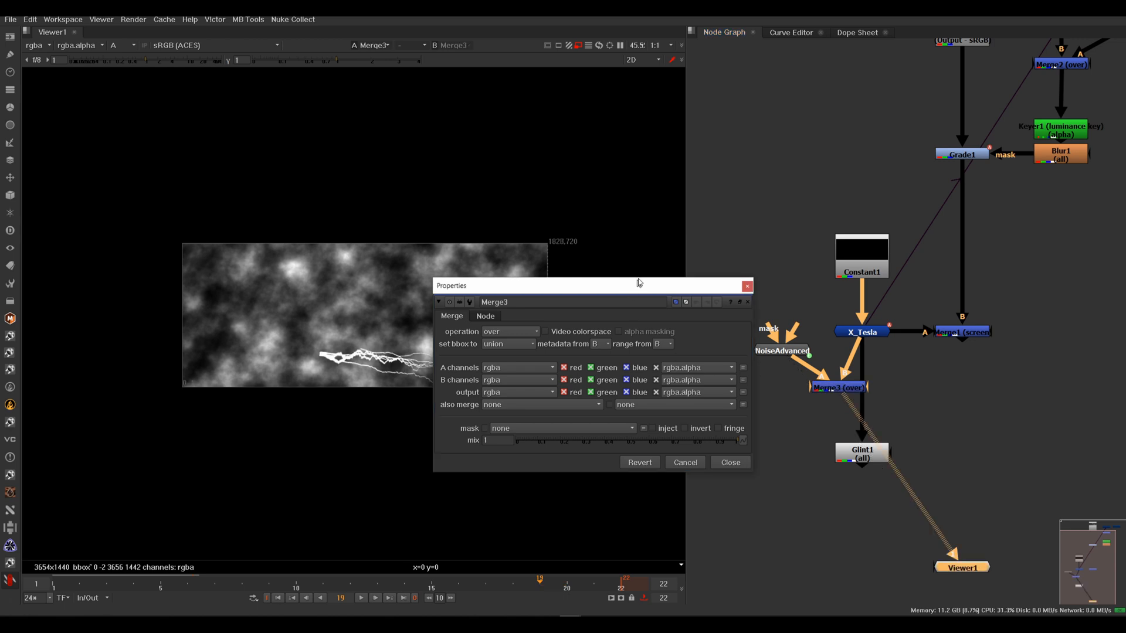
Change the Merge3 operation from over to multiply and inspect the noise-broken lightning up close.
{"action": "left_click_drag", "start_coordinate": [631, 292], "coordinate": [735, 191]}
{"action": "left_click_drag", "start_coordinate": [641, 187], "coordinate": [718, 176]}
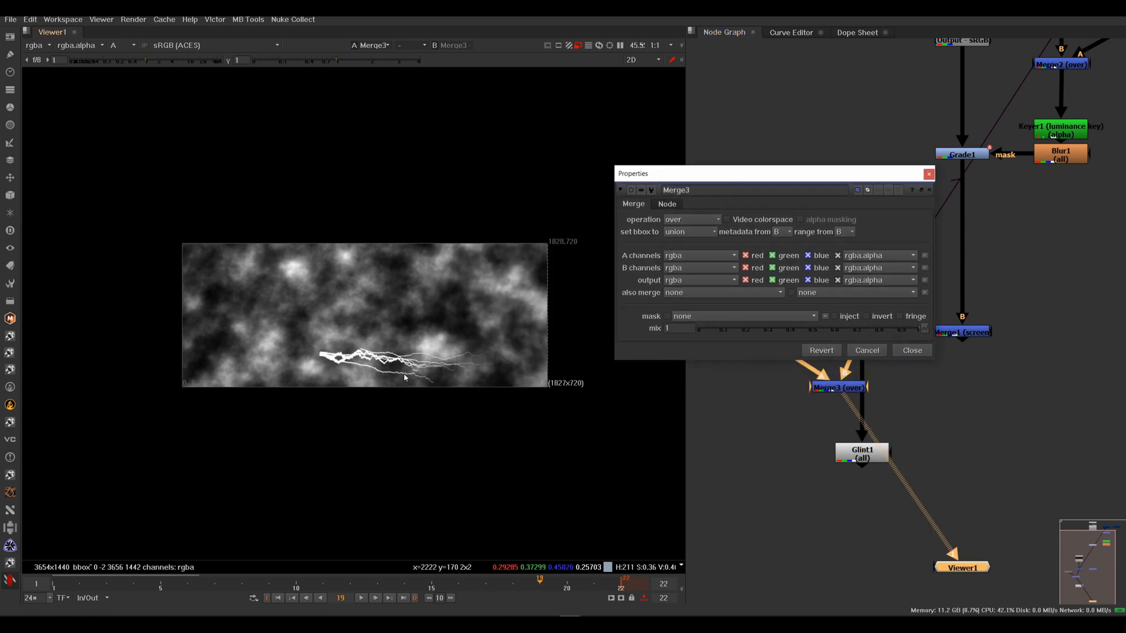
{"action": "left_click", "coordinate": [705, 222]}
{"action": "left_click", "coordinate": [709, 235]}
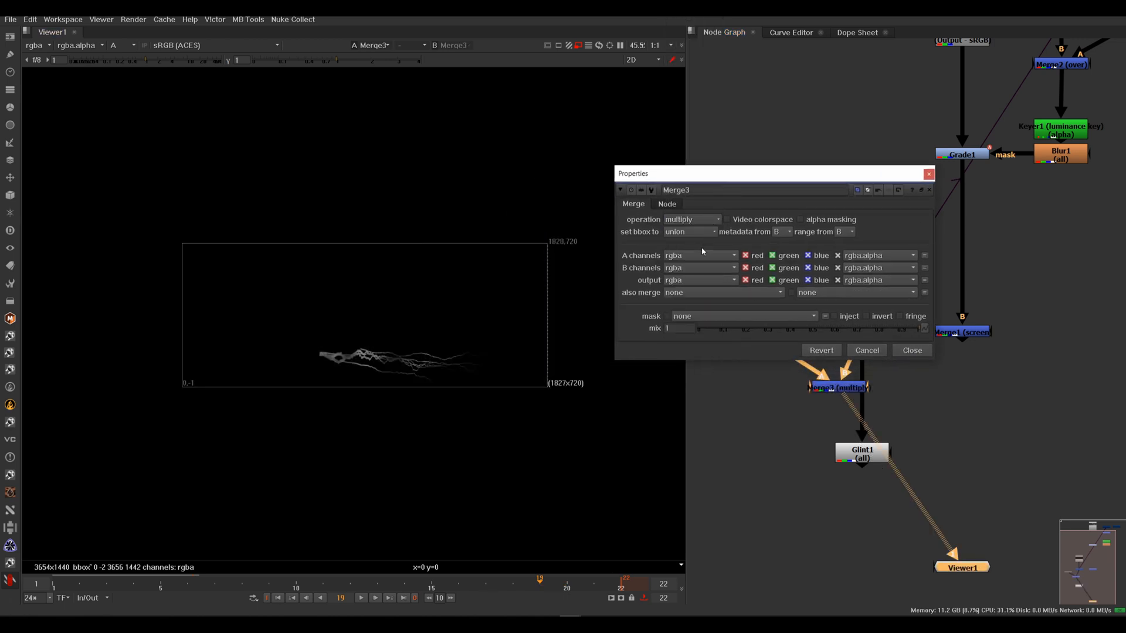
{"action": "scroll", "coordinate": [410, 340], "scroll_direction": "up", "scroll_amount": 5}
{"action": "scroll", "coordinate": [379, 349], "scroll_direction": "down", "scroll_amount": 2}
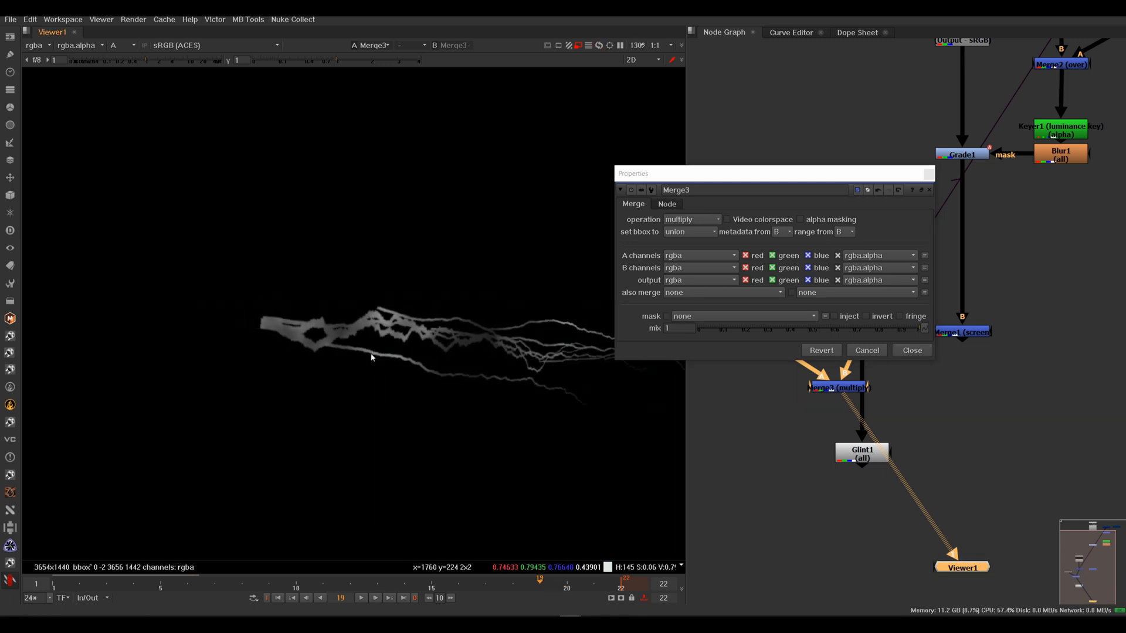
{"action": "left_click_drag", "start_coordinate": [722, 178], "coordinate": [751, 117]}
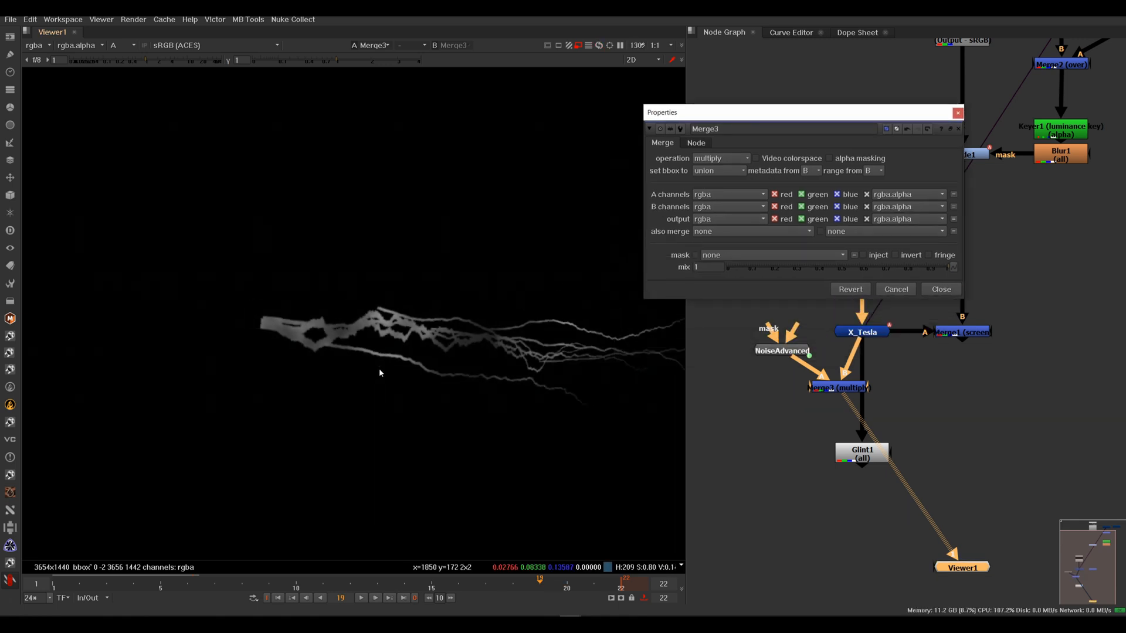
Raise the NoiseAdvanced gain to 0.975 and lower its gamma to 0.115.
{"action": "double_click", "coordinate": [782, 350]}
{"action": "left_click_drag", "start_coordinate": [714, 410], "coordinate": [800, 170]}
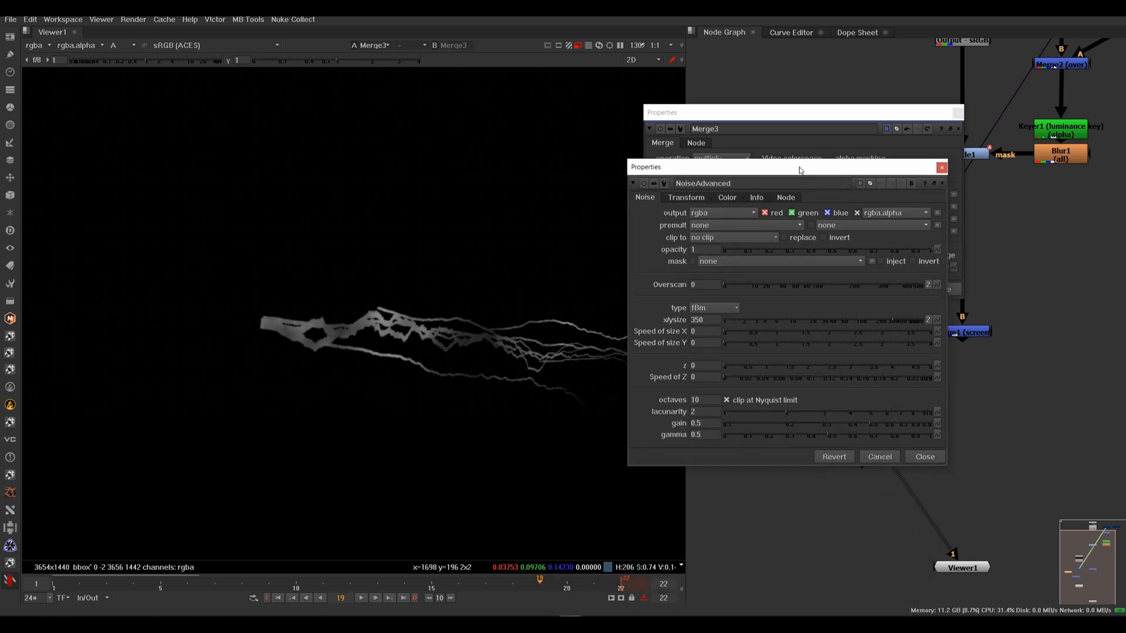
{"action": "left_click_drag", "start_coordinate": [884, 428], "coordinate": [930, 422]}
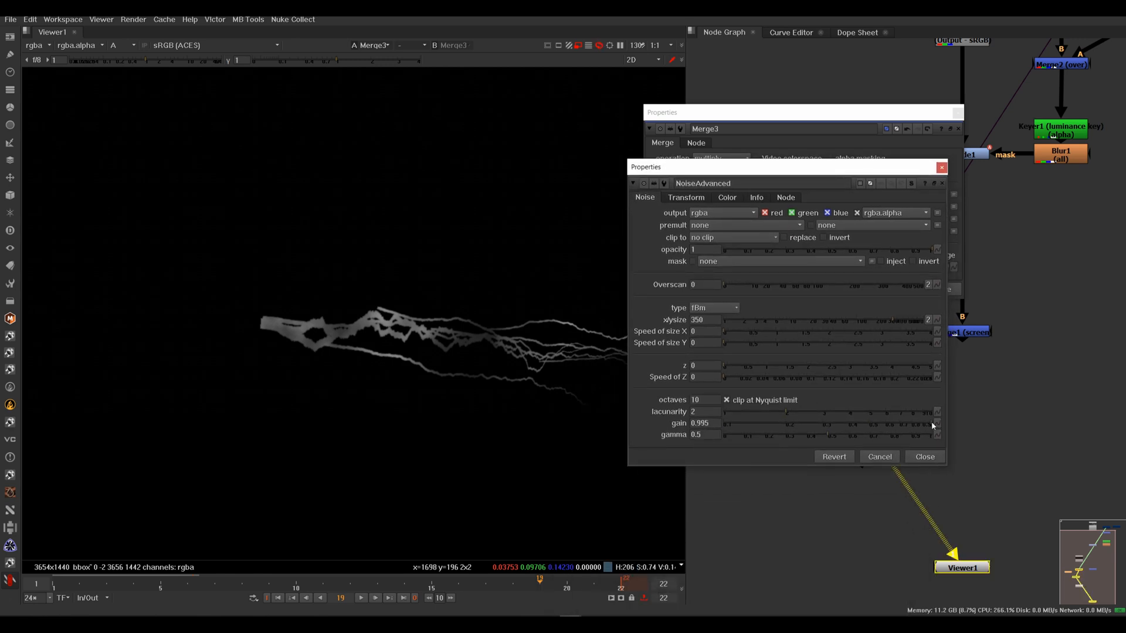
{"action": "left_click_drag", "start_coordinate": [824, 435], "coordinate": [746, 445]}
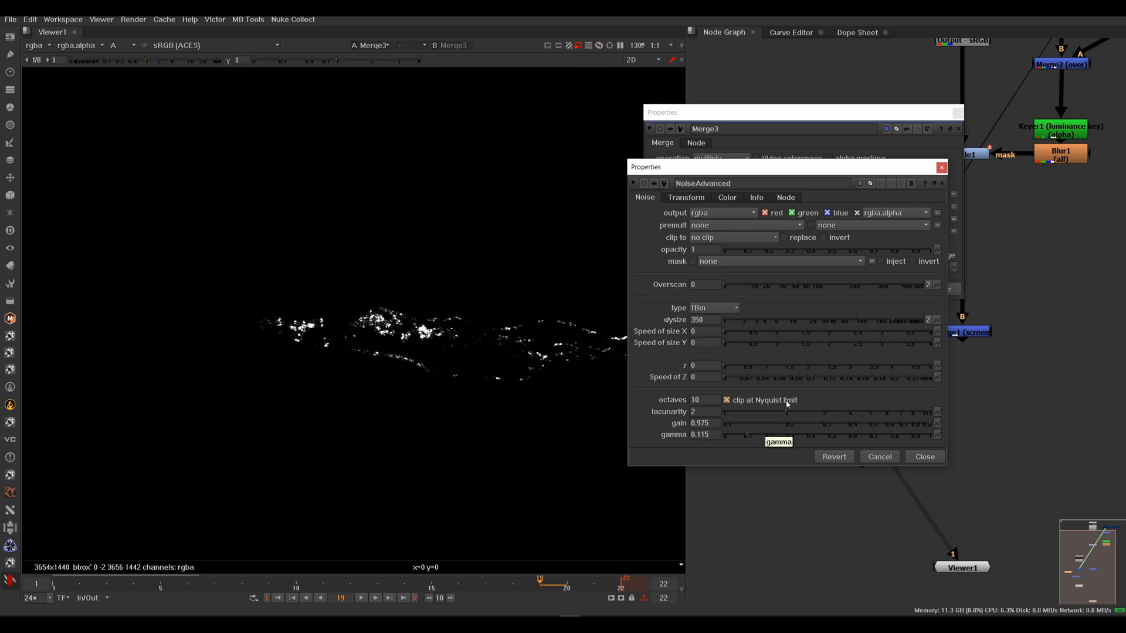
Set the NoiseAdvanced xysize to 1000, gamma to 0.05 and z to 0.72, leaving only small lightning specks.
{"action": "left_click_drag", "start_coordinate": [859, 319], "coordinate": [930, 329]}
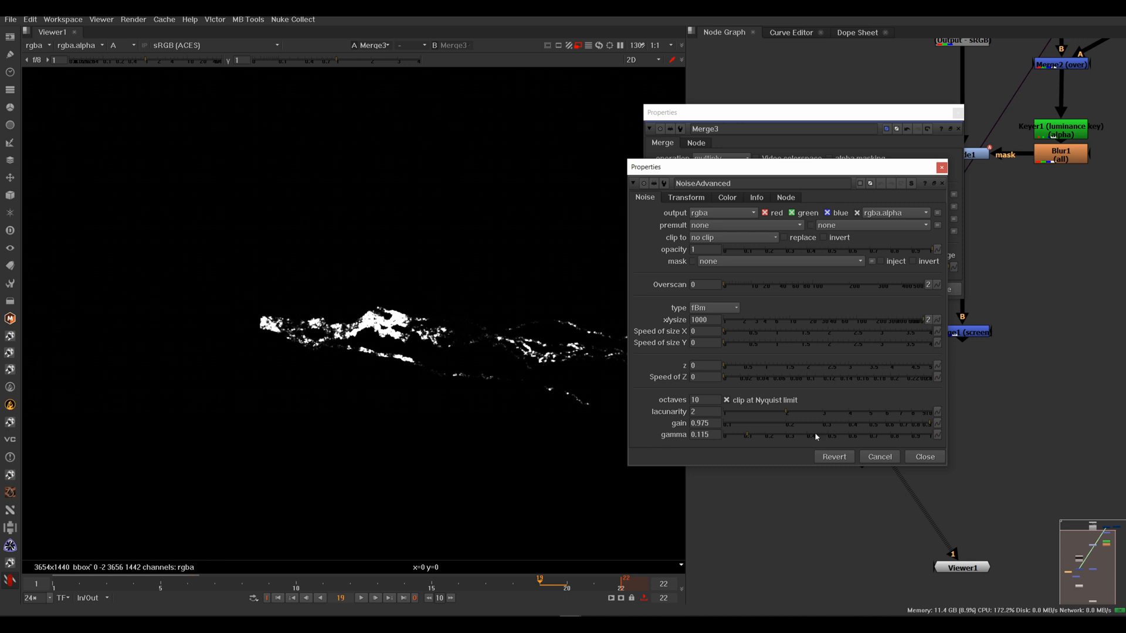
{"action": "left_click_drag", "start_coordinate": [761, 435], "coordinate": [735, 443]}
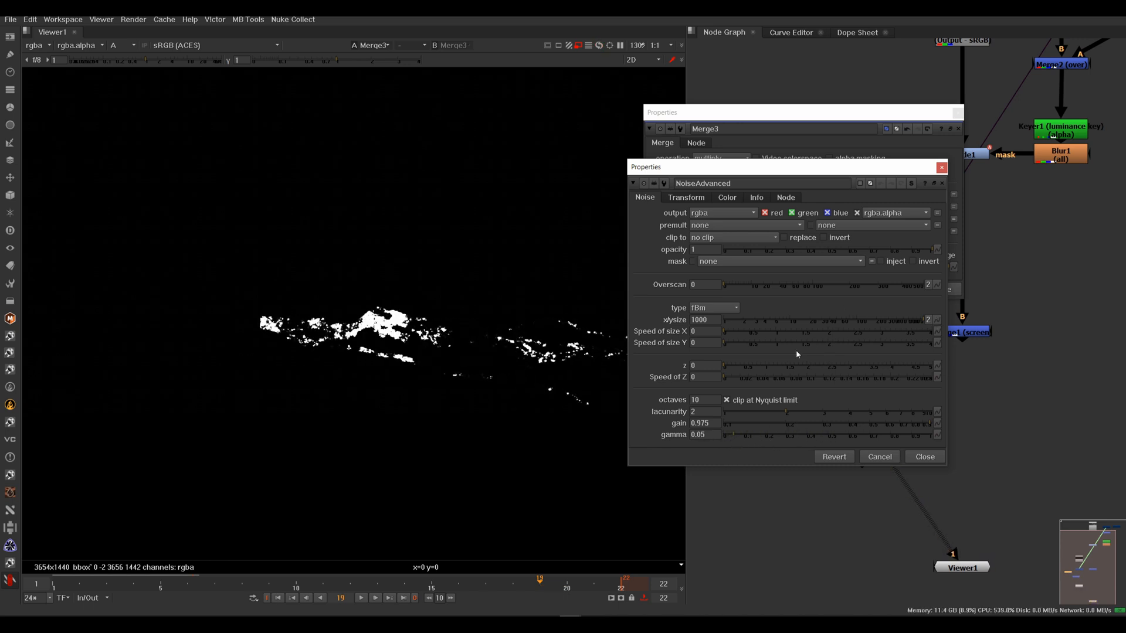
{"action": "mouse_move", "coordinate": [768, 370]}
{"action": "left_mouse_down"}
{"action": "mouse_move", "coordinate": [789, 363]}
{"action": "mouse_move", "coordinate": [752, 367]}
{"action": "left_mouse_up"}
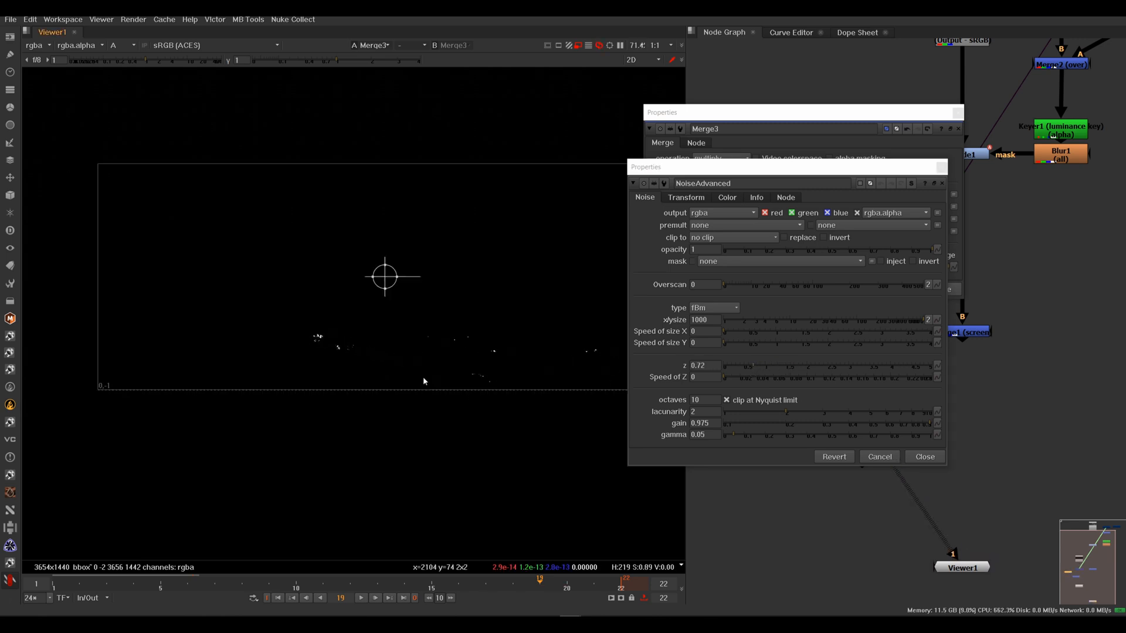
{"action": "scroll", "coordinate": [229, 351], "scroll_direction": "down", "scroll_amount": 3}
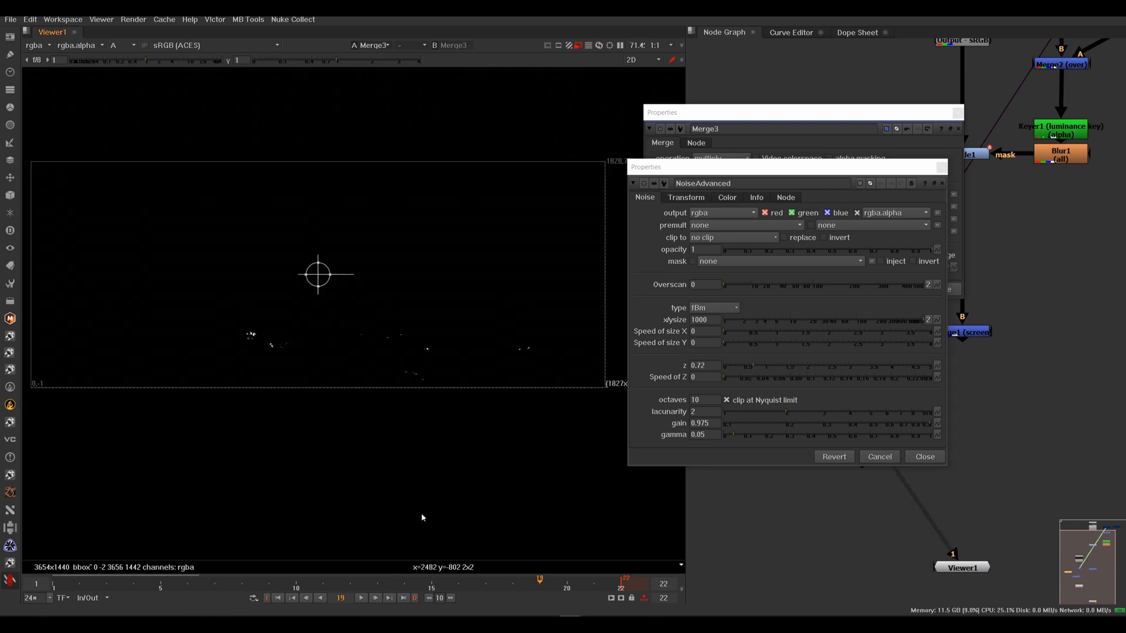
{"action": "left_click", "coordinate": [940, 168]}
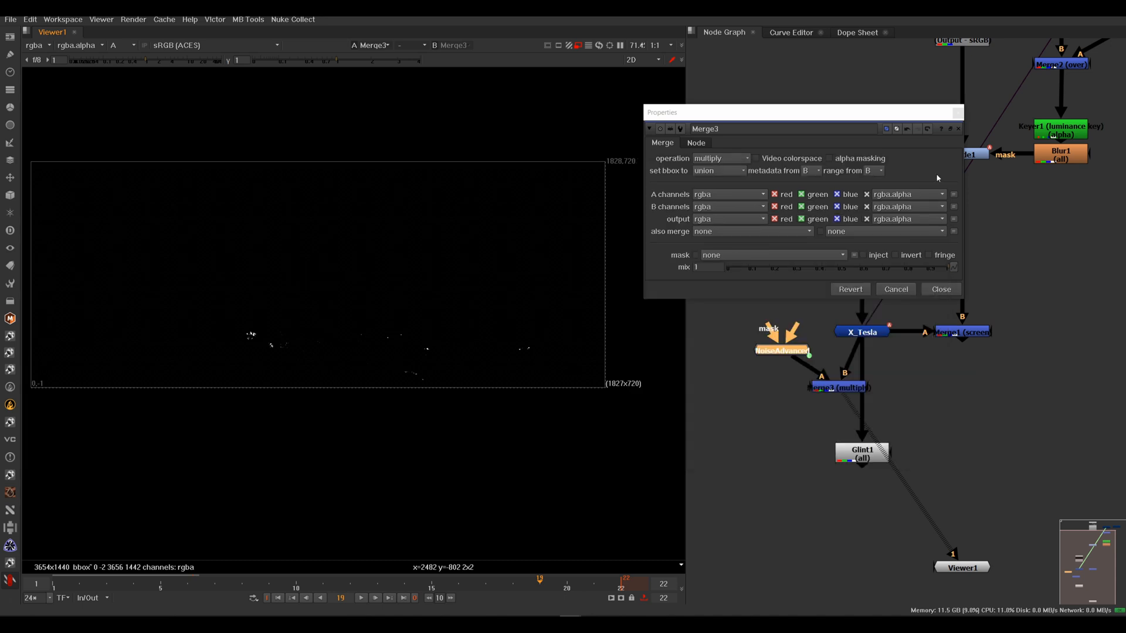
Reconnect Glint1's input to the multiply Merge3, place it underneath, and view its output in full colour.
{"action": "left_click", "coordinate": [953, 114]}
{"action": "left_click_drag", "start_coordinate": [863, 458], "coordinate": [901, 449]}
{"action": "left_click_drag", "start_coordinate": [804, 496], "coordinate": [841, 391]}
{"action": "left_click_drag", "start_coordinate": [837, 469], "coordinate": [844, 453]}
{"action": "key", "text": "1"}
{"action": "left_click", "coordinate": [785, 445]}
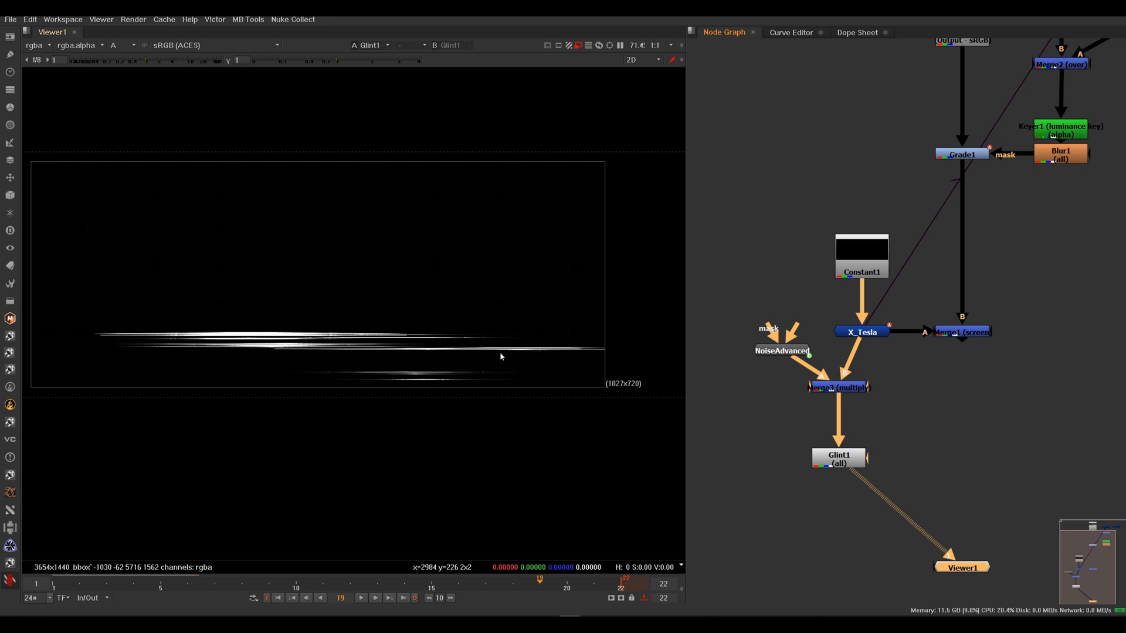
{"action": "key", "text": "a"}
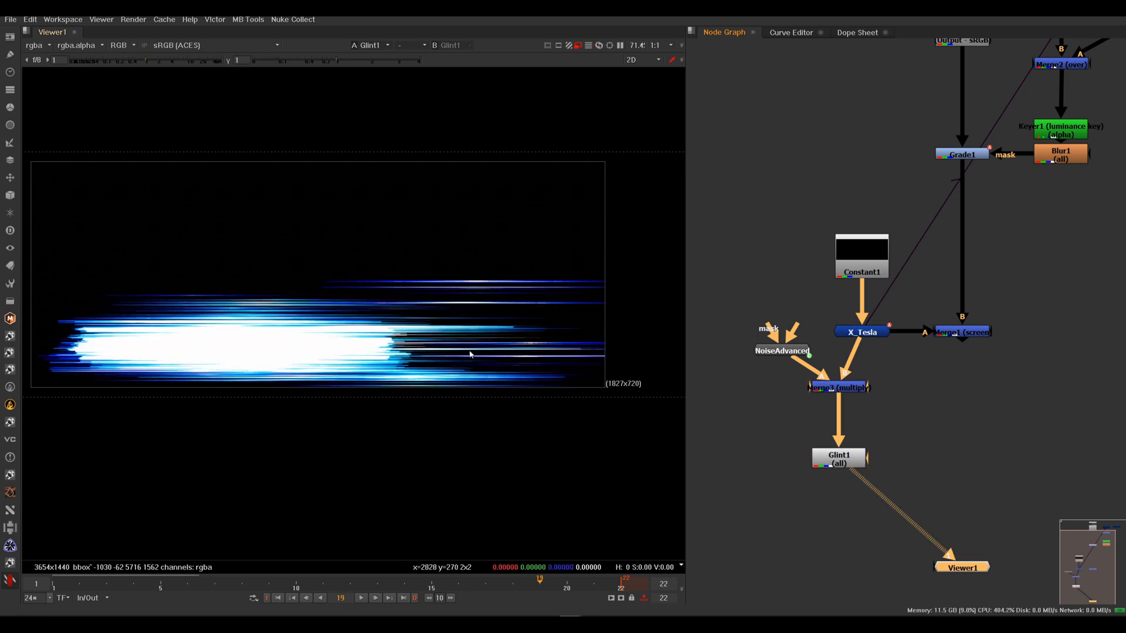
Set Glint1's gamma to 2, tolerance to 0.955 and from color to 0.016, keeping mix at 1.
{"action": "double_click", "coordinate": [844, 464]}
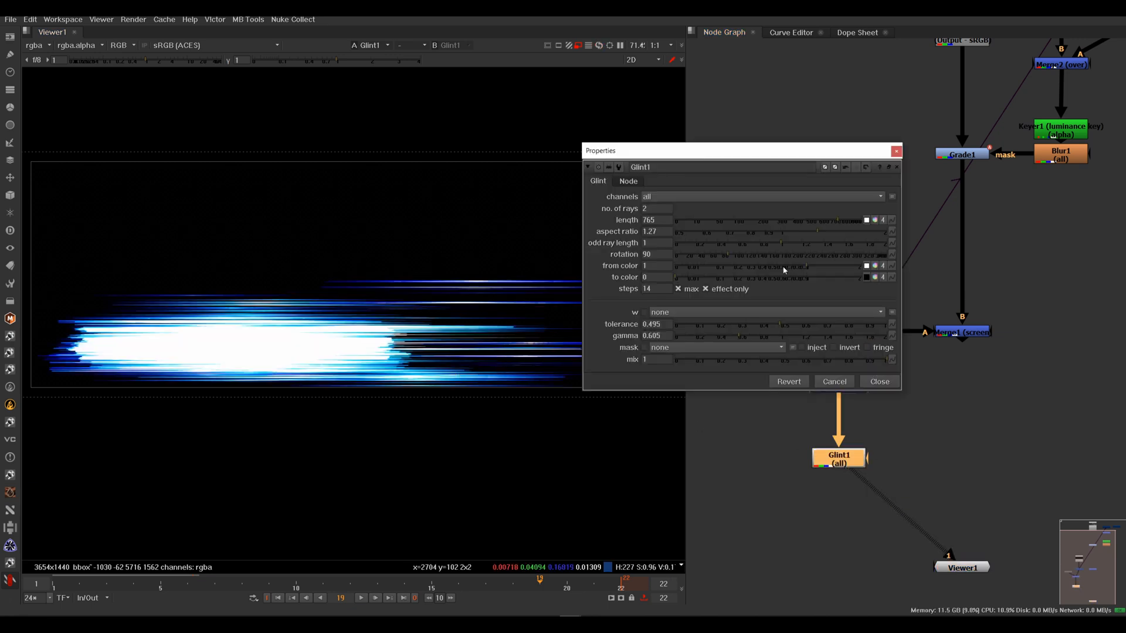
{"action": "left_click_drag", "start_coordinate": [750, 338], "coordinate": [887, 336]}
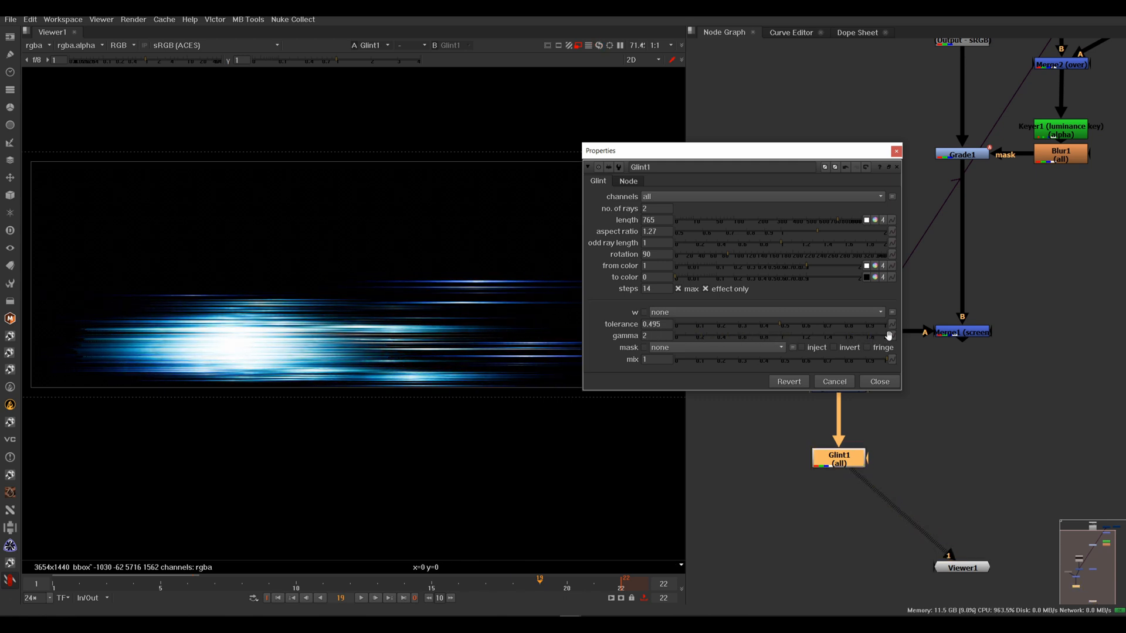
{"action": "left_click_drag", "start_coordinate": [723, 325], "coordinate": [820, 326]}
{"action": "left_click_drag", "start_coordinate": [730, 325], "coordinate": [879, 333]}
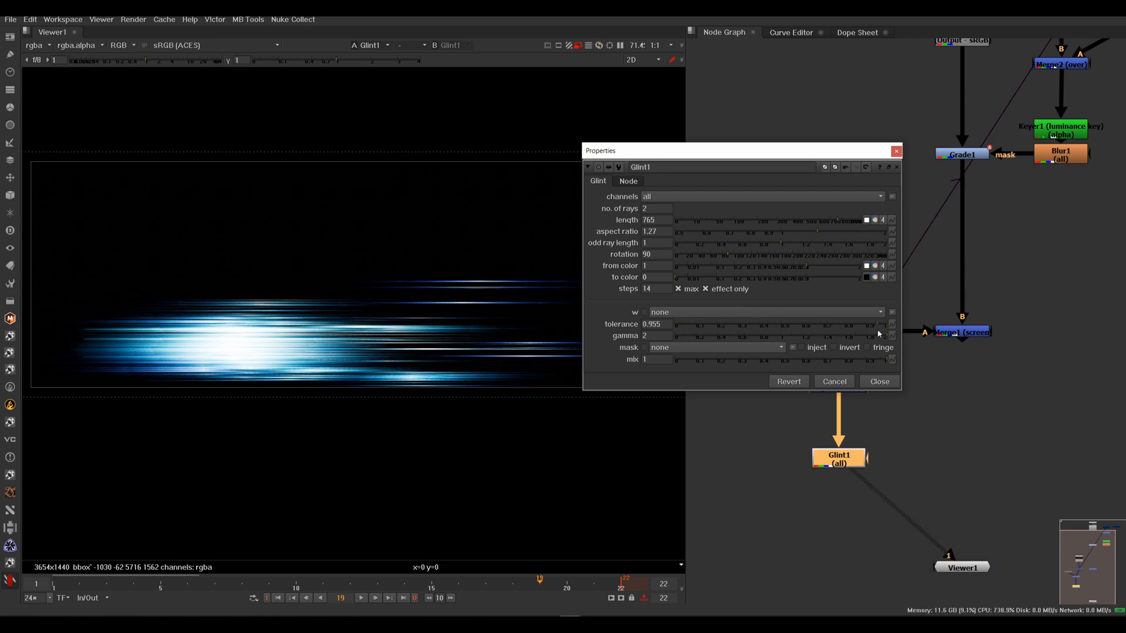
{"action": "left_click_drag", "start_coordinate": [777, 266], "coordinate": [666, 304]}
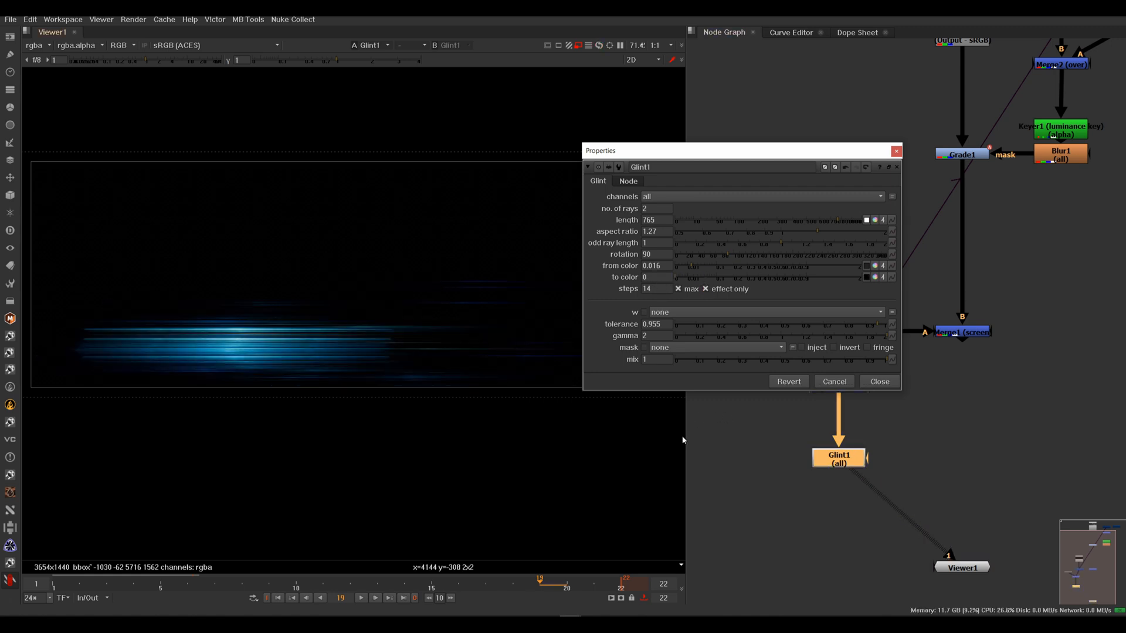
{"action": "left_click", "coordinate": [774, 361]}
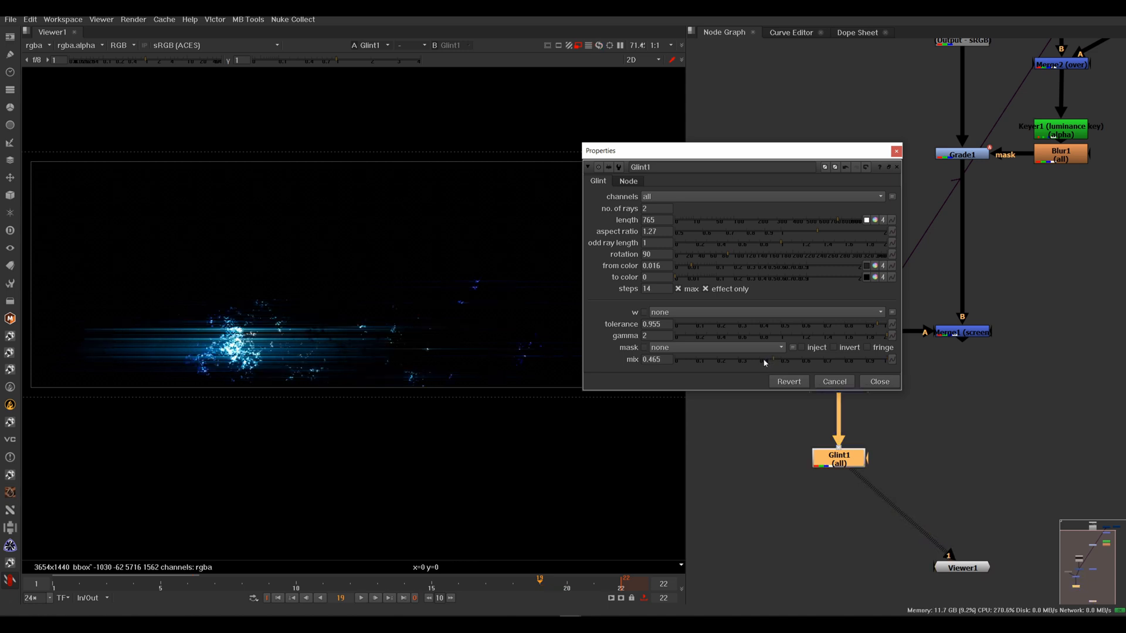
{"action": "key", "text": "ctrl+z"}
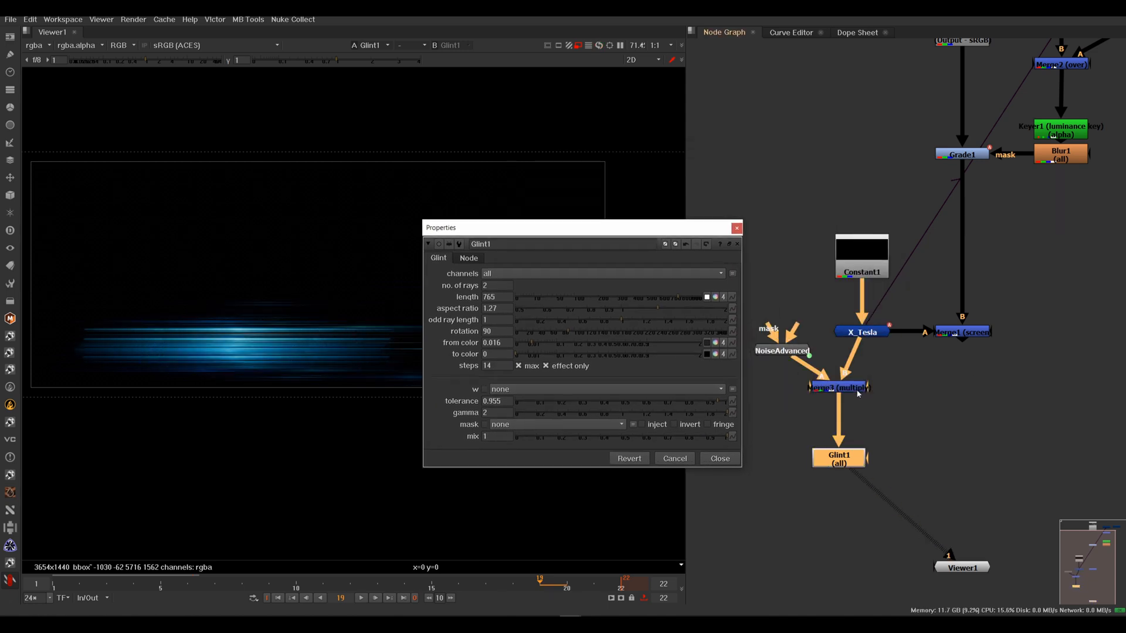
View Merge3 and reduce the xysize of NoiseAdvanced so fewer lightning specks feed the glint.
{"action": "left_click", "coordinate": [854, 388]}
{"action": "key", "text": "1"}
{"action": "left_click_drag", "start_coordinate": [586, 228], "coordinate": [514, 401]}
{"action": "double_click", "coordinate": [782, 351]}
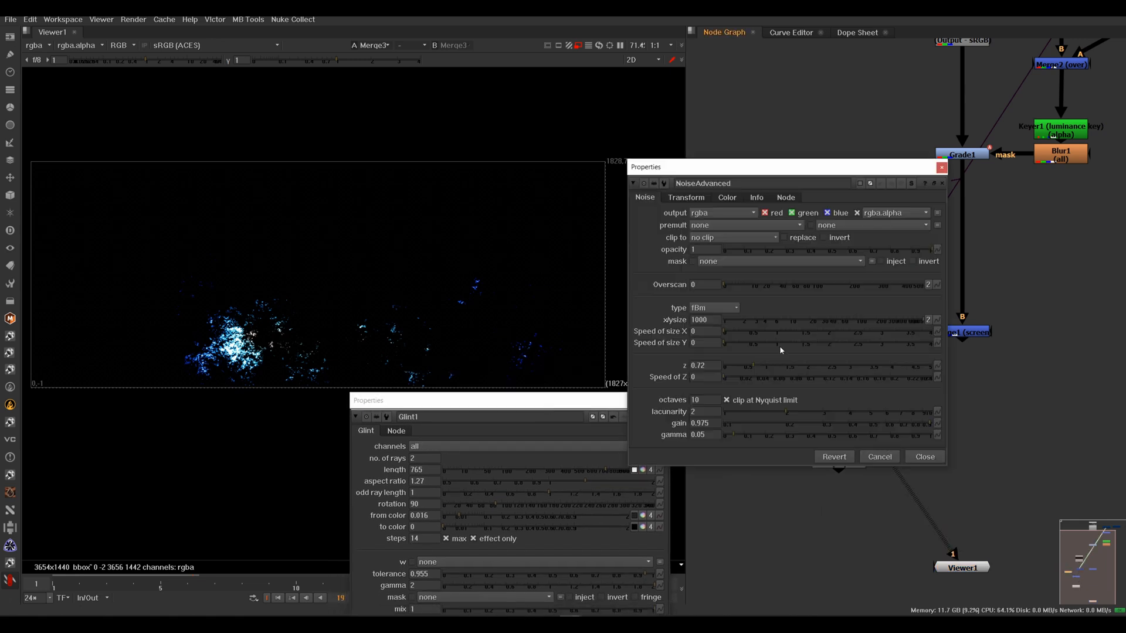
{"action": "mouse_move", "coordinate": [793, 321]}
{"action": "left_mouse_down"}
{"action": "mouse_move", "coordinate": [805, 330]}
{"action": "mouse_move", "coordinate": [771, 329]}
{"action": "left_mouse_up"}
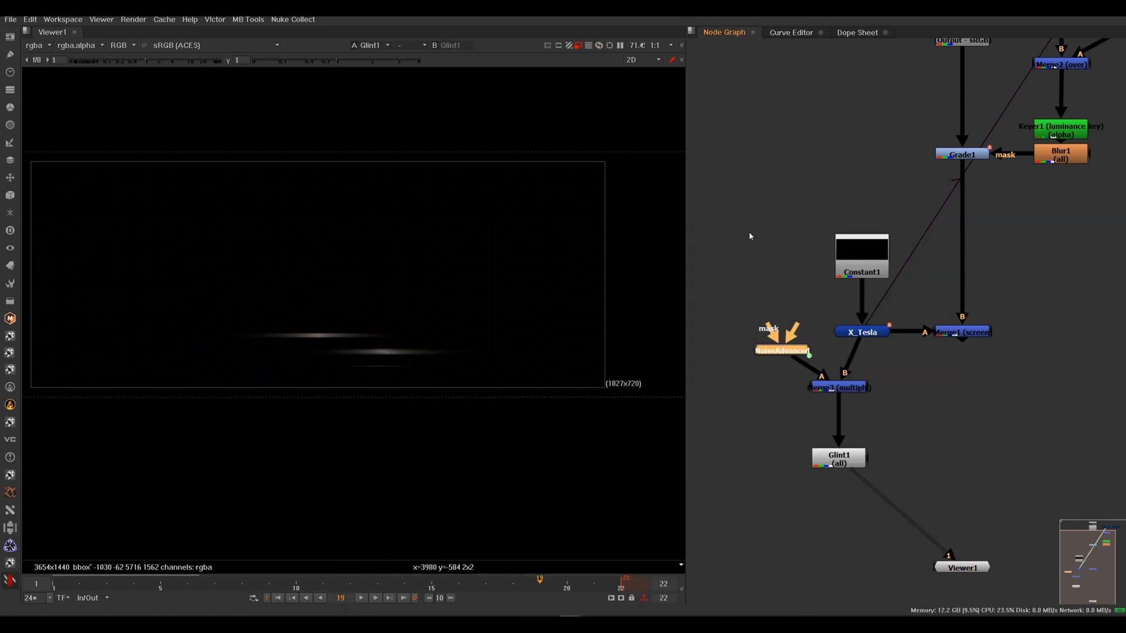
Play back the glint output briefly, stop it, and go to frame 10.
{"action": "left_click", "coordinate": [360, 598]}
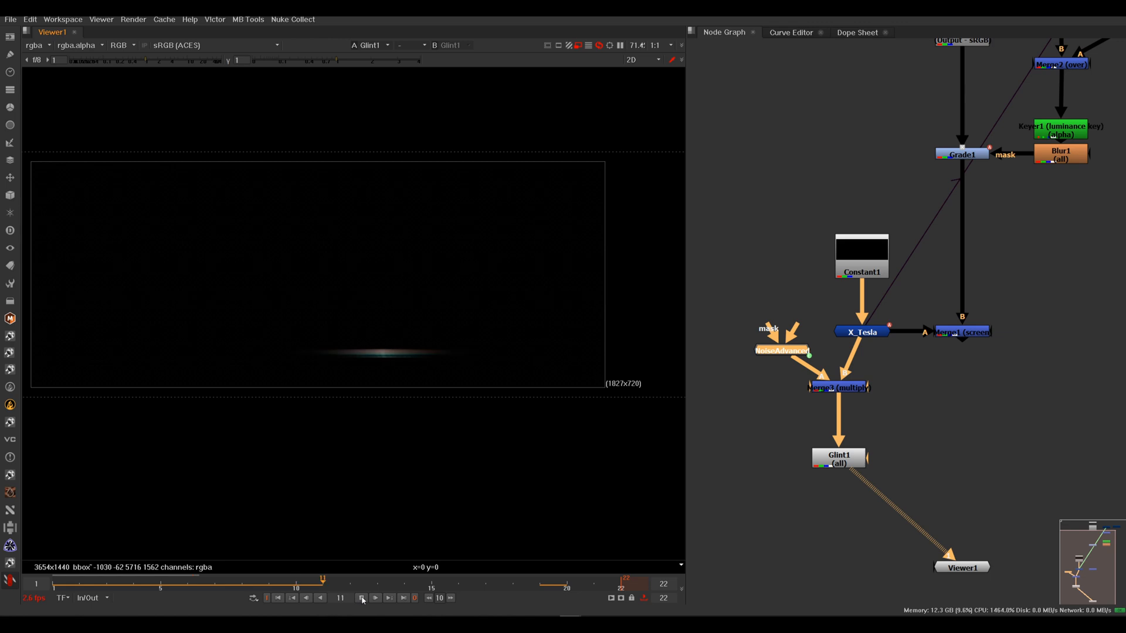
{"action": "left_click", "coordinate": [360, 598]}
{"action": "left_click_drag", "start_coordinate": [322, 586], "coordinate": [296, 586]}
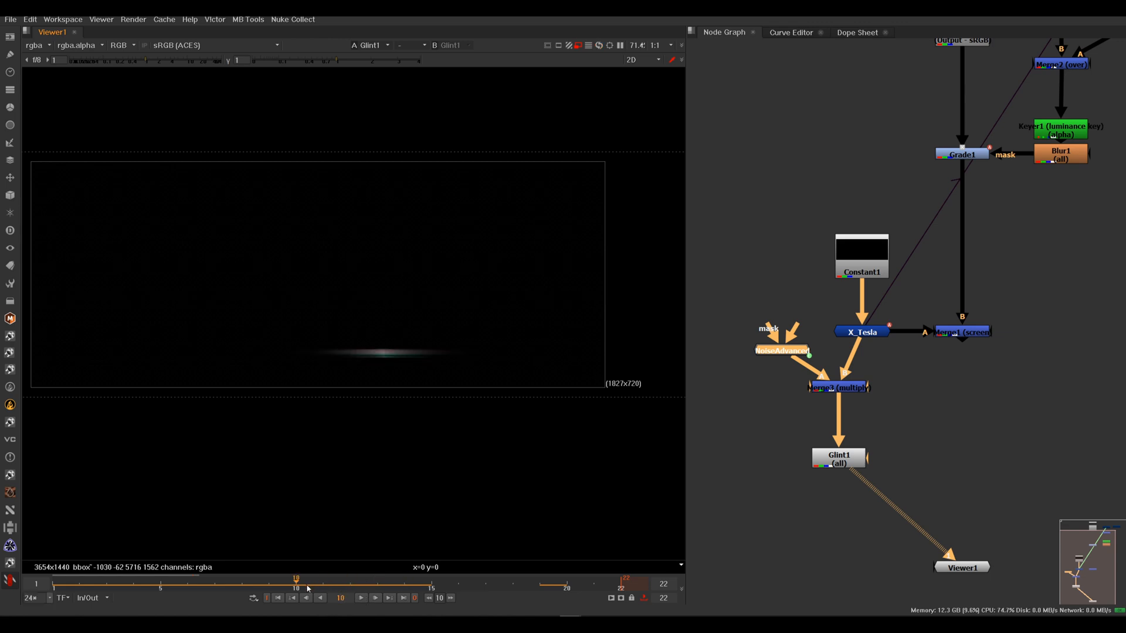
Add an over Merge node fed by Glint1 and place it below the screen Merge1.
{"action": "left_click", "coordinate": [853, 467]}
{"action": "key", "text": "m"}
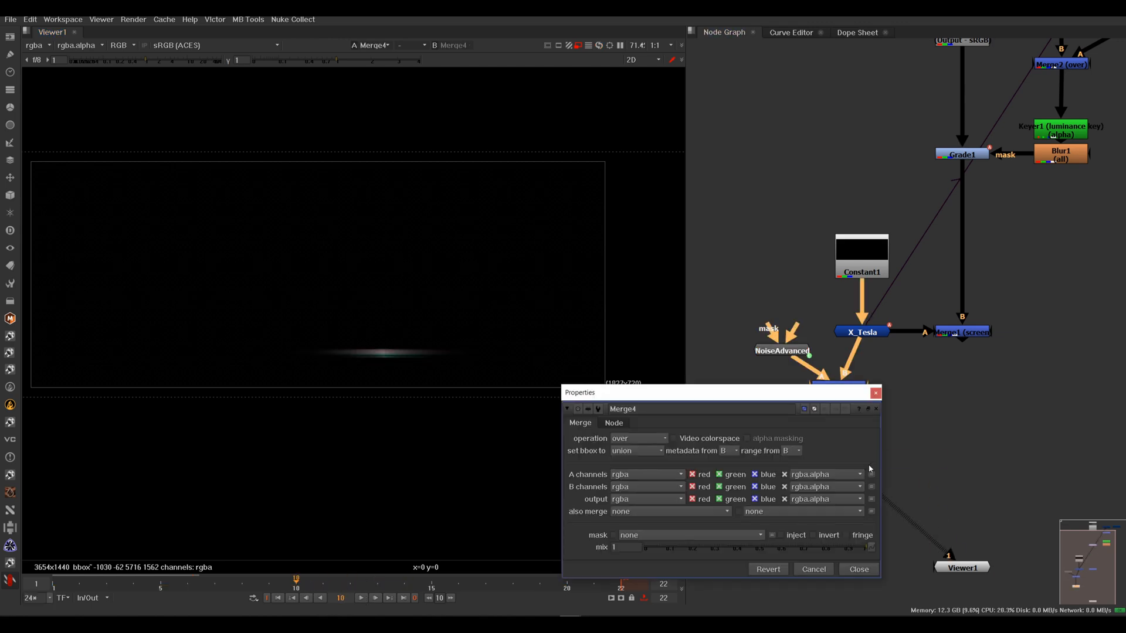
{"action": "left_click_drag", "start_coordinate": [805, 393], "coordinate": [806, 59]}
{"action": "left_click_drag", "start_coordinate": [919, 462], "coordinate": [979, 463]}
Connect the B input of Merge4 to Merge1, align the node beneath it, and view the glint over the plate.
{"action": "left_click", "coordinate": [975, 333]}
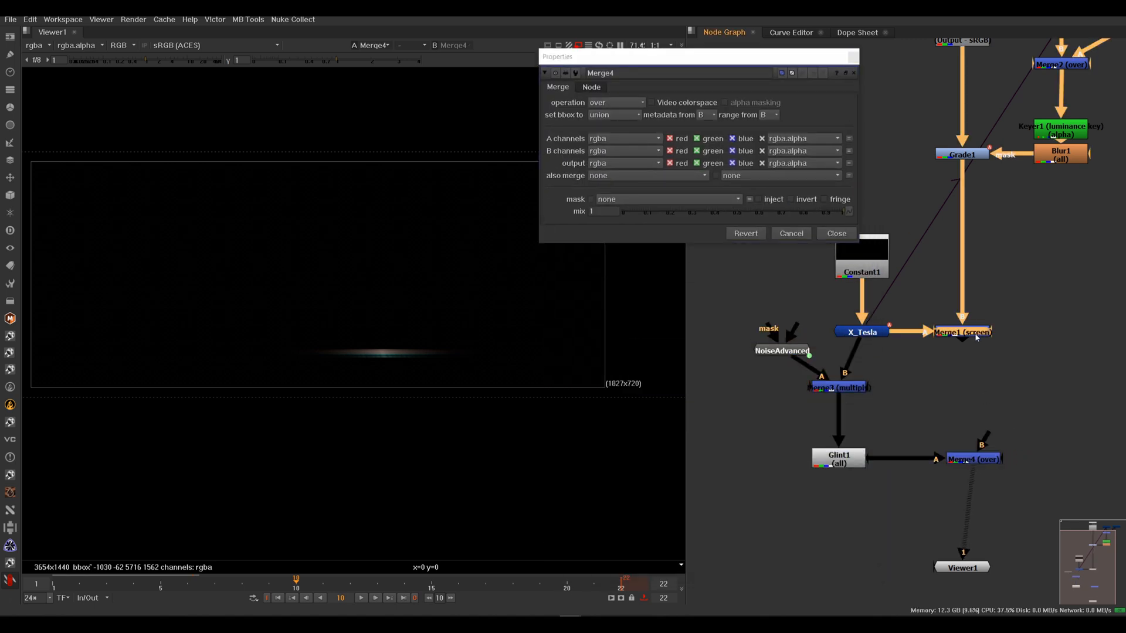
{"action": "key", "text": "1"}
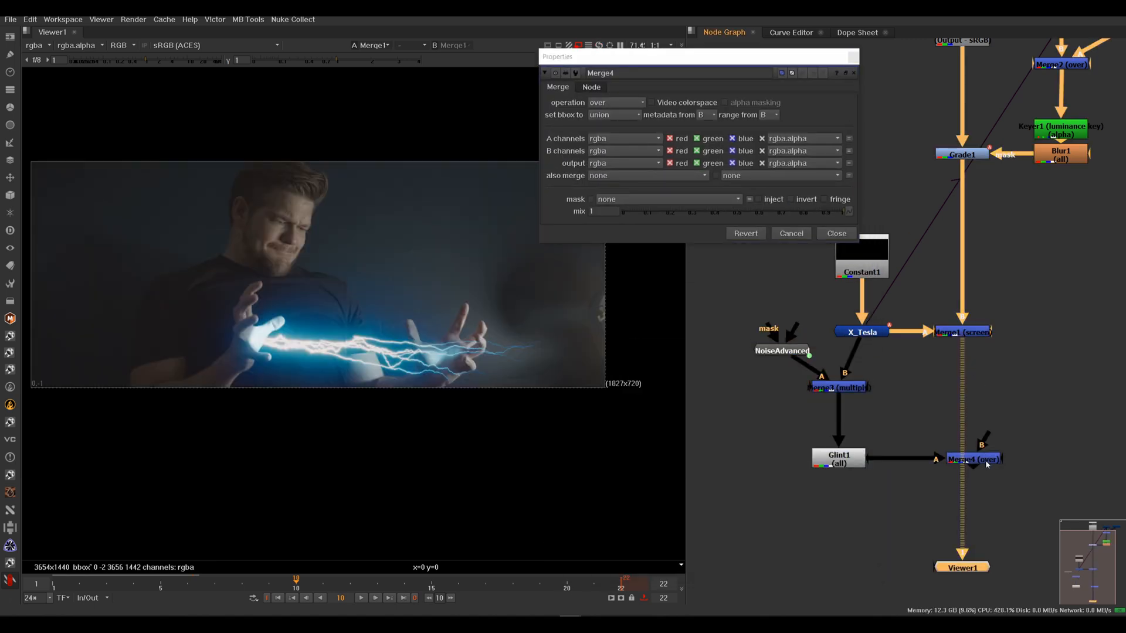
{"action": "left_click", "coordinate": [984, 461]}
{"action": "key", "text": "1"}
{"action": "left_click", "coordinate": [973, 331]}
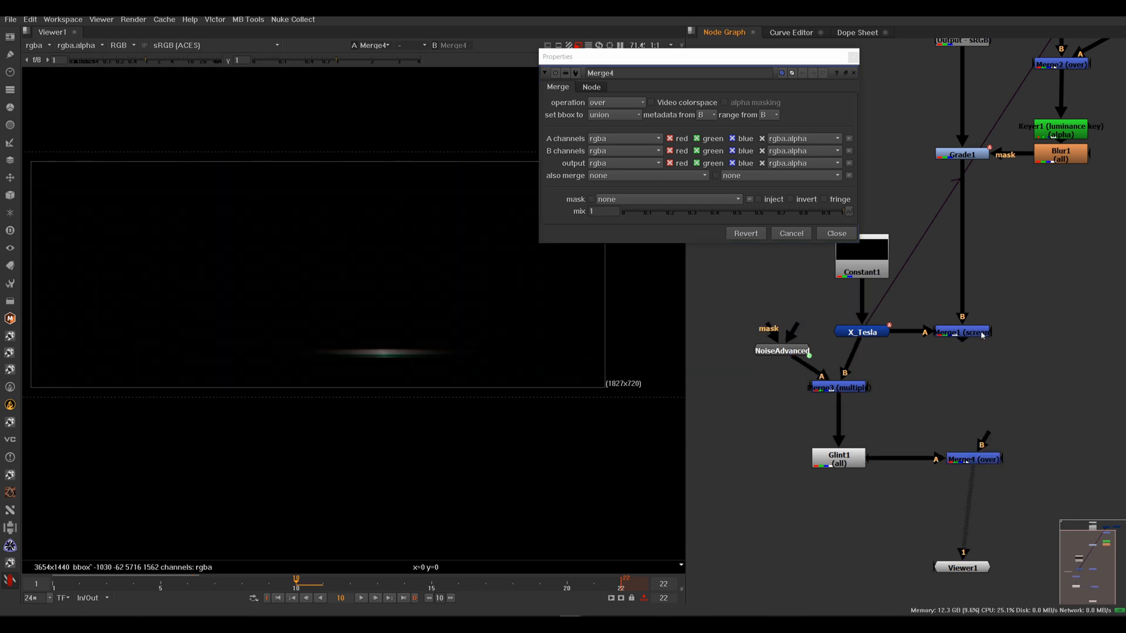
{"action": "key", "text": "1"}
{"action": "left_click_drag", "start_coordinate": [984, 460], "coordinate": [977, 460]}
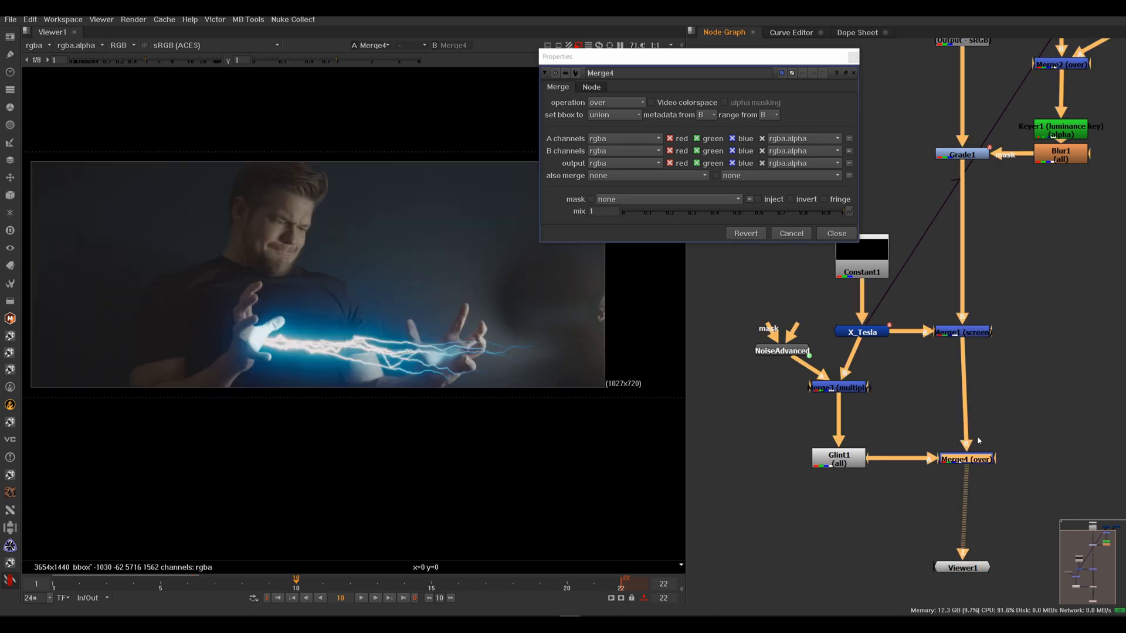
{"action": "left_click", "coordinate": [977, 438]}
Toggle Merge4 off and on to compare the lightning with and without the glint up close.
{"action": "left_click", "coordinate": [973, 460]}
{"action": "scroll", "coordinate": [445, 346], "scroll_direction": "up", "scroll_amount": 6}
{"action": "key", "text": "d"}
{"action": "key", "text": "d"}
{"action": "key", "text": "d"}
{"action": "key", "text": "d"}
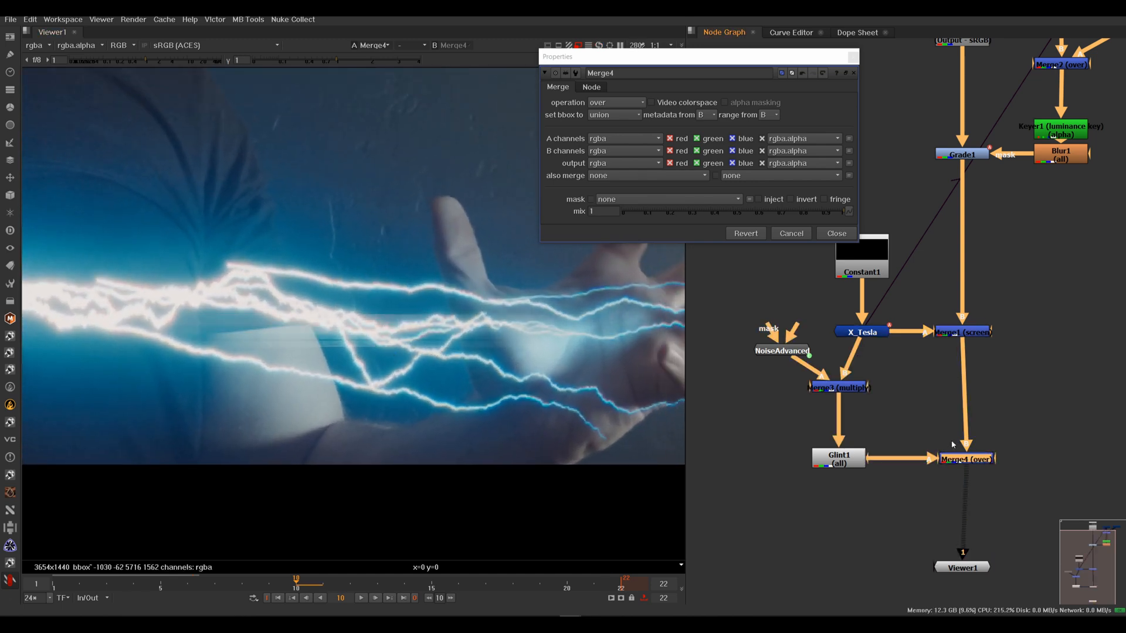
View Glint1 and insert a Blur node with size 8.8 between it and Merge4.
{"action": "left_click", "coordinate": [845, 458]}
{"action": "key", "text": "1"}
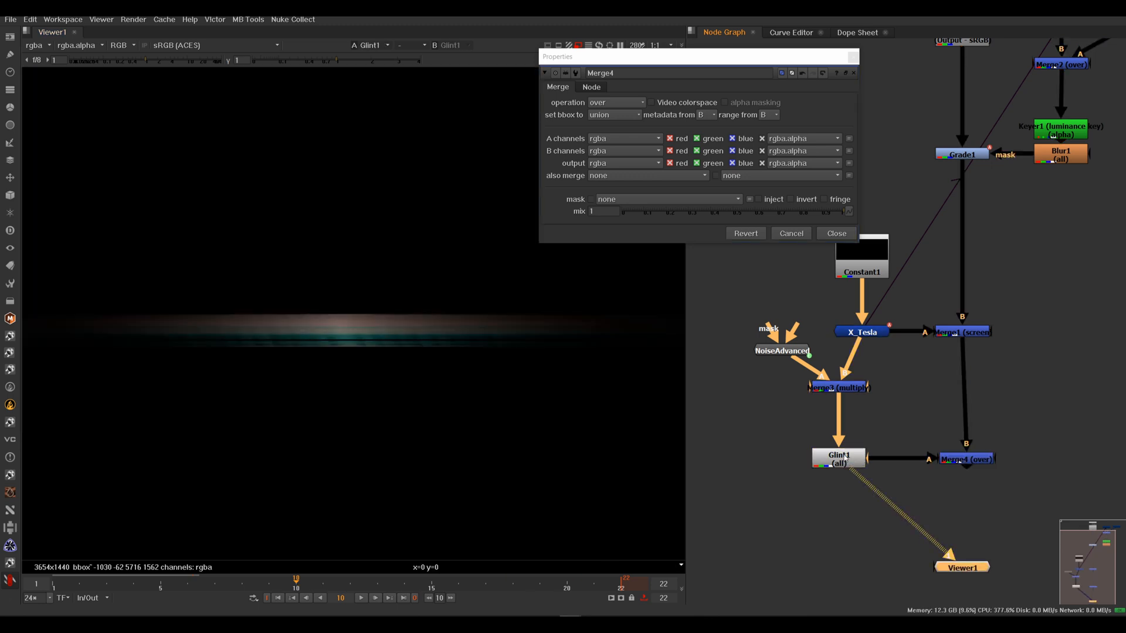
{"action": "left_click", "coordinate": [846, 462]}
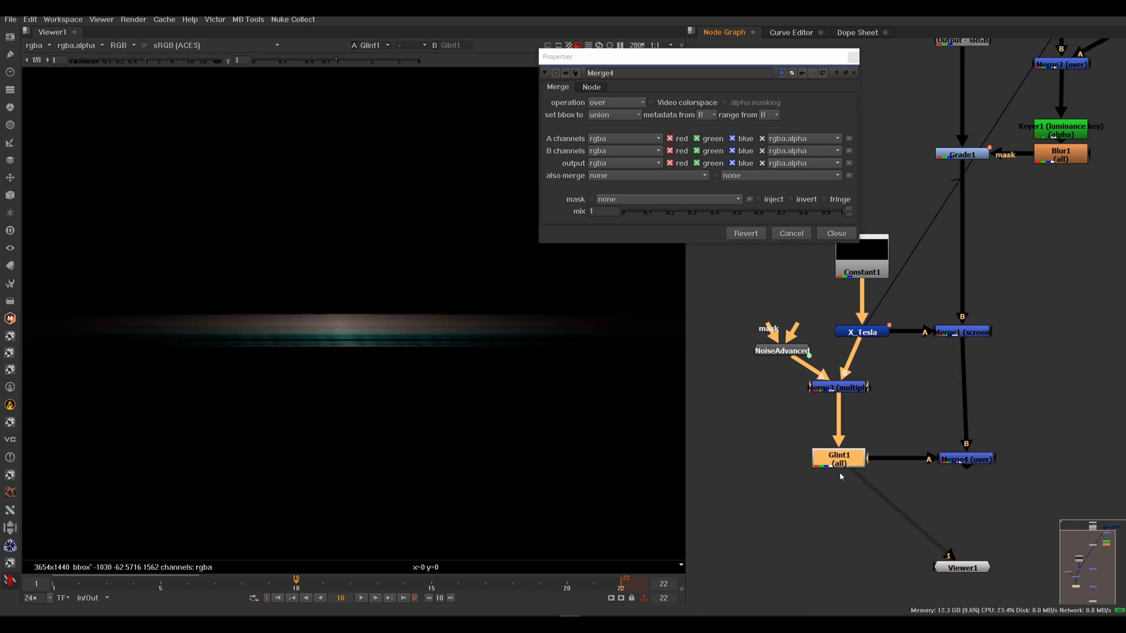
{"action": "key", "text": "b"}
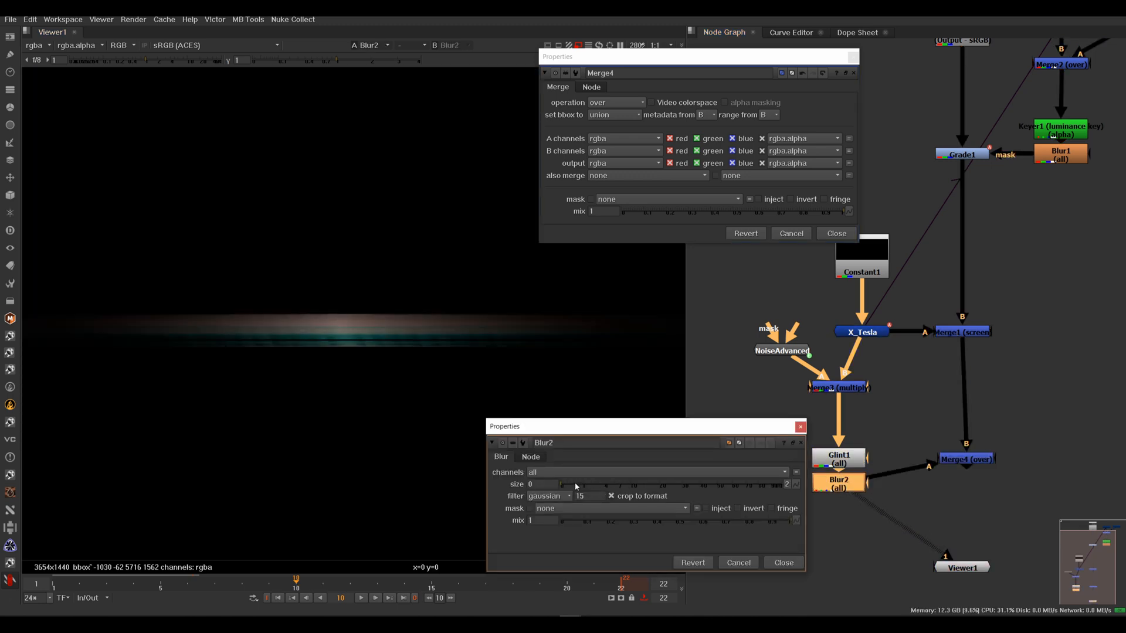
{"action": "left_click_drag", "start_coordinate": [589, 484], "coordinate": [629, 483]}
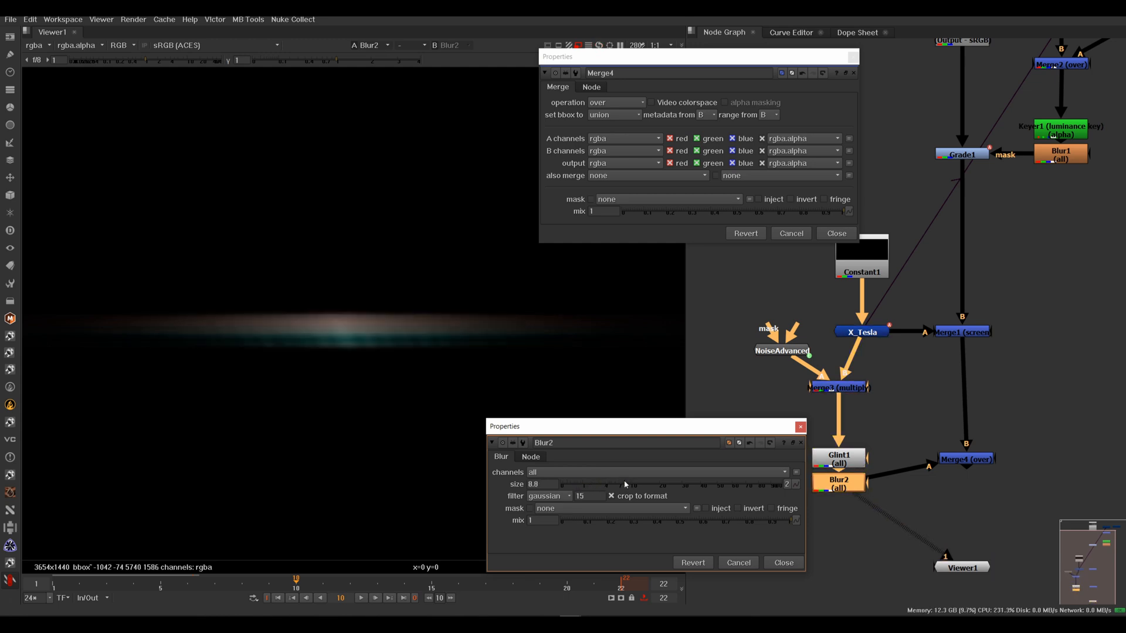
{"action": "left_click", "coordinate": [800, 427]}
{"action": "left_click", "coordinate": [974, 460]}
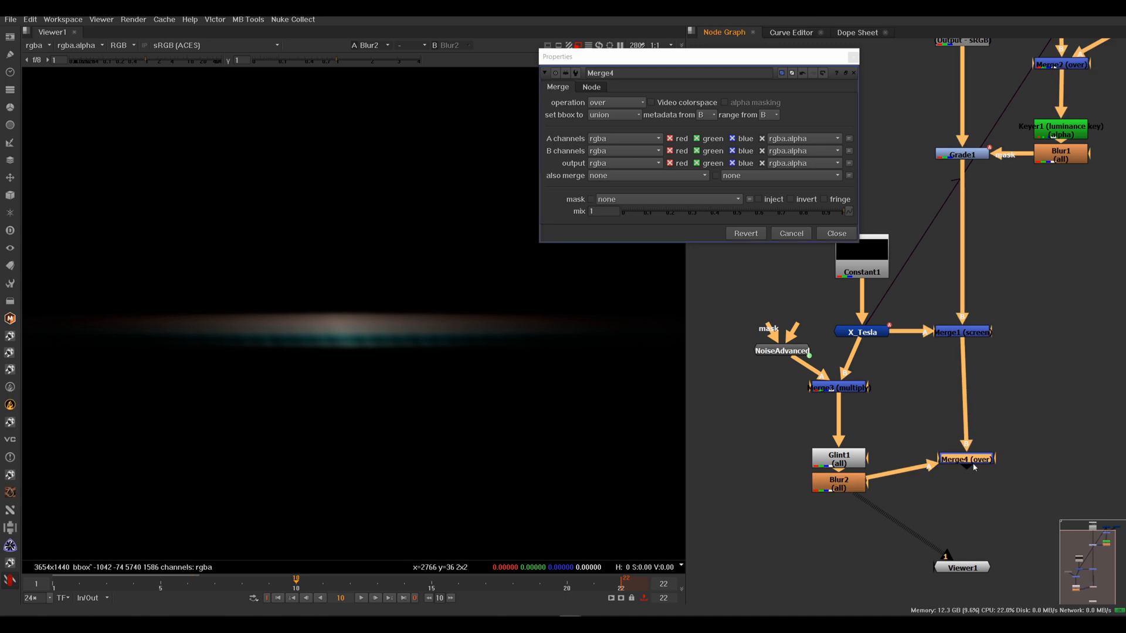
View Merge4, align it beneath Merge1 level with Blur2, and set its operation to plus.
{"action": "key", "text": "1"}
{"action": "left_click_drag", "start_coordinate": [974, 461], "coordinate": [973, 485]}
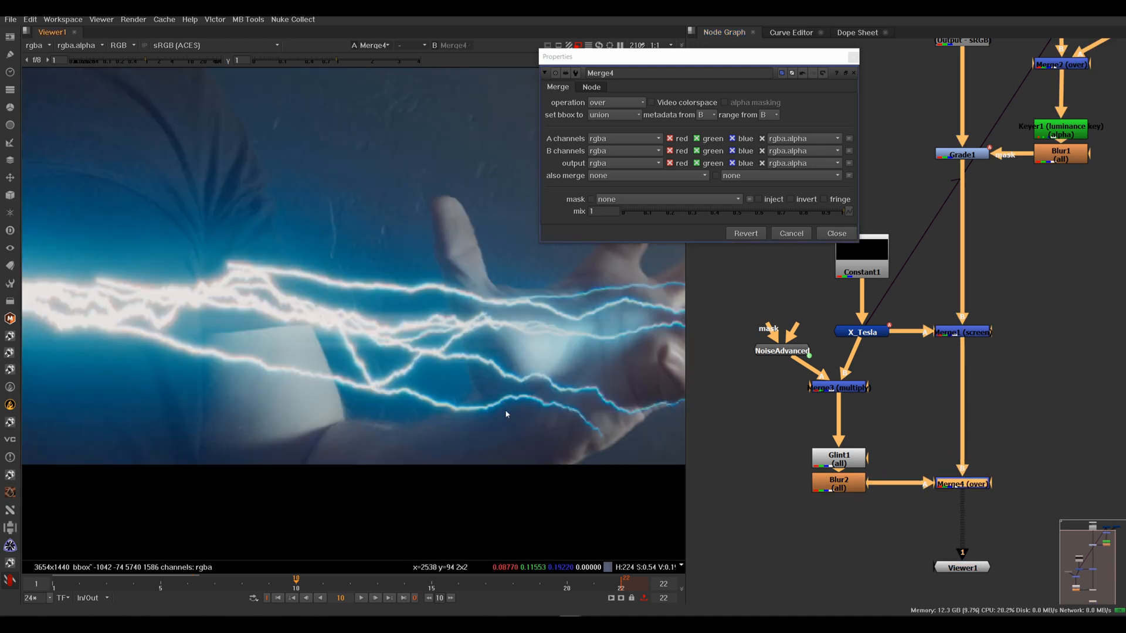
{"action": "key", "text": "f"}
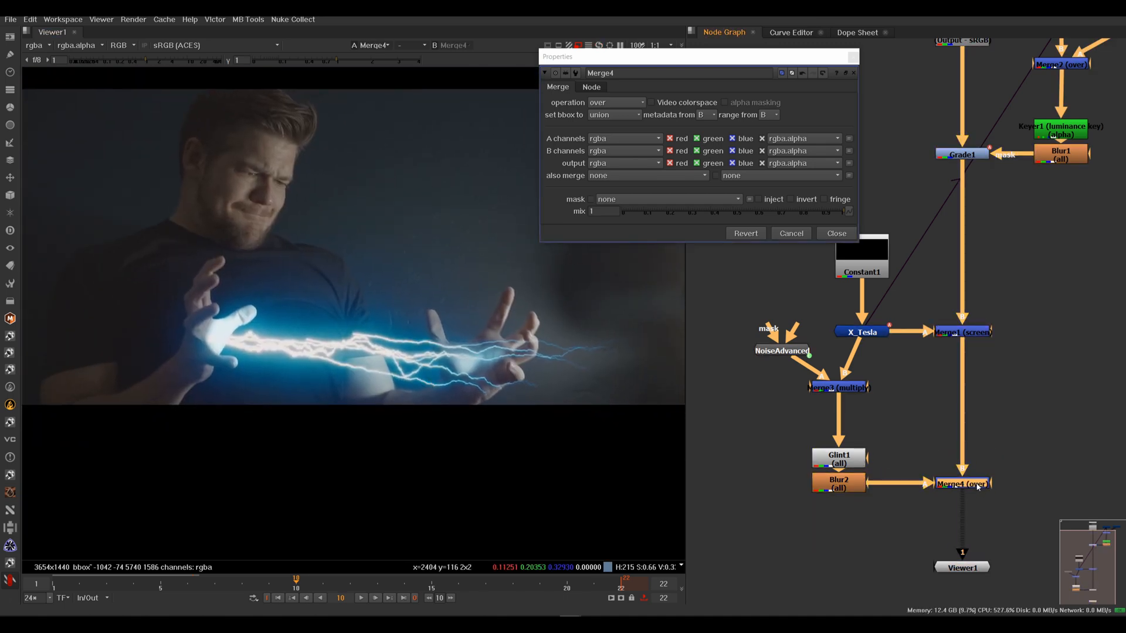
{"action": "left_click", "coordinate": [637, 103]}
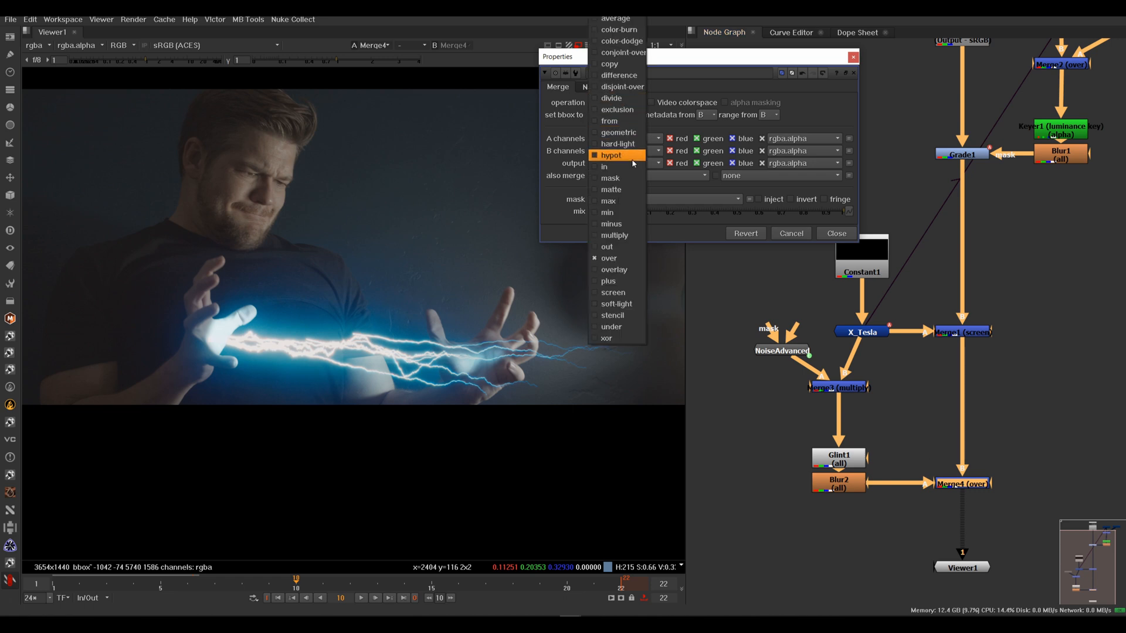
{"action": "left_click", "coordinate": [626, 280]}
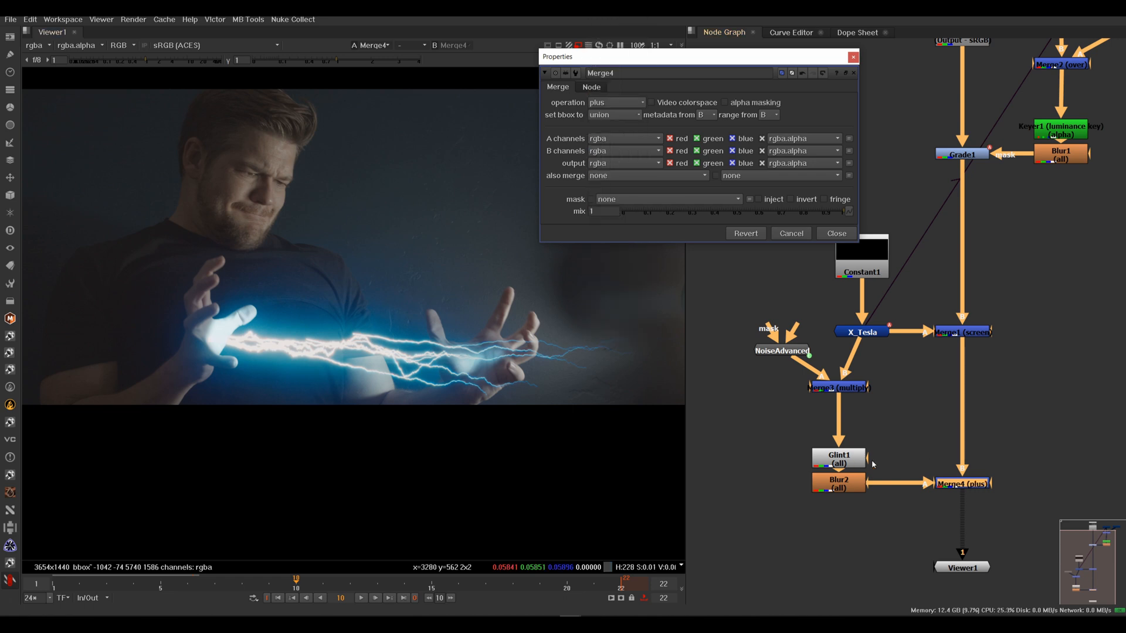
Strengthen Glint1 with length 1000, aspect ratio 1.085, from color 1.42, tolerance 0.525 and gamma 1.645.
{"action": "double_click", "coordinate": [853, 465]}
{"action": "left_click_drag", "start_coordinate": [590, 241], "coordinate": [764, 237]}
{"action": "left_click", "coordinate": [850, 58]}
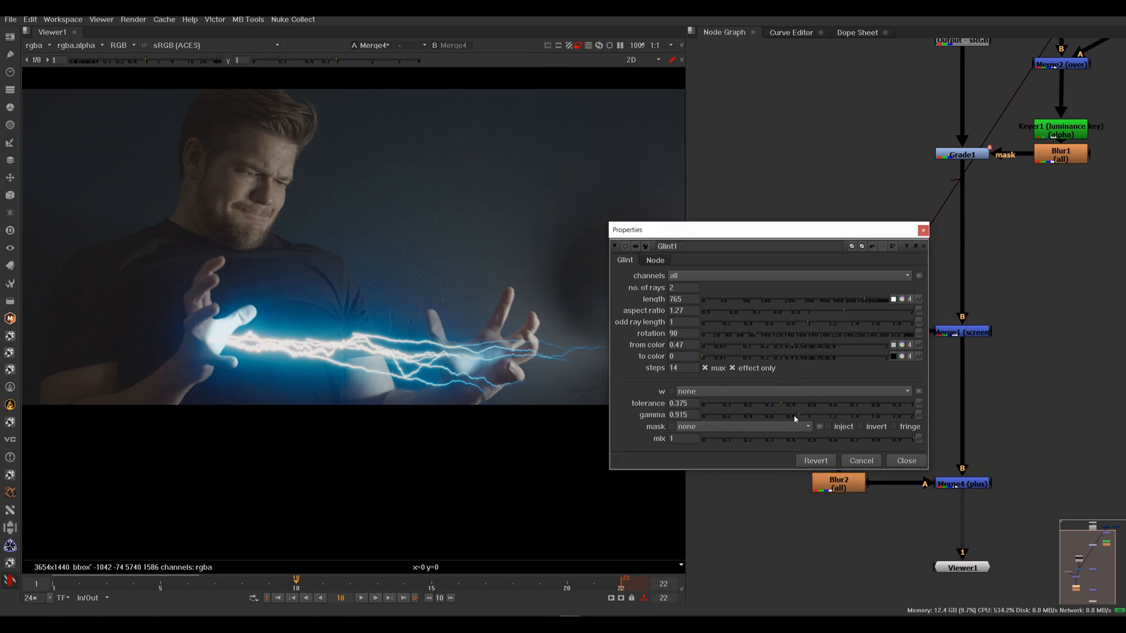
{"action": "mouse_move", "coordinate": [794, 414]}
{"action": "left_mouse_down"}
{"action": "mouse_move", "coordinate": [870, 416]}
{"action": "mouse_move", "coordinate": [816, 404]}
{"action": "left_mouse_up"}
{"action": "left_click_drag", "start_coordinate": [846, 309], "coordinate": [902, 303]}
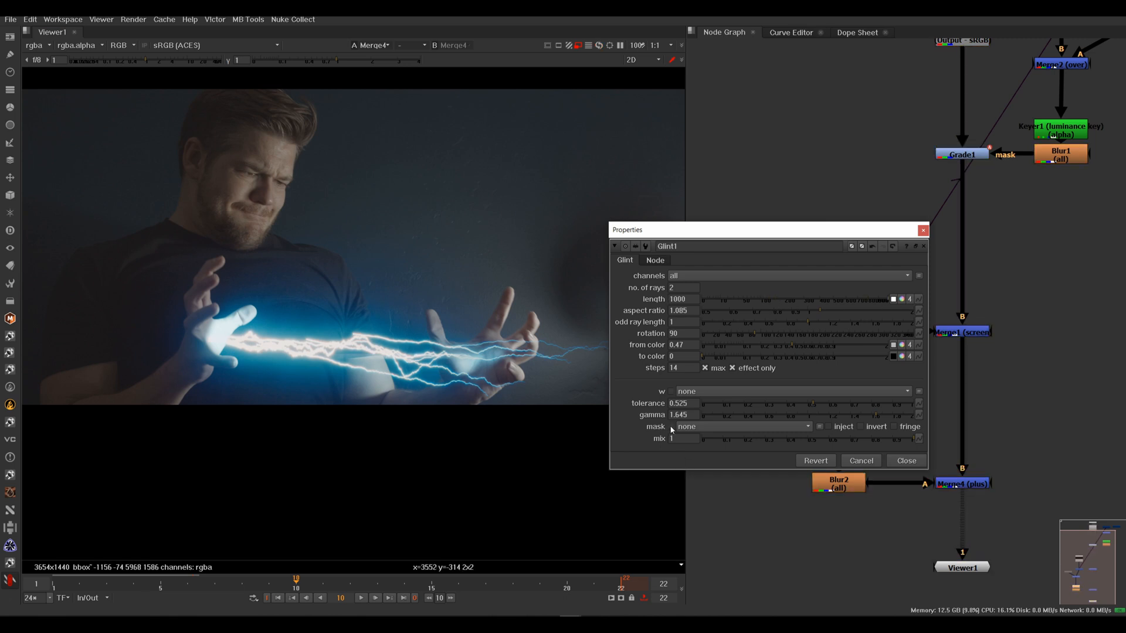
{"action": "mouse_move", "coordinate": [842, 345]}
{"action": "left_mouse_down"}
{"action": "mouse_move", "coordinate": [870, 350]}
{"action": "mouse_move", "coordinate": [833, 343]}
{"action": "left_mouse_up"}
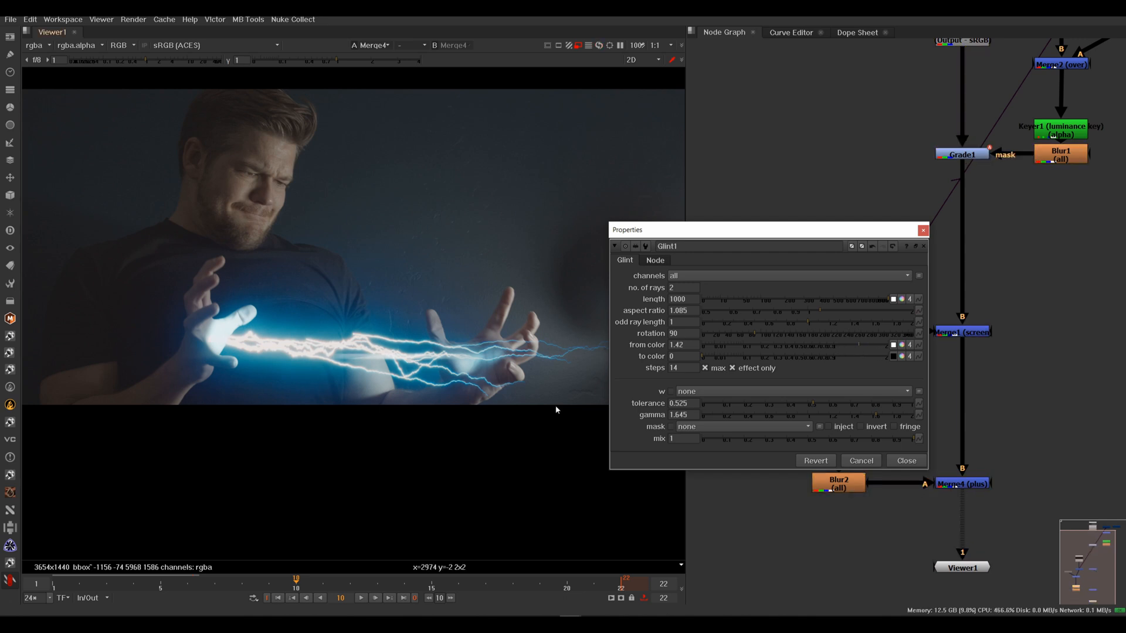
{"action": "left_click", "coordinate": [923, 229]}
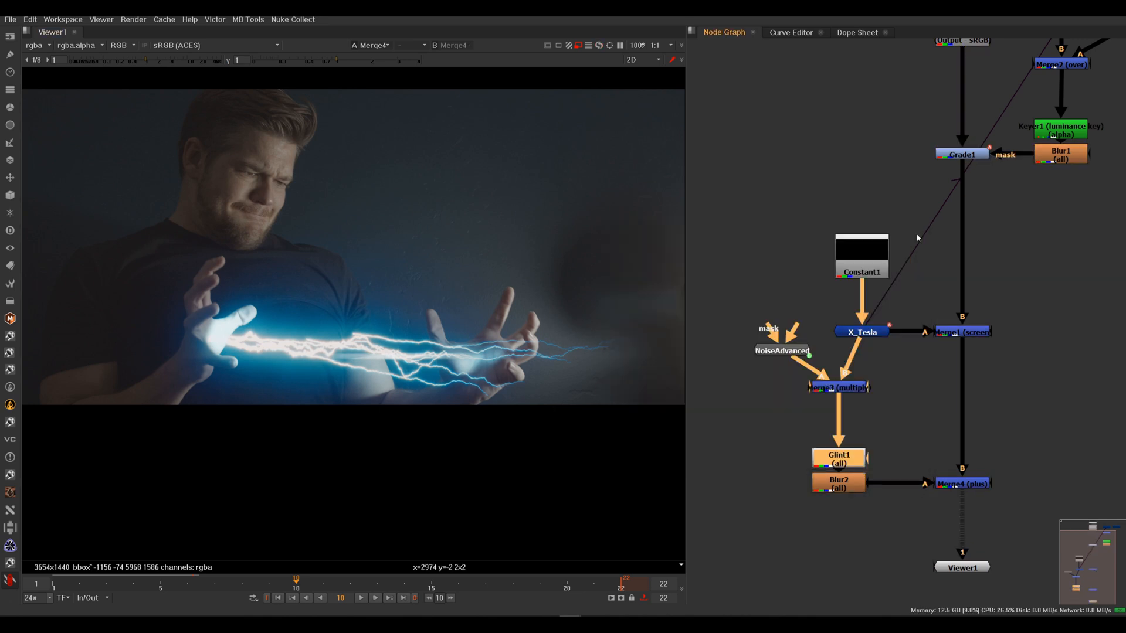
Play the composite from the first frame to check the glint in motion, and return to frame 10.
{"action": "scroll", "coordinate": [420, 368], "scroll_direction": "up", "scroll_amount": 4}
{"action": "scroll", "coordinate": [420, 369], "scroll_direction": "down", "scroll_amount": 5}
{"action": "scroll", "coordinate": [420, 369], "scroll_direction": "down", "scroll_amount": 1}
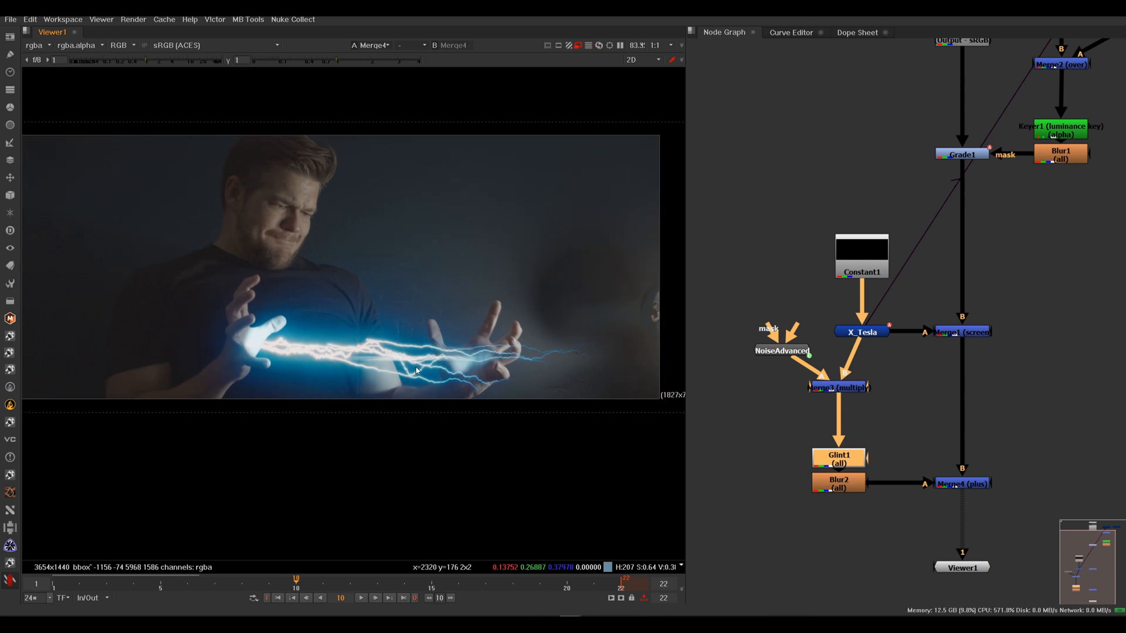
{"action": "left_click", "coordinate": [278, 598]}
{"action": "left_click", "coordinate": [365, 596]}
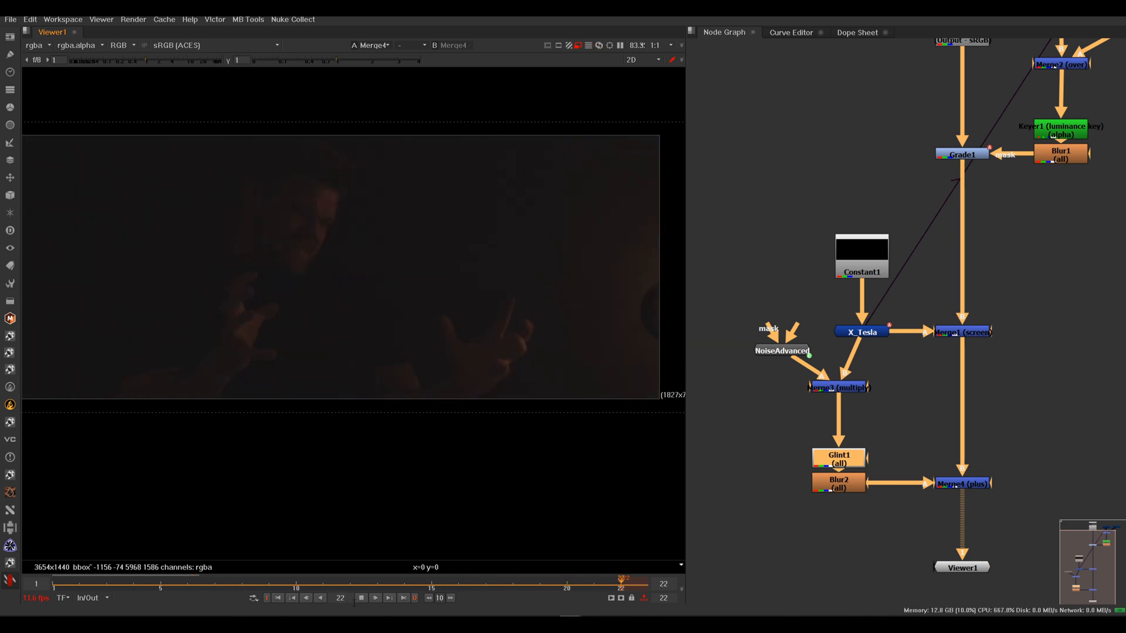
{"action": "left_click", "coordinate": [361, 598]}
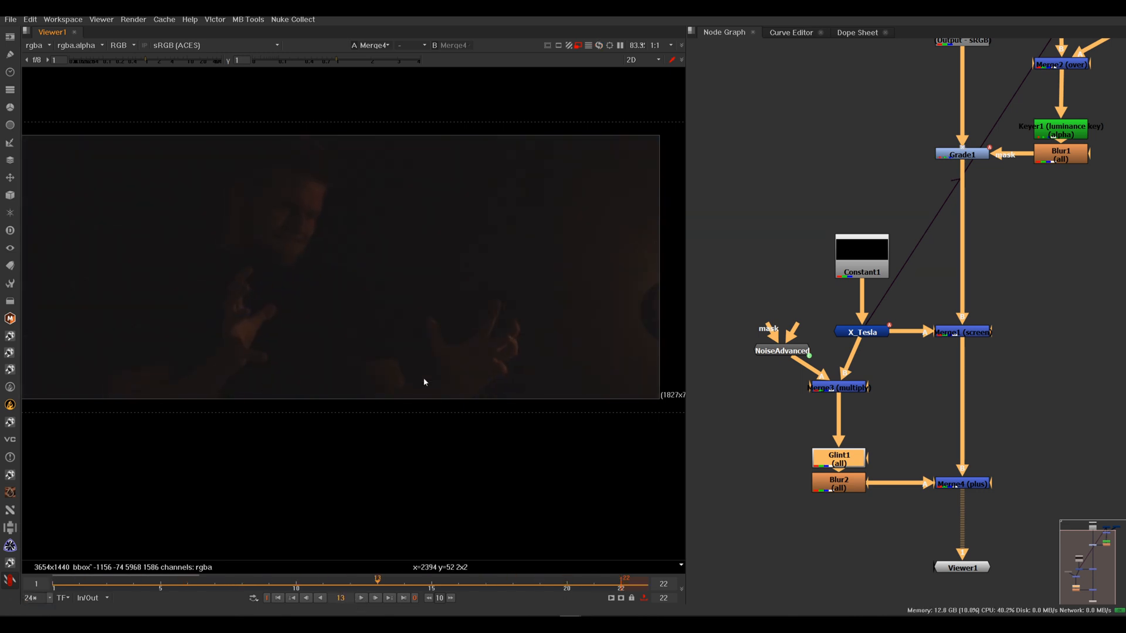
{"action": "left_click", "coordinate": [284, 583]}
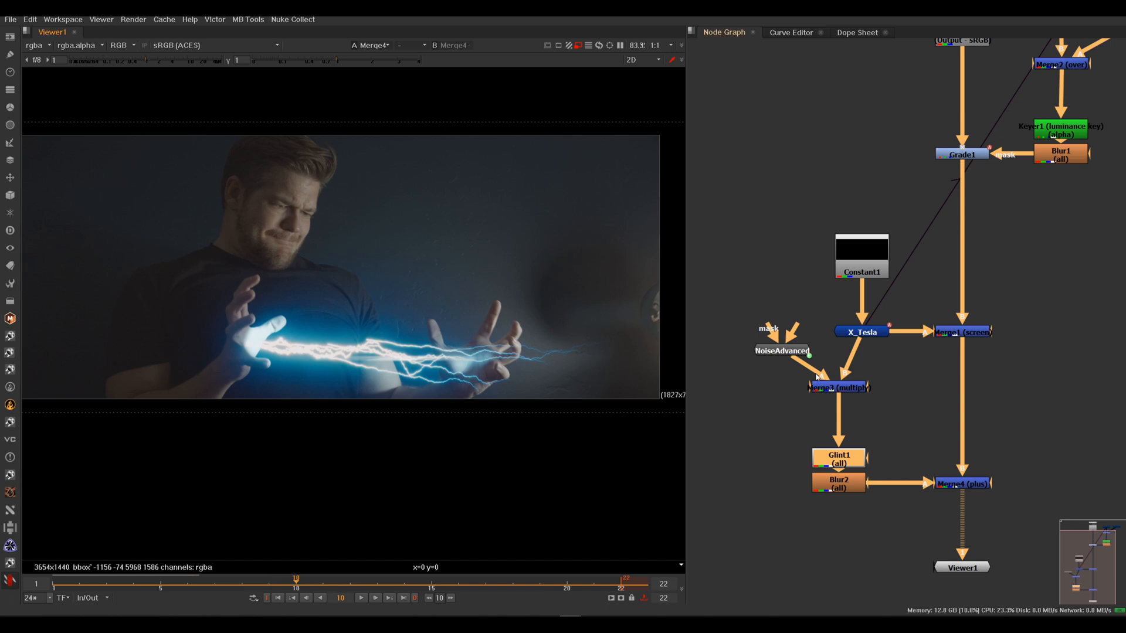
Raise the lacunarity of the NoiseAdvanced node to 1.34.
{"action": "double_click", "coordinate": [795, 352]}
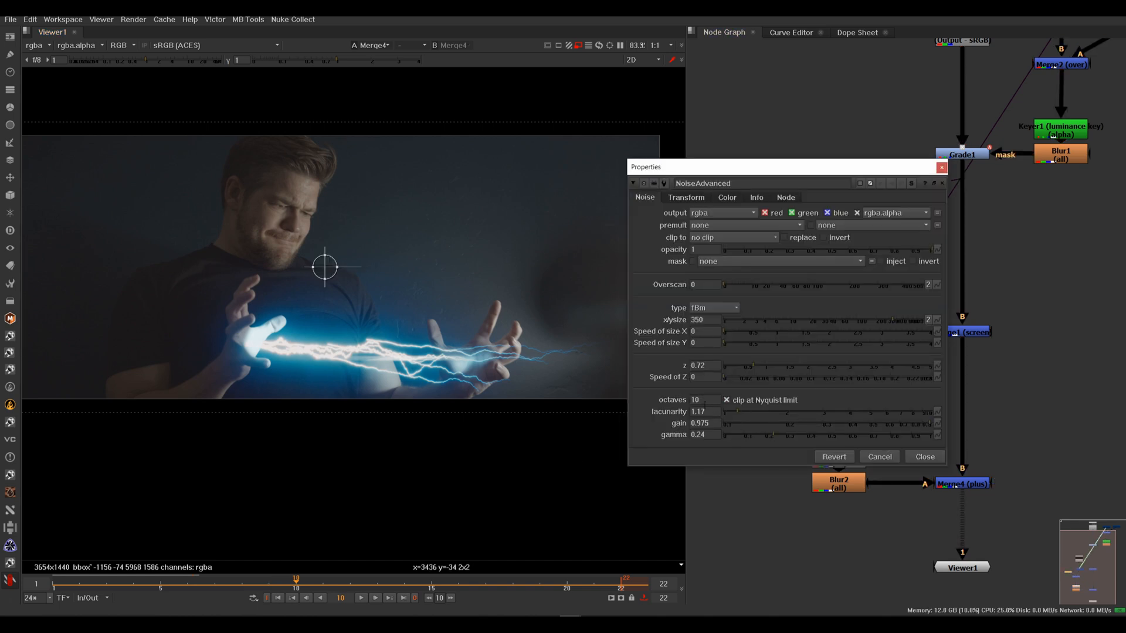
{"action": "left_click", "coordinate": [747, 414]}
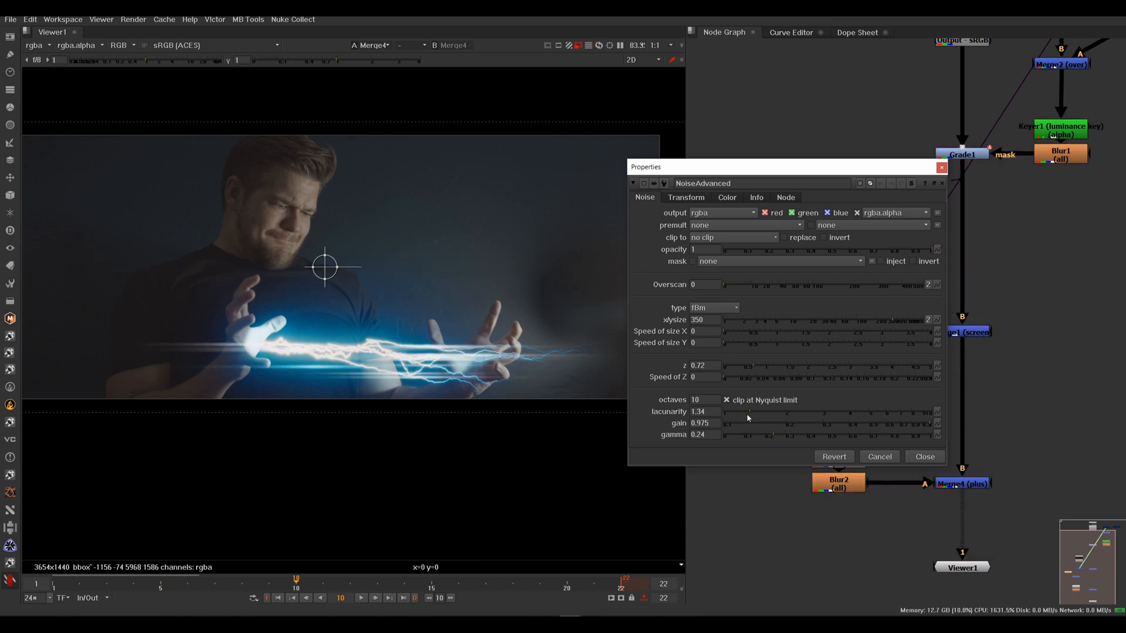
{"action": "left_click", "coordinate": [941, 168]}
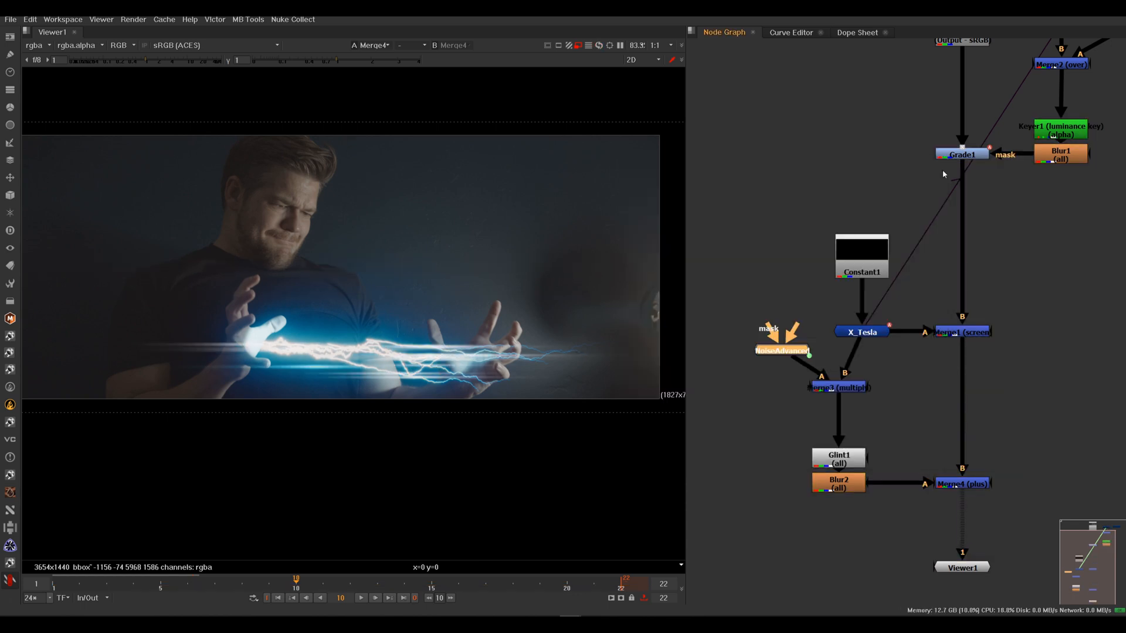
Reduce the mix of Merge4 to 0.27 to soften the glint over the plate.
{"action": "left_click", "coordinate": [957, 486]}
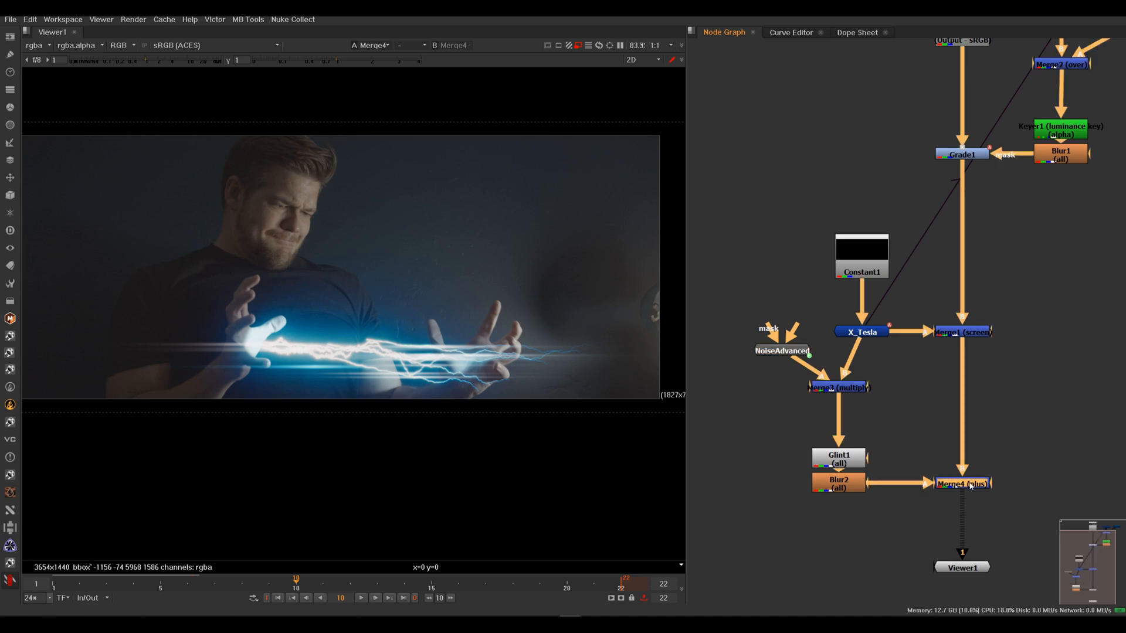
{"action": "double_click", "coordinate": [972, 485]}
{"action": "left_click_drag", "start_coordinate": [738, 213], "coordinate": [715, 209]}
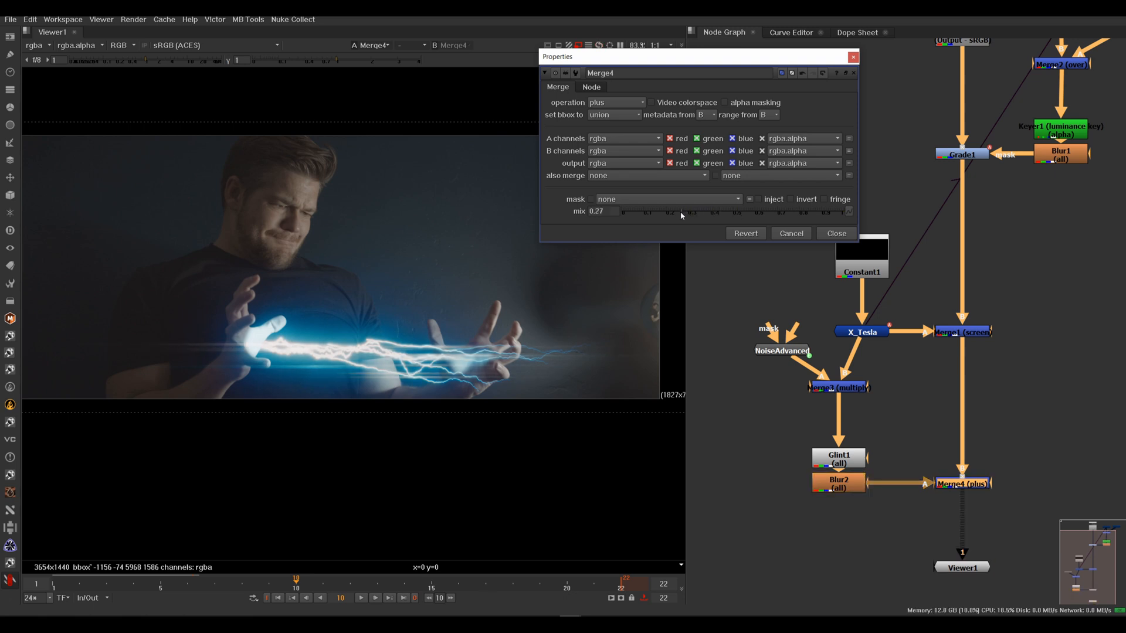
{"action": "left_click", "coordinate": [853, 57]}
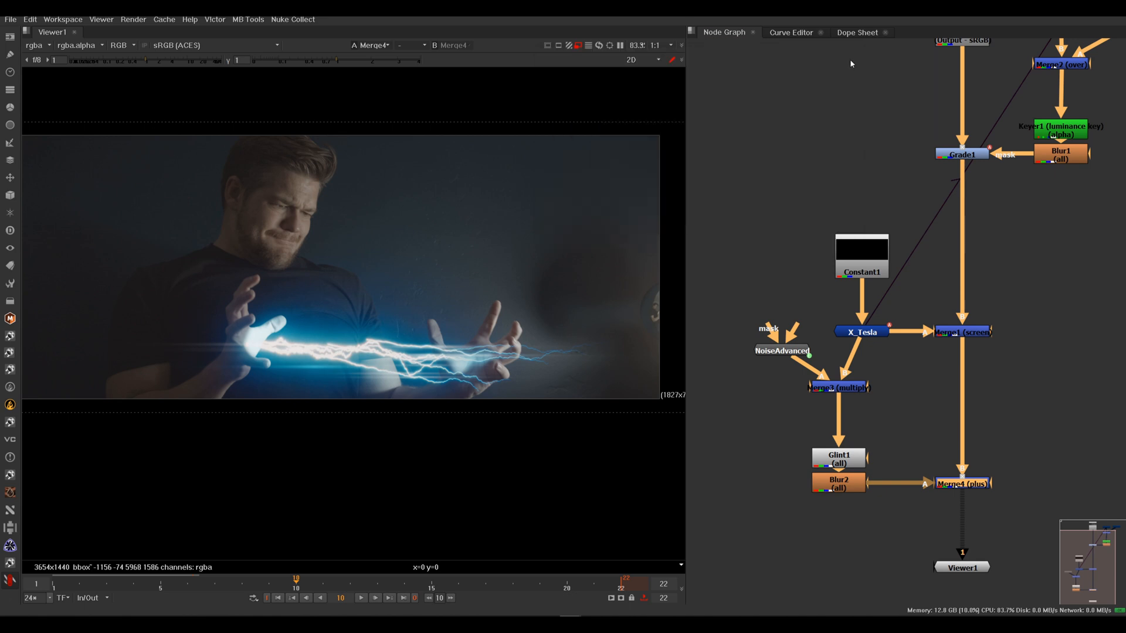
Tint Glint1's from color blue by raising its temperature to 1.48.
{"action": "double_click", "coordinate": [850, 459]}
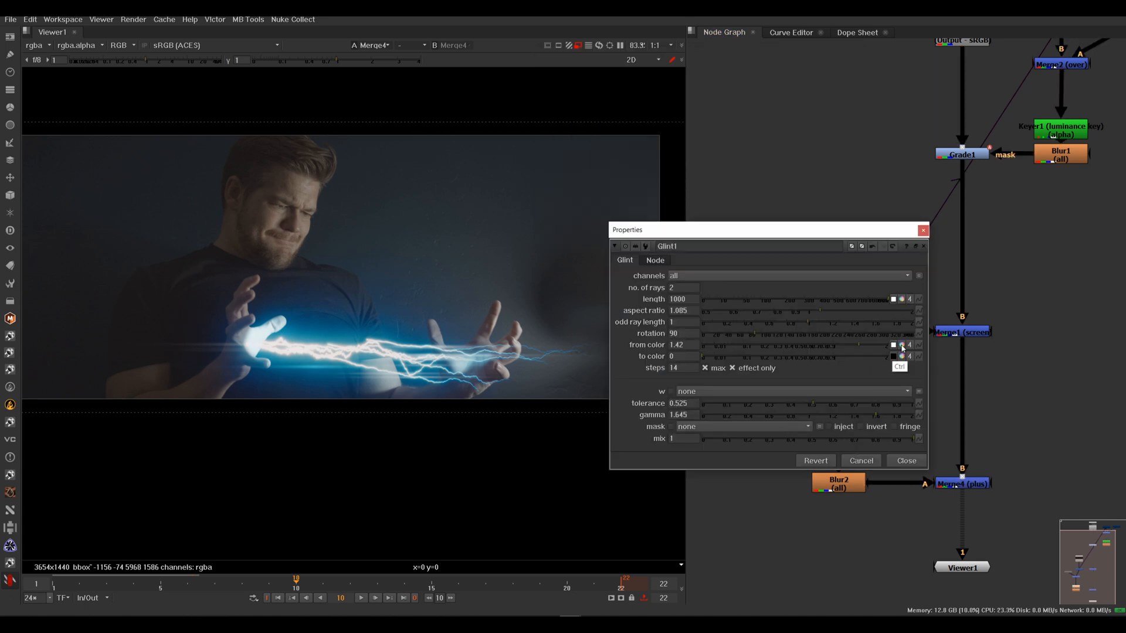
{"action": "left_click", "coordinate": [901, 348]}
{"action": "left_click_drag", "start_coordinate": [913, 347], "coordinate": [514, 157]}
{"action": "left_click_drag", "start_coordinate": [716, 157], "coordinate": [752, 164]}
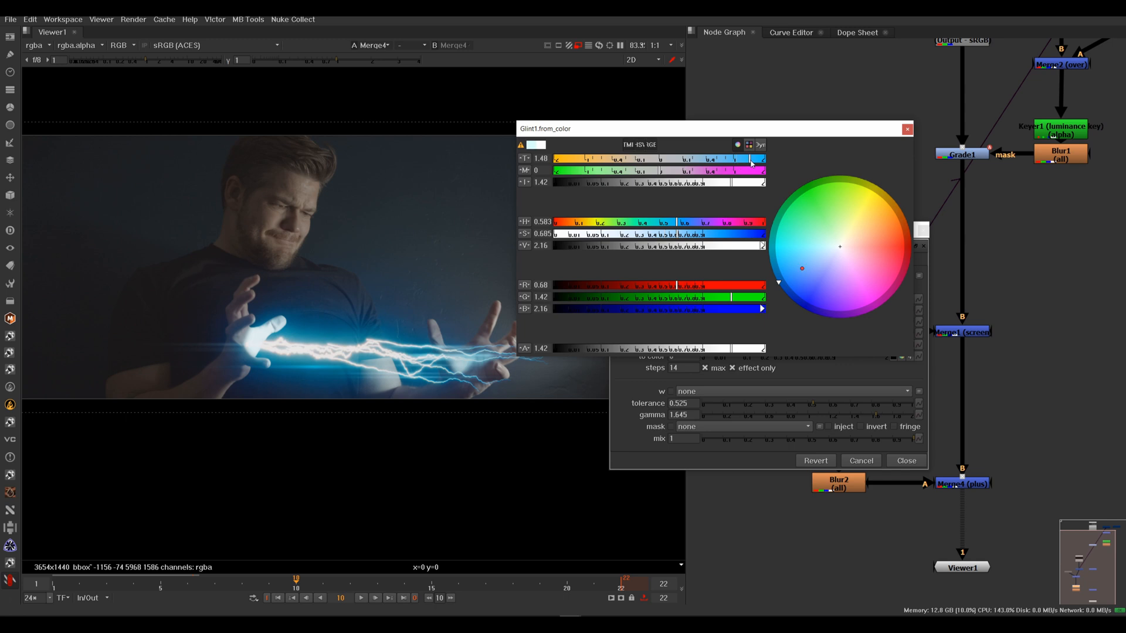
{"action": "left_click", "coordinate": [907, 129]}
{"action": "left_click", "coordinate": [923, 230]}
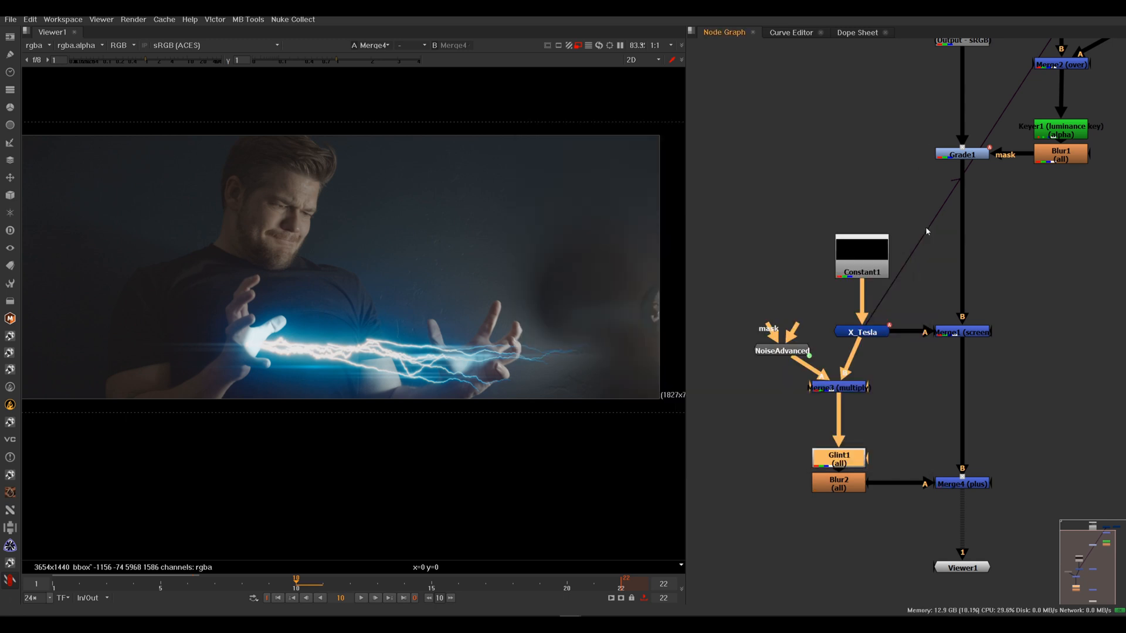
Examine the bounding box around the full composite and the Blur2 output in relation to the frame.
{"action": "scroll", "coordinate": [478, 362], "scroll_direction": "down", "scroll_amount": 3}
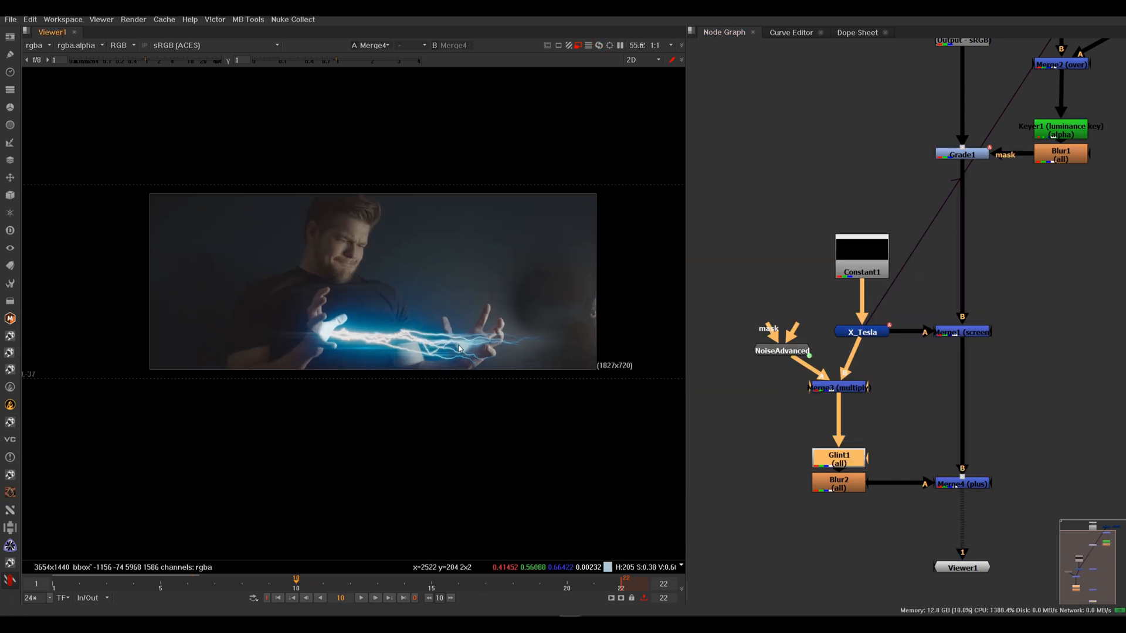
{"action": "scroll", "coordinate": [459, 349], "scroll_direction": "down", "scroll_amount": 3}
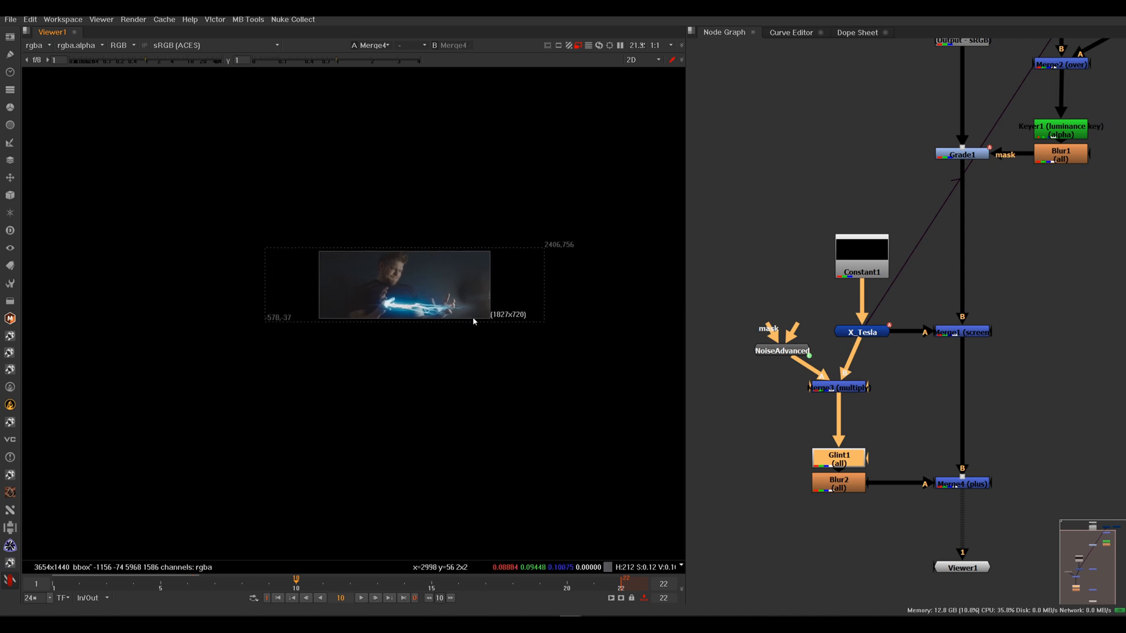
{"action": "scroll", "coordinate": [512, 322], "scroll_direction": "up", "scroll_amount": 3}
{"action": "scroll", "coordinate": [504, 317], "scroll_direction": "down", "scroll_amount": 3}
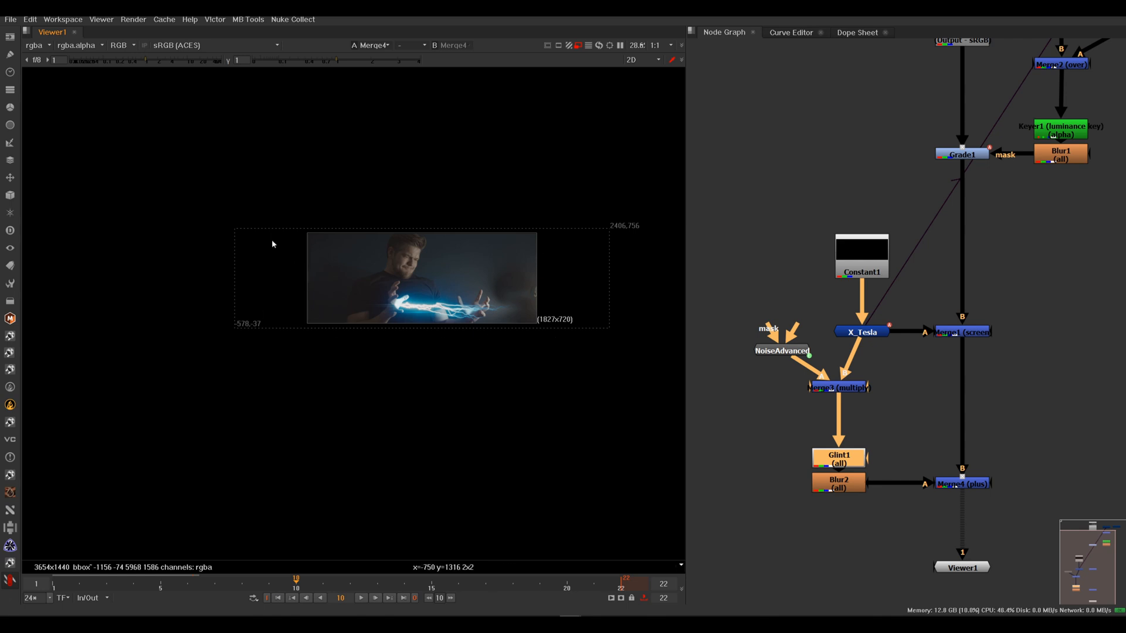
{"action": "left_click", "coordinate": [845, 484]}
{"action": "key", "text": "1"}
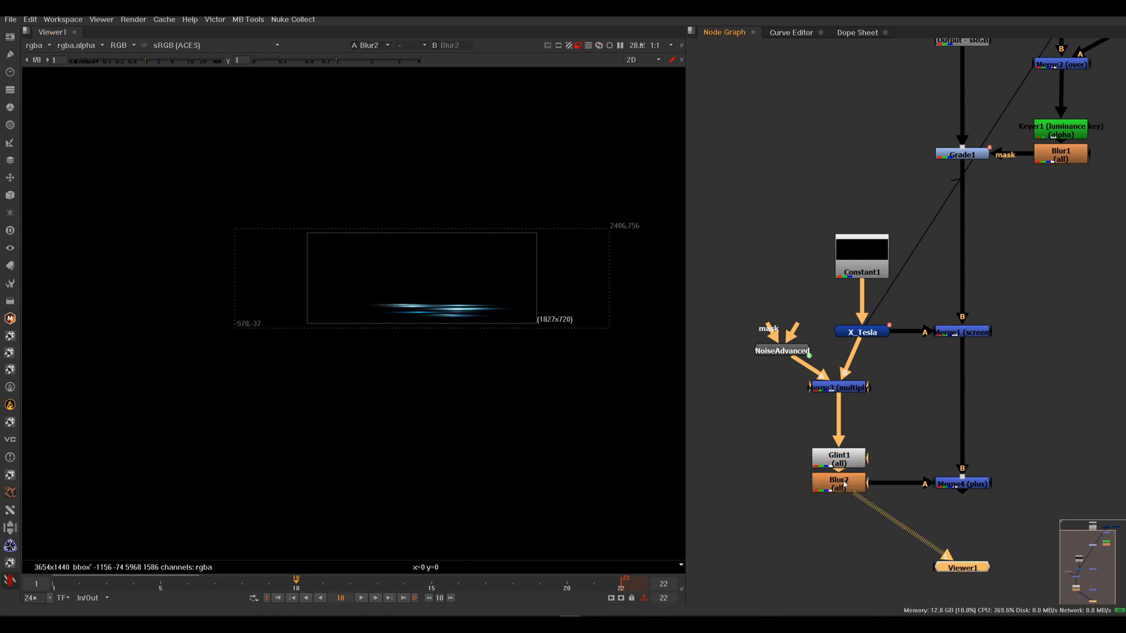
View NoiseAdvanced, Merge3, Constant1, X_Tesla and Glint1 in turn to trace where the bounding box grows, and return to Merge4.
{"action": "left_click", "coordinate": [849, 388]}
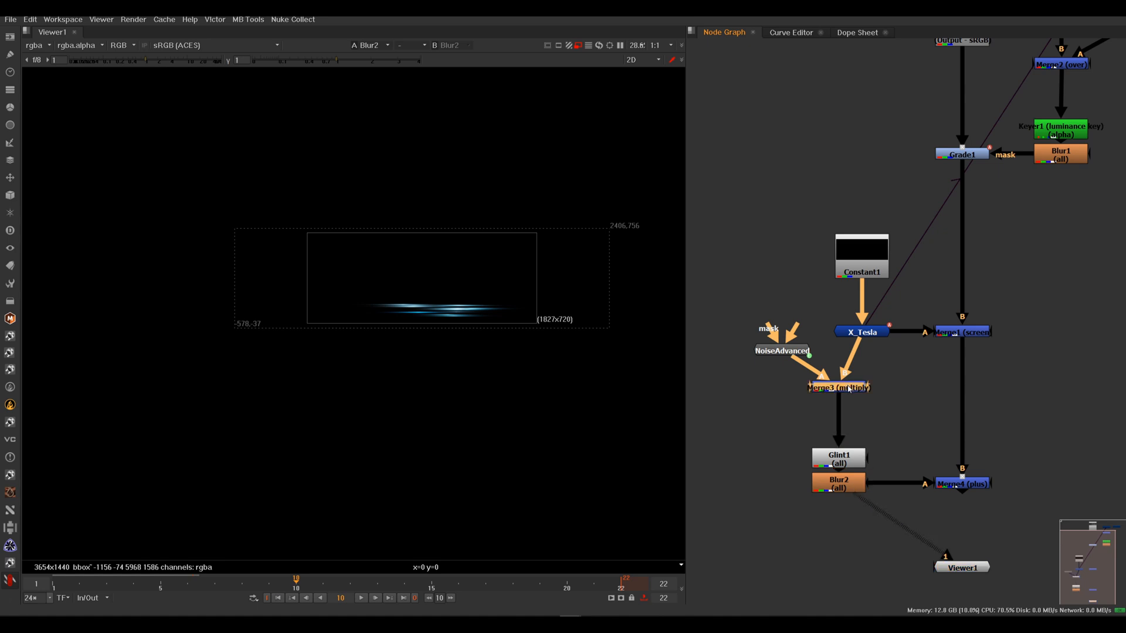
{"action": "left_click", "coordinate": [796, 354]}
{"action": "key", "text": "1"}
{"action": "left_click", "coordinate": [846, 389]}
{"action": "key", "text": "1"}
{"action": "left_click", "coordinate": [864, 271]}
{"action": "key", "text": "1"}
{"action": "left_click", "coordinate": [871, 332]}
{"action": "key", "text": "1"}
{"action": "left_click", "coordinate": [843, 456]}
{"action": "key", "text": "1"}
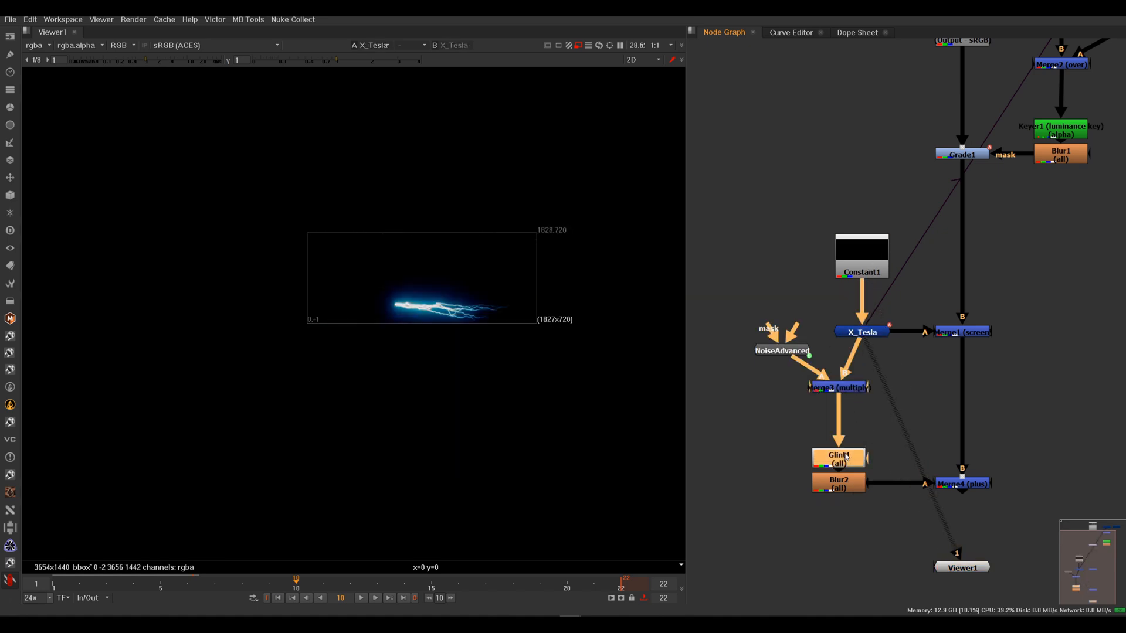
{"action": "left_click", "coordinate": [845, 390]}
{"action": "key", "text": "1"}
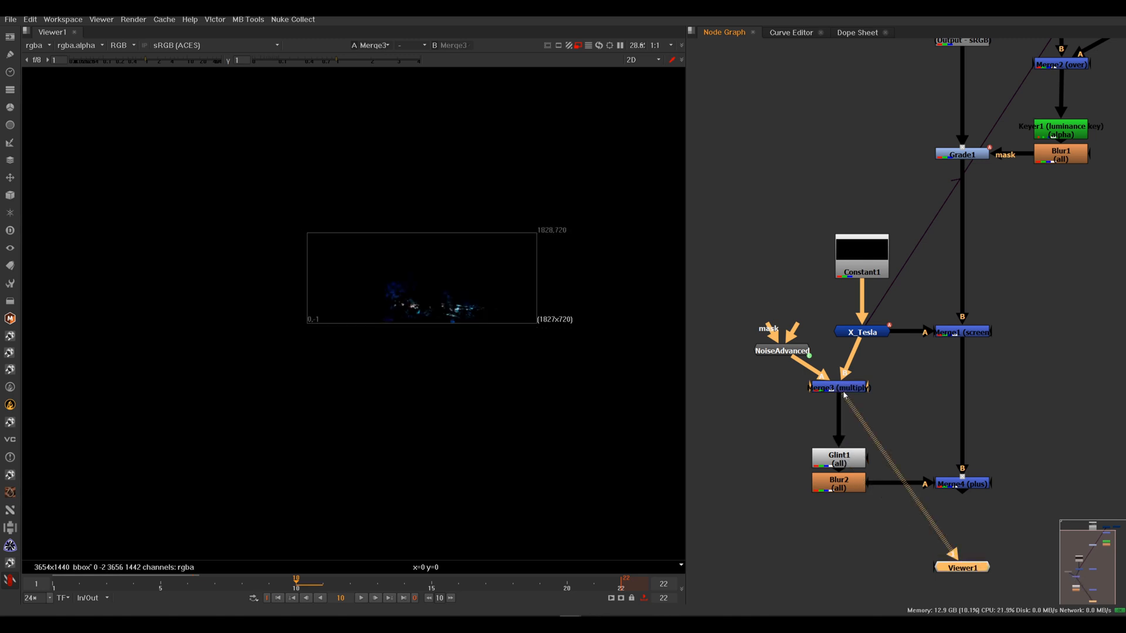
{"action": "left_click", "coordinate": [843, 463]}
{"action": "key", "text": "1"}
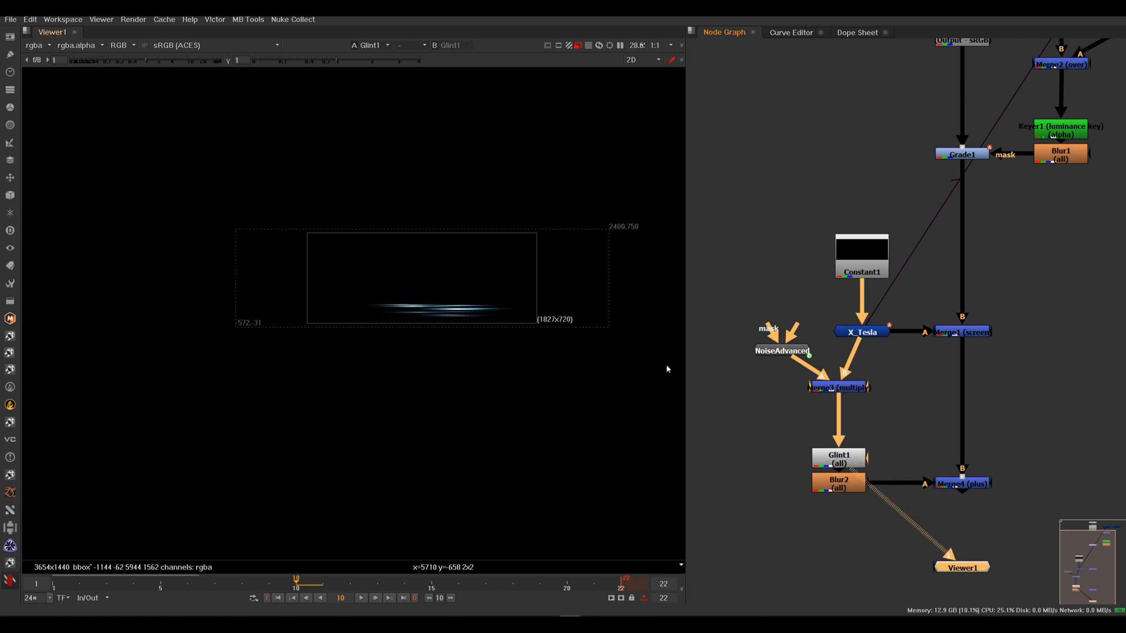
{"action": "left_click", "coordinate": [966, 485]}
{"action": "key", "text": "1"}
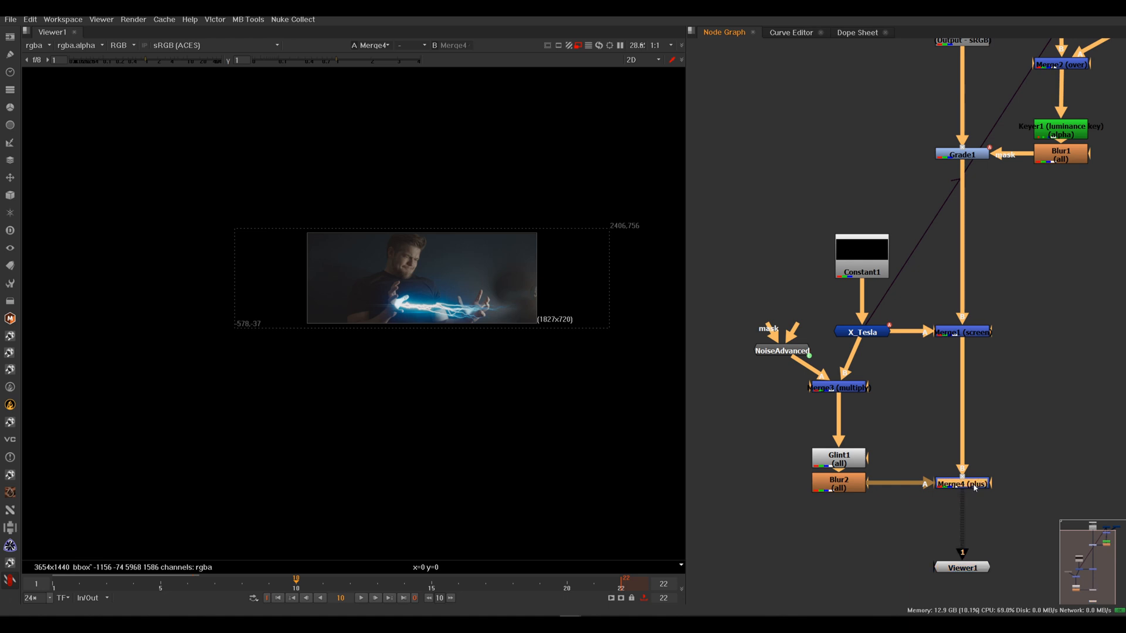
Open the Merge4 properties and compare the bounding boxes of its inputs Merge1 and Blur2 with its output.
{"action": "double_click", "coordinate": [970, 483]}
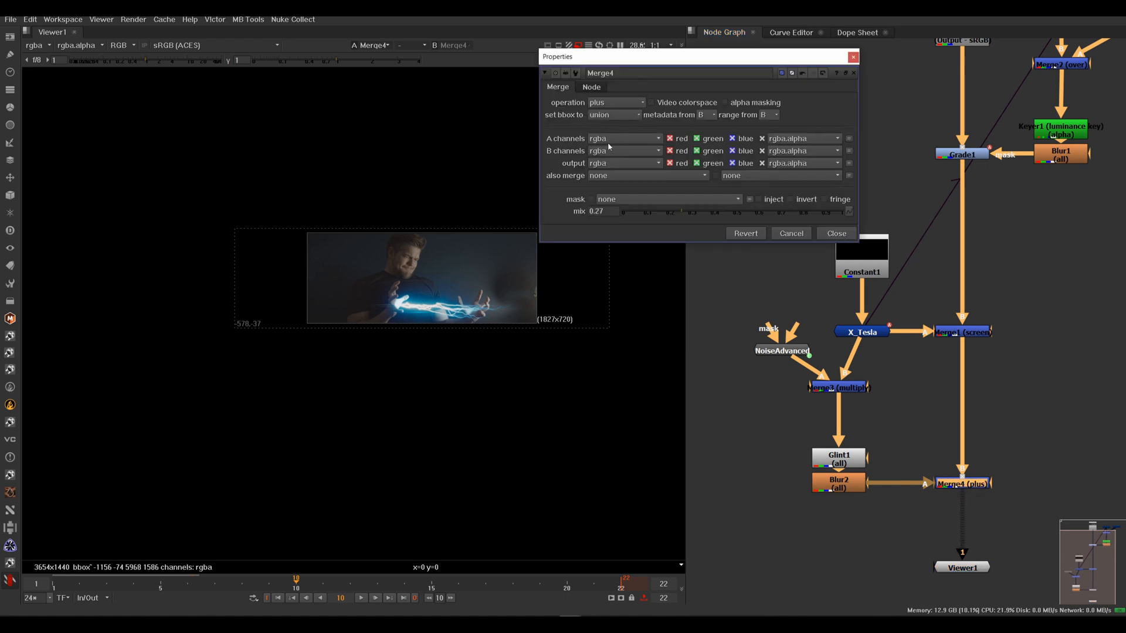
{"action": "left_click_drag", "start_coordinate": [640, 59], "coordinate": [411, 405]}
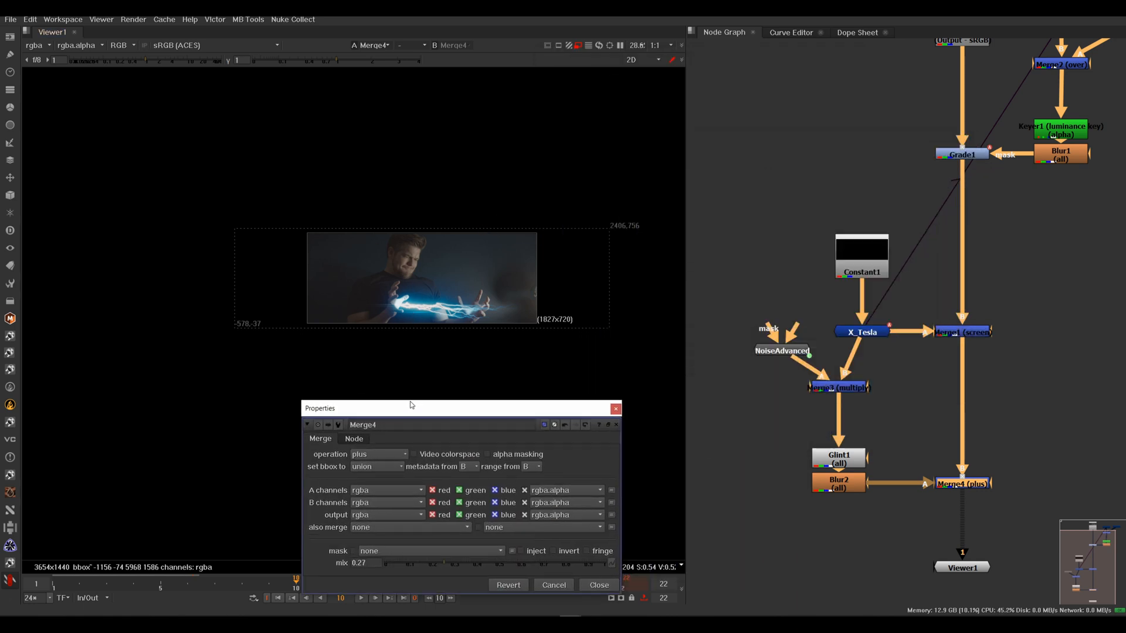
{"action": "left_click", "coordinate": [972, 334]}
{"action": "key", "text": "1"}
{"action": "left_click", "coordinate": [853, 483]}
{"action": "key", "text": "1"}
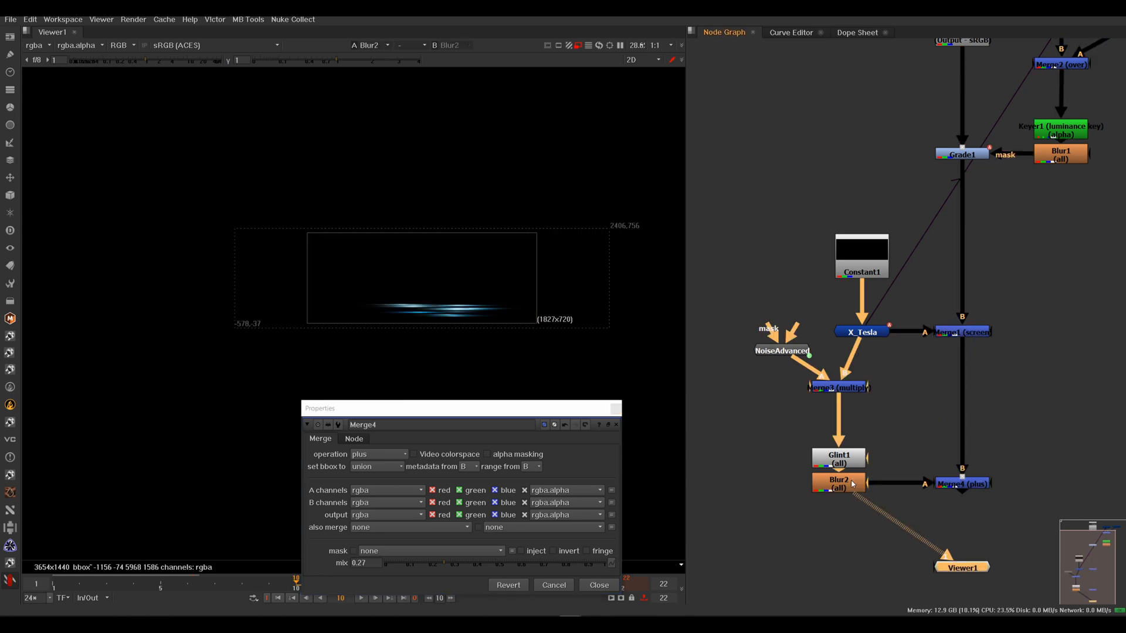
{"action": "left_click", "coordinate": [949, 480]}
{"action": "key", "text": "1"}
Set Merge4's bounding box option to B so it follows the plate.
{"action": "left_click_drag", "start_coordinate": [540, 411], "coordinate": [876, 283]}
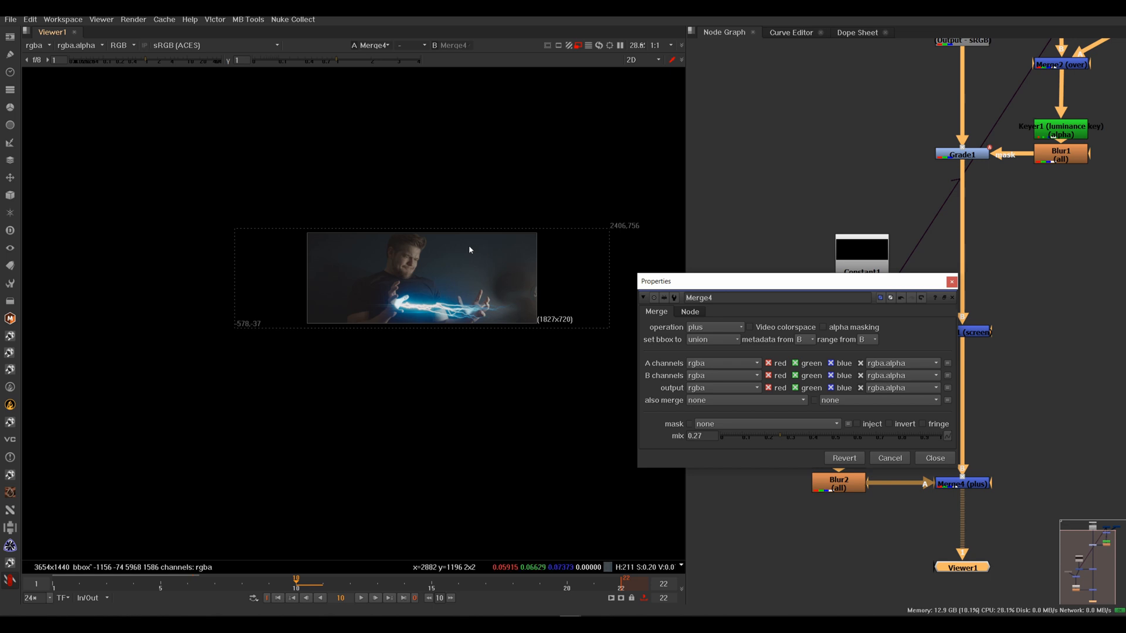
{"action": "left_click_drag", "start_coordinate": [731, 286], "coordinate": [744, 216]}
{"action": "left_click", "coordinate": [730, 271]}
{"action": "left_click", "coordinate": [720, 307]}
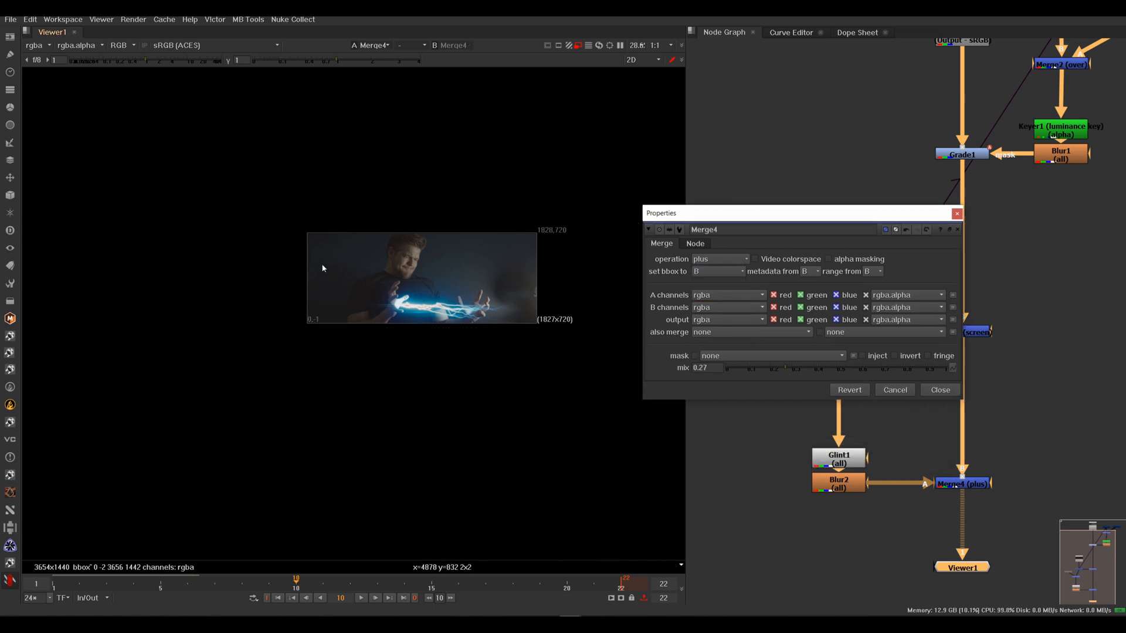
Close the Merge4 properties and play back the sequence to review the electricity composite within the frame.
{"action": "scroll", "coordinate": [463, 300], "scroll_direction": "up", "scroll_amount": 3}
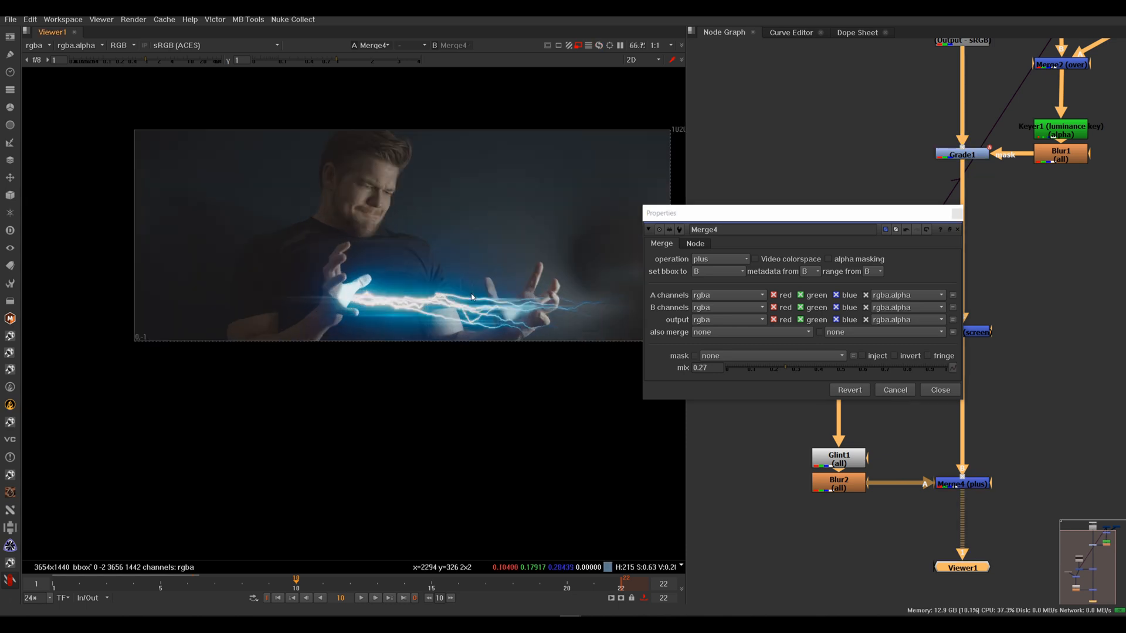
{"action": "scroll", "coordinate": [393, 273], "scroll_direction": "down", "scroll_amount": 1}
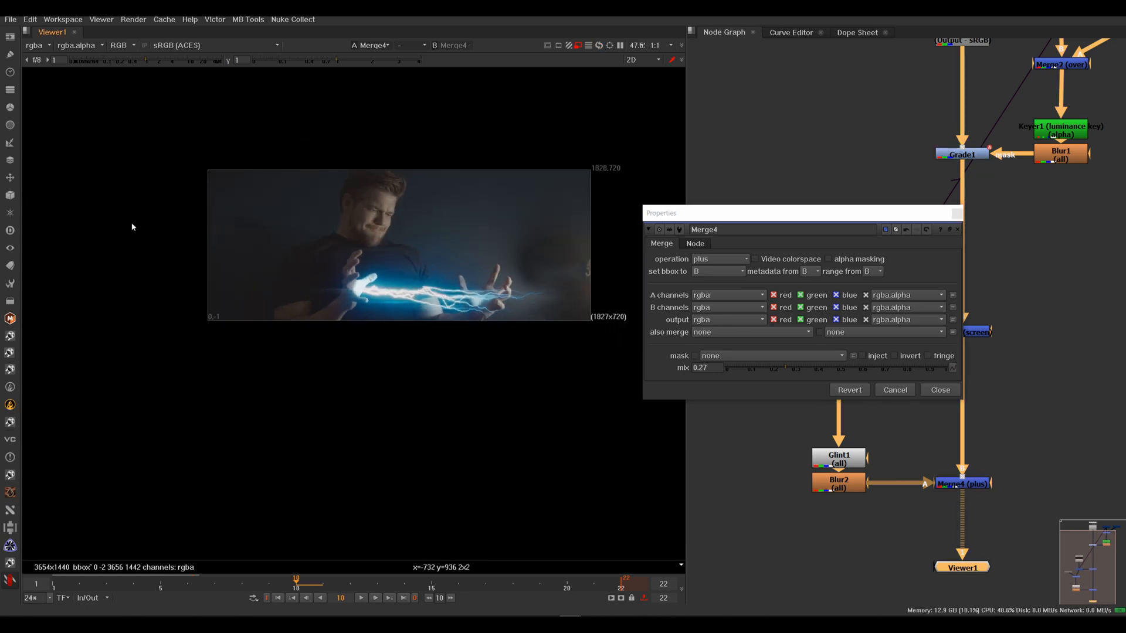
{"action": "left_click", "coordinate": [956, 214]}
{"action": "middle_click_drag", "start_coordinate": [429, 296], "coordinate": [410, 313]}
{"action": "scroll", "coordinate": [425, 322], "scroll_direction": "up", "scroll_amount": 3}
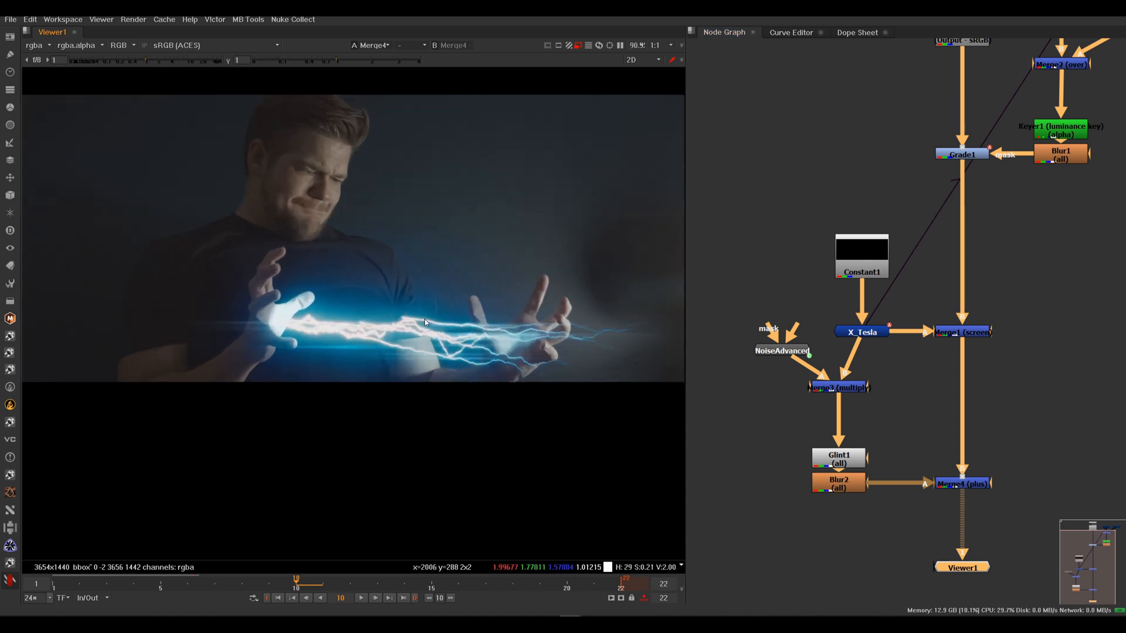
{"action": "scroll", "coordinate": [423, 322], "scroll_direction": "down", "scroll_amount": 1}
{"action": "left_click", "coordinate": [361, 597]}
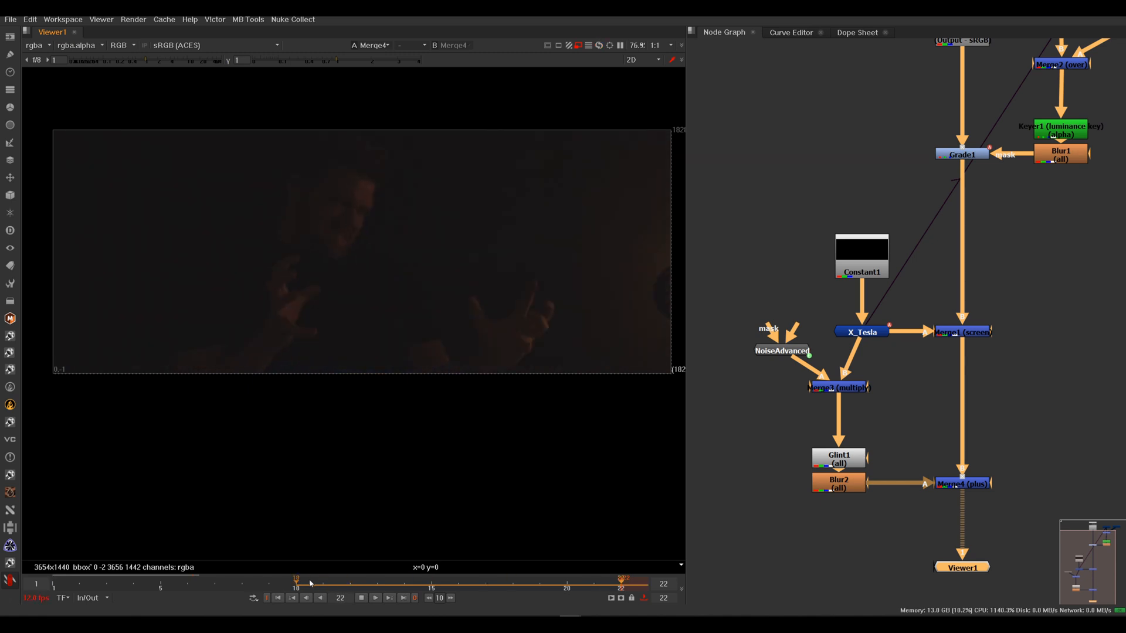
{"action": "left_click", "coordinate": [360, 598]}
{"action": "left_click", "coordinate": [359, 598]}
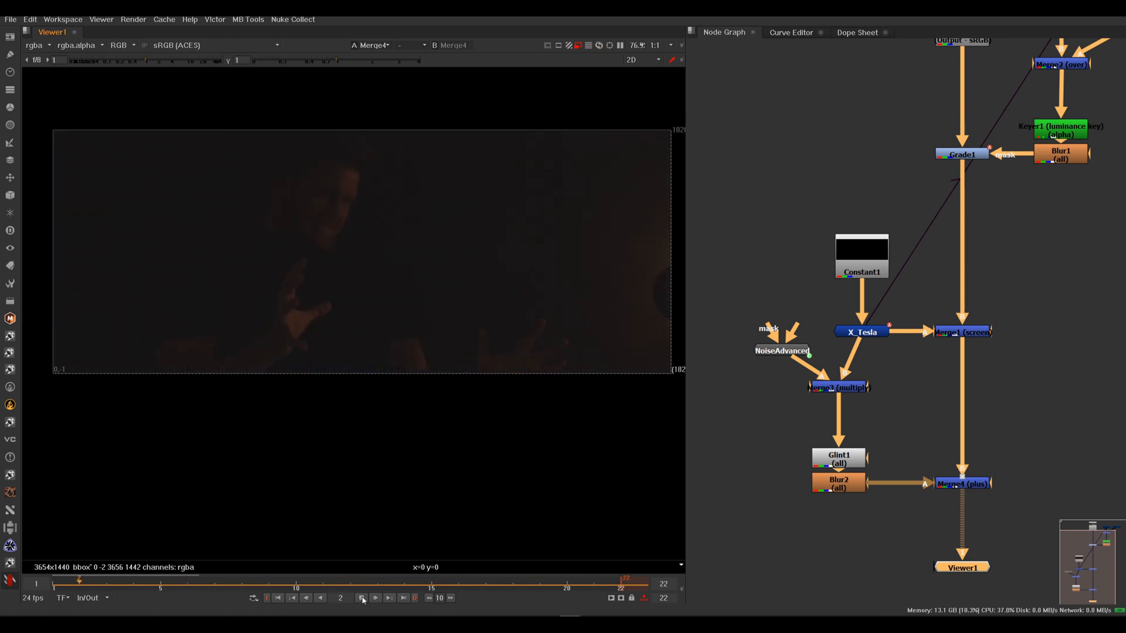
{"action": "left_click", "coordinate": [361, 598]}
{"action": "left_click", "coordinate": [362, 598]}
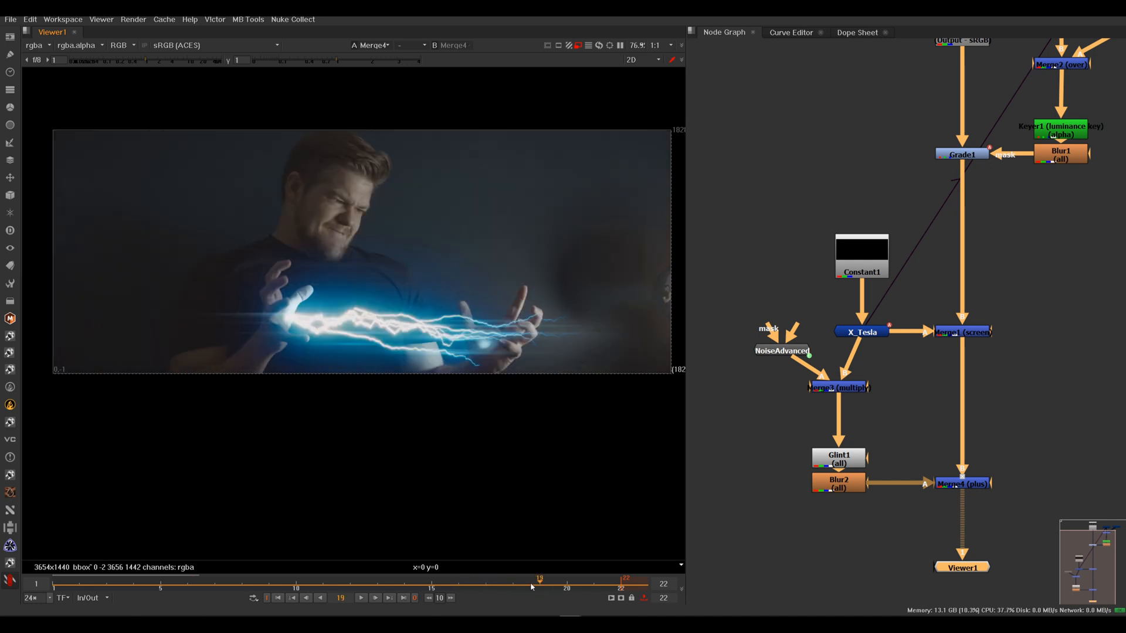
Raise Grade1's mix to 0.91 to strengthen the blue light on the hands, and close its properties.
{"action": "double_click", "coordinate": [969, 155]}
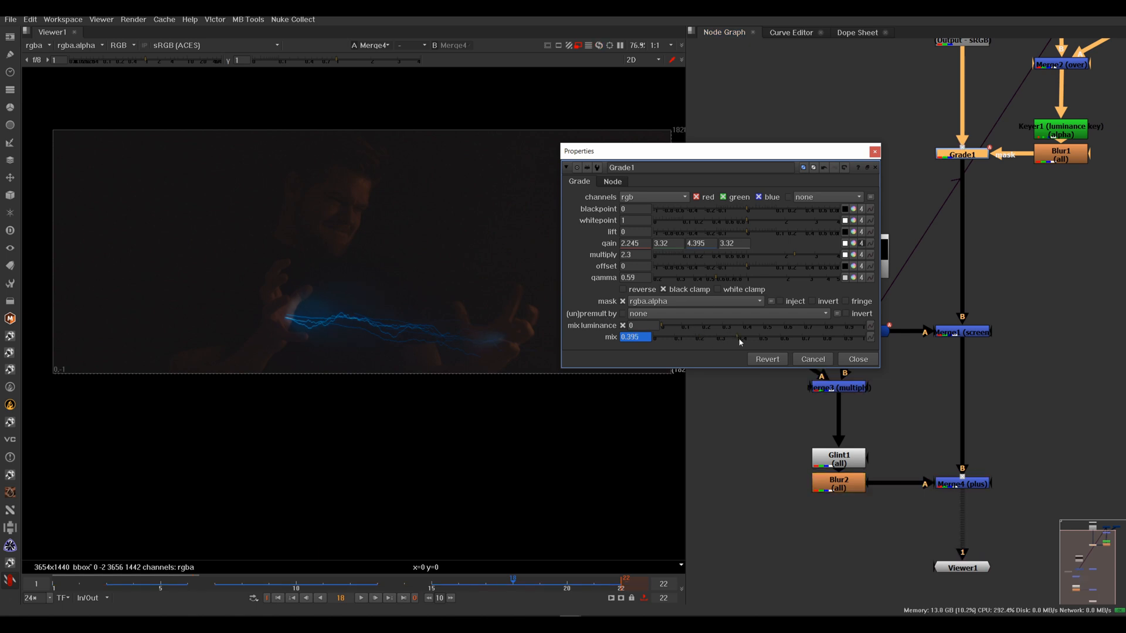
{"action": "left_click_drag", "start_coordinate": [738, 341], "coordinate": [846, 340]}
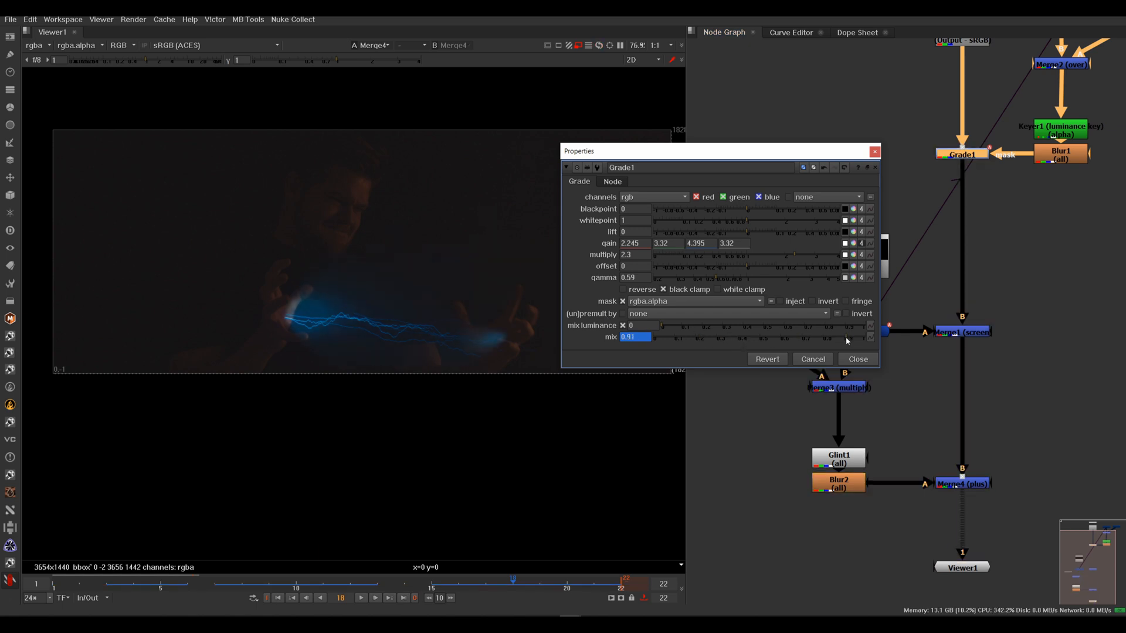
{"action": "left_click", "coordinate": [858, 360]}
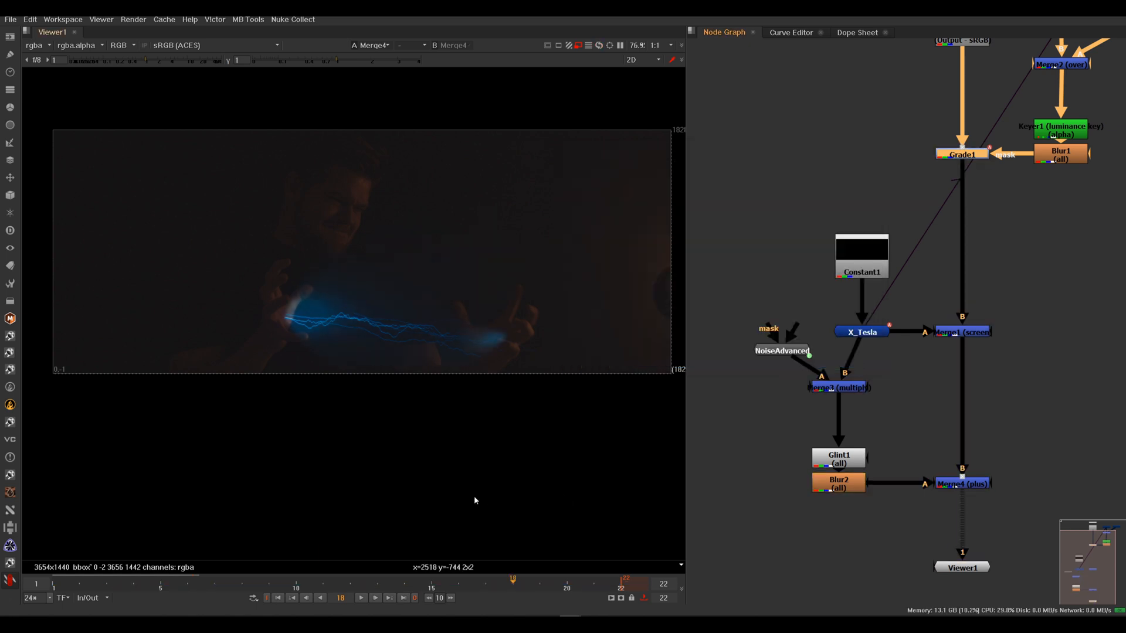
Play back the sequence to check the stronger grade, and go to frame 6.
{"action": "scroll", "coordinate": [478, 353], "scroll_direction": "down", "scroll_amount": 2}
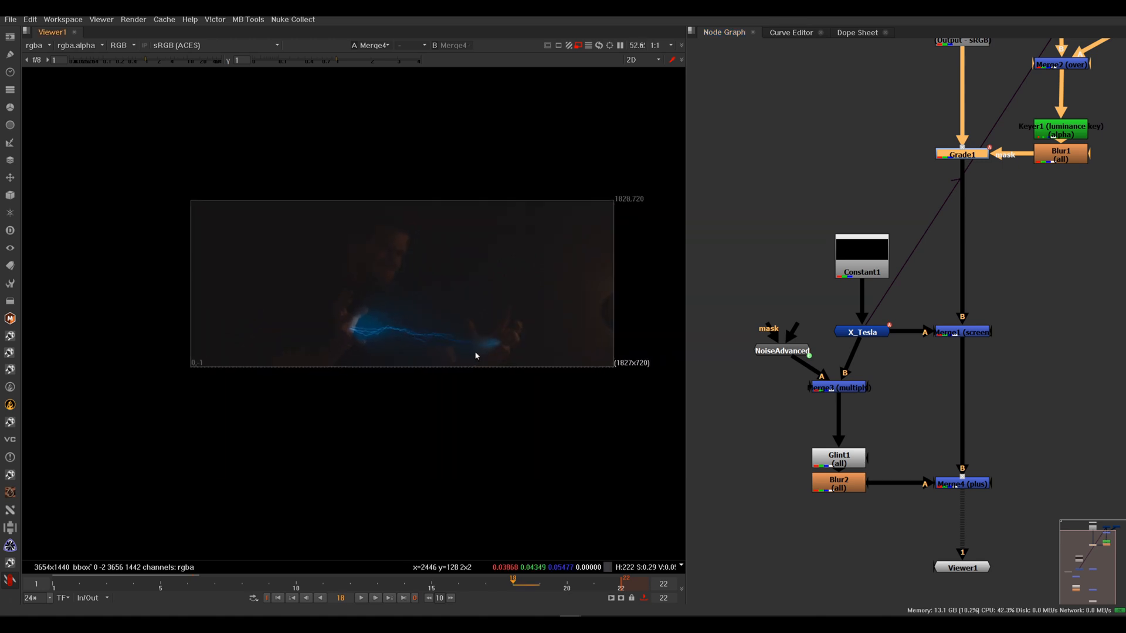
{"action": "left_click", "coordinate": [361, 598]}
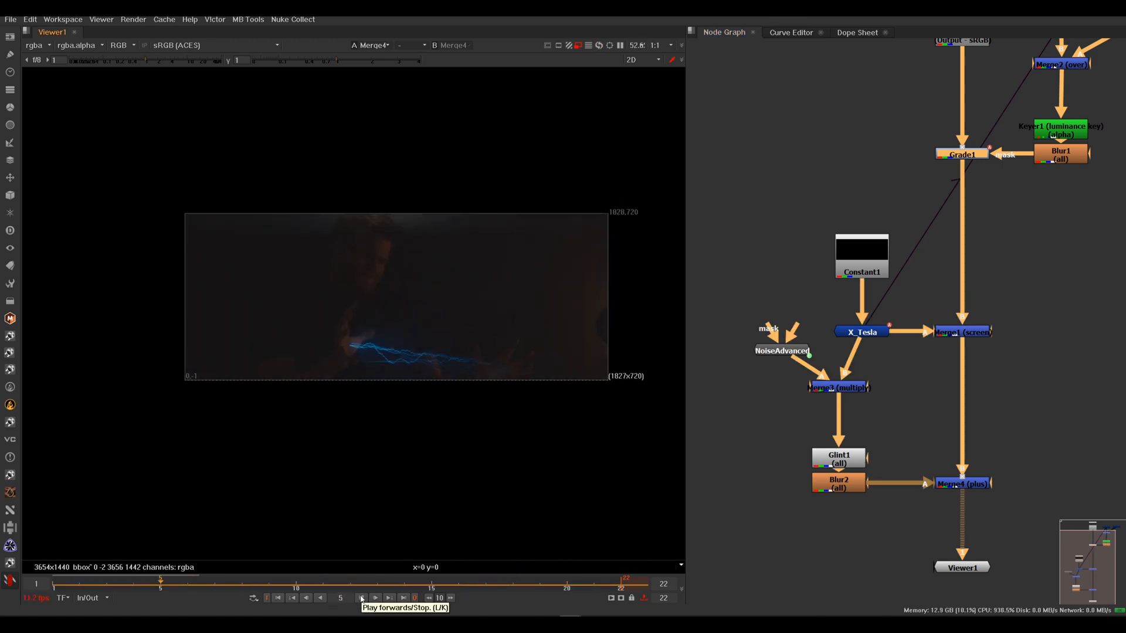
{"action": "left_click", "coordinate": [362, 598]}
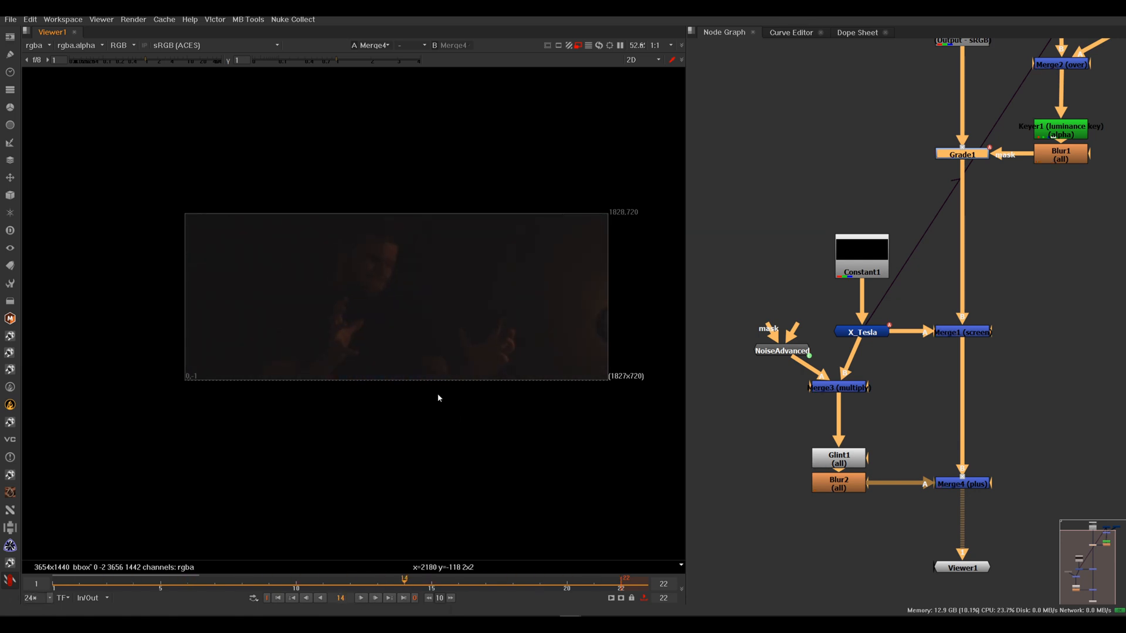
{"action": "left_click_drag", "start_coordinate": [215, 581], "coordinate": [171, 582]}
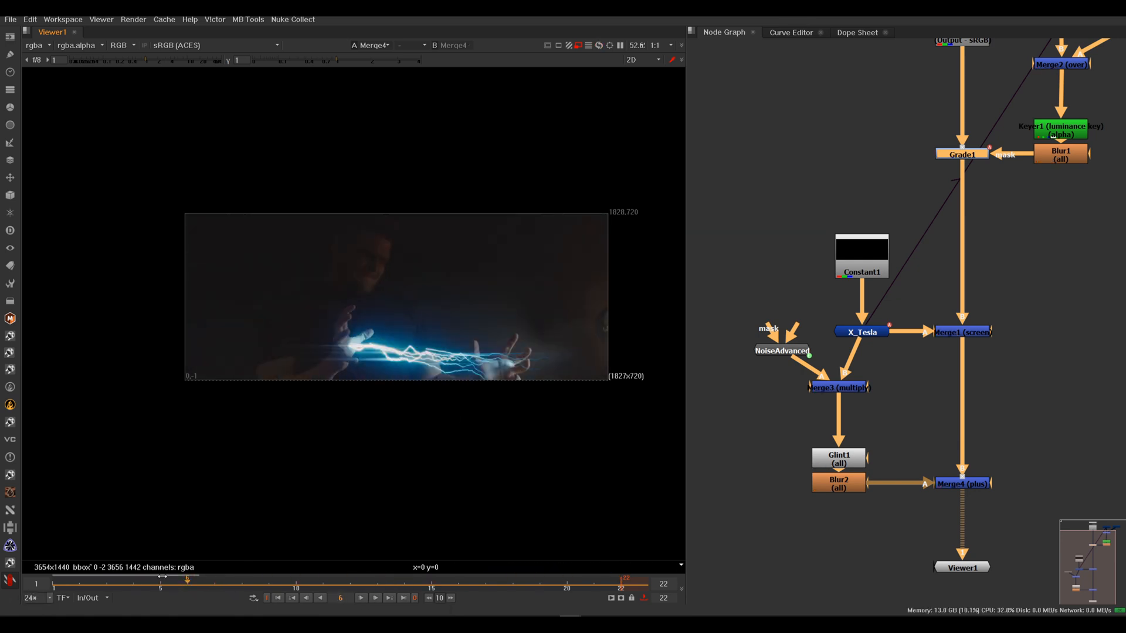
Move Viewer1 down to make room and insert a Glow_Exponential node after Merge4.
{"action": "middle_click_drag", "start_coordinate": [907, 509], "coordinate": [853, 405]}
{"action": "left_click", "coordinate": [959, 424]}
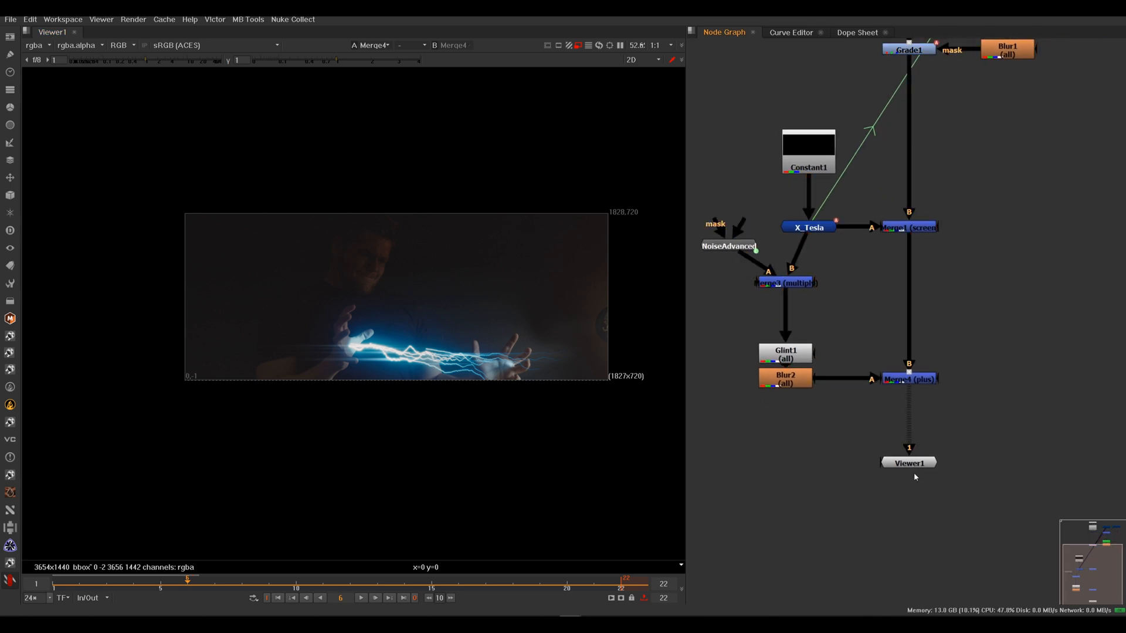
{"action": "left_click_drag", "start_coordinate": [916, 462], "coordinate": [911, 531]}
{"action": "left_click", "coordinate": [908, 380]}
{"action": "key", "text": "Tab"}
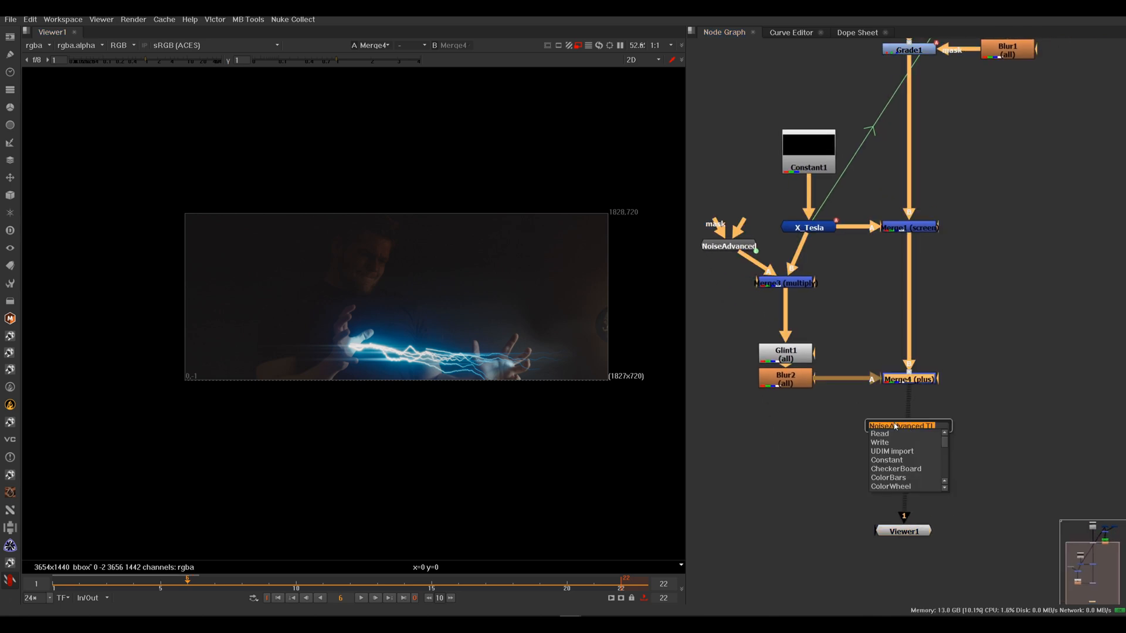
{"action": "type", "text": "glo"}
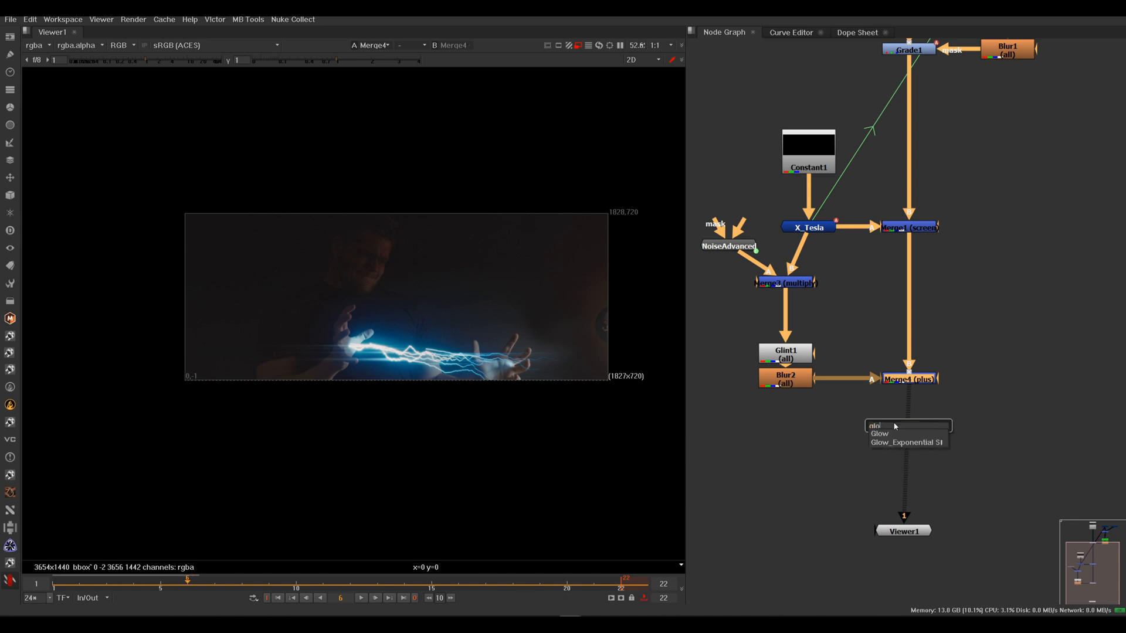
{"action": "left_click", "coordinate": [923, 444]}
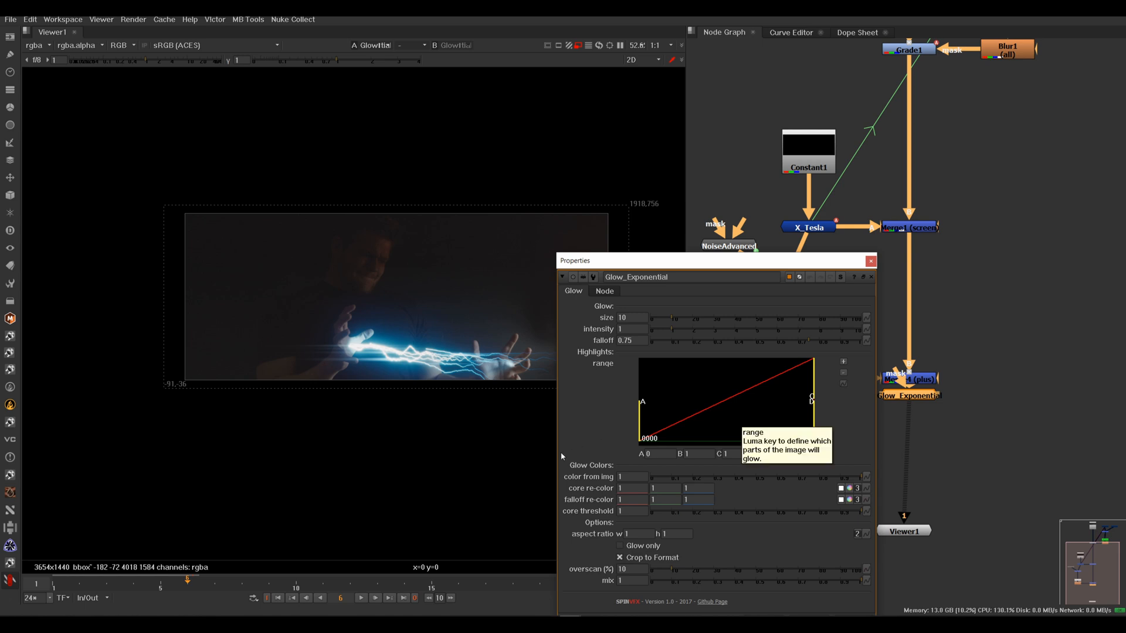
Set the Glow_Exponential size to 51 and intensity to 3.75, and close its properties.
{"action": "left_click_drag", "start_coordinate": [714, 264], "coordinate": [738, 178]}
{"action": "middle_click_drag", "start_coordinate": [426, 355], "coordinate": [326, 339]}
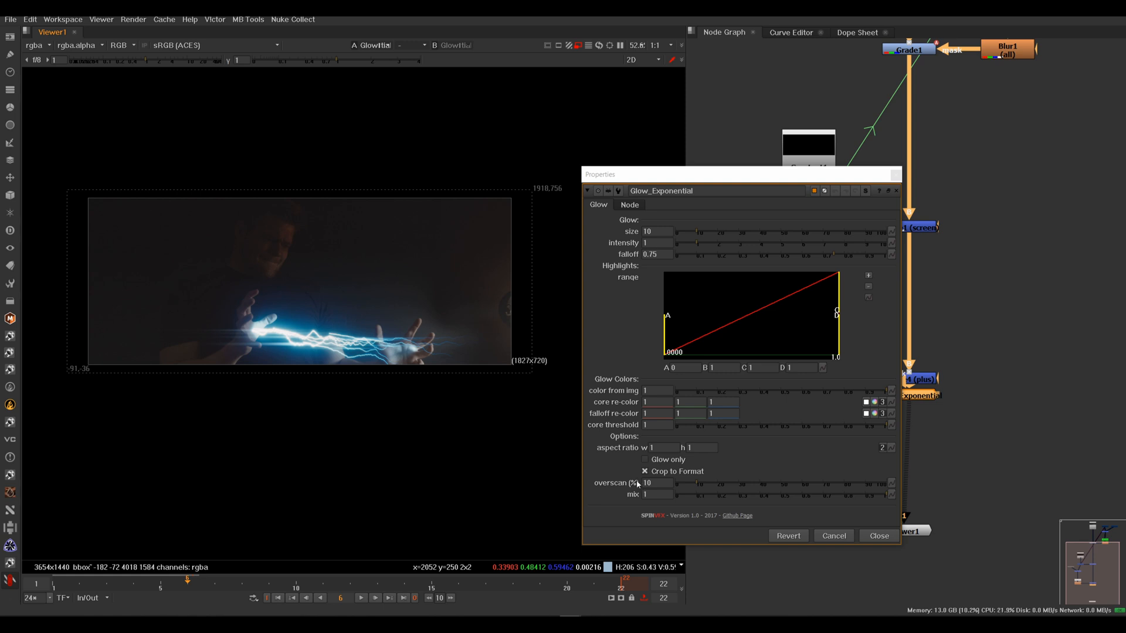
{"action": "left_click_drag", "start_coordinate": [732, 235], "coordinate": [754, 243]}
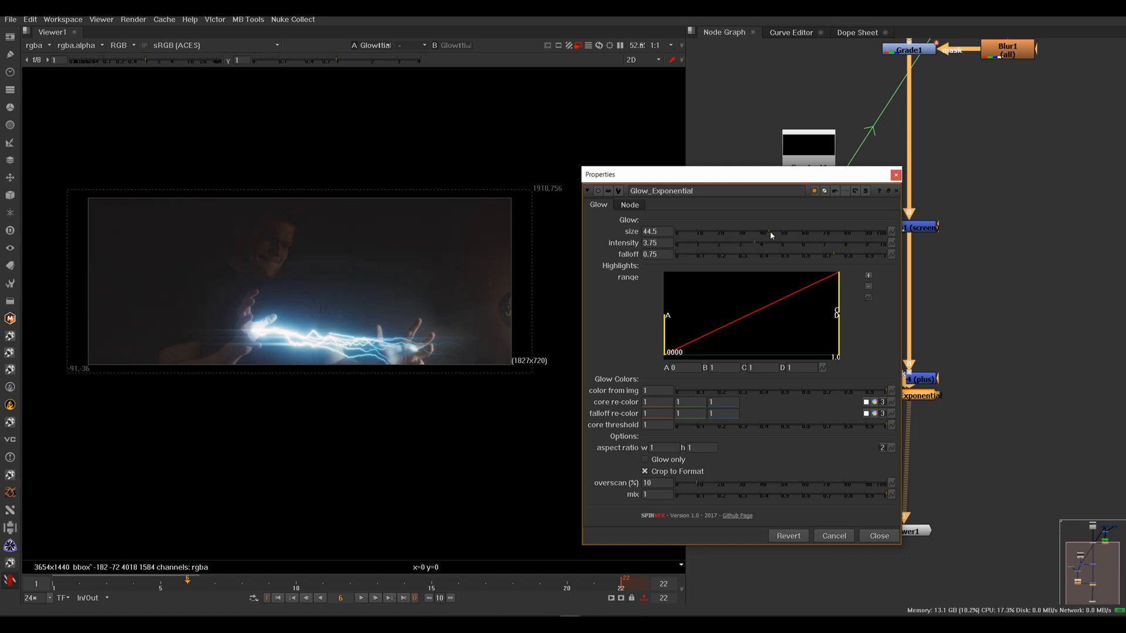
{"action": "left_click_drag", "start_coordinate": [792, 232], "coordinate": [780, 237]}
{"action": "left_click", "coordinate": [895, 176]}
Space the Glow_Exponential node below Merge4 and toggle it off and on to compare the glow.
{"action": "middle_click_drag", "start_coordinate": [388, 337], "coordinate": [381, 343]}
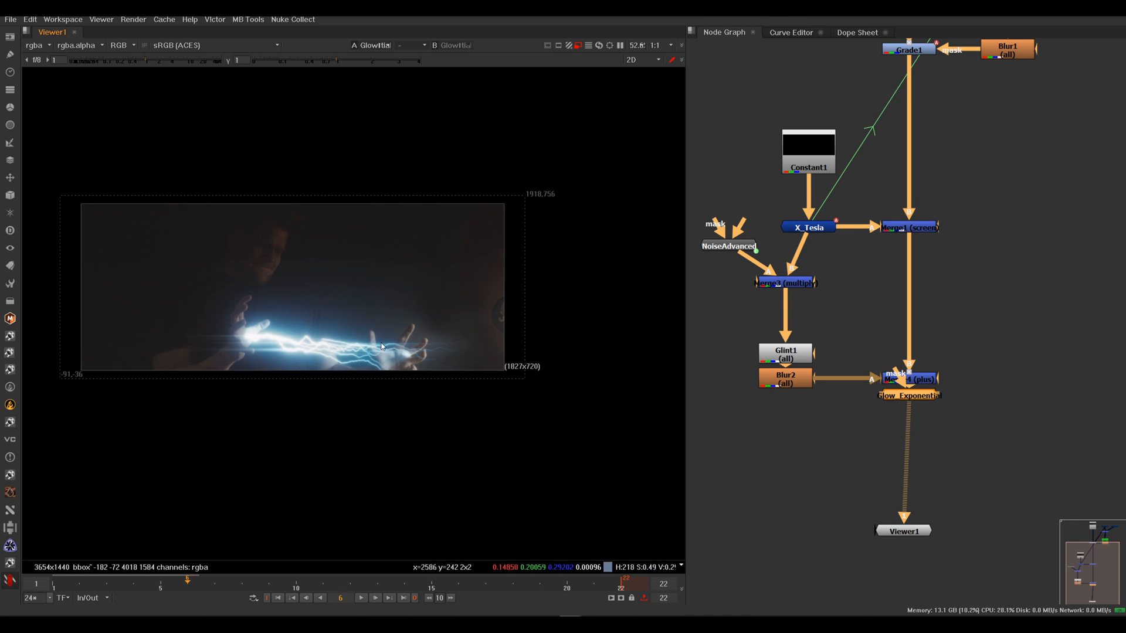
{"action": "left_click_drag", "start_coordinate": [912, 397], "coordinate": [912, 437]}
{"action": "key", "text": "d"}
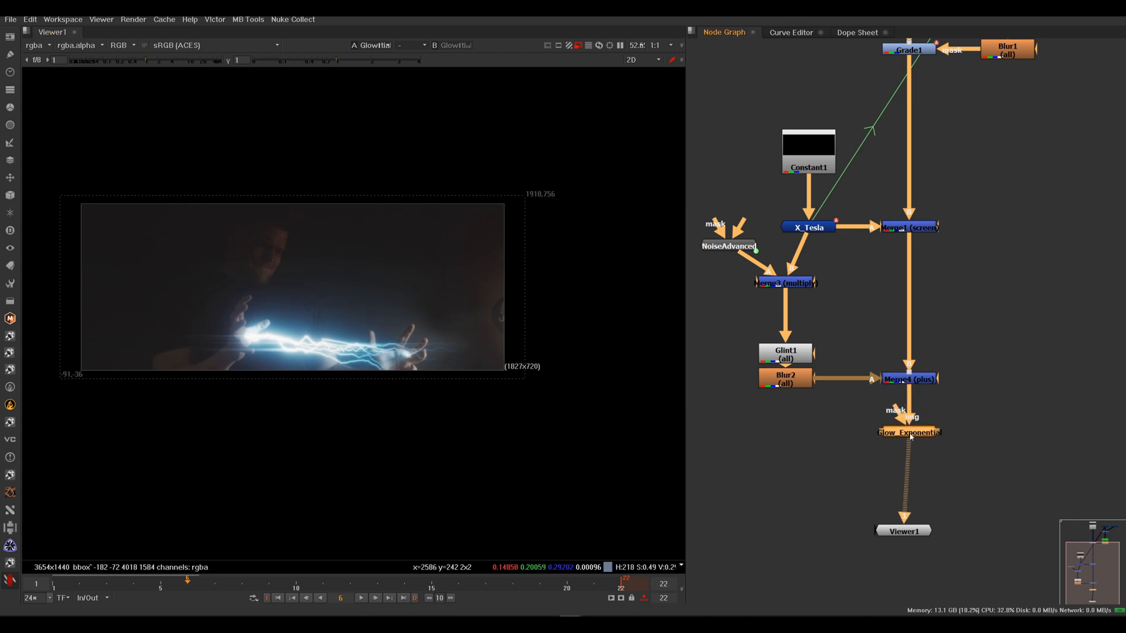
{"action": "key", "text": "d"}
{"action": "key", "text": "d"}
{"action": "key", "text": "d"}
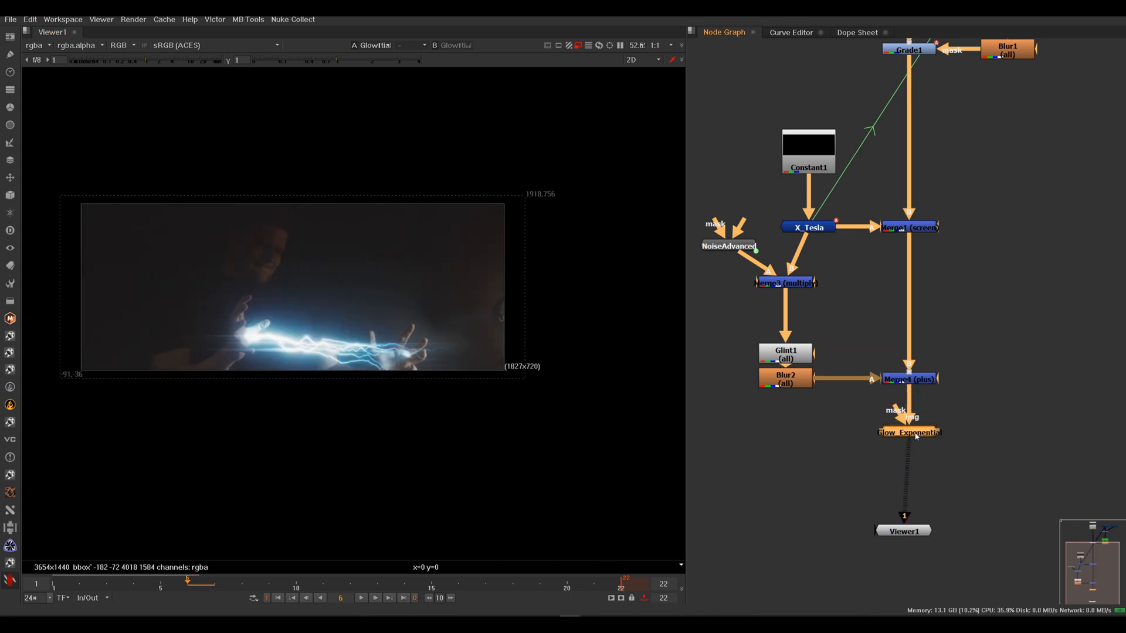
Tint the glow's falloff re-color towards blue with values 0.82, 1 and 1.18, keeping the core re-color at 1.
{"action": "double_click", "coordinate": [915, 434]}
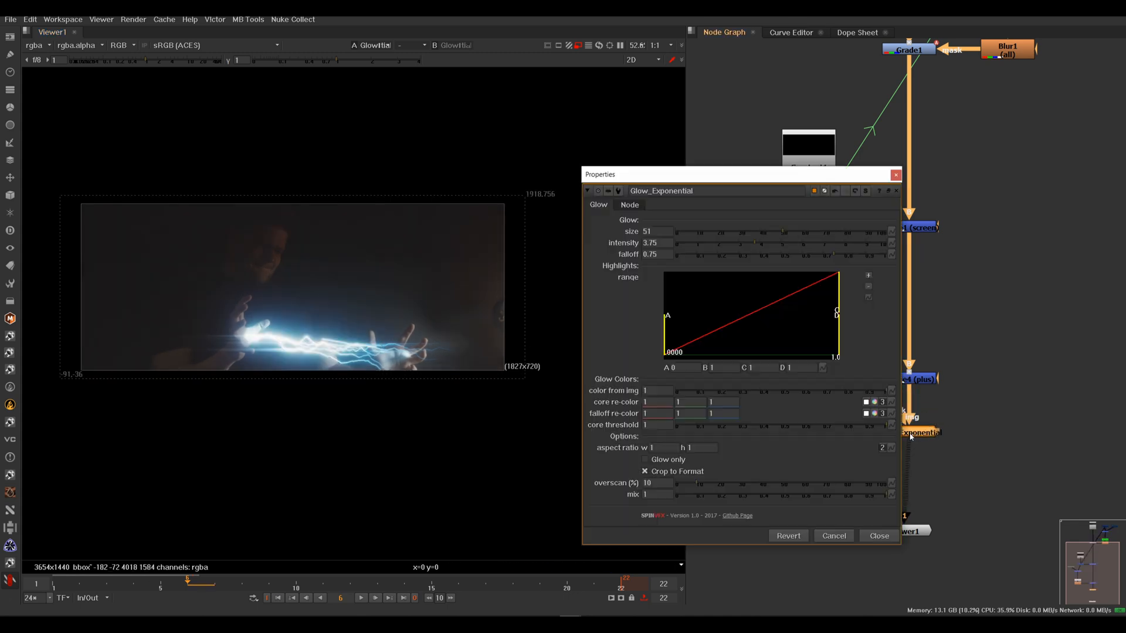
{"action": "left_click", "coordinate": [875, 403]}
{"action": "left_click_drag", "start_coordinate": [900, 399], "coordinate": [793, 234]}
{"action": "left_click", "coordinate": [841, 231]}
{"action": "left_click", "coordinate": [874, 413]}
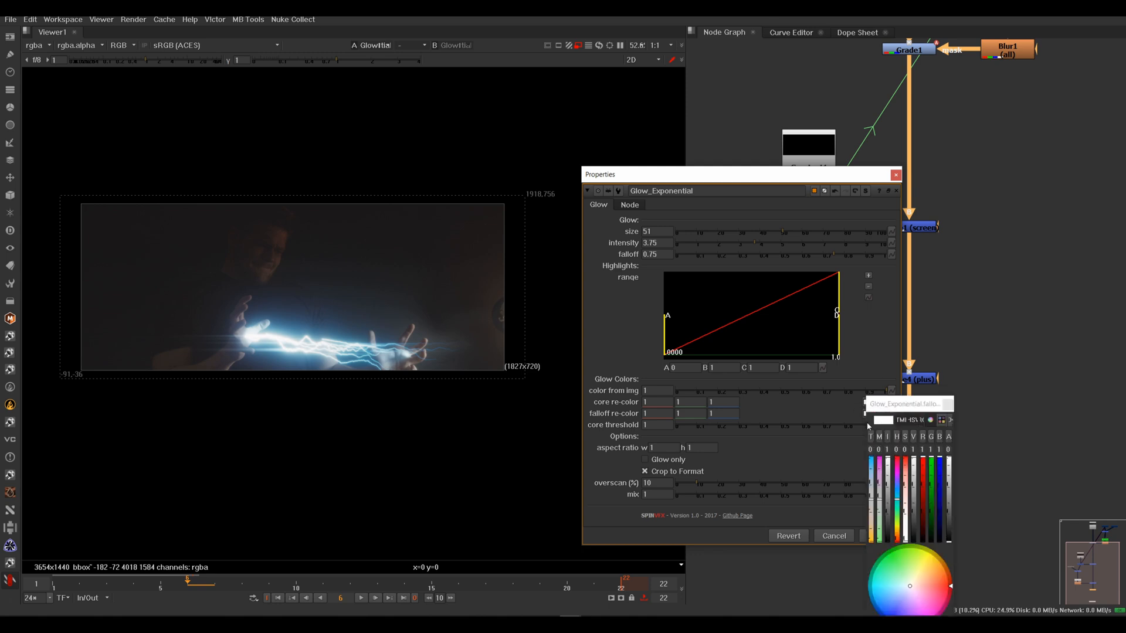
{"action": "left_click_drag", "start_coordinate": [865, 423], "coordinate": [583, 422]}
{"action": "left_click_drag", "start_coordinate": [715, 398], "coordinate": [632, 187]}
{"action": "left_click", "coordinate": [685, 212]}
{"action": "left_click_drag", "start_coordinate": [686, 214], "coordinate": [692, 213]}
{"action": "left_click", "coordinate": [865, 183]}
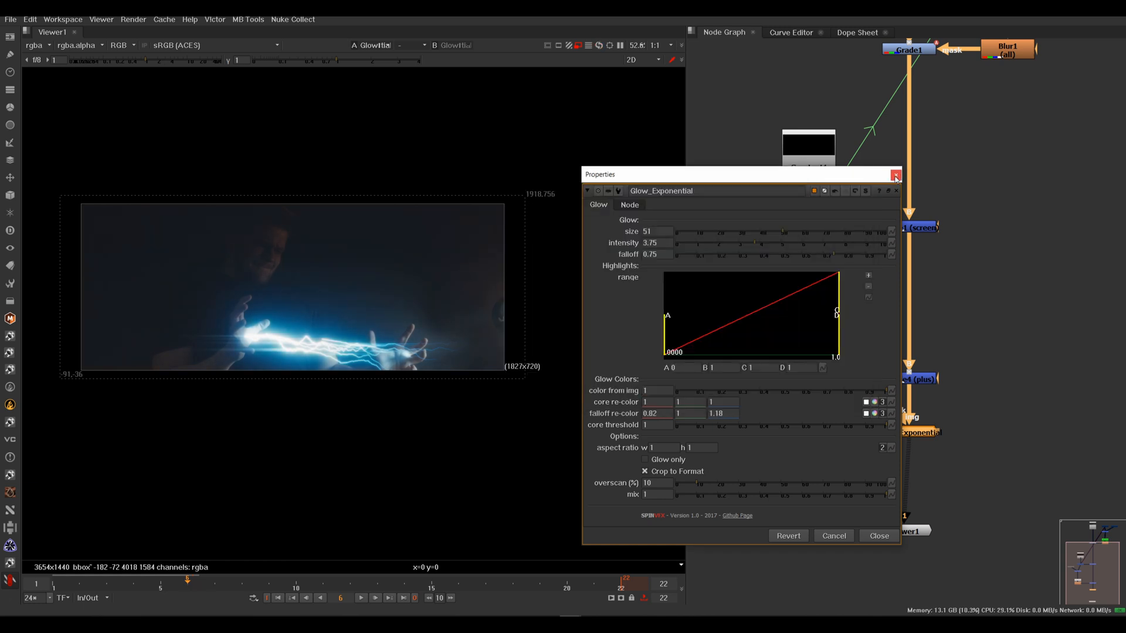
{"action": "left_click", "coordinate": [879, 536]}
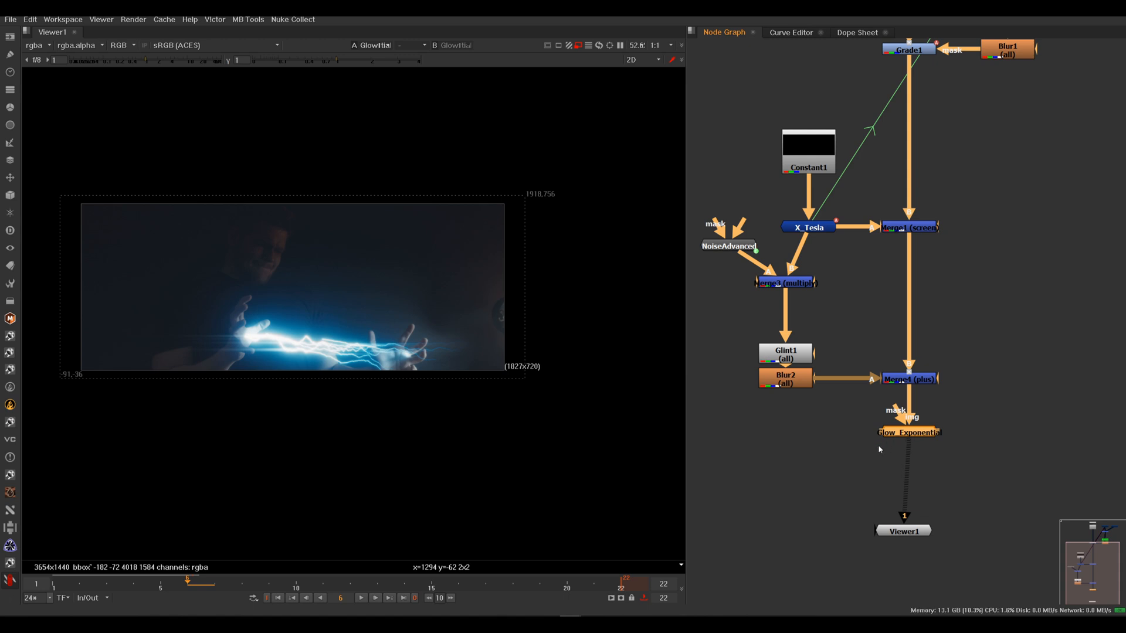
Add a Crop node after Glow_Exponential with the format preset to limit the bounding box to the frame.
{"action": "key", "text": "Tab"}
{"action": "type", "text": "crol"}
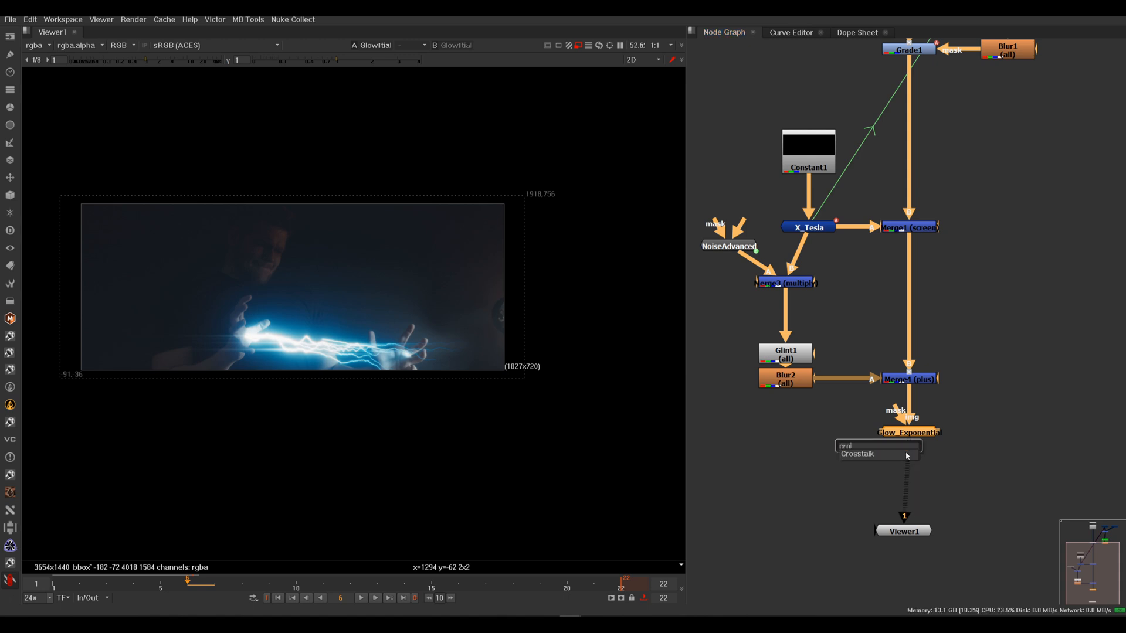
{"action": "key", "text": "Return"}
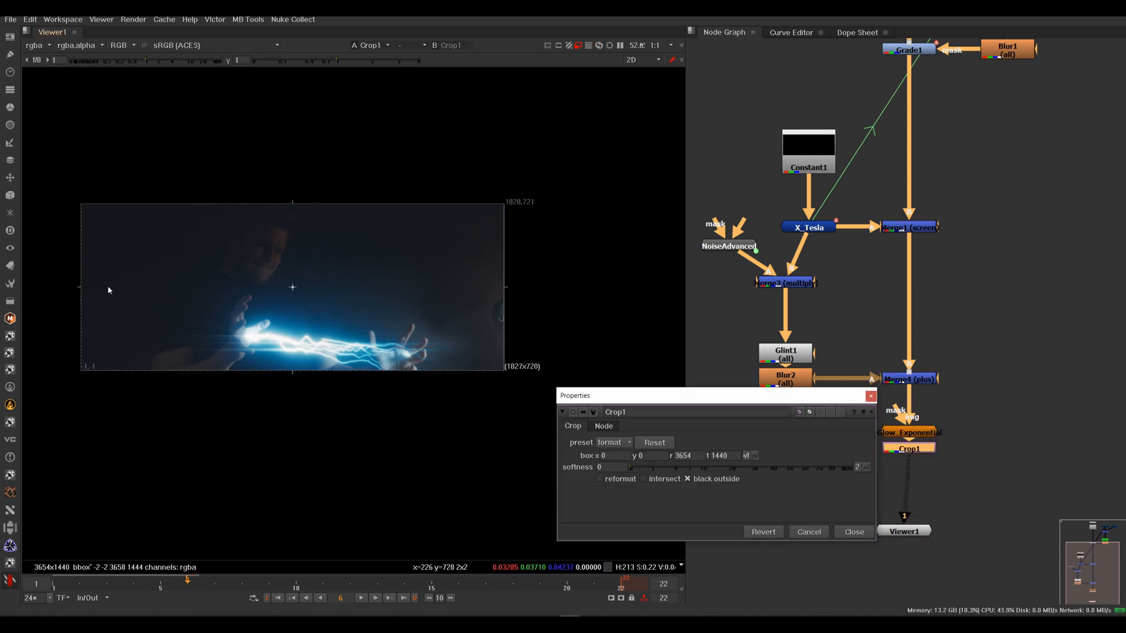
{"action": "left_click", "coordinate": [871, 397]}
Play back the cropped composite, return to frame 6 and inspect the glowing electricity up close.
{"action": "middle_click_drag", "start_coordinate": [328, 348], "coordinate": [375, 365]}
{"action": "left_click", "coordinate": [360, 597]}
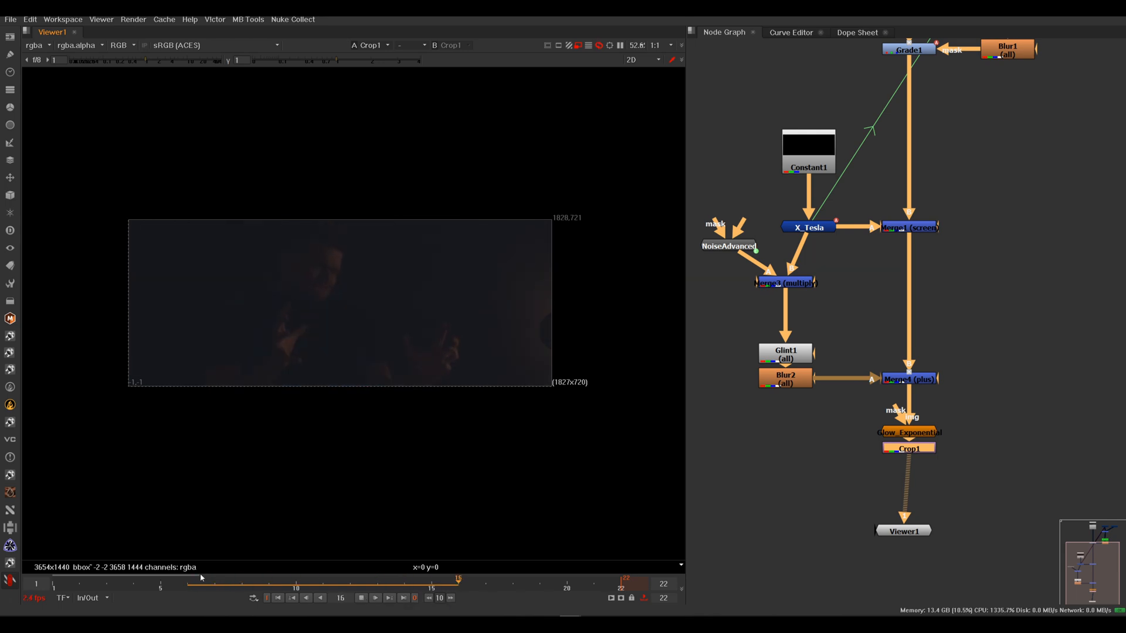
{"action": "left_click", "coordinate": [361, 598]}
{"action": "left_click", "coordinate": [196, 582]}
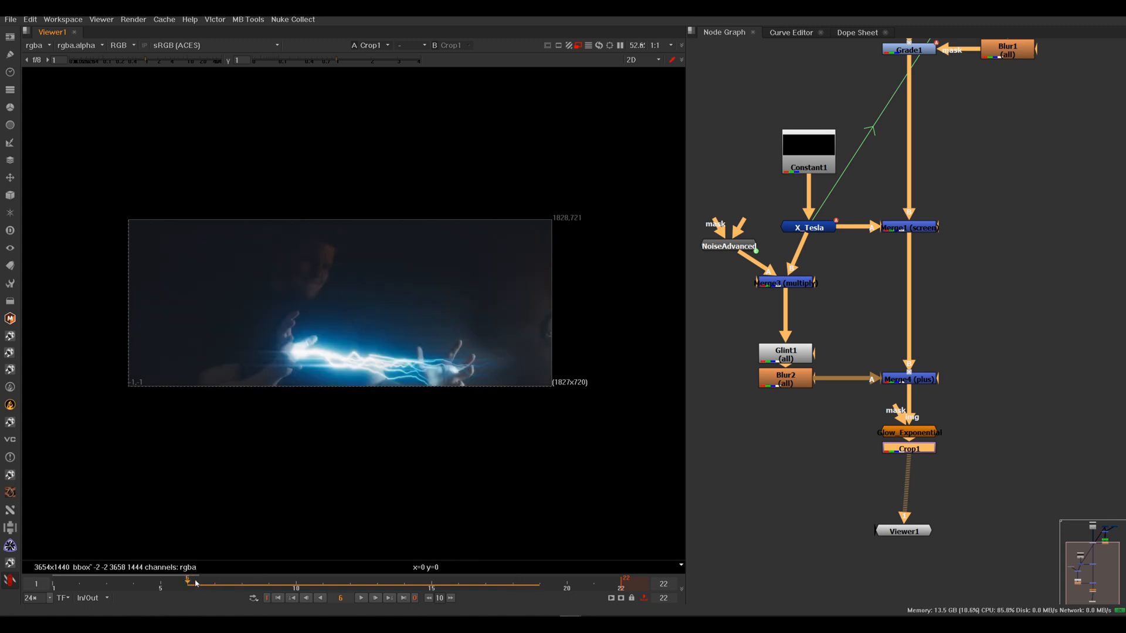
{"action": "middle_click_drag", "start_coordinate": [356, 368], "coordinate": [382, 390]}
{"action": "scroll", "coordinate": [382, 390], "scroll_direction": "up", "scroll_amount": 6}
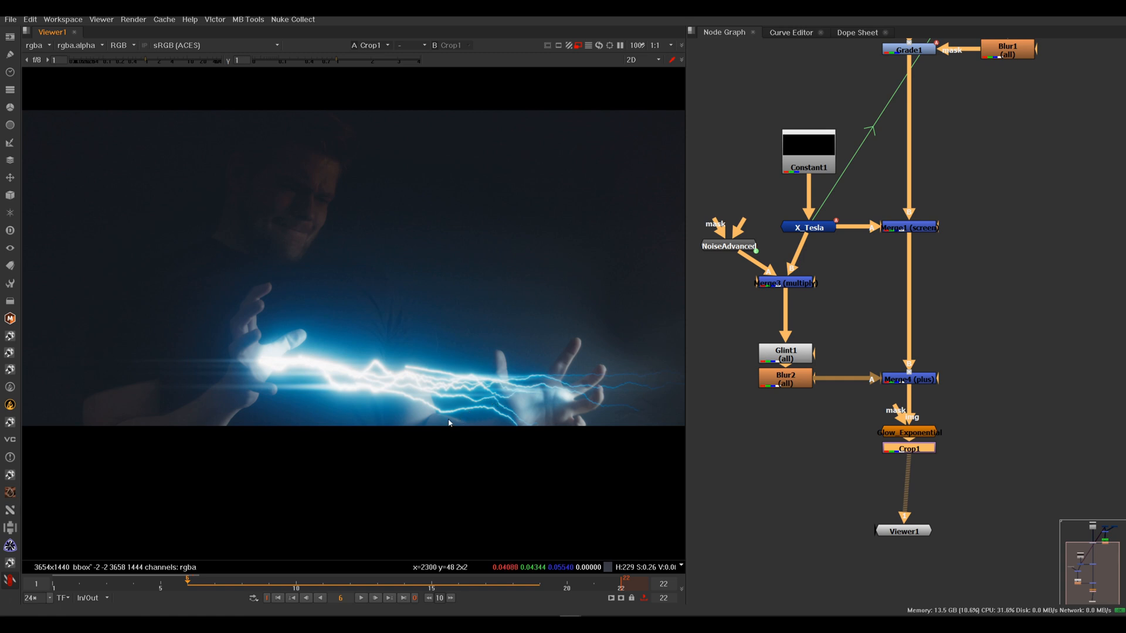
{"action": "scroll", "coordinate": [463, 419], "scroll_direction": "down", "scroll_amount": 3}
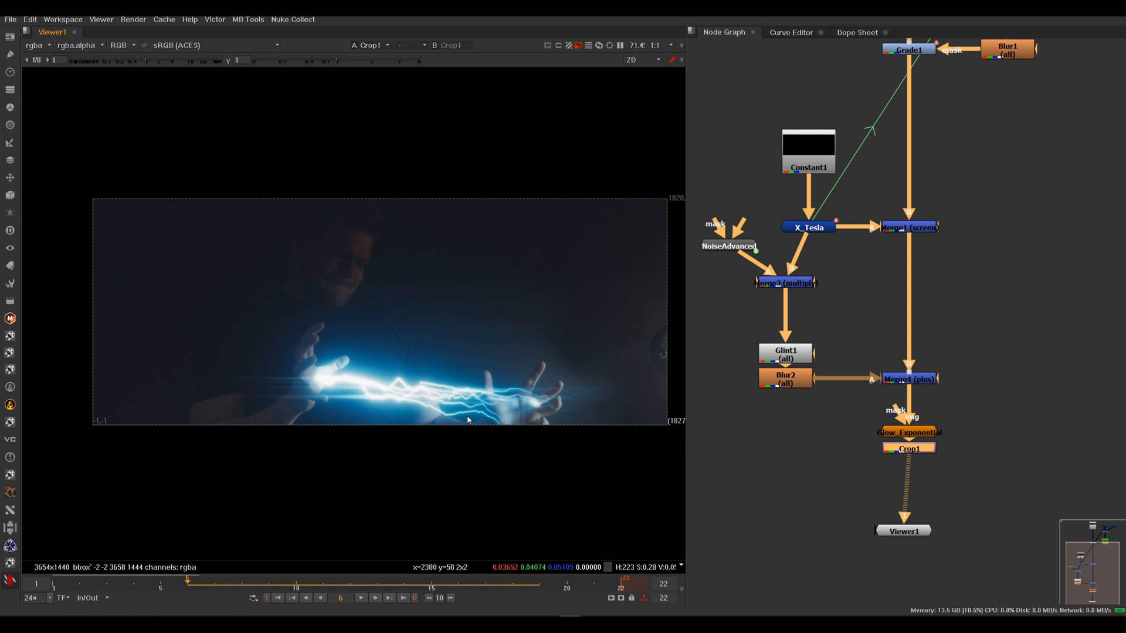
Move Viewer1 further below Crop1 to leave space in the node graph.
{"action": "middle_click_drag", "start_coordinate": [957, 503], "coordinate": [913, 401]}
{"action": "left_click_drag", "start_coordinate": [869, 428], "coordinate": [850, 520]}
{"action": "left_click", "coordinate": [887, 349]}
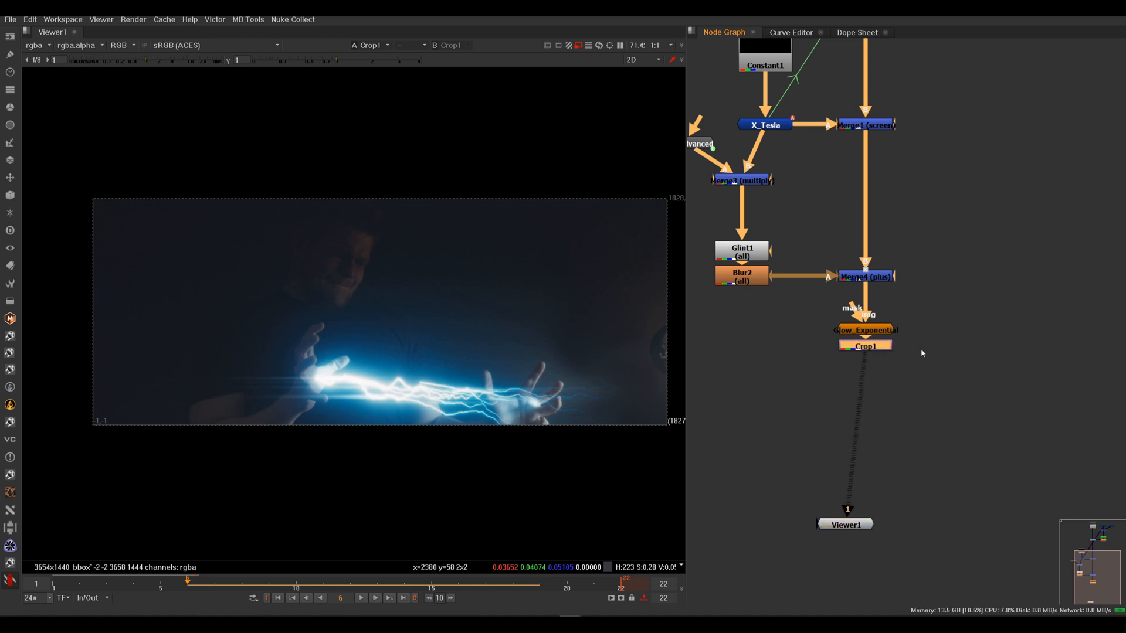
{"action": "key", "text": "Tab"}
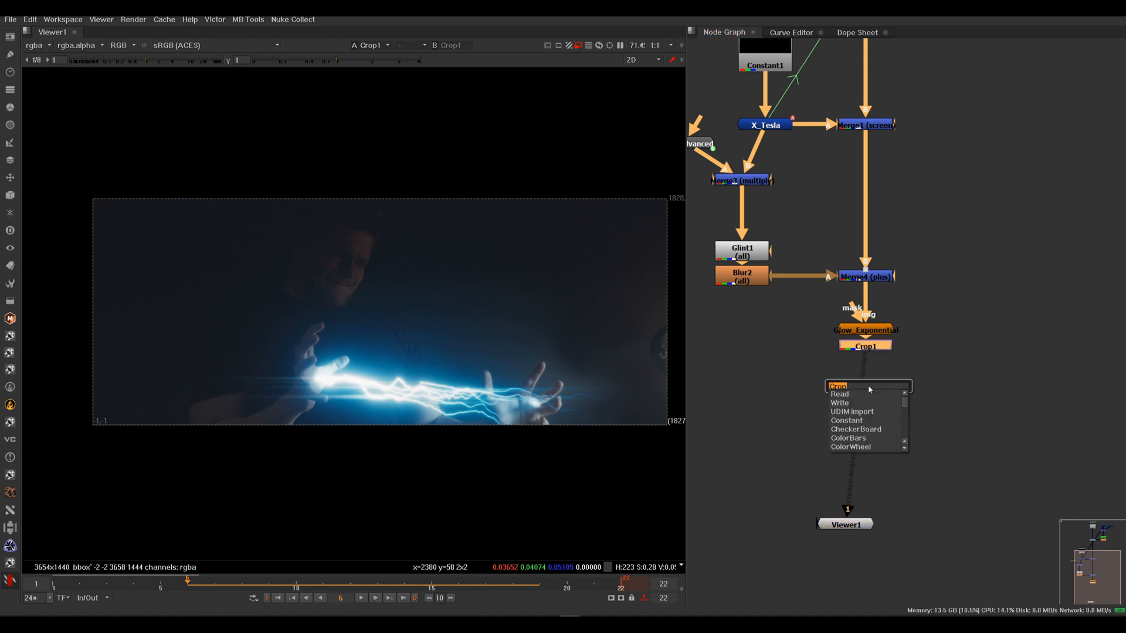
{"action": "left_click", "coordinate": [919, 378]}
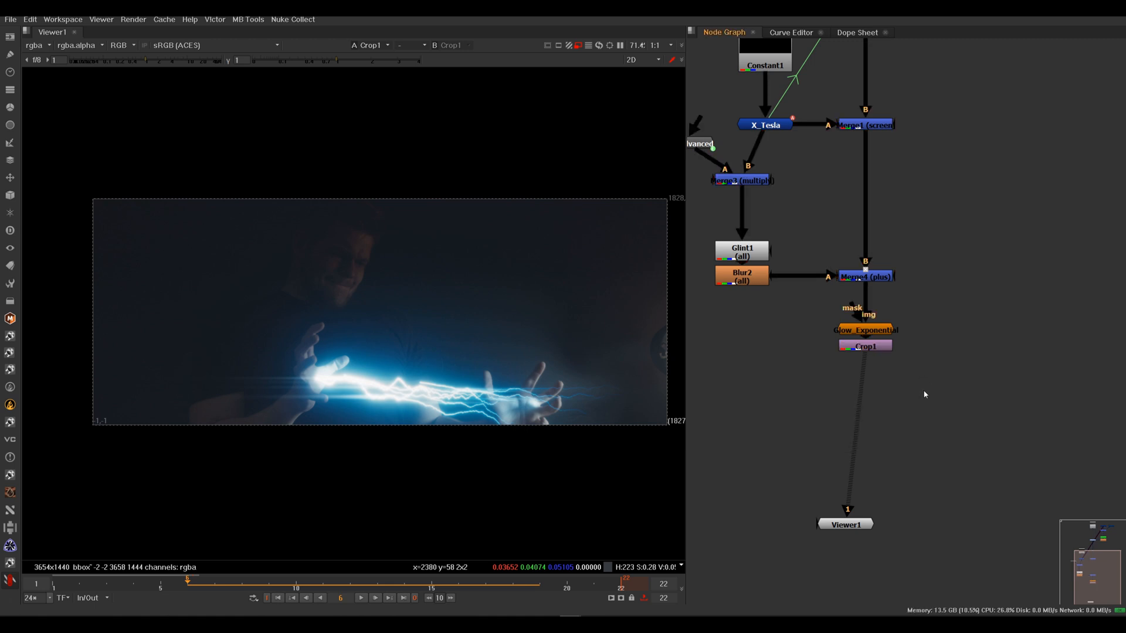
Add a luminance Keyer node branching off Crop1, place it beside the main pipe and view its output.
{"action": "key", "text": "Tab"}
{"action": "left_click", "coordinate": [922, 349]}
{"action": "left_click", "coordinate": [935, 357]}
{"action": "key", "text": "Tab"}
{"action": "type", "text": "key"}
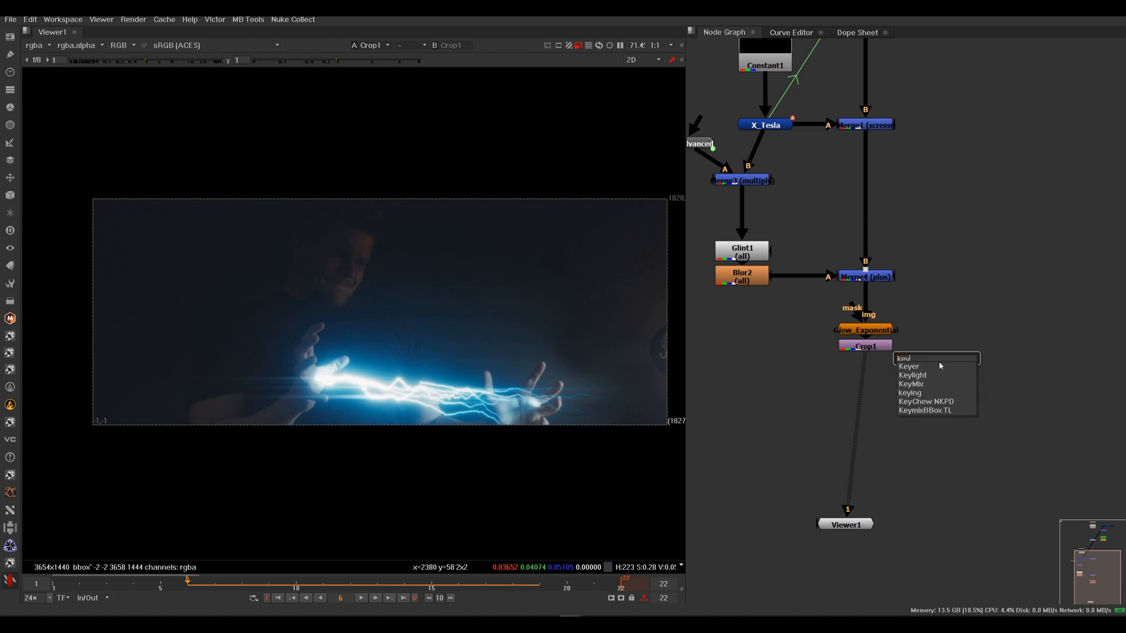
{"action": "key", "text": "Return"}
{"action": "left_click_drag", "start_coordinate": [854, 283], "coordinate": [600, 428]}
{"action": "left_click_drag", "start_coordinate": [933, 361], "coordinate": [879, 348]}
{"action": "left_click_drag", "start_coordinate": [976, 357], "coordinate": [998, 351]}
{"action": "key", "text": "1"}
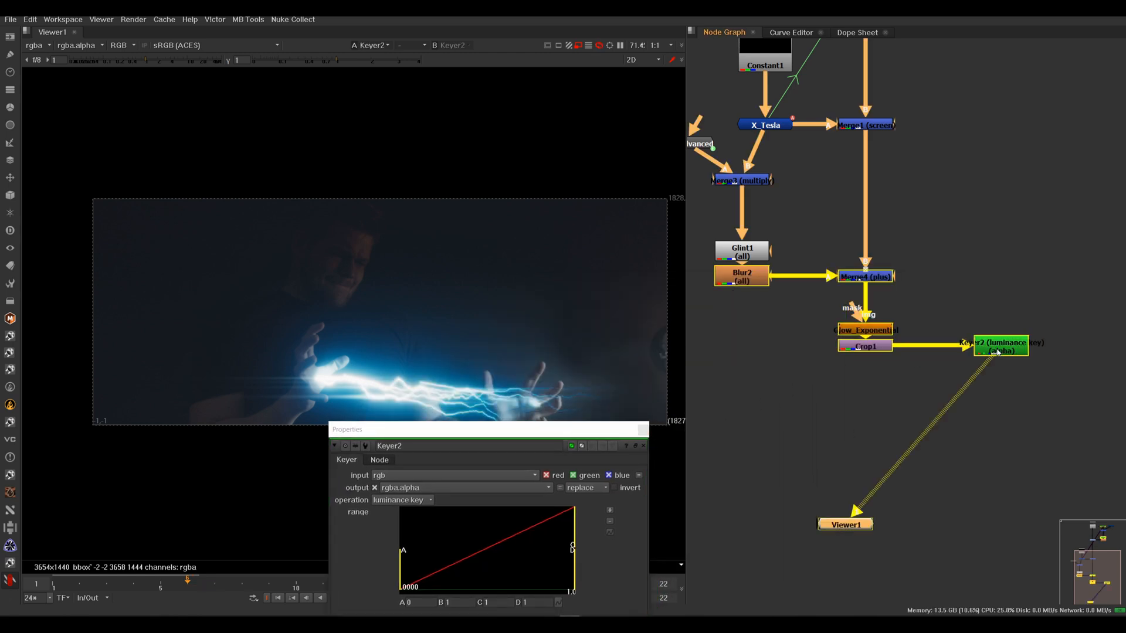
Display the alpha and raise the low end of the Keyer's luminance range to isolate the electricity.
{"action": "left_click_drag", "start_coordinate": [579, 431], "coordinate": [807, 203]}
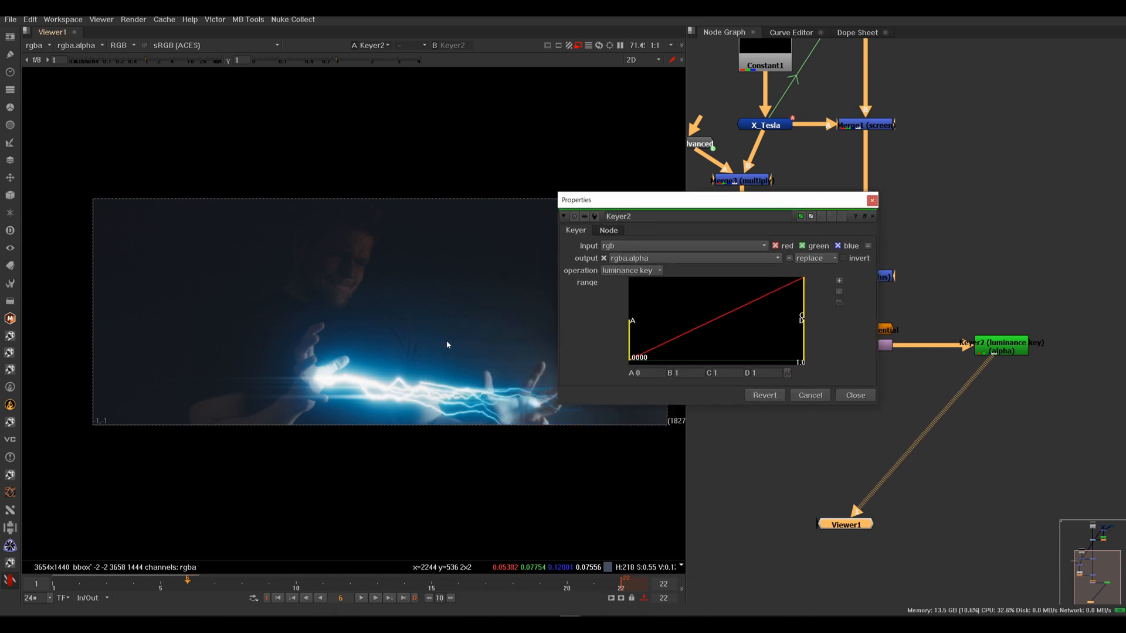
{"action": "key", "text": "a"}
{"action": "mouse_move", "coordinate": [802, 308]}
{"action": "left_mouse_down"}
{"action": "mouse_move", "coordinate": [742, 311]}
{"action": "mouse_move", "coordinate": [821, 312]}
{"action": "left_mouse_up"}
{"action": "left_click", "coordinate": [678, 340]}
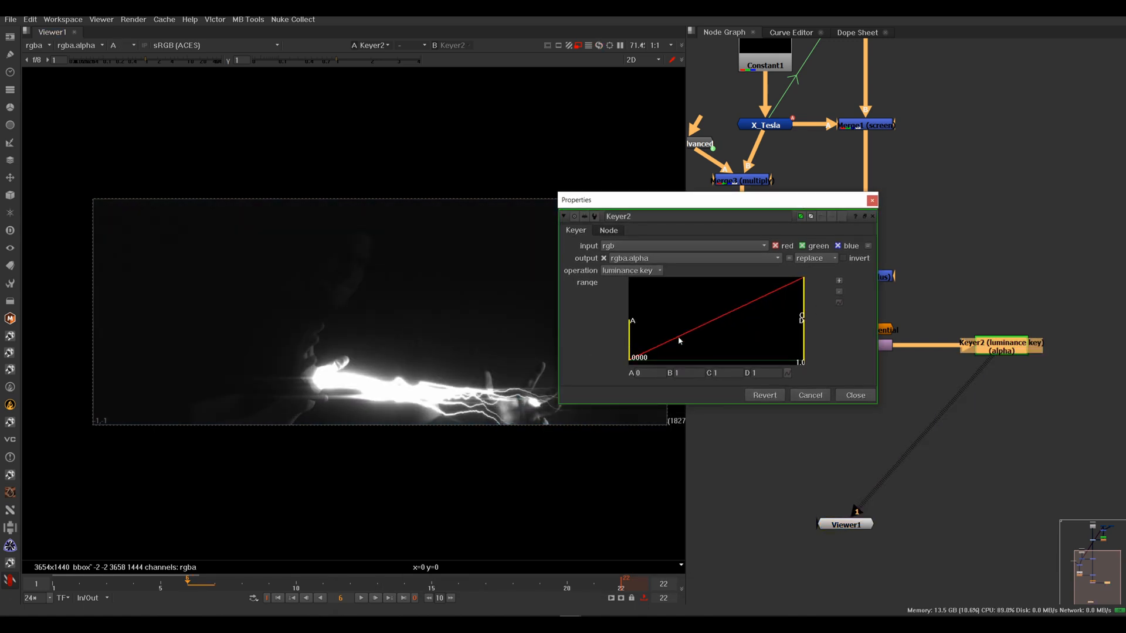
{"action": "left_click_drag", "start_coordinate": [632, 343], "coordinate": [672, 342]}
{"action": "left_click", "coordinate": [871, 201]}
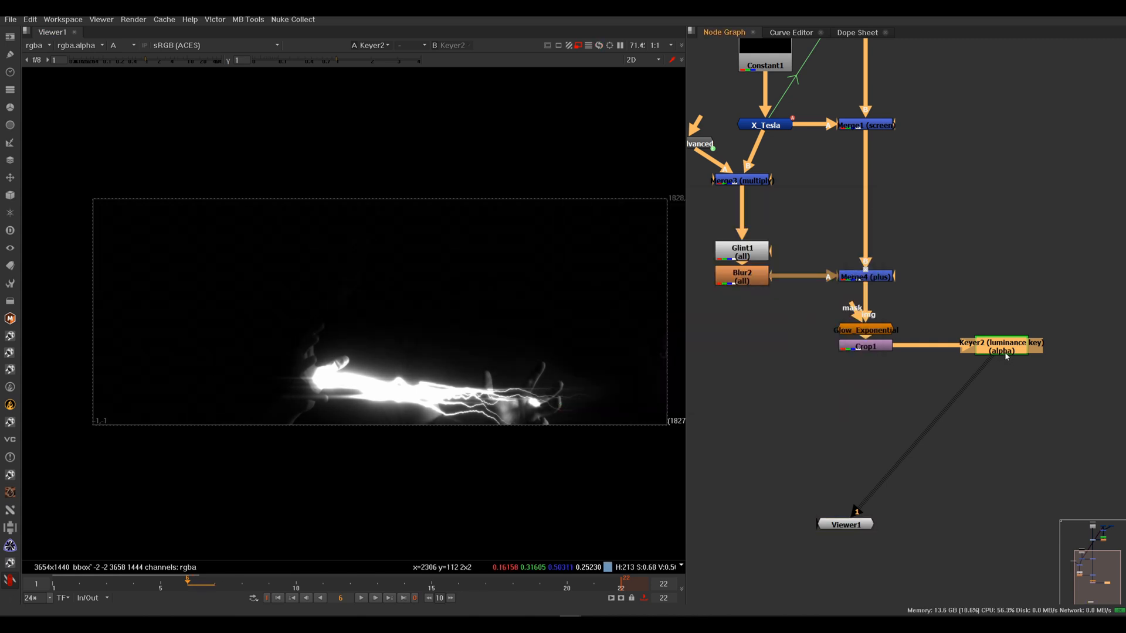
Add a Premult node after Keyer2 and check its colour output on frame 16.
{"action": "key", "text": "Tab"}
{"action": "type", "text": "premult"}
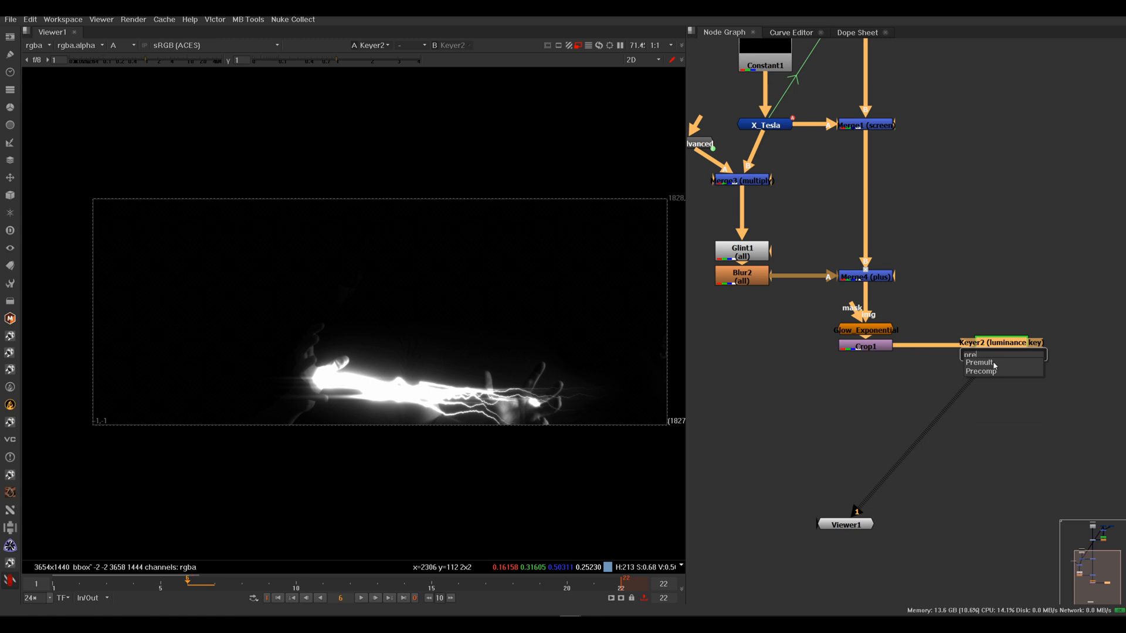
{"action": "key", "text": "Return"}
{"action": "left_click", "coordinate": [945, 449]}
{"action": "key", "text": "a"}
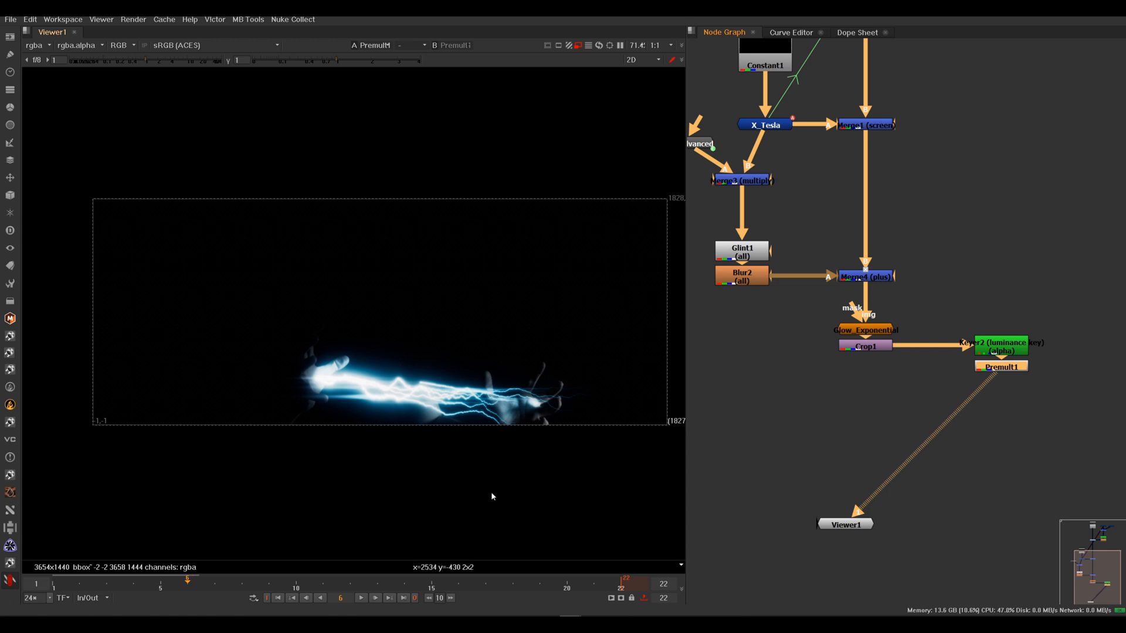
{"action": "left_click", "coordinate": [350, 583]}
{"action": "left_click", "coordinate": [469, 581]}
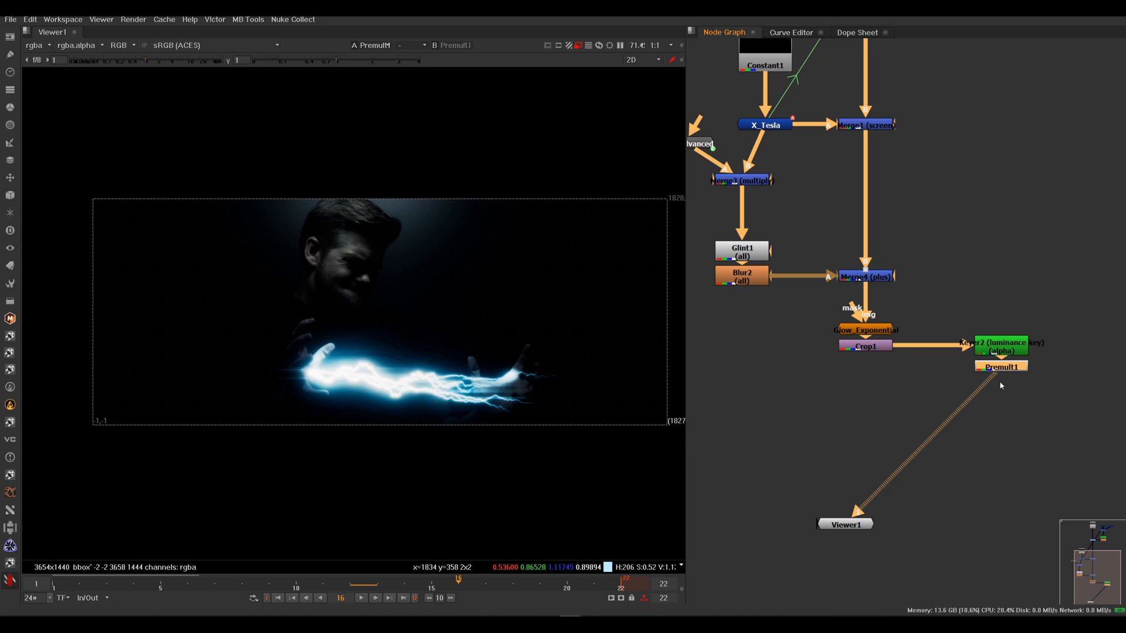
Add a Blur node after Premult1 with size 28 and its channels set to rgb.
{"action": "key", "text": "b"}
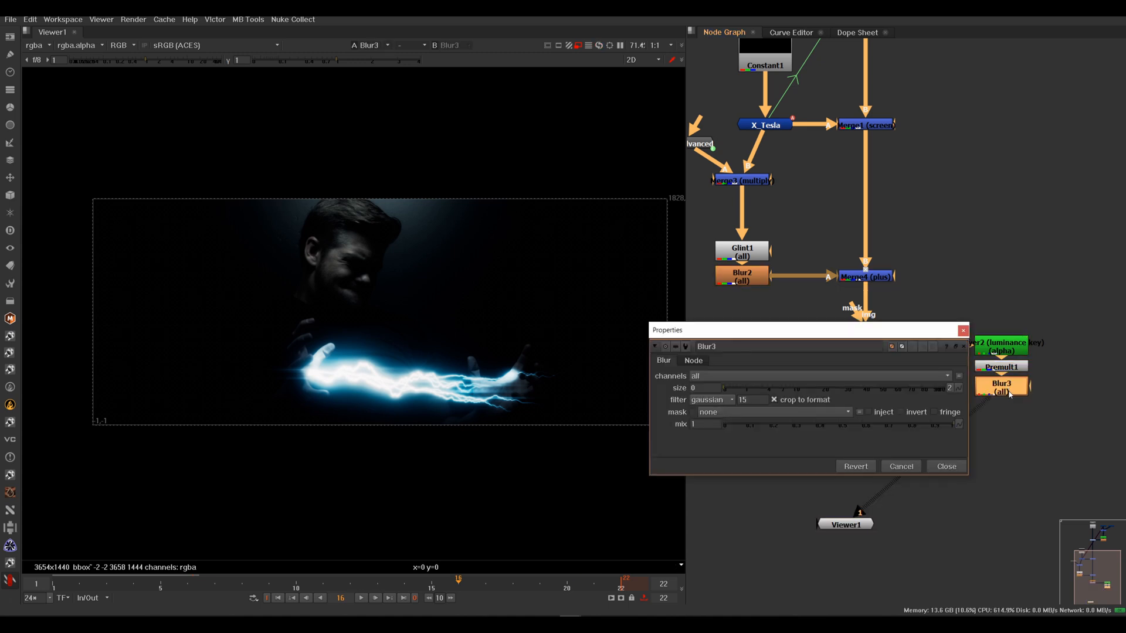
{"action": "left_click_drag", "start_coordinate": [737, 391], "coordinate": [833, 388]}
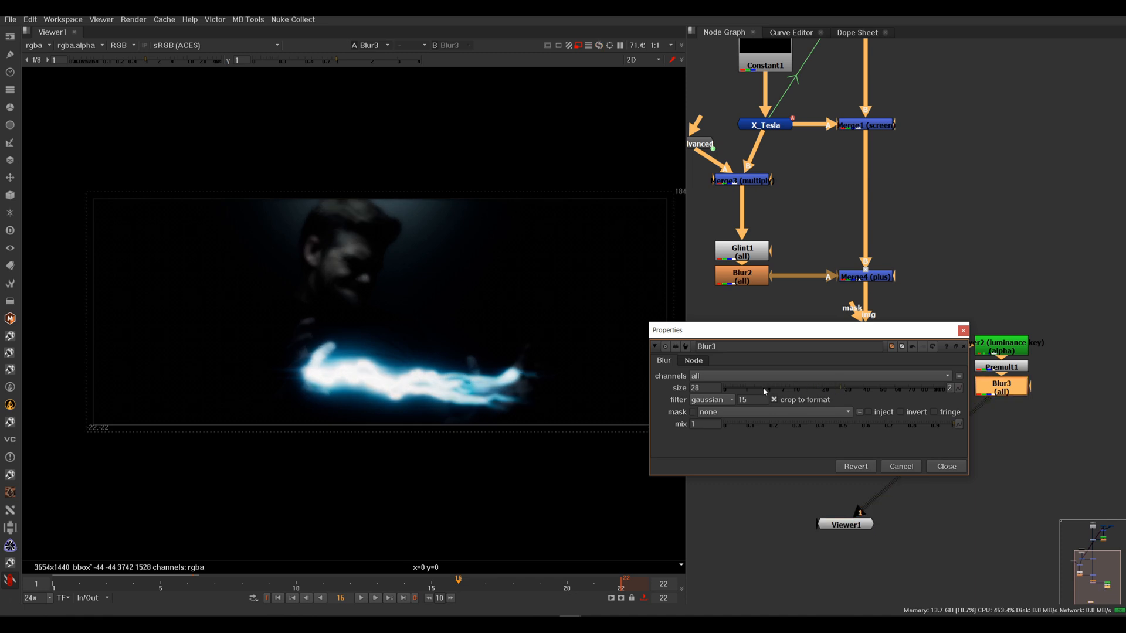
{"action": "left_click", "coordinate": [748, 376]}
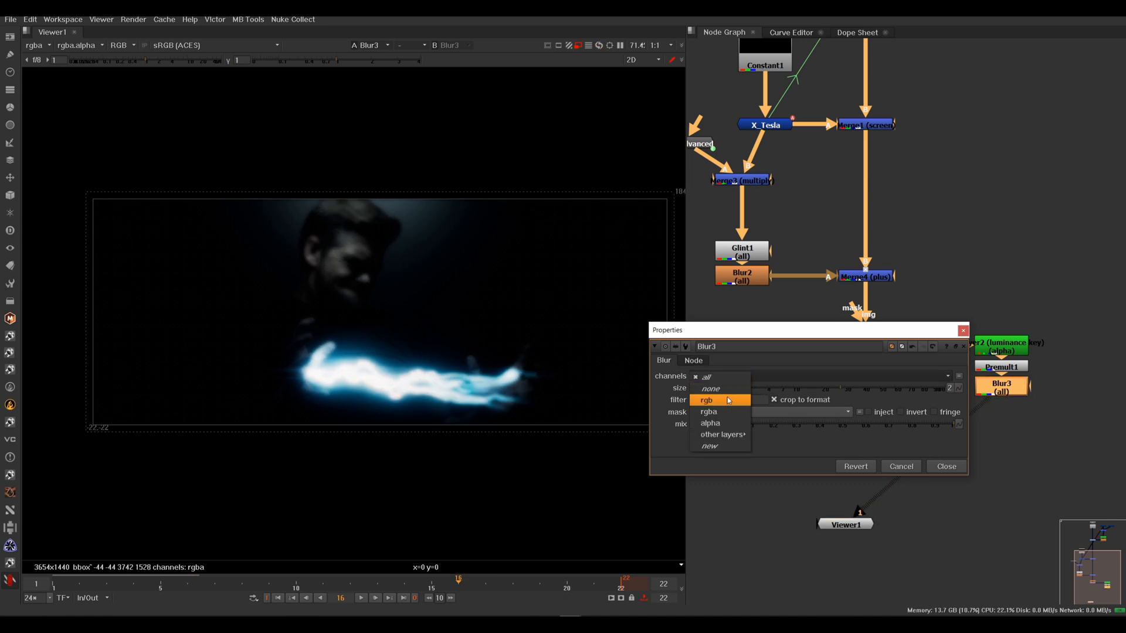
{"action": "left_click", "coordinate": [735, 401]}
Try different colour channel combinations for Blur3, ending with only the red channel blurred.
{"action": "left_click", "coordinate": [801, 377]}
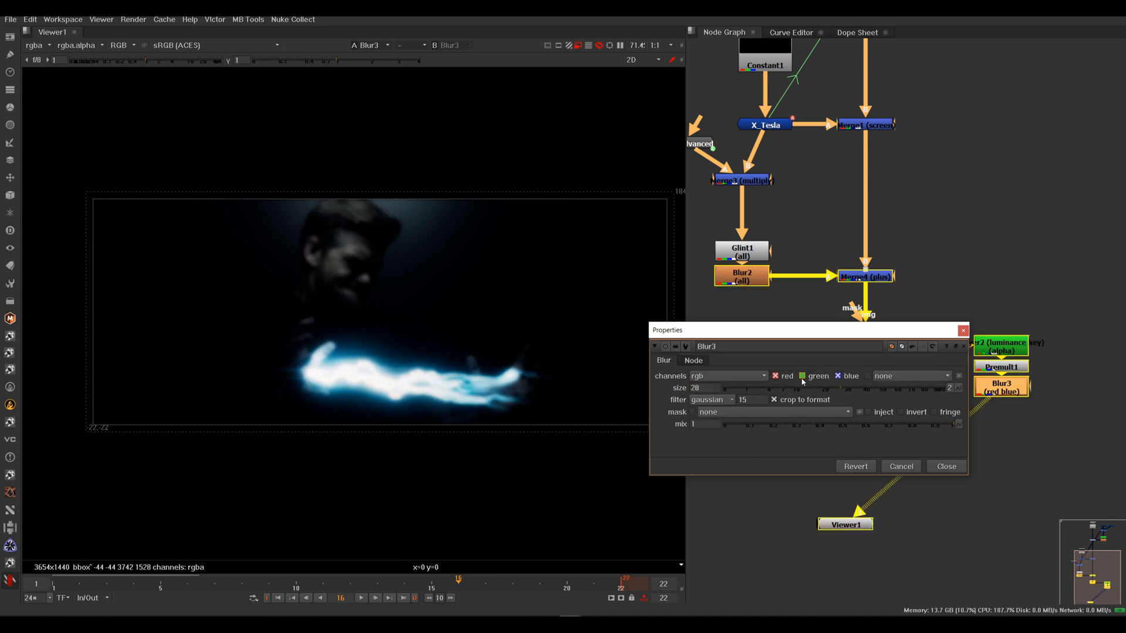
{"action": "left_click", "coordinate": [802, 377]}
{"action": "left_click", "coordinate": [775, 376]}
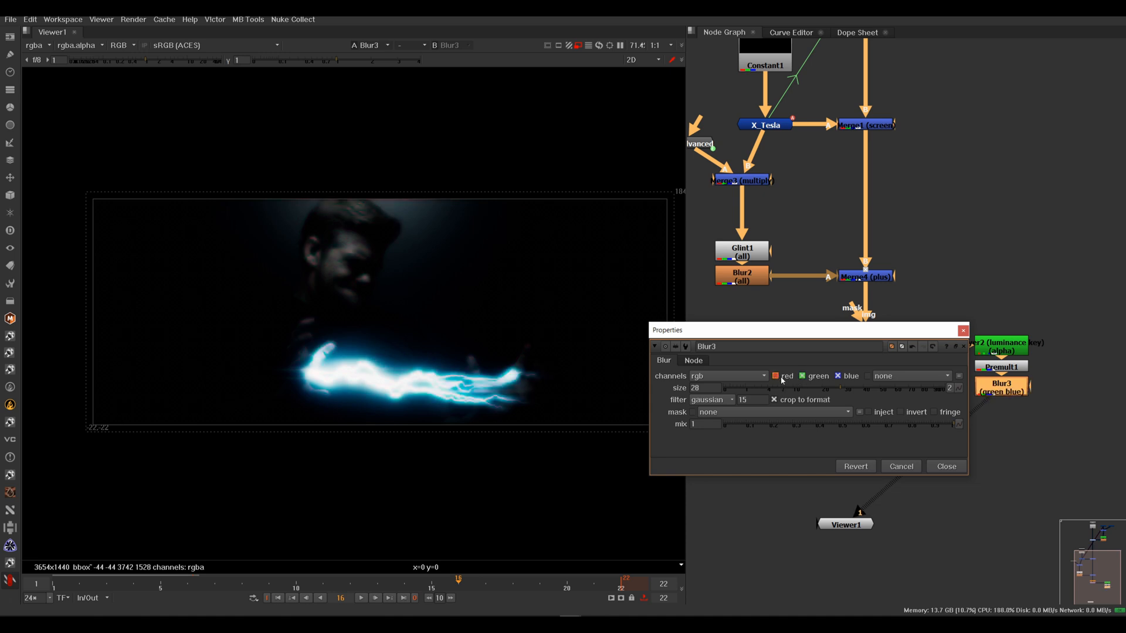
{"action": "left_click", "coordinate": [789, 377]}
{"action": "left_click", "coordinate": [802, 377]}
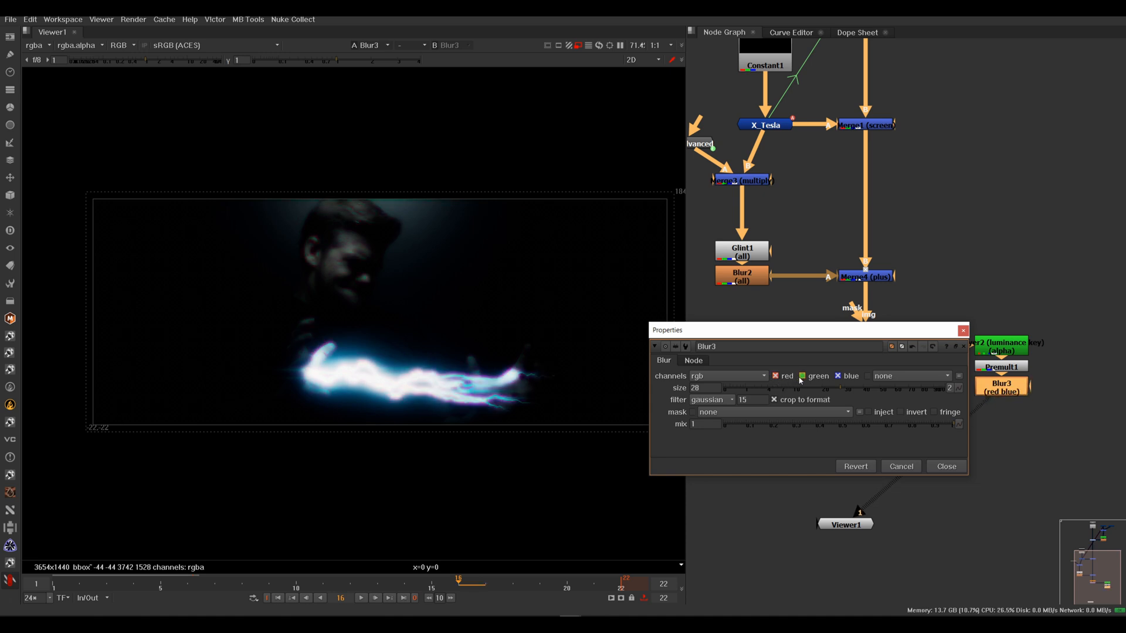
{"action": "left_click", "coordinate": [836, 376]}
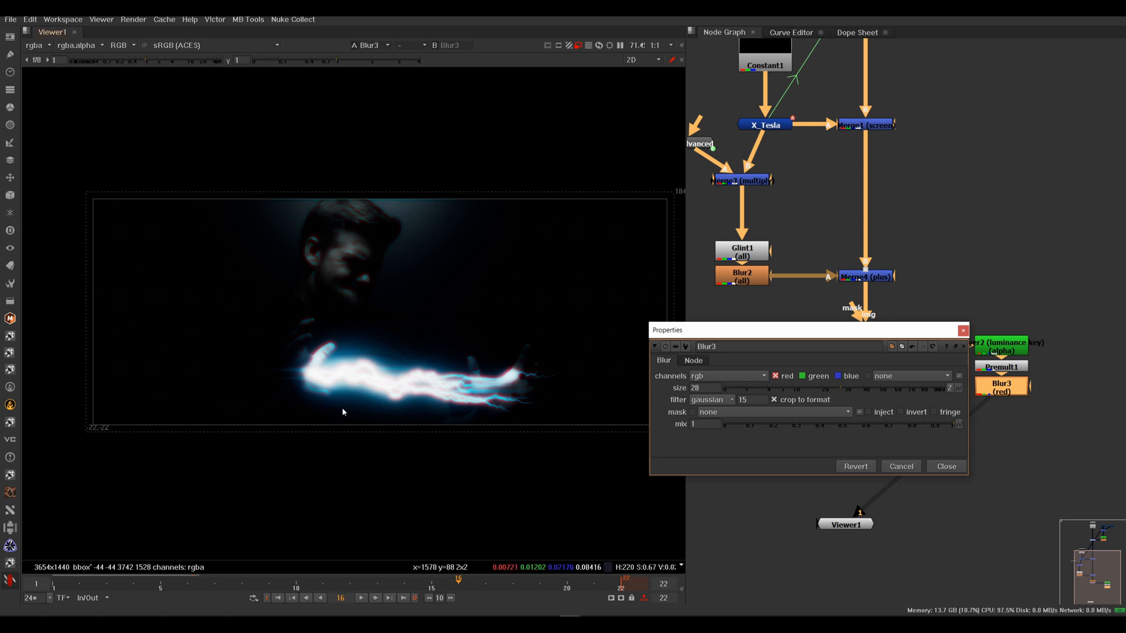
Set Blur3's size to 13.6 while checking the colour fringe around the electricity.
{"action": "scroll", "coordinate": [340, 376], "scroll_direction": "up", "scroll_amount": 5}
{"action": "left_click_drag", "start_coordinate": [751, 388], "coordinate": [789, 390]}
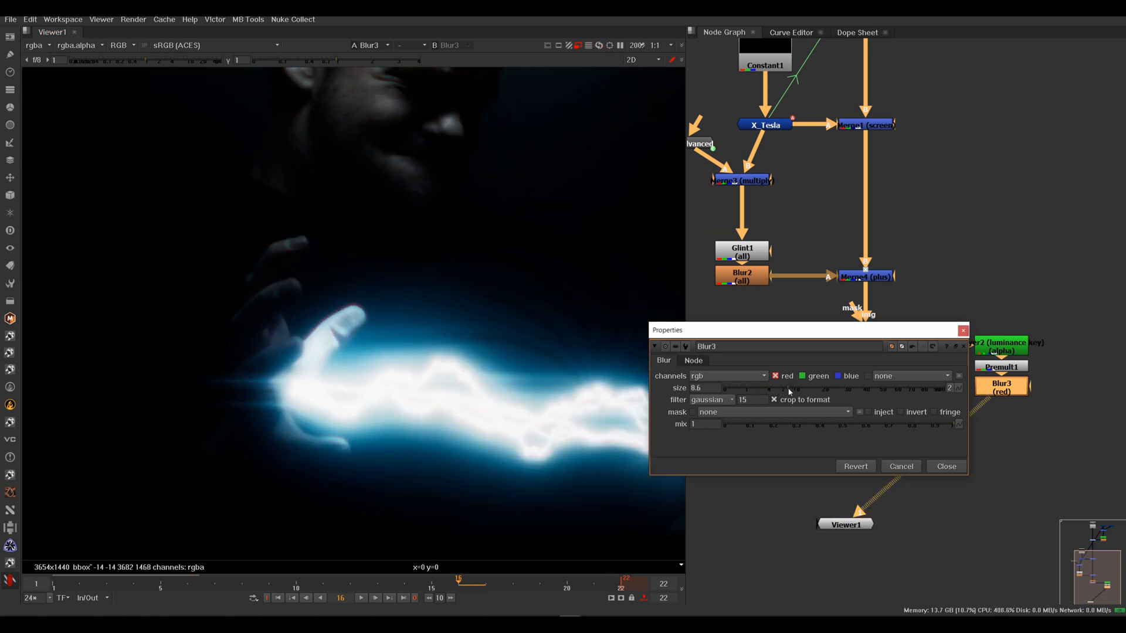
{"action": "scroll", "coordinate": [495, 428], "scroll_direction": "down", "scroll_amount": 3}
{"action": "middle_click_drag", "start_coordinate": [495, 428], "coordinate": [385, 396]}
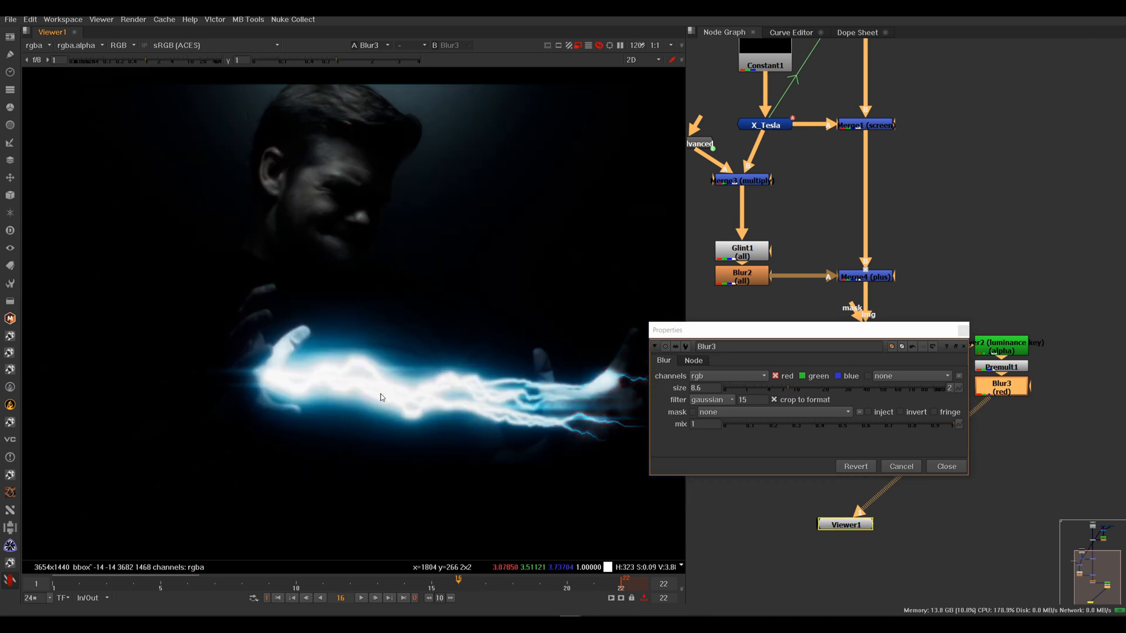
{"action": "left_click", "coordinate": [796, 392]}
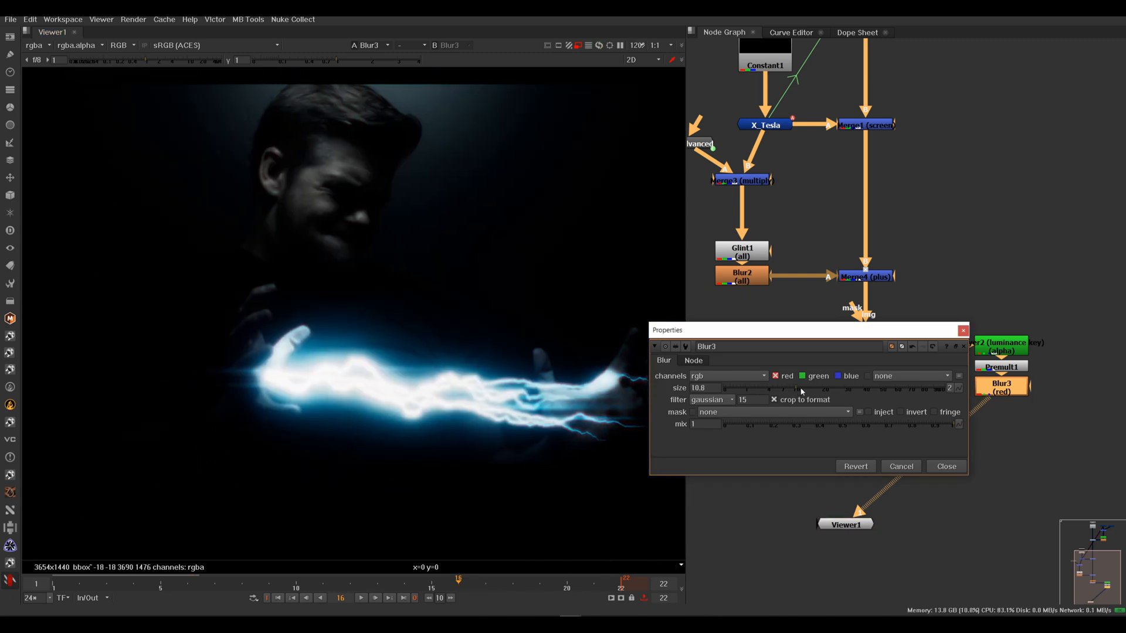
{"action": "left_click", "coordinate": [805, 392]}
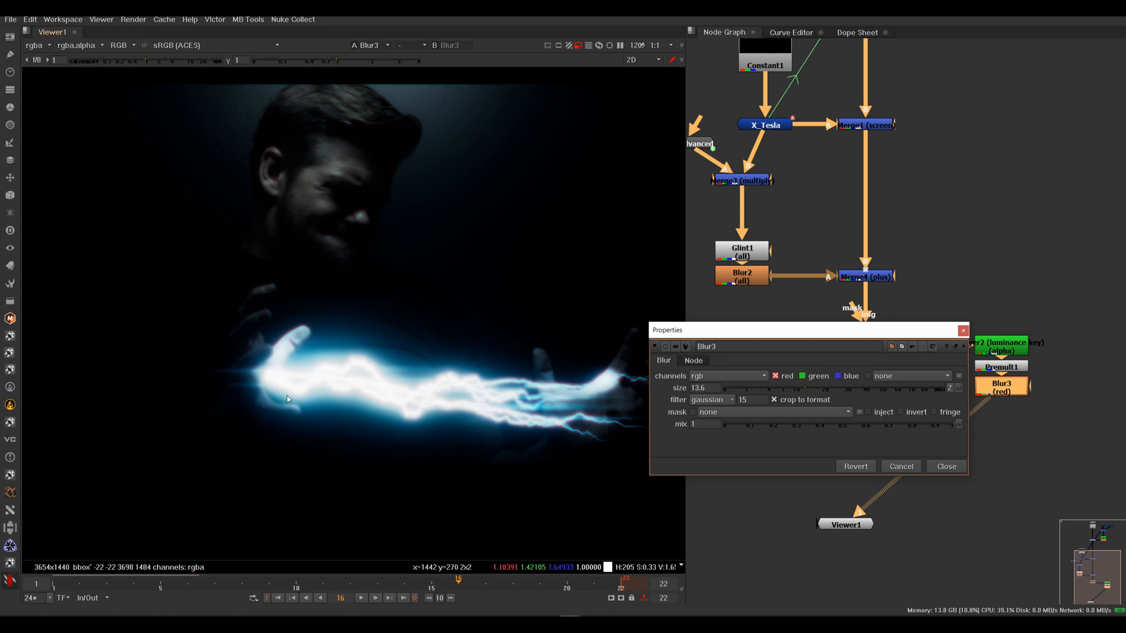
{"action": "left_click", "coordinate": [963, 331]}
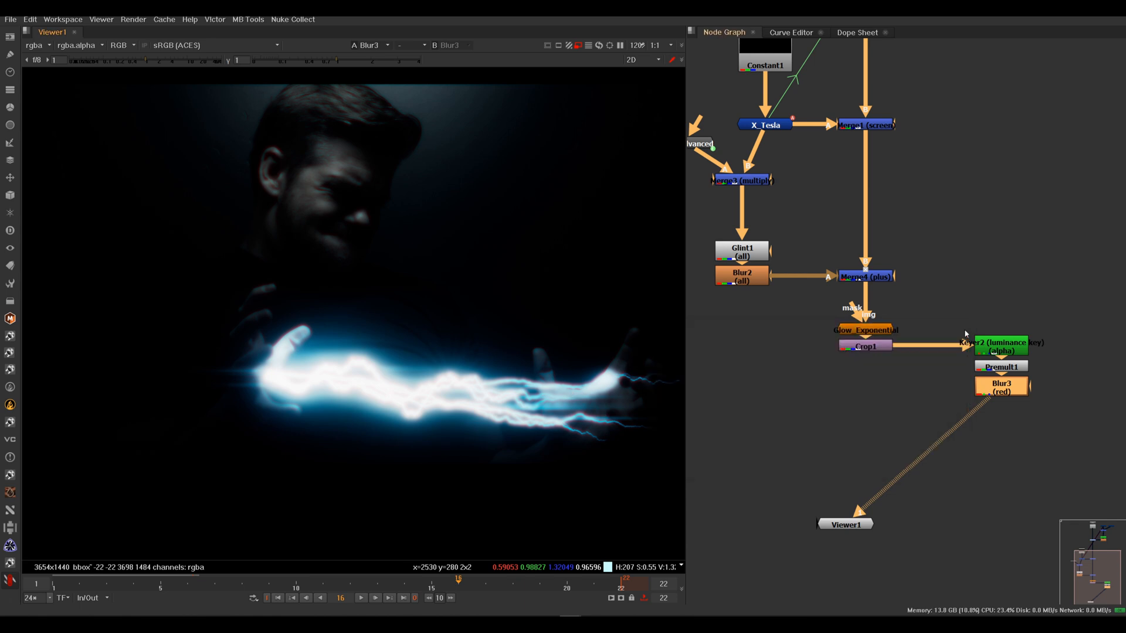
Merge Blur3 over Crop1 with a Merge node placed in the main pipe above Viewer1.
{"action": "left_click", "coordinate": [1016, 435]}
{"action": "left_click", "coordinate": [1008, 387]}
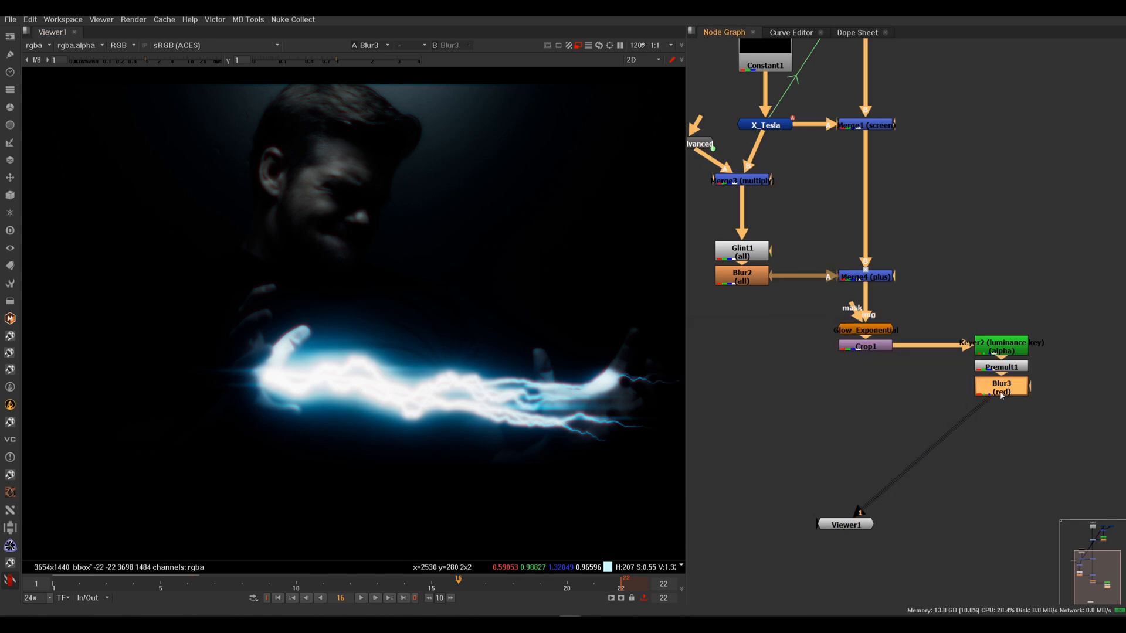
{"action": "key", "text": "m"}
{"action": "left_click_drag", "start_coordinate": [934, 321], "coordinate": [885, 78]}
{"action": "left_click_drag", "start_coordinate": [1076, 388], "coordinate": [866, 348]}
{"action": "left_click", "coordinate": [876, 401]}
Compare the composite with and without Merge5 and examine the edges of the fingers and electricity up close.
{"action": "key", "text": "d"}
{"action": "key", "text": "d"}
{"action": "scroll", "coordinate": [330, 323], "scroll_direction": "up", "scroll_amount": 5}
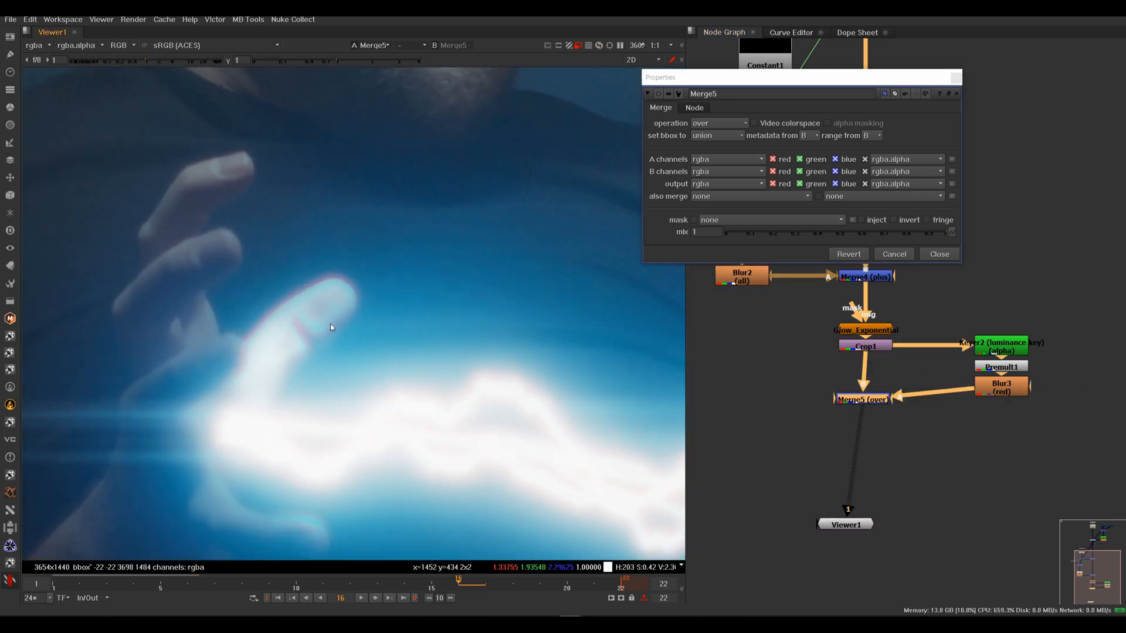
{"action": "scroll", "coordinate": [321, 331], "scroll_direction": "down", "scroll_amount": 7}
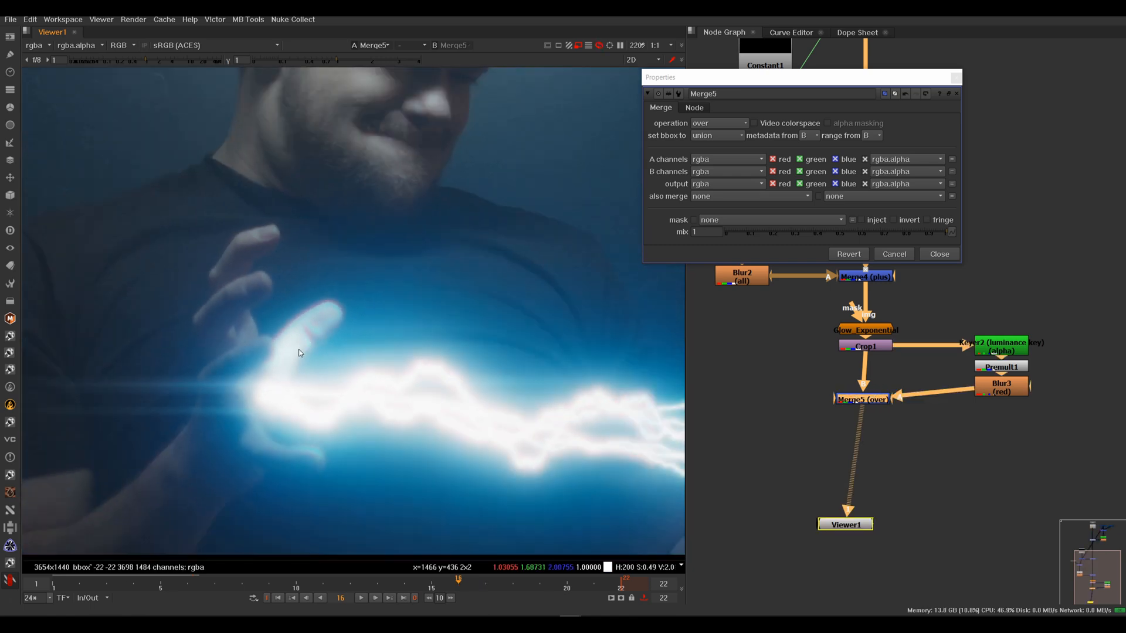
{"action": "left_click", "coordinate": [333, 370]}
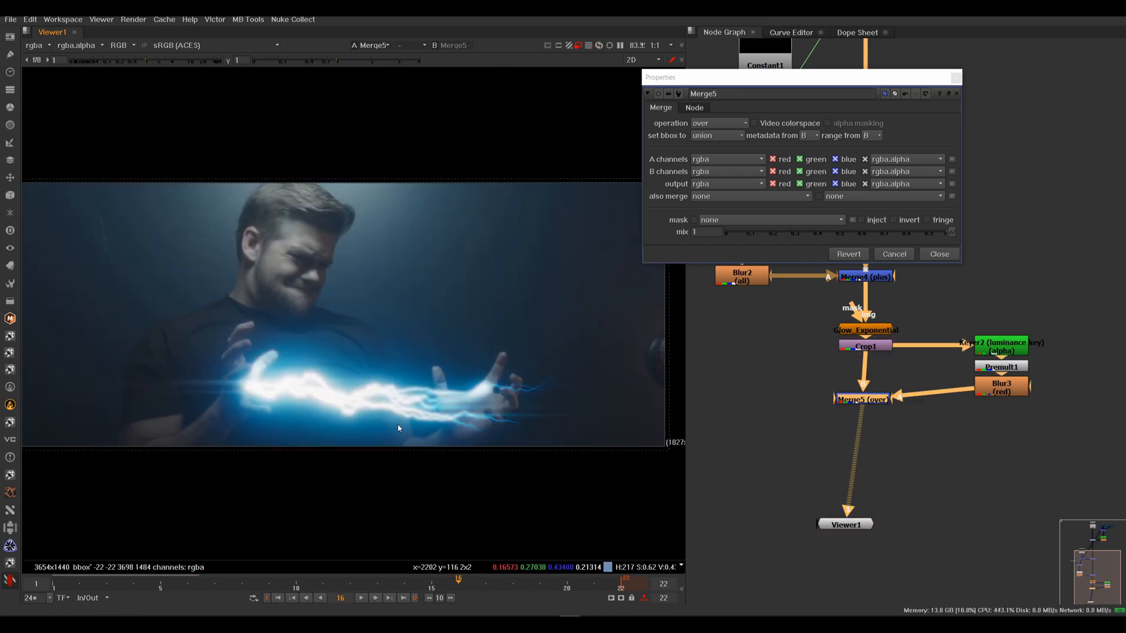
{"action": "middle_click_drag", "start_coordinate": [407, 419], "coordinate": [418, 408]}
{"action": "left_click", "coordinate": [956, 93]}
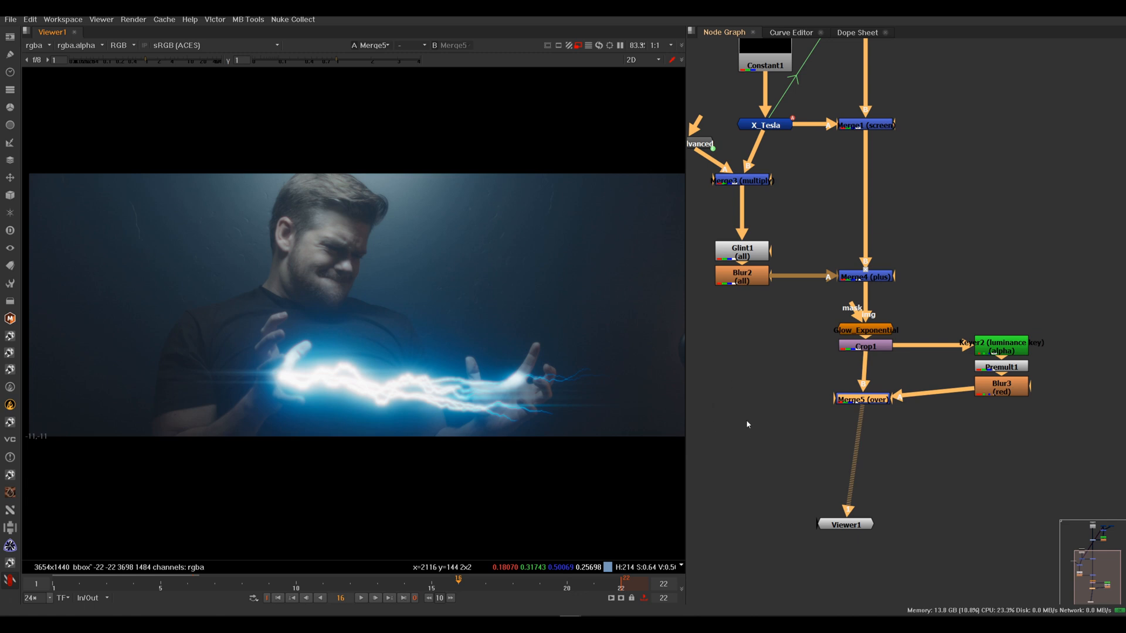
Line up Merge5 beneath Crop1 and add a Halation node beside it.
{"action": "left_click_drag", "start_coordinate": [865, 403], "coordinate": [869, 395]}
{"action": "left_click", "coordinate": [756, 406]}
{"action": "key", "text": "Tab"}
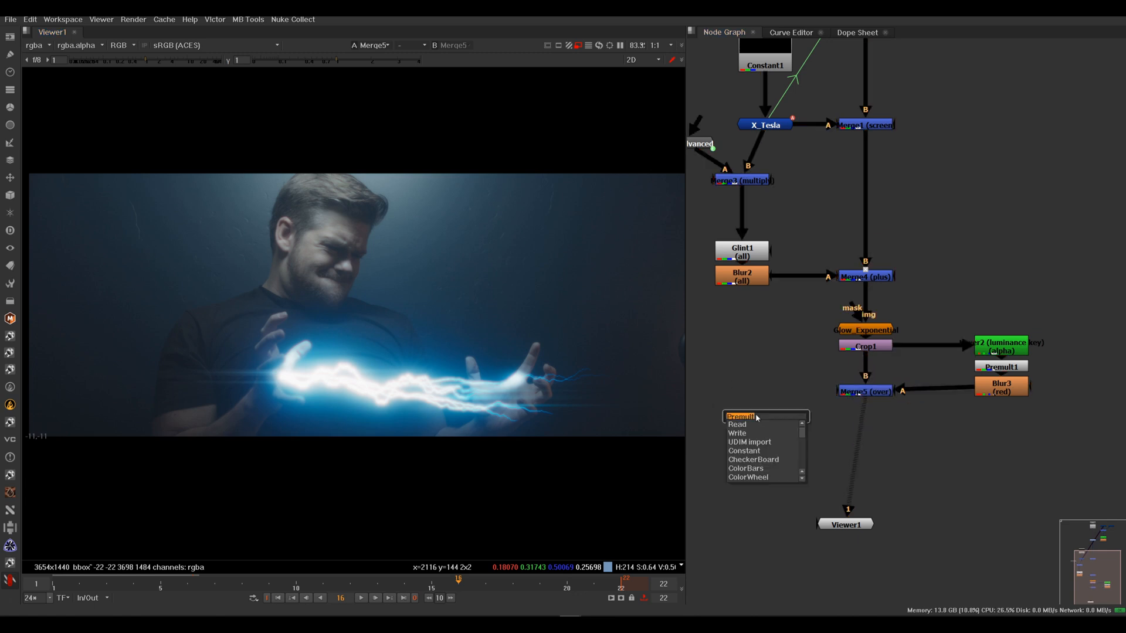
{"action": "type", "text": "hal"}
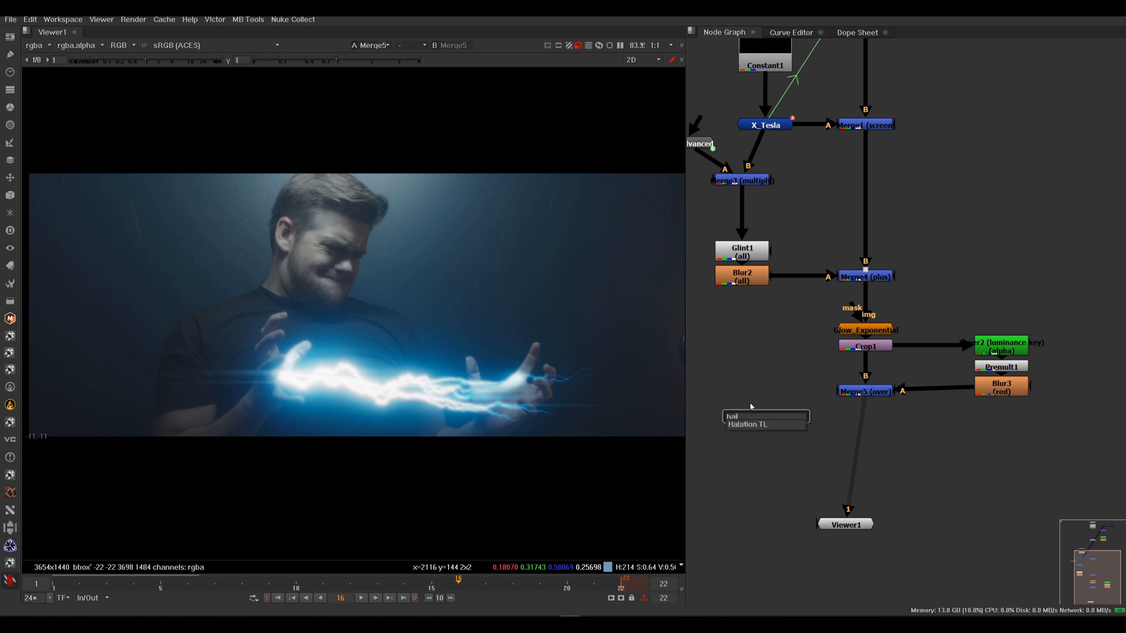
{"action": "key", "text": "Return"}
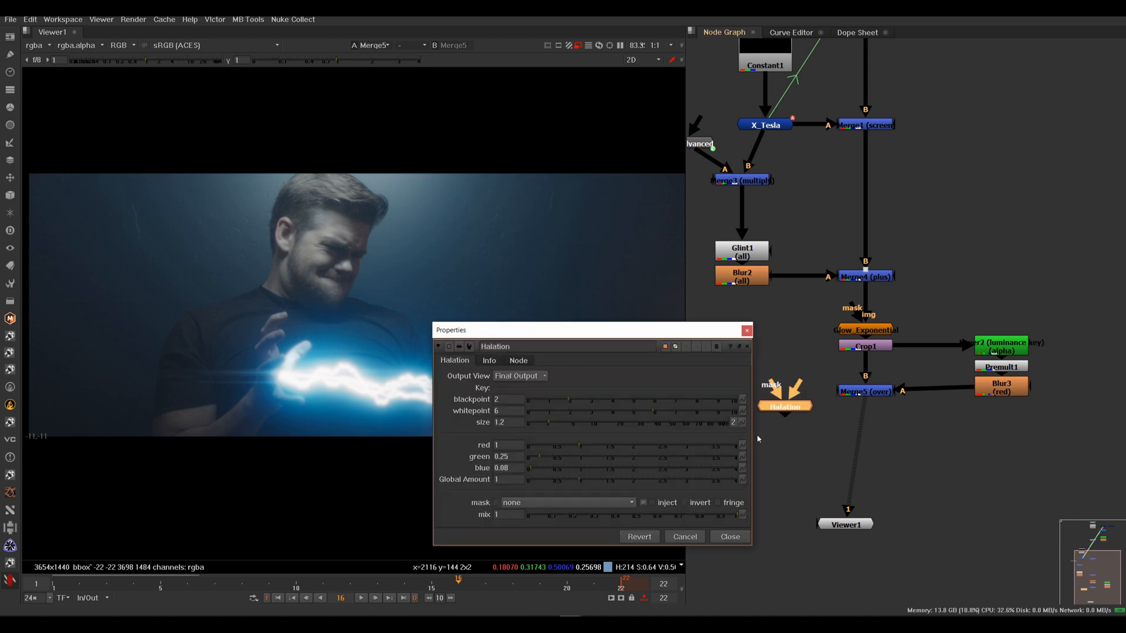
Connect the Halation node's input to Crop1 and view its output.
{"action": "left_click_drag", "start_coordinate": [791, 379], "coordinate": [853, 346]}
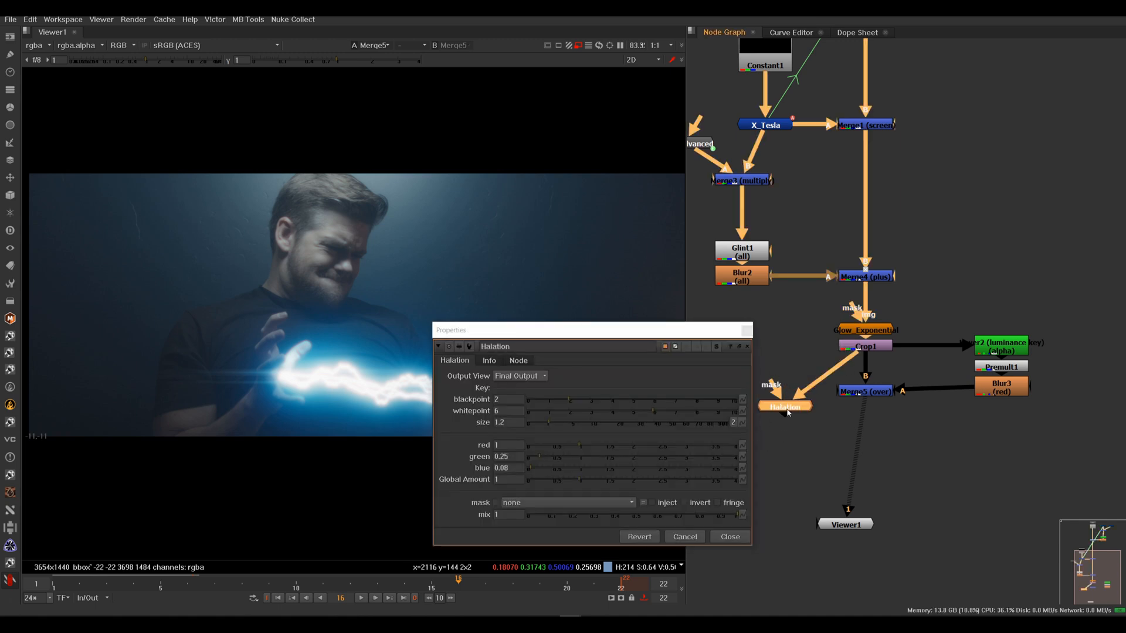
{"action": "left_click", "coordinate": [787, 410]}
{"action": "key", "text": "1"}
{"action": "left_click_drag", "start_coordinate": [660, 335], "coordinate": [814, 263]}
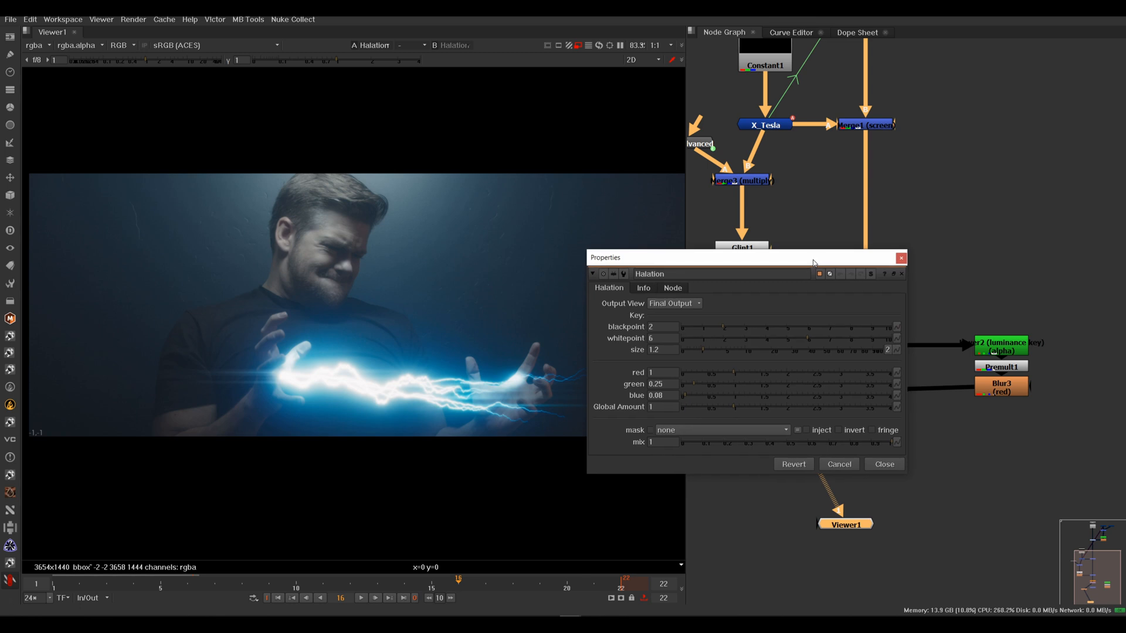
Set Halation's red to 2.24, then use the Luma Key output to set blackpoint 0.4 and whitepoint 3.9.
{"action": "left_click_drag", "start_coordinate": [766, 372], "coordinate": [798, 375]}
{"action": "left_click_drag", "start_coordinate": [758, 326], "coordinate": [786, 326]}
{"action": "left_click", "coordinate": [674, 303]}
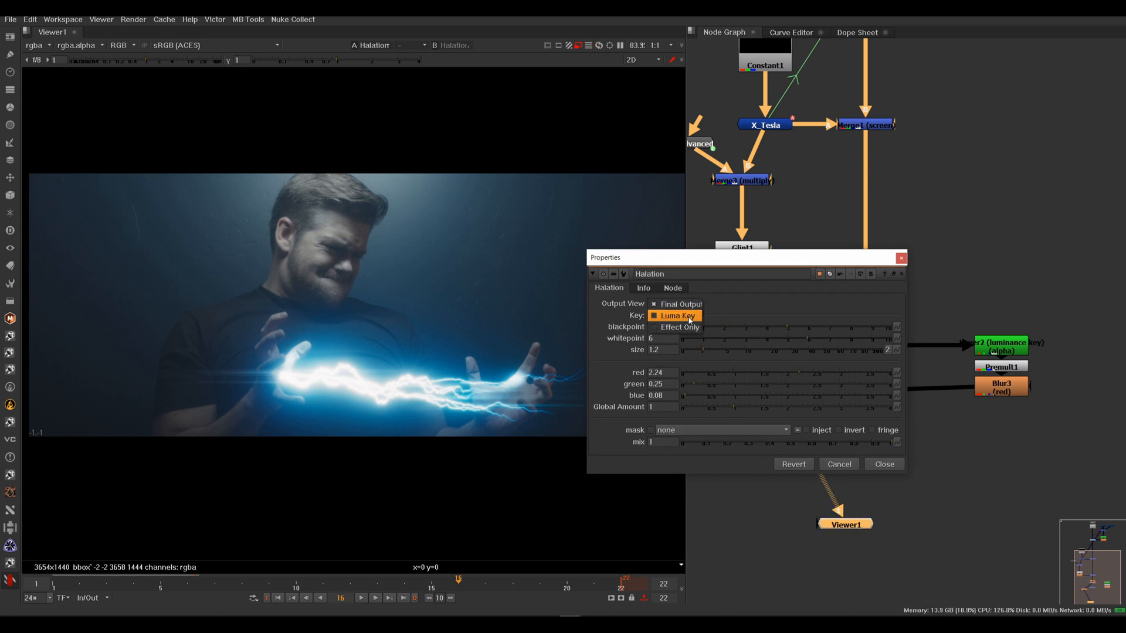
{"action": "left_click", "coordinate": [671, 315]}
{"action": "left_click_drag", "start_coordinate": [713, 326], "coordinate": [692, 328]}
{"action": "left_click_drag", "start_coordinate": [805, 338], "coordinate": [762, 343]}
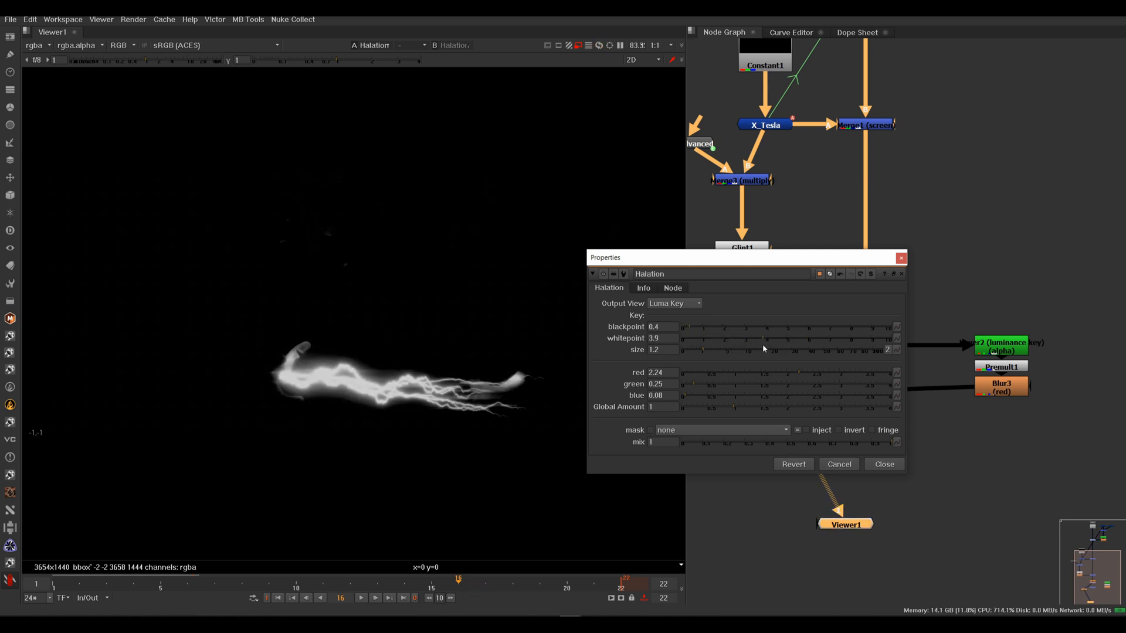
Using the Effect Only output, set Halation's red to 4, Global Amount to 1.14 and size to 0.75, then restore Final Output.
{"action": "left_click", "coordinate": [675, 300]}
{"action": "left_click", "coordinate": [684, 316]}
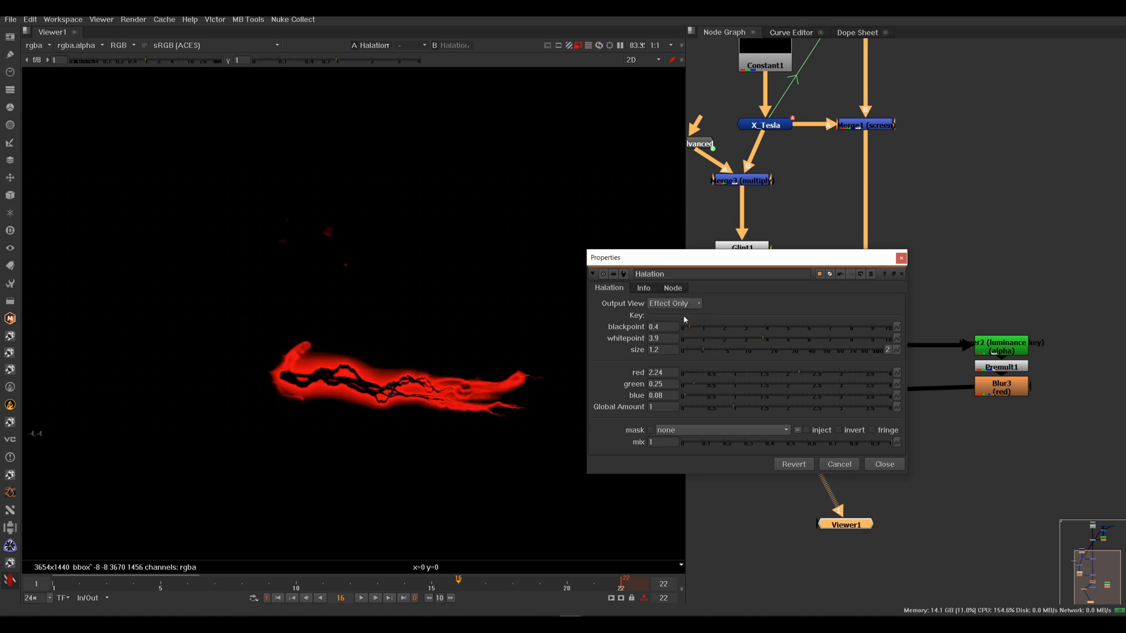
{"action": "left_click_drag", "start_coordinate": [763, 377], "coordinate": [902, 379]}
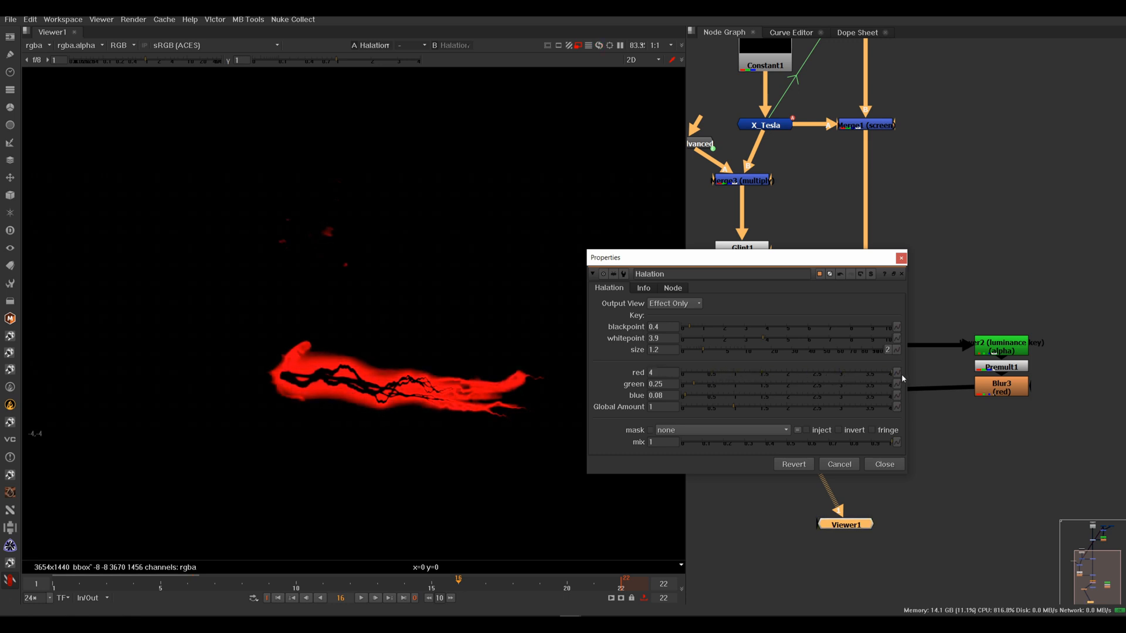
{"action": "mouse_move", "coordinate": [724, 410]}
{"action": "left_mouse_down"}
{"action": "mouse_move", "coordinate": [707, 408]}
{"action": "mouse_move", "coordinate": [740, 408]}
{"action": "left_mouse_up"}
{"action": "right_click", "coordinate": [696, 351]}
{"action": "mouse_move", "coordinate": [695, 351]}
{"action": "left_mouse_down"}
{"action": "mouse_move", "coordinate": [685, 349]}
{"action": "mouse_move", "coordinate": [734, 349]}
{"action": "mouse_move", "coordinate": [698, 351]}
{"action": "left_mouse_up"}
{"action": "left_click", "coordinate": [674, 304]}
{"action": "left_click", "coordinate": [671, 282]}
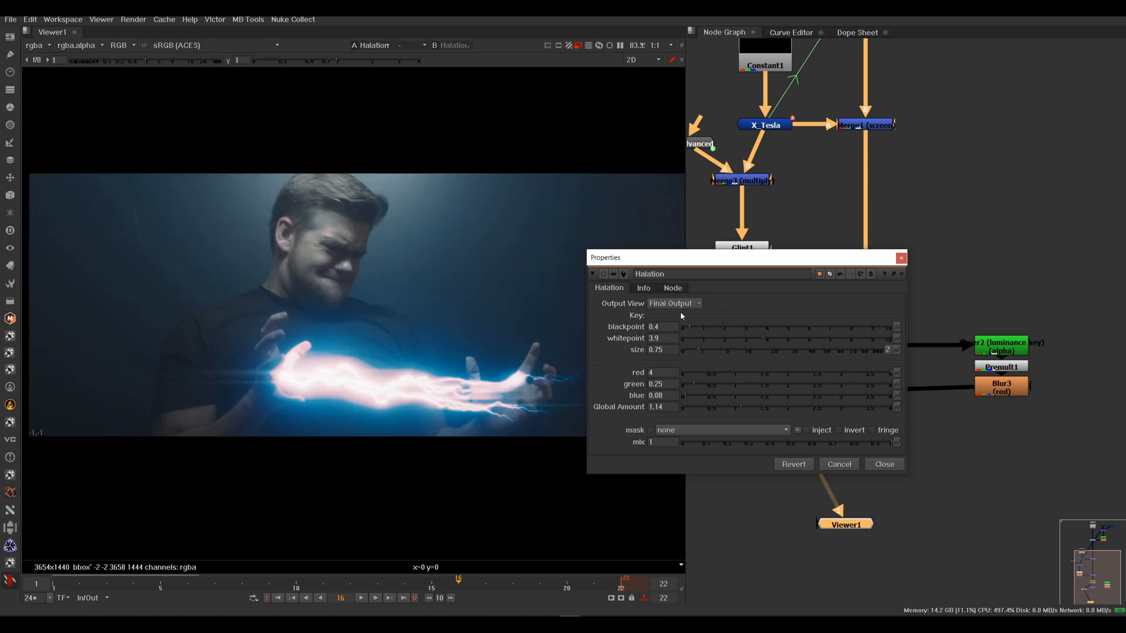
Set Halation's green and blue to 0, its size to 4.2 and its Global Amount to 0.56.
{"action": "scroll", "coordinate": [329, 348], "scroll_direction": "up", "scroll_amount": 2}
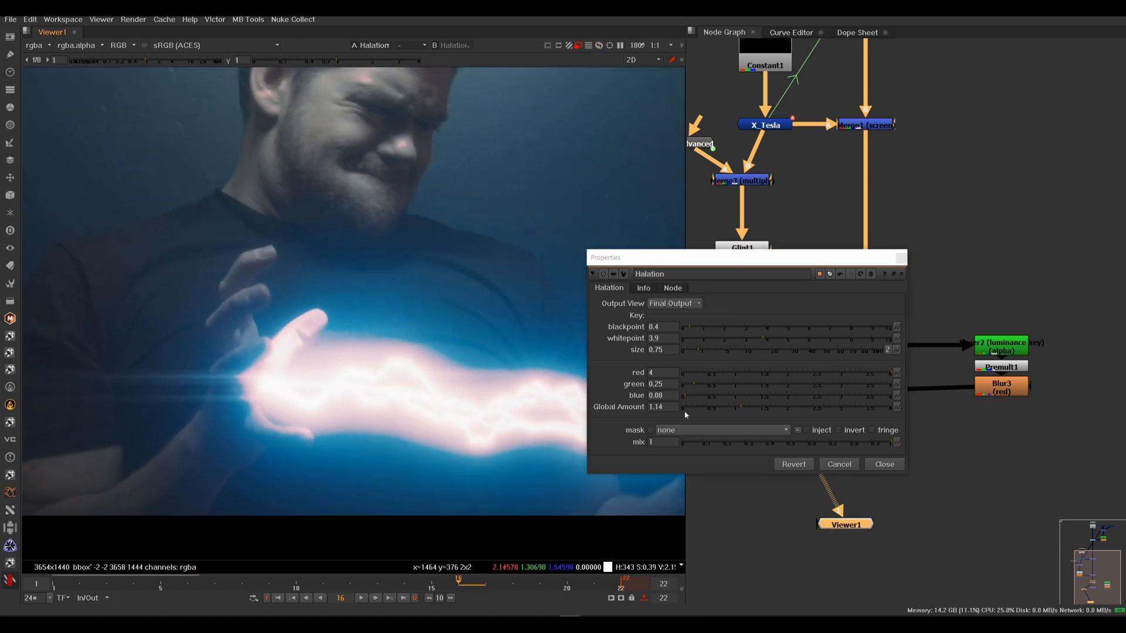
{"action": "left_click", "coordinate": [684, 396]}
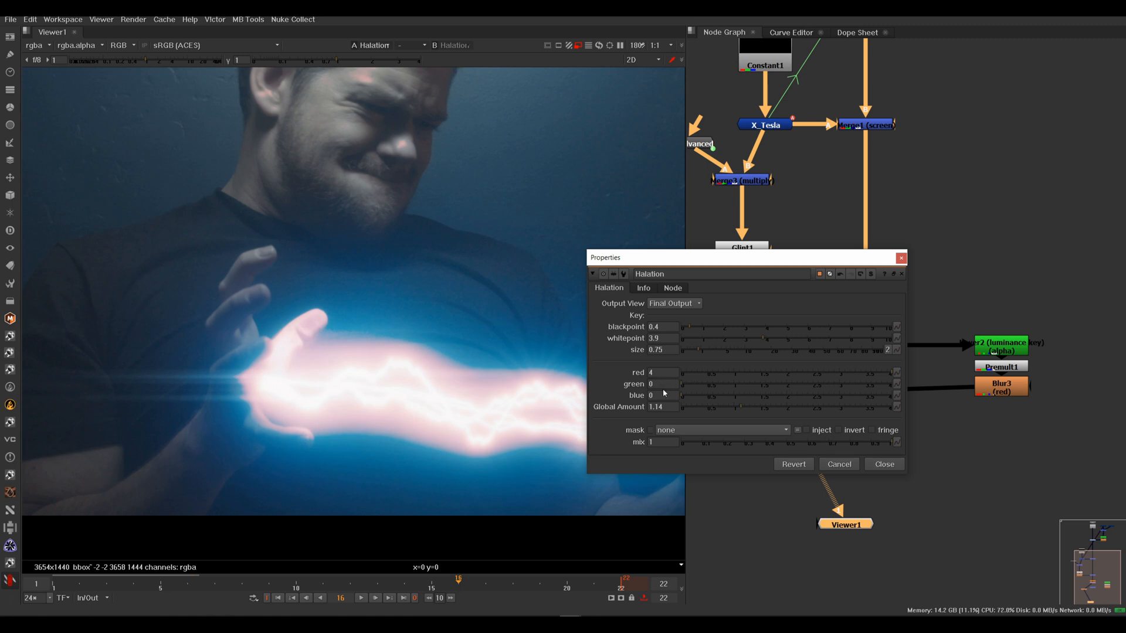
{"action": "left_click", "coordinate": [758, 350]}
{"action": "left_click_drag", "start_coordinate": [757, 359], "coordinate": [719, 352]}
{"action": "left_click_drag", "start_coordinate": [711, 409], "coordinate": [704, 408]}
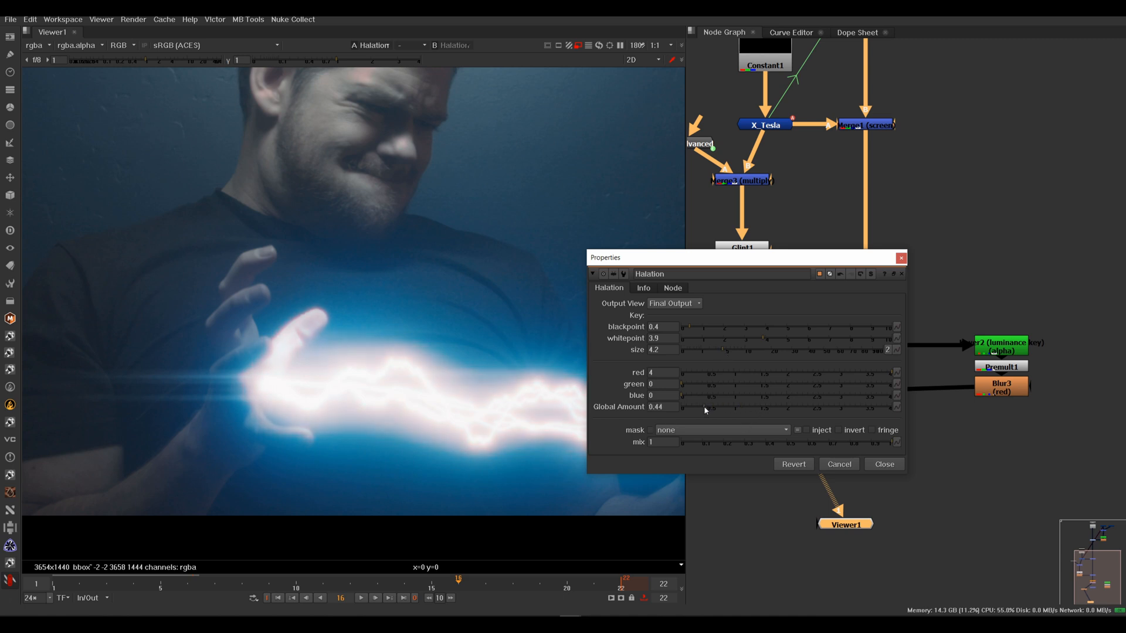
{"action": "scroll", "coordinate": [297, 320], "scroll_direction": "up", "scroll_amount": 4}
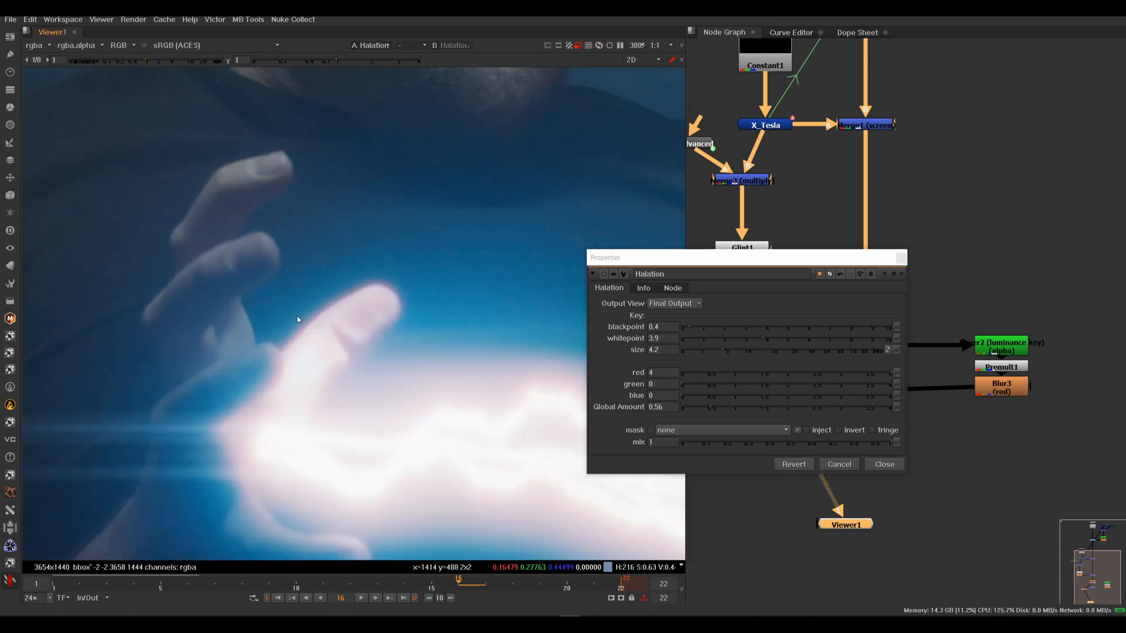
{"action": "scroll", "coordinate": [309, 363], "scroll_direction": "down", "scroll_amount": 4}
{"action": "left_click", "coordinate": [901, 258]}
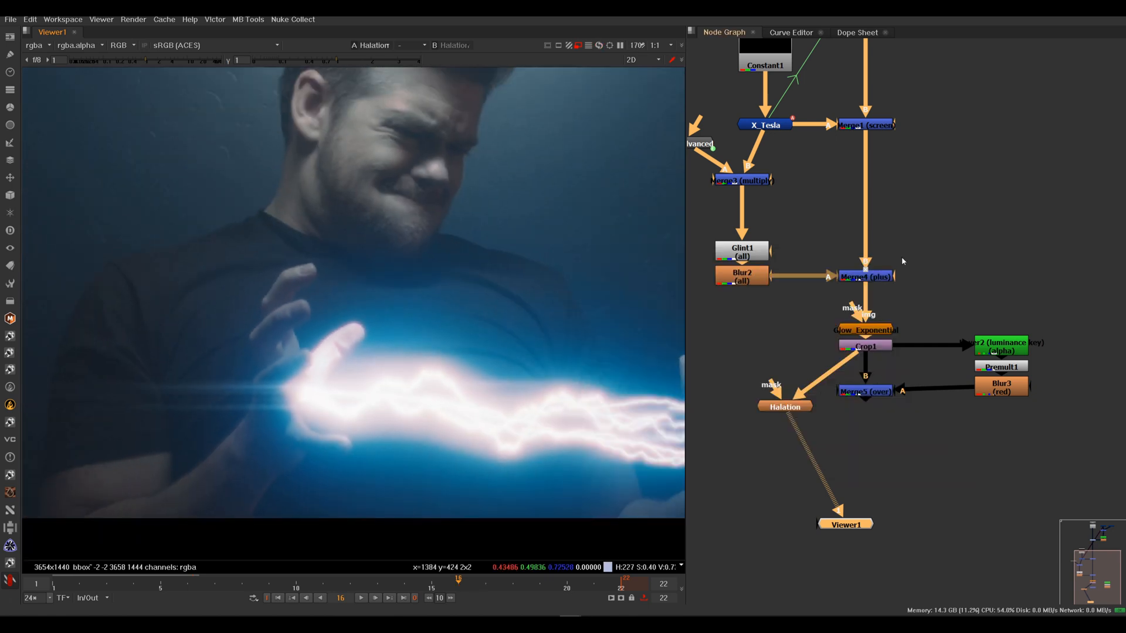
Compare the Halation output with the Merge5 output in the viewer, checking the fringe around the electricity and hand.
{"action": "left_click_drag", "start_coordinate": [795, 410], "coordinate": [768, 406]}
{"action": "key", "text": "1"}
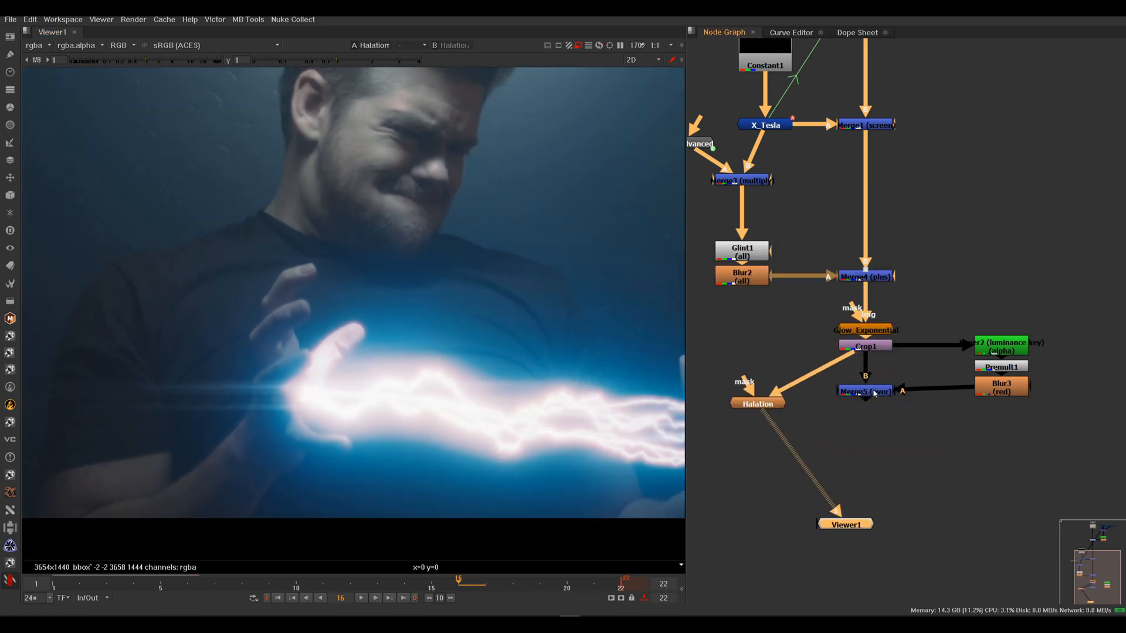
{"action": "left_click", "coordinate": [869, 394]}
{"action": "key", "text": "1"}
{"action": "left_click", "coordinate": [773, 404]}
{"action": "key", "text": "1"}
{"action": "left_click", "coordinate": [866, 392]}
{"action": "key", "text": "1"}
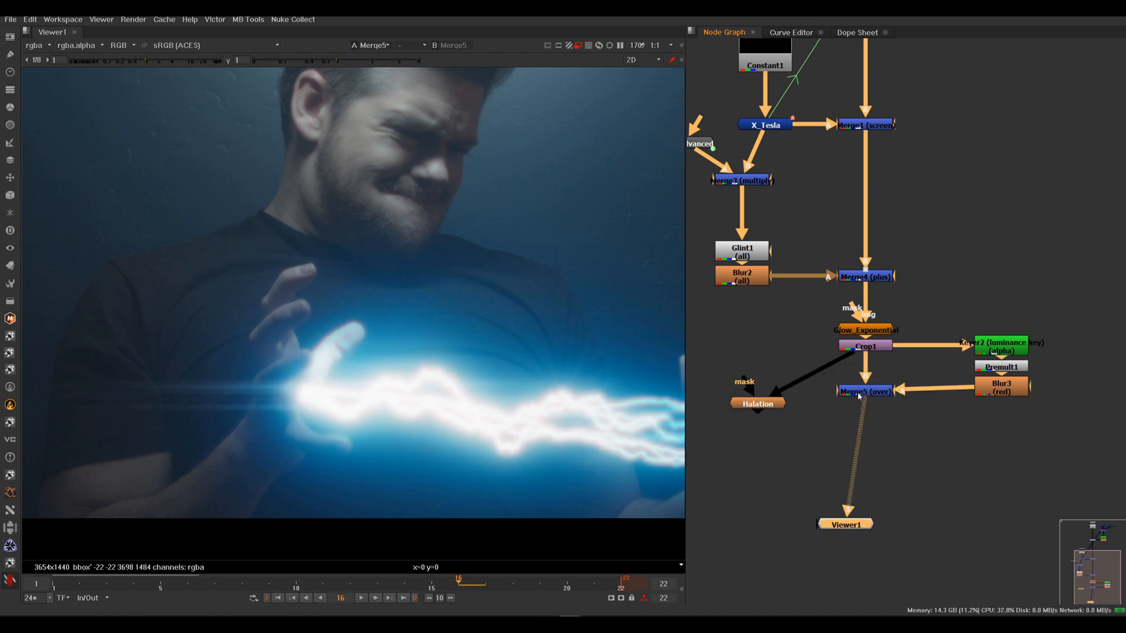
{"action": "scroll", "coordinate": [447, 395], "scroll_direction": "down", "scroll_amount": 4}
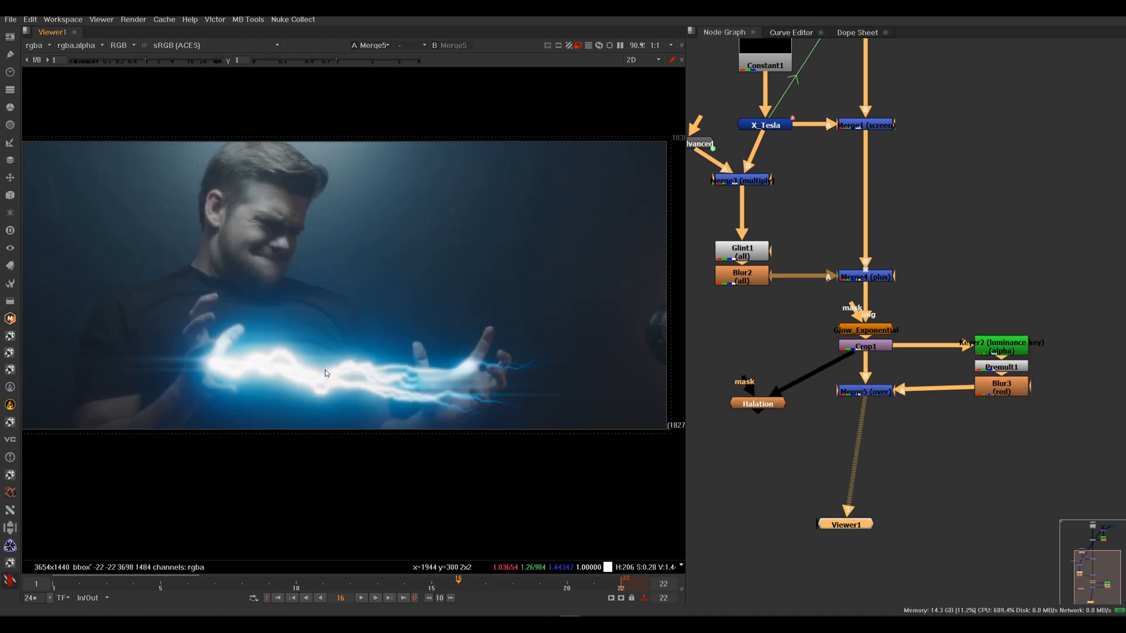
Delete the Halation node, keeping the Merge5 branch.
{"action": "left_click", "coordinate": [775, 402]}
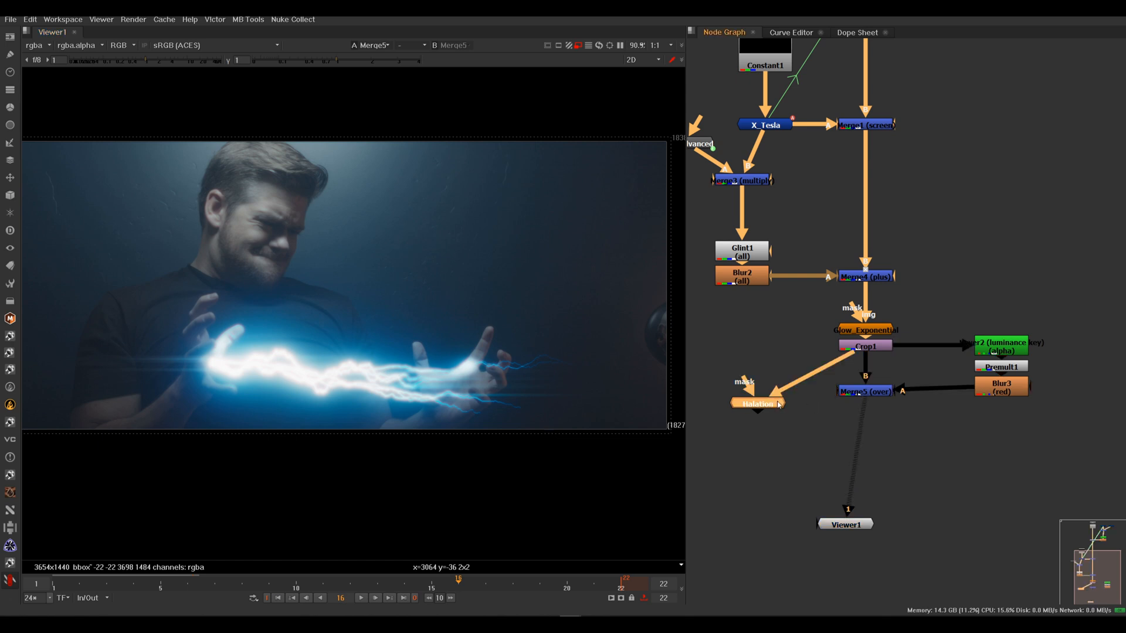
{"action": "key", "text": "Delete"}
{"action": "left_click", "coordinate": [778, 403]}
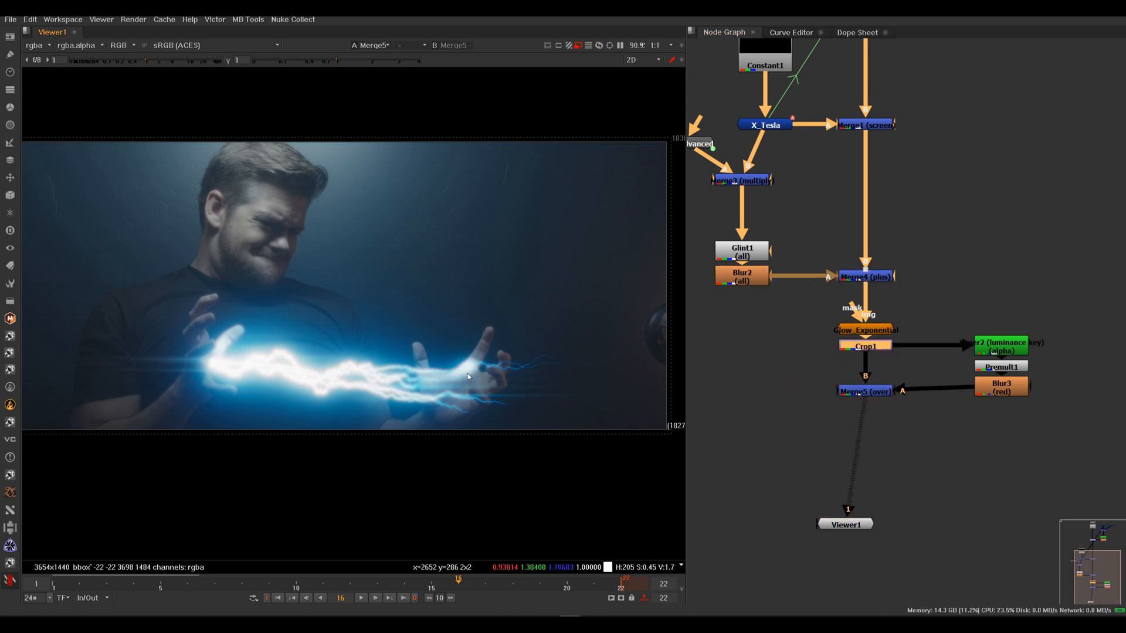
Examine the Merge5 result around the electricity and hands, both close up and at full frame.
{"action": "scroll", "coordinate": [503, 366], "scroll_direction": "up", "scroll_amount": 4}
{"action": "scroll", "coordinate": [467, 366], "scroll_direction": "down", "scroll_amount": 3}
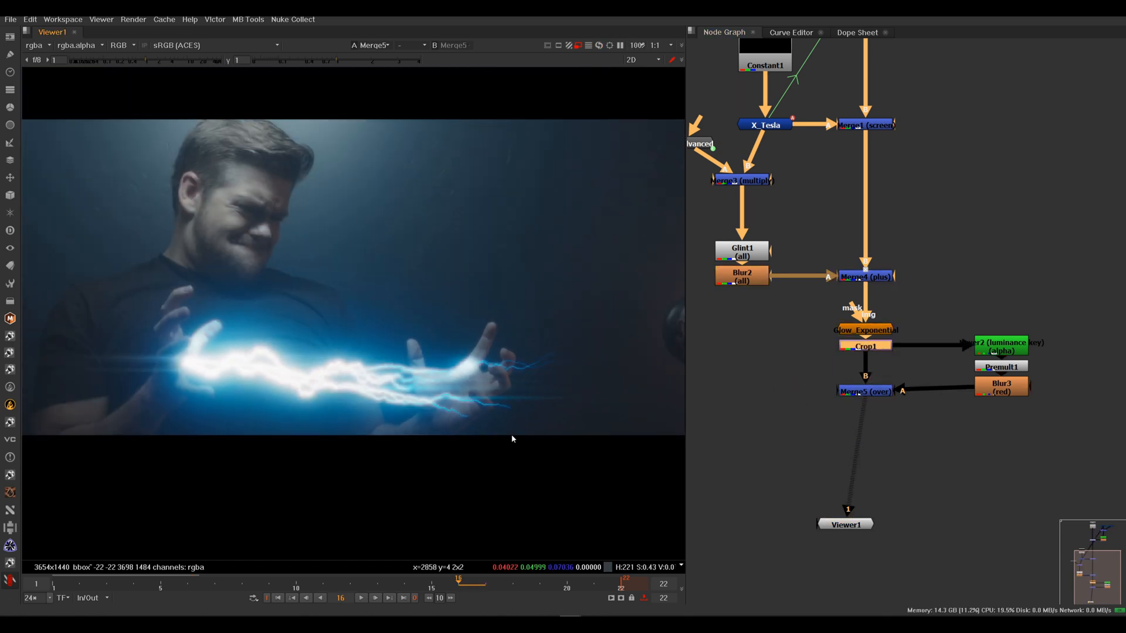
{"action": "middle_click_drag", "start_coordinate": [466, 362], "coordinate": [517, 359]}
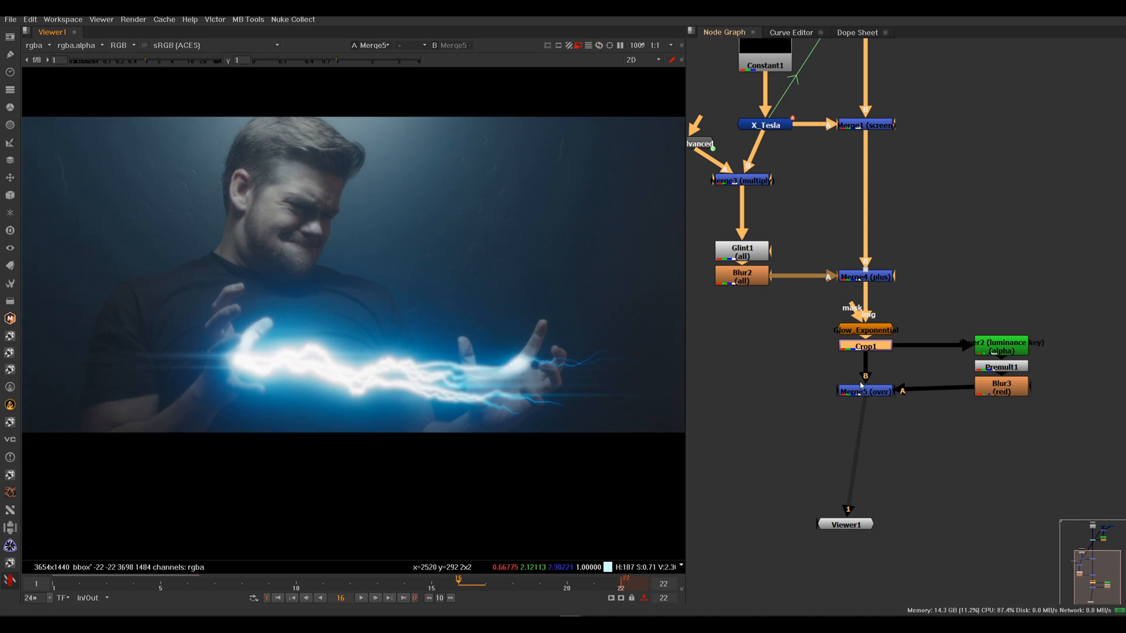
{"action": "scroll", "coordinate": [352, 372], "scroll_direction": "up", "scroll_amount": 2}
{"action": "left_click", "coordinate": [864, 392]}
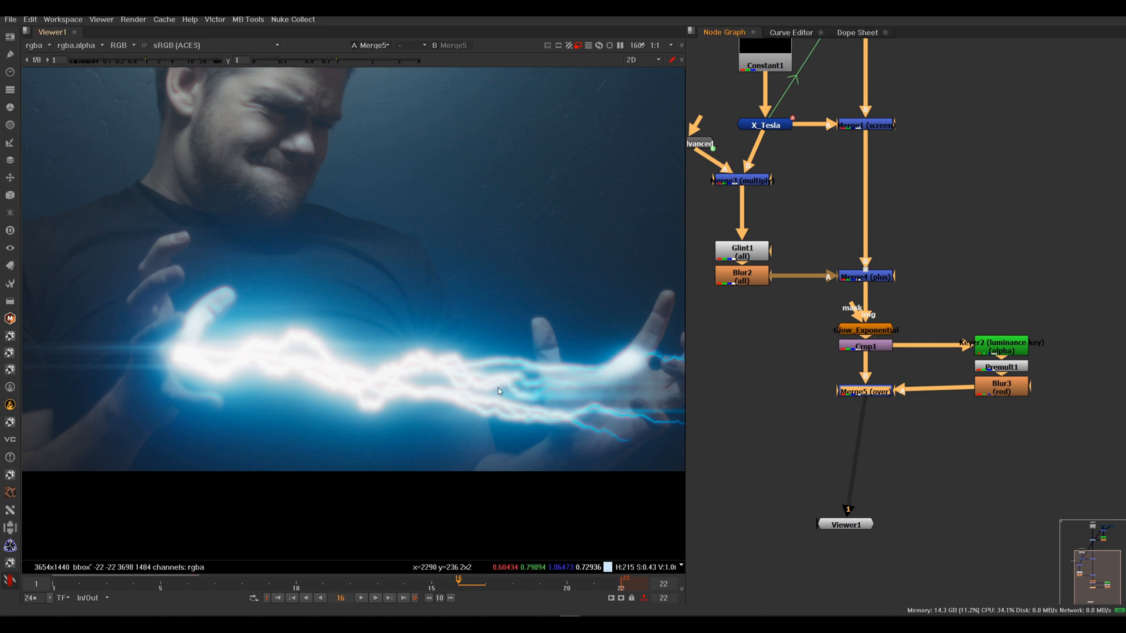
{"action": "scroll", "coordinate": [469, 394], "scroll_direction": "down", "scroll_amount": 3}
{"action": "scroll", "coordinate": [489, 385], "scroll_direction": "down", "scroll_amount": 1}
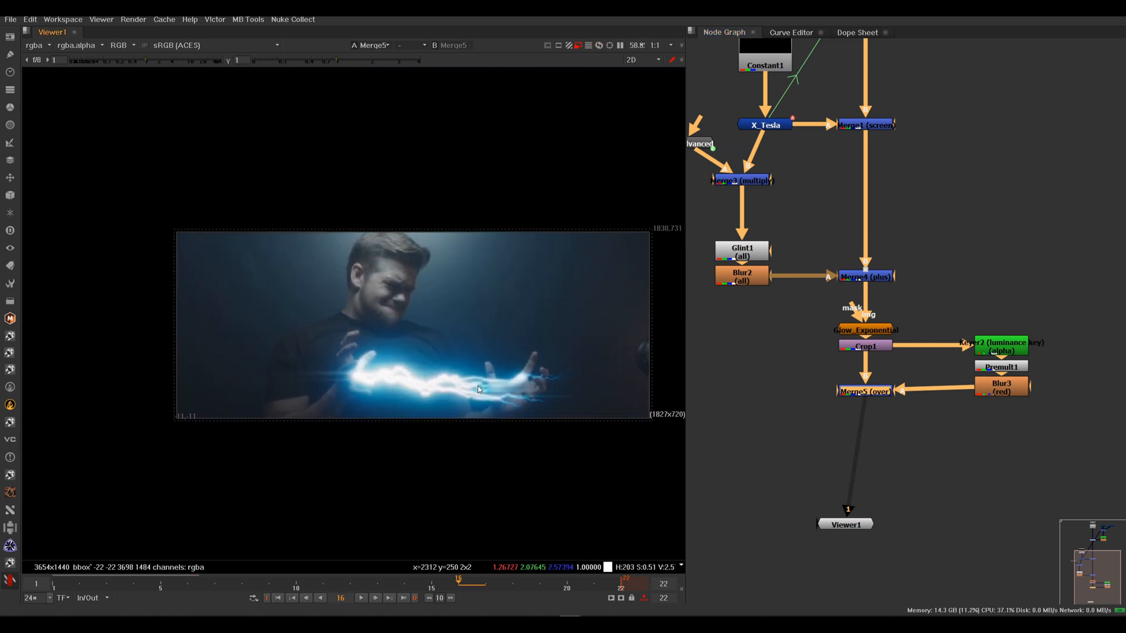
{"action": "left_click", "coordinate": [791, 460]}
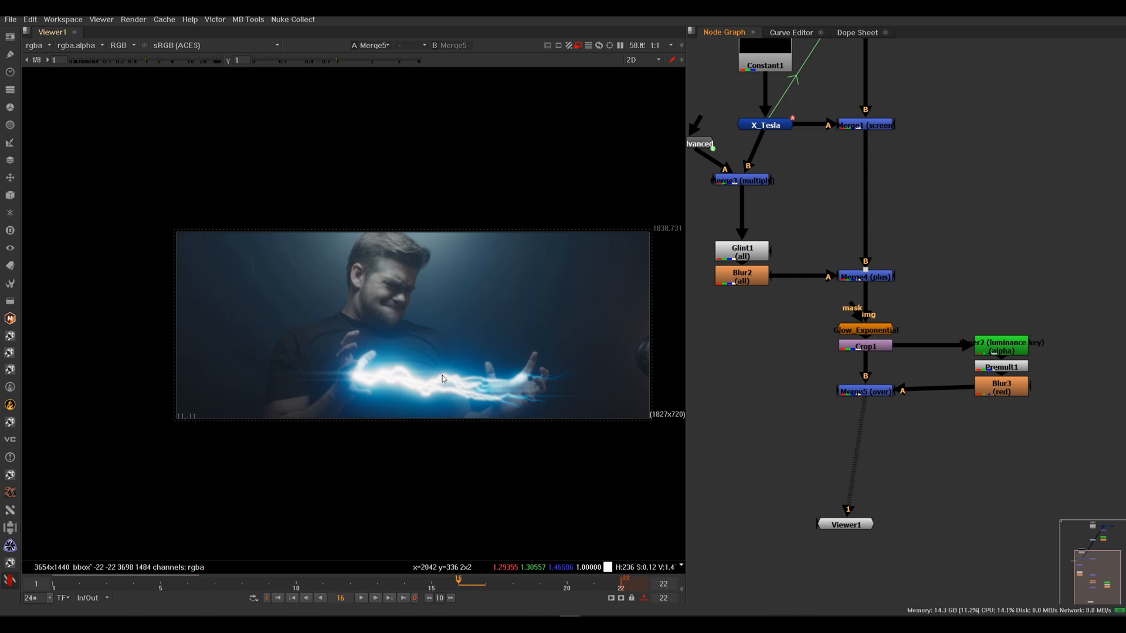
{"action": "middle_click_drag", "start_coordinate": [493, 376], "coordinate": [491, 387]}
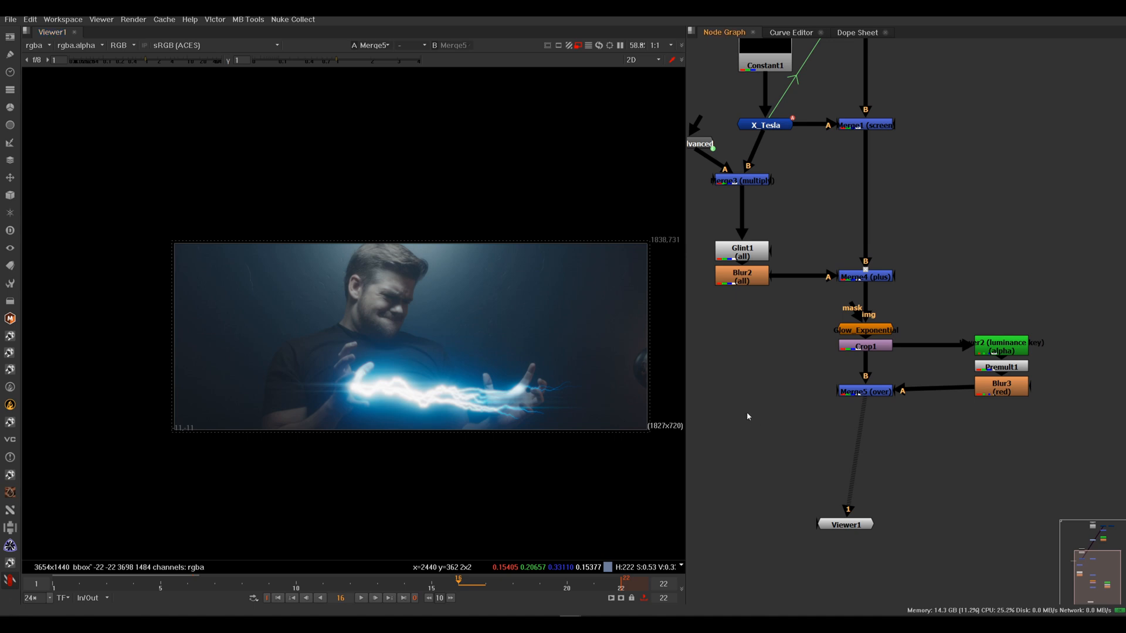
Import Element Caustic (3).png with a Read node beside Merge5 and select that node.
{"action": "scroll", "coordinate": [756, 410], "scroll_direction": "down", "scroll_amount": 3}
{"action": "scroll", "coordinate": [741, 422], "scroll_direction": "up", "scroll_amount": 3}
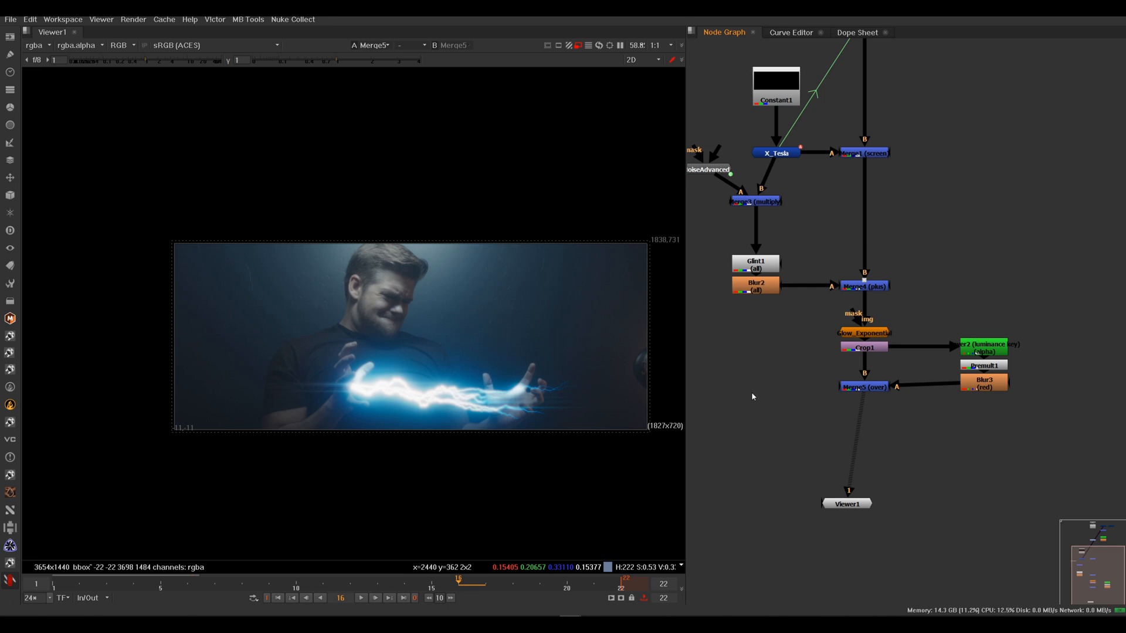
{"action": "key", "text": "r"}
{"action": "key", "text": "Return"}
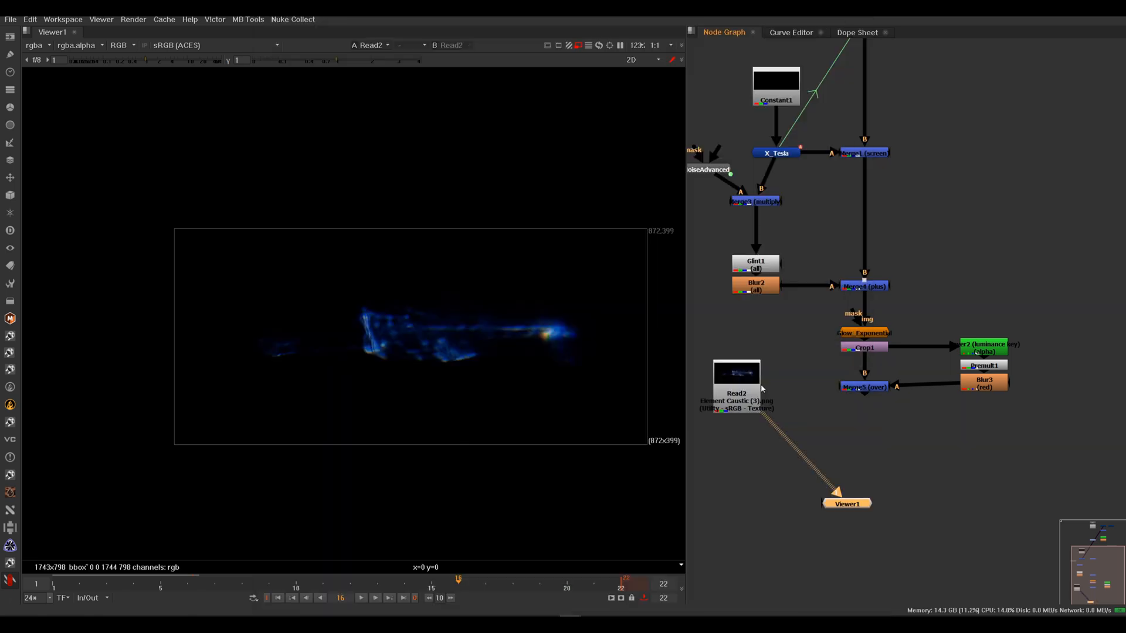
{"action": "left_click", "coordinate": [741, 407]}
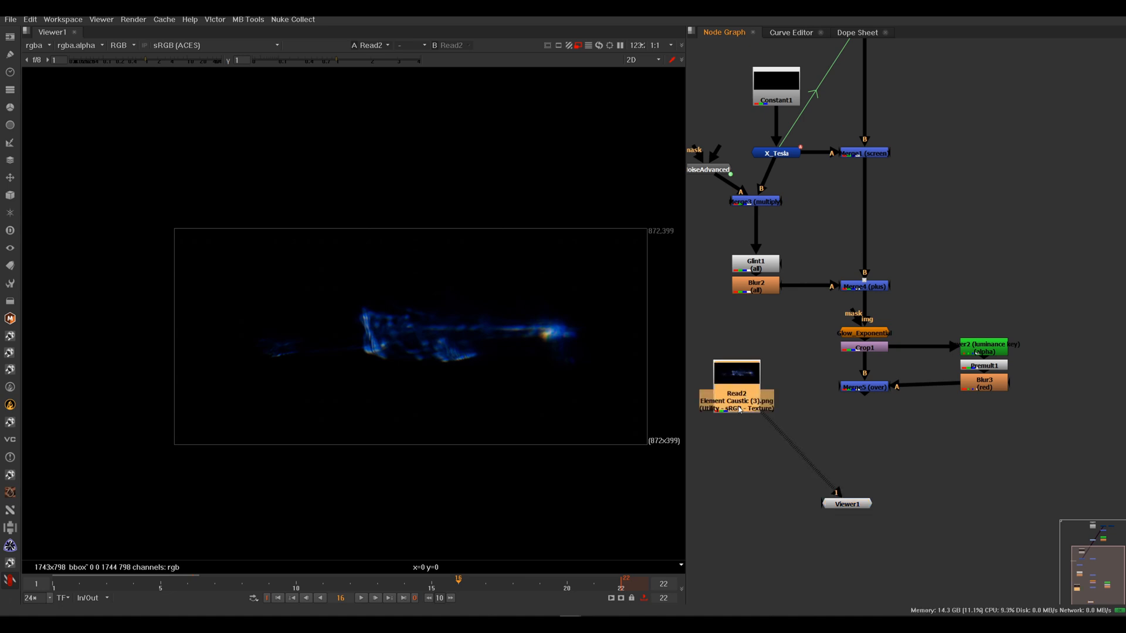
Merge the caustic image over the Merge5 output with a new Merge node below it and view the result.
{"action": "key", "text": "m"}
{"action": "left_click_drag", "start_coordinate": [816, 387], "coordinate": [868, 389]}
{"action": "left_click", "coordinate": [872, 413]}
{"action": "left_click_drag", "start_coordinate": [772, 322], "coordinate": [660, 424]}
{"action": "left_click", "coordinate": [657, 424]}
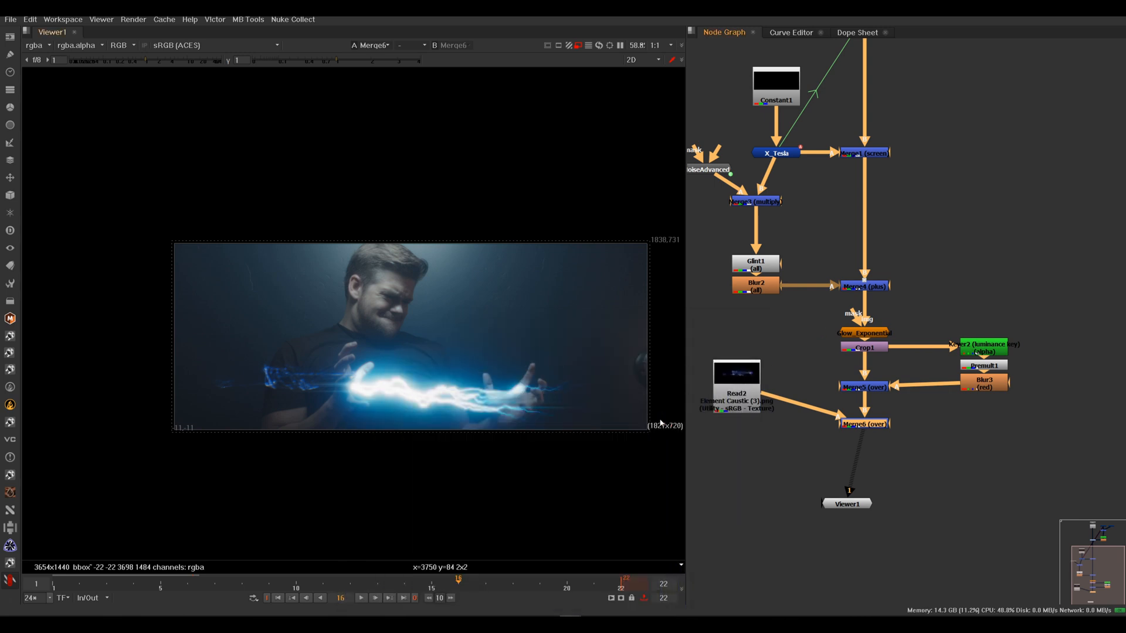
Add a Transform below the caustic Read node, scale the image to about 3.98 and reposition it over the plate.
{"action": "left_click_drag", "start_coordinate": [733, 406], "coordinate": [738, 420]}
{"action": "key", "text": "t"}
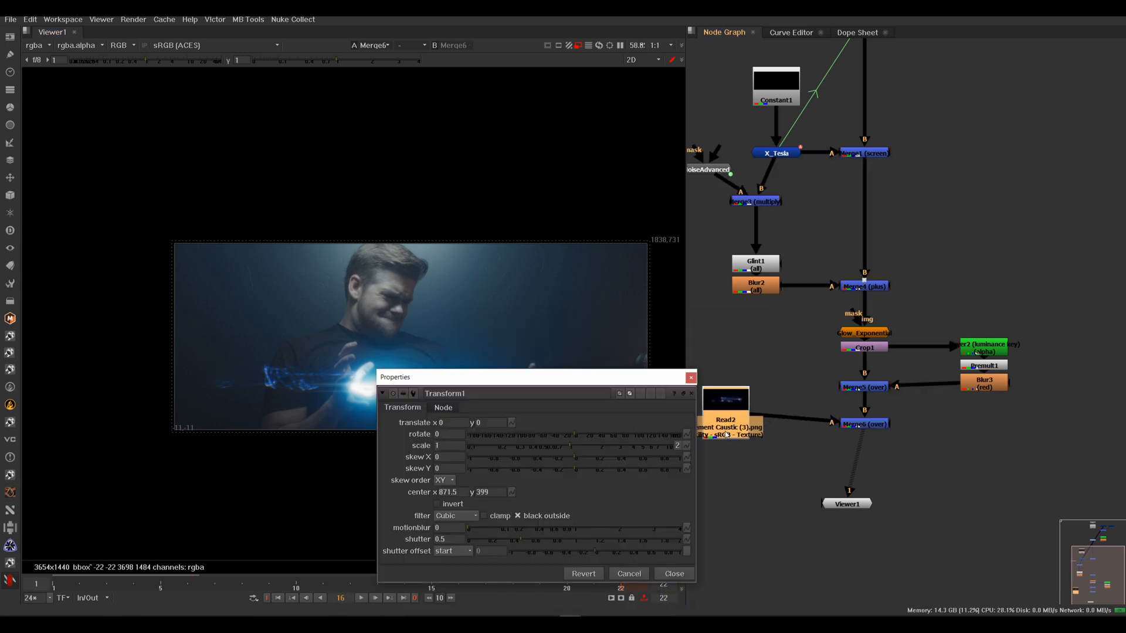
{"action": "left_click_drag", "start_coordinate": [593, 371], "coordinate": [841, 212]}
{"action": "left_click_drag", "start_coordinate": [296, 371], "coordinate": [385, 387]}
{"action": "left_click_drag", "start_coordinate": [780, 218], "coordinate": [802, 107]}
{"action": "left_click", "coordinate": [960, 105]}
Set Merge6's operation to plus and its bounding box to B.
{"action": "left_click_drag", "start_coordinate": [873, 428], "coordinate": [874, 449]}
{"action": "double_click", "coordinate": [874, 449]}
{"action": "left_click_drag", "start_coordinate": [584, 428], "coordinate": [840, 167]}
{"action": "left_click", "coordinate": [690, 209]}
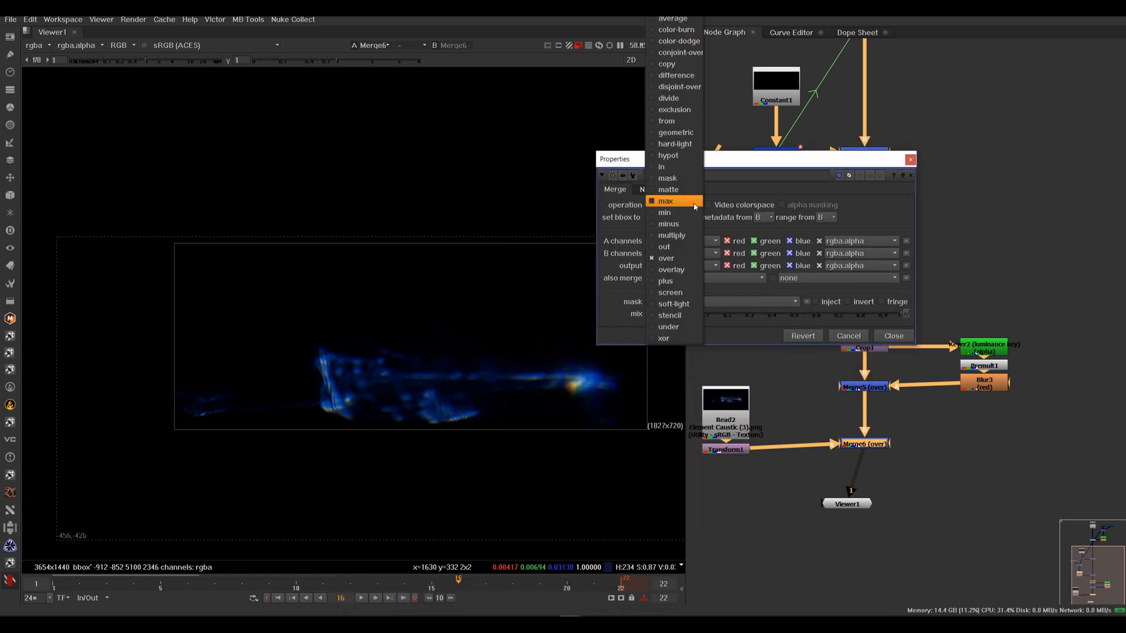
{"action": "left_click", "coordinate": [680, 282]}
{"action": "left_click", "coordinate": [671, 218]}
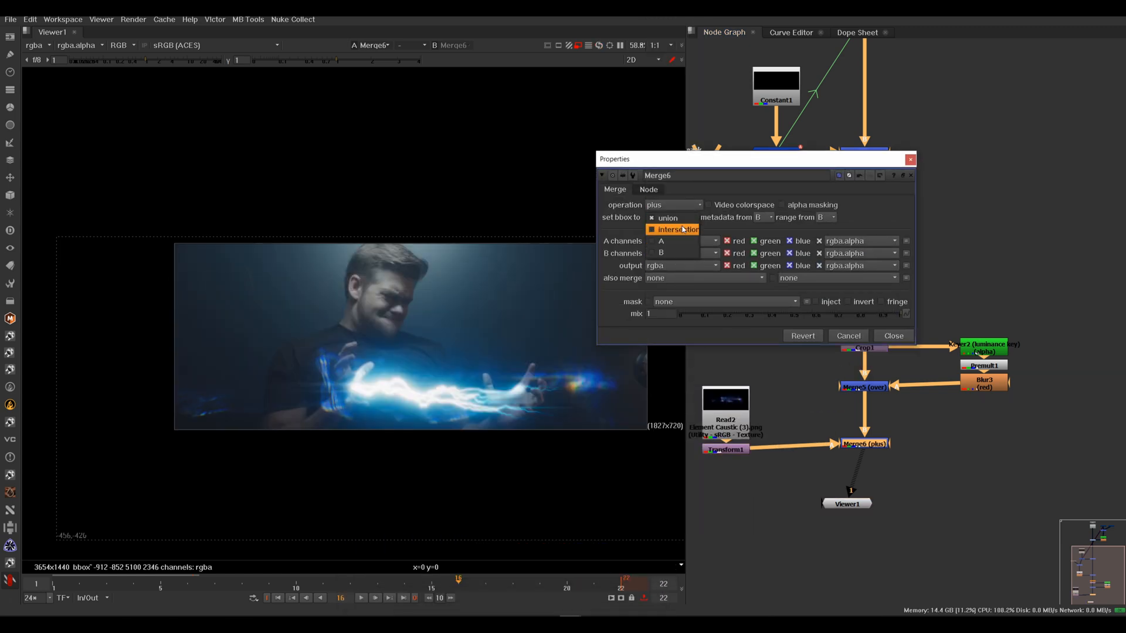
{"action": "left_click", "coordinate": [679, 252]}
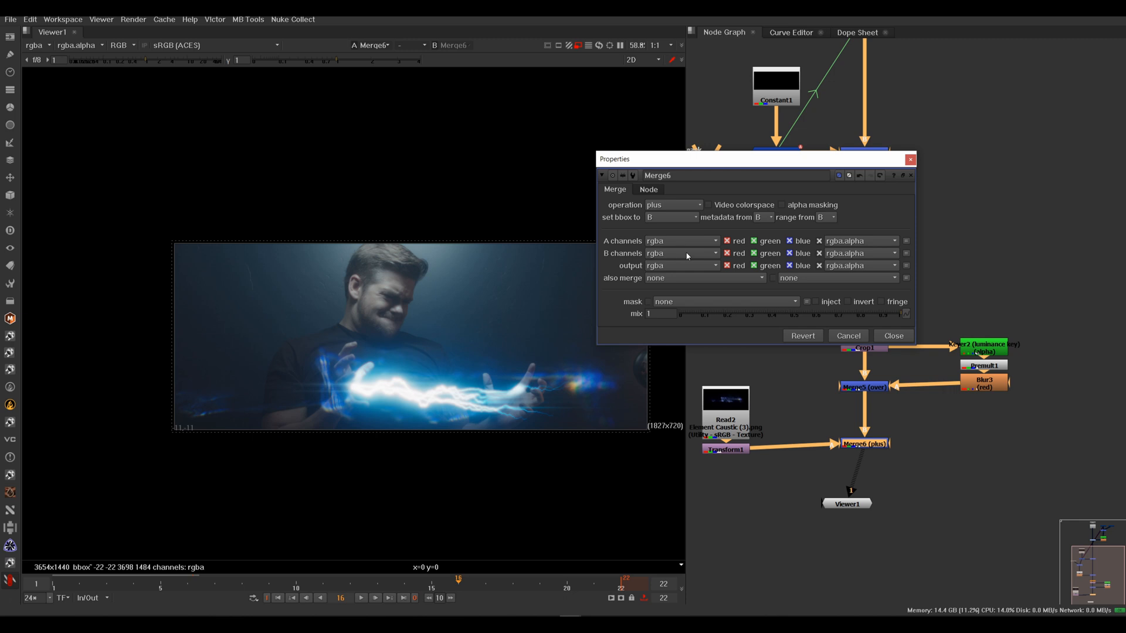
{"action": "left_click", "coordinate": [910, 175]}
Shift the caustic element in Transform1 to translate x about -202 and y about -214.
{"action": "left_click", "coordinate": [732, 452]}
{"action": "double_click", "coordinate": [731, 451]}
{"action": "left_click_drag", "start_coordinate": [382, 389], "coordinate": [304, 389]}
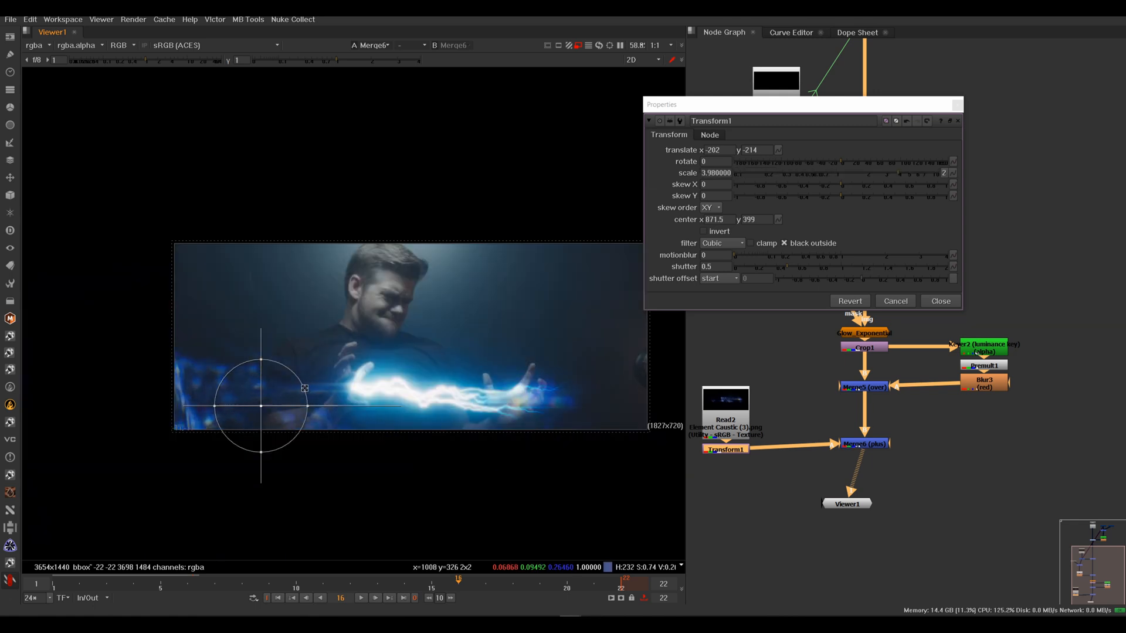
{"action": "left_click", "coordinate": [956, 105]}
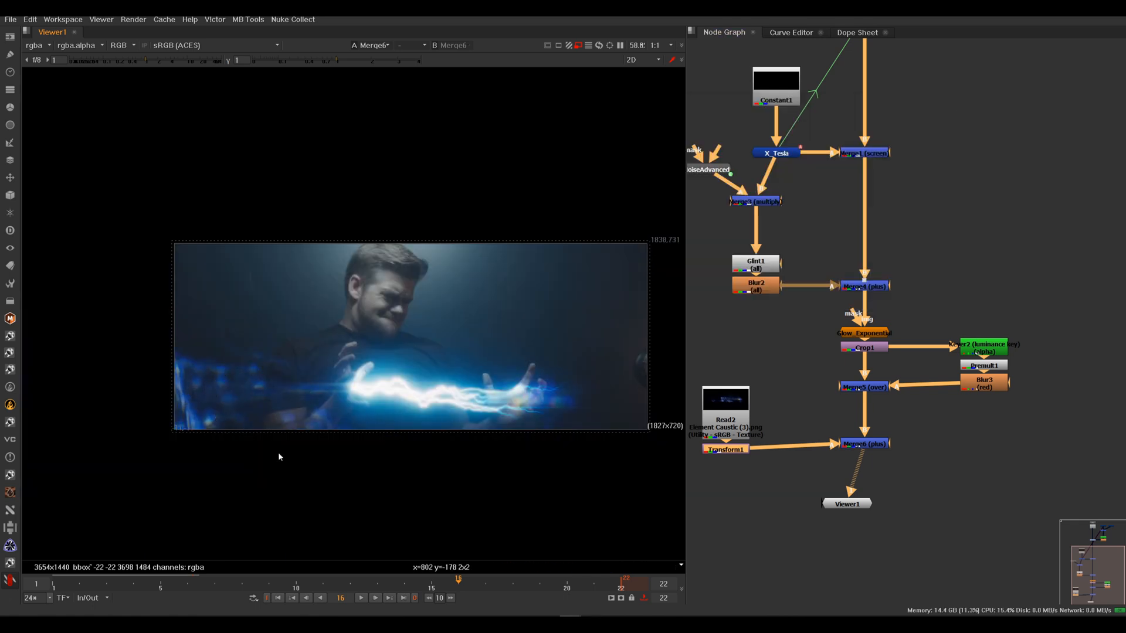
Level Merge6 with Transform1, and key its mix at 1 on frame 16 and 0 on frame 15.
{"action": "left_click_drag", "start_coordinate": [878, 444], "coordinate": [875, 449]}
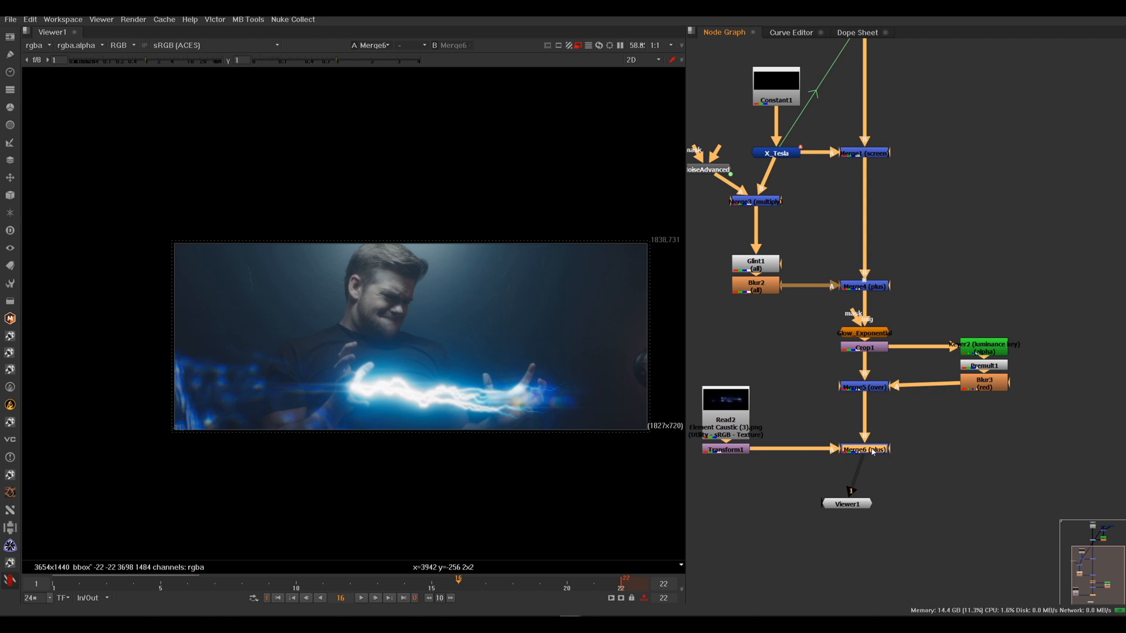
{"action": "double_click", "coordinate": [871, 451]}
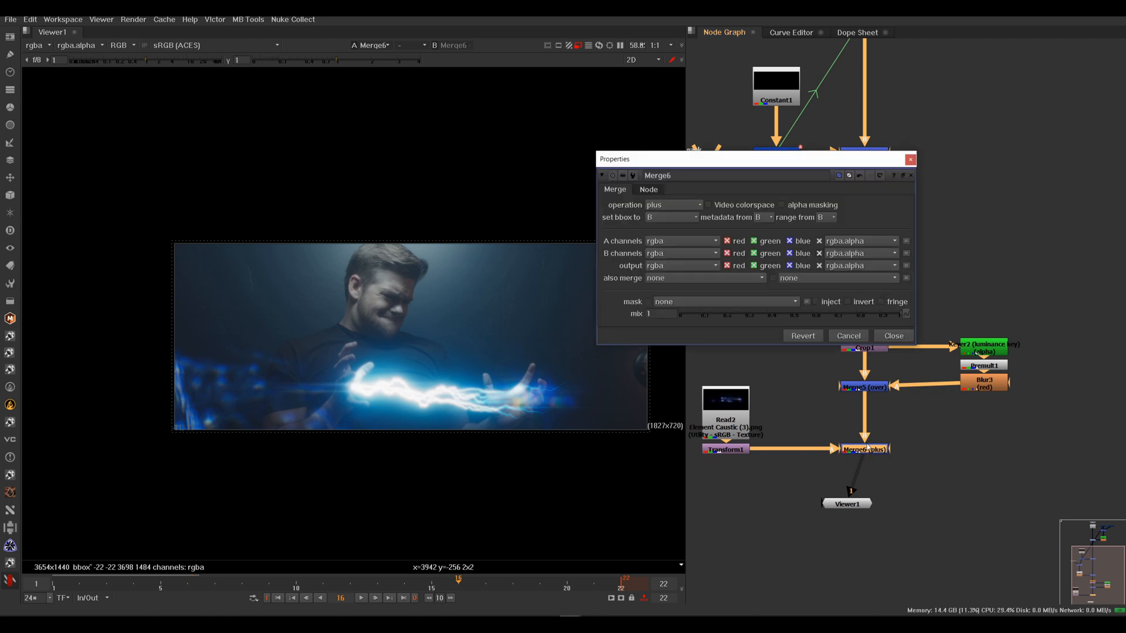
{"action": "left_click", "coordinate": [907, 315]}
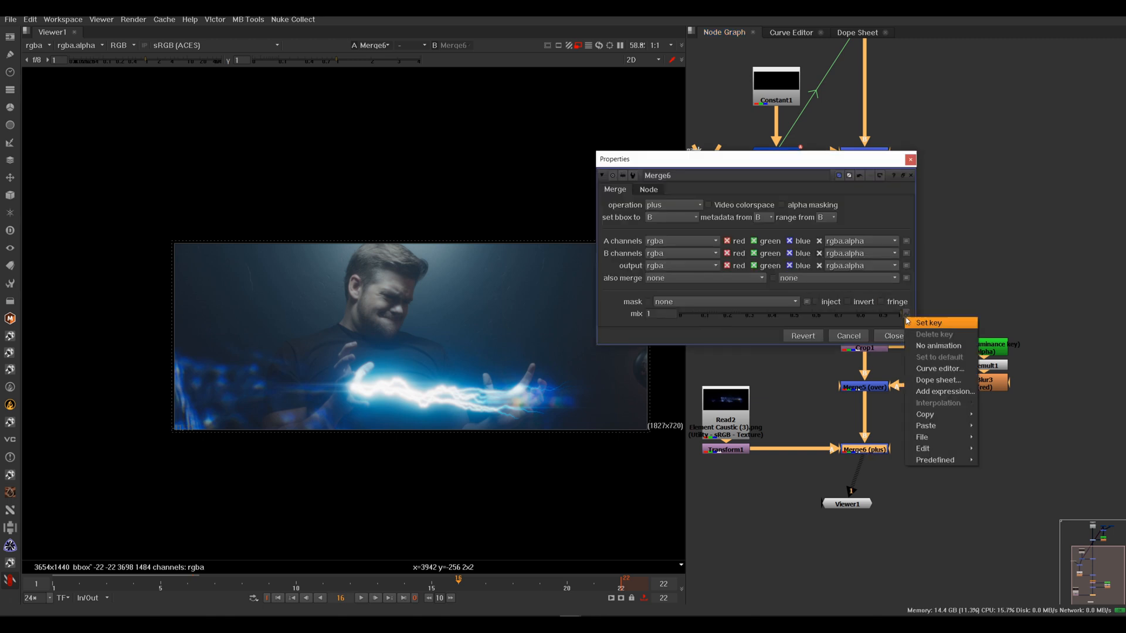
{"action": "left_click", "coordinate": [932, 323]}
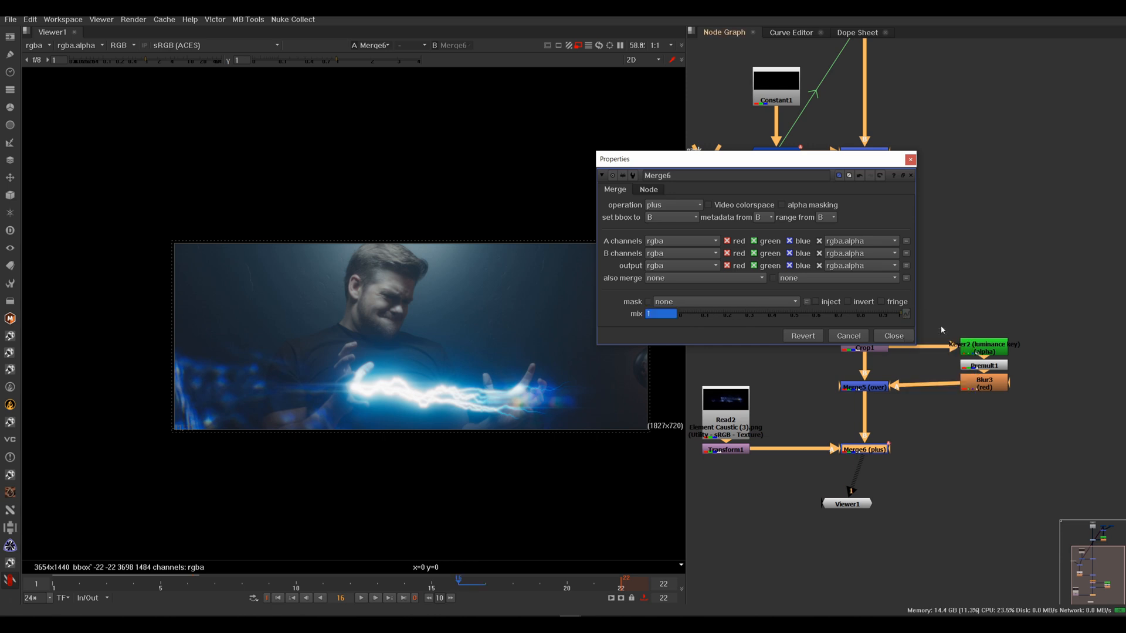
{"action": "left_click", "coordinate": [432, 583]}
{"action": "left_click", "coordinate": [681, 315]}
Work back through the frames to key Merge6's mix at 0 on frame 11, ending on frame 10.
{"action": "left_click", "coordinate": [405, 583]}
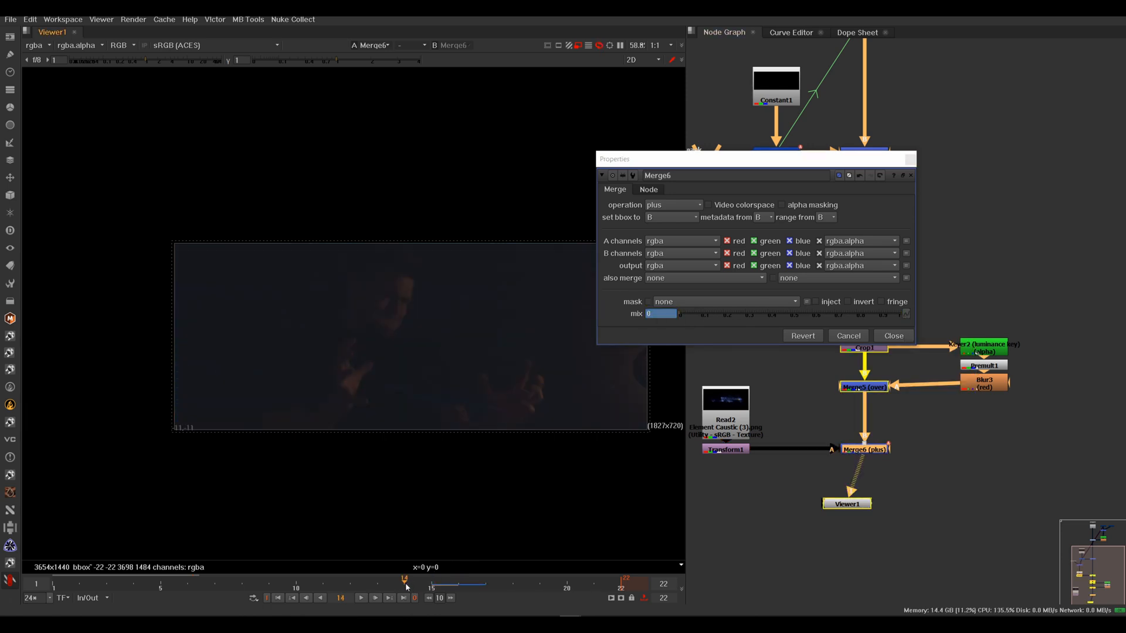
{"action": "left_click", "coordinate": [379, 582]}
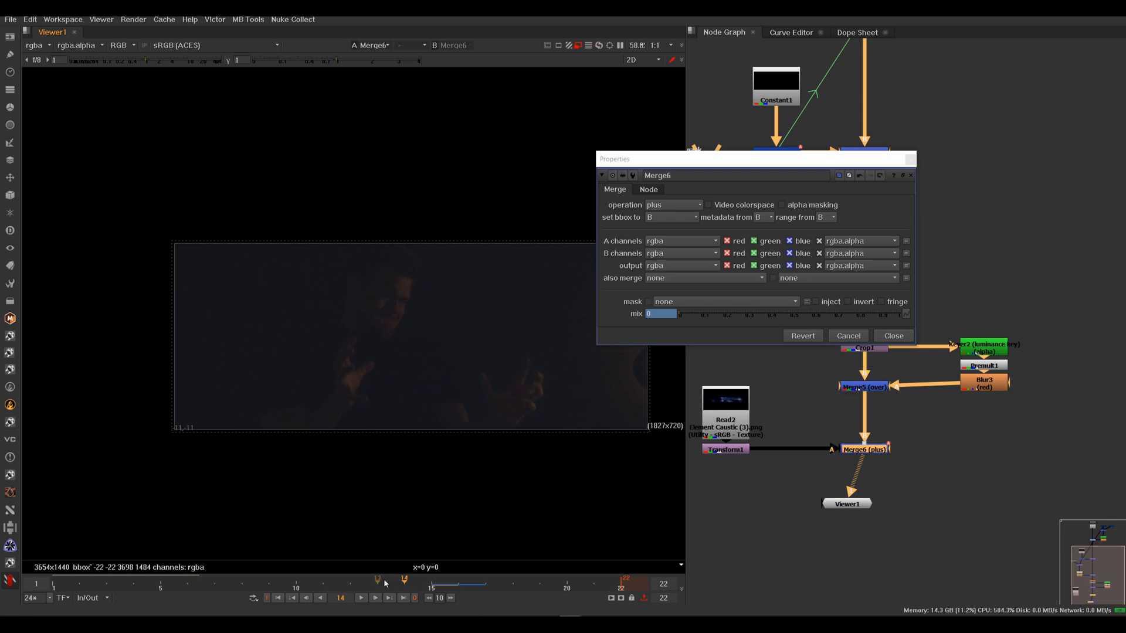
{"action": "left_click", "coordinate": [352, 582]}
{"action": "left_click", "coordinate": [324, 582]}
{"action": "left_click", "coordinate": [297, 583]}
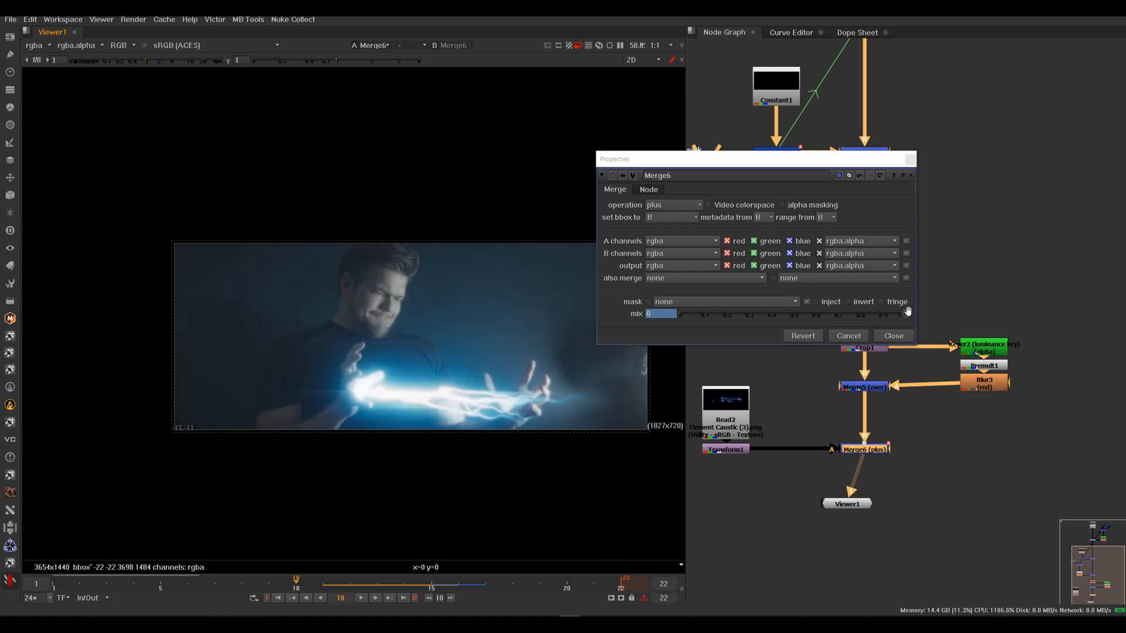
{"action": "key", "text": "Right"}
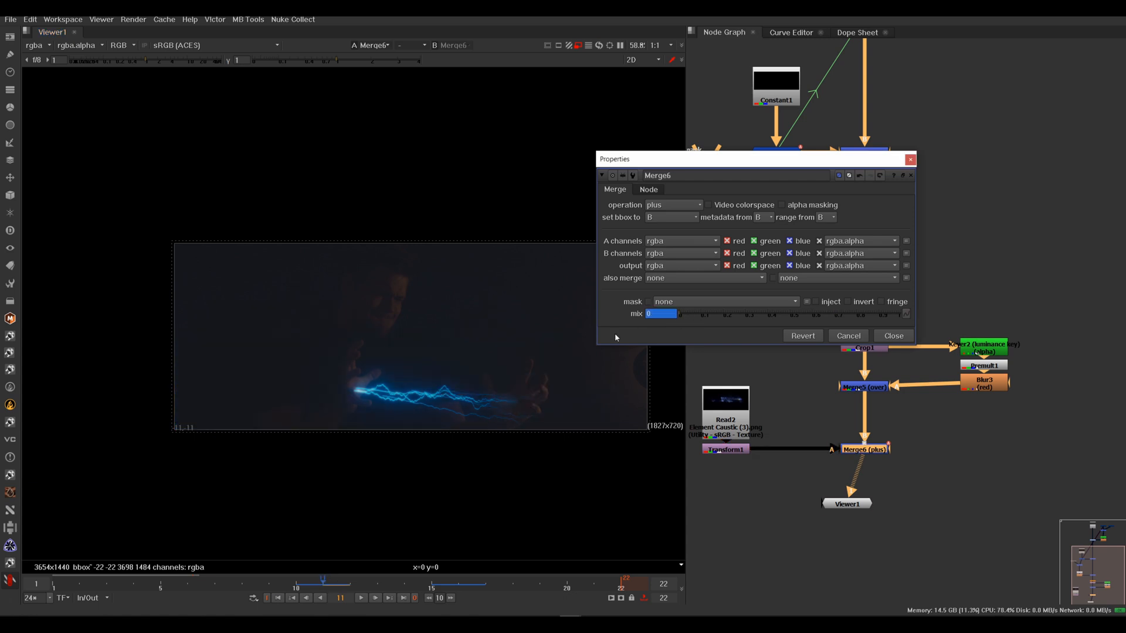
{"action": "left_click", "coordinate": [296, 584]}
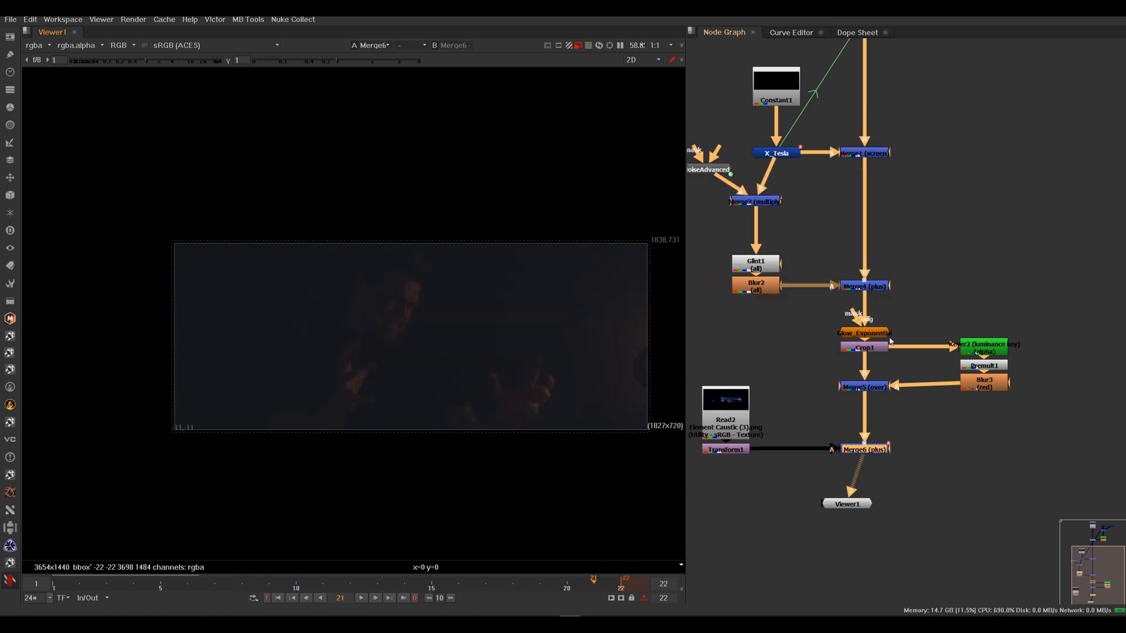
Play back the composite and check how the caustic element flashes with the electricity around frame 17.
{"action": "scroll", "coordinate": [478, 385], "scroll_direction": "down", "scroll_amount": 4}
{"action": "scroll", "coordinate": [460, 385], "scroll_direction": "up", "scroll_amount": 4}
{"action": "middle_click_drag", "start_coordinate": [489, 379], "coordinate": [423, 353]}
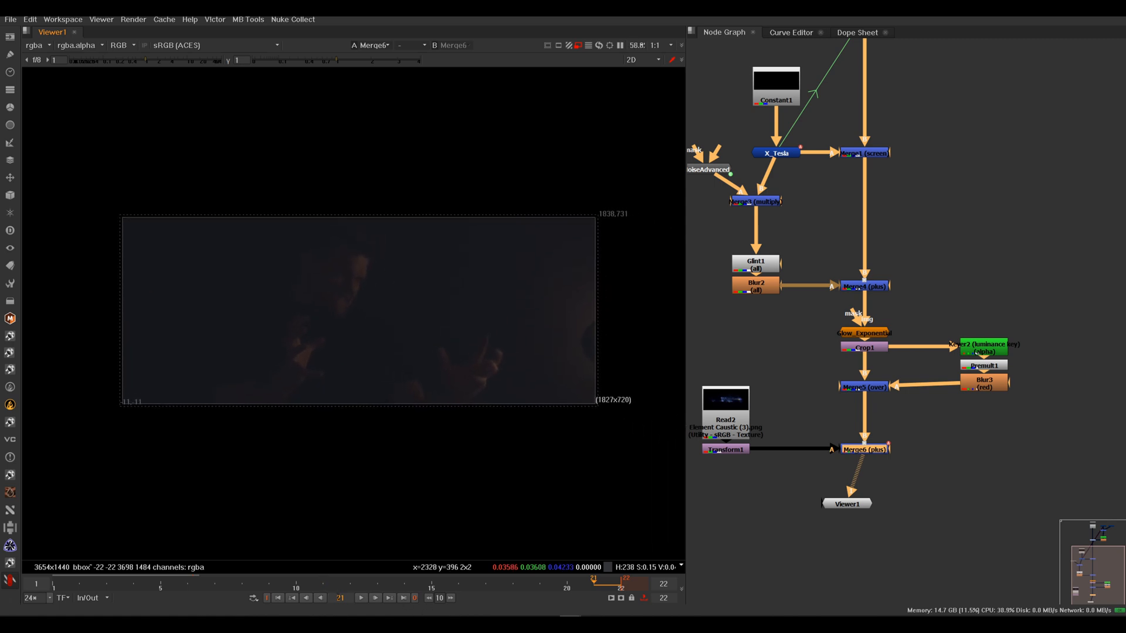
{"action": "left_click", "coordinate": [362, 598]}
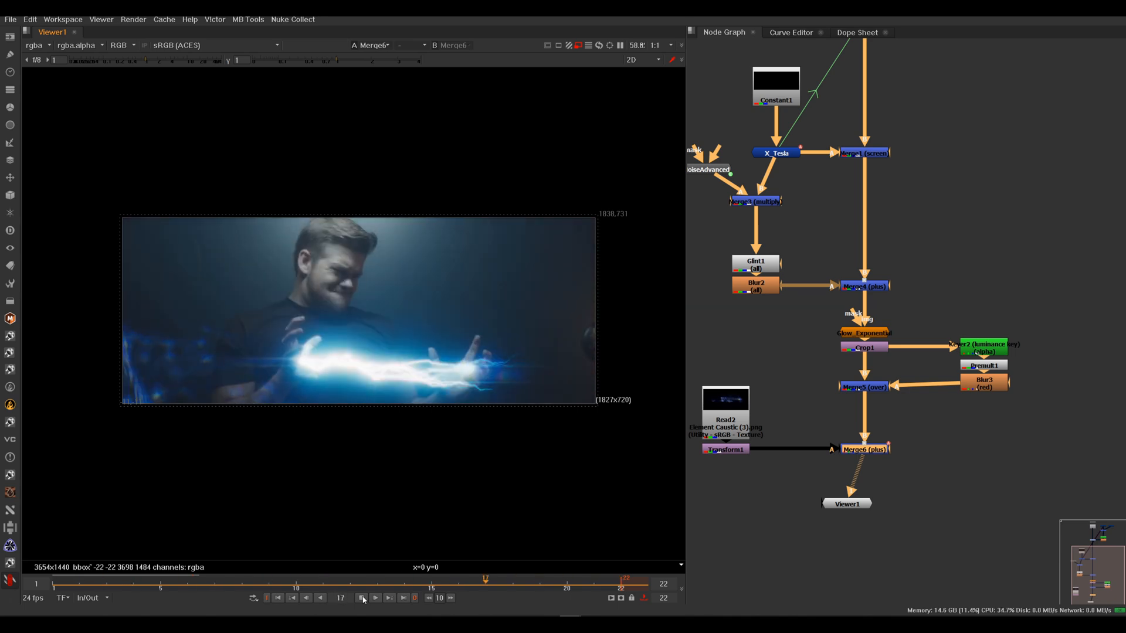
{"action": "left_click", "coordinate": [361, 598]}
{"action": "left_click_drag", "start_coordinate": [409, 585], "coordinate": [483, 583]}
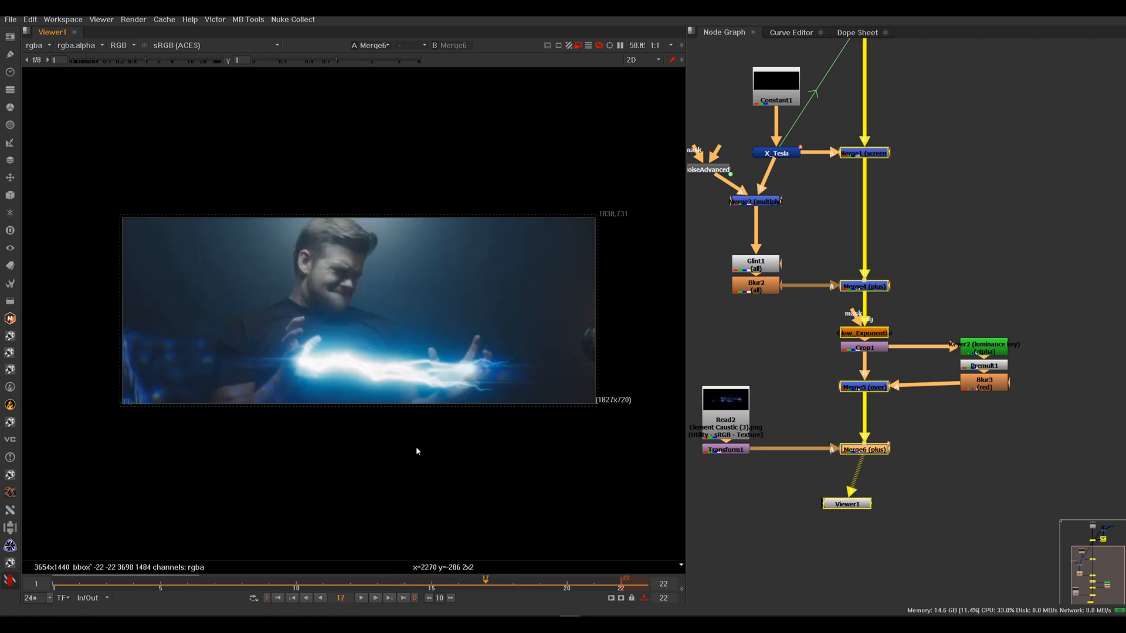
{"action": "left_click", "coordinate": [362, 598]}
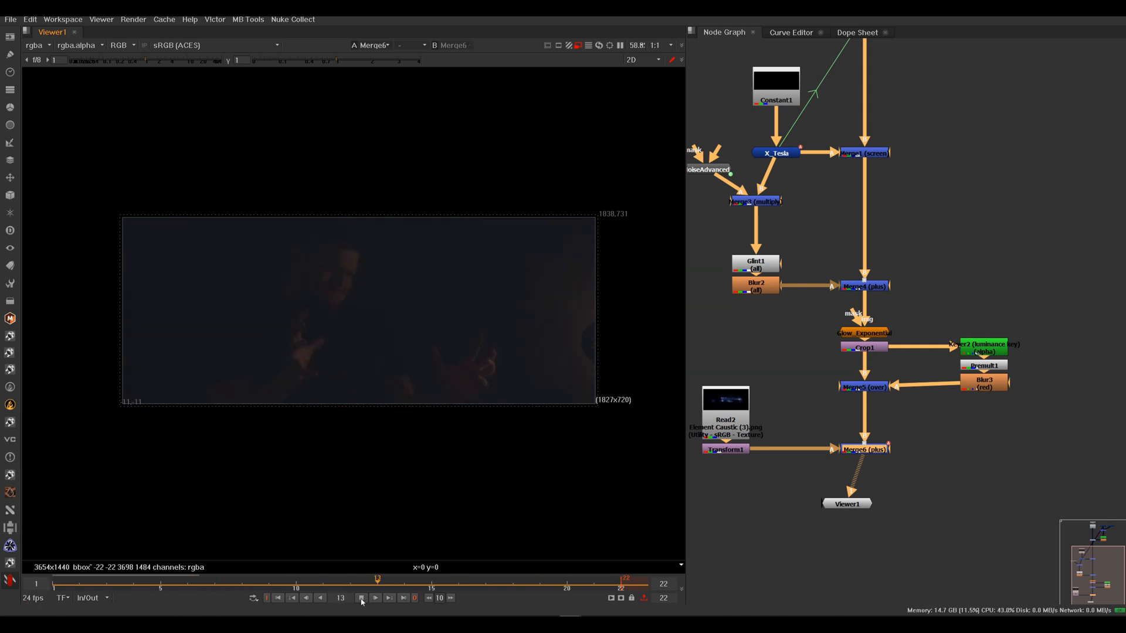
{"action": "left_click", "coordinate": [361, 598]}
Move the Viewer1 node further down to leave free space beneath Merge6.
{"action": "right_click", "coordinate": [449, 370]}
{"action": "left_click", "coordinate": [417, 377]}
{"action": "left_click", "coordinate": [813, 491]}
{"action": "left_click_drag", "start_coordinate": [847, 504], "coordinate": [876, 559]}
{"action": "right_click", "coordinate": [577, 497]}
{"action": "left_click", "coordinate": [521, 517]}
{"action": "left_click", "coordinate": [875, 449]}
{"action": "left_click", "coordinate": [875, 449]}
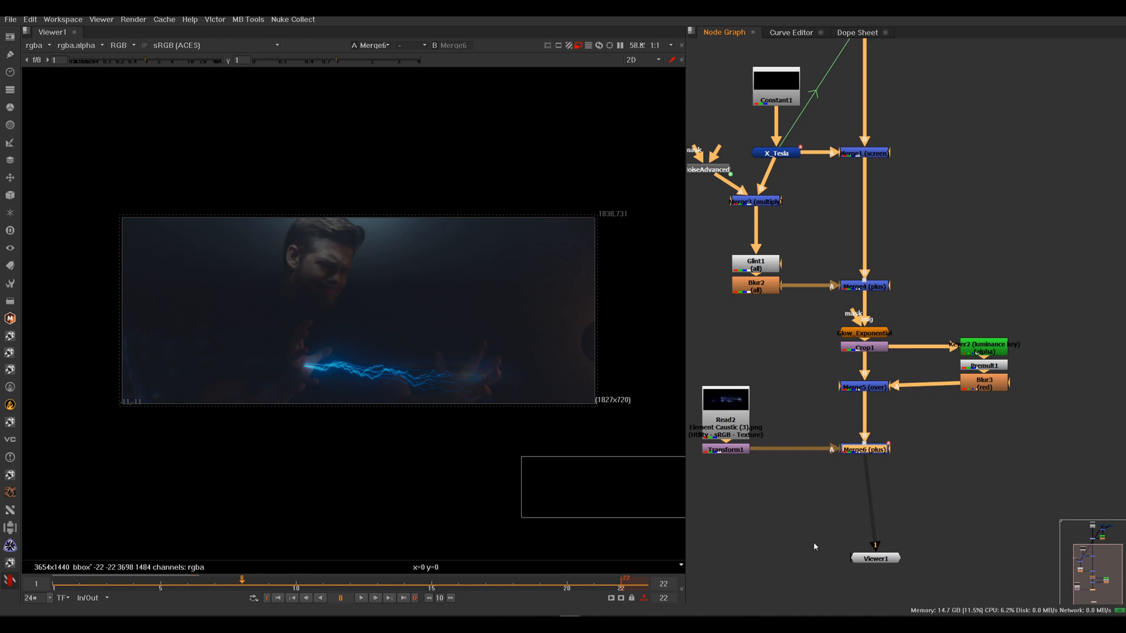
On frame 8, key Grade1's mix at 0.815 and set its multiply to 3.22.
{"action": "scroll", "coordinate": [344, 354], "scroll_direction": "up", "scroll_amount": 5}
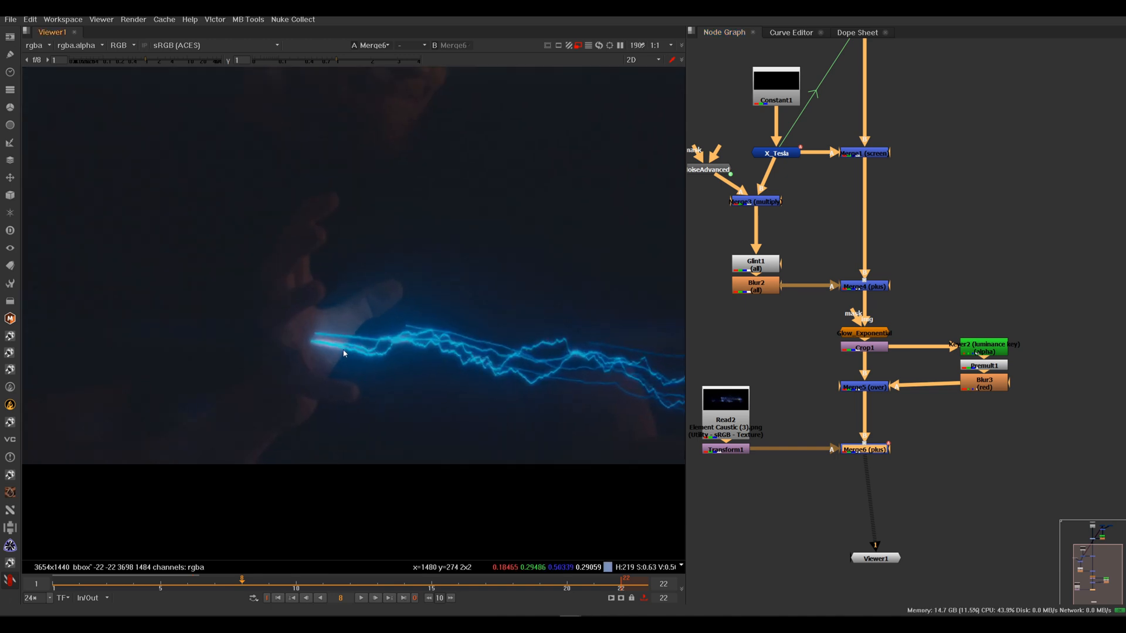
{"action": "scroll", "coordinate": [344, 353], "scroll_direction": "down", "scroll_amount": 3}
{"action": "middle_click_drag", "start_coordinate": [768, 347], "coordinate": [756, 563]}
{"action": "middle_click_drag", "start_coordinate": [811, 311], "coordinate": [799, 375]}
{"action": "left_click", "coordinate": [844, 281]}
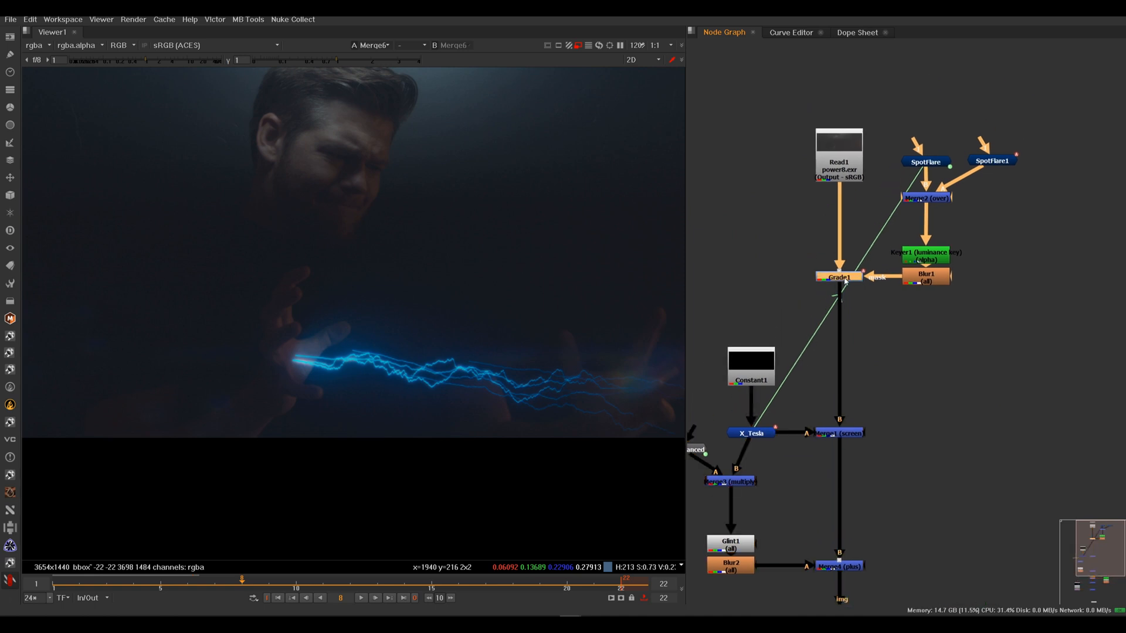
{"action": "double_click", "coordinate": [845, 281]}
{"action": "left_click_drag", "start_coordinate": [764, 338], "coordinate": [822, 336]}
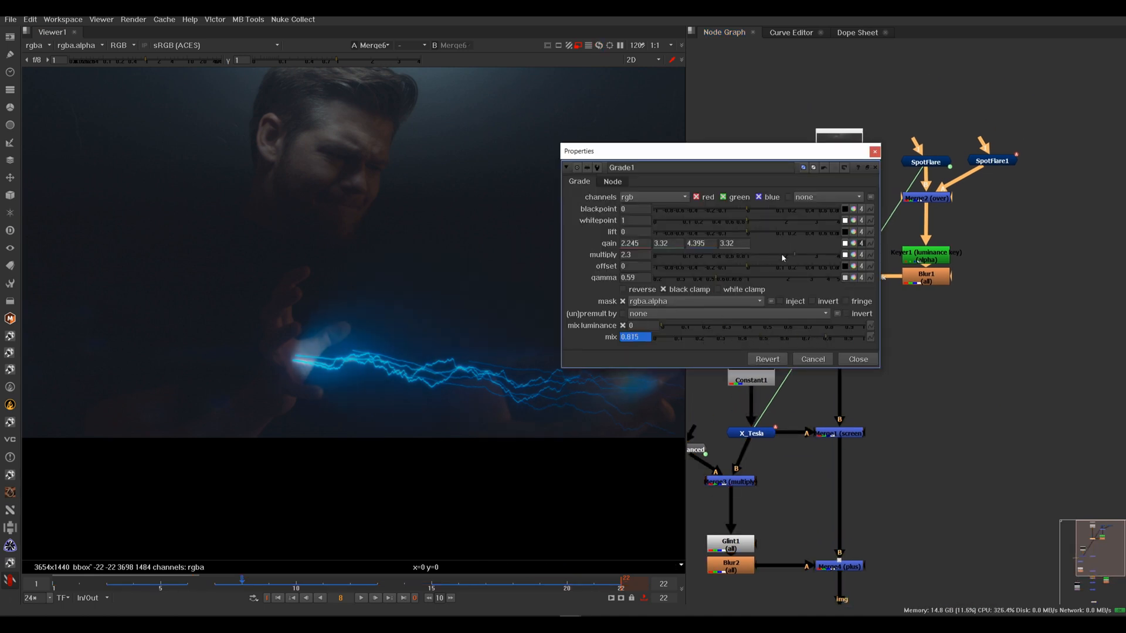
{"action": "left_click_drag", "start_coordinate": [804, 256], "coordinate": [820, 256]}
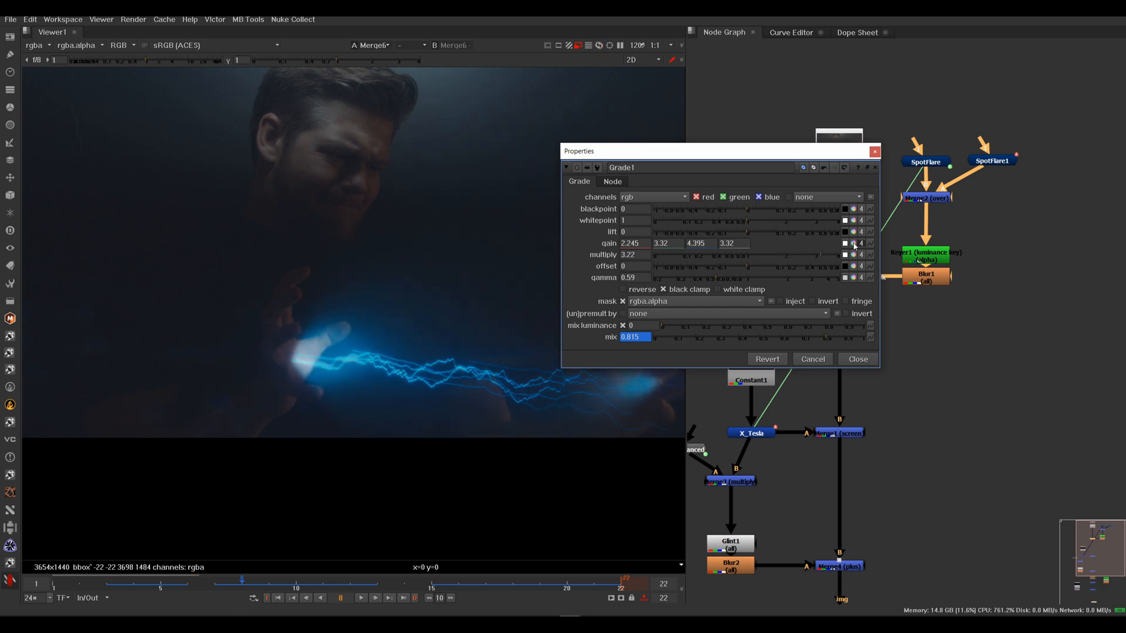
Set the temperature of Grade1's gain color to 1, giving gains of 2.82 red, 3.32 green and 3.82 blue.
{"action": "left_click", "coordinate": [854, 244]}
{"action": "left_click", "coordinate": [719, 230]}
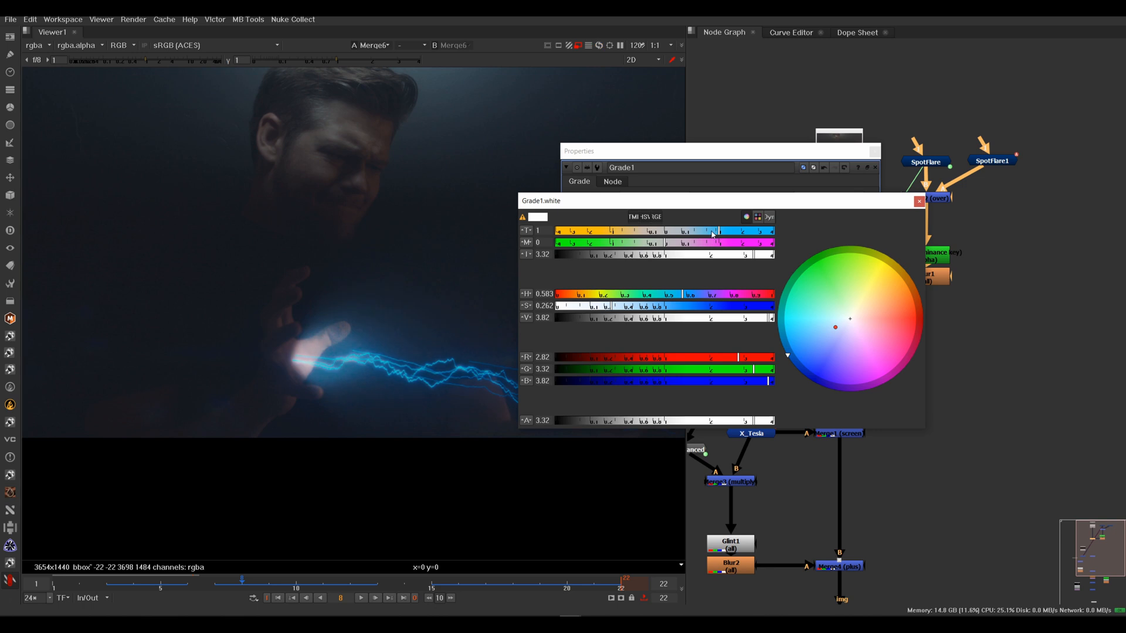
{"action": "left_click", "coordinate": [919, 201]}
Play back the composite to review the regraded light on the hands, and stop on frame 4.
{"action": "scroll", "coordinate": [461, 381], "scroll_direction": "down", "scroll_amount": 5}
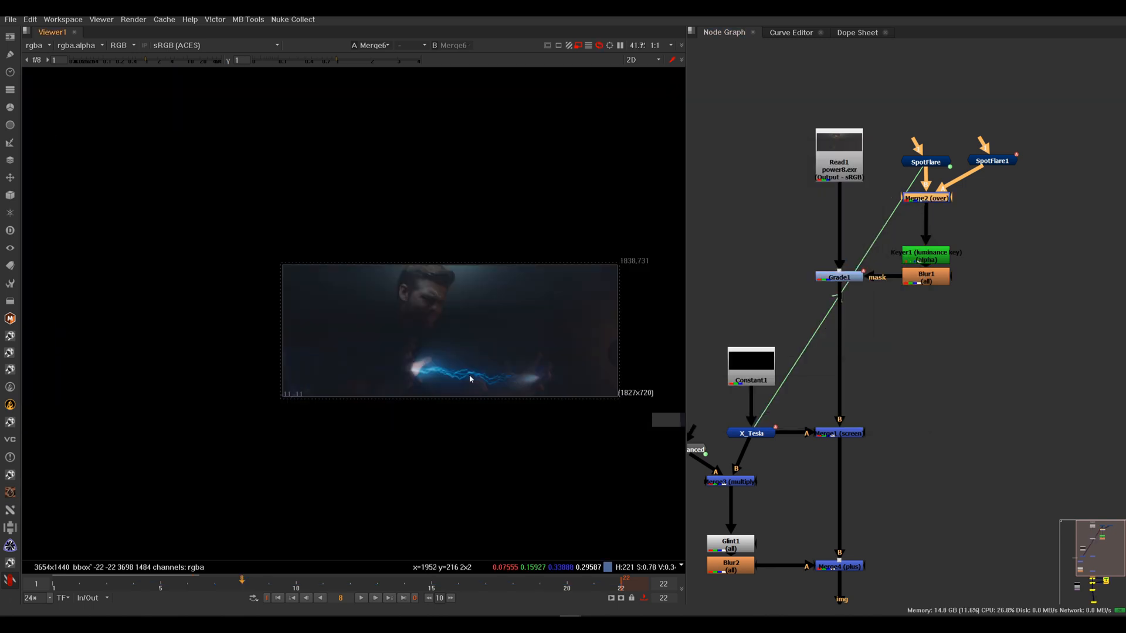
{"action": "middle_click_drag", "start_coordinate": [461, 381], "coordinate": [434, 341]}
{"action": "left_click", "coordinate": [361, 598]}
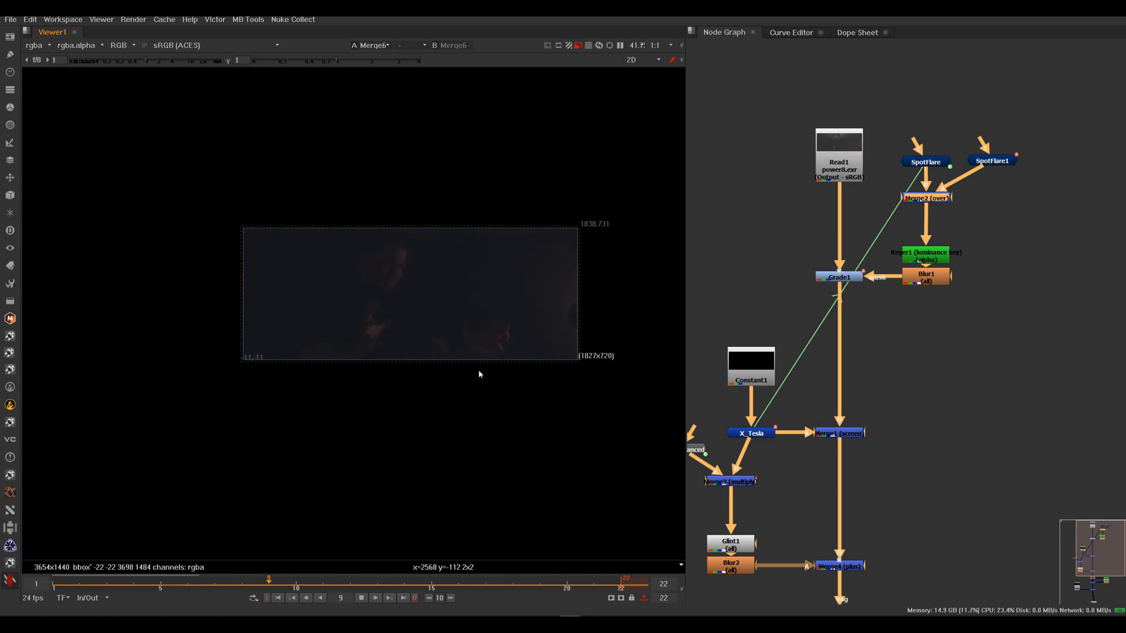
{"action": "scroll", "coordinate": [442, 332], "scroll_direction": "up", "scroll_amount": 2}
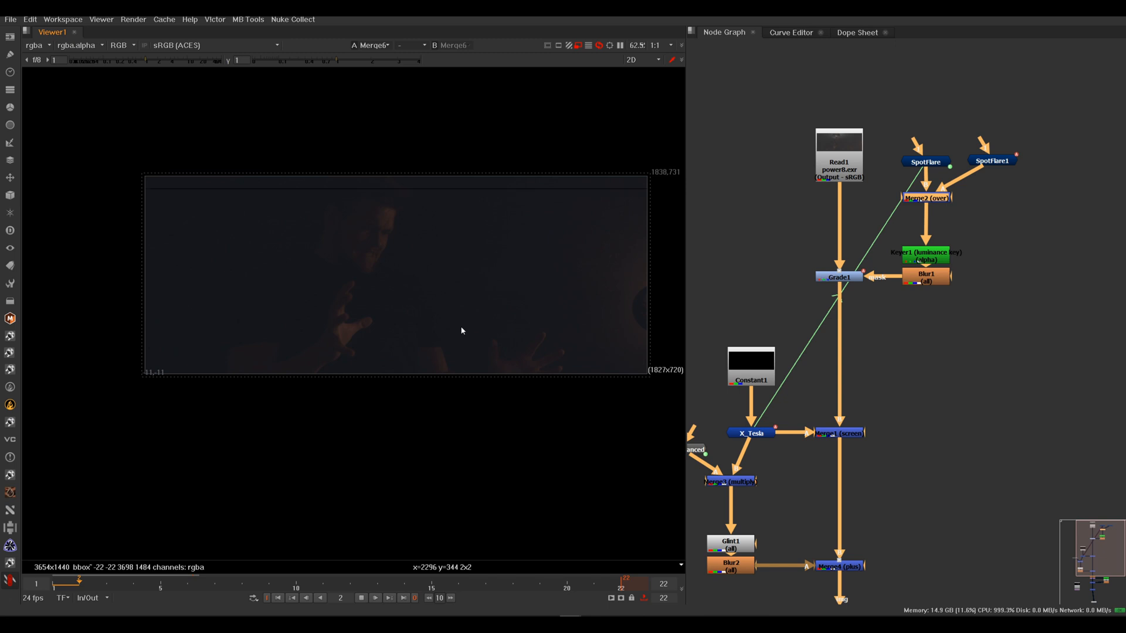
{"action": "left_click", "coordinate": [362, 599]}
{"action": "left_click", "coordinate": [158, 582]}
{"action": "left_click_drag", "start_coordinate": [159, 585], "coordinate": [138, 587]}
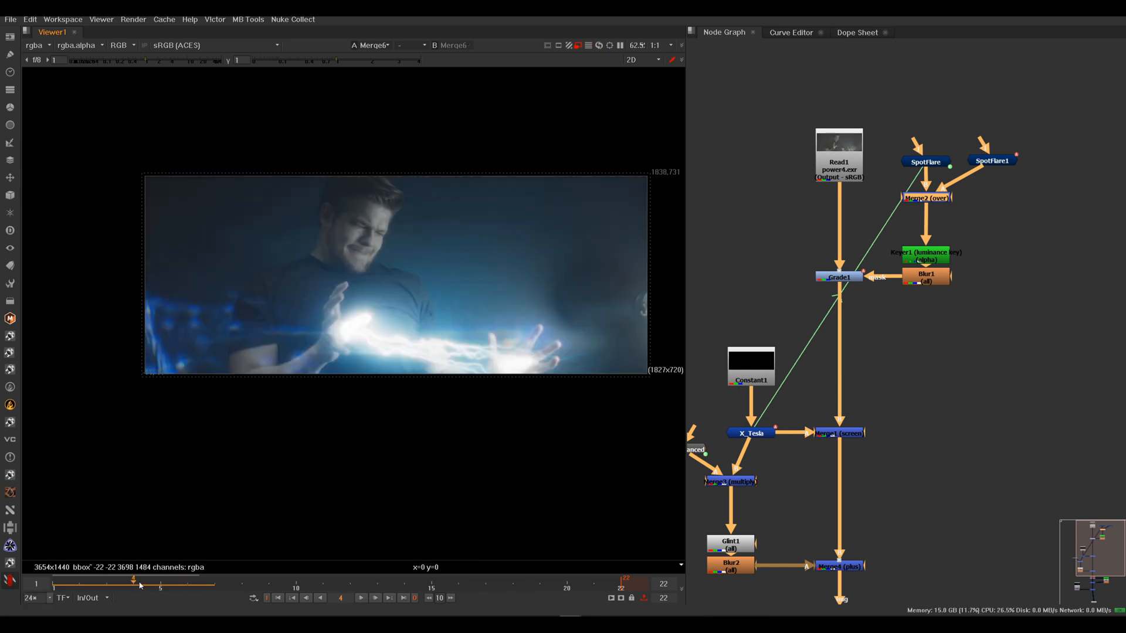
Insert a Grade node between Read1 and Grade1 and set its gamma to 0.74.
{"action": "mouse_move", "coordinate": [847, 471]}
{"action": "middle_mouse_down"}
{"action": "mouse_move", "coordinate": [813, 189]}
{"action": "mouse_move", "coordinate": [824, 449]}
{"action": "mouse_move", "coordinate": [817, 351]}
{"action": "mouse_move", "coordinate": [817, 414]}
{"action": "mouse_move", "coordinate": [861, 477]}
{"action": "mouse_move", "coordinate": [859, 522]}
{"action": "middle_mouse_up"}
{"action": "left_click", "coordinate": [803, 326]}
{"action": "left_click", "coordinate": [814, 274]}
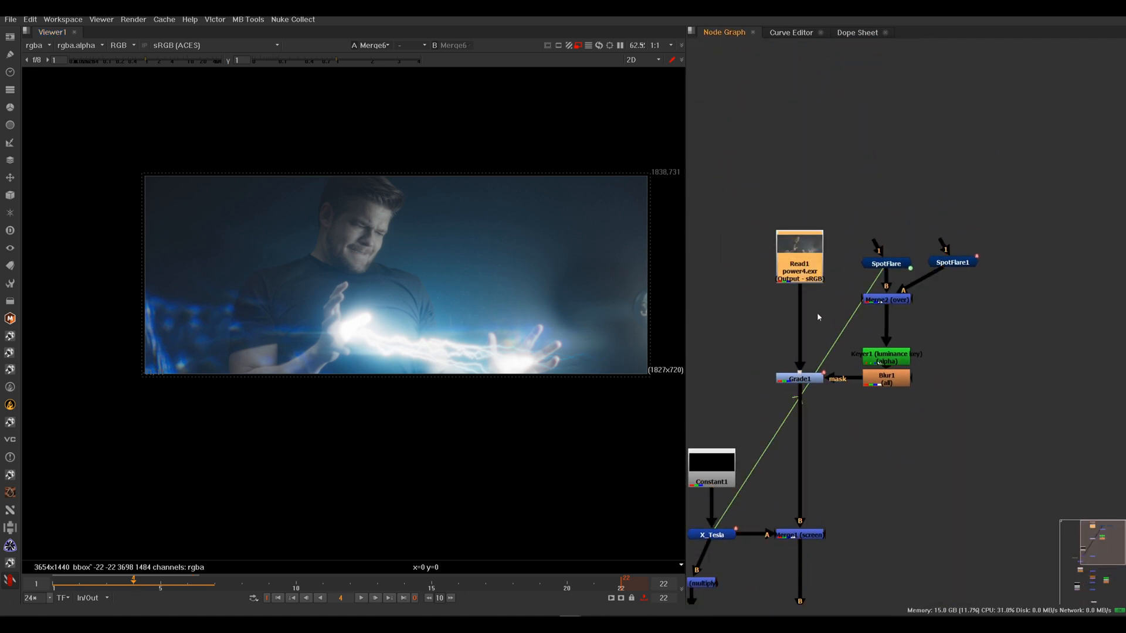
{"action": "left_click_drag", "start_coordinate": [811, 381], "coordinate": [806, 381]}
{"action": "left_click", "coordinate": [810, 277]}
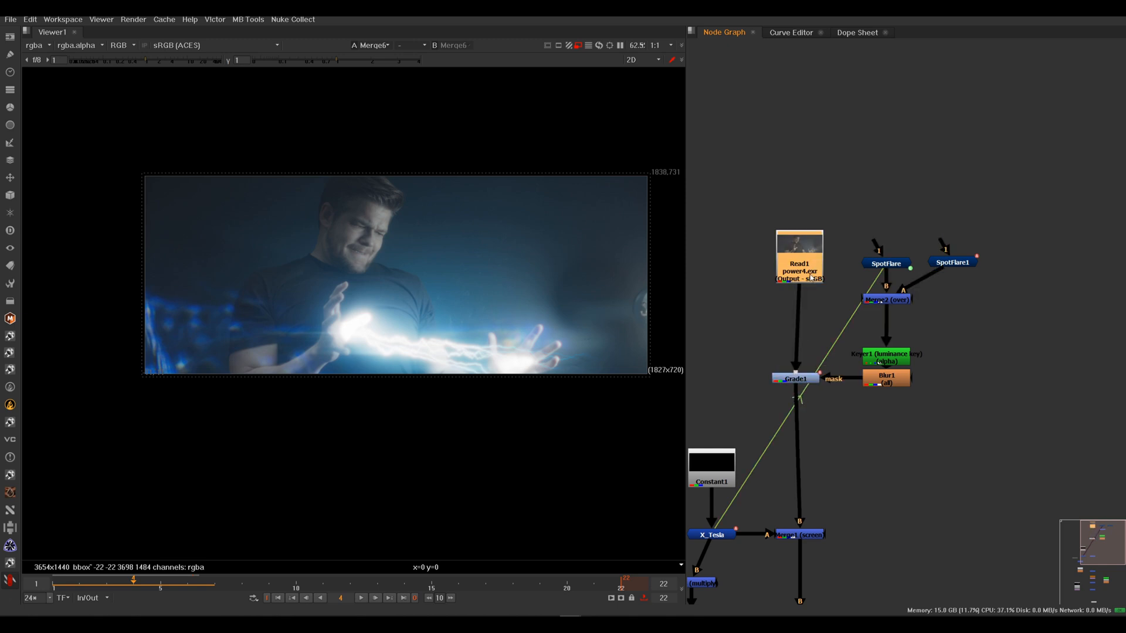
{"action": "key", "text": "g"}
{"action": "left_click_drag", "start_coordinate": [707, 223], "coordinate": [699, 226]}
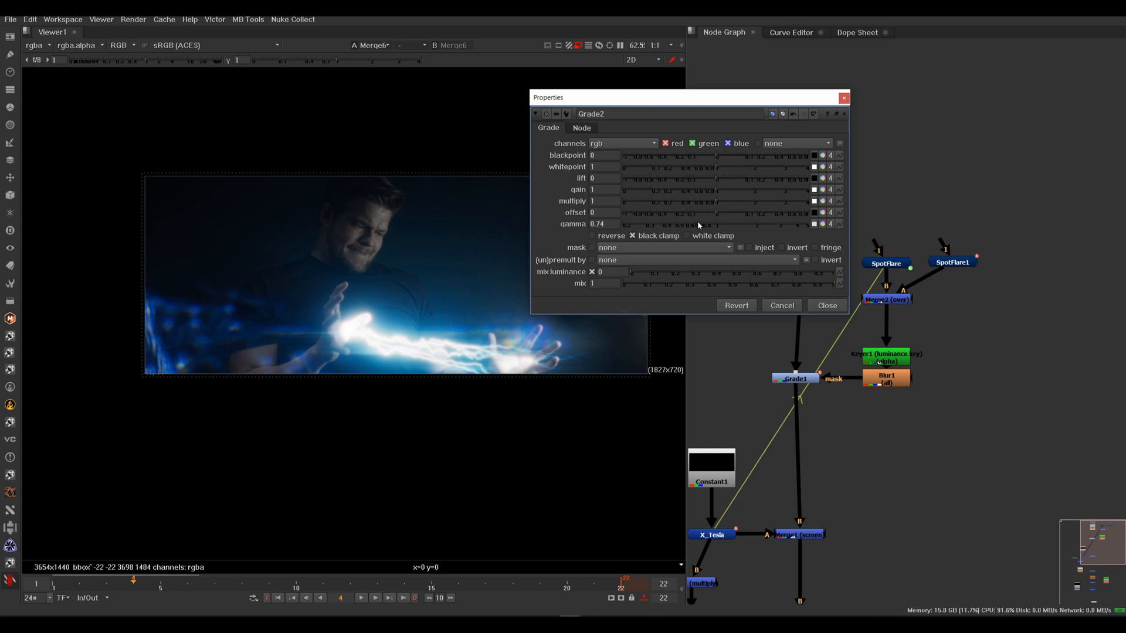
{"action": "left_click", "coordinate": [843, 98]}
Add a GodRays node directly after Merge6.
{"action": "middle_click_drag", "start_coordinate": [821, 486], "coordinate": [809, 196]}
{"action": "middle_click_drag", "start_coordinate": [813, 431], "coordinate": [806, 246]}
{"action": "left_click", "coordinate": [792, 356]}
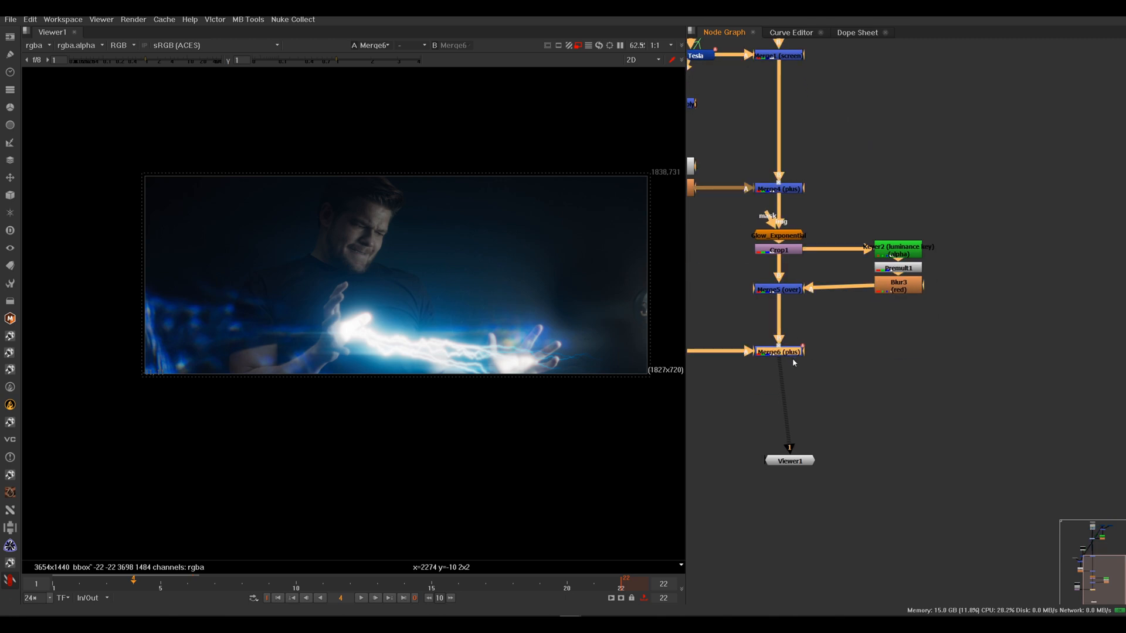
{"action": "scroll", "coordinate": [370, 340], "scroll_direction": "up", "scroll_amount": 3}
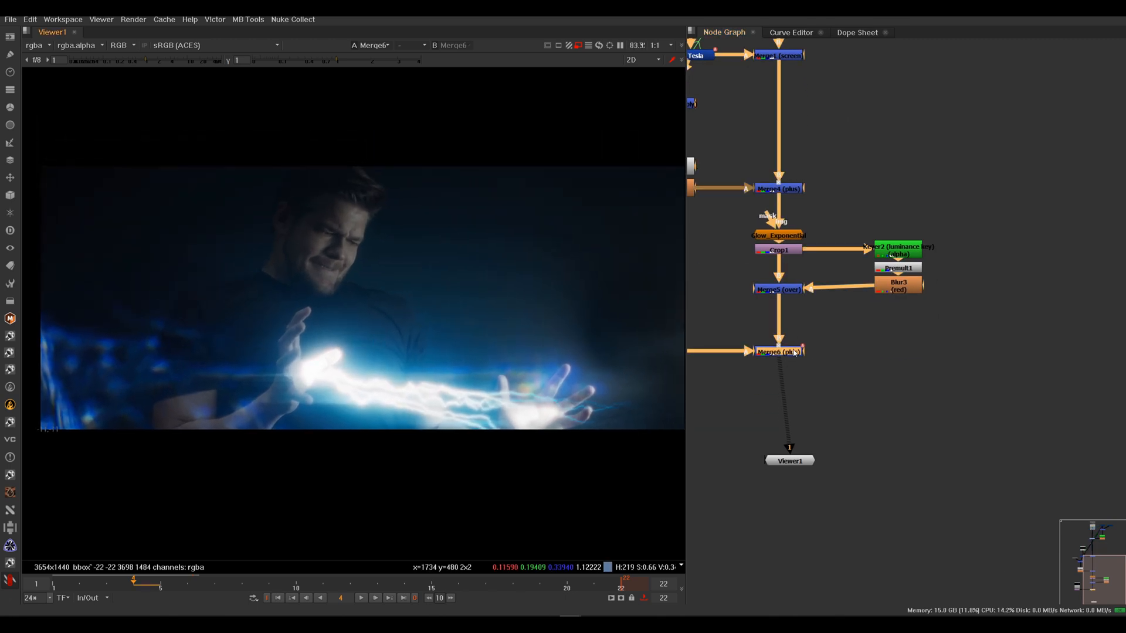
{"action": "key", "text": "Tab"}
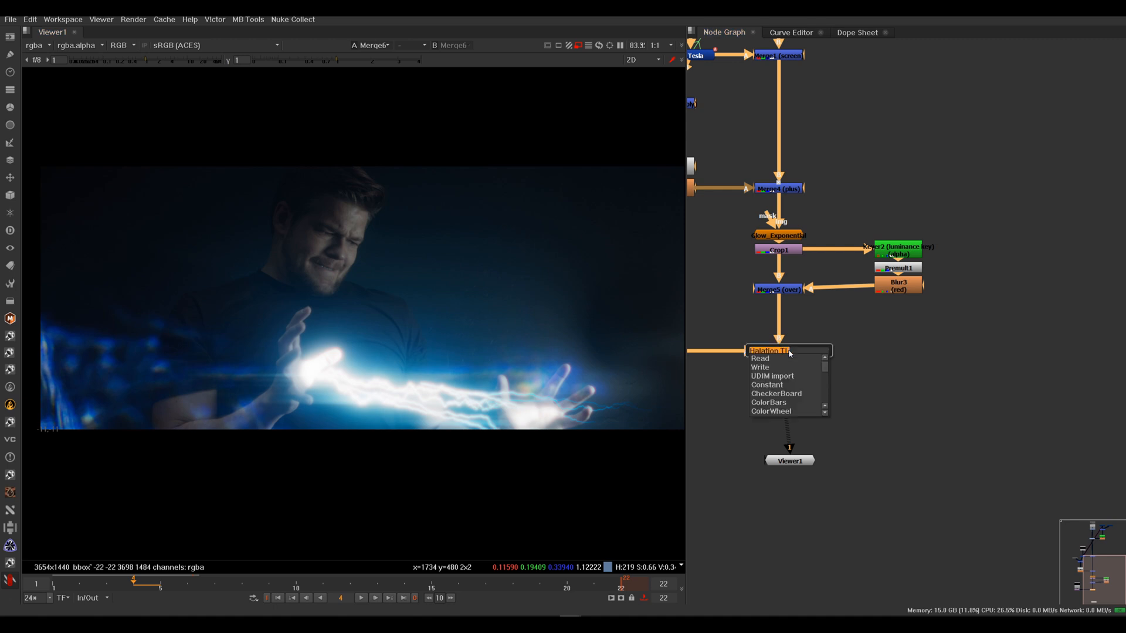
{"action": "type", "text": "fi"}
{"action": "key", "text": "BackSpace"}
{"action": "key", "text": "BackSpace"}
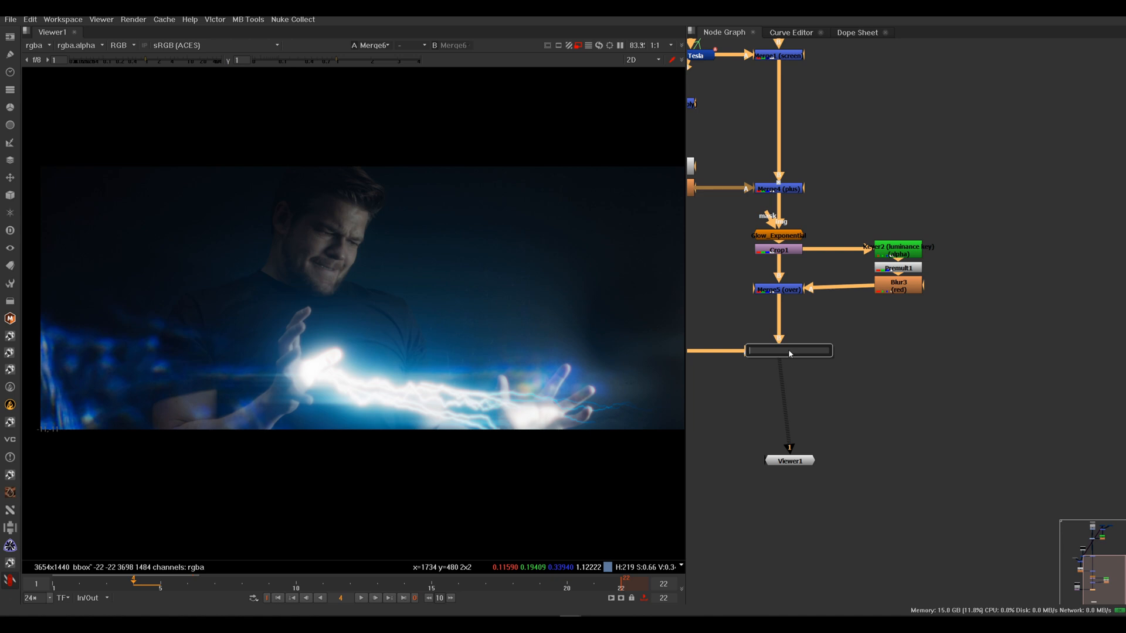
{"action": "type", "text": "god"}
{"action": "left_click", "coordinate": [785, 357]}
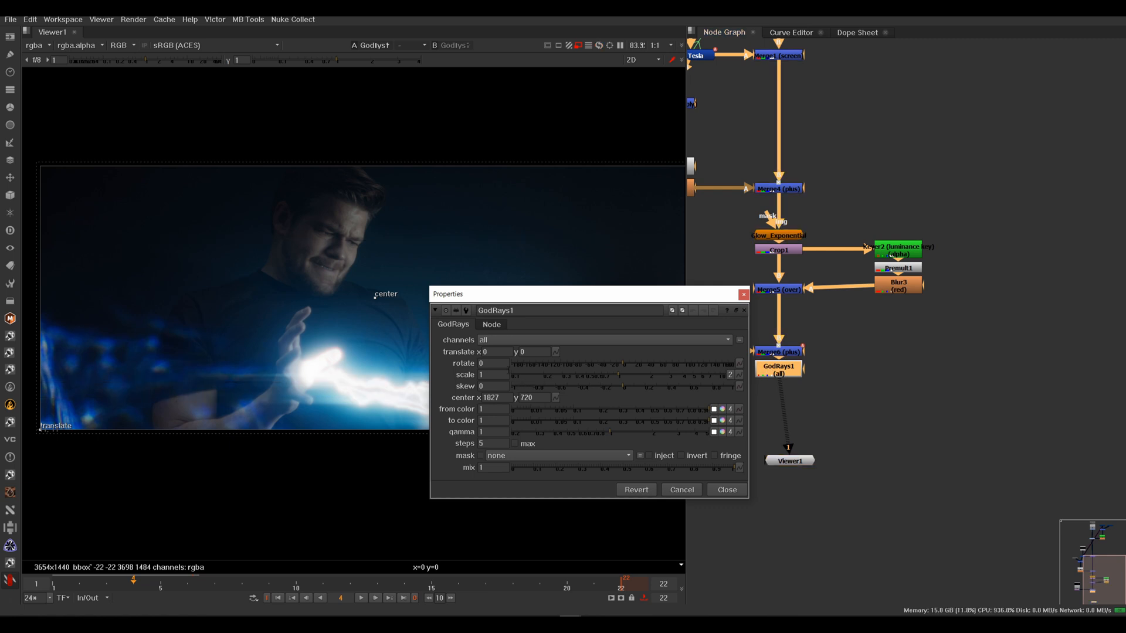
Set GodRays1's channels to rgb with green and blue disabled, so that it affects only red.
{"action": "left_click", "coordinate": [512, 341]}
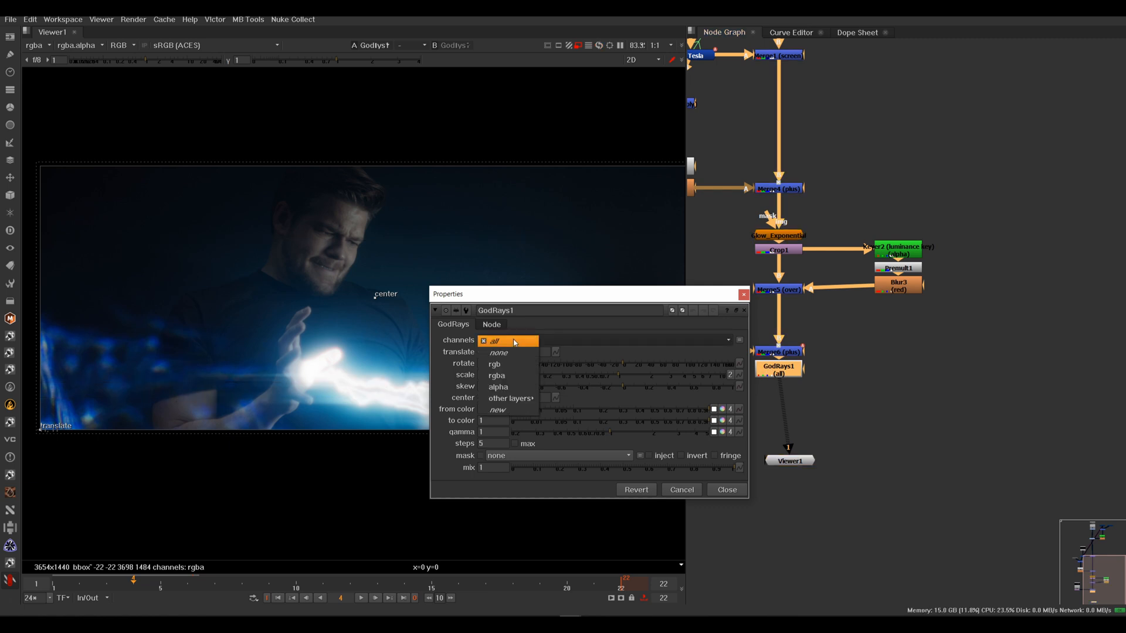
{"action": "left_click", "coordinate": [511, 365]}
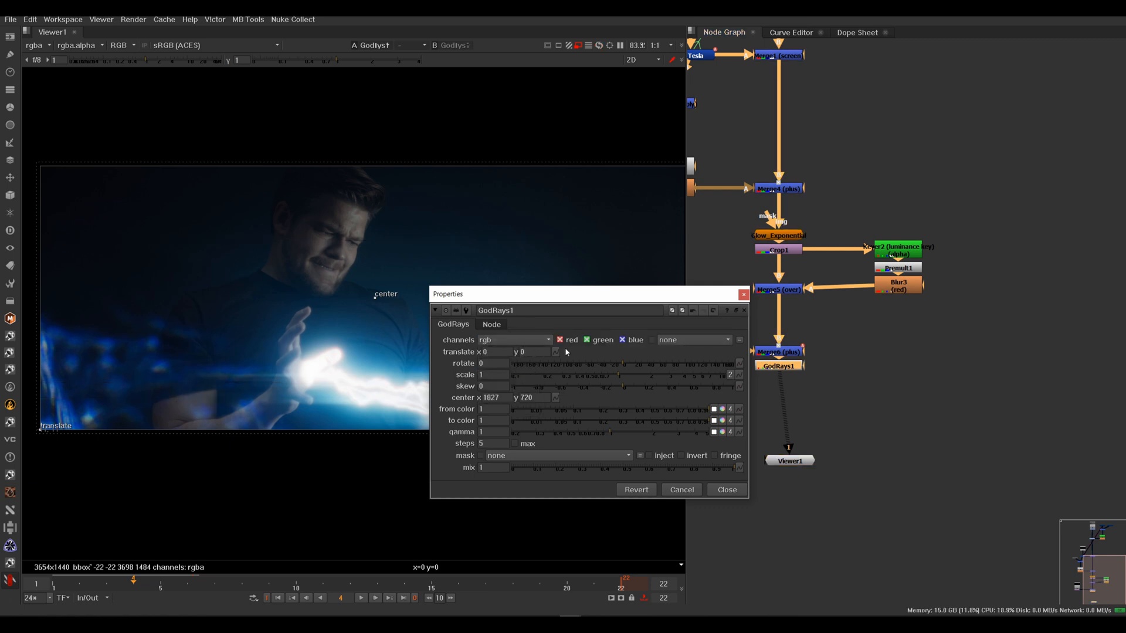
{"action": "left_click", "coordinate": [587, 340]}
{"action": "left_click", "coordinate": [622, 340]}
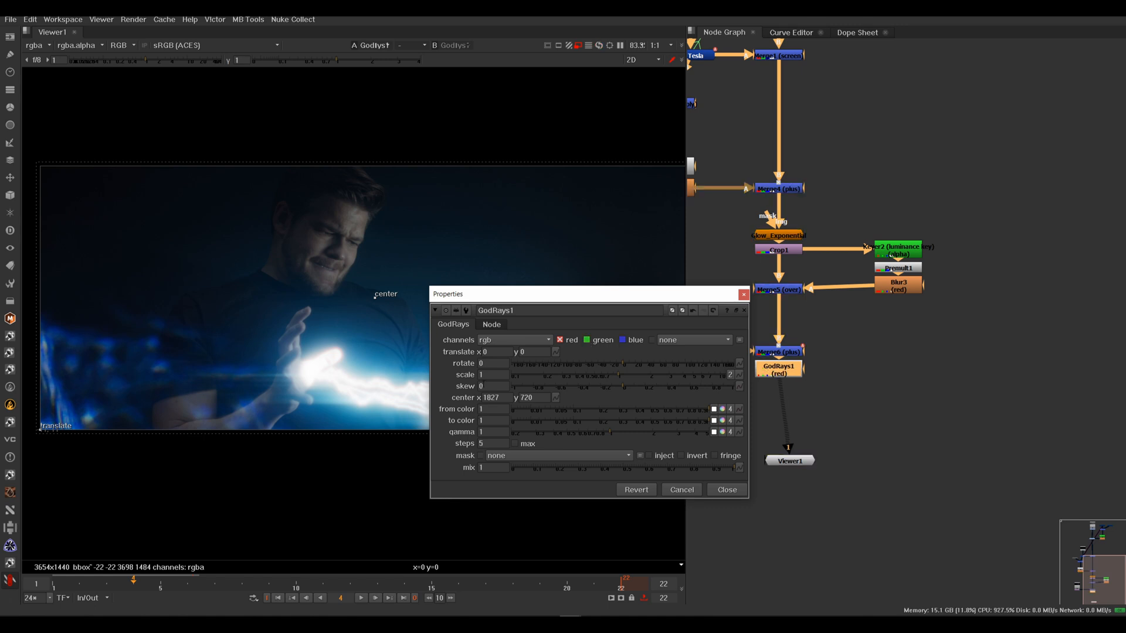
Set GodRays1's scale to 1.01 and check the red fringing around the hand.
{"action": "left_click_drag", "start_coordinate": [560, 296], "coordinate": [716, 255]}
{"action": "left_click", "coordinate": [645, 333]}
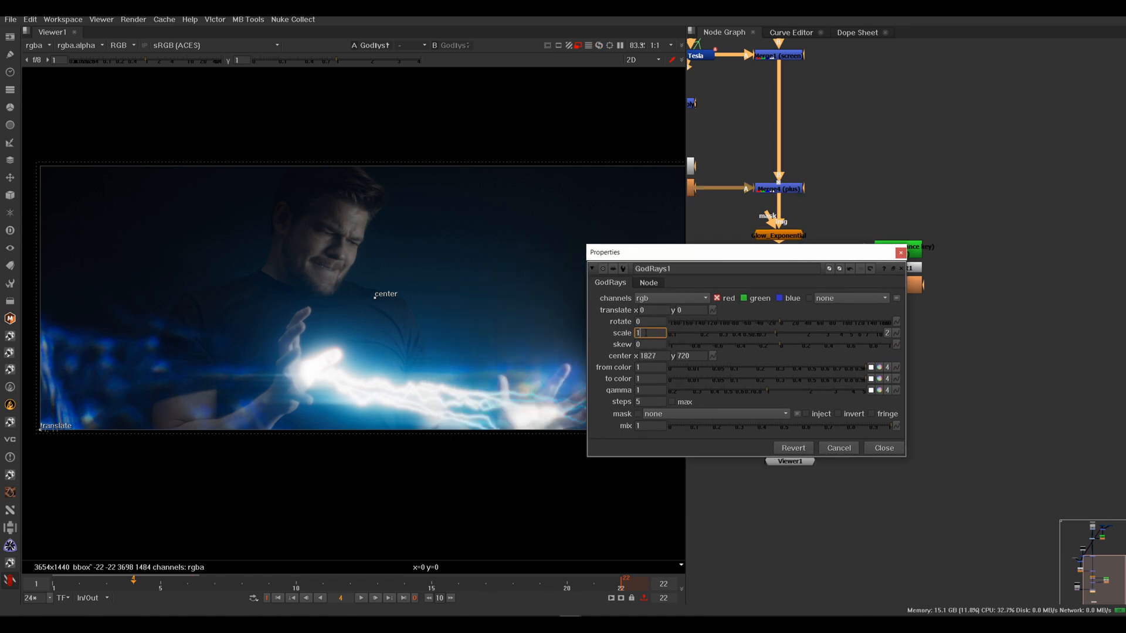
{"action": "type", "text": "."}
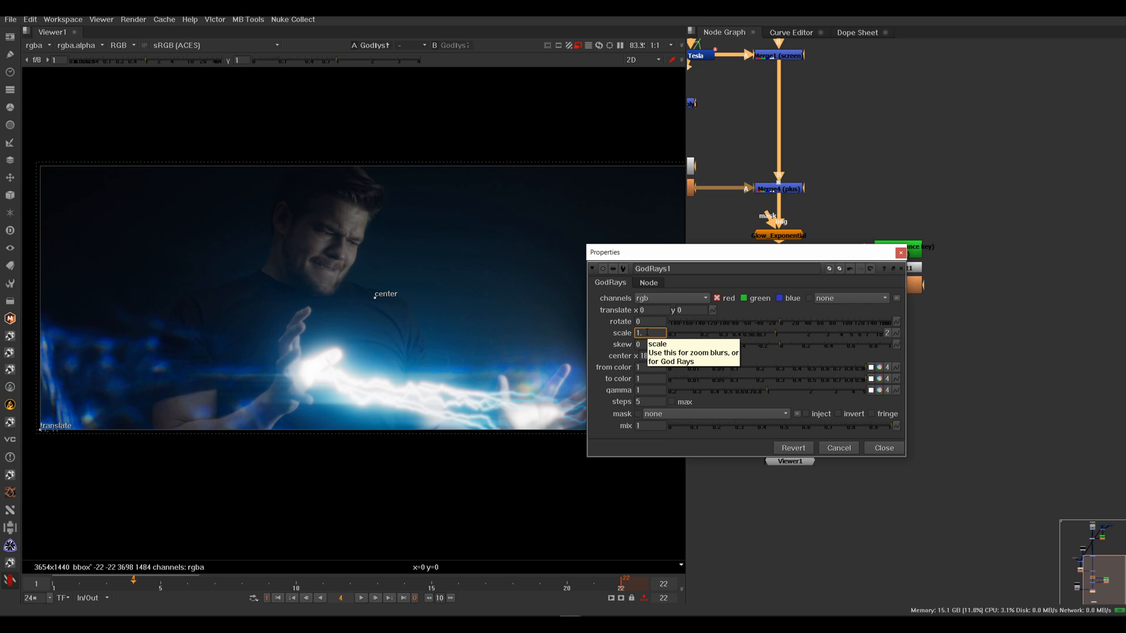
{"action": "type", "text": "01"}
{"action": "key", "text": "Return"}
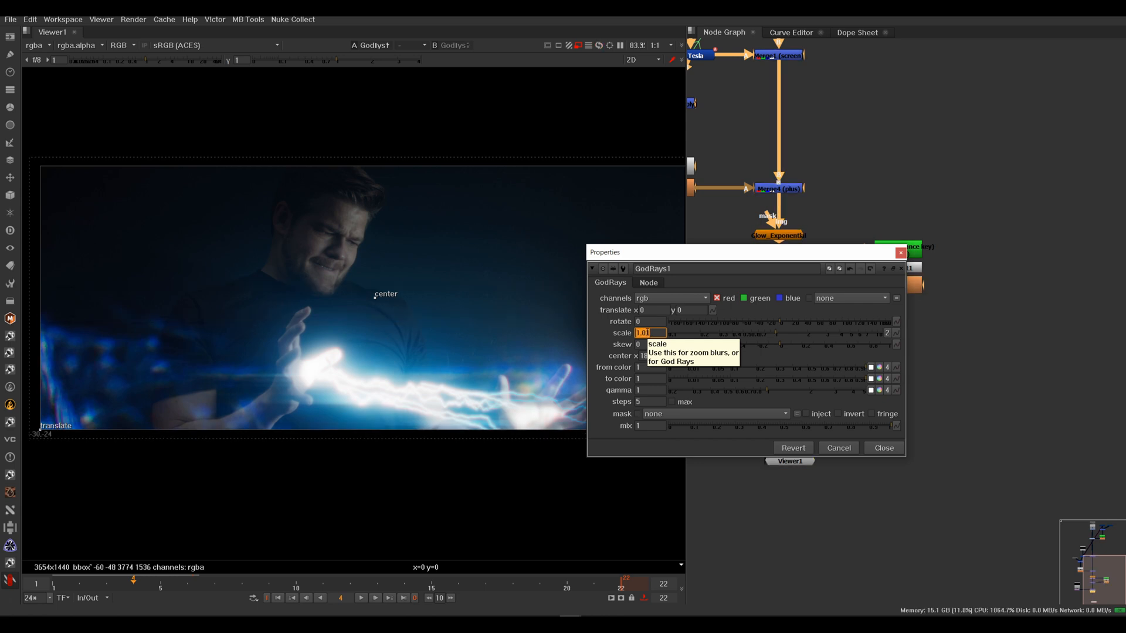
{"action": "middle_click_drag", "start_coordinate": [448, 379], "coordinate": [310, 380]}
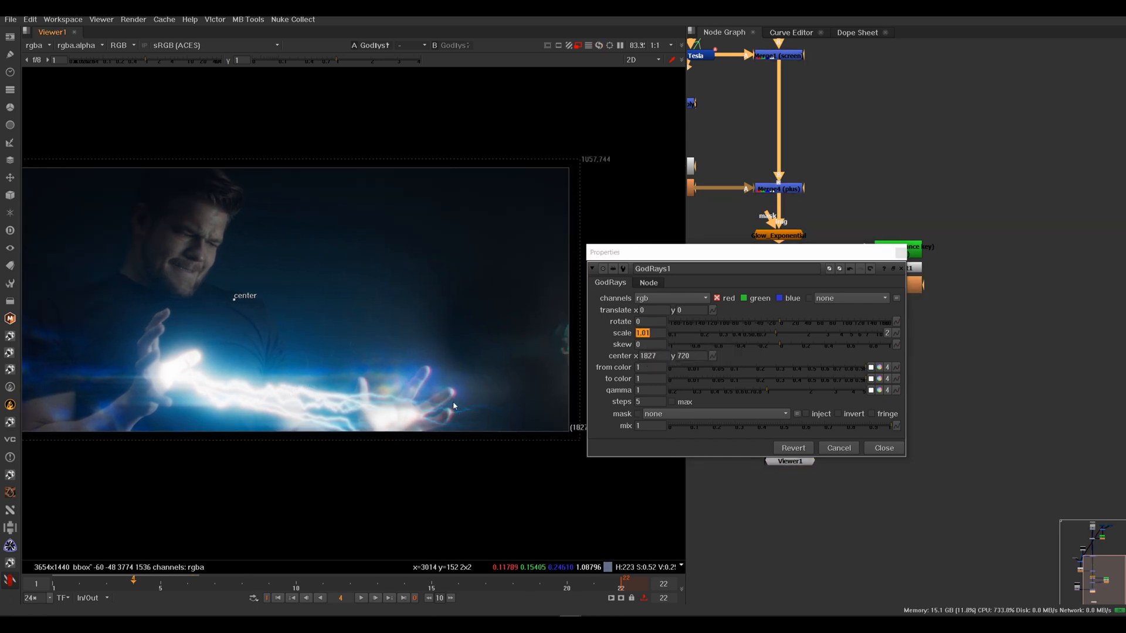
{"action": "left_click_drag", "start_coordinate": [788, 252], "coordinate": [895, 79]}
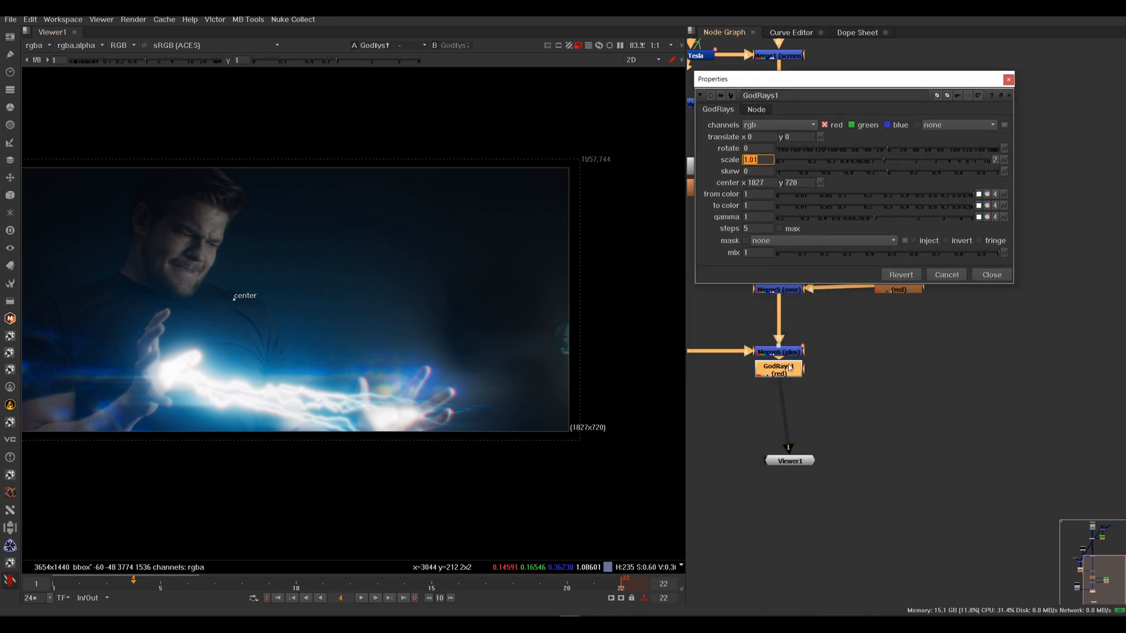
{"action": "left_click", "coordinate": [788, 367]}
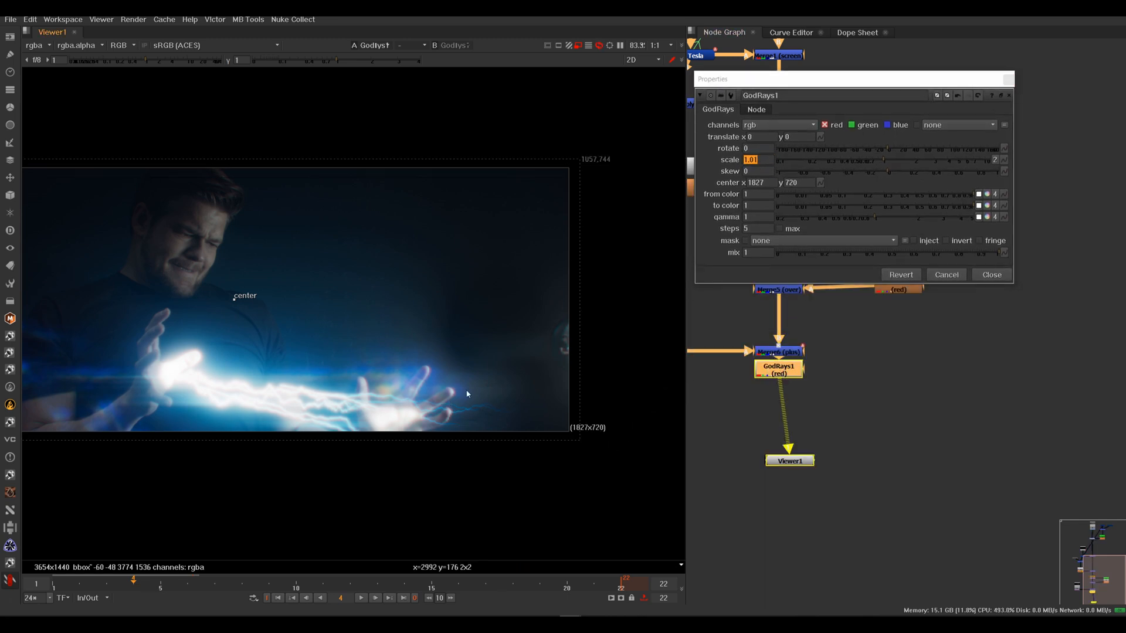
Set GodRays1's scale to 1.001, and disable and re-enable the node to compare the fringing on the fingers.
{"action": "scroll", "coordinate": [469, 392], "scroll_direction": "up", "scroll_amount": 5}
{"action": "left_click", "coordinate": [761, 159]}
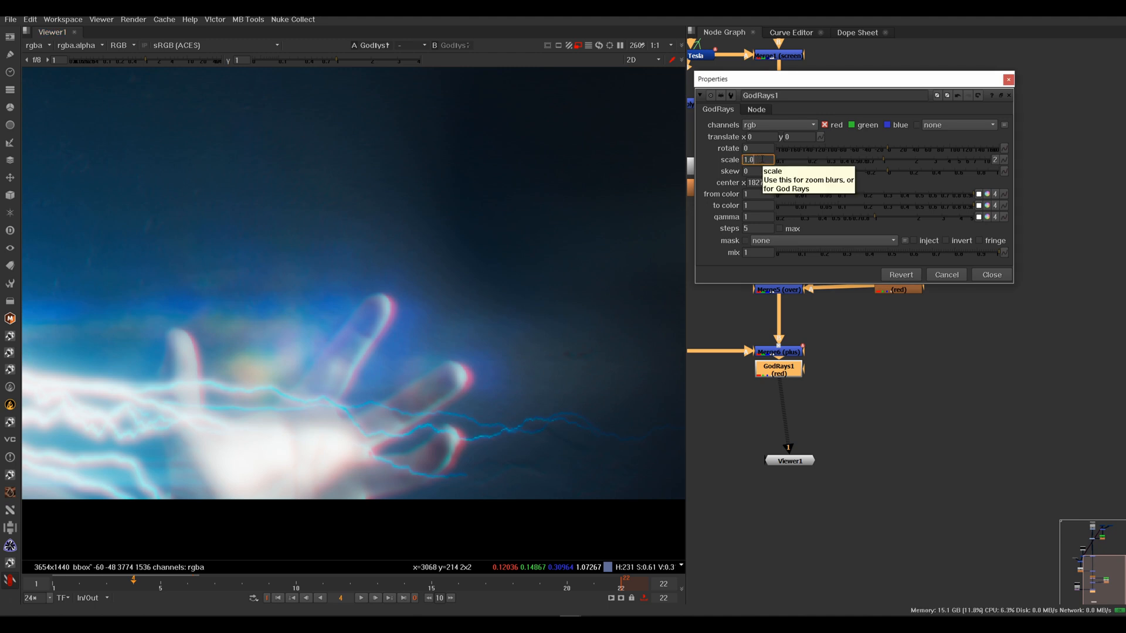
{"action": "key", "text": "Return"}
{"action": "left_click", "coordinate": [790, 373]}
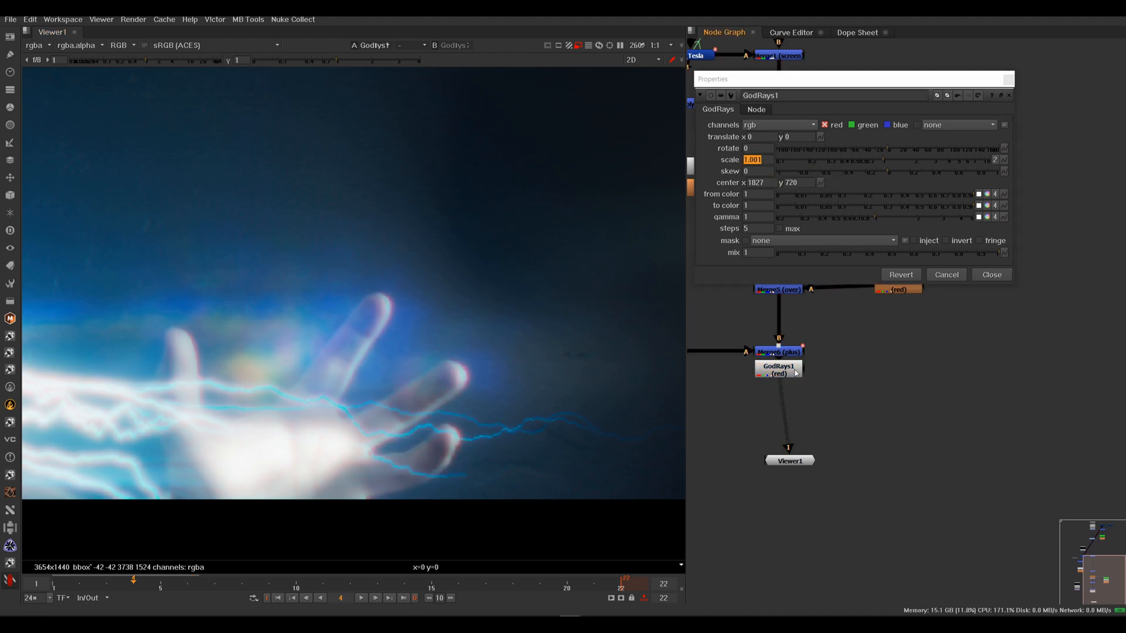
{"action": "key", "text": "d"}
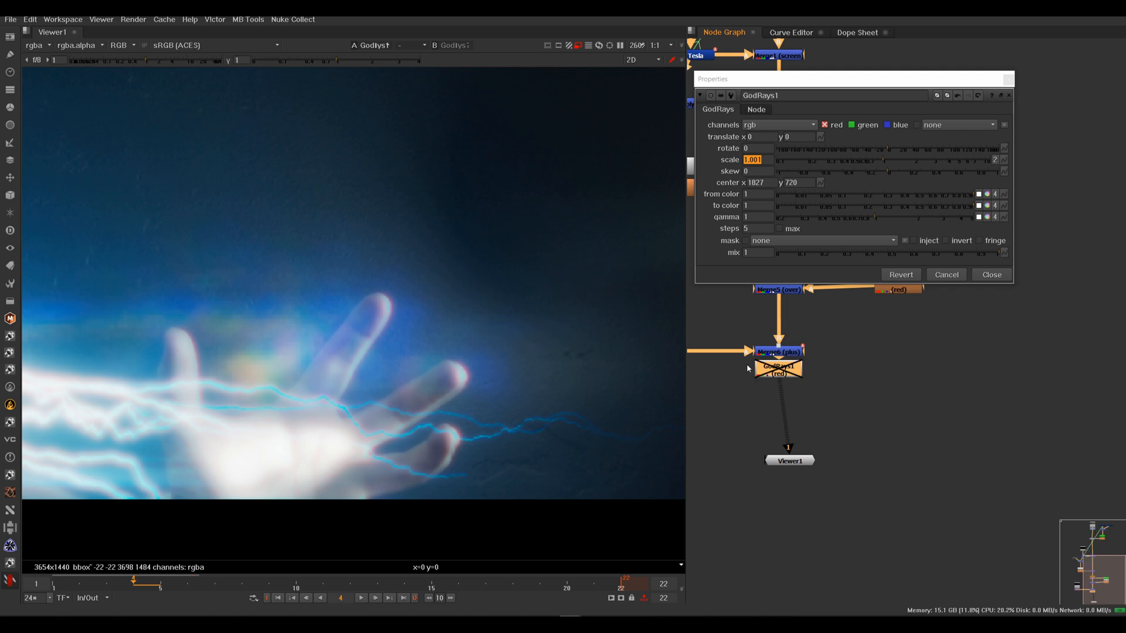
{"action": "key", "text": "d"}
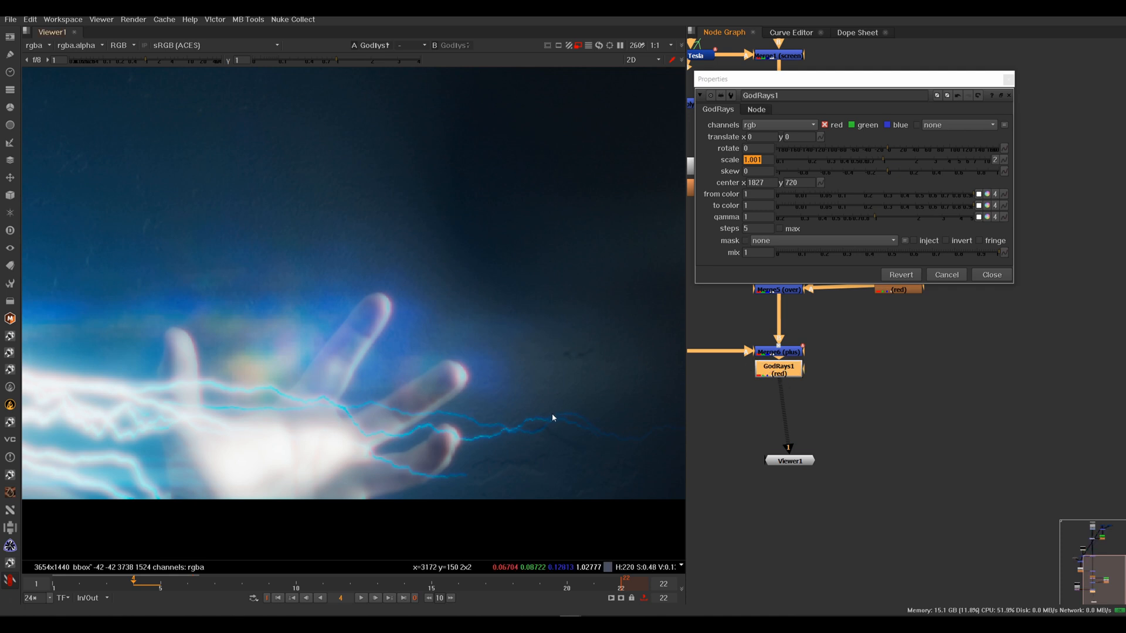
Set GodRays1's scale to 1.005 and compare the red fringing on the fingers with the node disabled and enabled.
{"action": "middle_click_drag", "start_coordinate": [549, 415], "coordinate": [403, 399]}
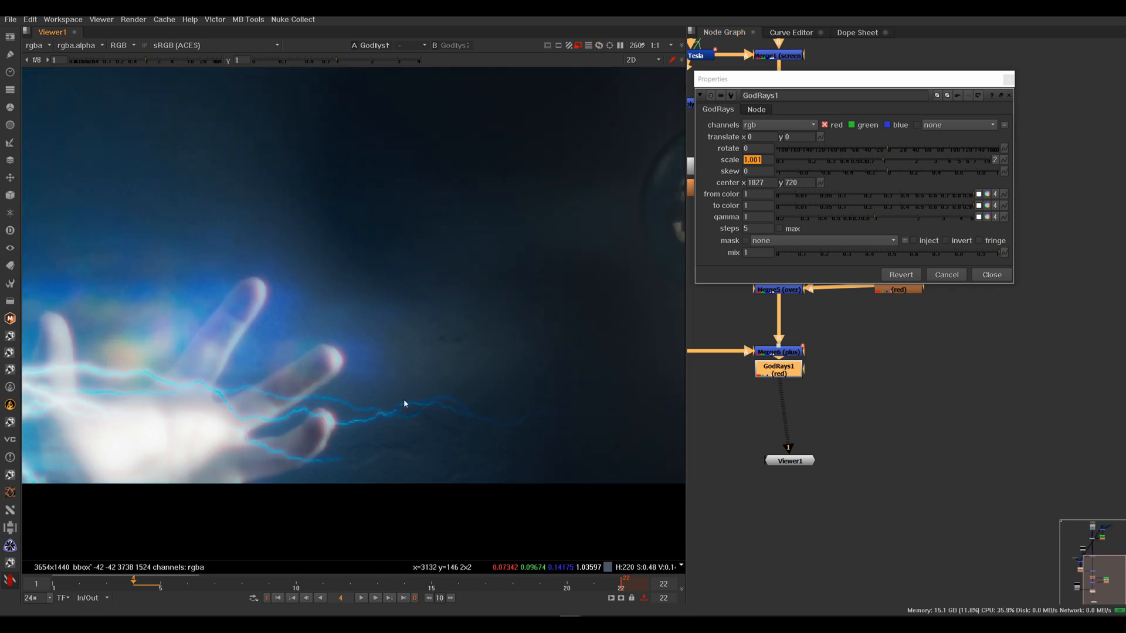
{"action": "left_click", "coordinate": [762, 159]}
{"action": "key", "text": "BackSpace"}
{"action": "type", "text": "5"}
{"action": "key", "text": "Return"}
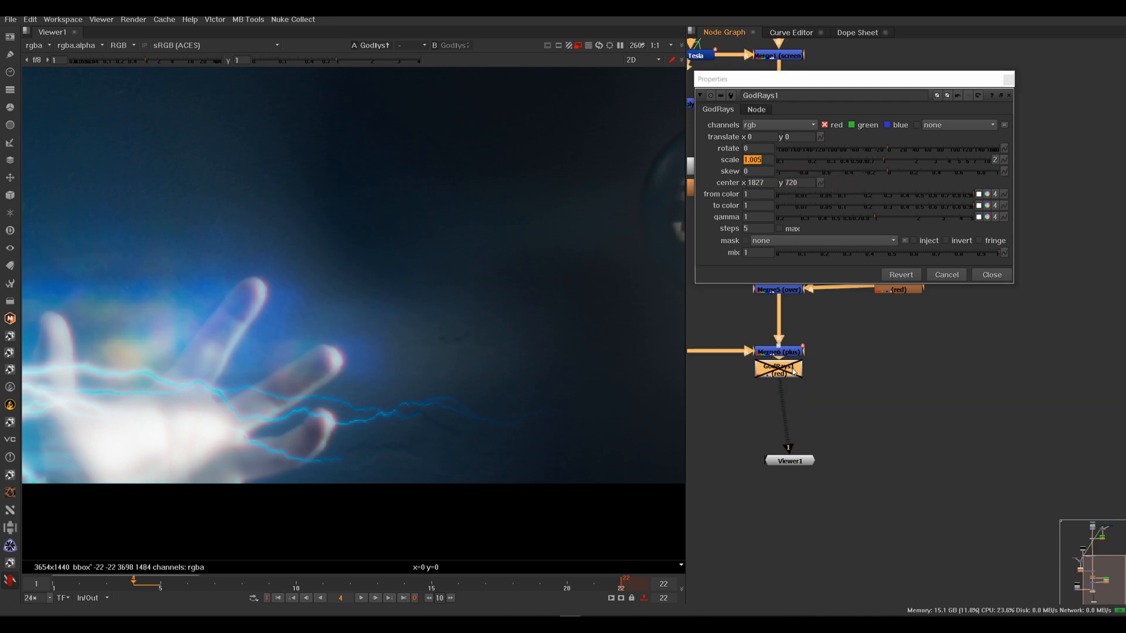
Set GodRays1's scale to 1.002, check the fringing on the hand and the full frame, and close the node's properties.
{"action": "left_click", "coordinate": [762, 160]}
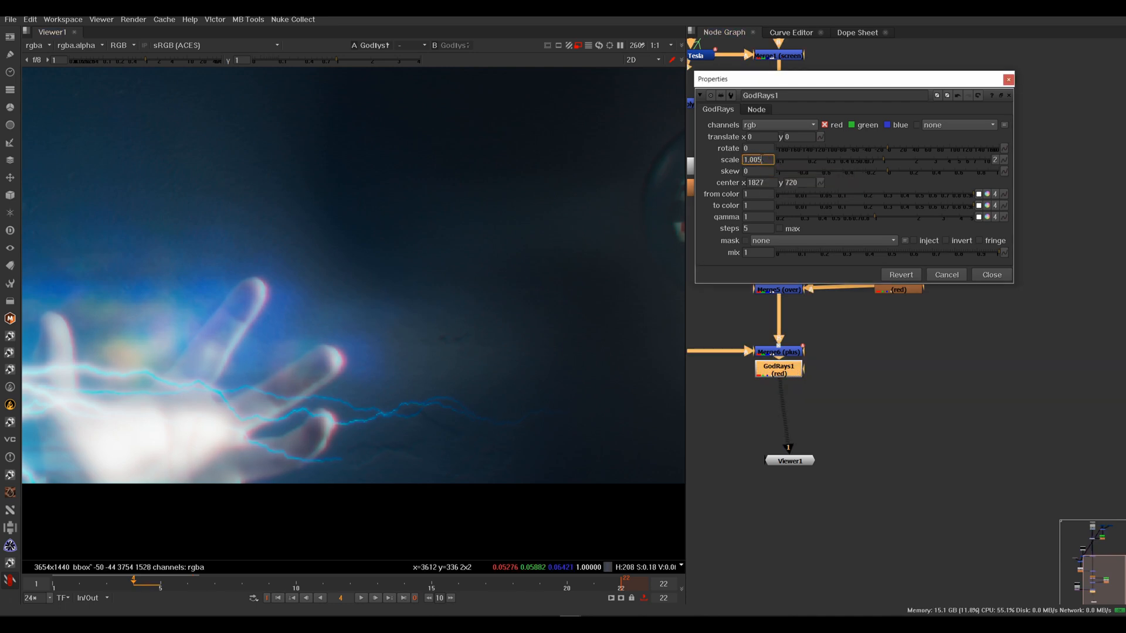
{"action": "key", "text": "BackSpace"}
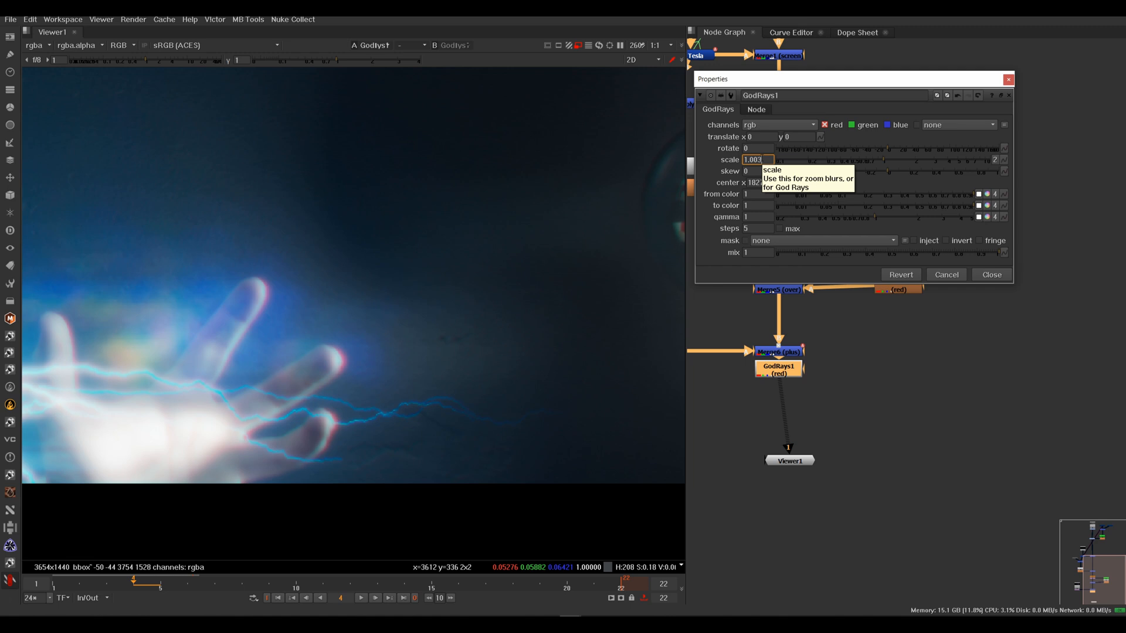
{"action": "key", "text": "Return"}
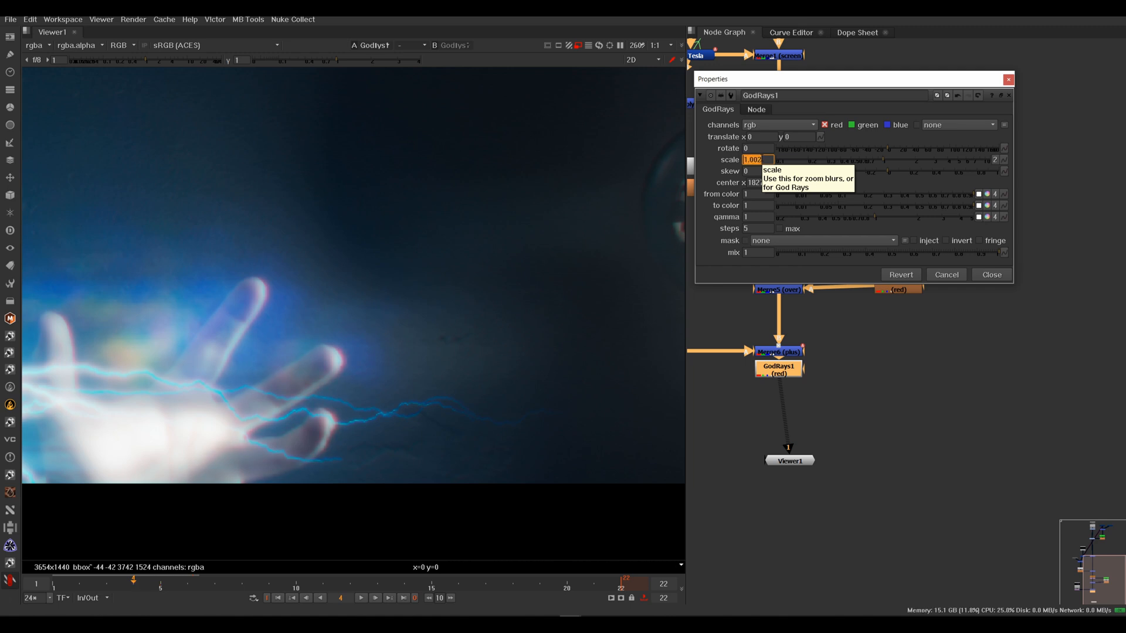
{"action": "left_click", "coordinate": [785, 370]}
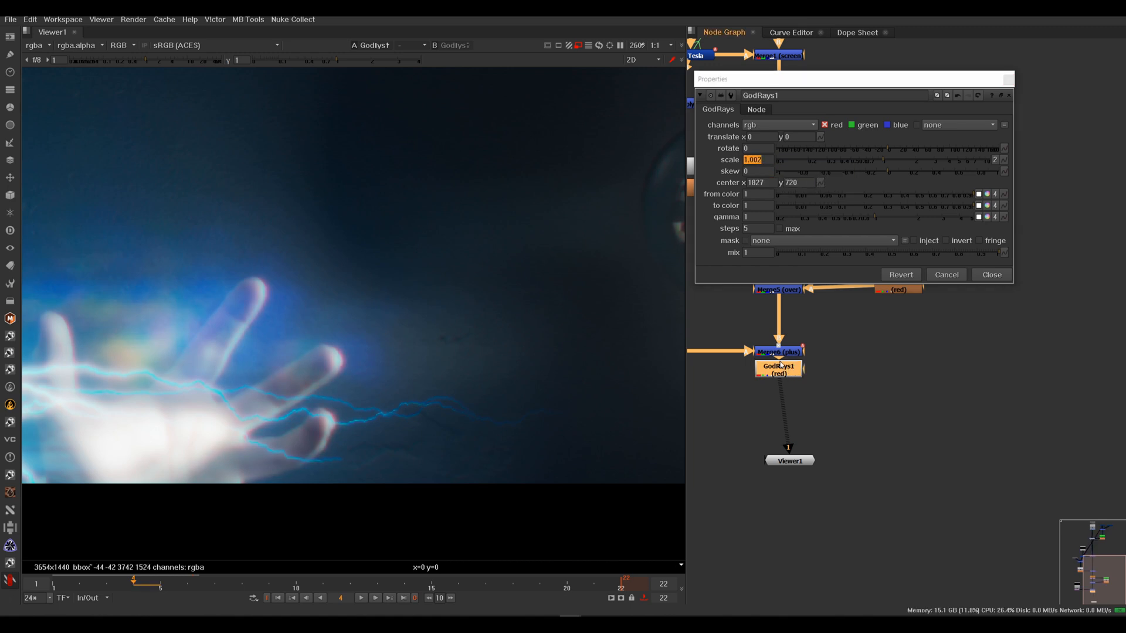
{"action": "scroll", "coordinate": [403, 369], "scroll_direction": "down", "scroll_amount": 4}
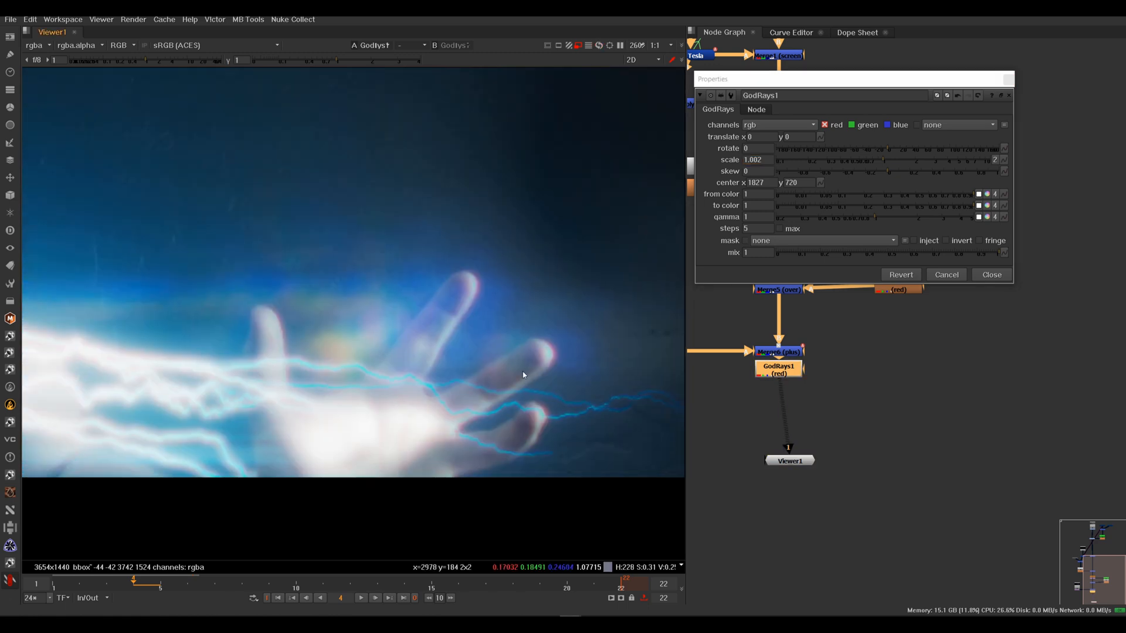
{"action": "middle_click_drag", "start_coordinate": [487, 383], "coordinate": [601, 384]}
{"action": "scroll", "coordinate": [530, 374], "scroll_direction": "down", "scroll_amount": 2}
{"action": "middle_click_drag", "start_coordinate": [505, 376], "coordinate": [507, 423]}
{"action": "left_click", "coordinate": [862, 400]}
{"action": "left_click", "coordinate": [763, 160]}
{"action": "left_click", "coordinate": [1008, 79]}
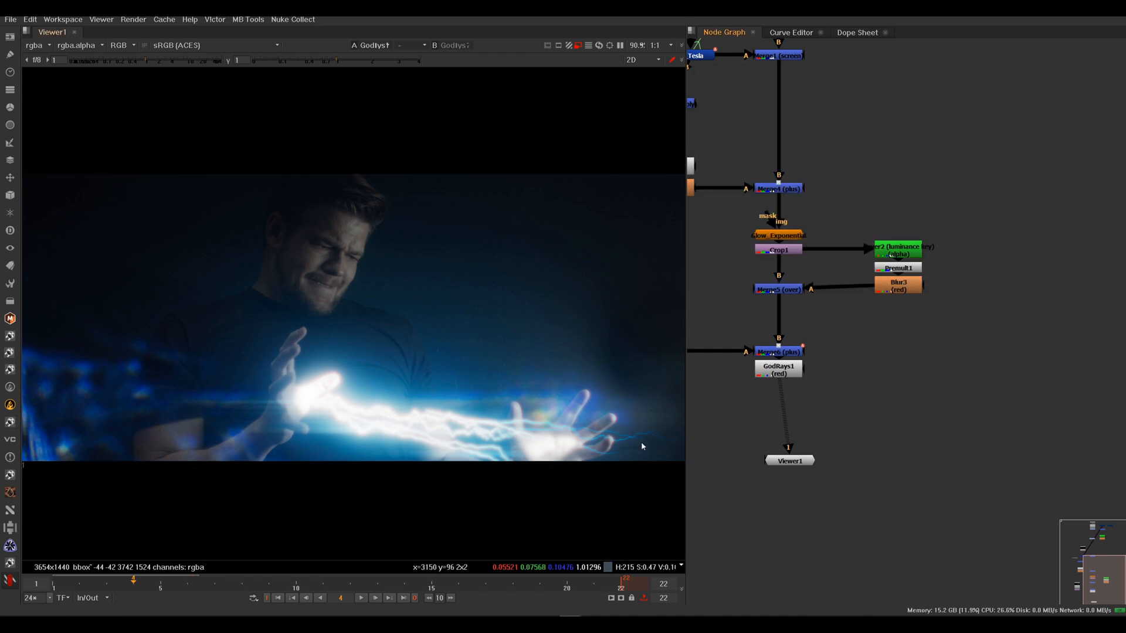
Add a LumaGrain node directly after GodRays1 and play back the sequence to check the graded flashes.
{"action": "scroll", "coordinate": [407, 397], "scroll_direction": "down", "scroll_amount": 1}
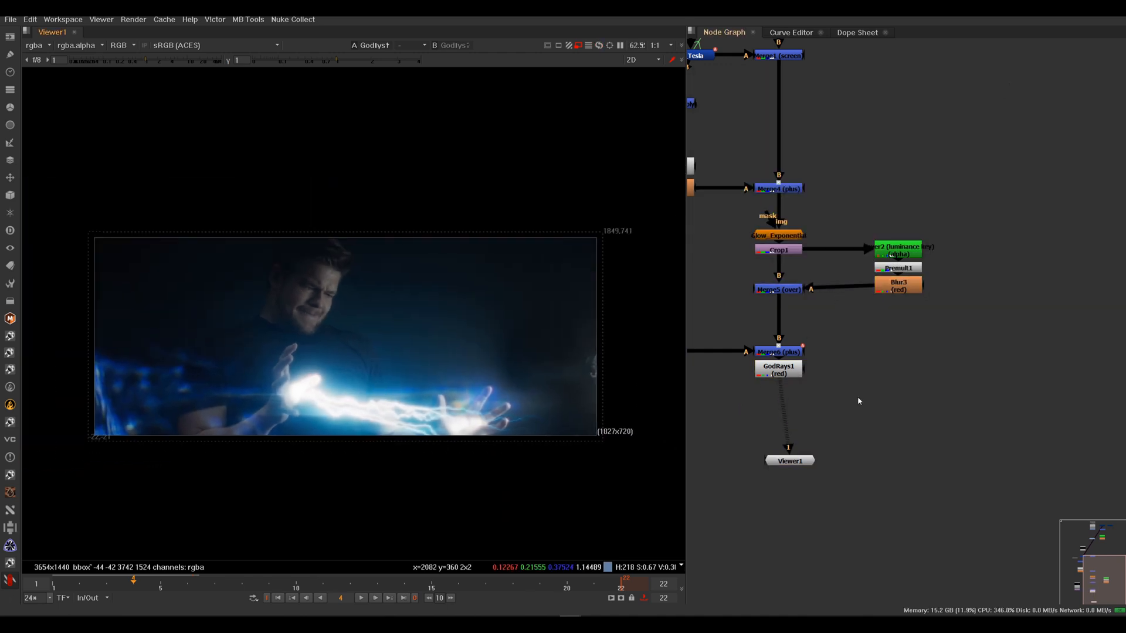
{"action": "left_click", "coordinate": [787, 374]}
{"action": "key", "text": "Tab"}
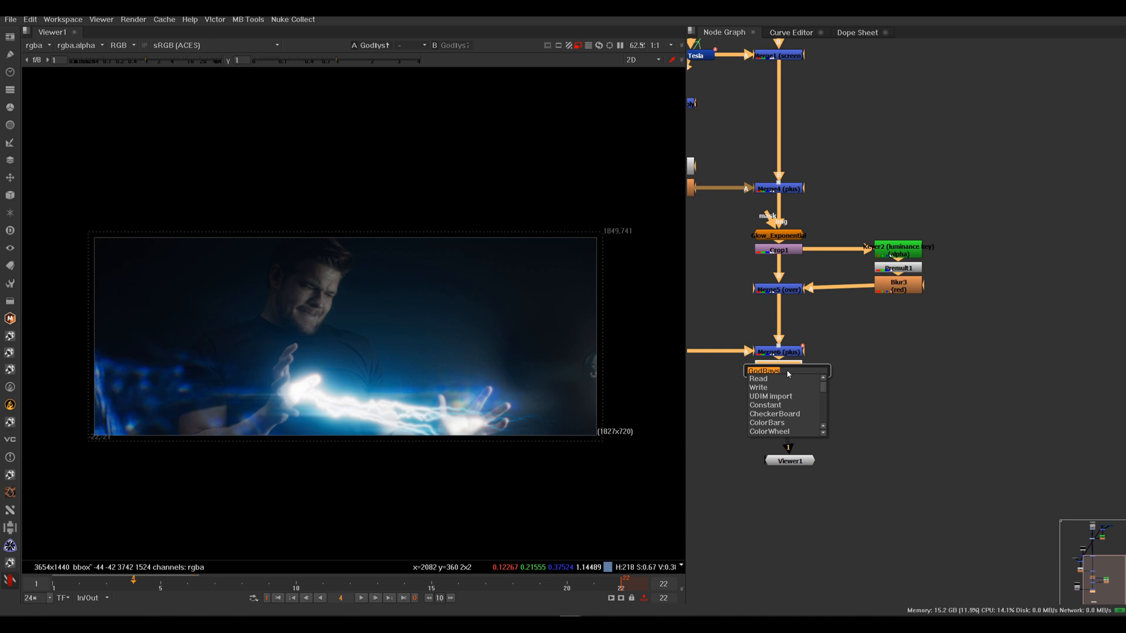
{"action": "type", "text": "u"}
{"action": "key", "text": "BackSpace"}
{"action": "type", "text": "luma"}
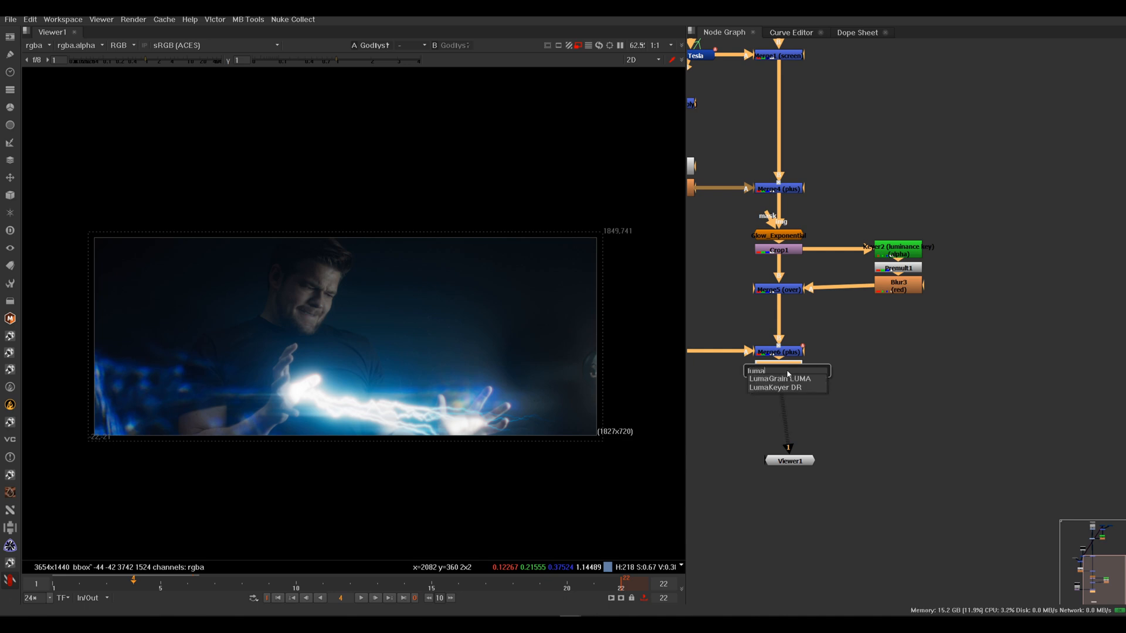
{"action": "left_click", "coordinate": [807, 379]}
{"action": "scroll", "coordinate": [474, 372], "scroll_direction": "up", "scroll_amount": 2}
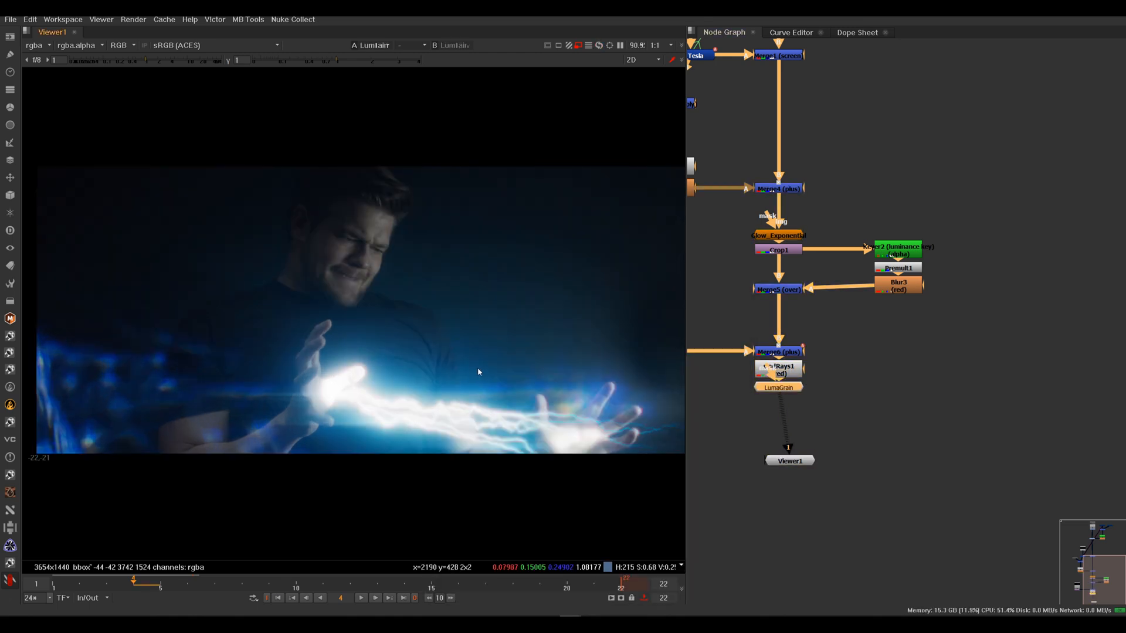
{"action": "scroll", "coordinate": [474, 372], "scroll_direction": "down", "scroll_amount": 3}
{"action": "left_click", "coordinate": [317, 598]}
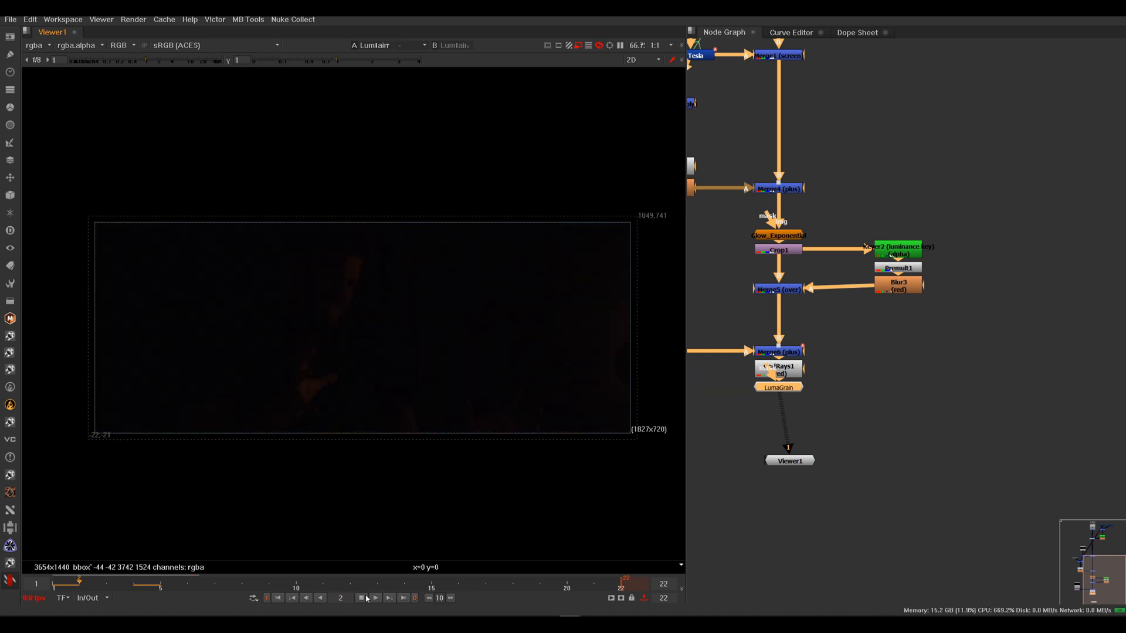
{"action": "left_click", "coordinate": [368, 598]}
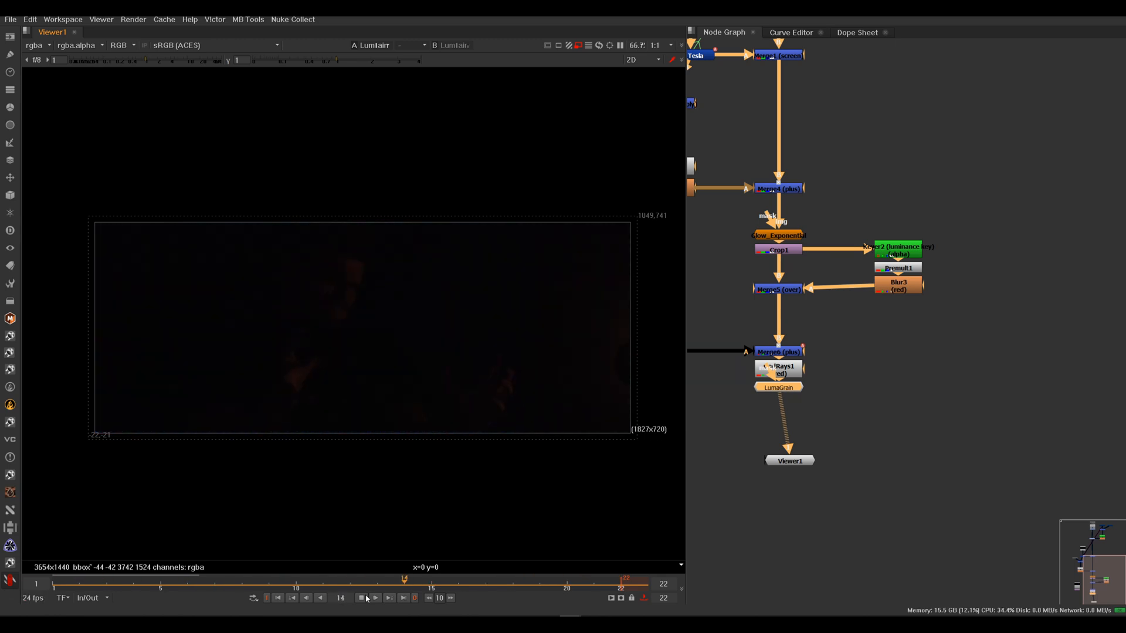
{"action": "left_click", "coordinate": [362, 601]}
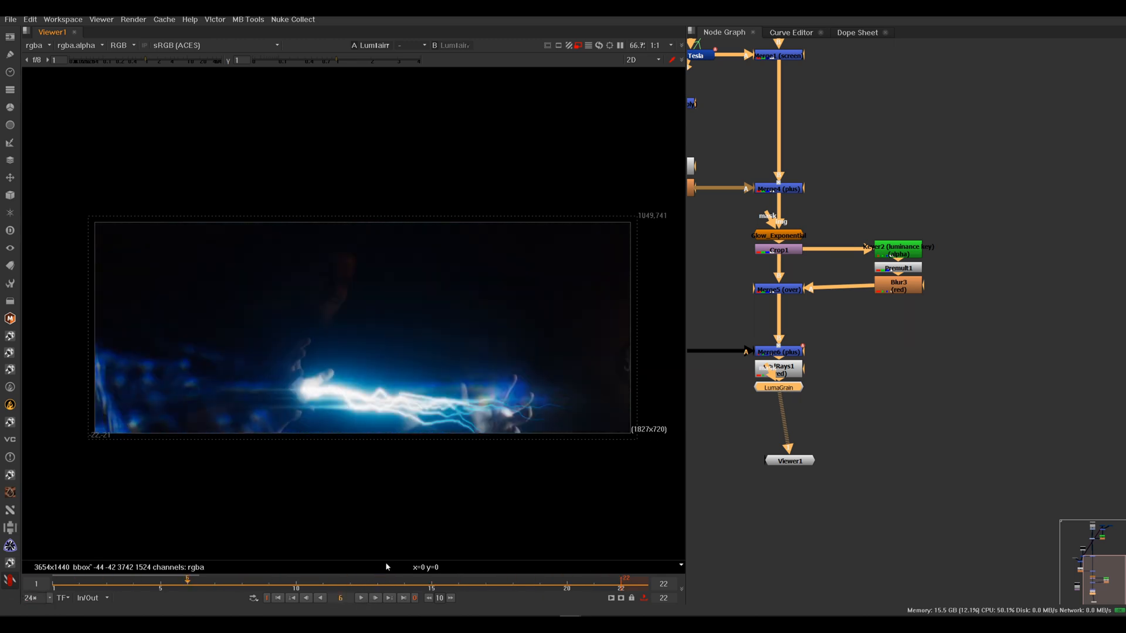
Space LumaGrain out below GodRays1, and align Constant1 and X_Tesla vertically with the multiply merge branch below them.
{"action": "left_click_drag", "start_coordinate": [793, 388], "coordinate": [793, 421]}
{"action": "mouse_move", "coordinate": [760, 476]}
{"action": "middle_mouse_down"}
{"action": "mouse_move", "coordinate": [766, 505]}
{"action": "mouse_move", "coordinate": [812, 541]}
{"action": "middle_mouse_up"}
{"action": "middle_click_drag", "start_coordinate": [688, 447], "coordinate": [761, 483]}
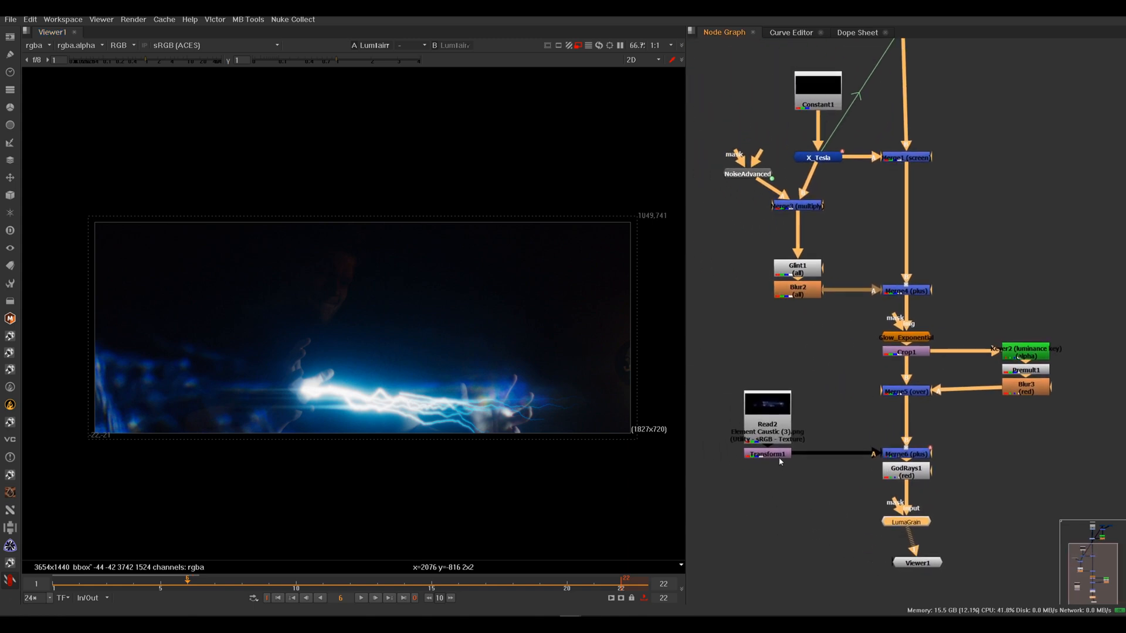
{"action": "scroll", "coordinate": [849, 403], "scroll_direction": "down", "scroll_amount": 5}
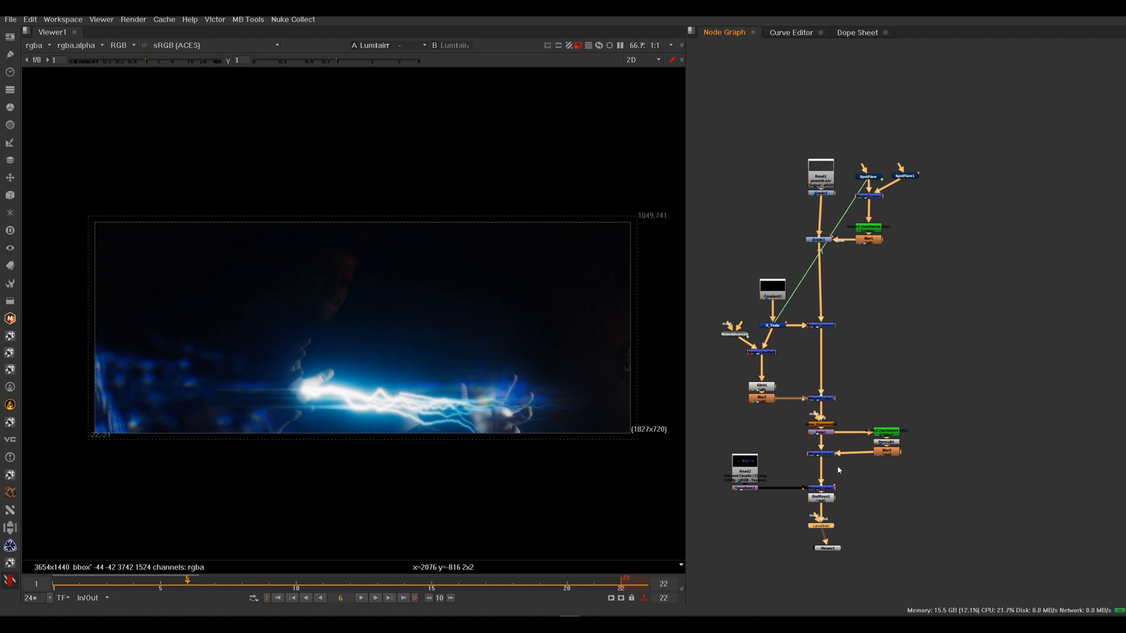
{"action": "left_click_drag", "start_coordinate": [788, 250], "coordinate": [724, 351]}
{"action": "left_click_drag", "start_coordinate": [740, 273], "coordinate": [775, 331]}
{"action": "key", "text": "l"}
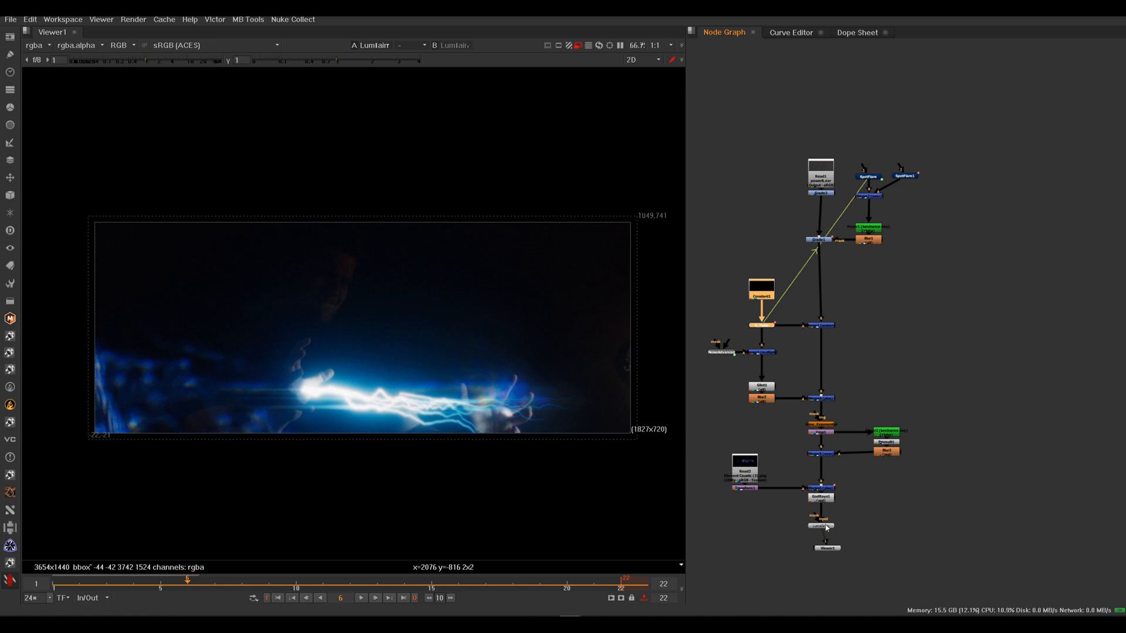
Move LumaGrain, the screen merge, Merge4 and the exponential glow upward with their upstream nodes to open gaps in the tree.
{"action": "left_click", "coordinate": [859, 527]}
{"action": "key", "text": "ctrl"}
{"action": "key", "text": "ctrl"}
{"action": "left_click_drag", "start_coordinate": [830, 526], "coordinate": [829, 494], "text": "ctrl"}
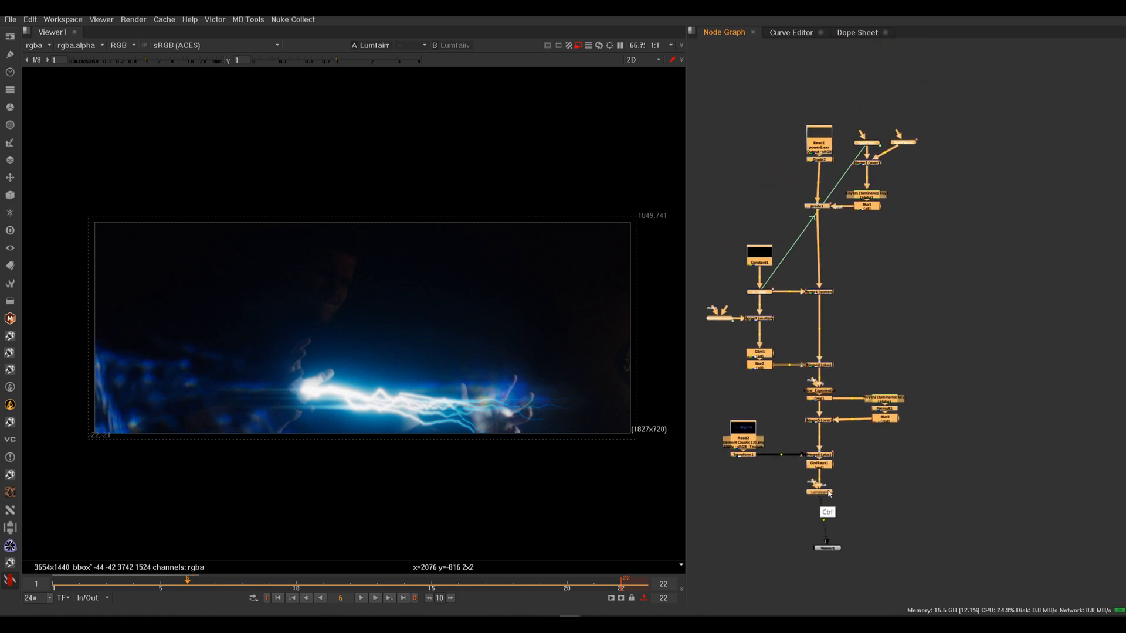
{"action": "left_click", "coordinate": [848, 328]}
{"action": "left_click_drag", "start_coordinate": [832, 293], "coordinate": [831, 260], "text": "ctrl"}
{"action": "left_click_drag", "start_coordinate": [829, 367], "coordinate": [829, 333], "text": "ctrl"}
{"action": "left_click", "coordinate": [846, 368]}
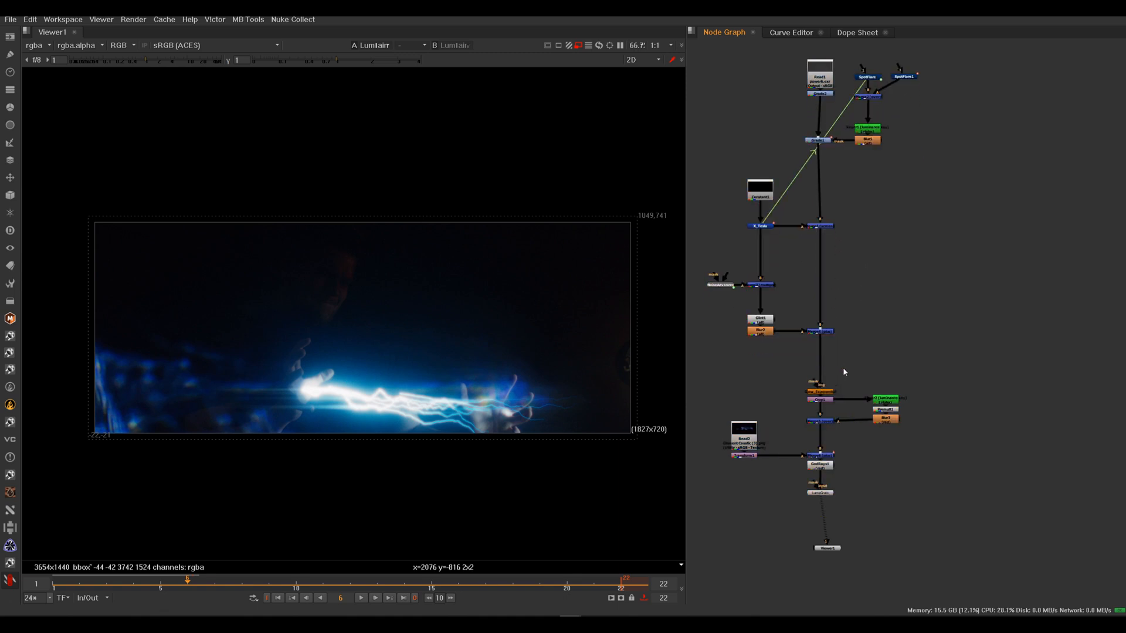
{"action": "left_click_drag", "start_coordinate": [828, 393], "coordinate": [829, 358], "text": "ctrl"}
{"action": "left_click", "coordinate": [844, 375]}
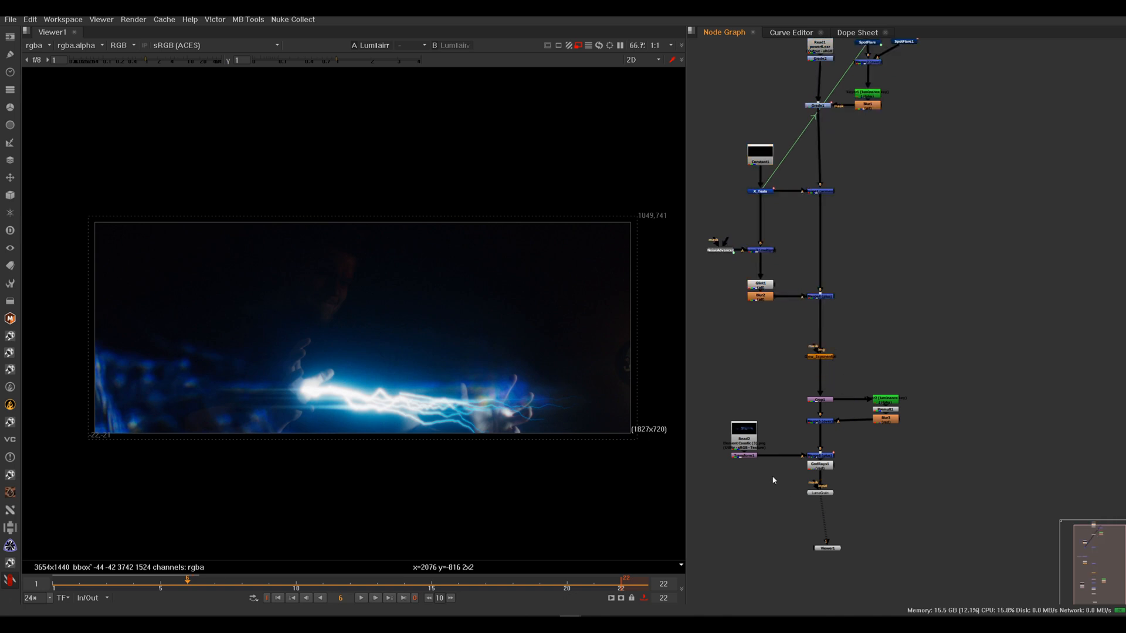
View Merge4's output and check the lightning on frames 7, 5 and 4.
{"action": "left_click", "coordinate": [827, 296]}
{"action": "key", "text": "1"}
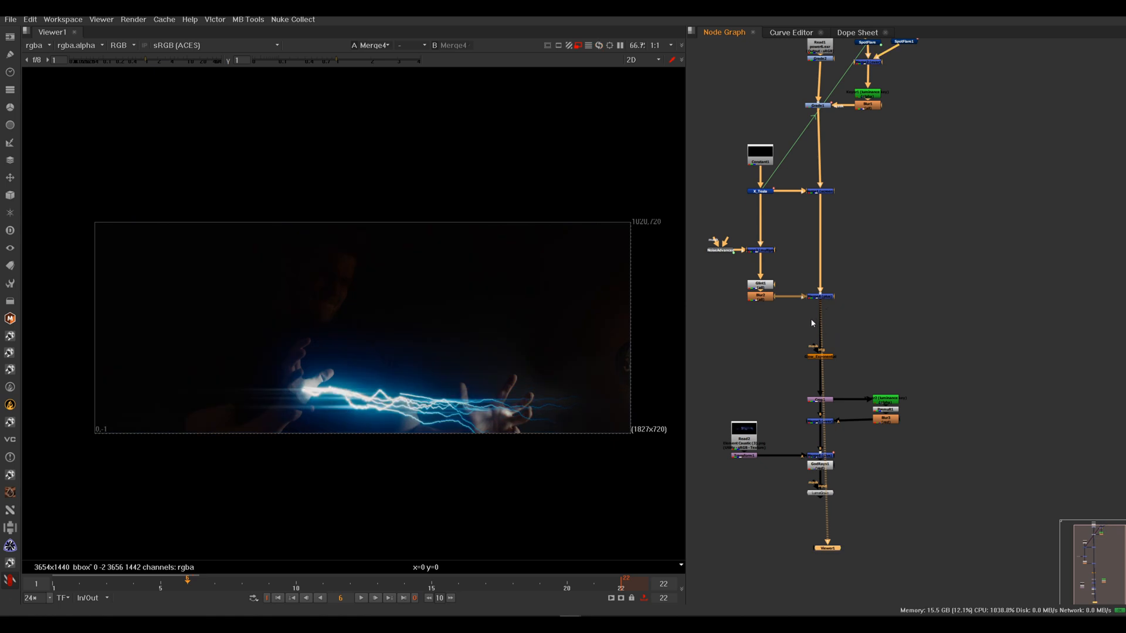
{"action": "left_click", "coordinate": [743, 327]}
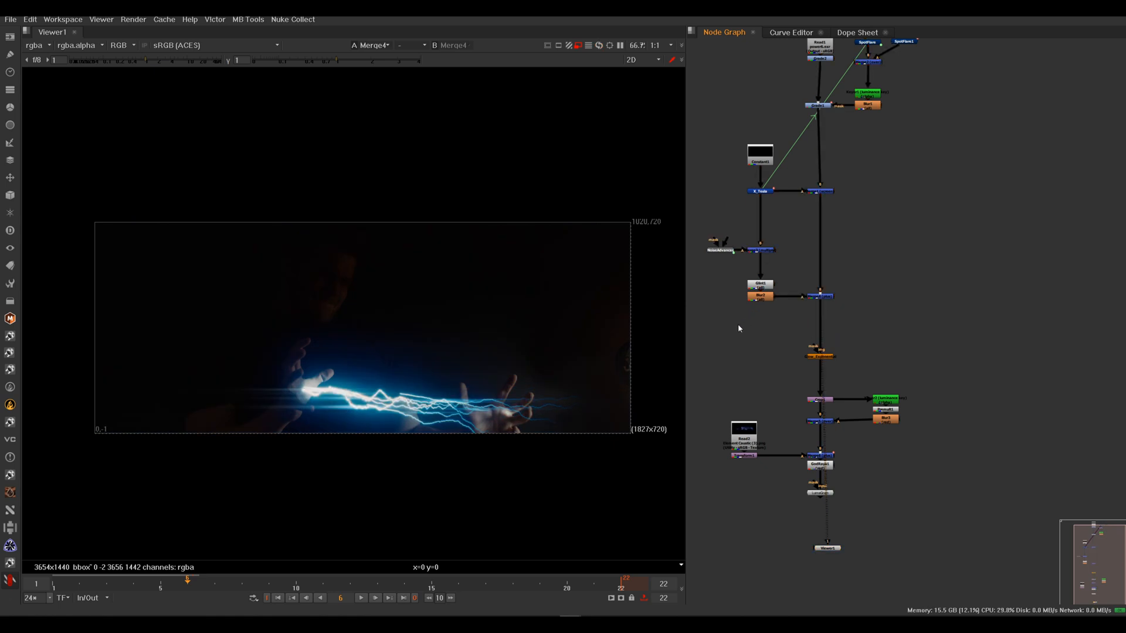
{"action": "left_click", "coordinate": [214, 588]}
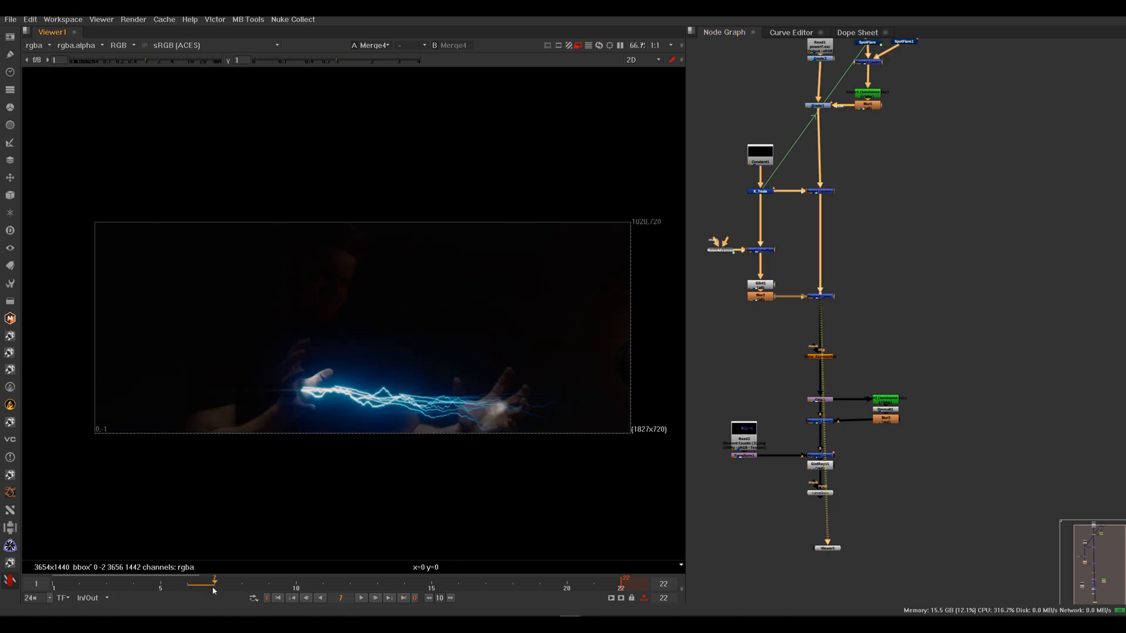
{"action": "left_click", "coordinate": [160, 584]}
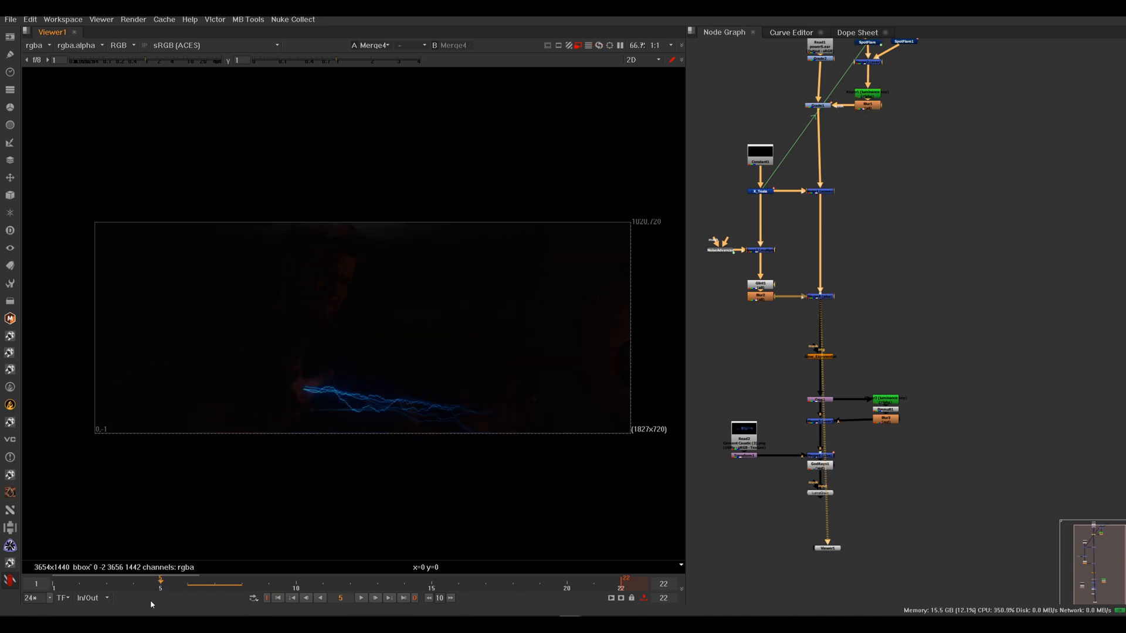
{"action": "left_click", "coordinate": [133, 584]}
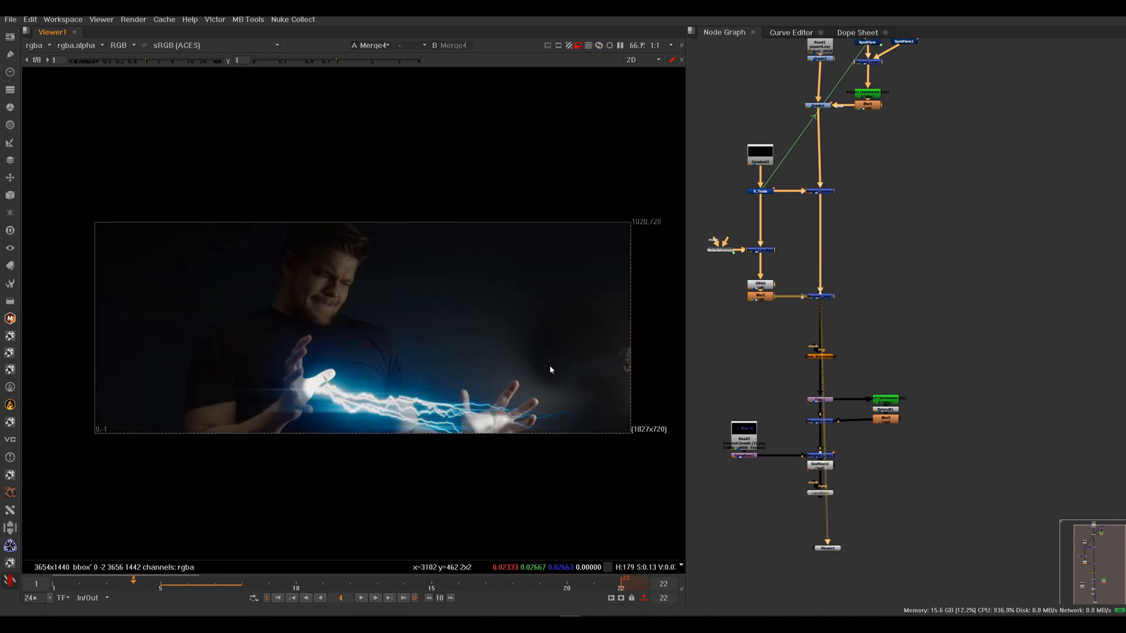
Add an unconnected NoiseAdvanced node below the Glint1 and Blur2 branch, beside the main pipe.
{"action": "middle_click_drag", "start_coordinate": [721, 329], "coordinate": [753, 349]}
{"action": "scroll", "coordinate": [761, 347], "scroll_direction": "up", "scroll_amount": 3}
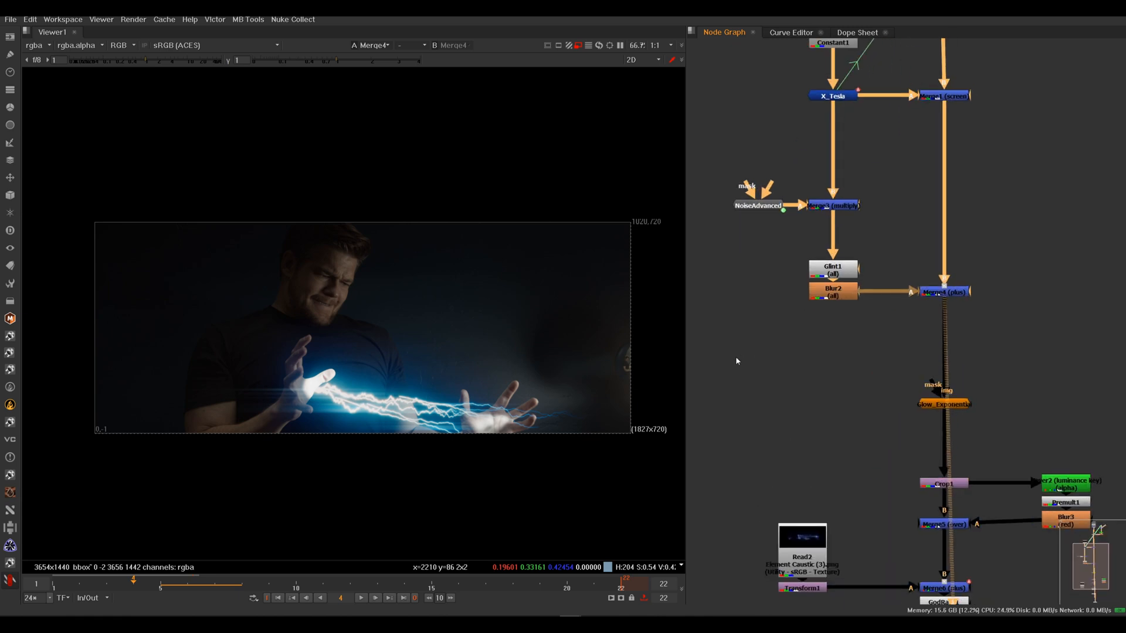
{"action": "key", "text": "Tab"}
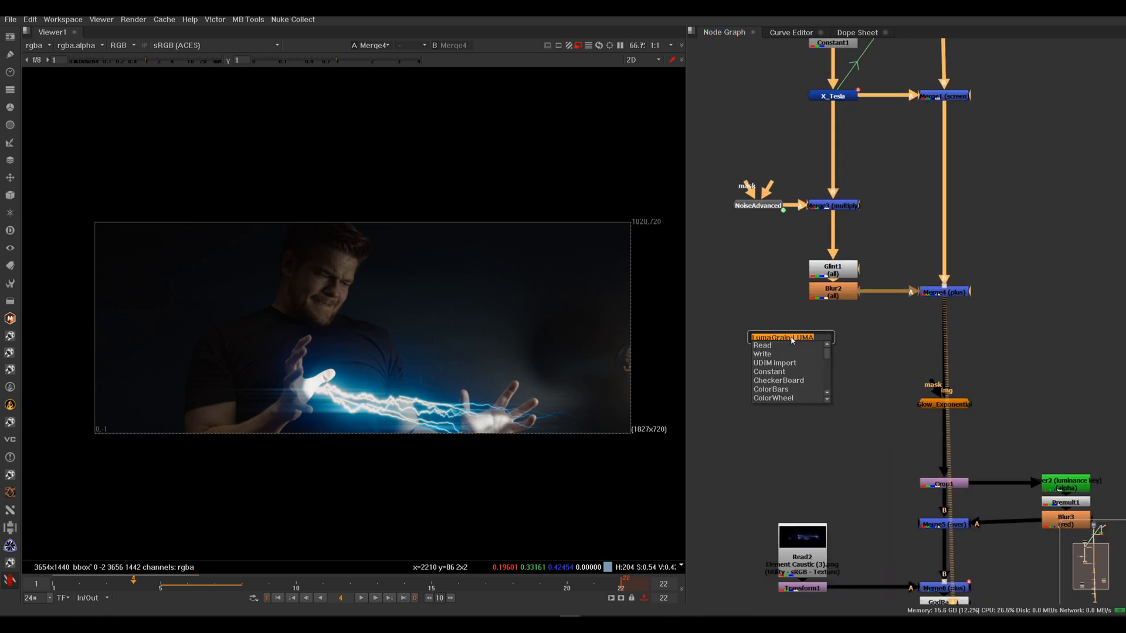
{"action": "type", "text": "noi"}
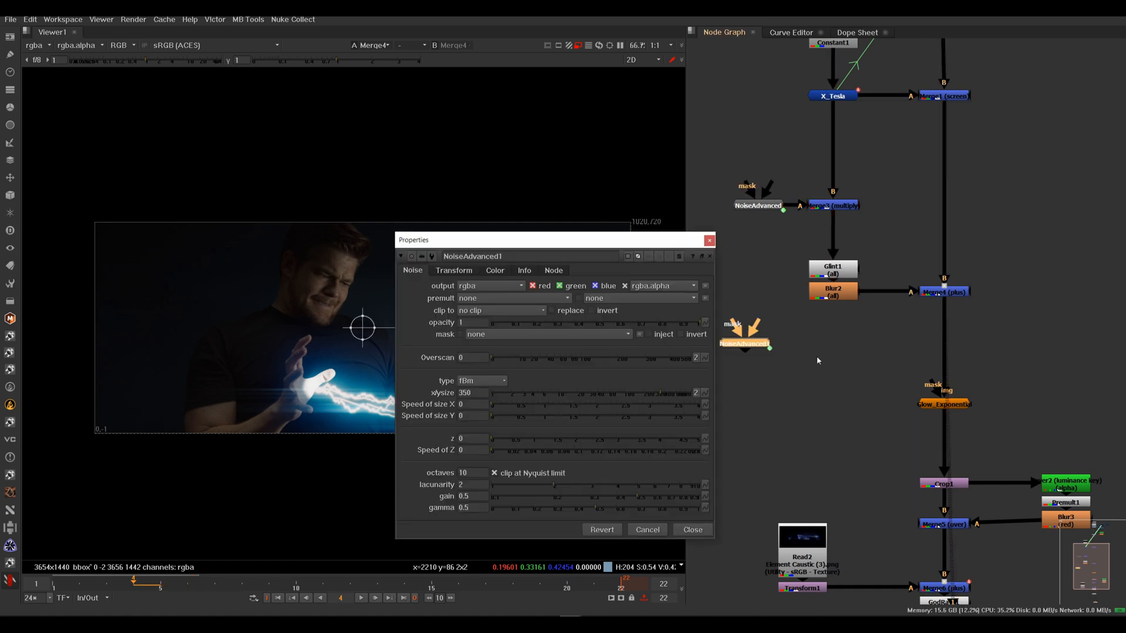
{"action": "left_click", "coordinate": [760, 346]}
{"action": "left_click", "coordinate": [793, 381]}
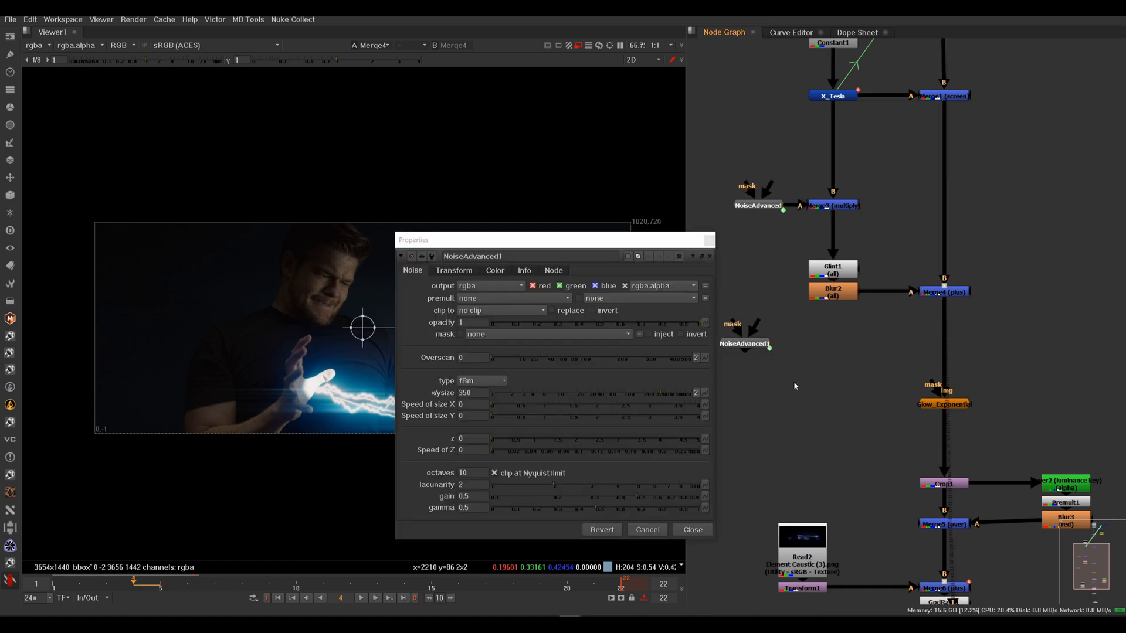
Add a MergeAtmos node near NoiseAdvanced1 and move both properties windows clear of the new nodes.
{"action": "key", "text": "Tab"}
{"action": "type", "text": "merg"}
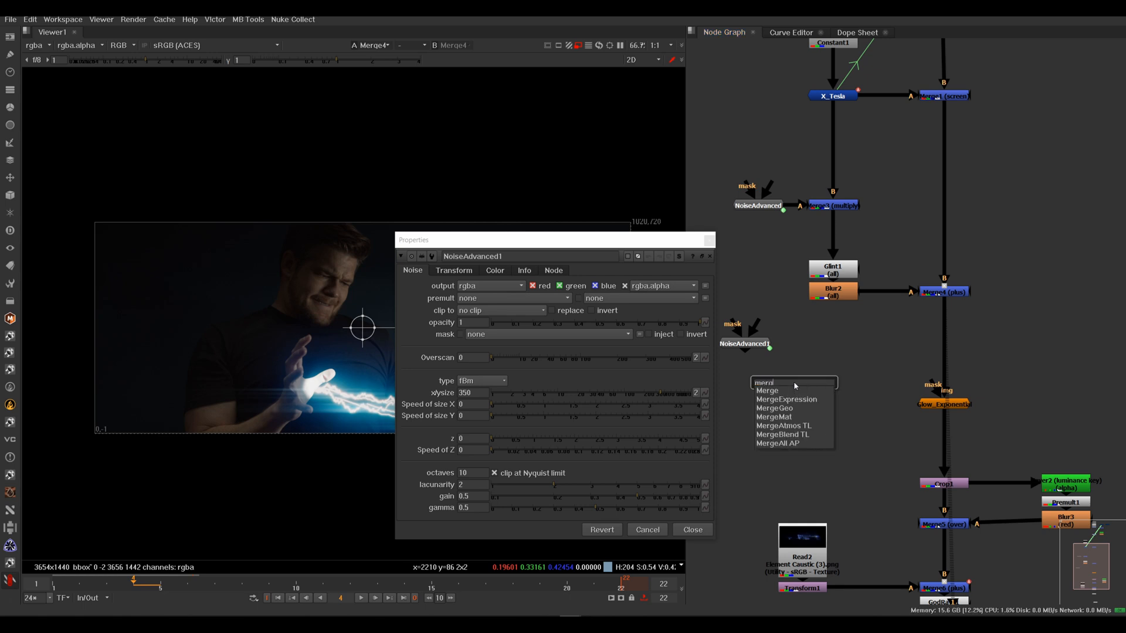
{"action": "left_click", "coordinate": [808, 426]}
{"action": "left_click_drag", "start_coordinate": [712, 321], "coordinate": [732, 52]}
{"action": "left_click_drag", "start_coordinate": [633, 243], "coordinate": [658, 393]}
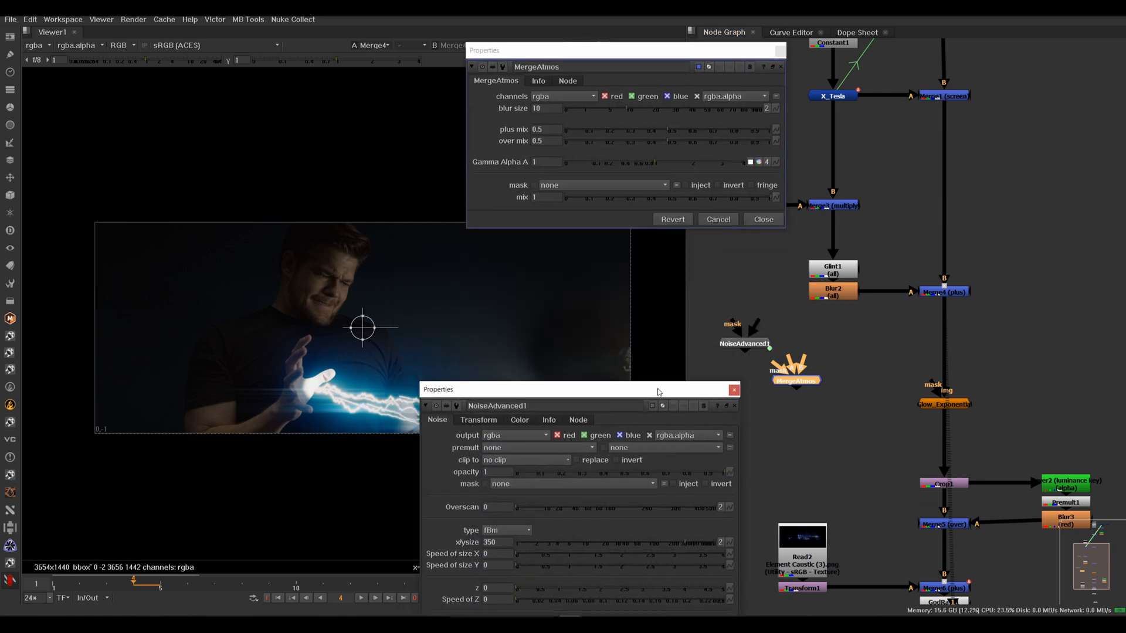
Connect NoiseAdvanced1 to MergeAtmos, insert MergeAtmos into the main pipe between Merge4 and the exponential glow, and view its output.
{"action": "left_click_drag", "start_coordinate": [806, 378], "coordinate": [749, 344]}
{"action": "left_click_drag", "start_coordinate": [848, 354], "coordinate": [939, 342]}
{"action": "right_click", "coordinate": [938, 342]}
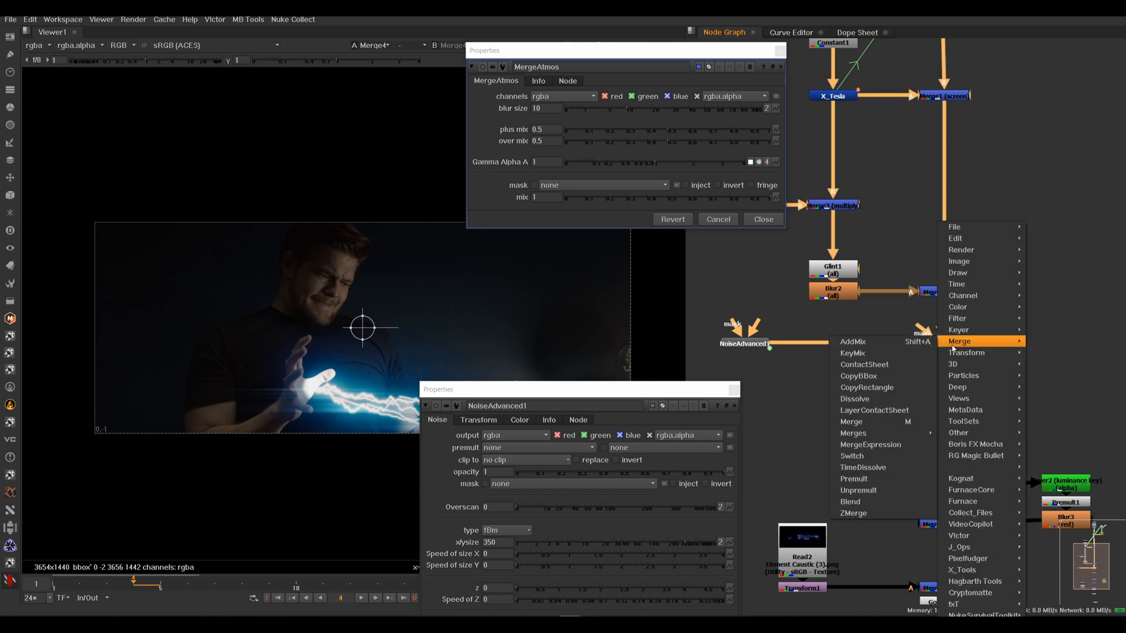
{"action": "left_click", "coordinate": [890, 322]}
{"action": "left_click", "coordinate": [938, 343]}
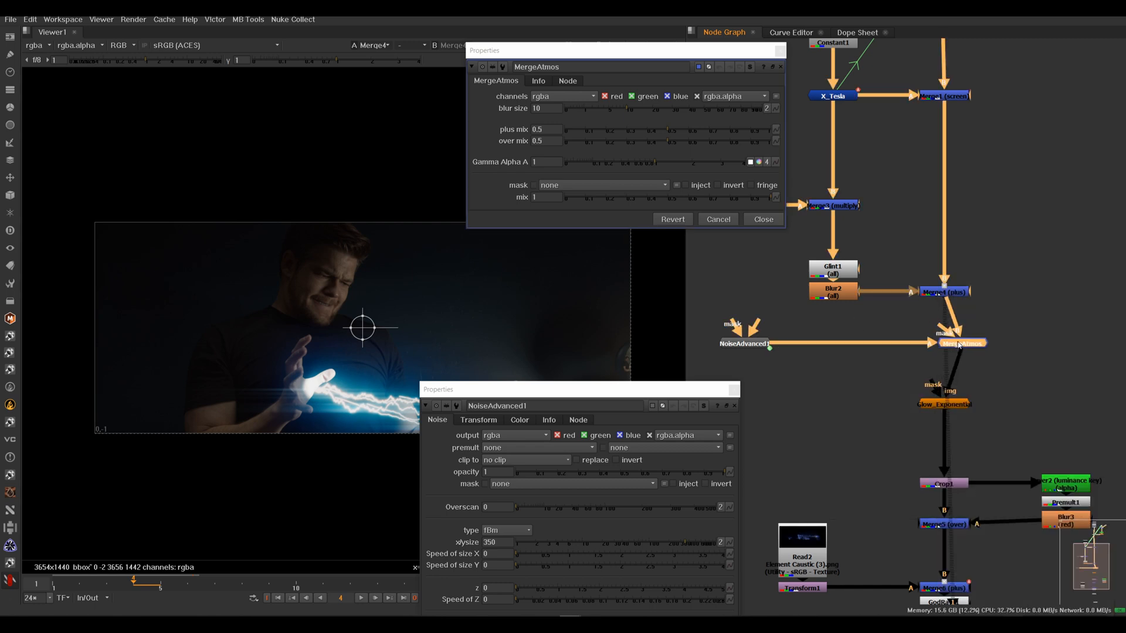
{"action": "key", "text": "1"}
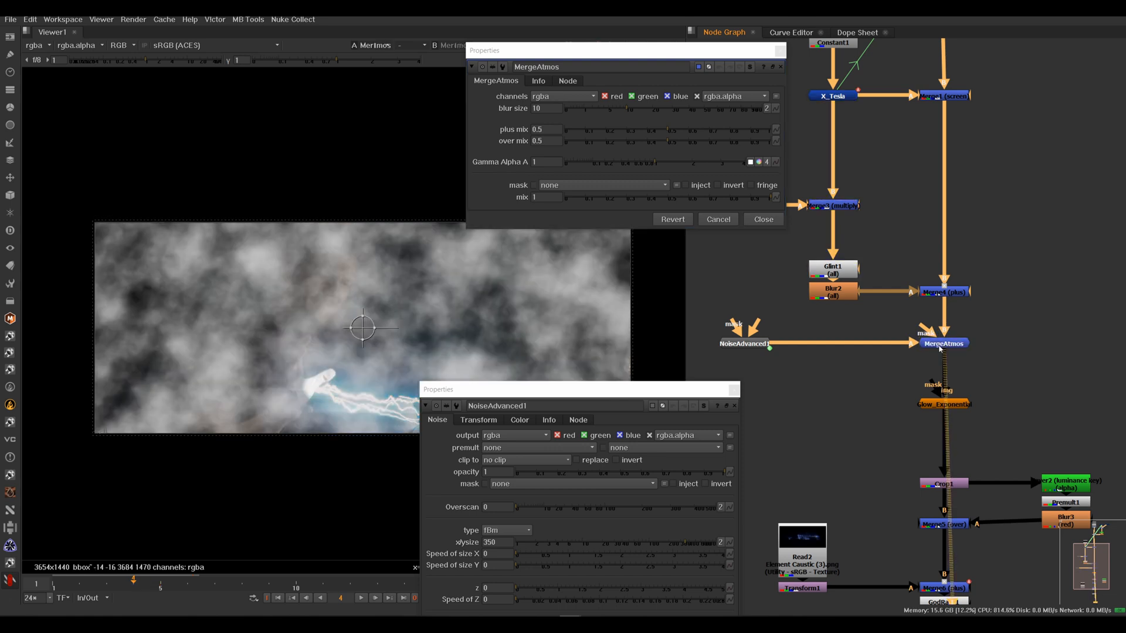
Set MergeAtmos to blur size 54.5, plus mix 0.71 and over mix 0.025, and close both properties windows.
{"action": "left_click_drag", "start_coordinate": [654, 392], "coordinate": [819, 241]}
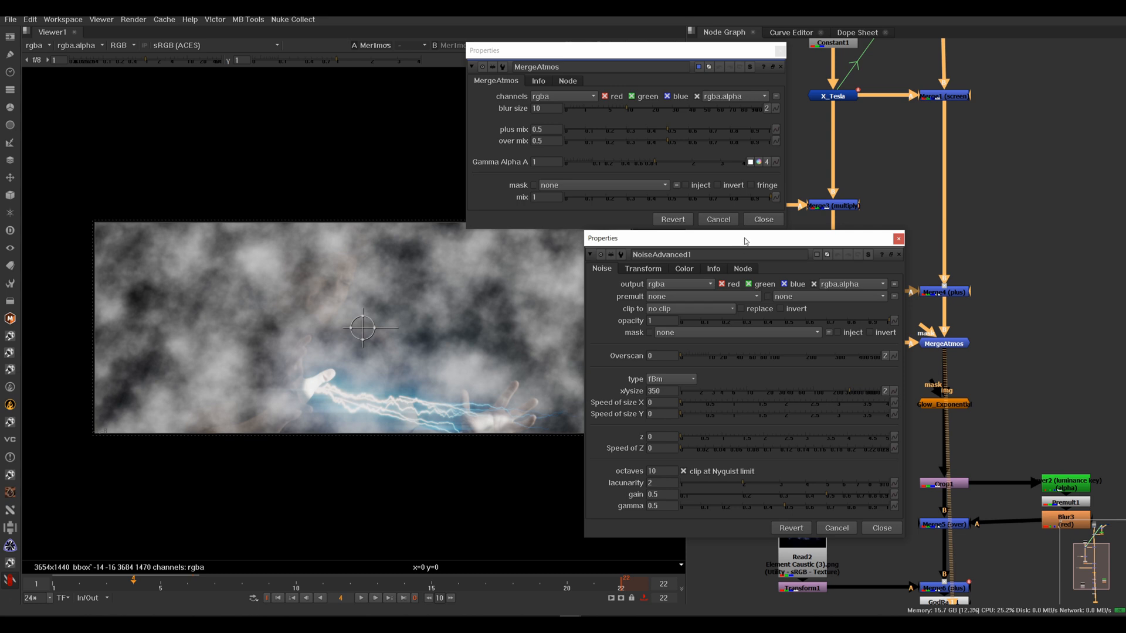
{"action": "left_click_drag", "start_coordinate": [718, 54], "coordinate": [836, 218]}
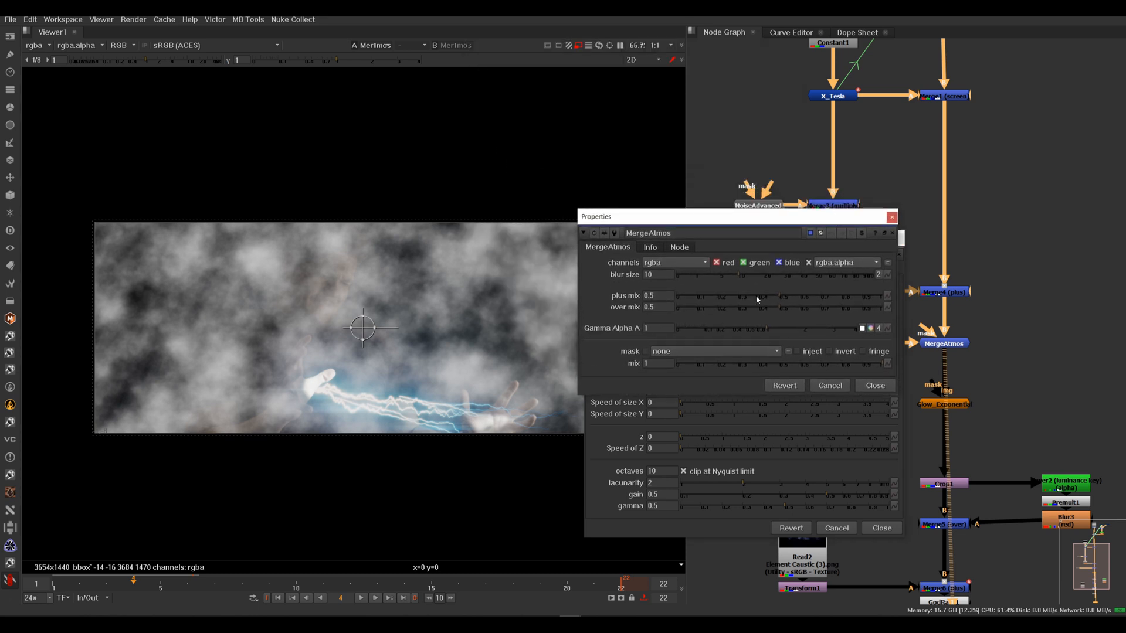
{"action": "left_click_drag", "start_coordinate": [744, 277], "coordinate": [819, 281]}
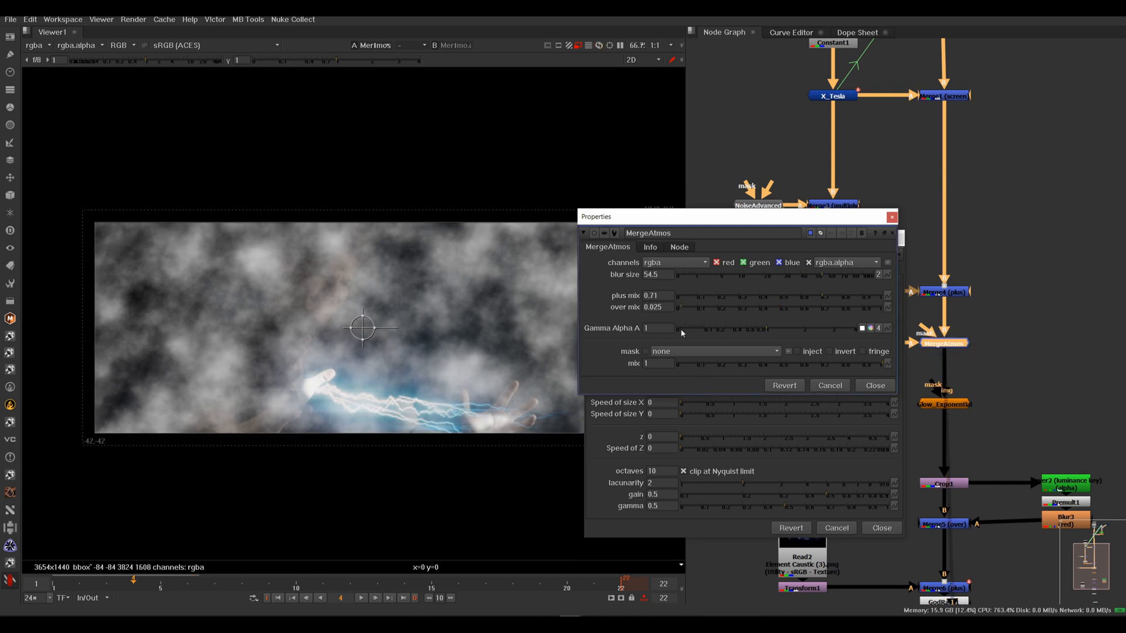
{"action": "left_click", "coordinate": [892, 219]}
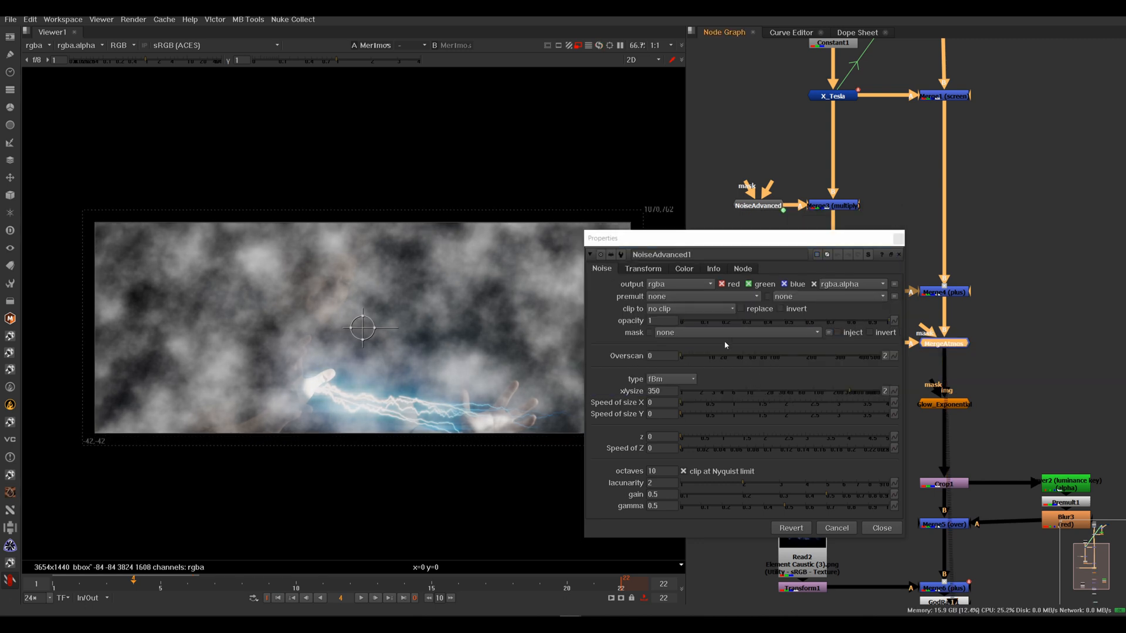
{"action": "left_click", "coordinate": [898, 238]}
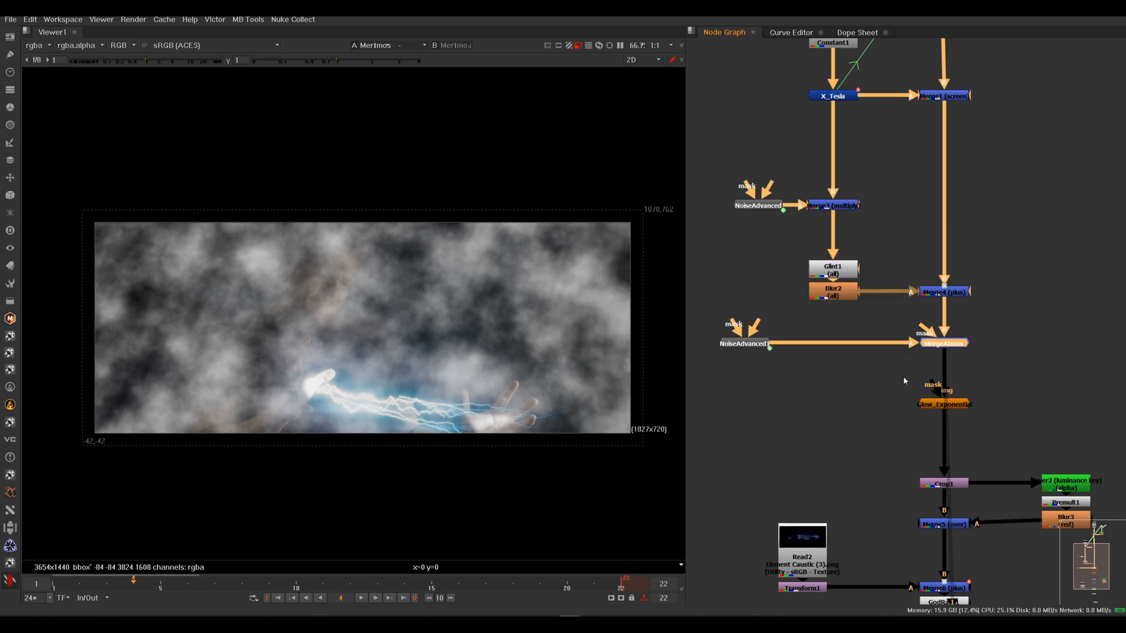
View the X_Tesla node's output on its own.
{"action": "left_click", "coordinate": [883, 378]}
{"action": "left_click", "coordinate": [751, 344]}
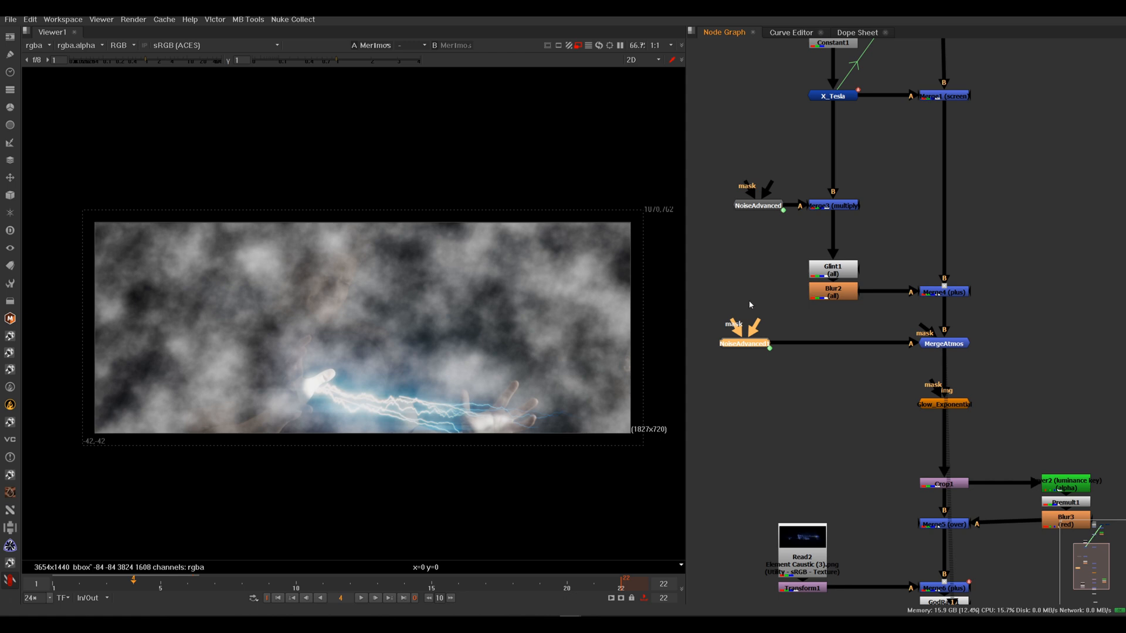
{"action": "middle_click_drag", "start_coordinate": [760, 310], "coordinate": [756, 435]}
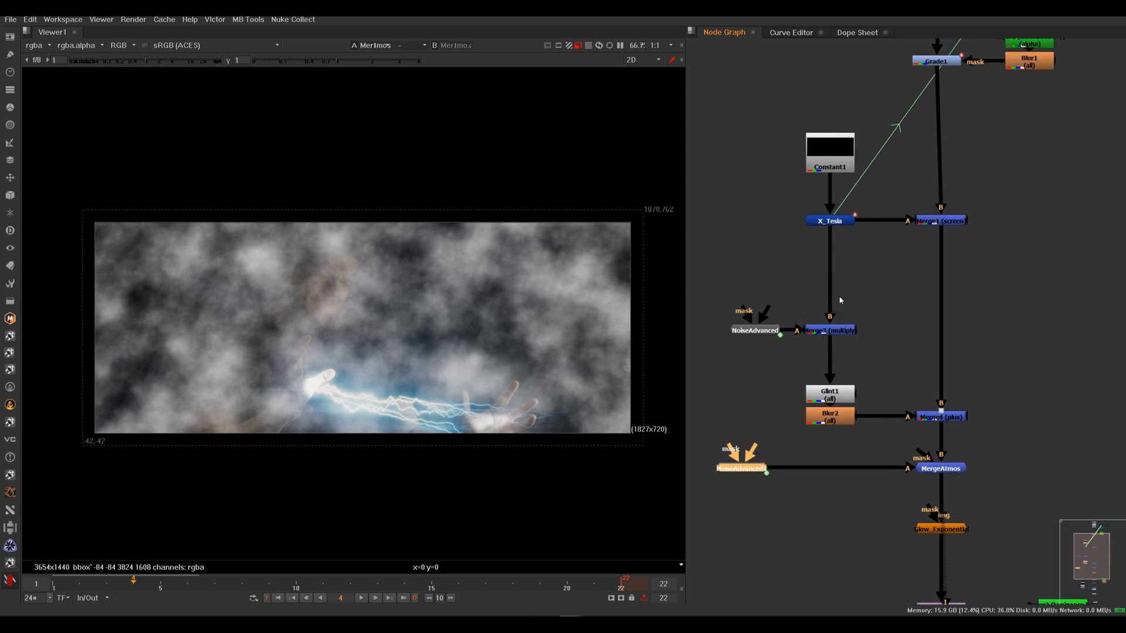
{"action": "left_click", "coordinate": [828, 222]}
{"action": "key", "text": "1"}
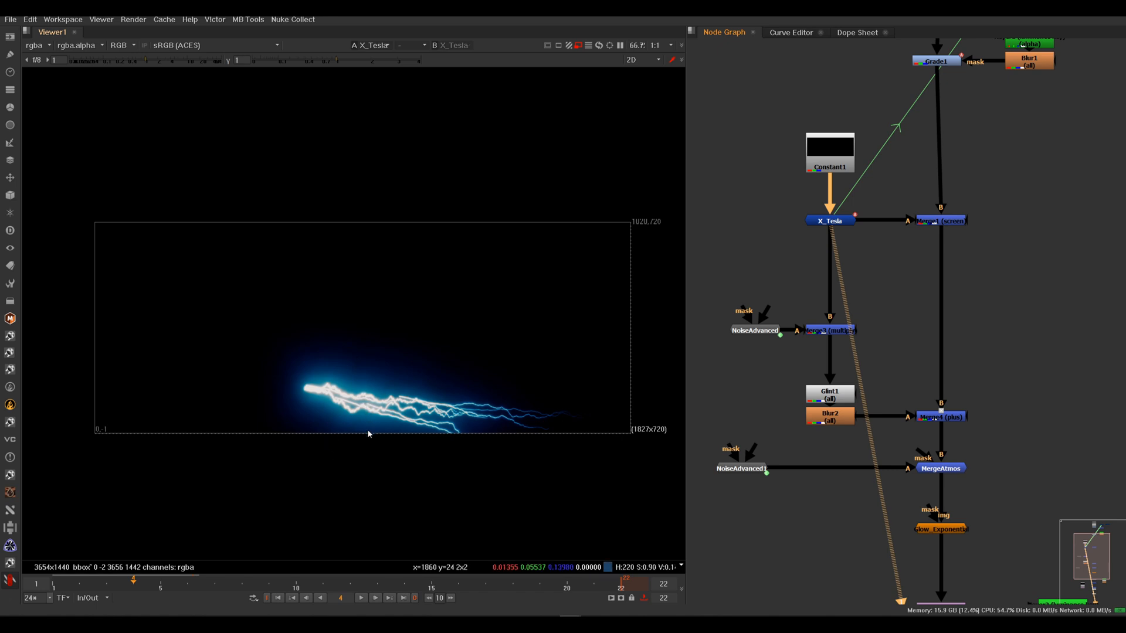
{"action": "left_click", "coordinate": [818, 284]}
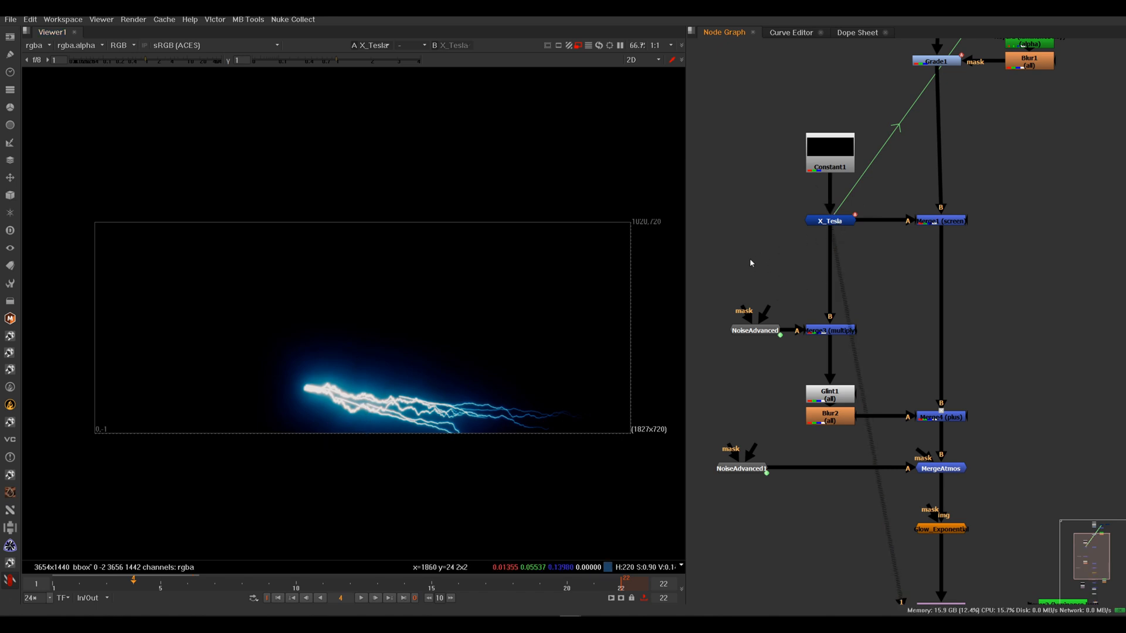
Insert a dot below X_Tesla, branch a second dot off it to the left, and move NoiseAdvanced1 further left.
{"action": "middle_click_drag", "start_coordinate": [735, 285], "coordinate": [811, 285]}
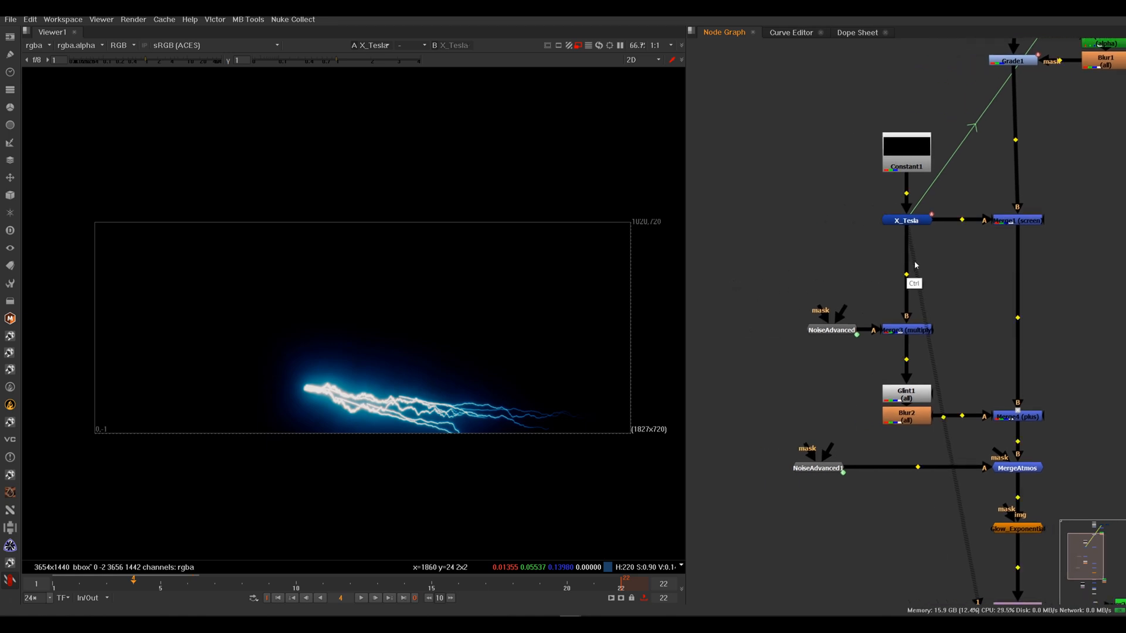
{"action": "left_click_drag", "start_coordinate": [906, 273], "coordinate": [905, 265], "text": "ctrl"}
{"action": "left_click", "coordinate": [753, 275]}
{"action": "key", "text": "period"}
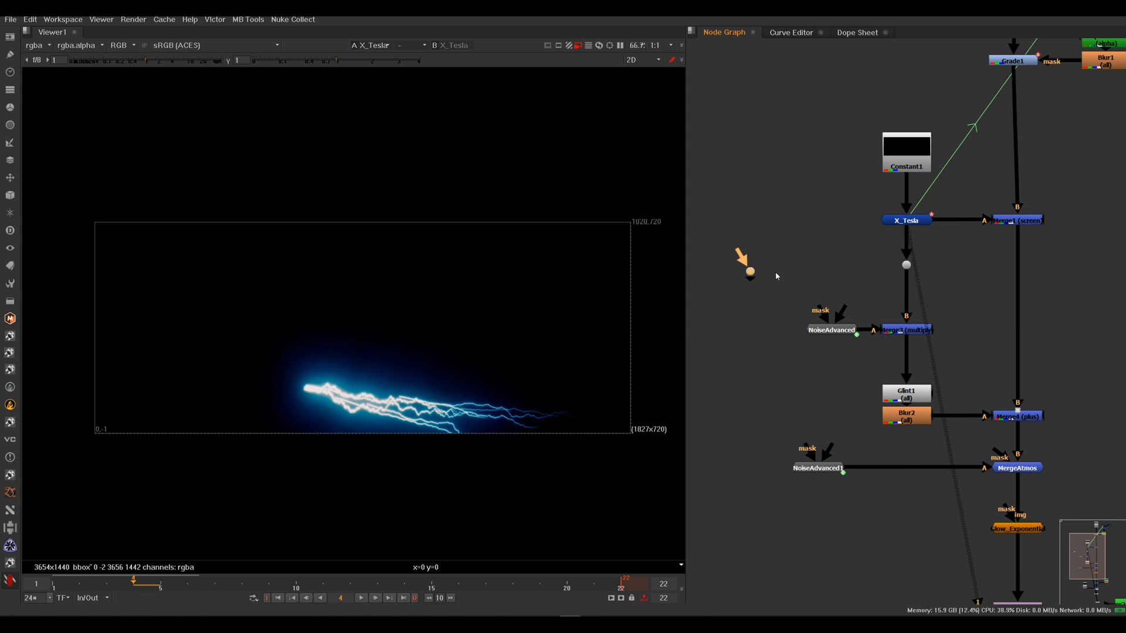
{"action": "left_click_drag", "start_coordinate": [829, 467], "coordinate": [729, 466]}
{"action": "left_click_drag", "start_coordinate": [741, 258], "coordinate": [907, 267]}
{"action": "left_click_drag", "start_coordinate": [752, 272], "coordinate": [722, 266]}
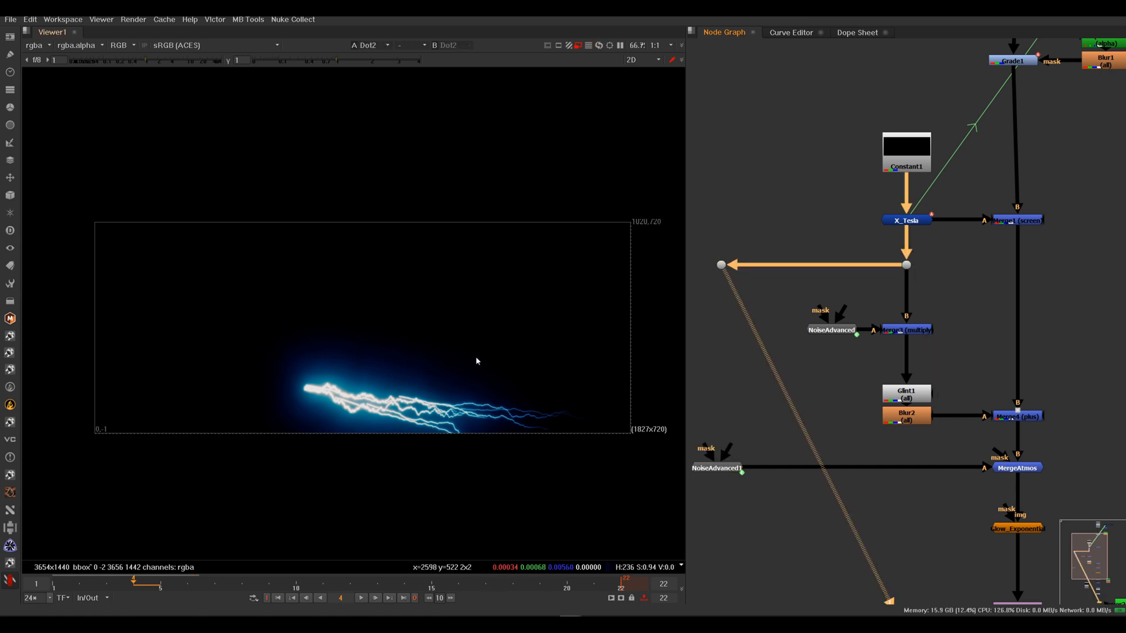
Compare the outputs of X_Tesla and the two dots, and examine the alpha channel of the side branch.
{"action": "left_click", "coordinate": [912, 223]}
{"action": "left_click_drag", "start_coordinate": [722, 266], "coordinate": [727, 266]}
{"action": "key", "text": "1"}
{"action": "left_click", "coordinate": [909, 265]}
{"action": "key", "text": "1"}
{"action": "left_click", "coordinate": [914, 223]}
{"action": "key", "text": "1"}
{"action": "key", "text": "1"}
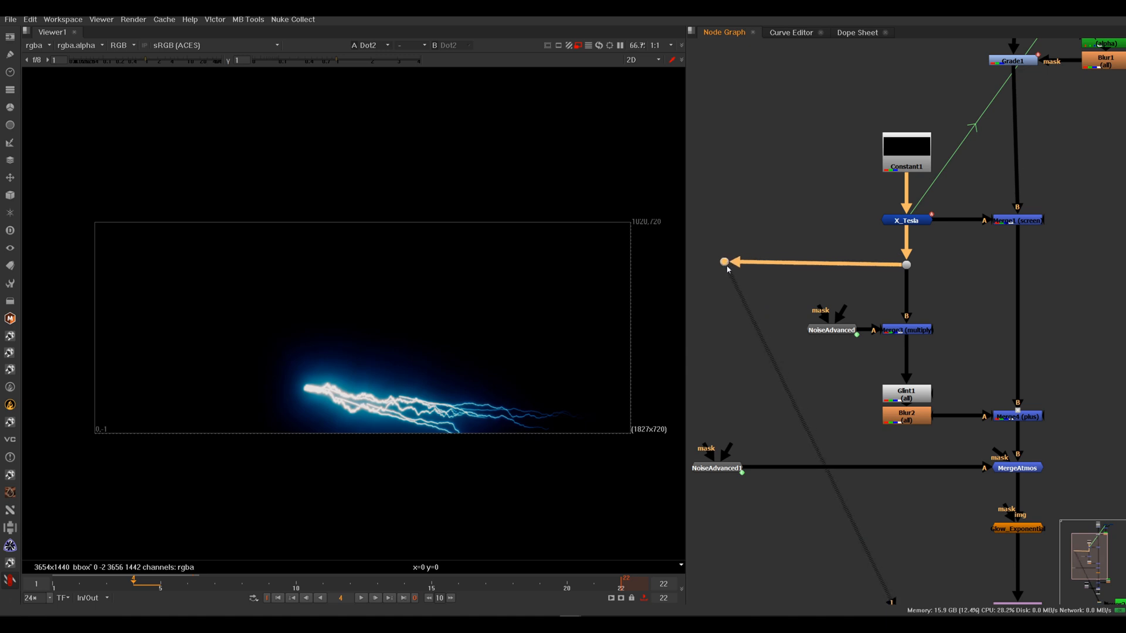
{"action": "key", "text": "a"}
{"action": "key", "text": "a"}
{"action": "key", "text": "a"}
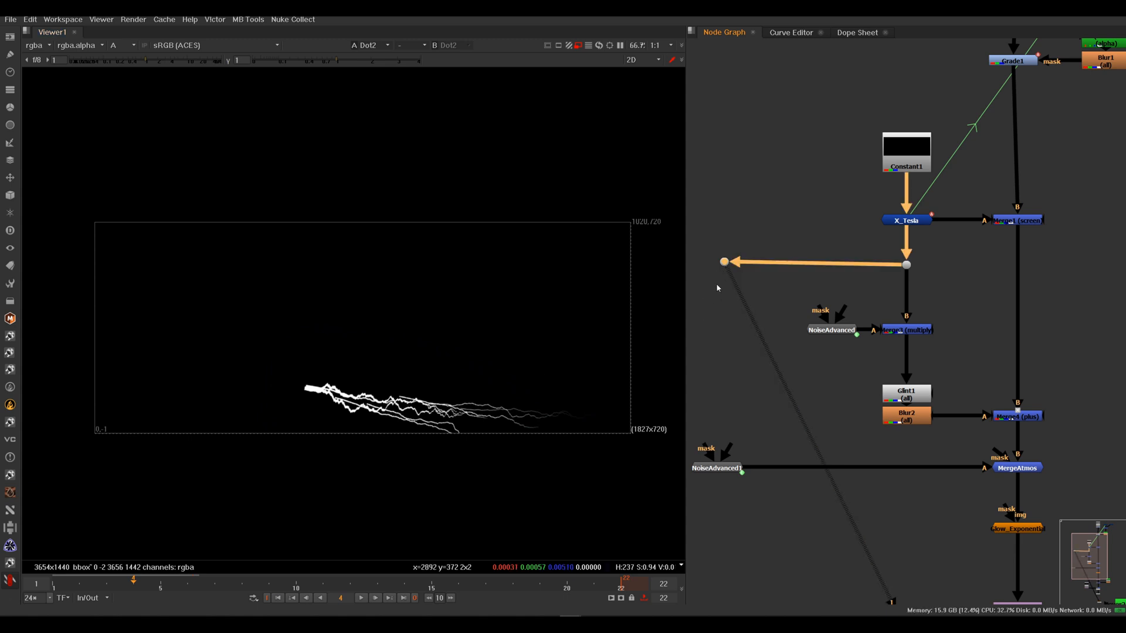
{"action": "key", "text": "a"}
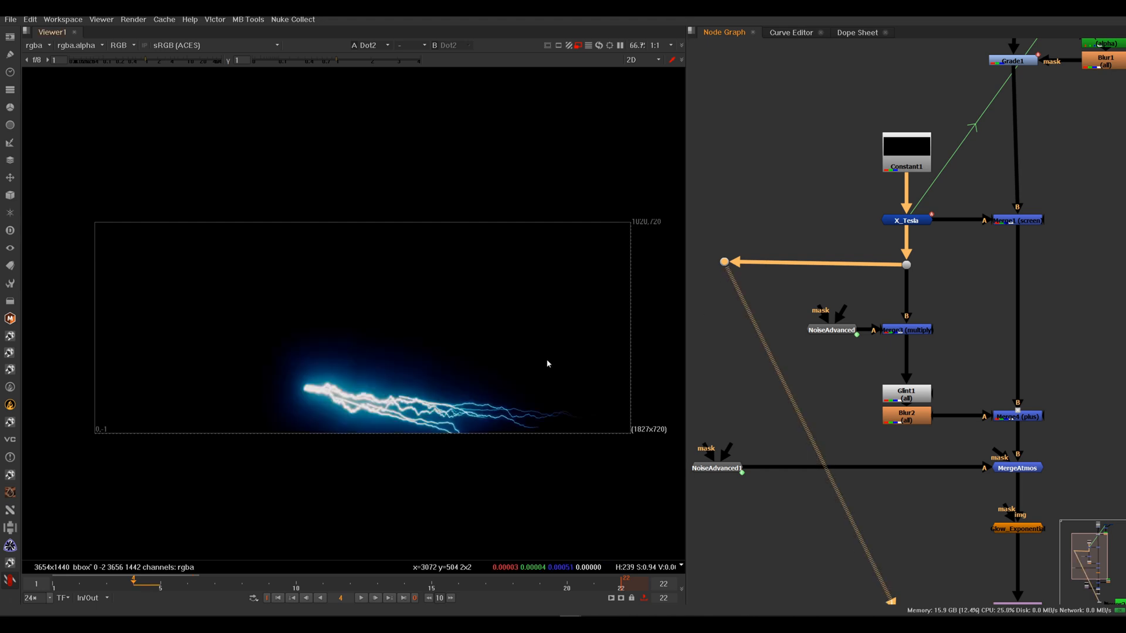
Add a Keyer with the luminance key operation below the side branch's dot and move its properties window off the lightning.
{"action": "key", "text": "Tab"}
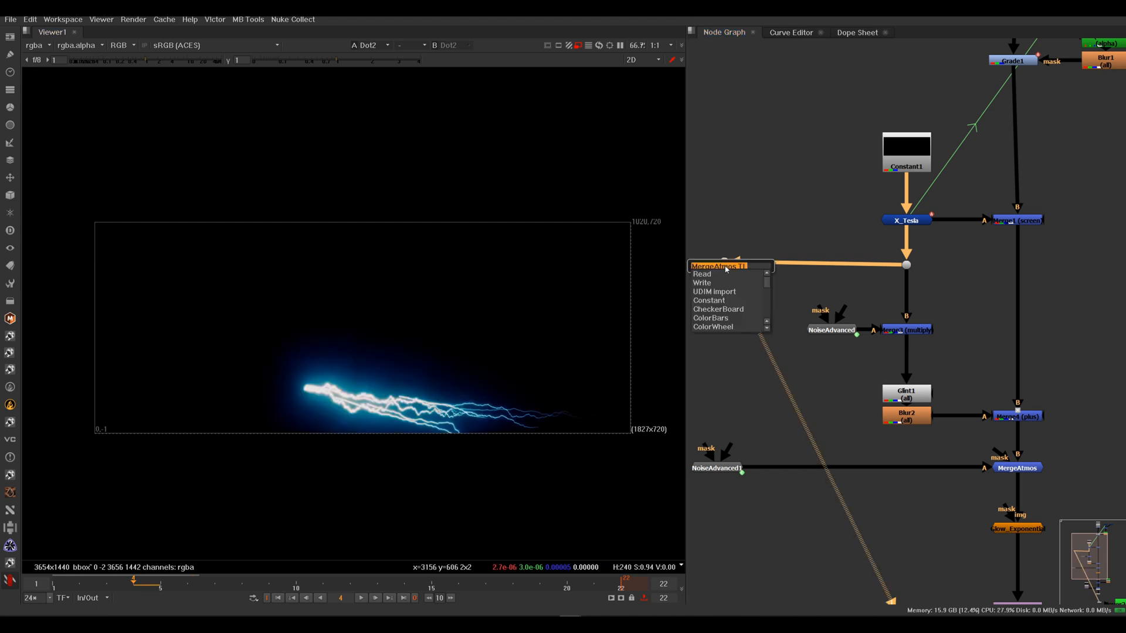
{"action": "type", "text": "ker"}
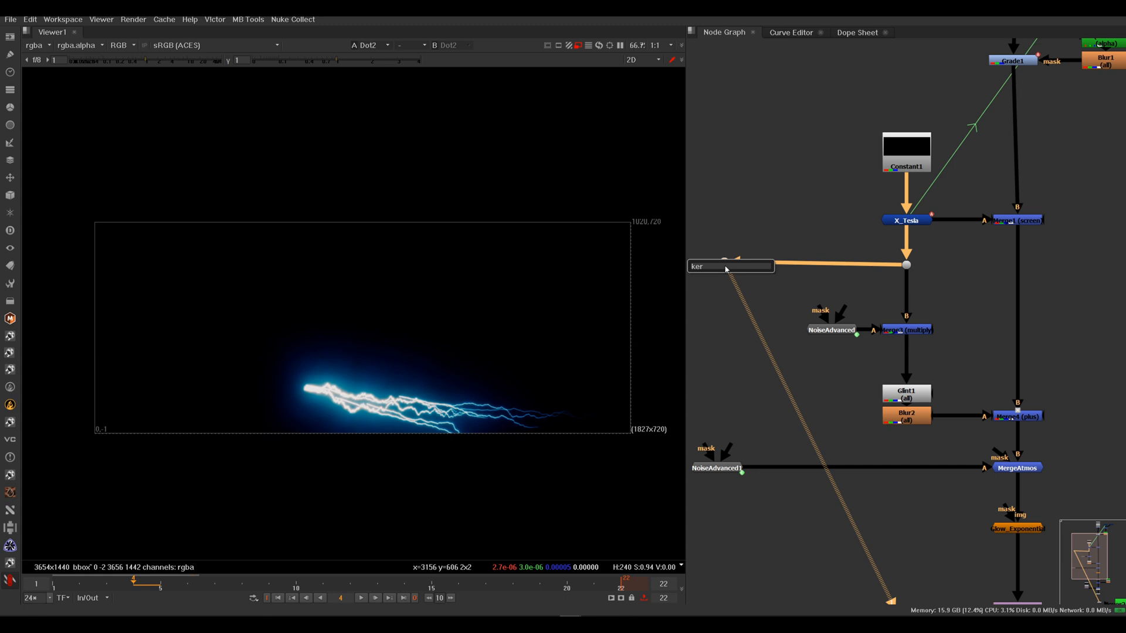
{"action": "key", "text": "BackSpace"}
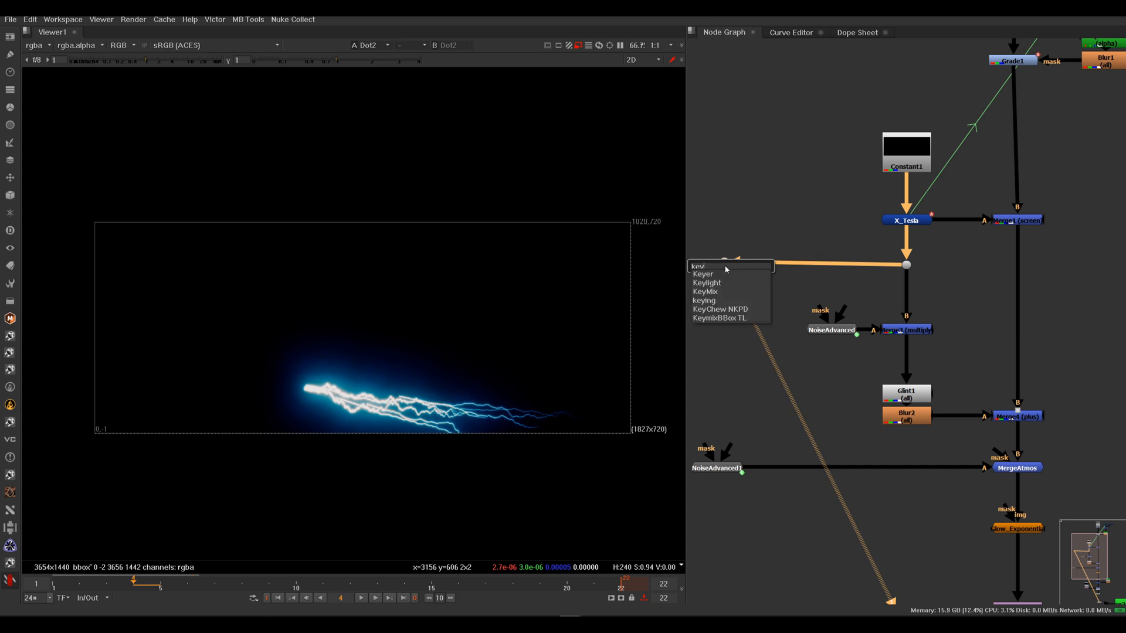
{"action": "key", "text": "Return"}
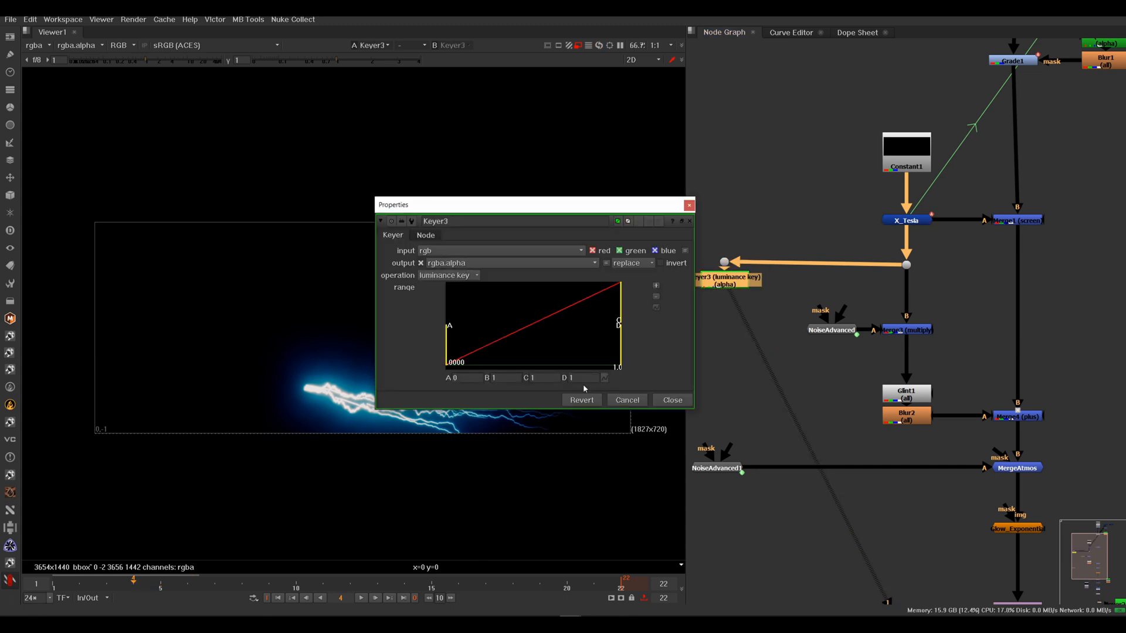
{"action": "left_click_drag", "start_coordinate": [617, 210], "coordinate": [869, 124]}
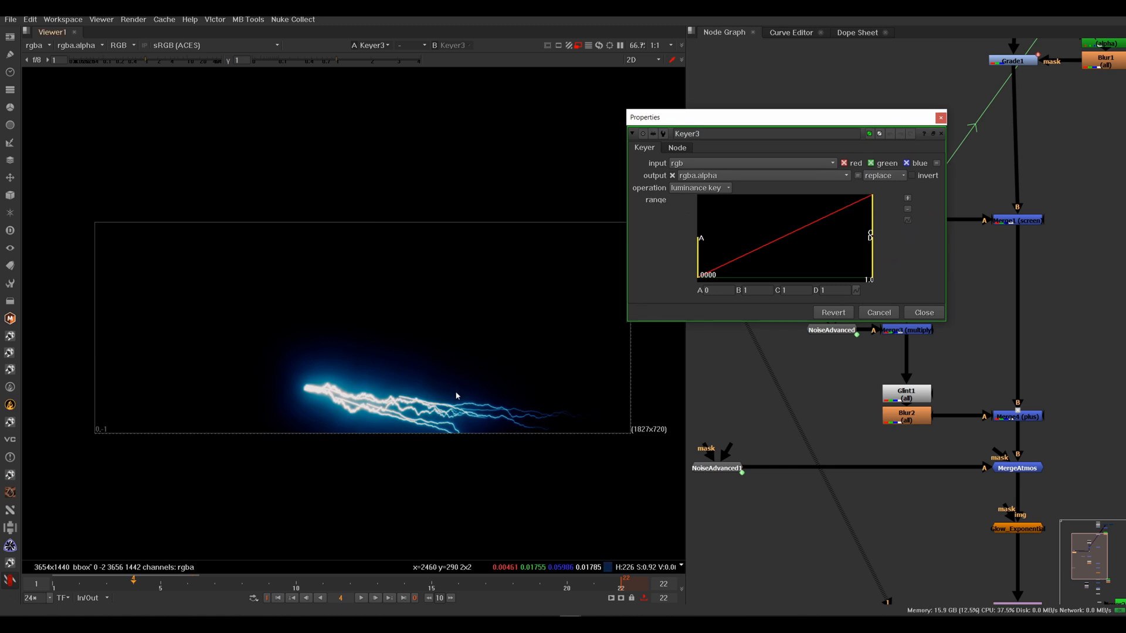
Examine the luminance key's alpha channel up close around the lightning and close the Keyer properties.
{"action": "key", "text": "a"}
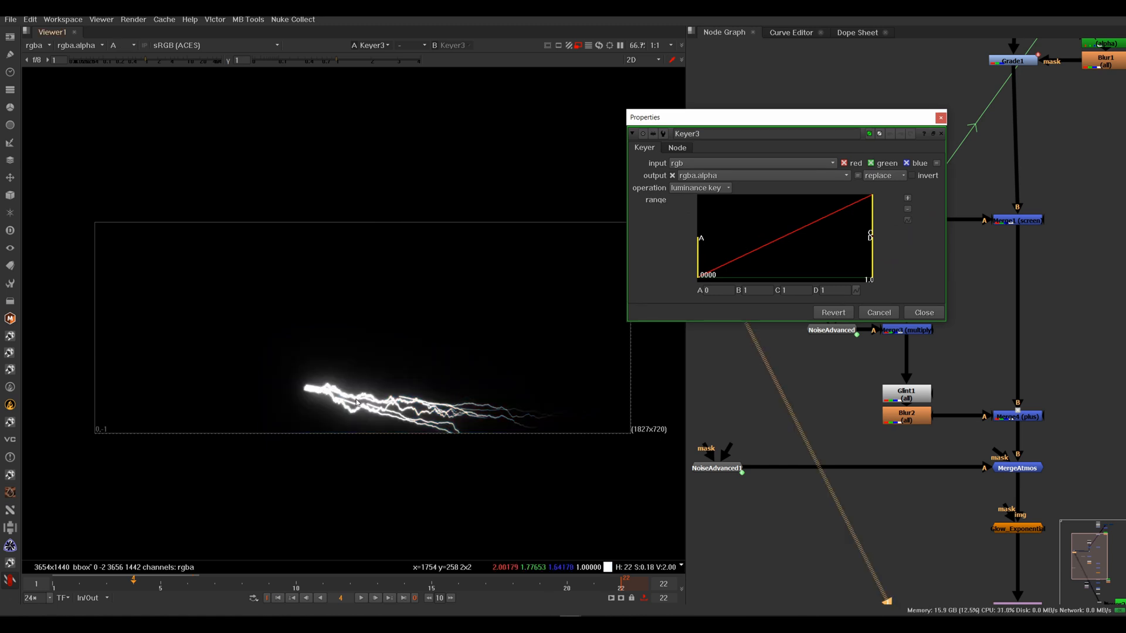
{"action": "scroll", "coordinate": [367, 381], "scroll_direction": "up", "scroll_amount": 4}
{"action": "left_click_drag", "start_coordinate": [746, 120], "coordinate": [948, 115]}
{"action": "middle_click_drag", "start_coordinate": [489, 397], "coordinate": [456, 412]}
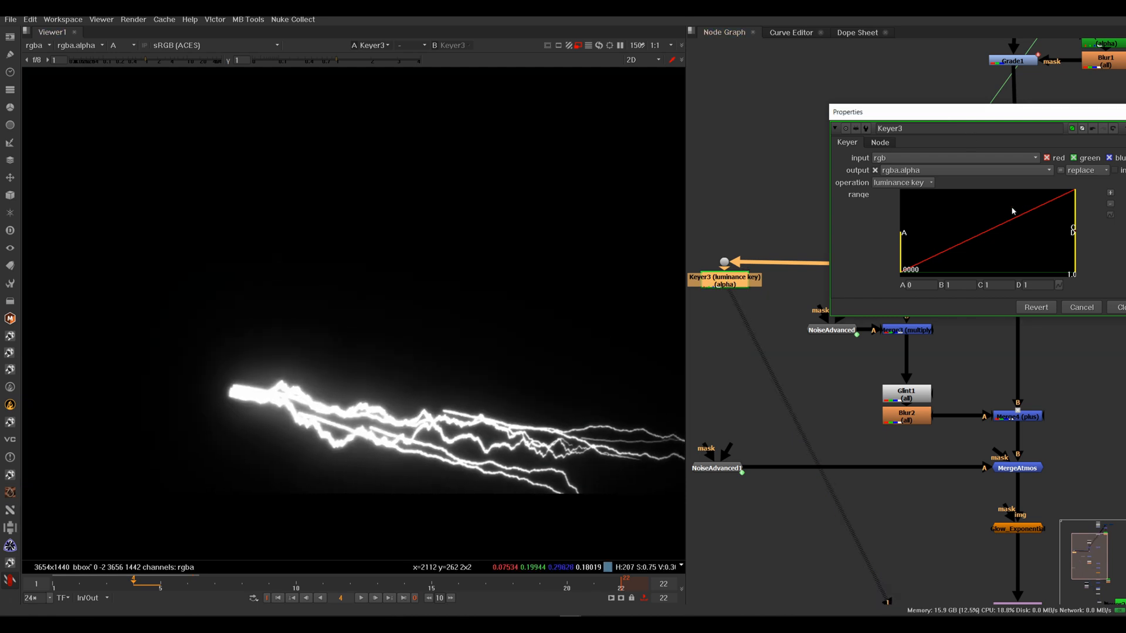
{"action": "left_click_drag", "start_coordinate": [1017, 116], "coordinate": [712, 141]}
{"action": "left_click", "coordinate": [839, 136]}
Add a Blur below Keyer3 with size 100 on all channels and close its properties.
{"action": "middle_click_drag", "start_coordinate": [734, 350], "coordinate": [754, 241]}
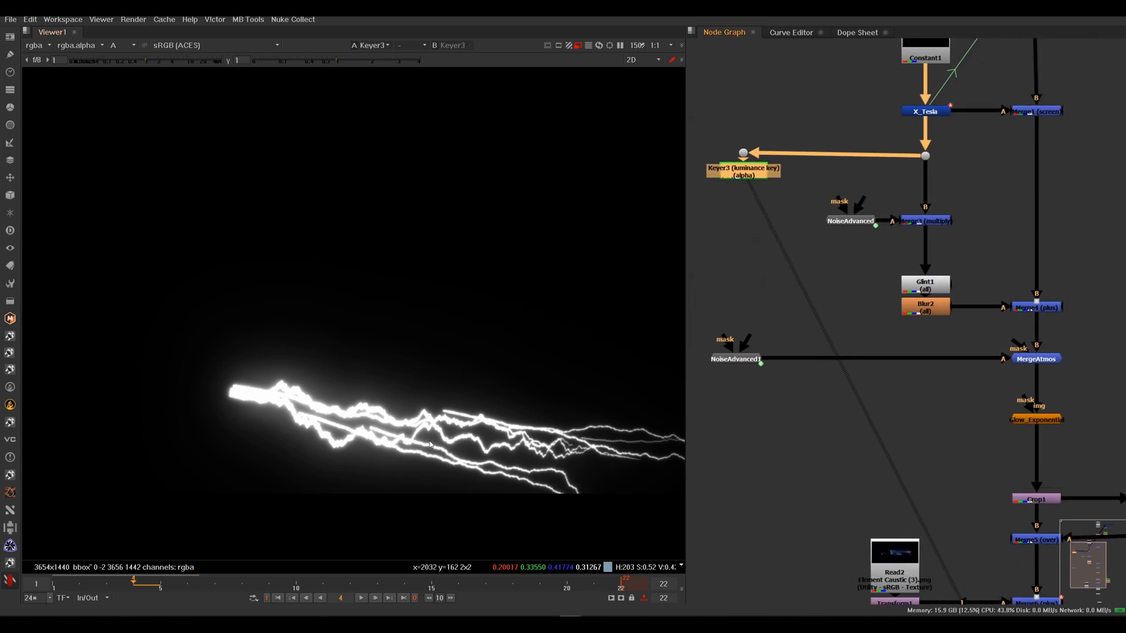
{"action": "key", "text": "Tab"}
{"action": "type", "text": "blur"}
{"action": "key", "text": "Return"}
{"action": "double_click", "coordinate": [744, 191]}
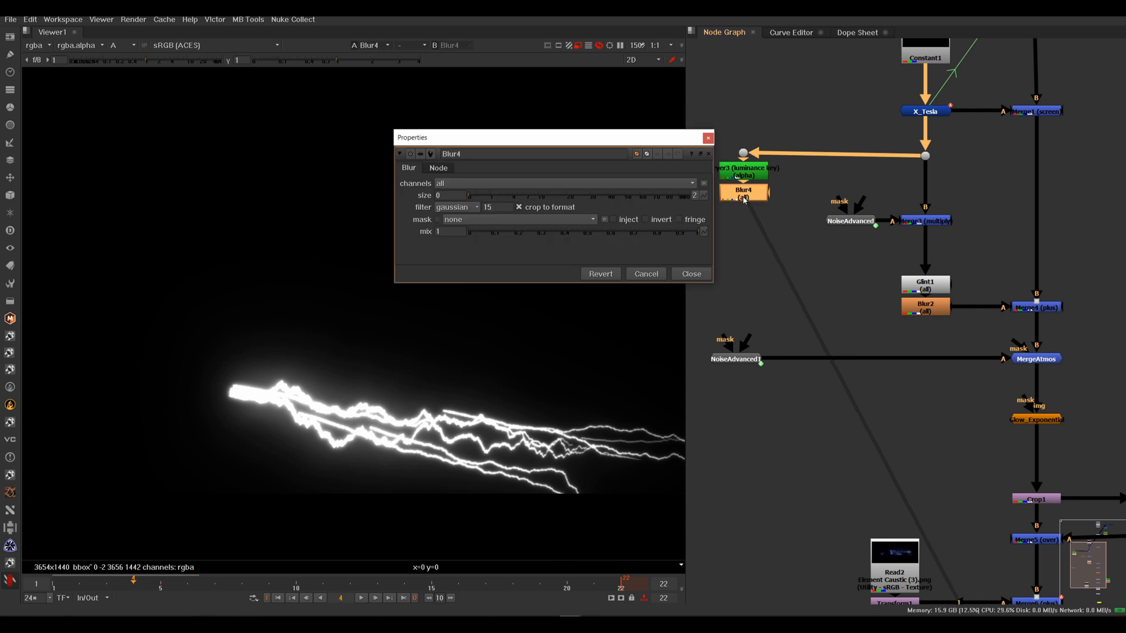
{"action": "left_click", "coordinate": [509, 185]}
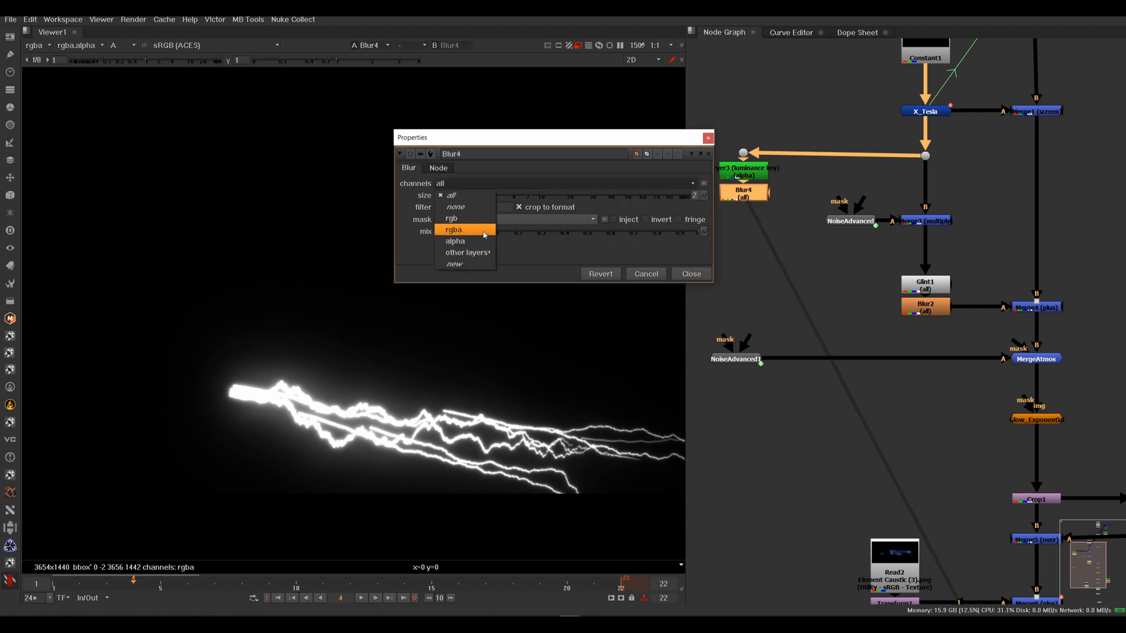
{"action": "left_click", "coordinate": [486, 242]}
{"action": "left_click_drag", "start_coordinate": [514, 197], "coordinate": [752, 202]}
{"action": "left_click", "coordinate": [487, 184]}
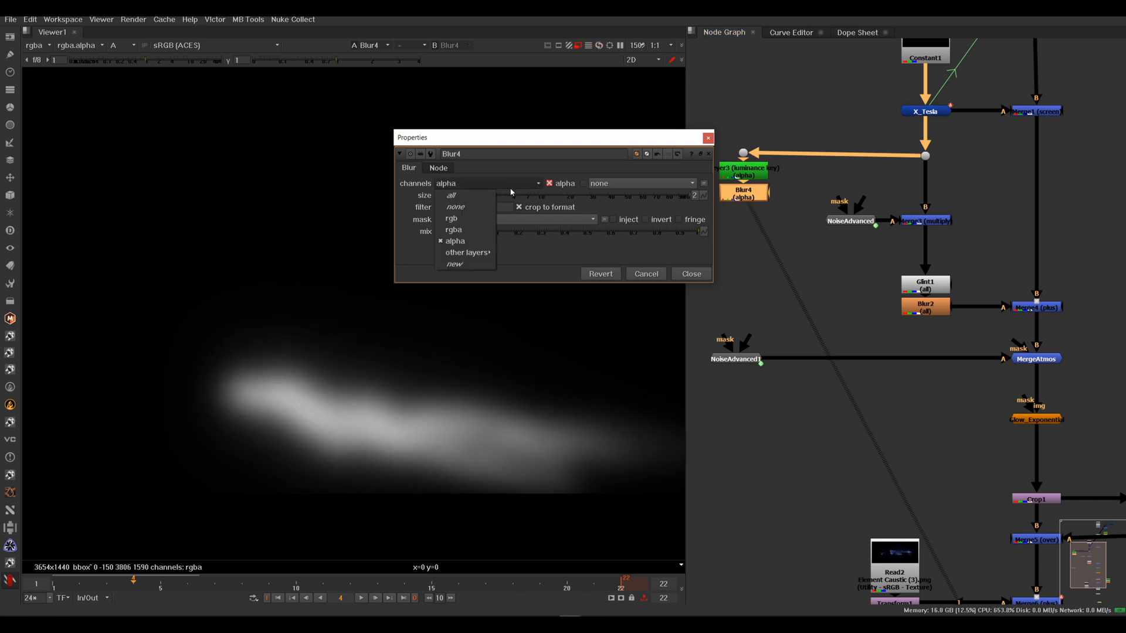
{"action": "left_click", "coordinate": [472, 197]}
{"action": "left_click", "coordinate": [707, 138]}
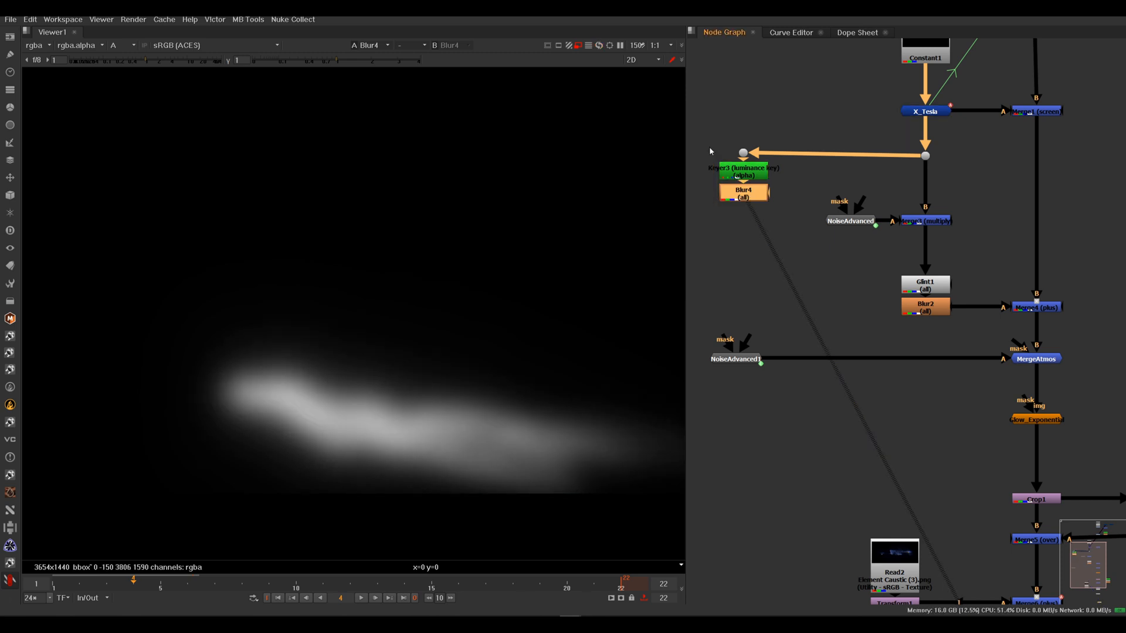
Connect NoiseAdvanced1's mask input to Blur4 and view the masked noise in RGB.
{"action": "left_click", "coordinate": [738, 360]}
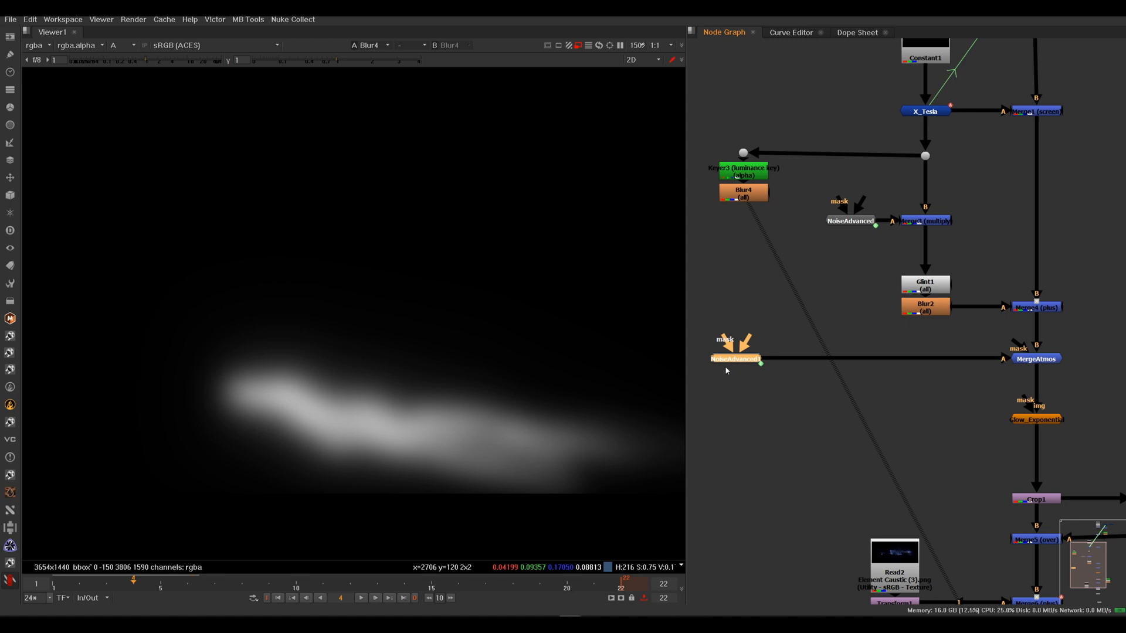
{"action": "left_click_drag", "start_coordinate": [725, 343], "coordinate": [743, 199]}
{"action": "key", "text": "1"}
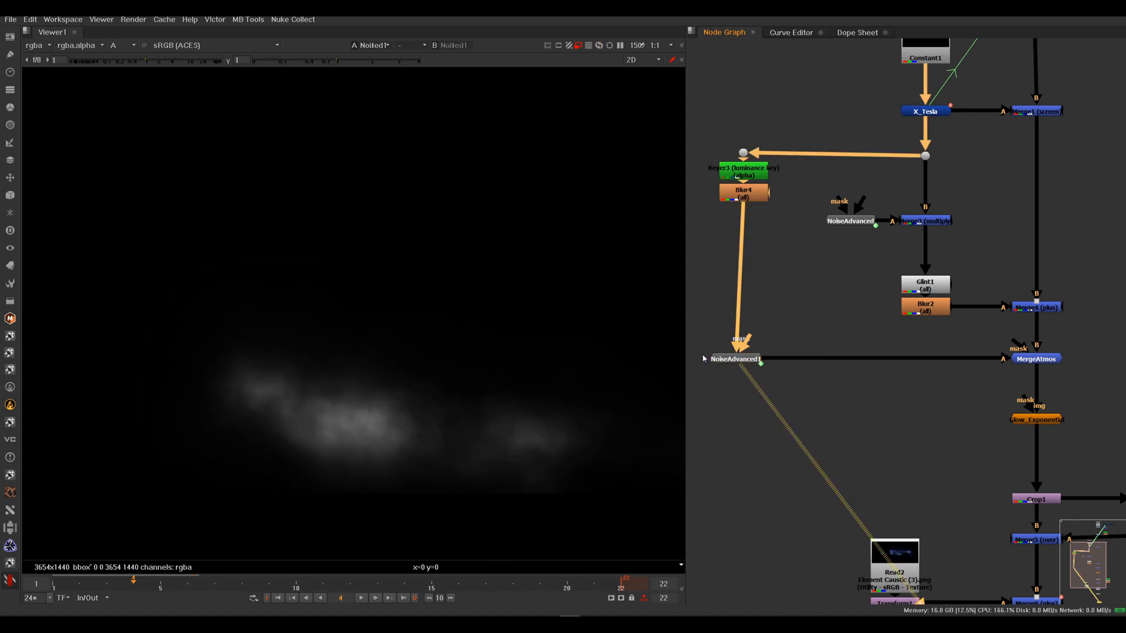
{"action": "key", "text": "a"}
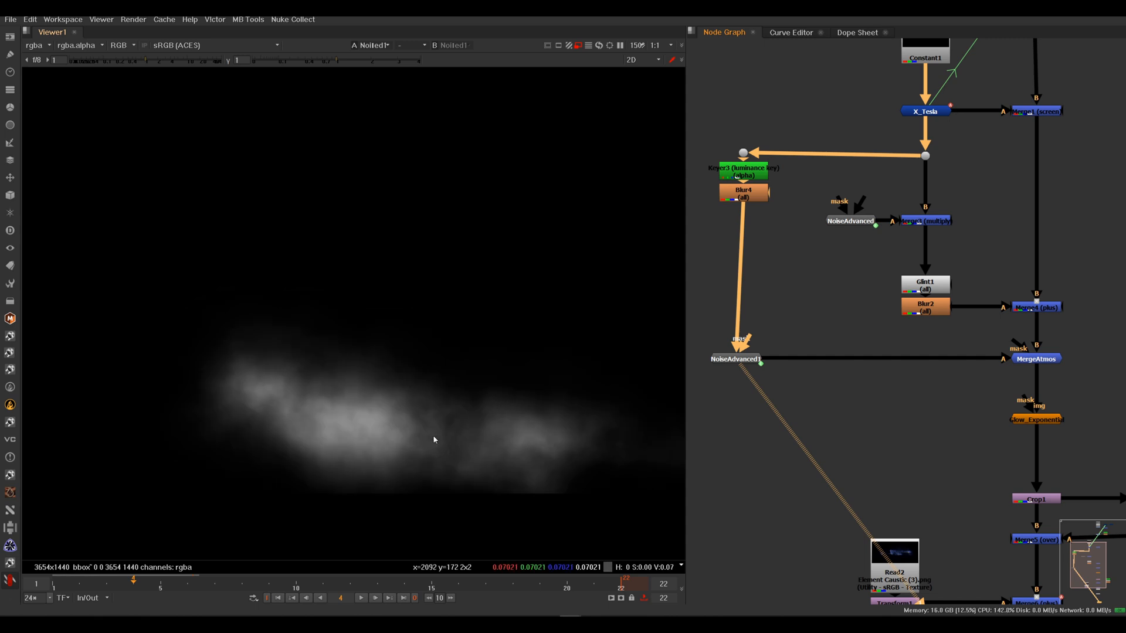
{"action": "scroll", "coordinate": [504, 428], "scroll_direction": "down", "scroll_amount": 3}
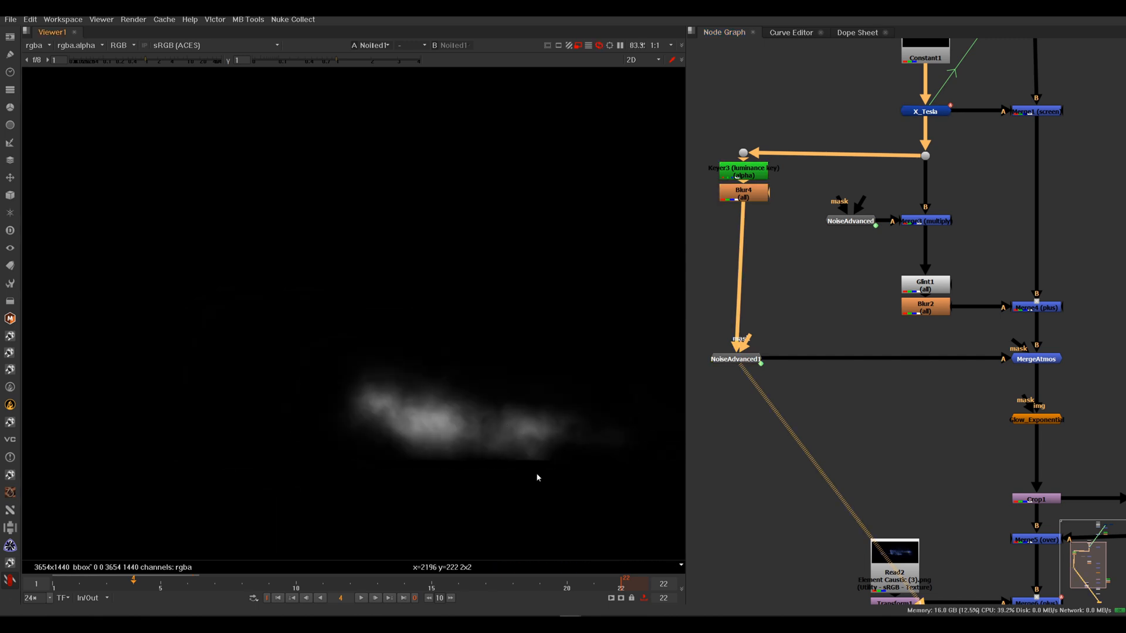
Increase Blur4's size to widen the noise mask around the lightning and close its properties.
{"action": "double_click", "coordinate": [744, 194]}
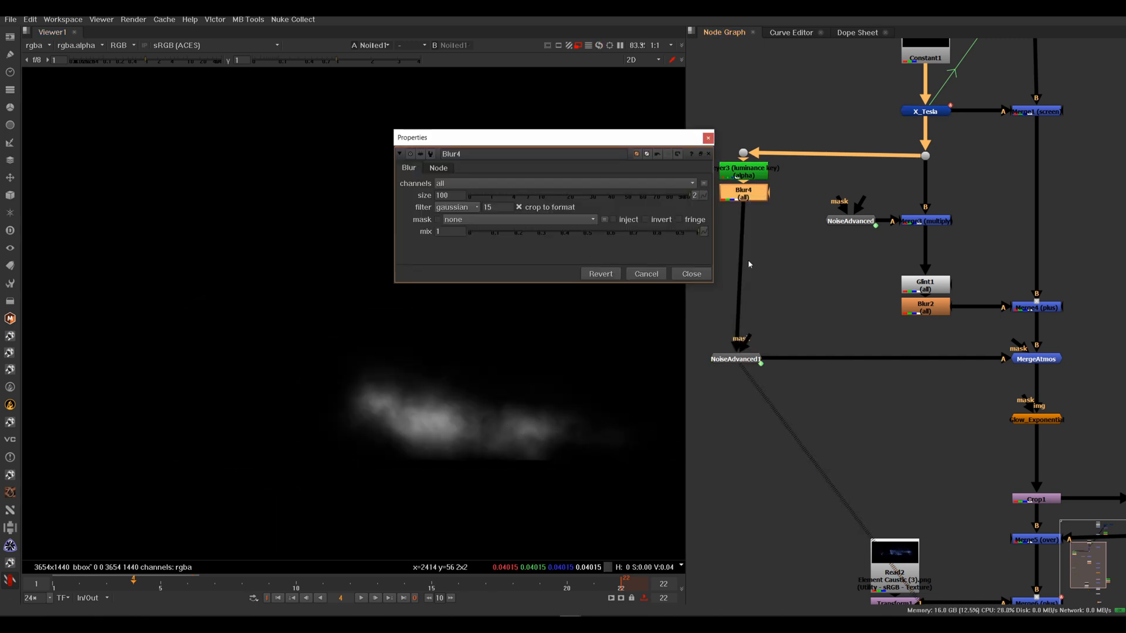
{"action": "double_click", "coordinate": [451, 194]}
{"action": "type", "text": "2"}
{"action": "key", "text": "Return"}
{"action": "left_click", "coordinate": [691, 273]}
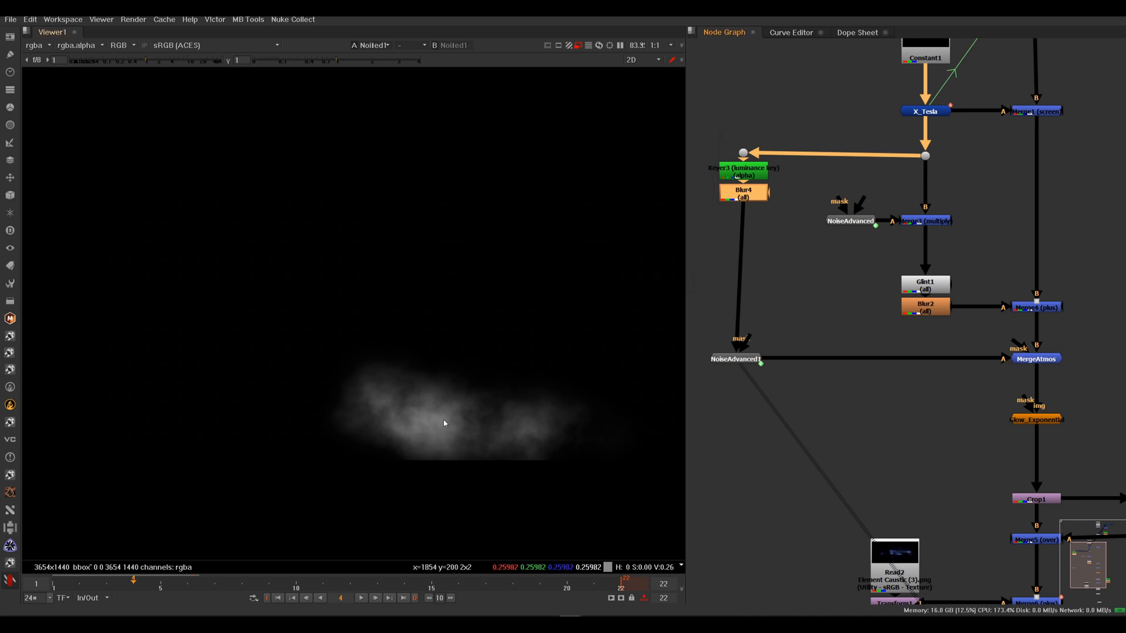
Align NoiseAdvanced1 directly under Blur4 and view MergeAtmos's output.
{"action": "left_click_drag", "start_coordinate": [752, 360], "coordinate": [758, 363]}
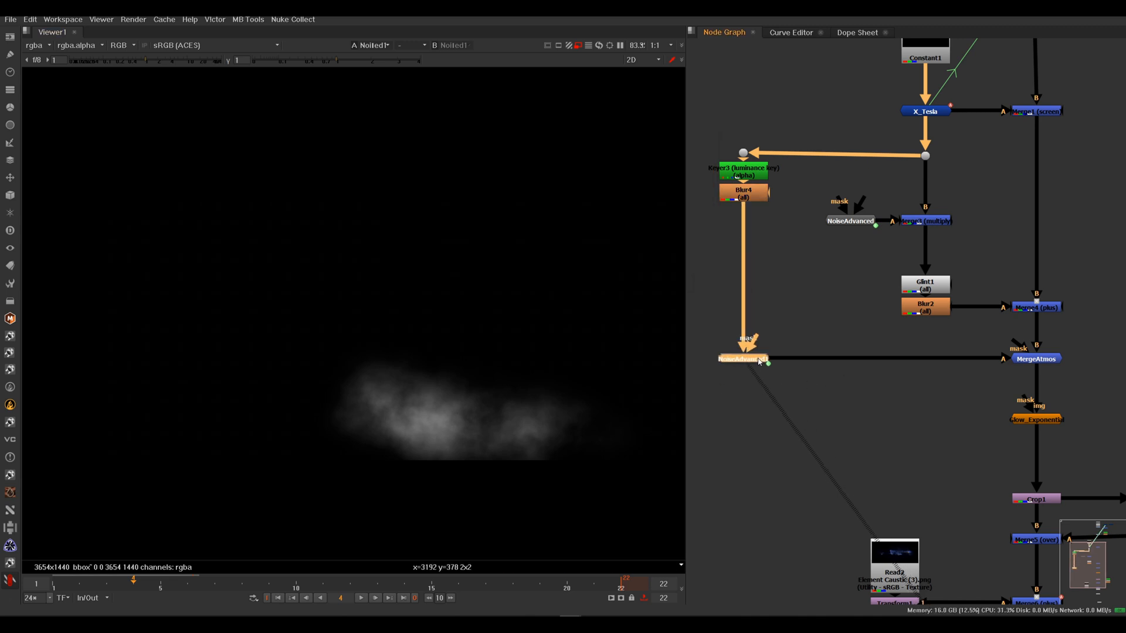
{"action": "left_click", "coordinate": [1035, 360]}
{"action": "key", "text": "1"}
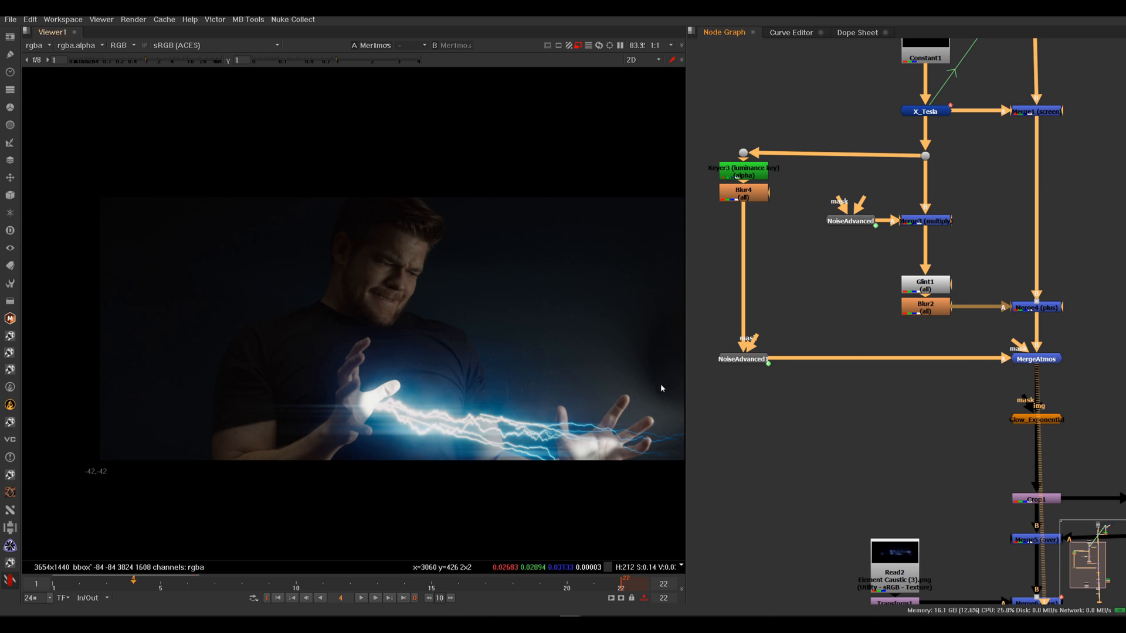
Toggle MergeAtmos off and on to compare the lightning with and without the noise atmosphere.
{"action": "left_click", "coordinate": [1034, 360]}
{"action": "key", "text": "d"}
{"action": "key", "text": "d"}
{"action": "key", "text": "d"}
{"action": "key", "text": "d"}
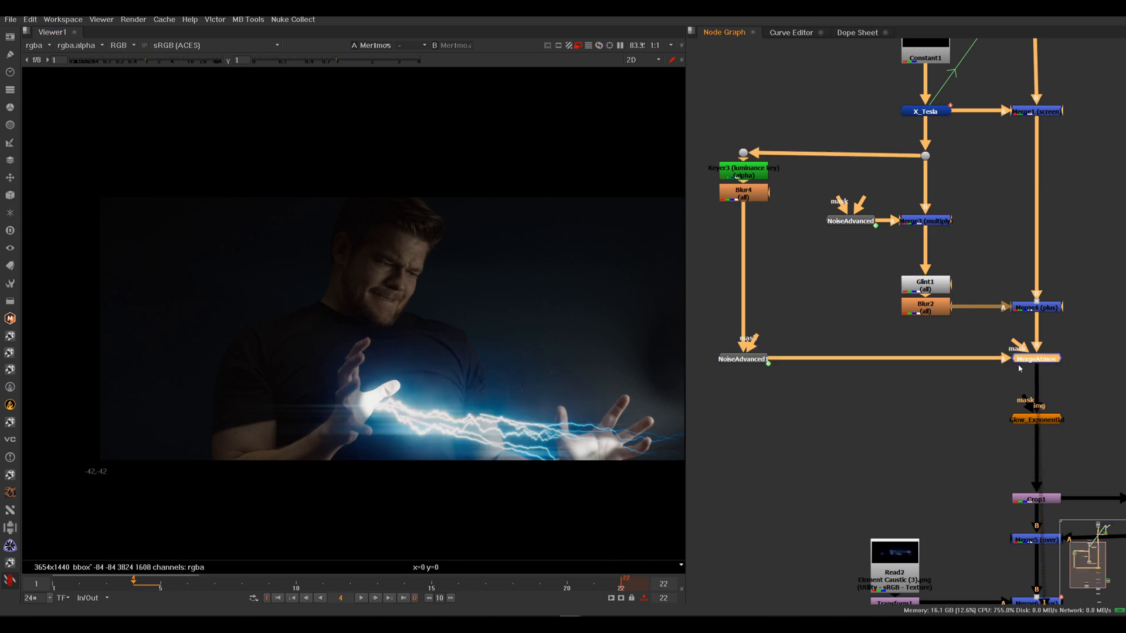
Set NoiseAdvanced1's gain to 0.575 and gamma to 0.765, and close its properties.
{"action": "double_click", "coordinate": [757, 362]}
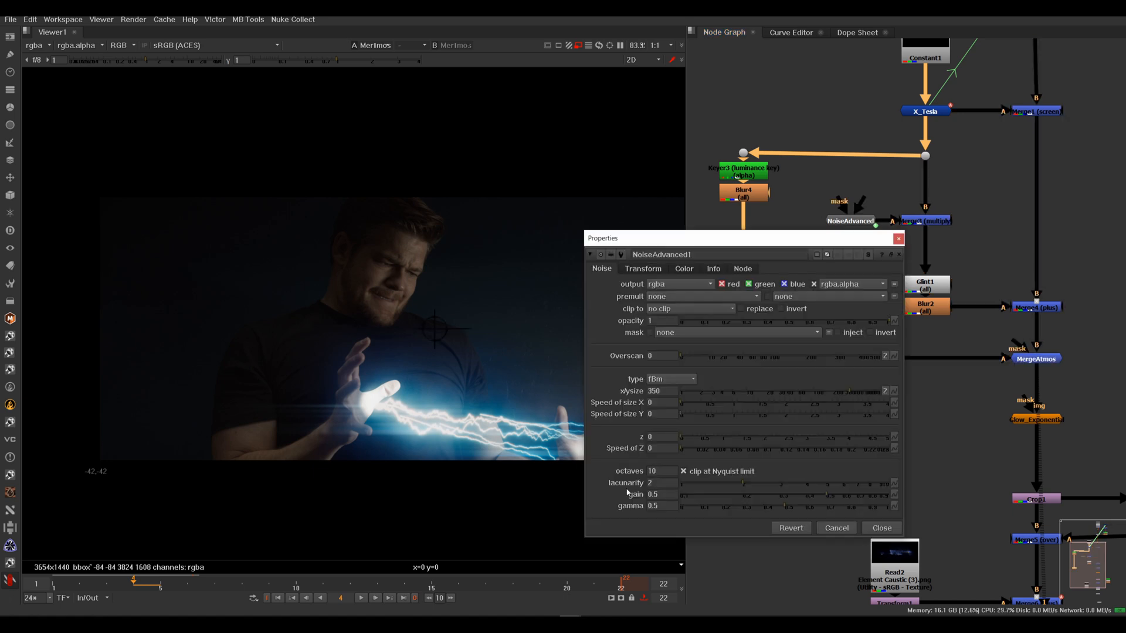
{"action": "left_click_drag", "start_coordinate": [817, 499], "coordinate": [882, 491]}
{"action": "left_click", "coordinate": [837, 494]}
{"action": "left_click", "coordinate": [823, 508]}
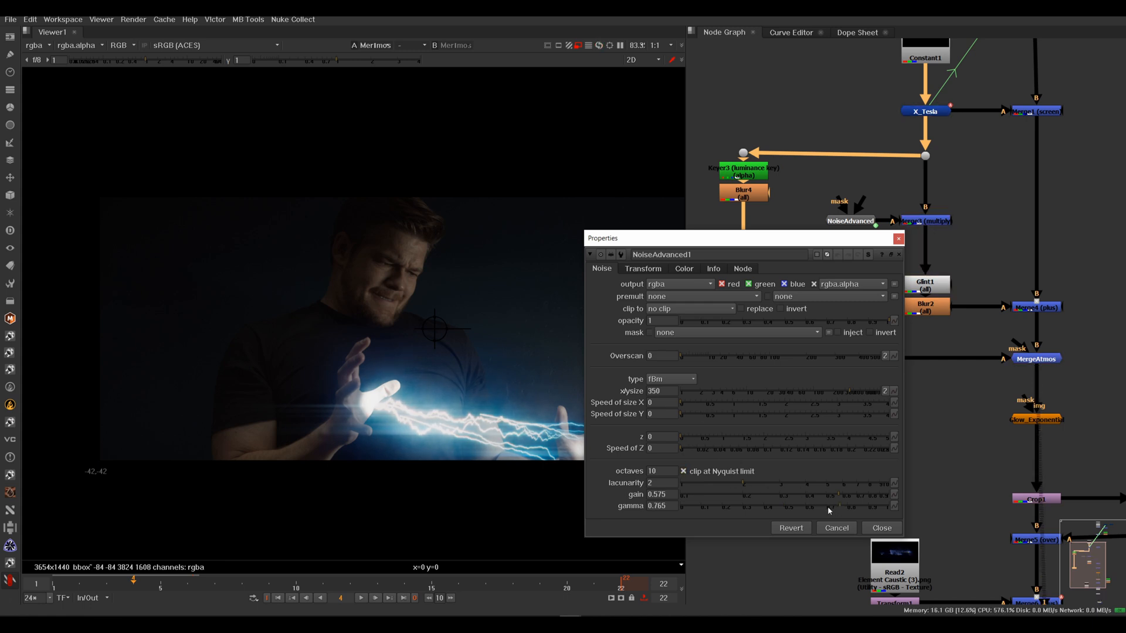
{"action": "left_click_drag", "start_coordinate": [725, 246], "coordinate": [829, 134]}
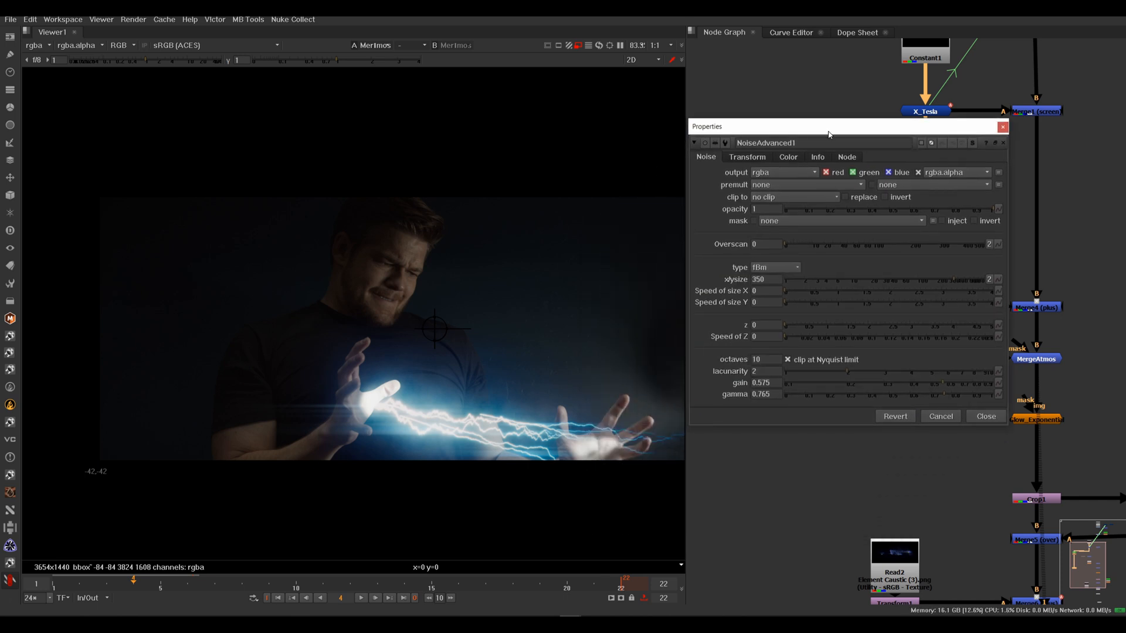
{"action": "left_click", "coordinate": [1003, 127]}
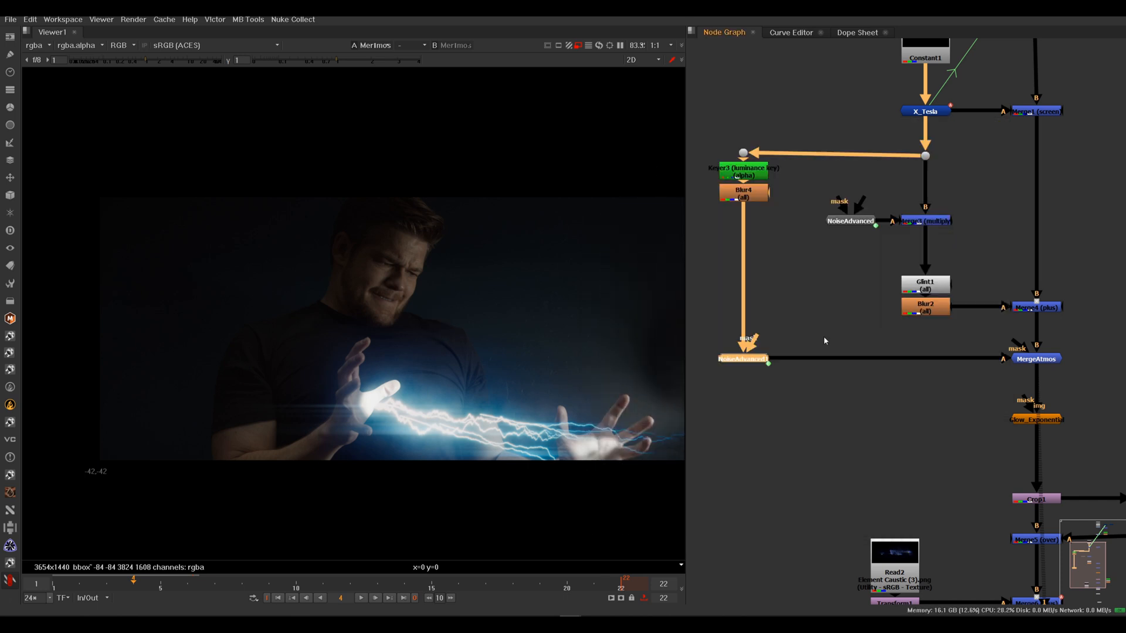
View Blur4's output in alpha to inspect the noise mask, and return to RGB.
{"action": "left_click", "coordinate": [756, 196]}
{"action": "key", "text": "1"}
{"action": "key", "text": "a"}
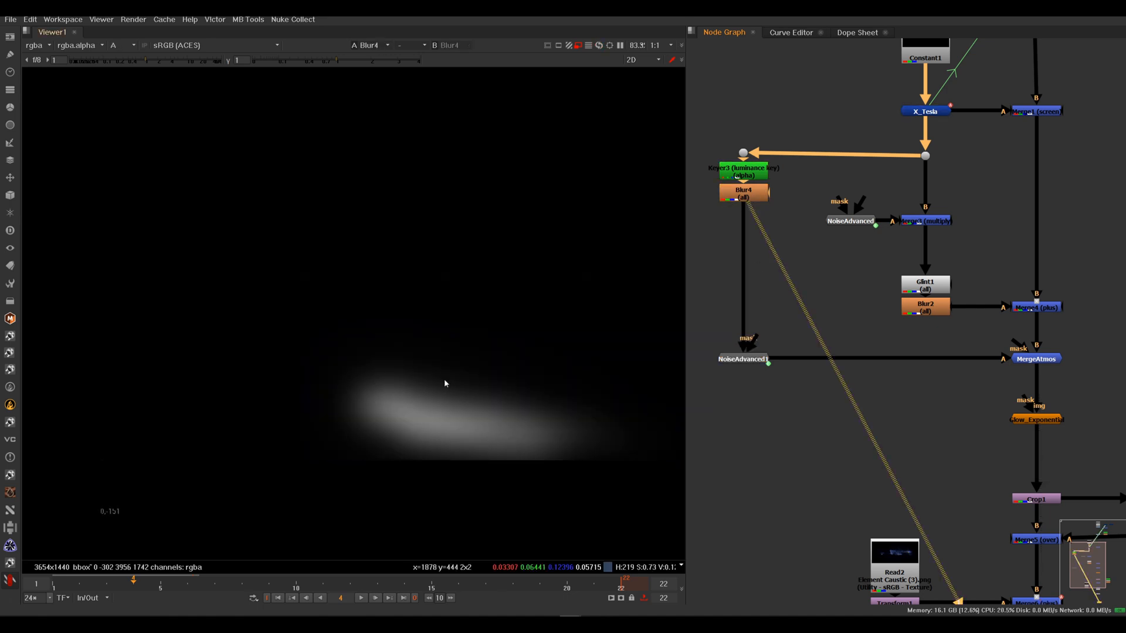
{"action": "key", "text": "a"}
Add a Grade below Blur4 with its channels set to alpha, and view its alpha.
{"action": "left_click", "coordinate": [733, 219]}
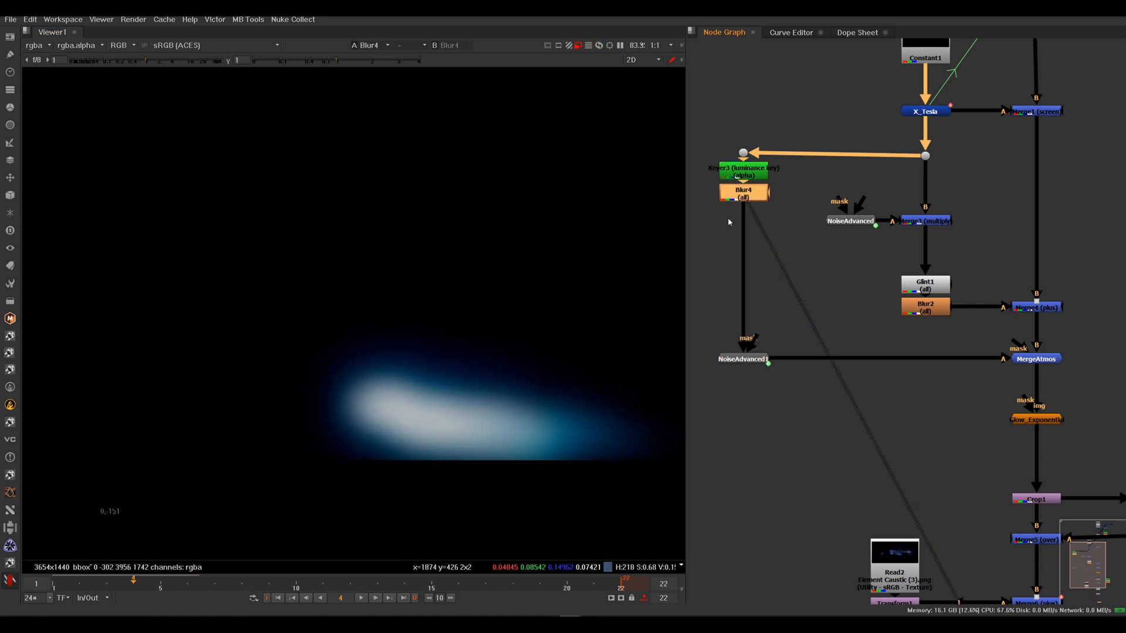
{"action": "key", "text": "g"}
{"action": "left_click", "coordinate": [487, 182]}
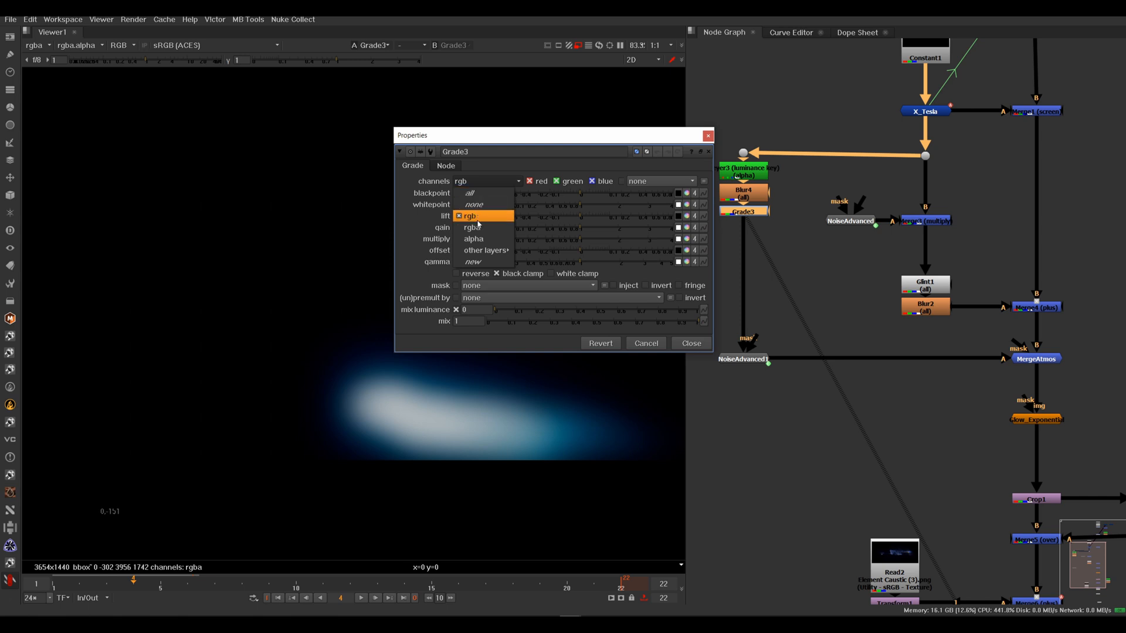
{"action": "left_click", "coordinate": [472, 227]}
{"action": "left_click", "coordinate": [493, 183]}
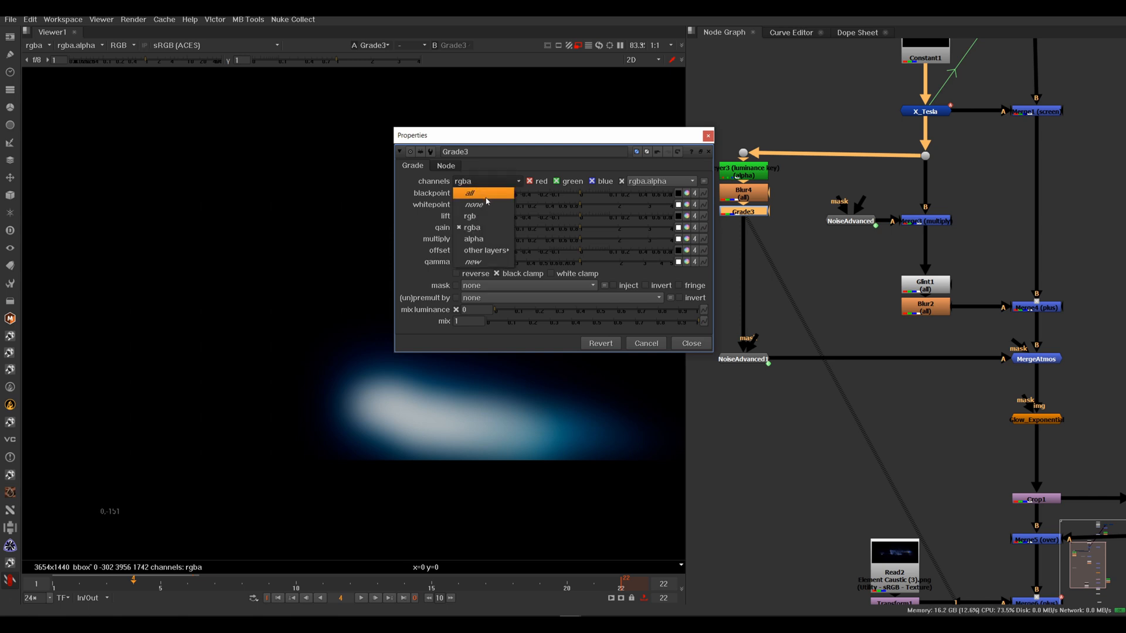
{"action": "left_click", "coordinate": [489, 239]}
{"action": "key", "text": "a"}
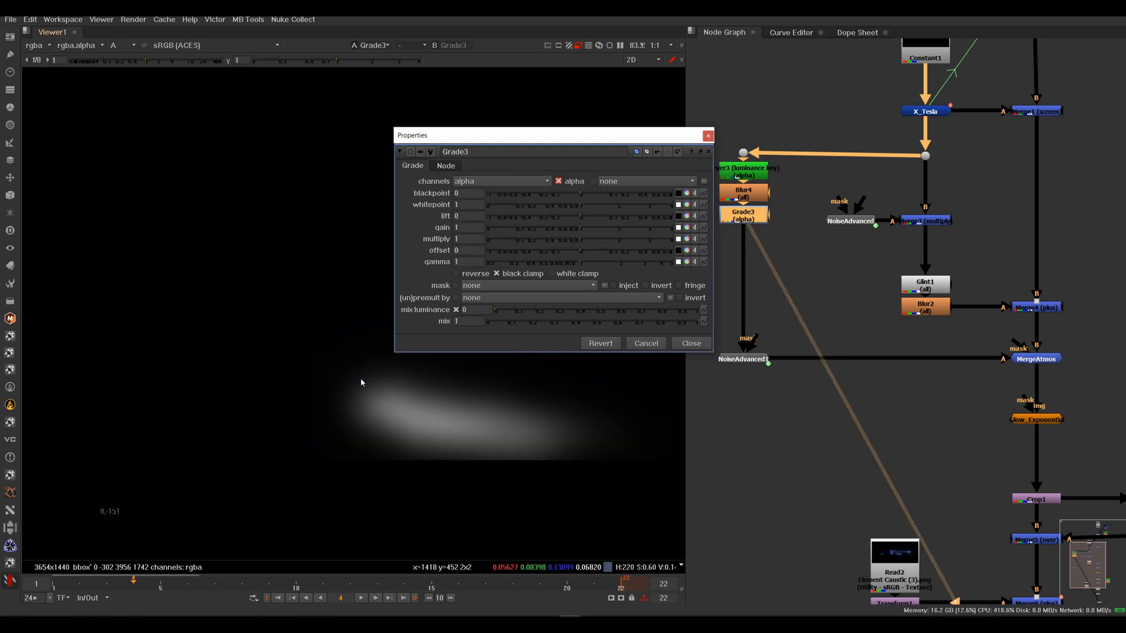
Raise Grade3's gain to 2.06 to strengthen the noise mask, judging it on MergeAtmos's RGB output.
{"action": "left_click_drag", "start_coordinate": [550, 140], "coordinate": [725, 104]}
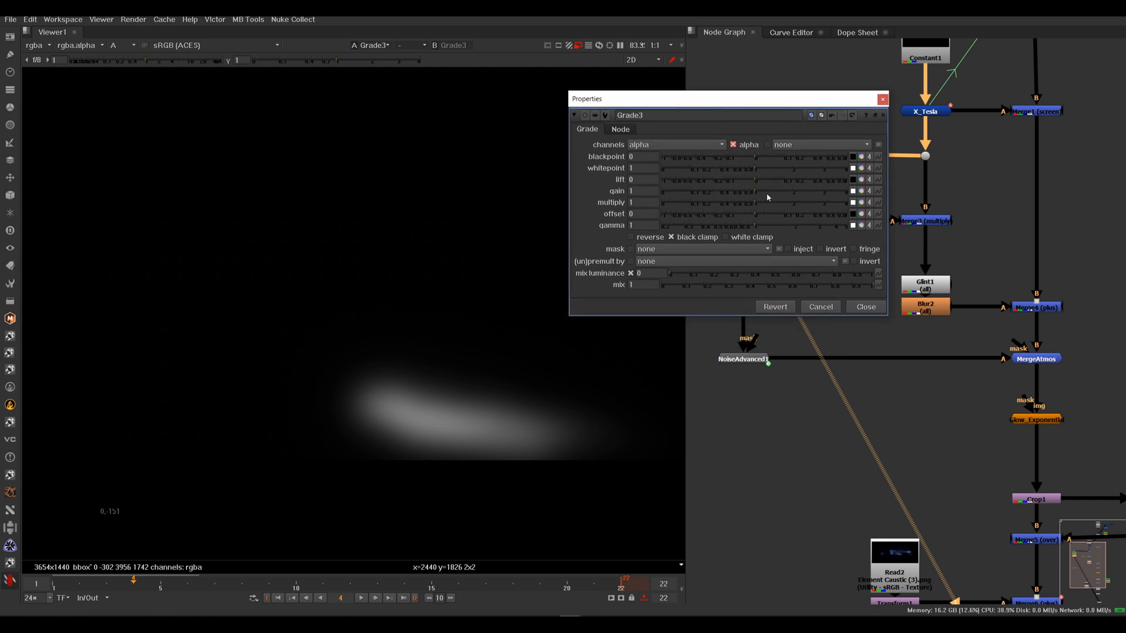
{"action": "left_click_drag", "start_coordinate": [788, 189], "coordinate": [845, 190]}
{"action": "left_click", "coordinate": [1033, 360]}
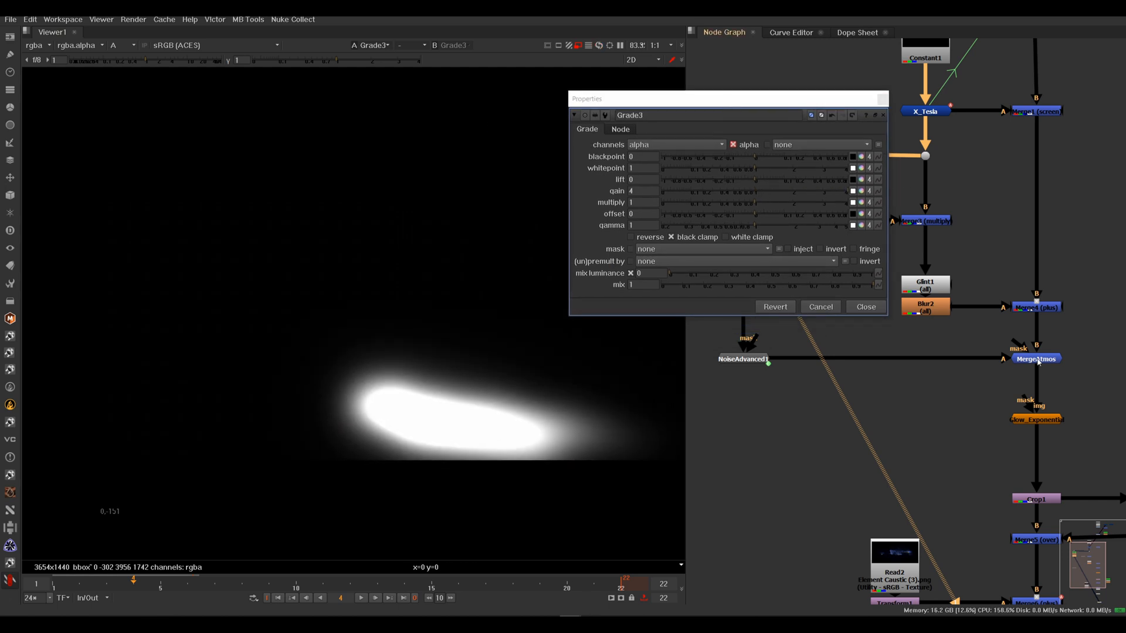
{"action": "key", "text": "1"}
{"action": "key", "text": "a"}
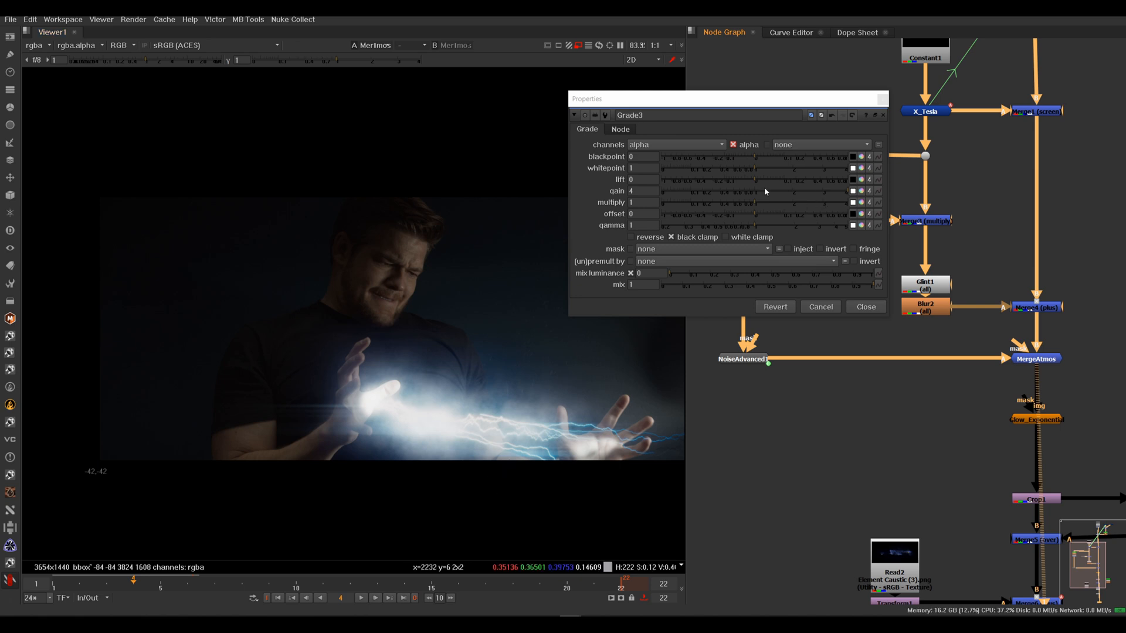
{"action": "left_click_drag", "start_coordinate": [813, 196], "coordinate": [798, 189]}
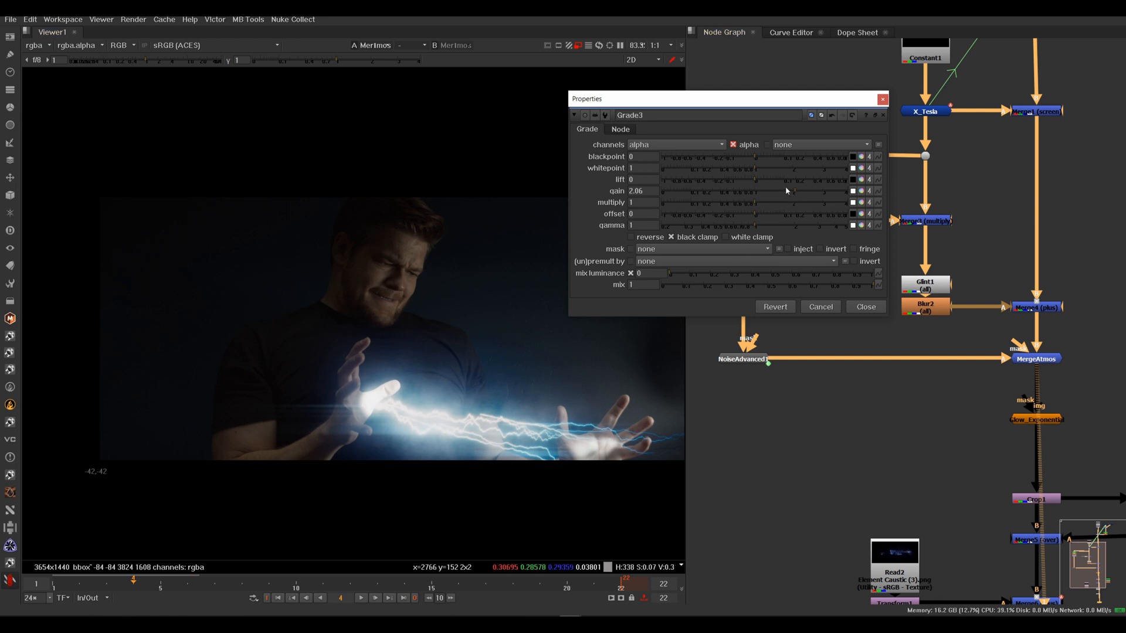
Tint NoiseAdvanced1's color blue with a temperature of 0.59, and close the color picker and both properties windows.
{"action": "double_click", "coordinate": [746, 364]}
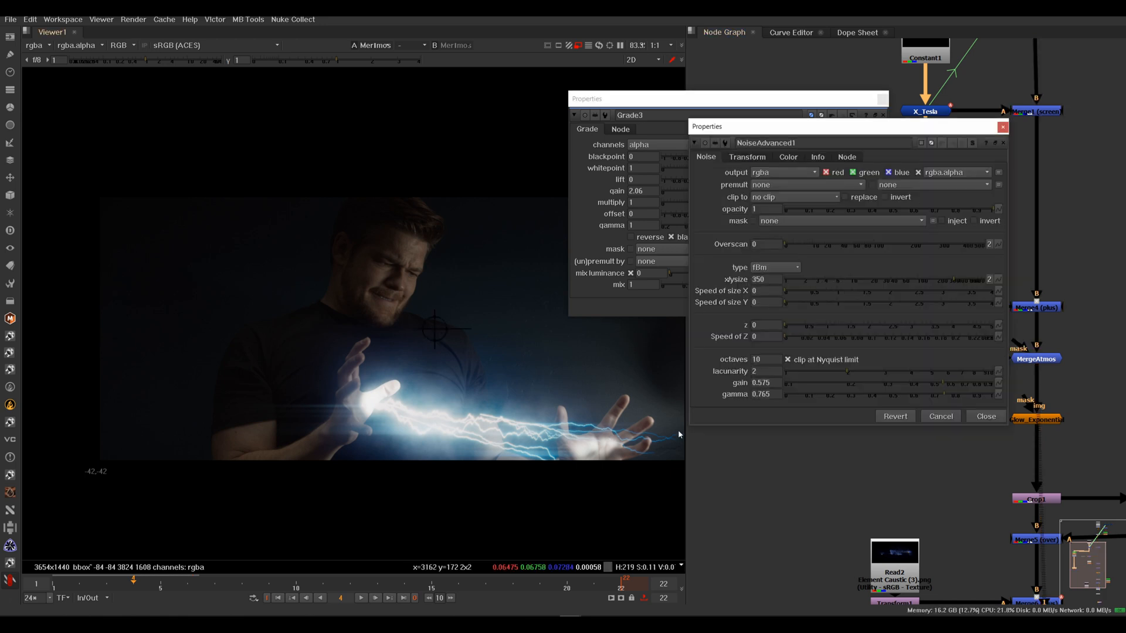
{"action": "left_click", "coordinate": [789, 157]}
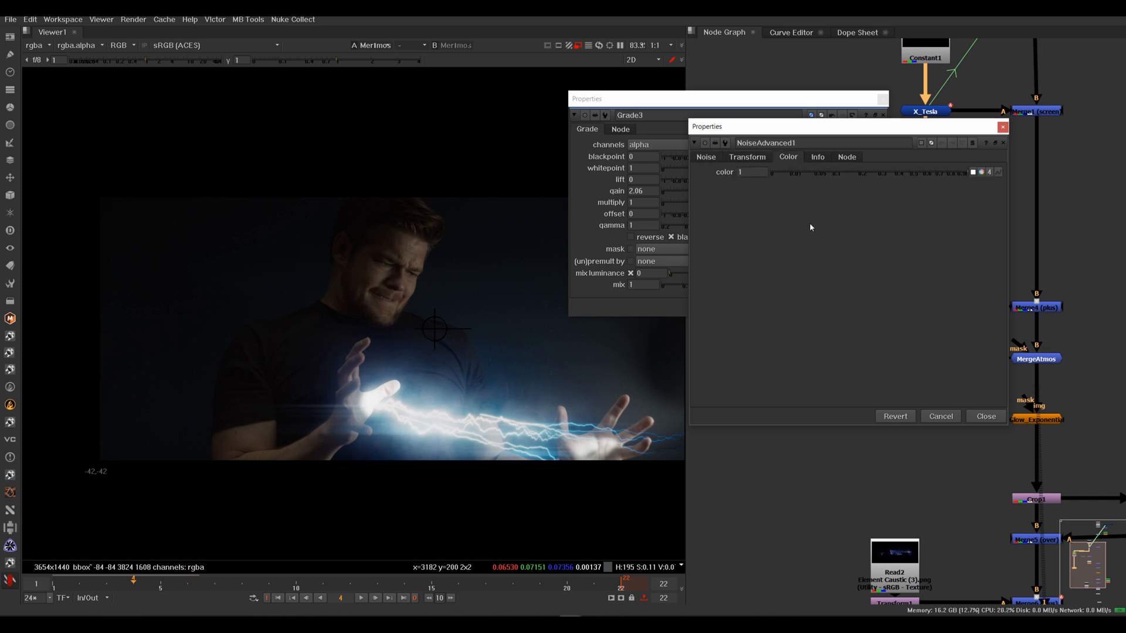
{"action": "left_click", "coordinate": [981, 173]}
{"action": "left_click_drag", "start_coordinate": [995, 183], "coordinate": [445, 172]}
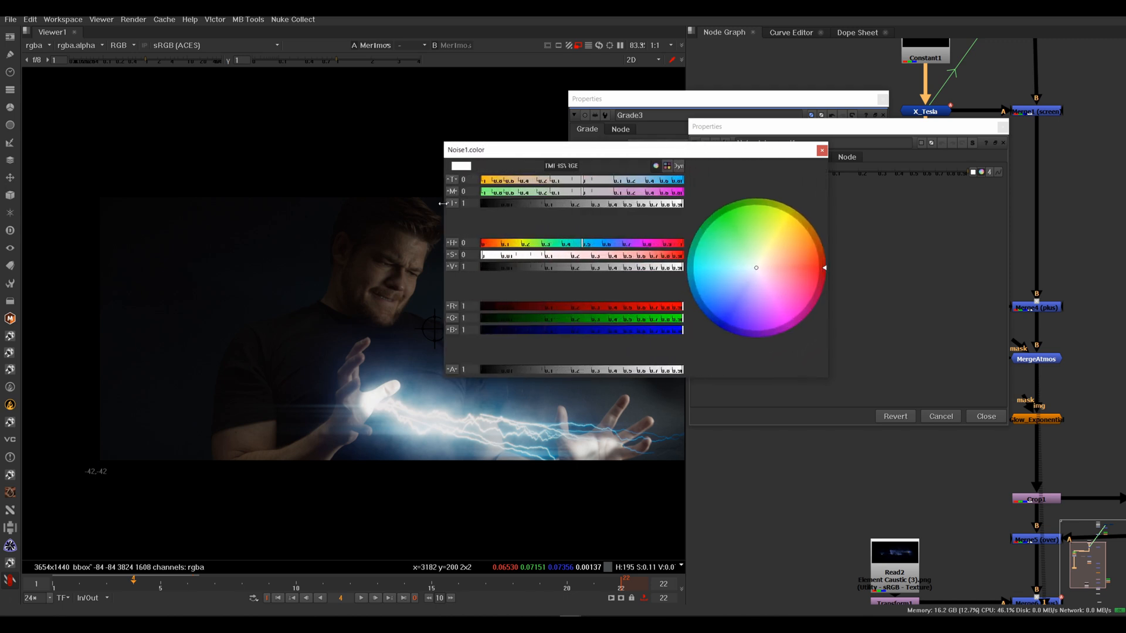
{"action": "left_click", "coordinate": [621, 183]}
{"action": "left_click", "coordinate": [647, 185]}
{"action": "left_click", "coordinate": [660, 183]}
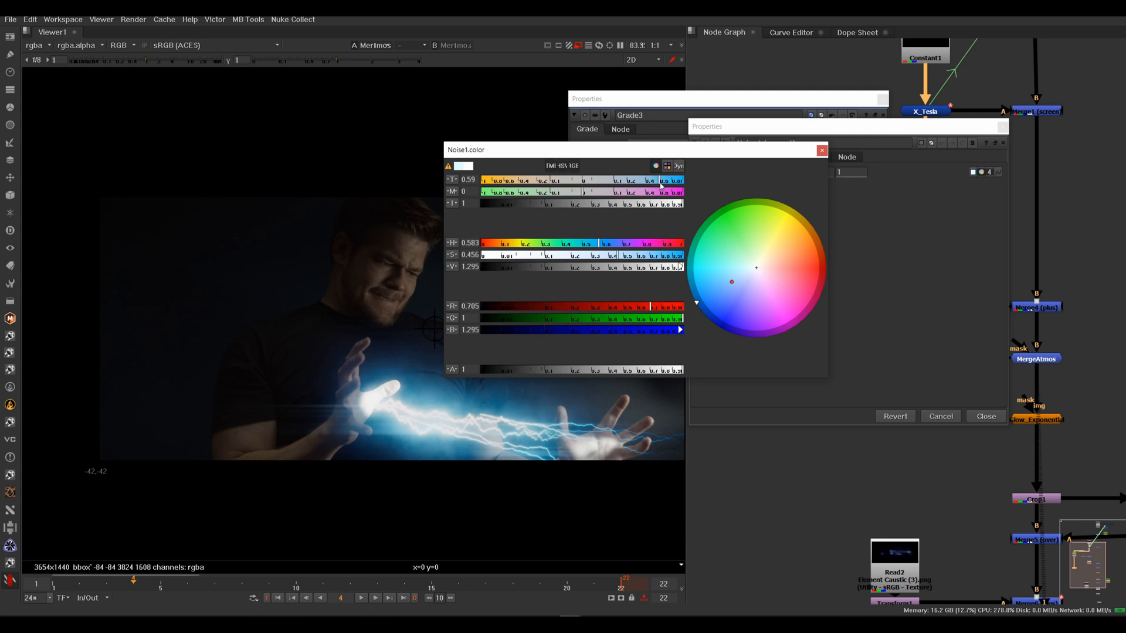
{"action": "left_click", "coordinate": [823, 151]}
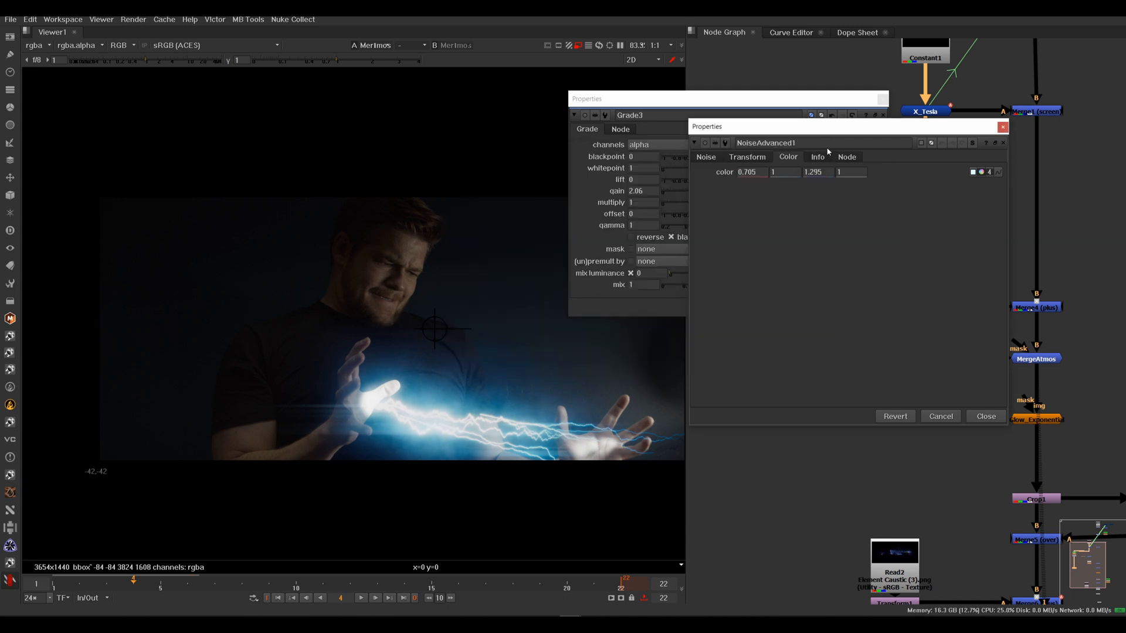
{"action": "left_click", "coordinate": [1002, 127]}
{"action": "left_click", "coordinate": [882, 99]}
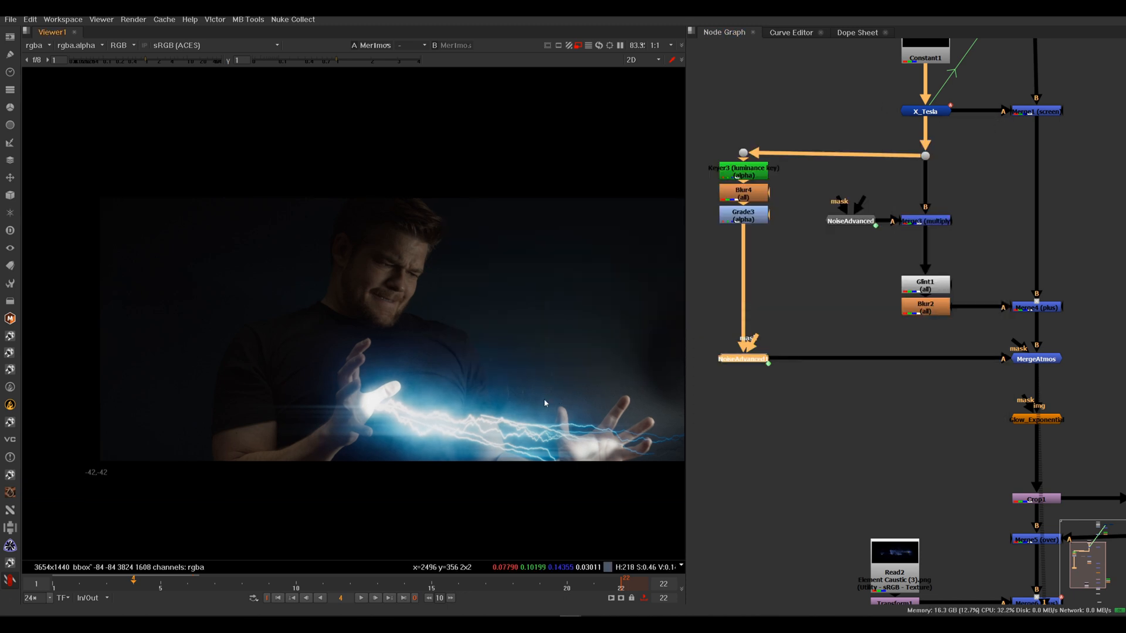
View Glow_Exponential's output, set its size to 97.5 and intensity to 1.8, and close its properties.
{"action": "scroll", "coordinate": [558, 400], "scroll_direction": "down", "scroll_amount": 1}
{"action": "middle_click_drag", "start_coordinate": [558, 400], "coordinate": [475, 369]}
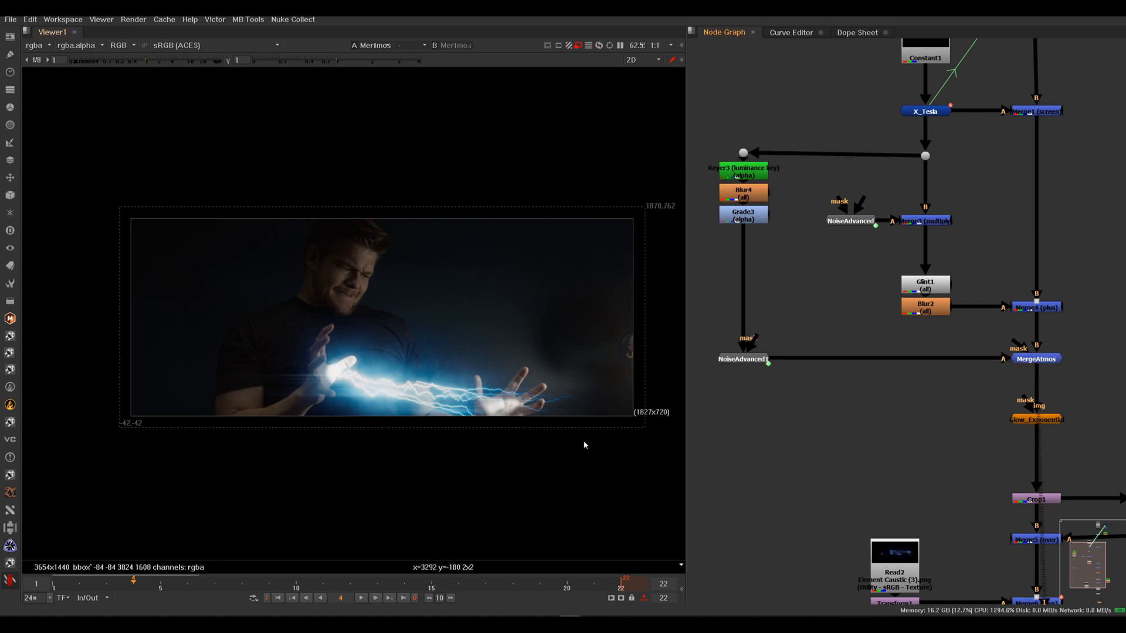
{"action": "left_click", "coordinate": [1043, 363]}
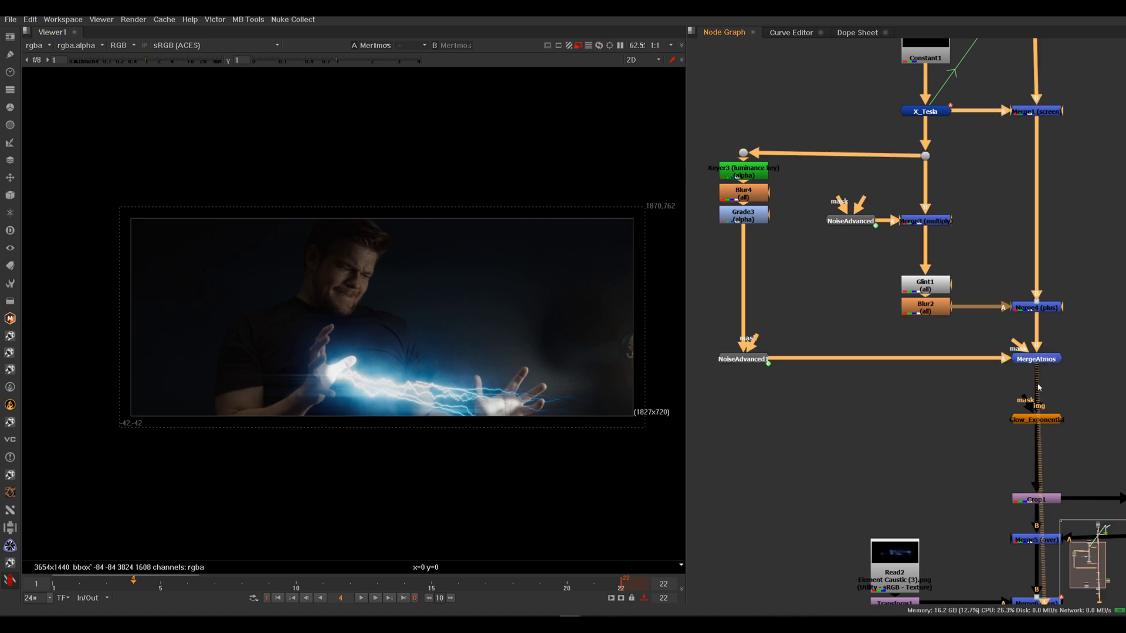
{"action": "left_click", "coordinate": [1030, 421]}
{"action": "key", "text": "1"}
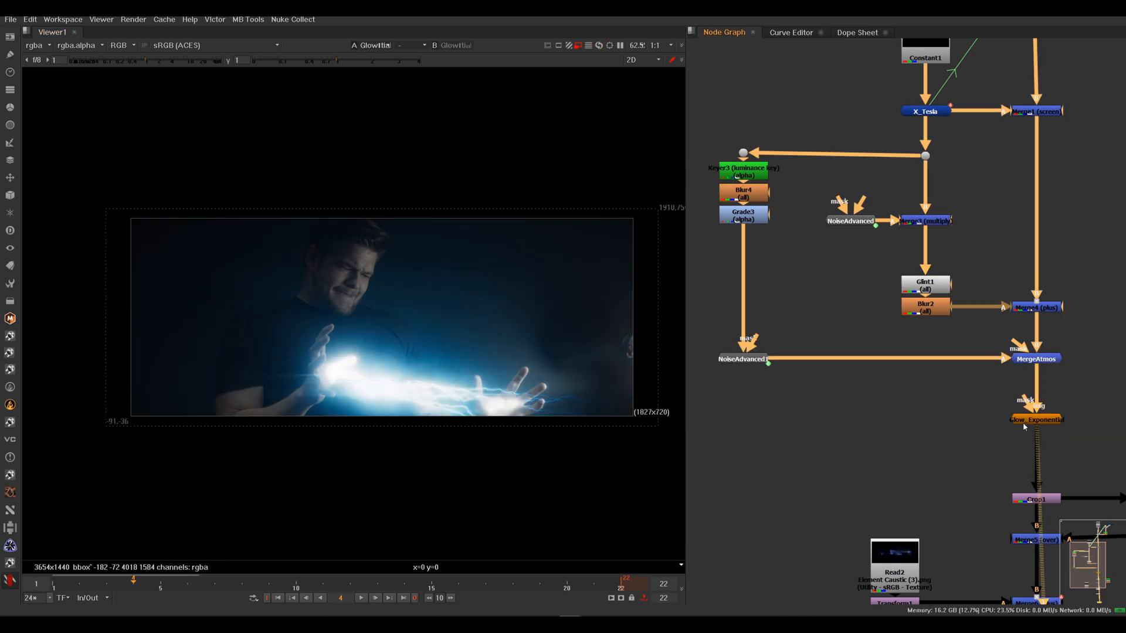
{"action": "double_click", "coordinate": [1027, 420]}
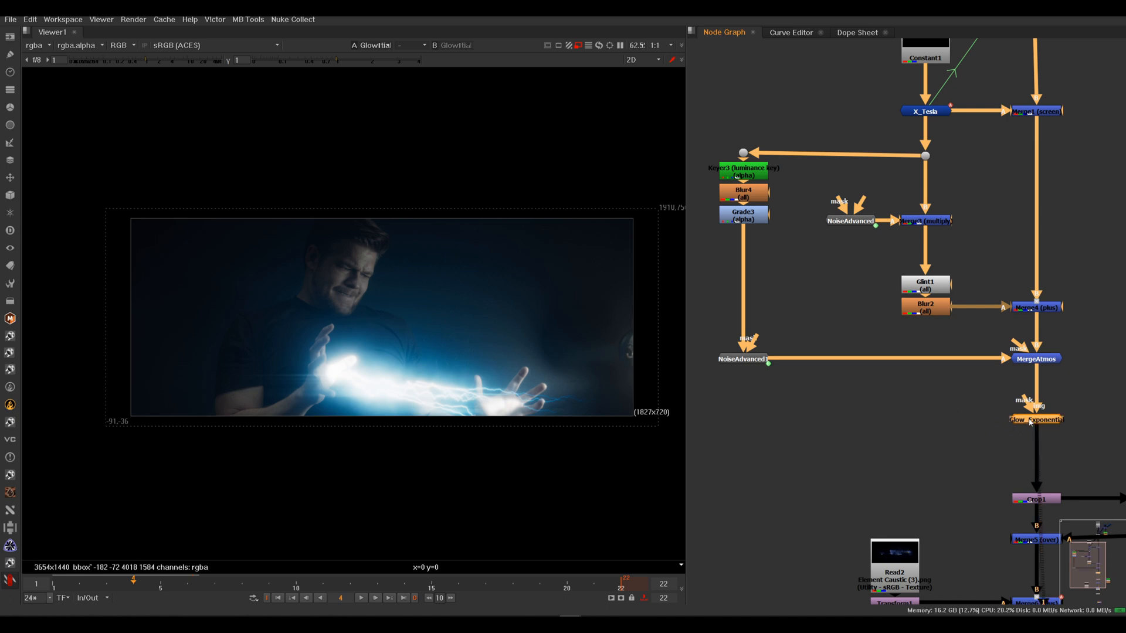
{"action": "left_click_drag", "start_coordinate": [813, 234], "coordinate": [881, 233]}
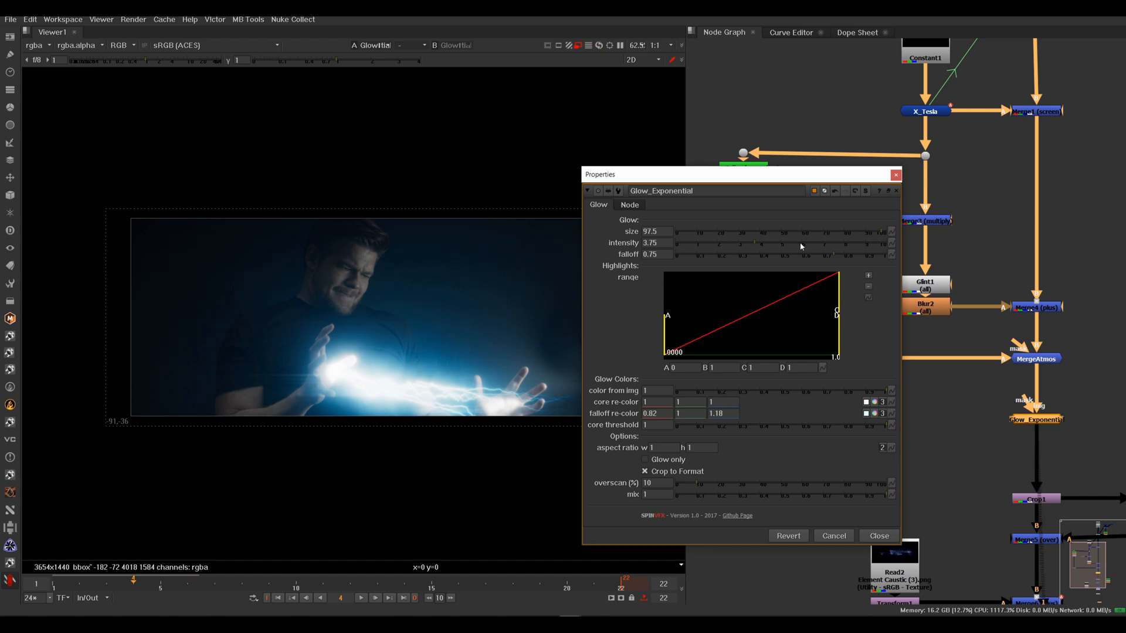
{"action": "left_click_drag", "start_coordinate": [724, 241], "coordinate": [715, 245]}
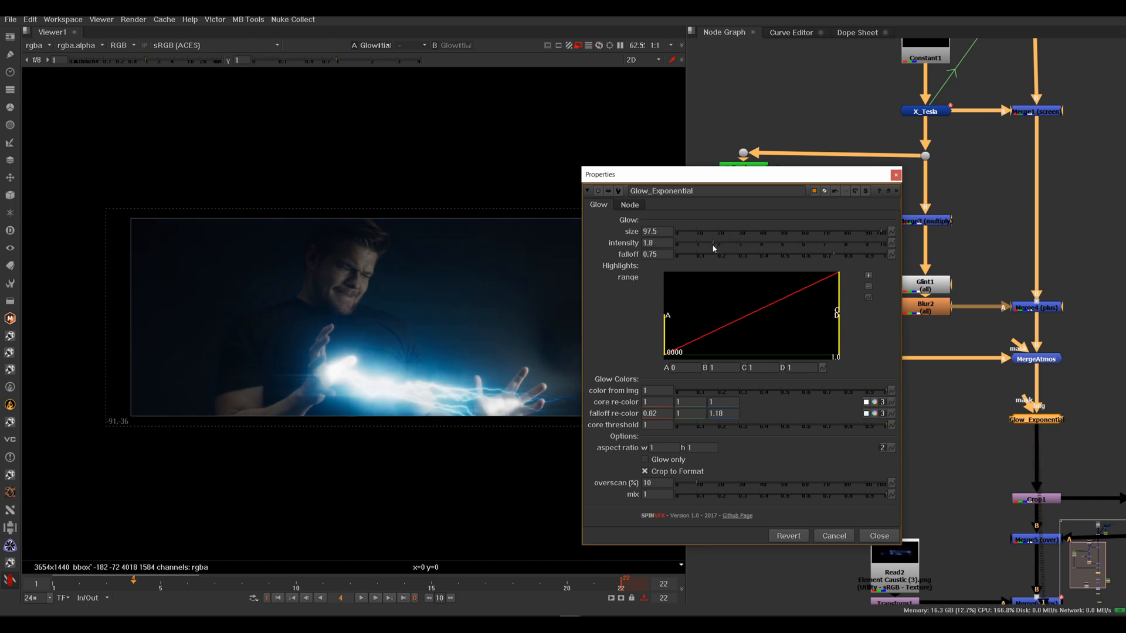
{"action": "left_click", "coordinate": [894, 174]}
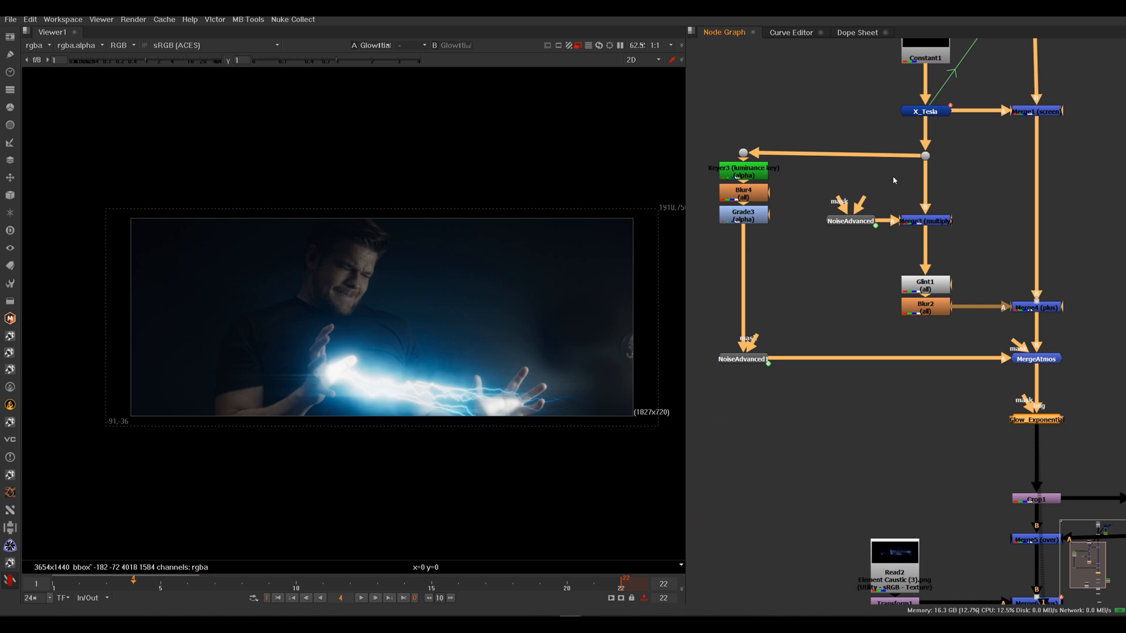
Toggle MergeAtmos off and on to compare the atmosphere's effect in Glow_Exponential's output.
{"action": "left_click", "coordinate": [1042, 360]}
{"action": "key", "text": "d"}
{"action": "key", "text": "d"}
{"action": "key", "text": "d"}
{"action": "key", "text": "d"}
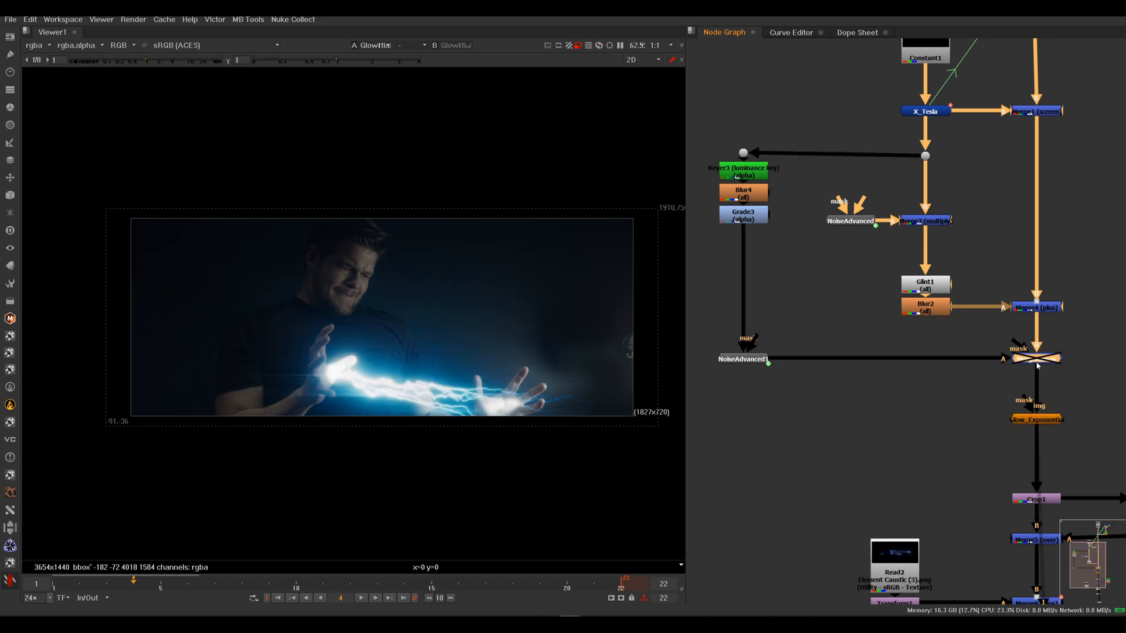
{"action": "key", "text": "d"}
{"action": "key", "text": "d"}
View LumaGrain's output and toggle MergeAtmos to check the atmosphere in the final composite.
{"action": "middle_click_drag", "start_coordinate": [972, 474], "coordinate": [895, 174]}
{"action": "left_click", "coordinate": [957, 372]}
{"action": "key", "text": "1"}
{"action": "middle_click_drag", "start_coordinate": [862, 329], "coordinate": [866, 466]}
{"action": "left_click", "coordinate": [974, 202]}
{"action": "key", "text": "d"}
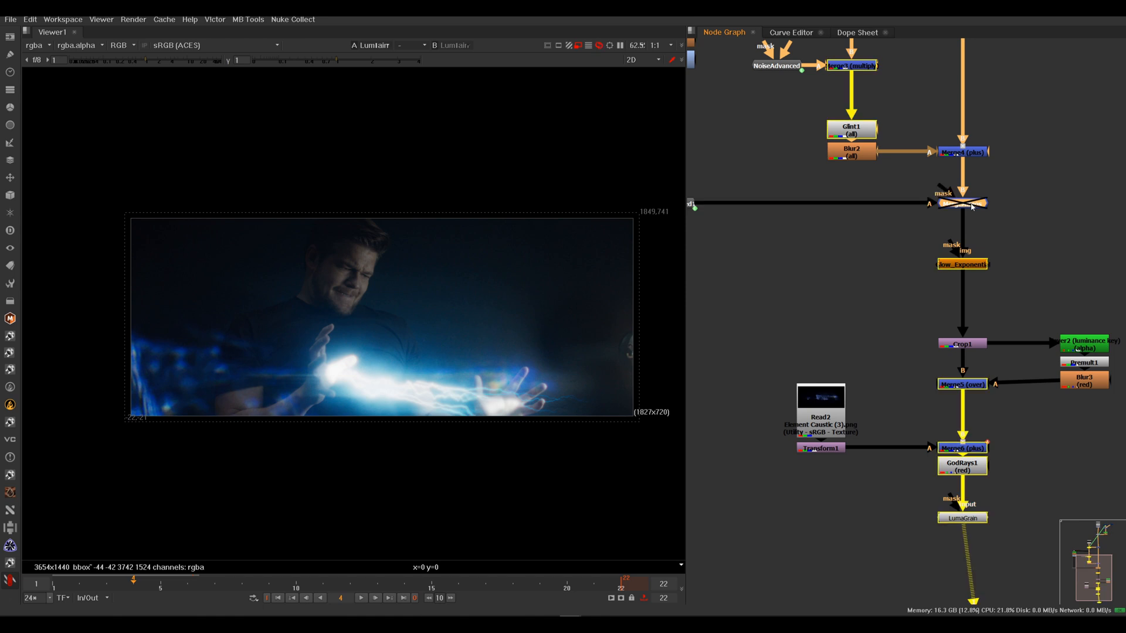
{"action": "key", "text": "d"}
{"action": "left_click", "coordinate": [970, 207]}
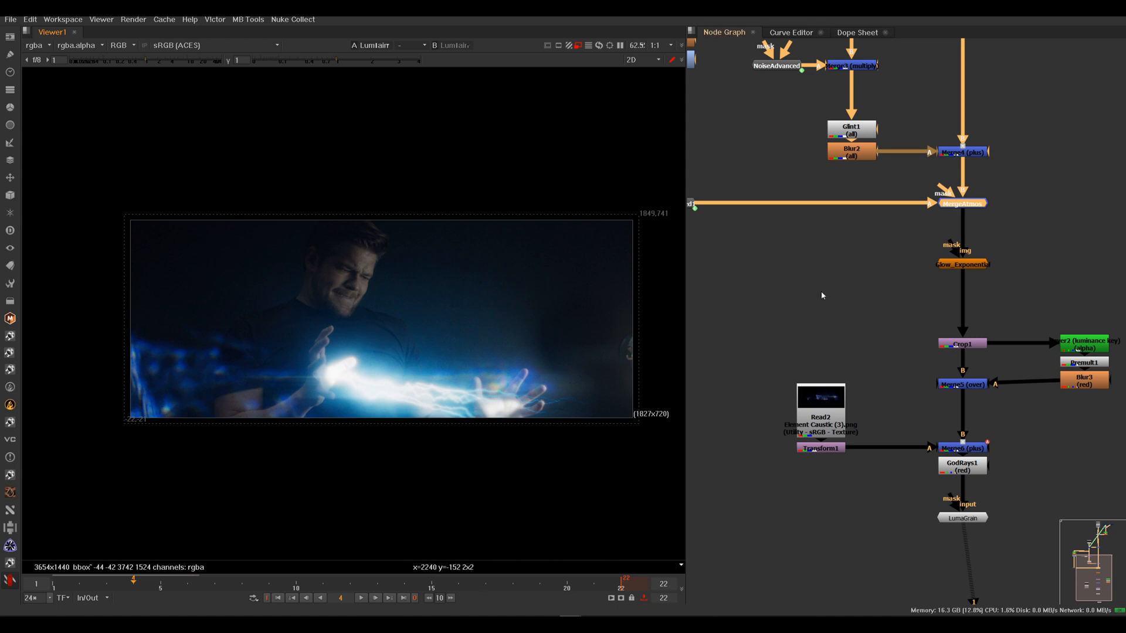
Set MergeAtmos's over mix to 0.52, lower its plus mix, and close its properties.
{"action": "middle_click_drag", "start_coordinate": [978, 201], "coordinate": [985, 233]}
{"action": "double_click", "coordinate": [967, 237]}
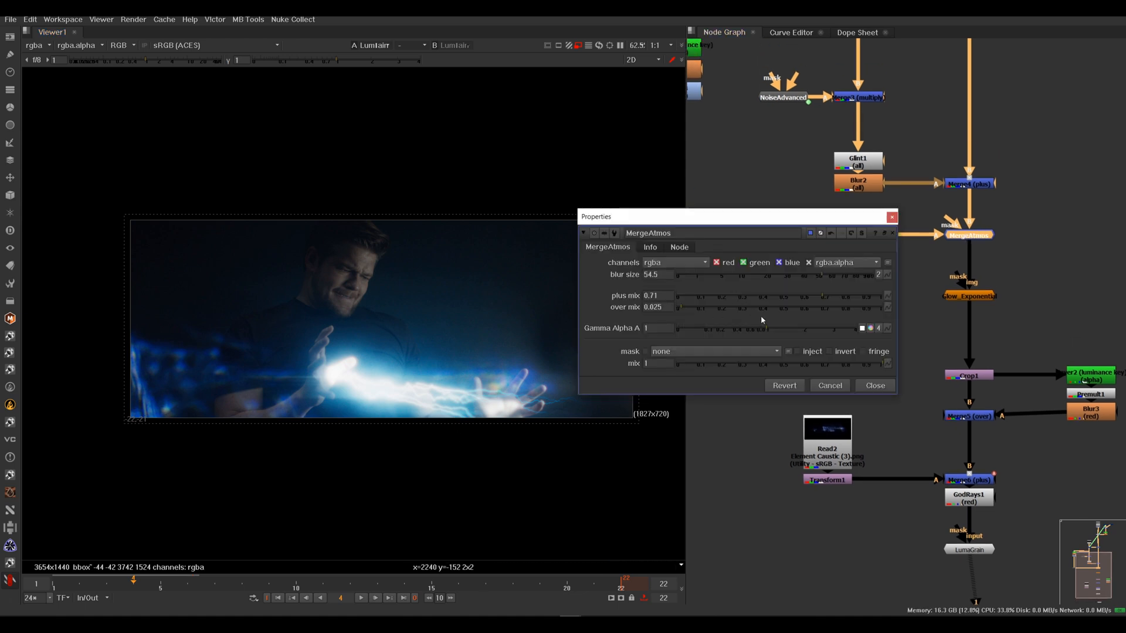
{"action": "left_click", "coordinate": [789, 295]}
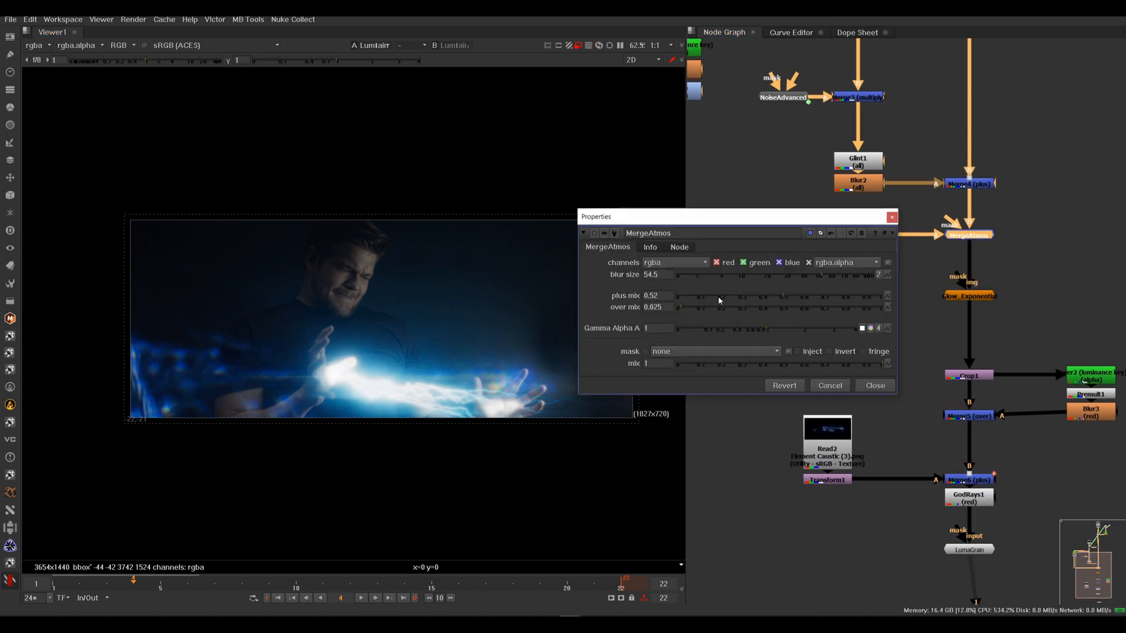
{"action": "left_click", "coordinate": [742, 295]}
{"action": "left_click", "coordinate": [770, 295]}
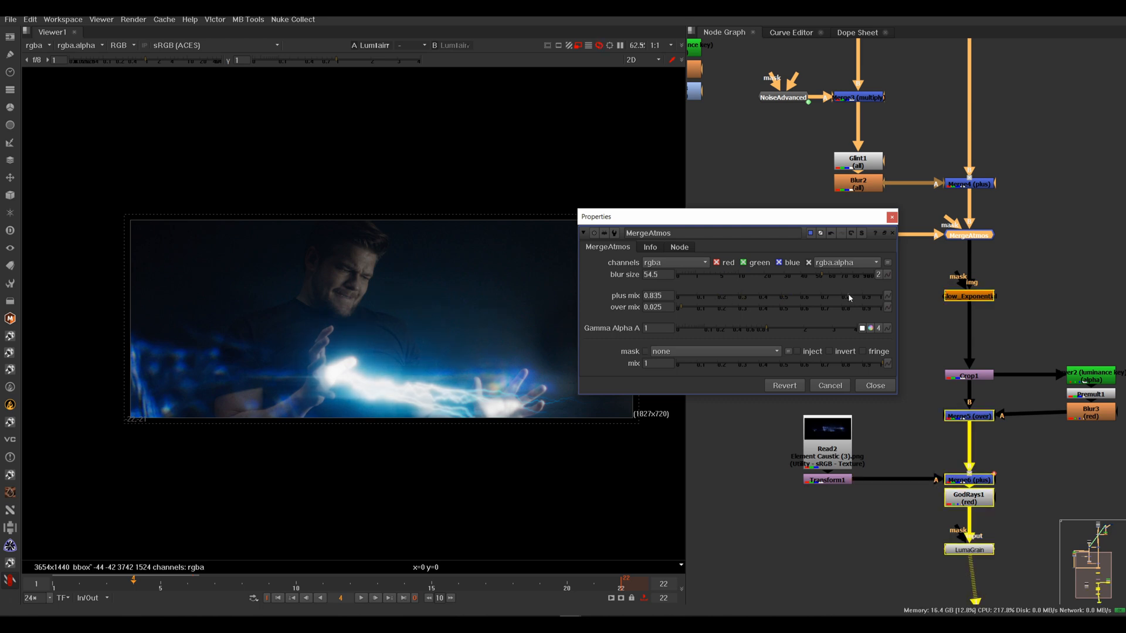
{"action": "left_click", "coordinate": [785, 307]}
{"action": "left_click", "coordinate": [741, 296]}
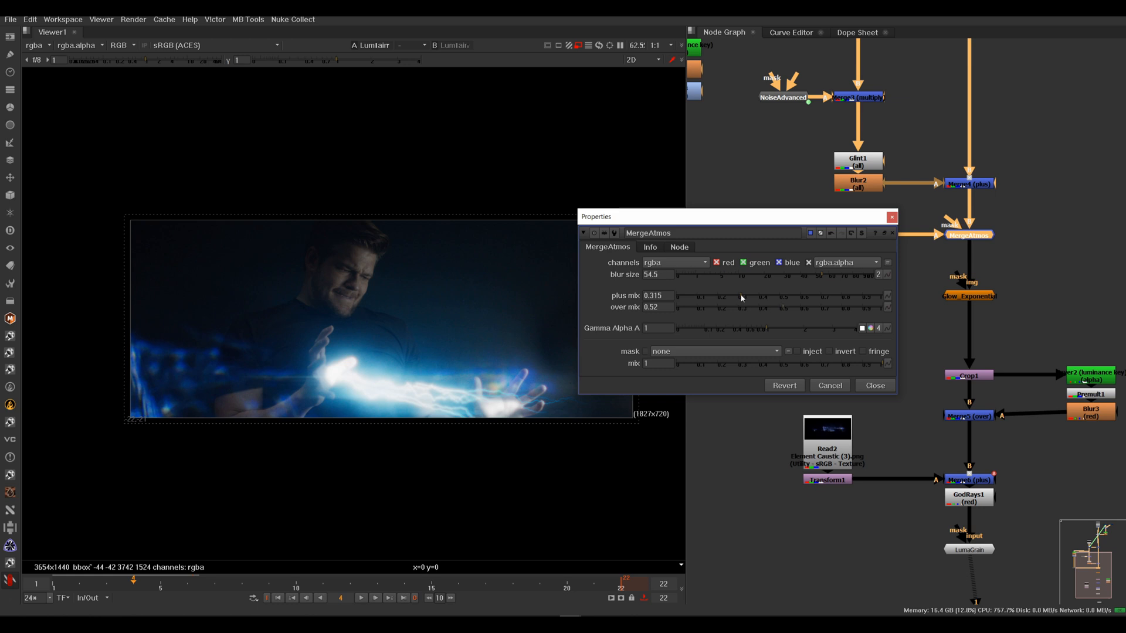
{"action": "left_click", "coordinate": [751, 296]}
{"action": "left_click", "coordinate": [892, 217]}
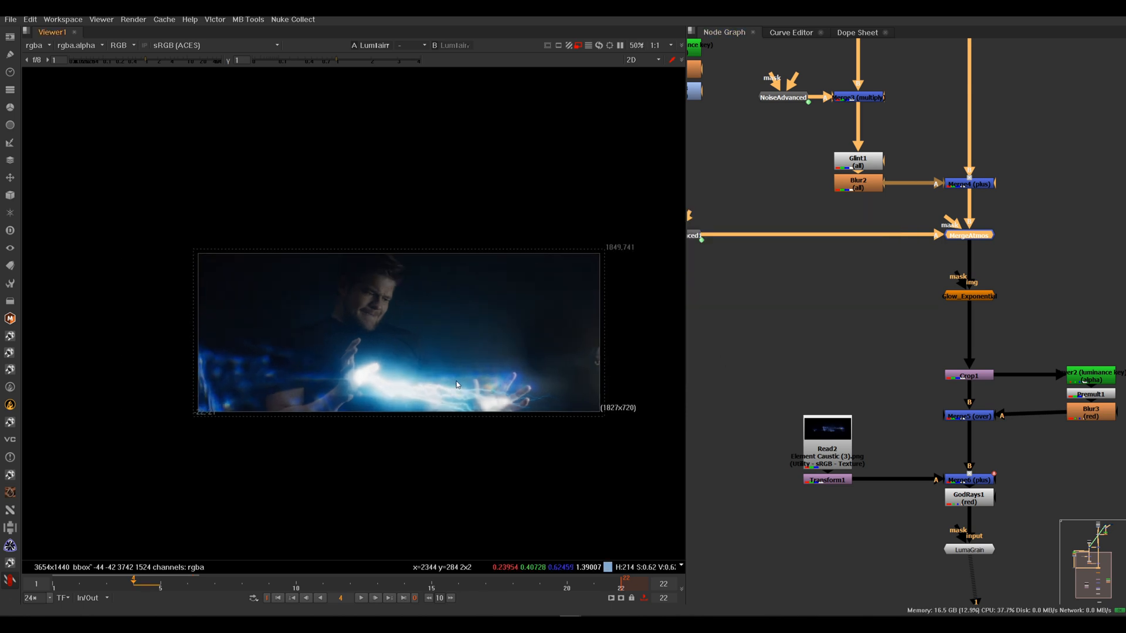
Play back the final composite and stop at frame 16 to check the lightning and atmosphere in motion.
{"action": "scroll", "coordinate": [465, 388], "scroll_direction": "up", "scroll_amount": 2}
{"action": "scroll", "coordinate": [465, 387], "scroll_direction": "up", "scroll_amount": 1}
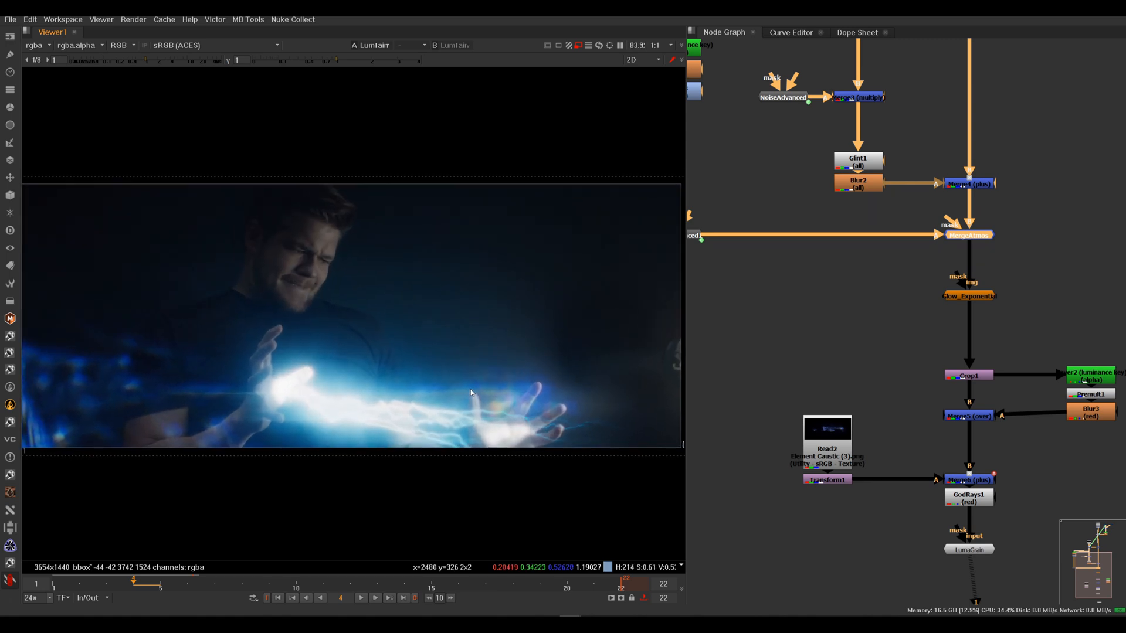
{"action": "left_click", "coordinate": [362, 598]}
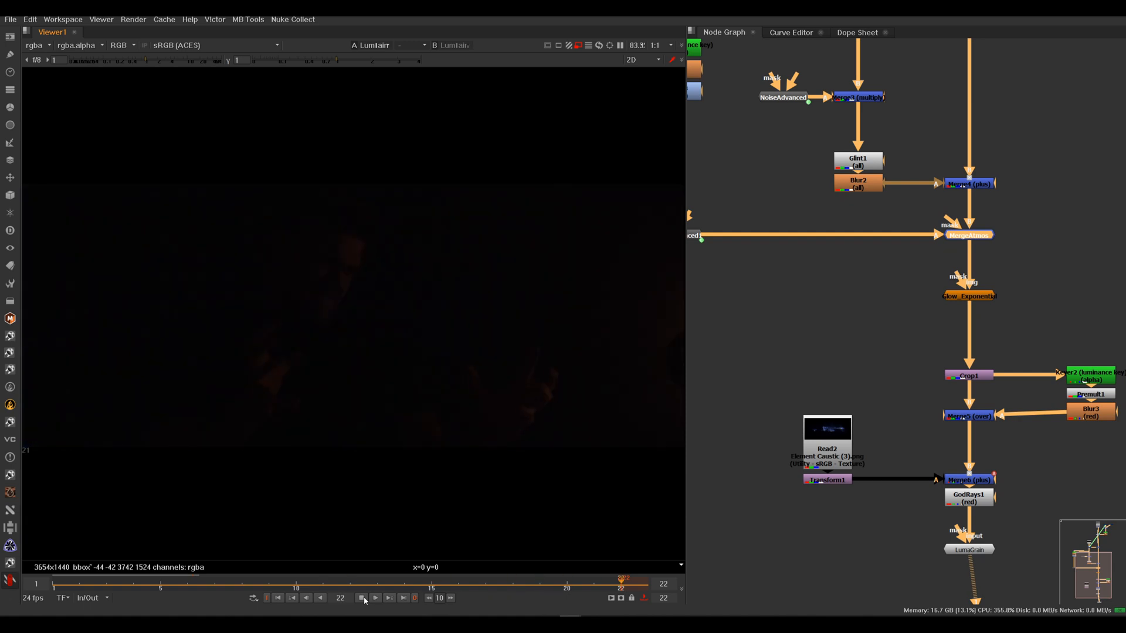
{"action": "scroll", "coordinate": [515, 413], "scroll_direction": "down", "scroll_amount": 2}
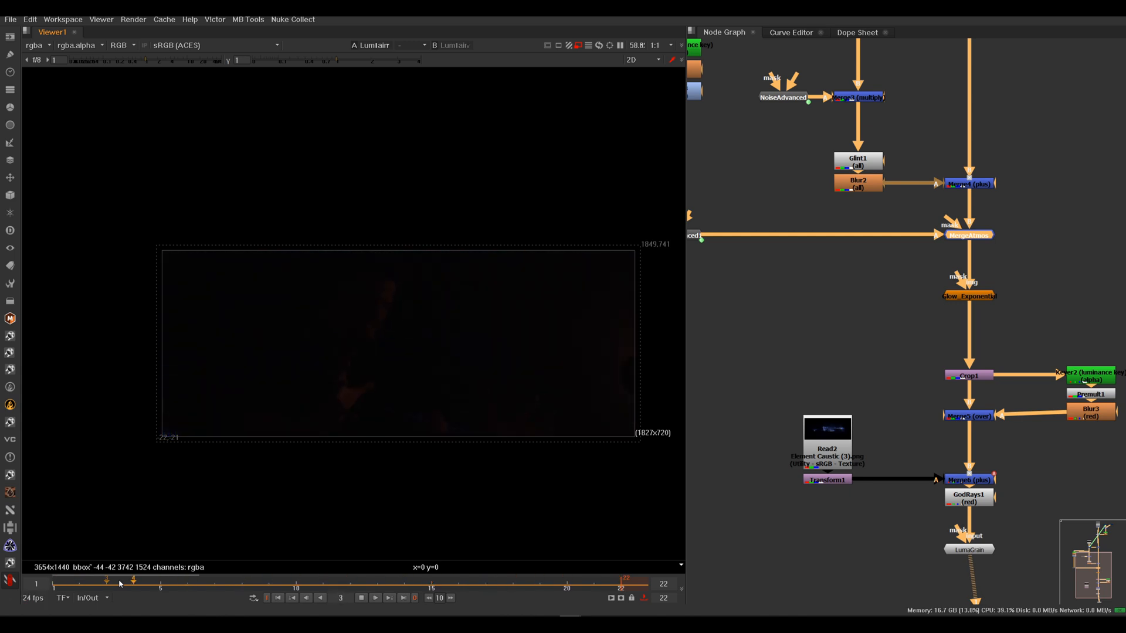
{"action": "left_click", "coordinate": [362, 598]}
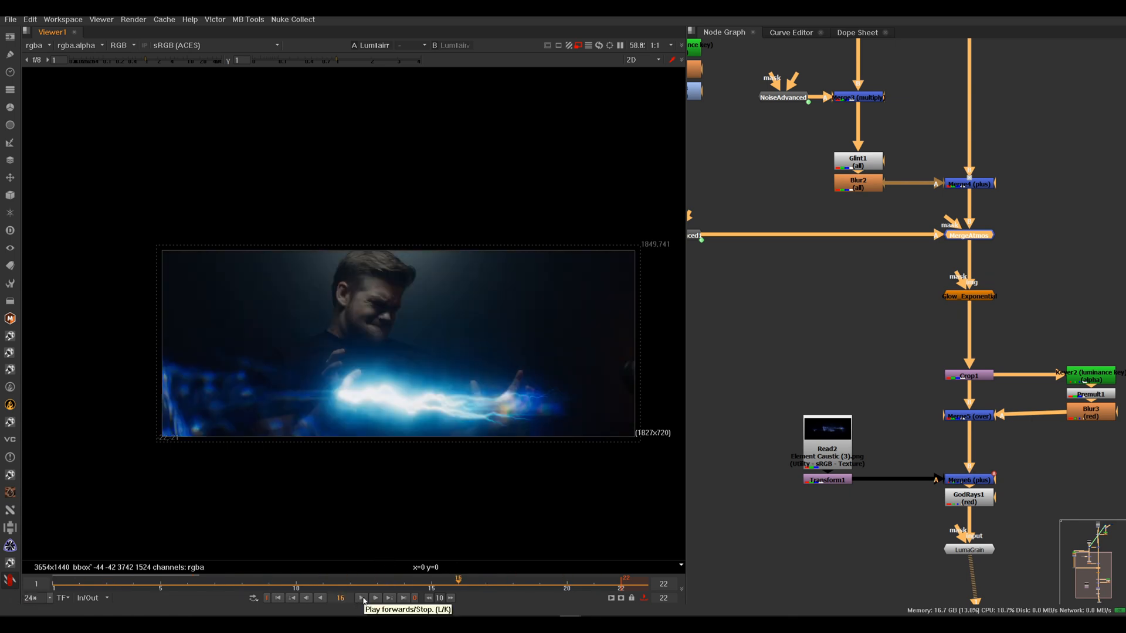
{"action": "middle_click_drag", "start_coordinate": [462, 467], "coordinate": [409, 442]}
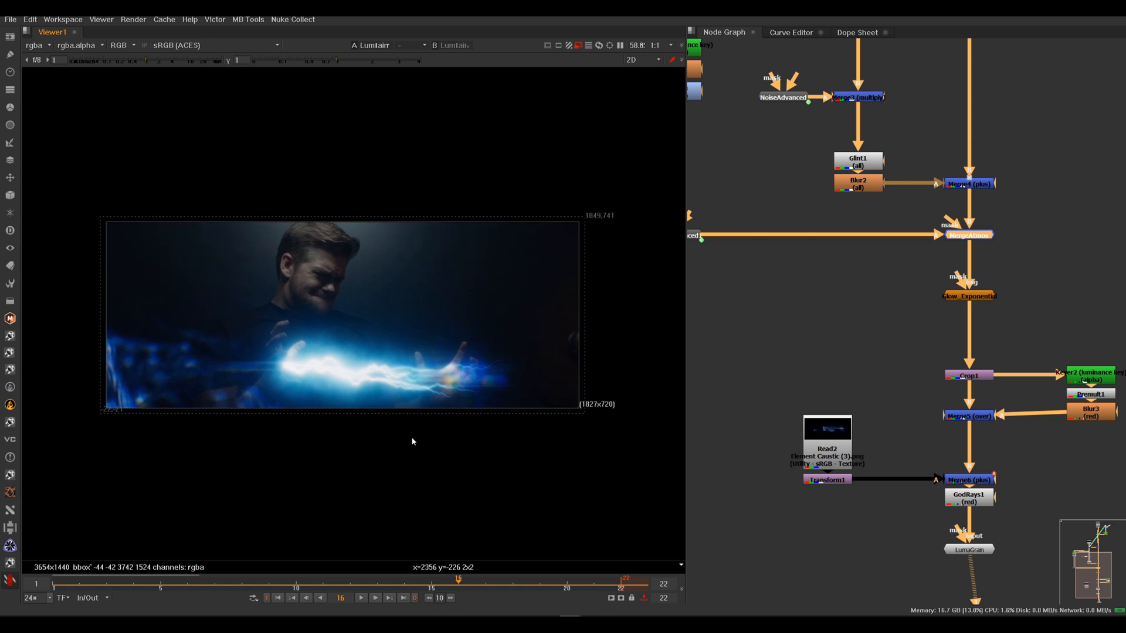
At frame 11, set SpotFlare's gain to 0.835 and gamma to 1.5.
{"action": "left_click", "coordinate": [359, 584]}
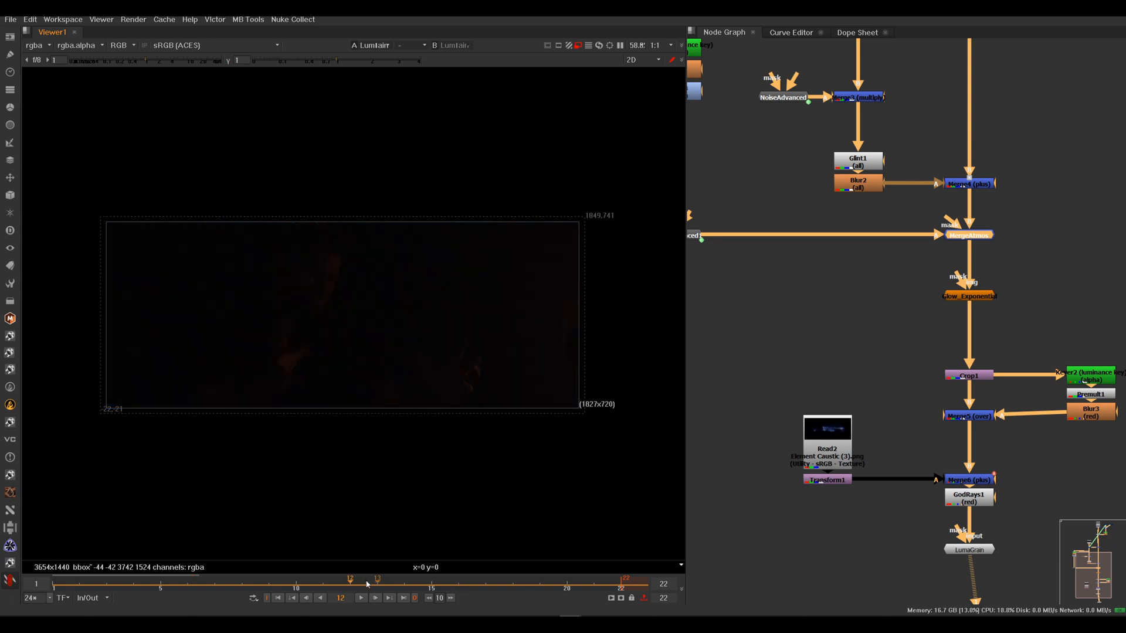
{"action": "left_click_drag", "start_coordinate": [359, 582], "coordinate": [316, 580]}
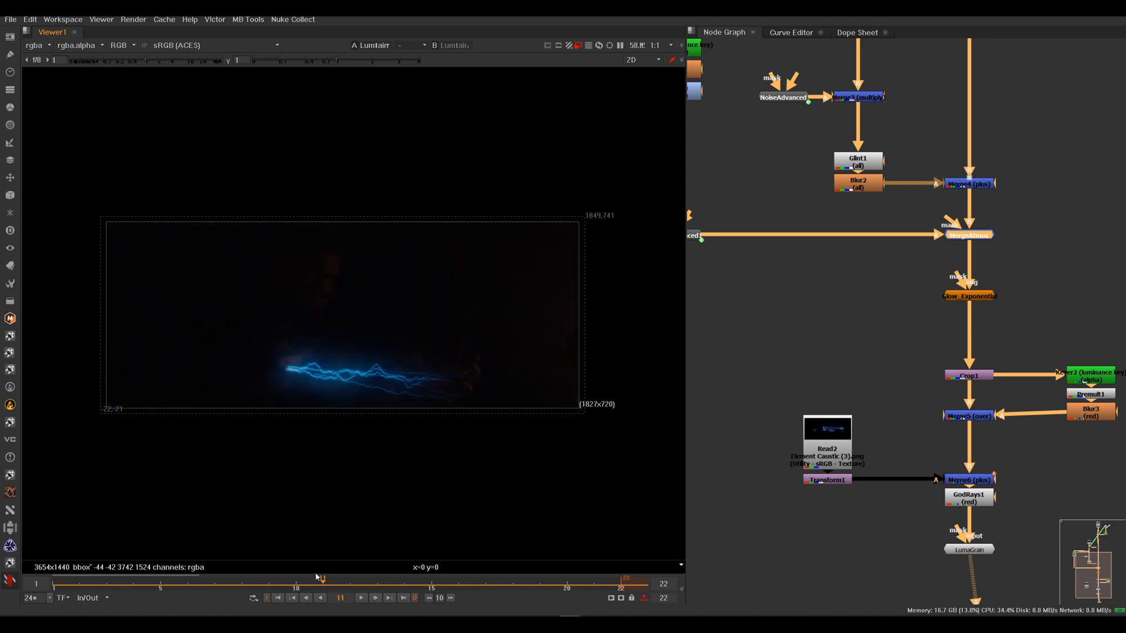
{"action": "middle_click_drag", "start_coordinate": [907, 202], "coordinate": [835, 446]}
{"action": "middle_click_drag", "start_coordinate": [861, 322], "coordinate": [831, 490]}
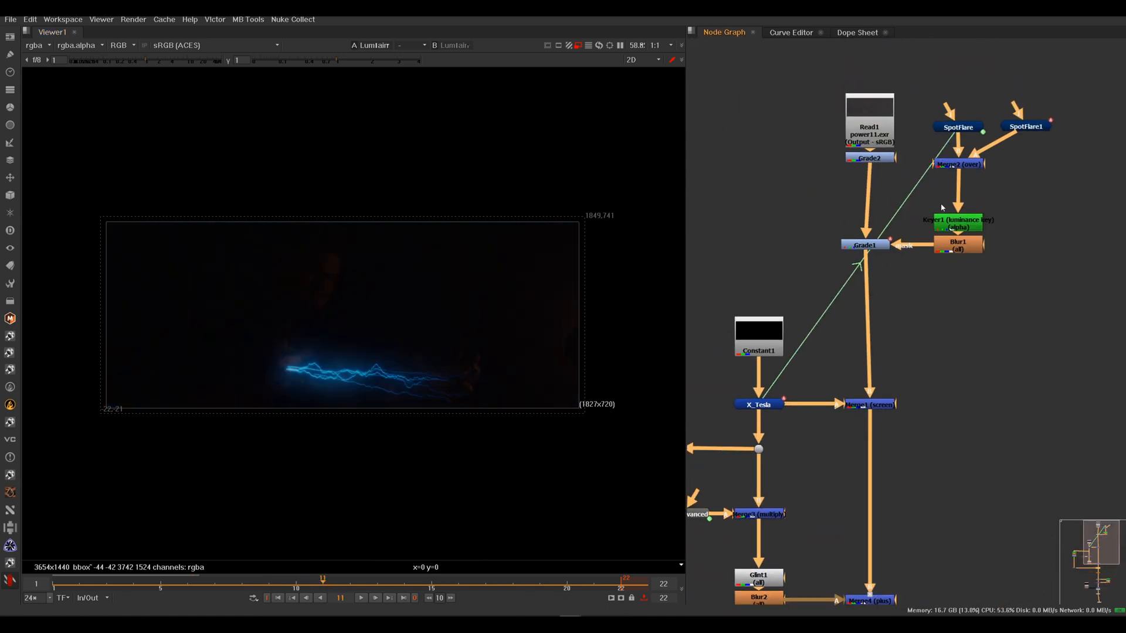
{"action": "left_click", "coordinate": [963, 130]}
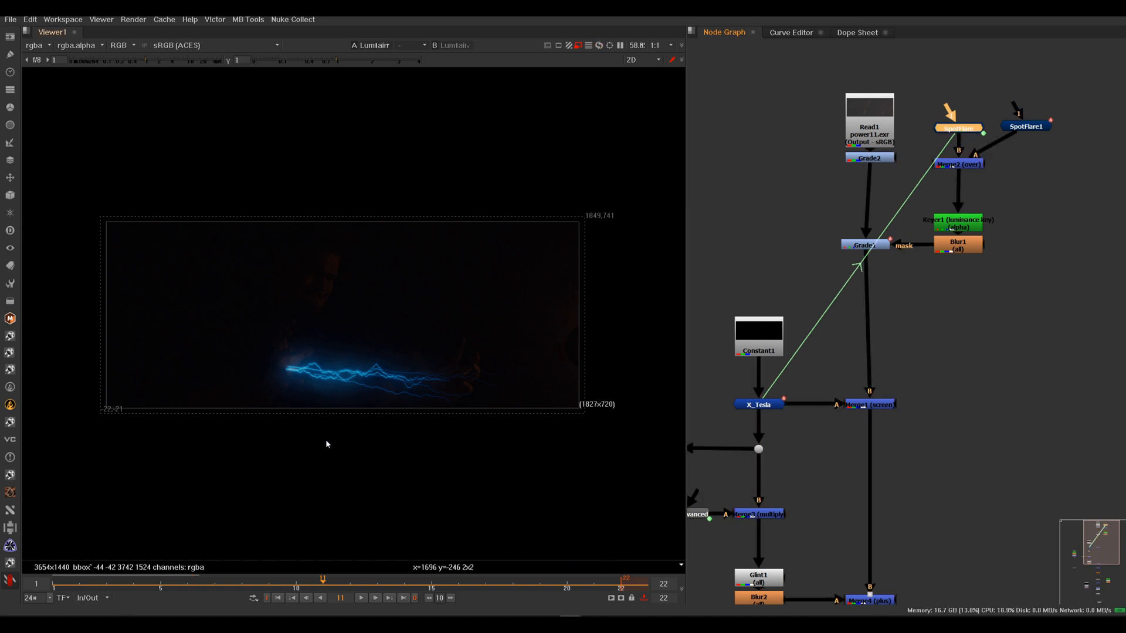
{"action": "double_click", "coordinate": [964, 129]}
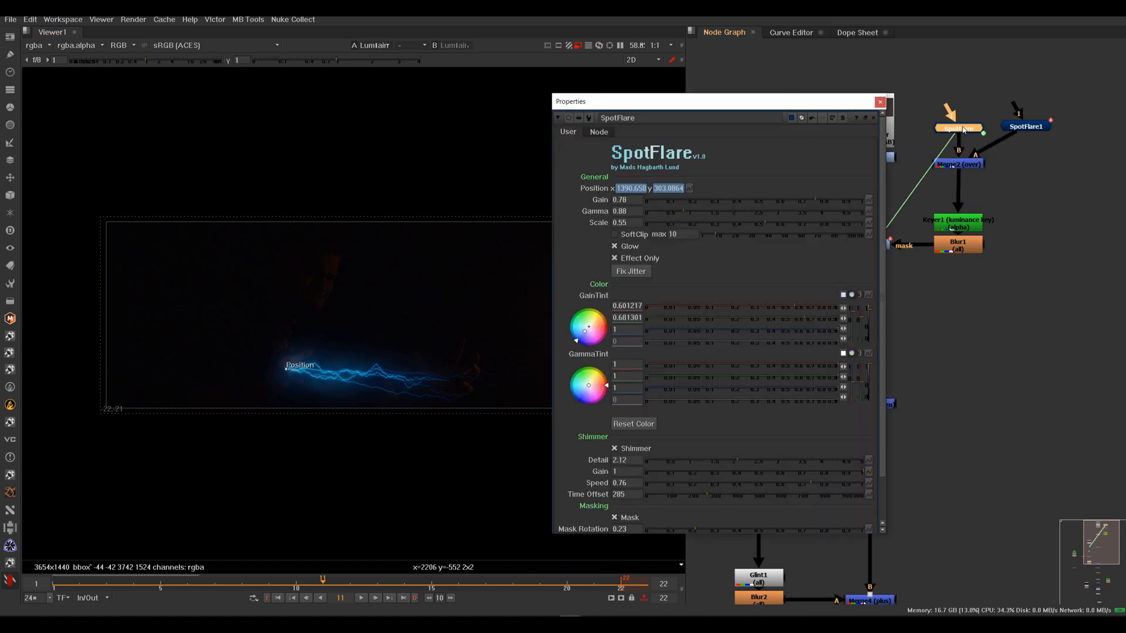
{"action": "left_click_drag", "start_coordinate": [721, 212], "coordinate": [697, 209]}
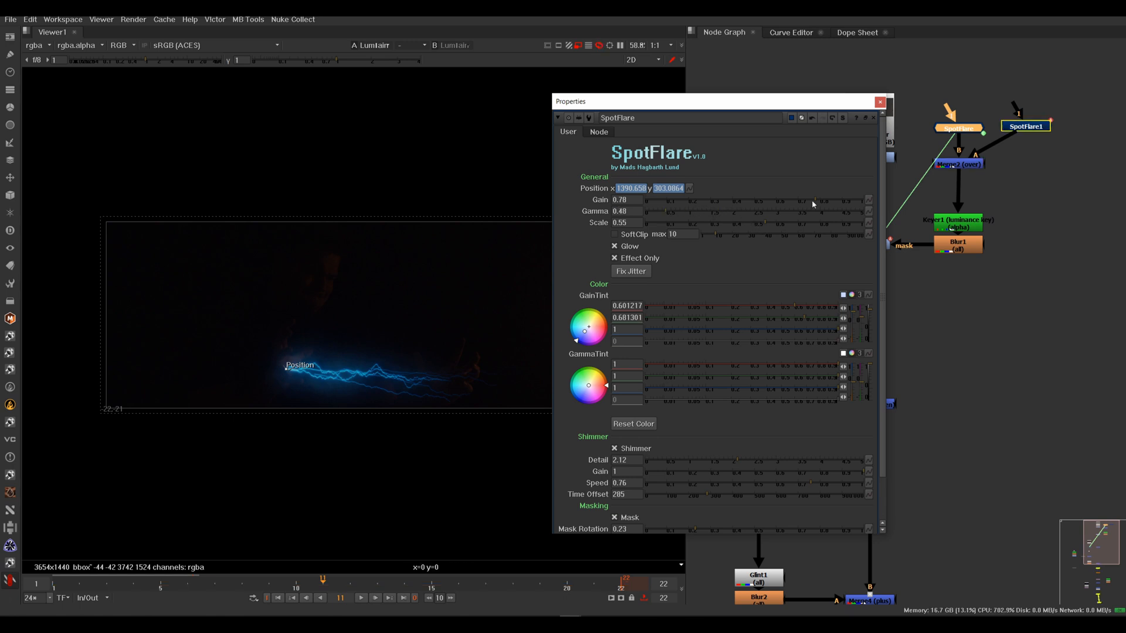
{"action": "left_click", "coordinate": [845, 204]}
{"action": "left_click", "coordinate": [828, 201]}
{"action": "left_click", "coordinate": [712, 212]}
Open Grade1's properties alongside SpotFlare's and set the grade's mix to 0.69.
{"action": "left_click_drag", "start_coordinate": [802, 116], "coordinate": [534, 189]}
{"action": "double_click", "coordinate": [864, 245]}
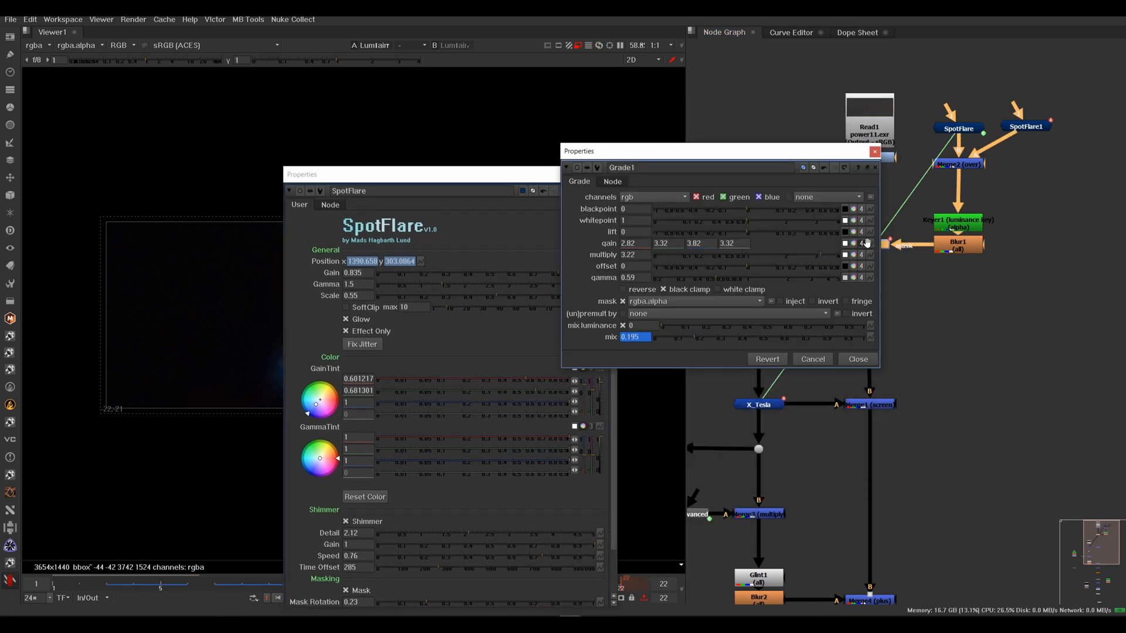
{"action": "left_click_drag", "start_coordinate": [723, 339], "coordinate": [732, 340]}
{"action": "left_click_drag", "start_coordinate": [506, 179], "coordinate": [880, 400]}
{"action": "left_click", "coordinate": [798, 338]}
Set SpotFlare's gamma to 1.14 and close the SpotFlare and Grade1 properties.
{"action": "left_click_drag", "start_coordinate": [759, 397], "coordinate": [747, 126]}
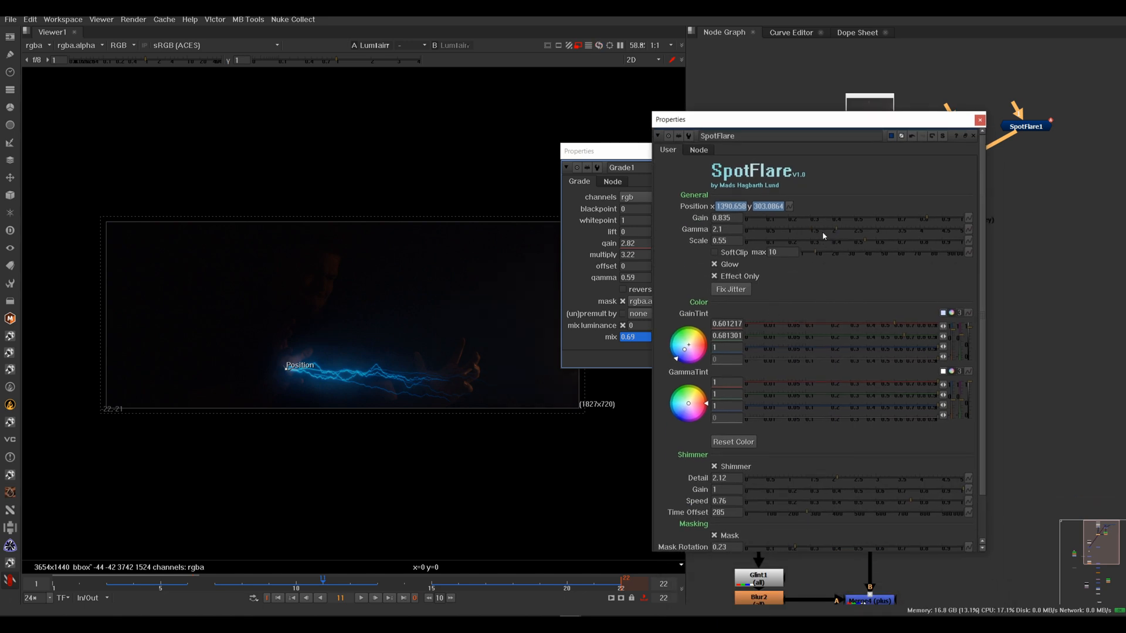
{"action": "left_click_drag", "start_coordinate": [812, 234], "coordinate": [792, 229]}
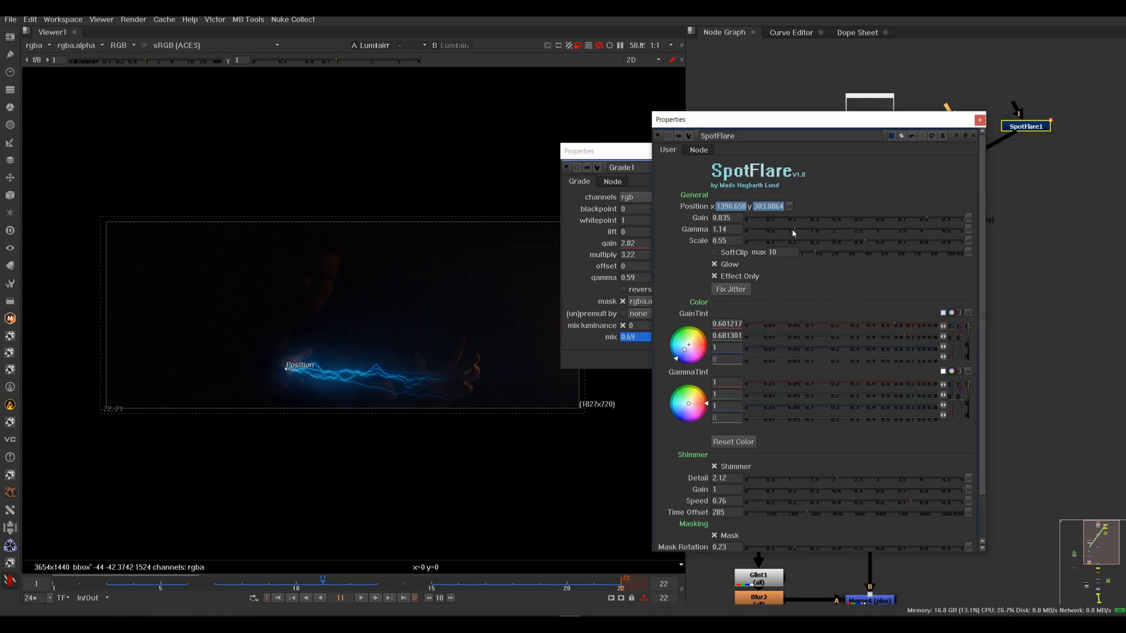
{"action": "left_click", "coordinate": [980, 119]}
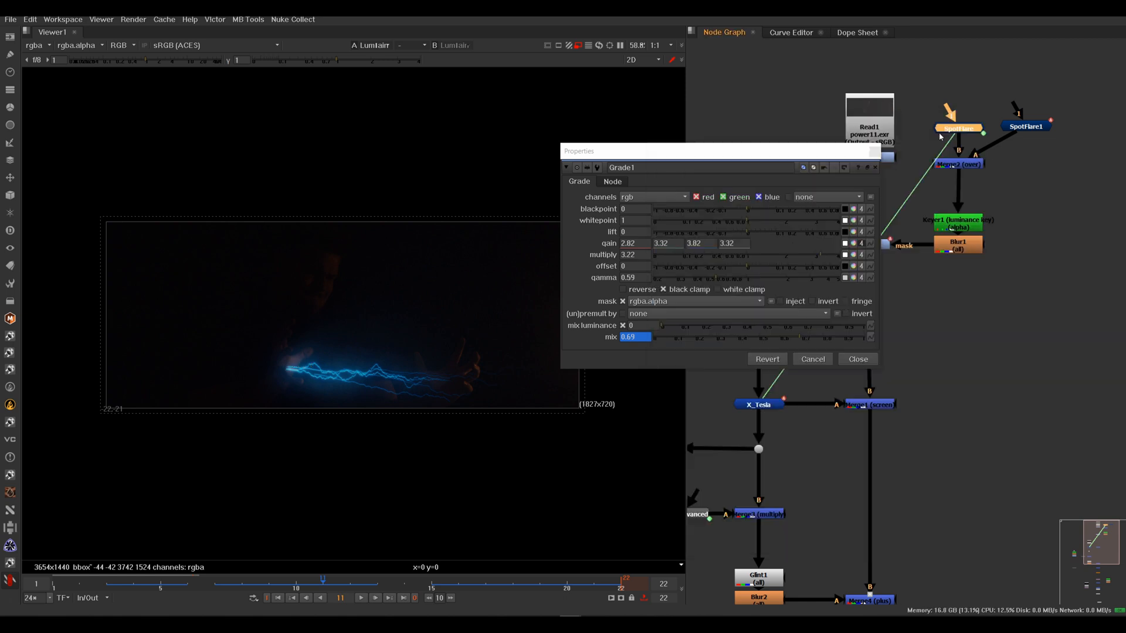
{"action": "left_click", "coordinate": [873, 149]}
Play back the final composite again to check the adjusted flare lighting in motion, stopping at frame 2.
{"action": "scroll", "coordinate": [918, 410], "scroll_direction": "down", "scroll_amount": 3}
{"action": "middle_click_drag", "start_coordinate": [917, 424], "coordinate": [913, 297]}
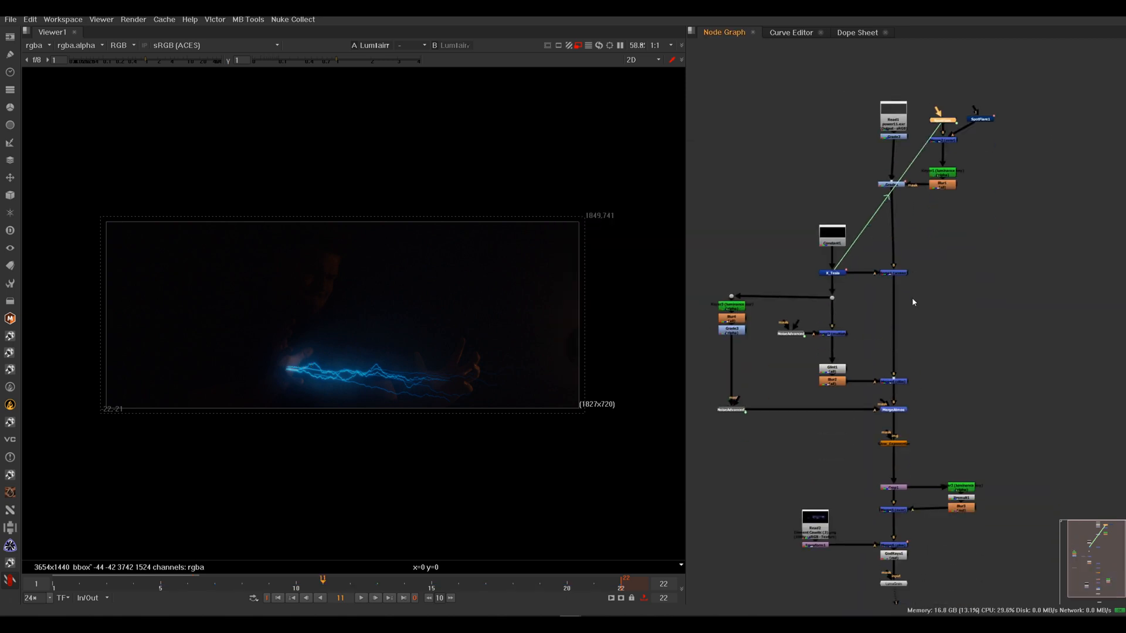
{"action": "middle_click_drag", "start_coordinate": [932, 456], "coordinate": [914, 304]}
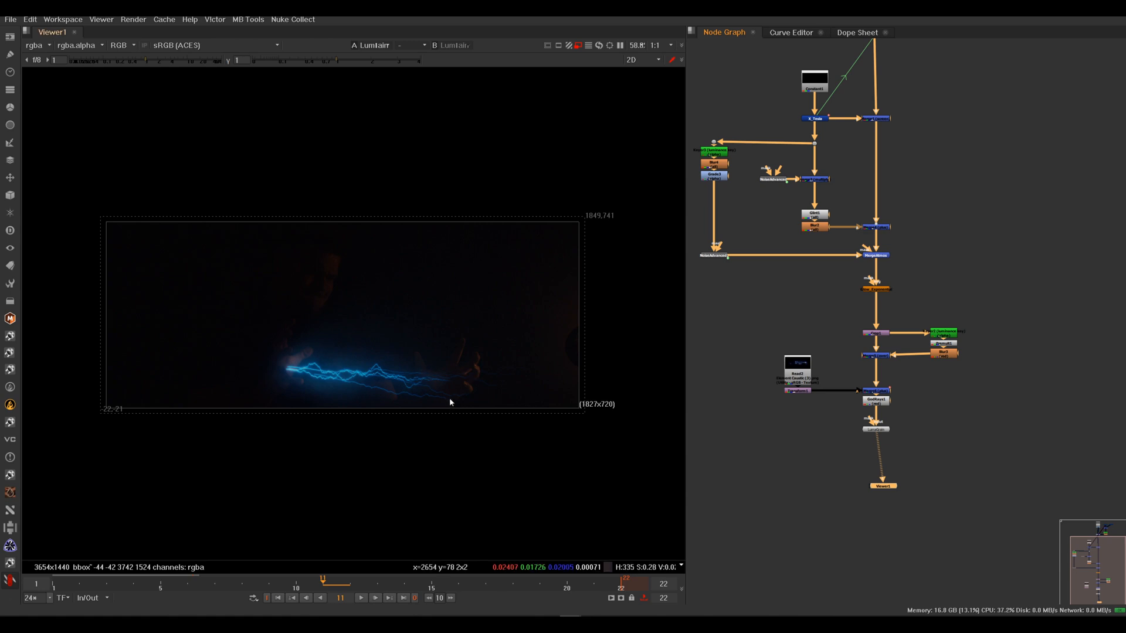
{"action": "left_click", "coordinate": [361, 598]}
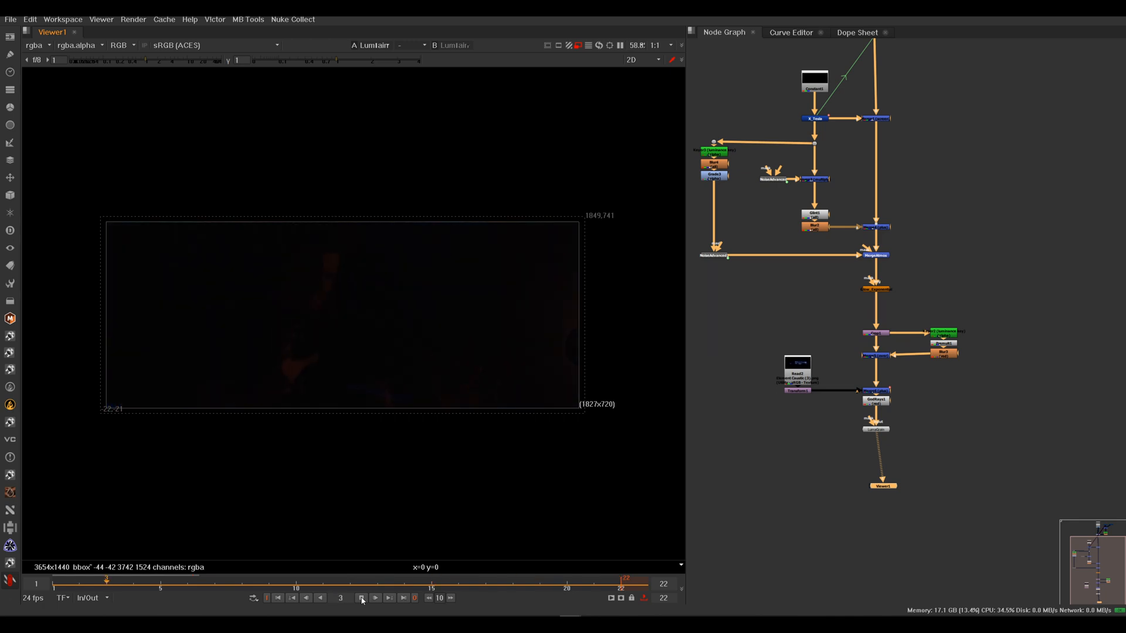
{"action": "left_click", "coordinate": [361, 598]}
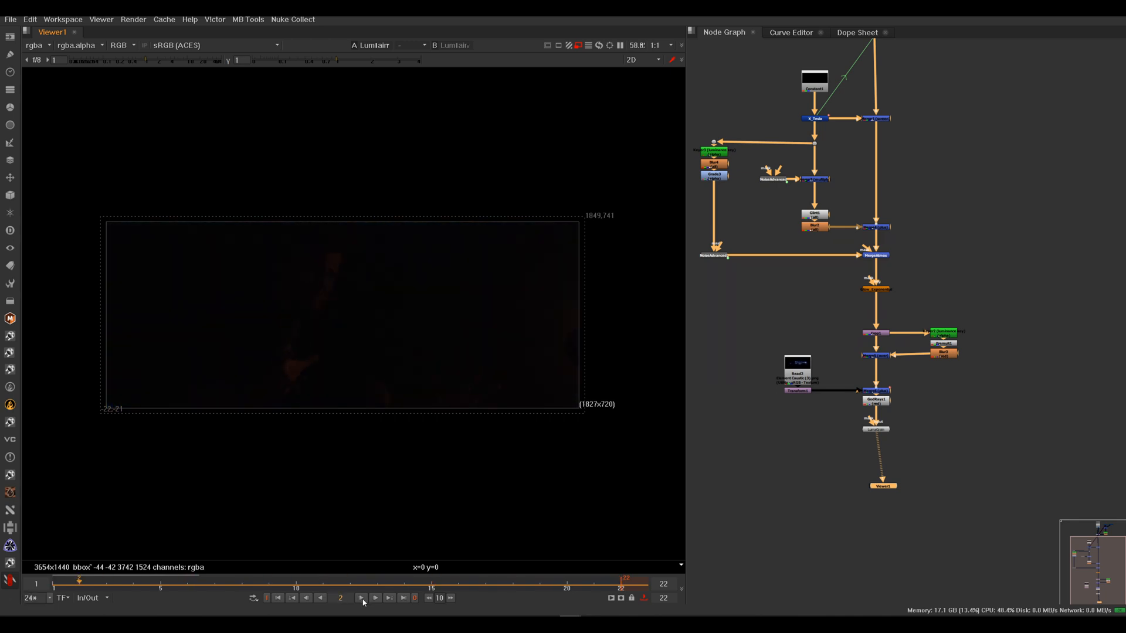